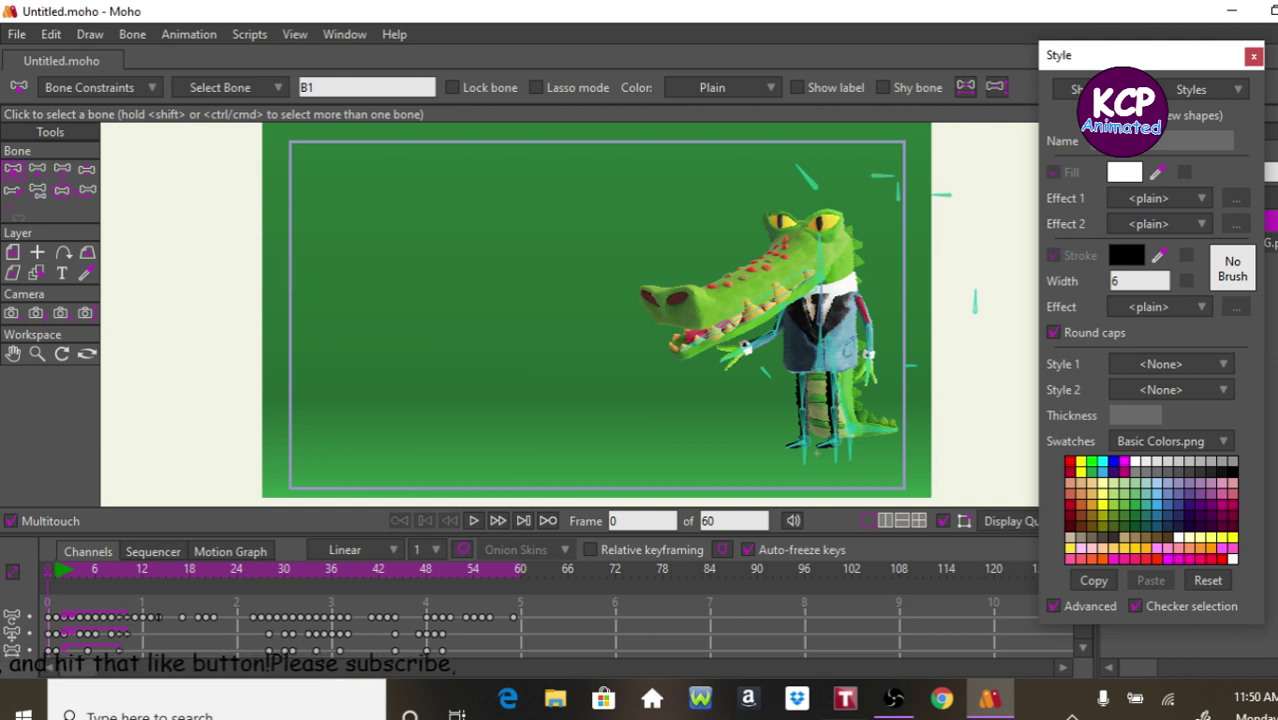
Open the recent project cookie girl v1.moho and close the Style window.
{"action": "left_click", "coordinate": [17, 34]}
{"action": "mouse_move", "coordinate": [107, 122]}
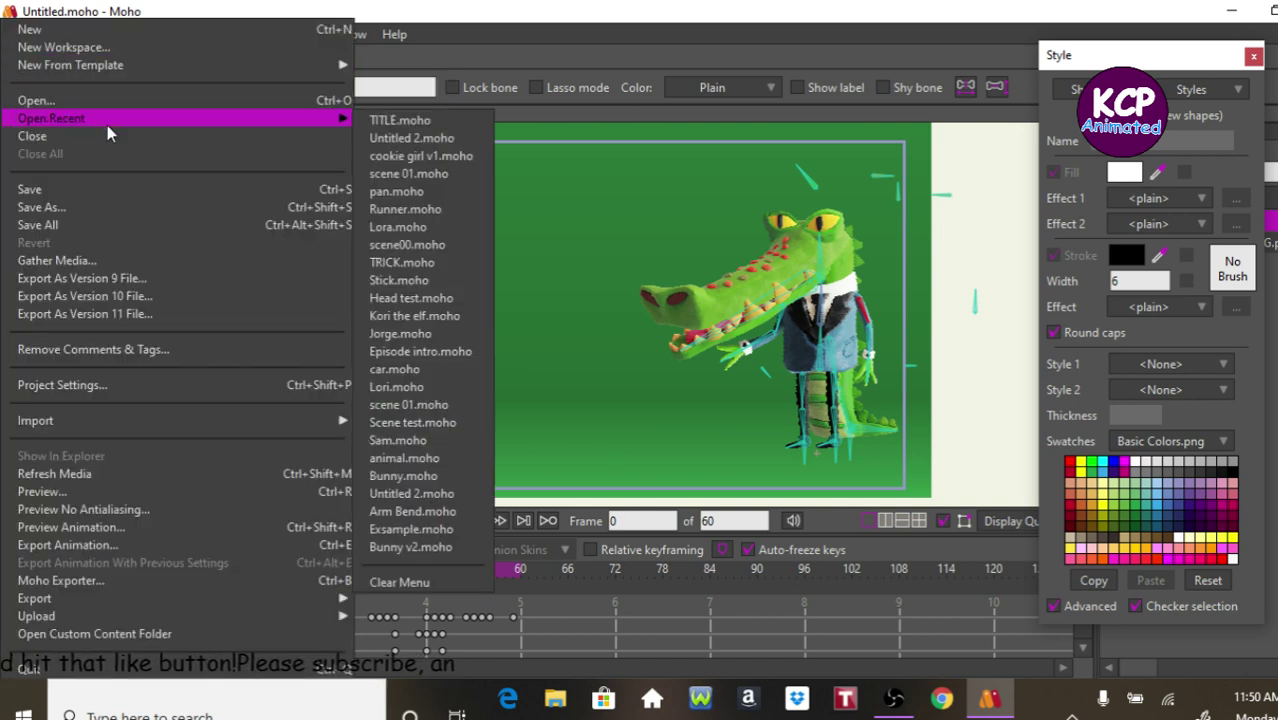
{"action": "left_click", "coordinate": [396, 158]}
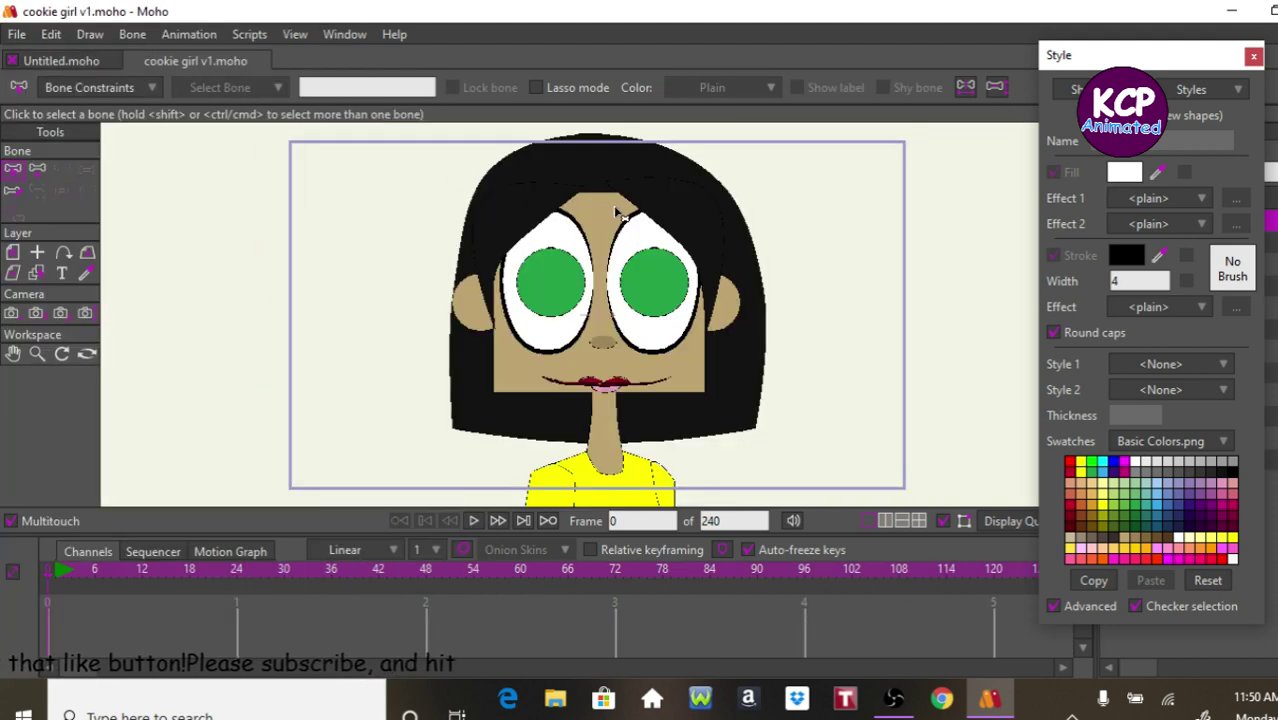
{"action": "left_click", "coordinate": [1253, 58]}
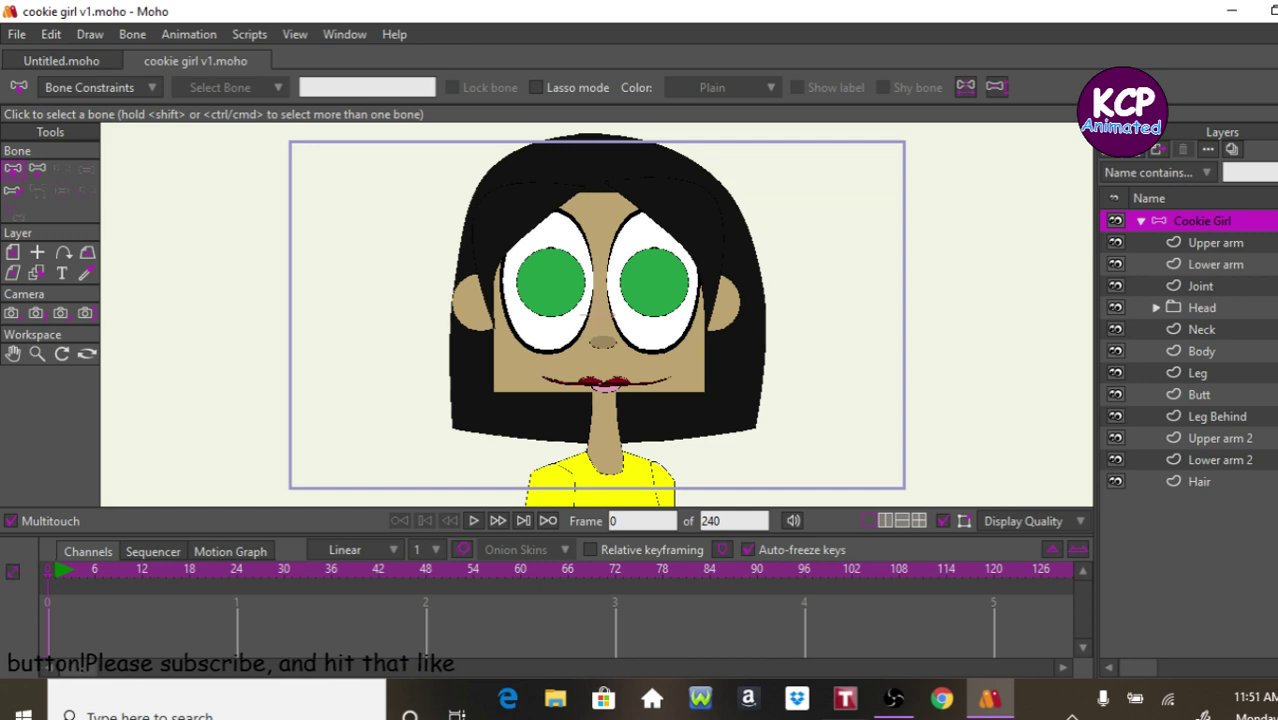
Check the character design notes in the Cookie girl Notepad file.
{"action": "mouse_move", "coordinate": [845, 698]}
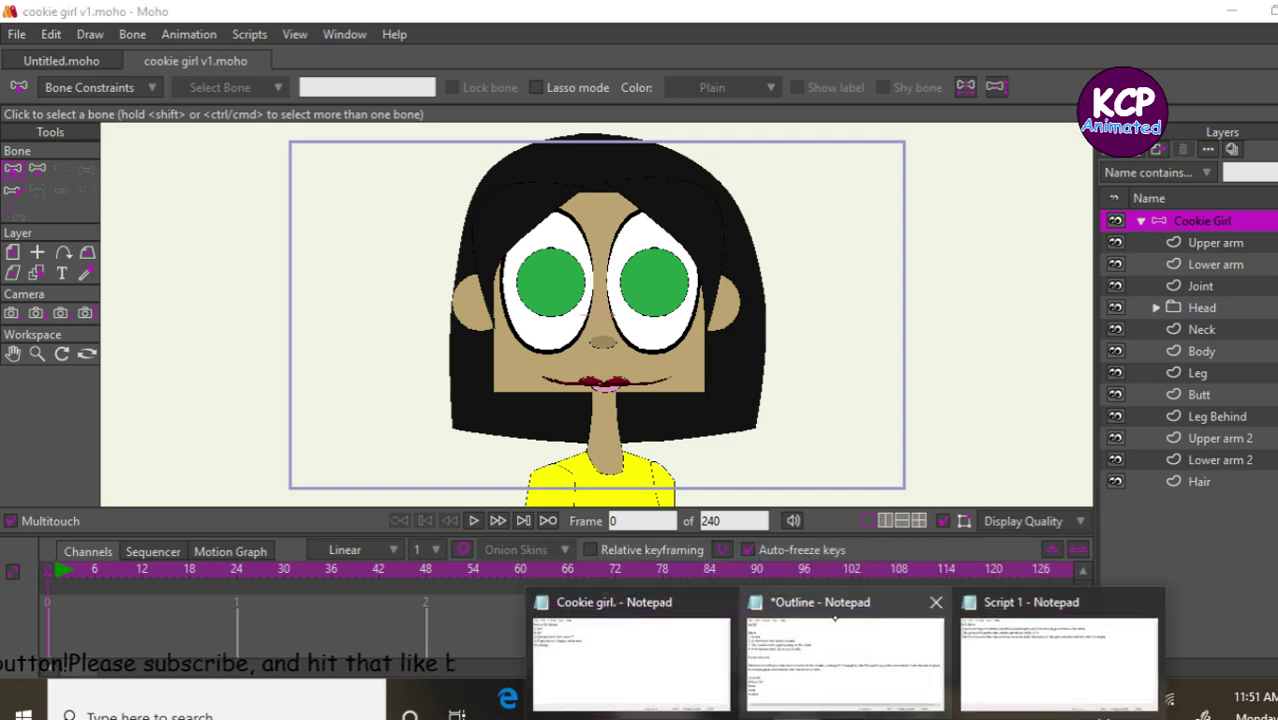
{"action": "mouse_move", "coordinate": [708, 660]}
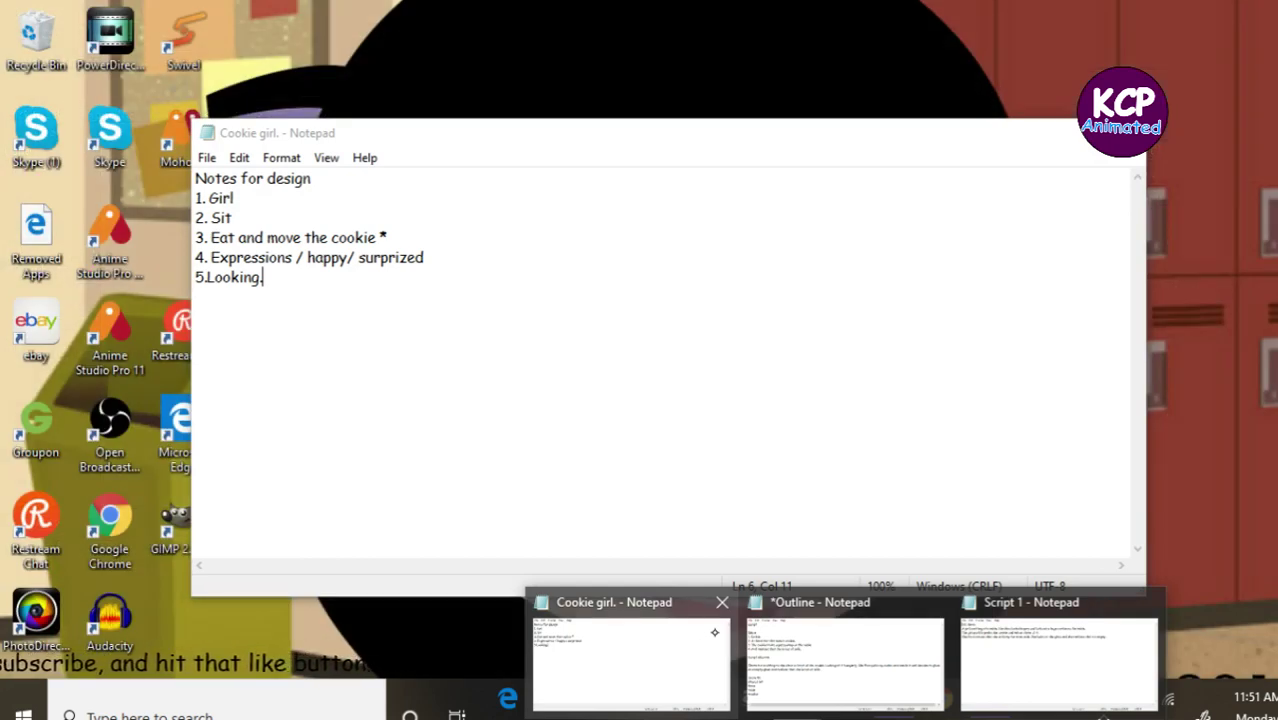
{"action": "mouse_move", "coordinate": [748, 607]}
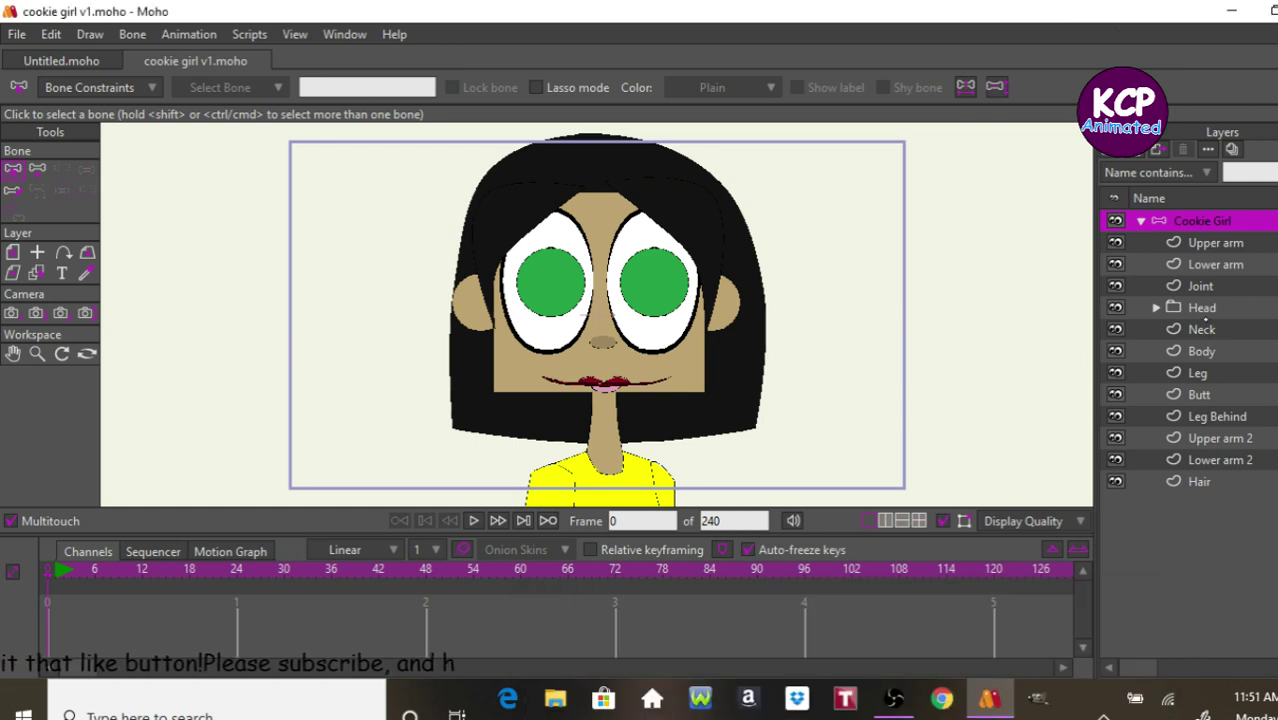
Add a new vector layer inside the Cookie Girl bone layer and place it beneath the Hair layer.
{"action": "left_click", "coordinate": [1203, 310]}
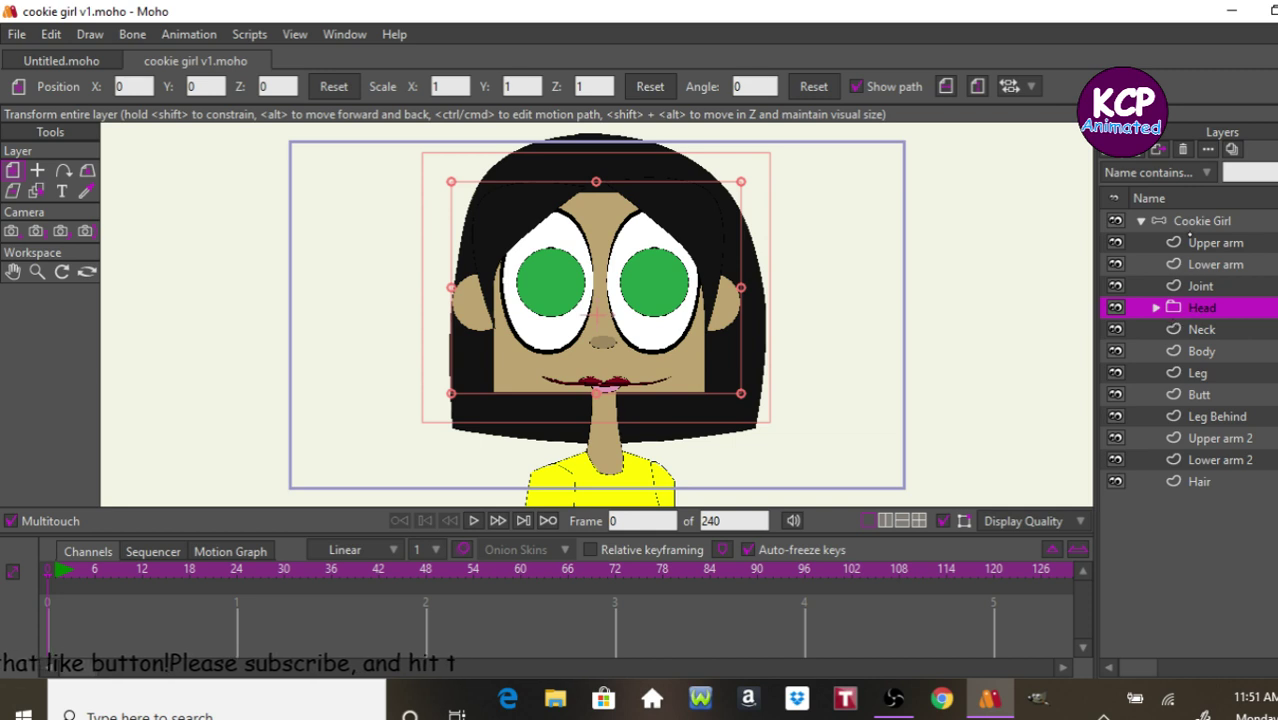
{"action": "left_click", "coordinate": [1196, 221]}
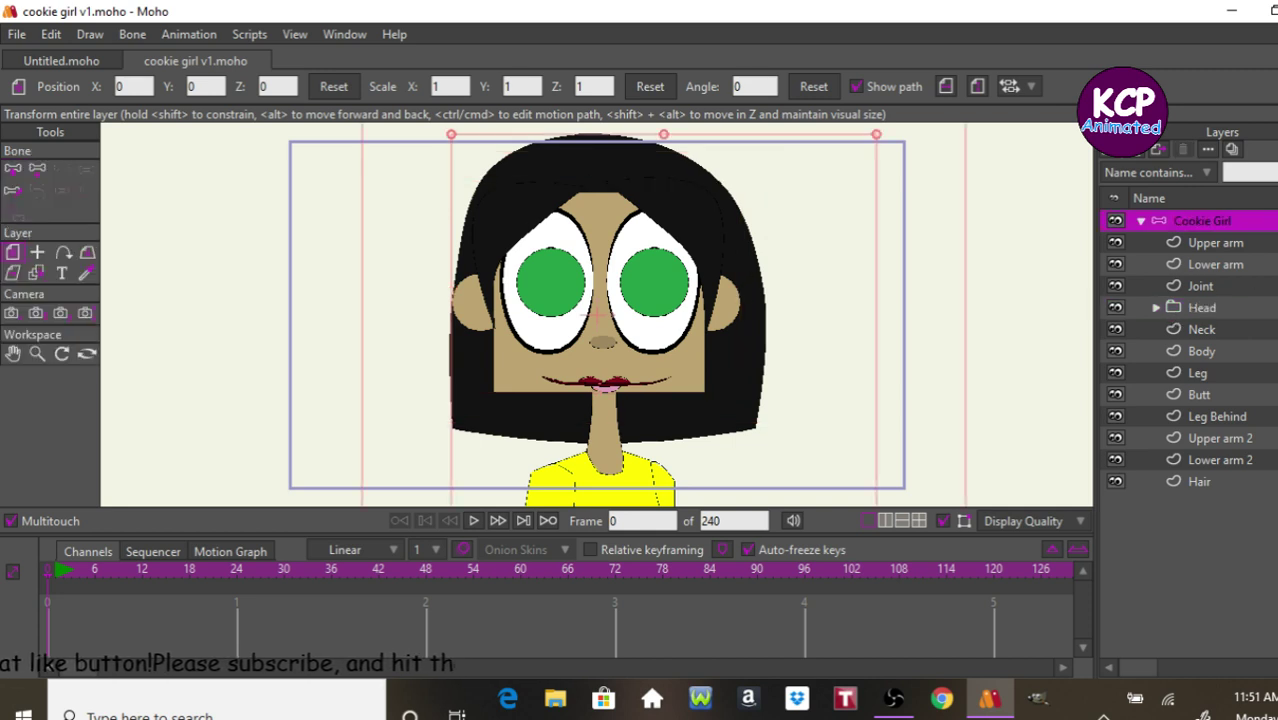
{"action": "scroll", "coordinate": [597, 315], "scroll_direction": "down", "scroll_amount": 3}
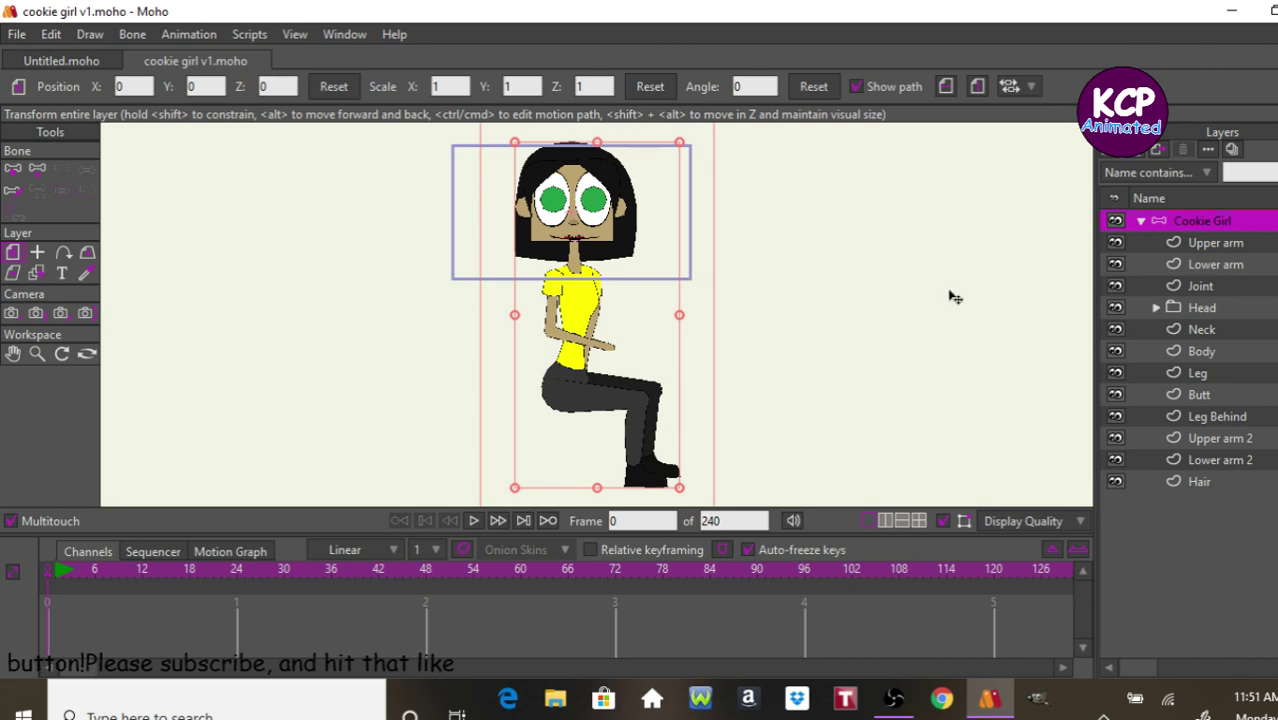
{"action": "left_click", "coordinate": [1191, 481]}
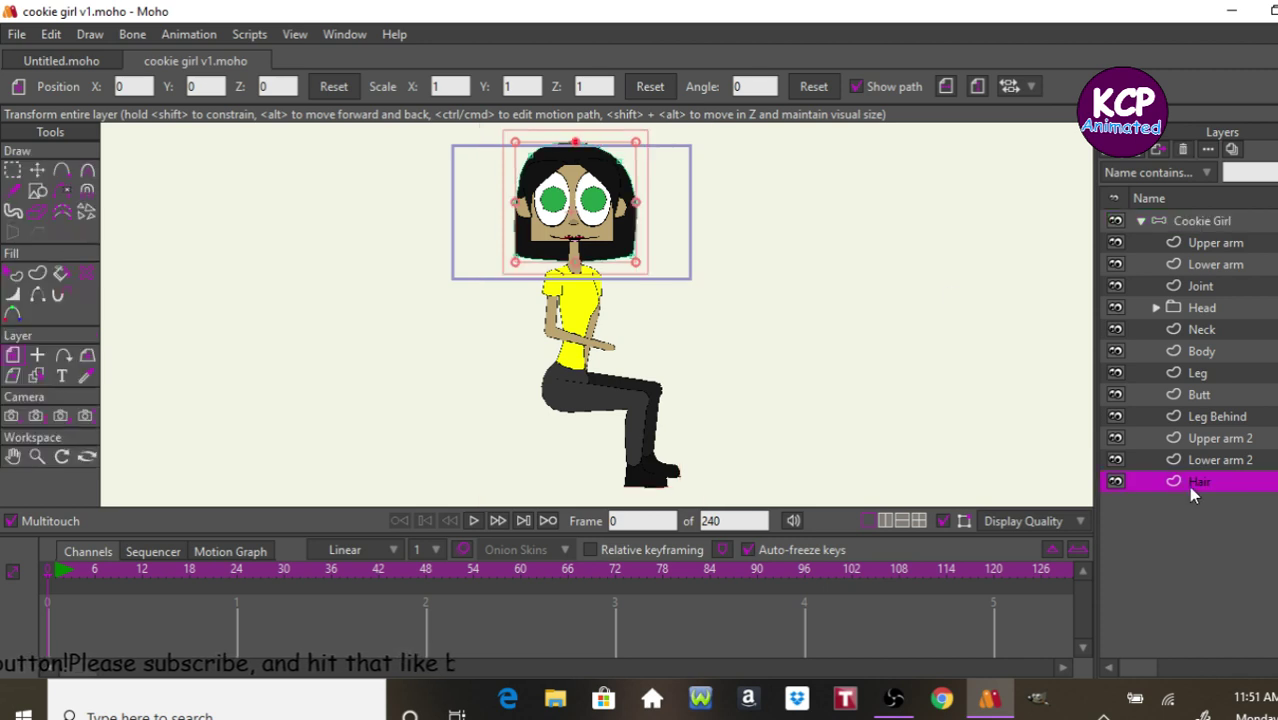
{"action": "left_click", "coordinate": [1118, 152]}
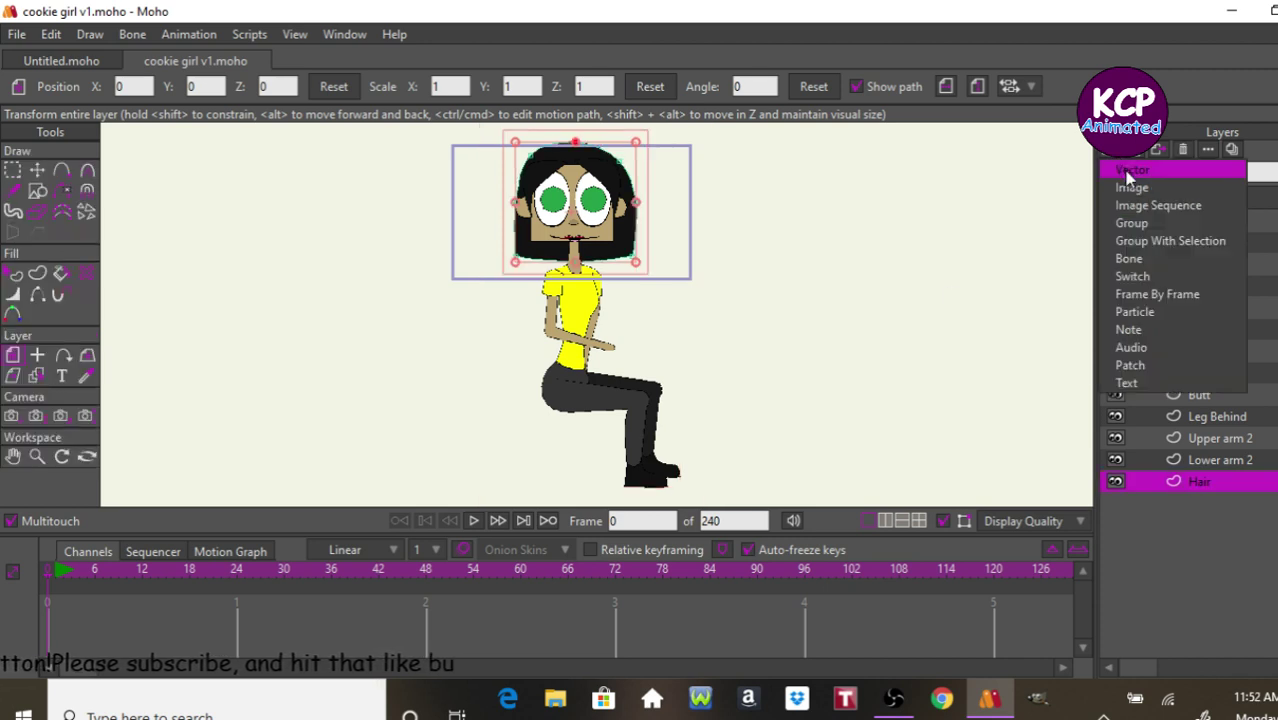
{"action": "left_click", "coordinate": [1130, 172]}
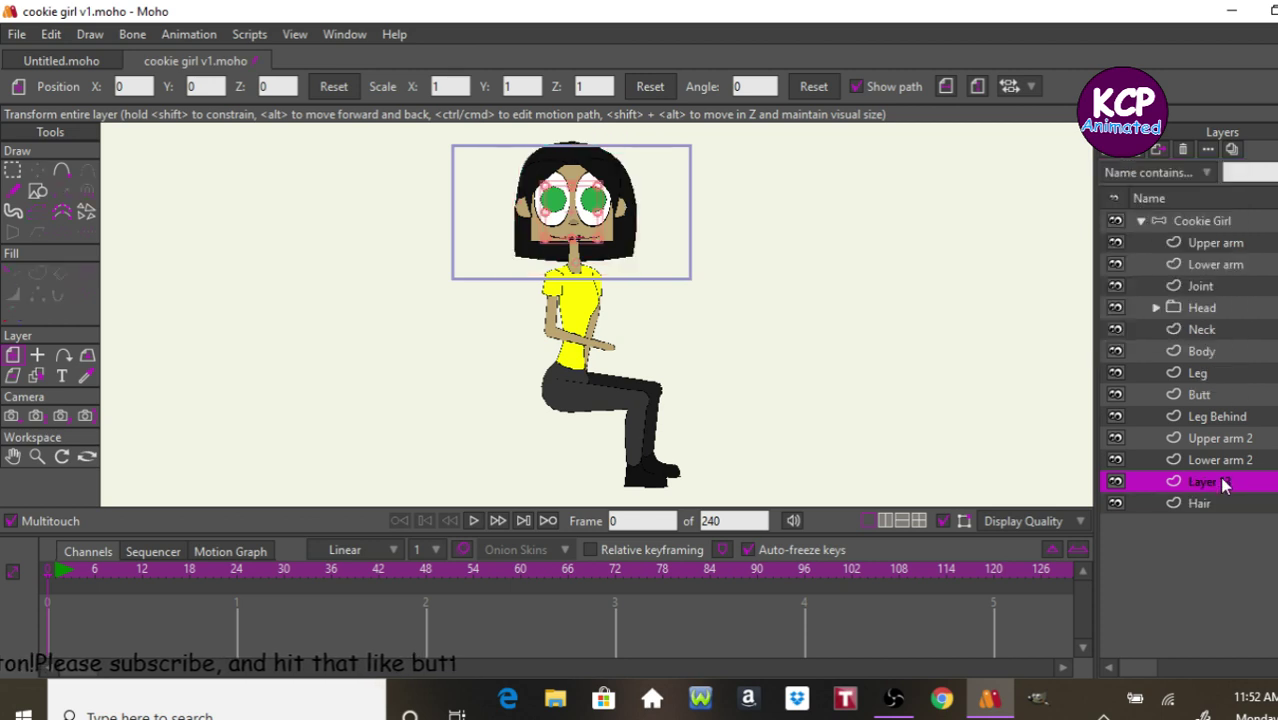
{"action": "left_click_drag", "start_coordinate": [1224, 484], "coordinate": [1213, 525]}
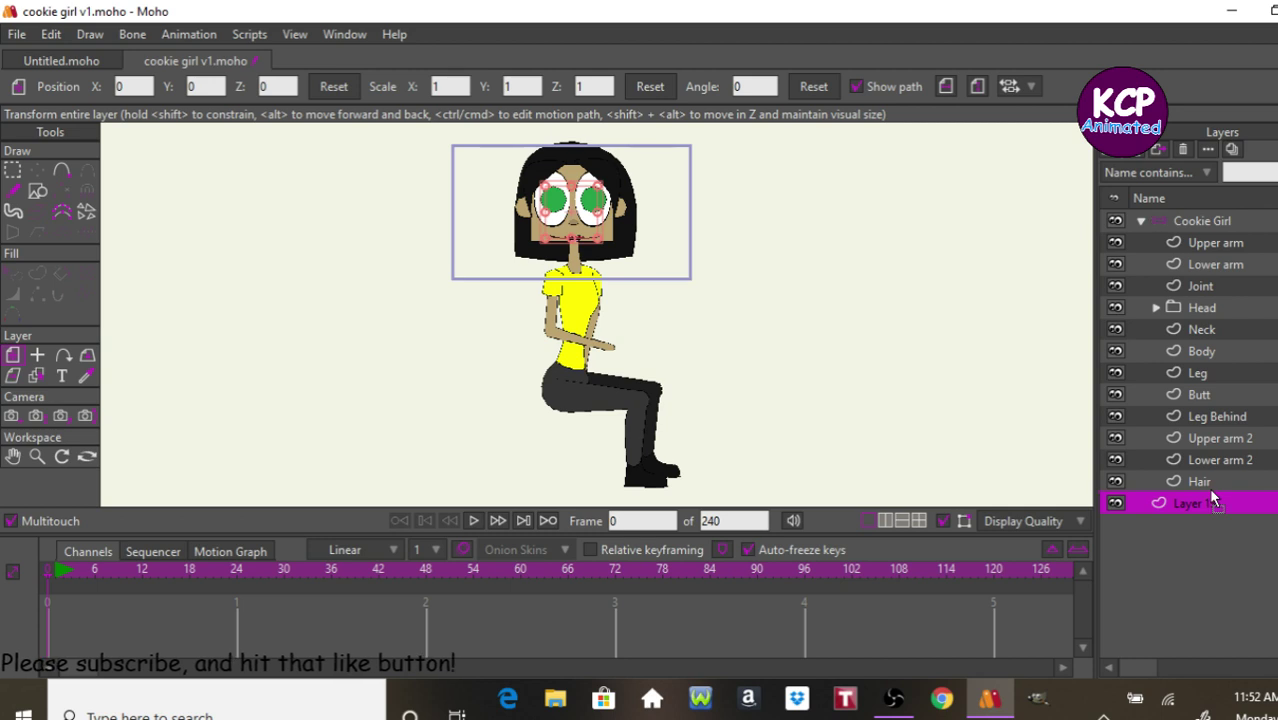
Rename the new layer below Hair as Chair and briefly isolate it from the other layers.
{"action": "double_click", "coordinate": [1208, 503]}
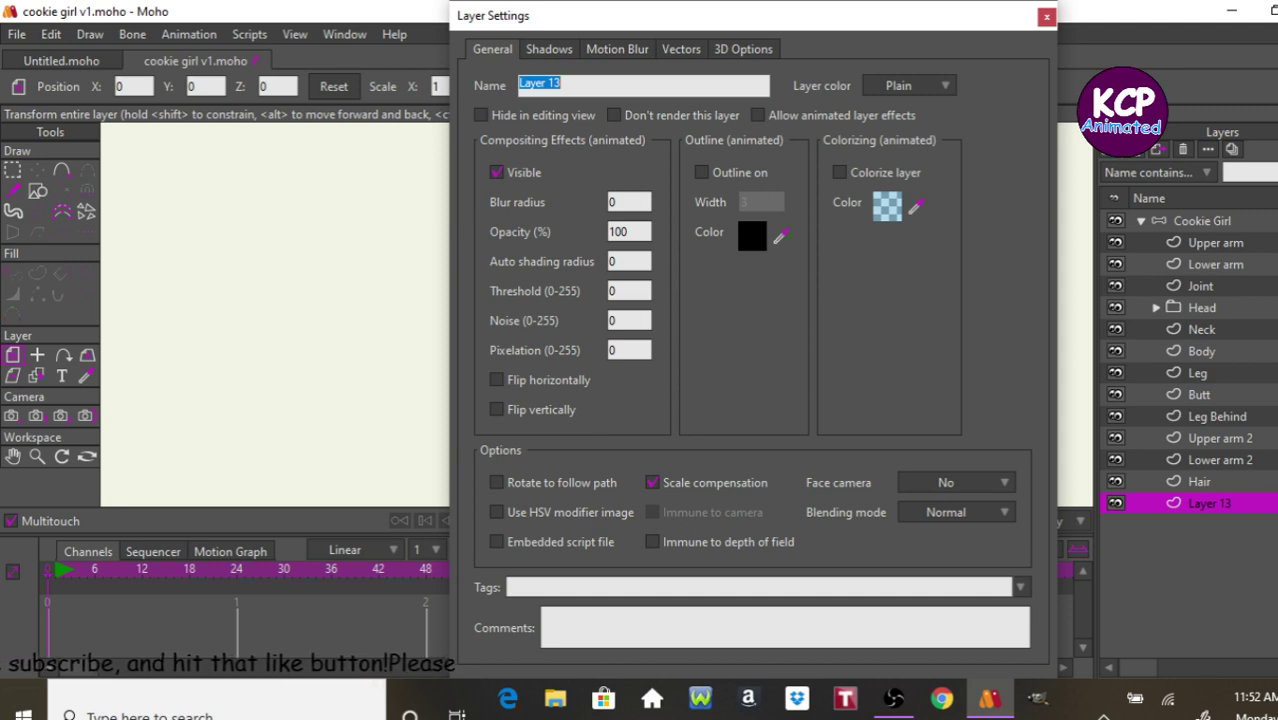
{"action": "type", "text": "Chair"}
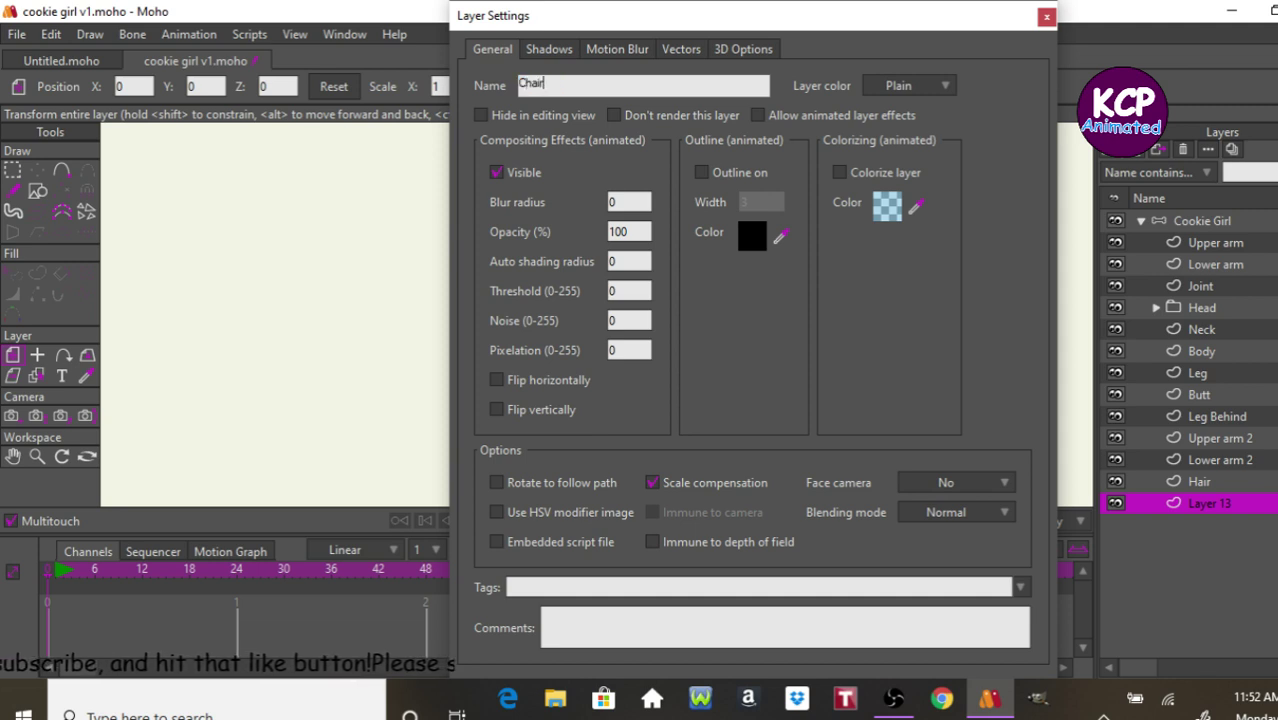
{"action": "key", "text": "Return"}
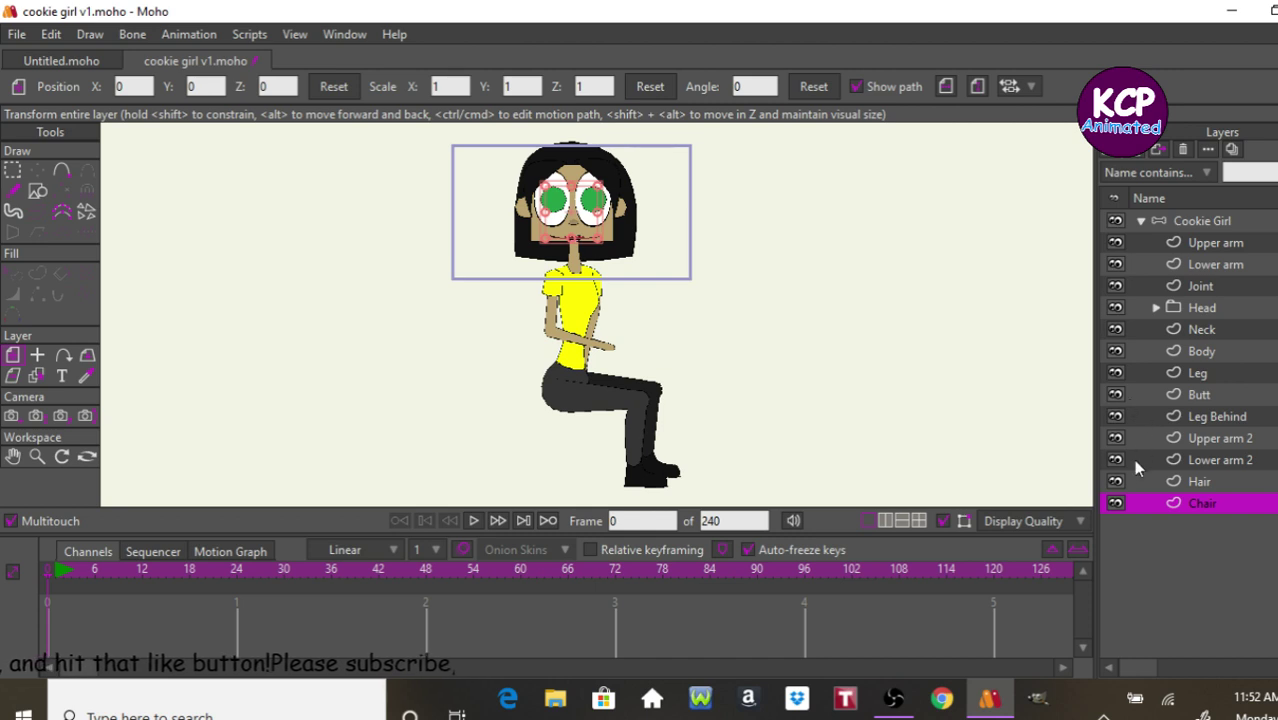
{"action": "left_click", "coordinate": [1116, 507], "text": "alt"}
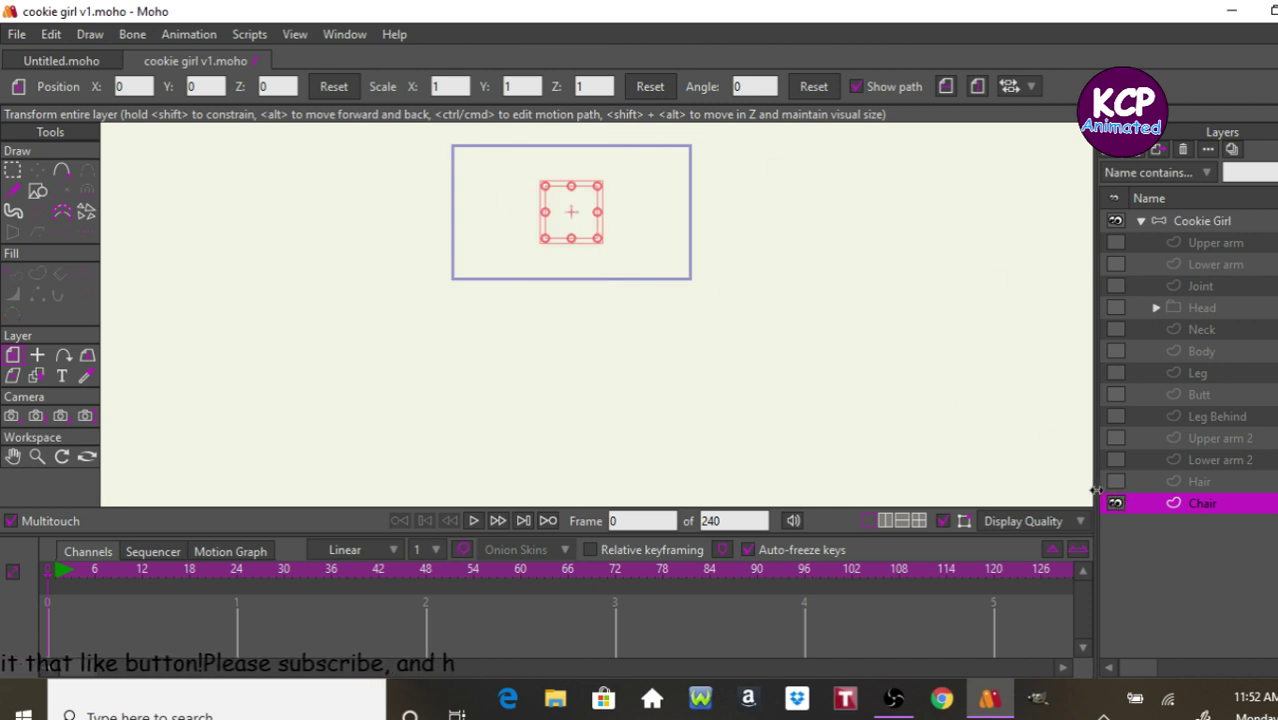
{"action": "left_click", "coordinate": [1108, 504], "text": "alt"}
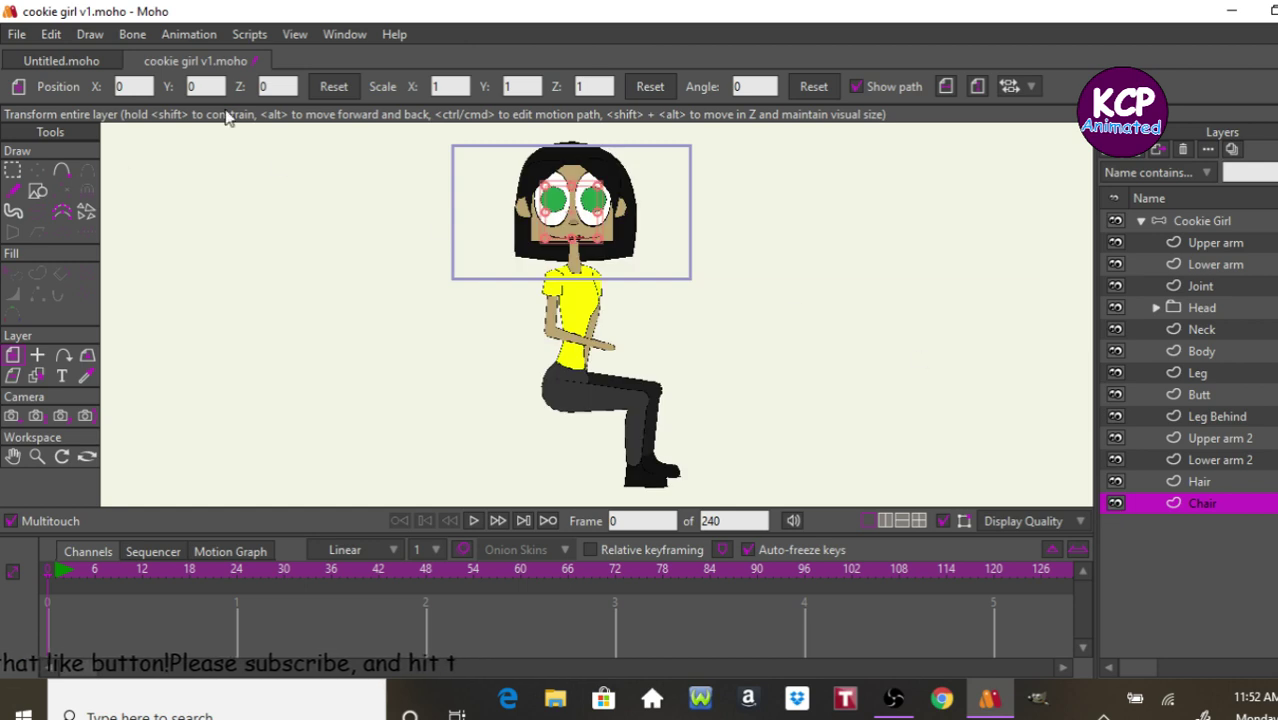
Set the style for new shapes to a brown fill and a stroke width of 2.
{"action": "key", "text": "ctrl+t"}
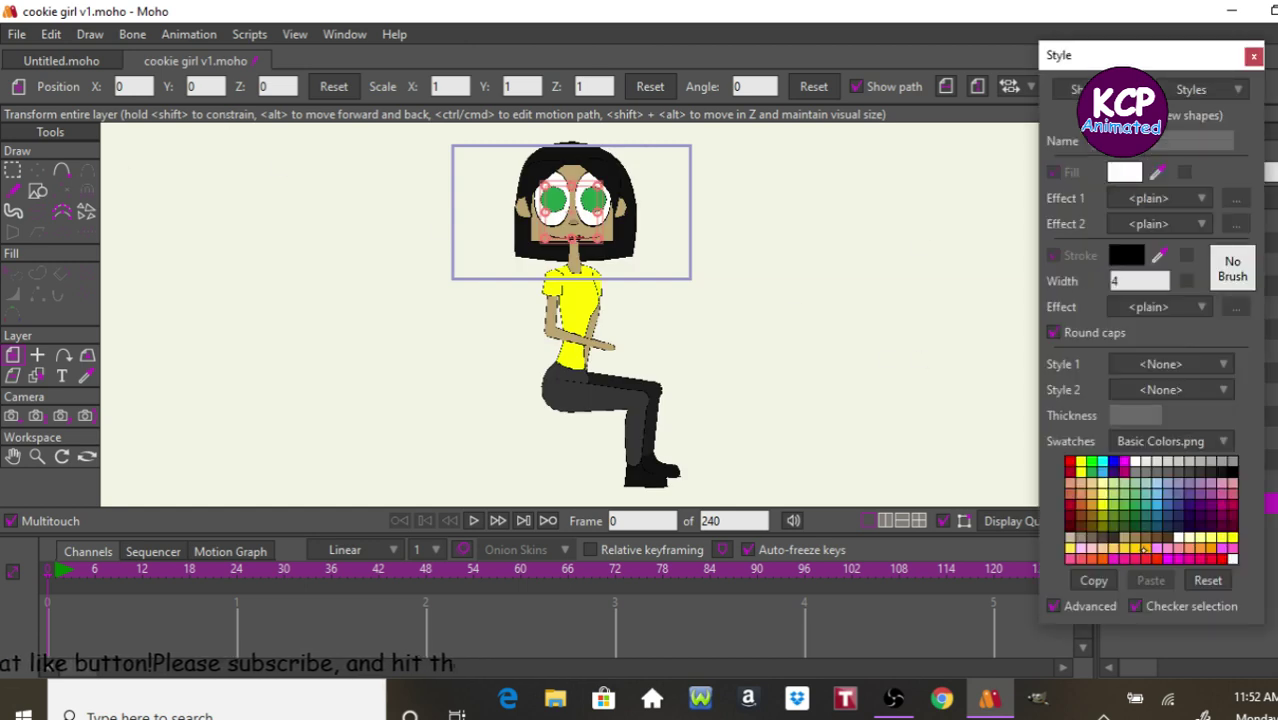
{"action": "left_click", "coordinate": [1159, 538]}
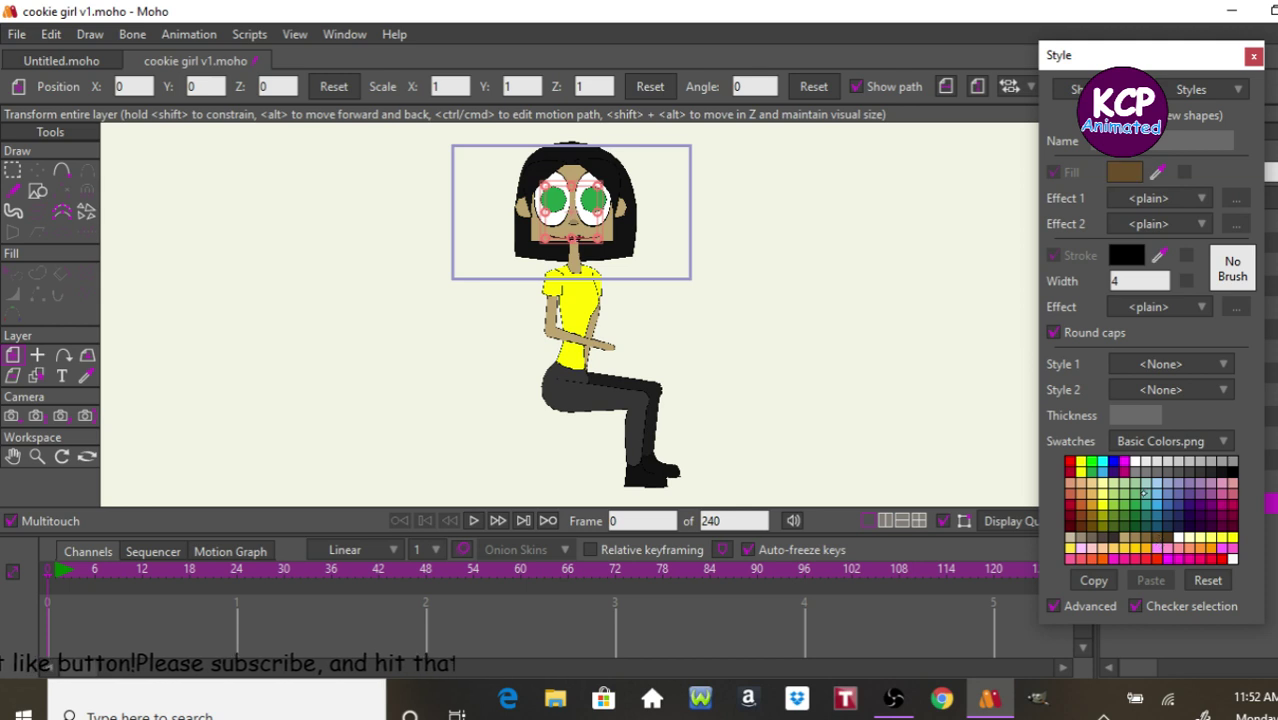
{"action": "left_click", "coordinate": [1170, 441]}
{"action": "left_click", "coordinate": [1153, 286]}
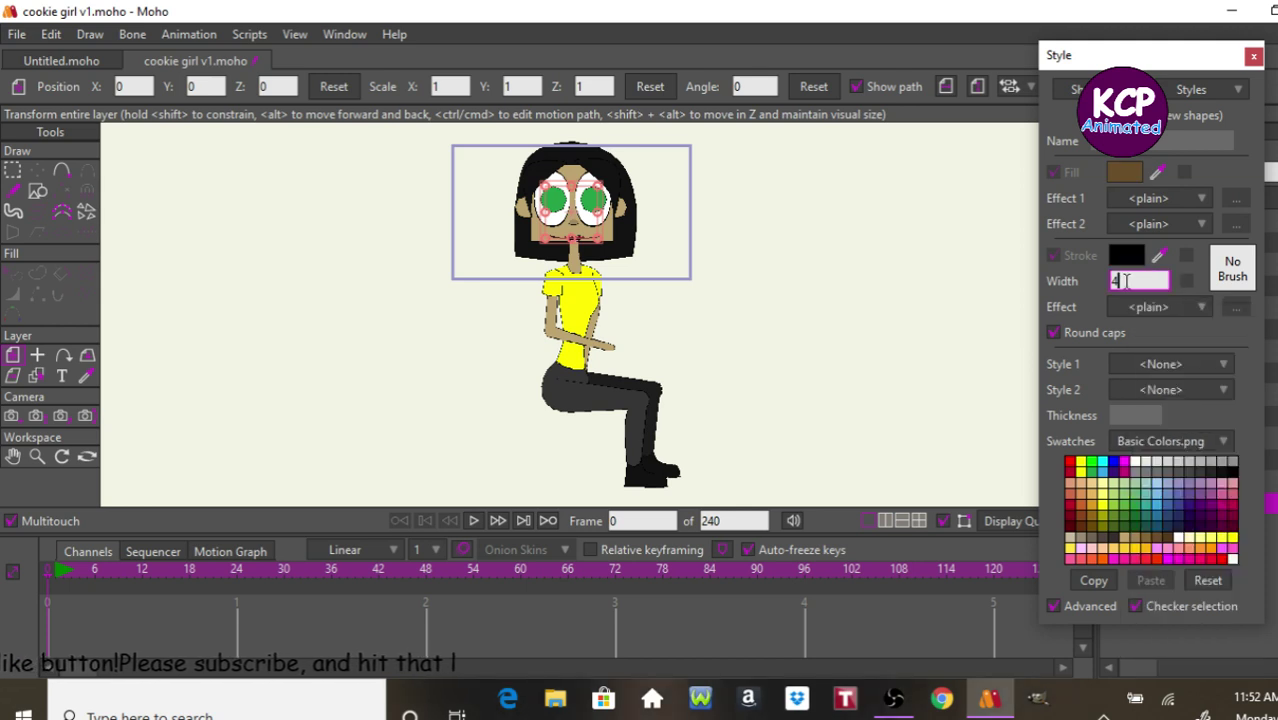
{"action": "left_click", "coordinate": [1138, 283]}
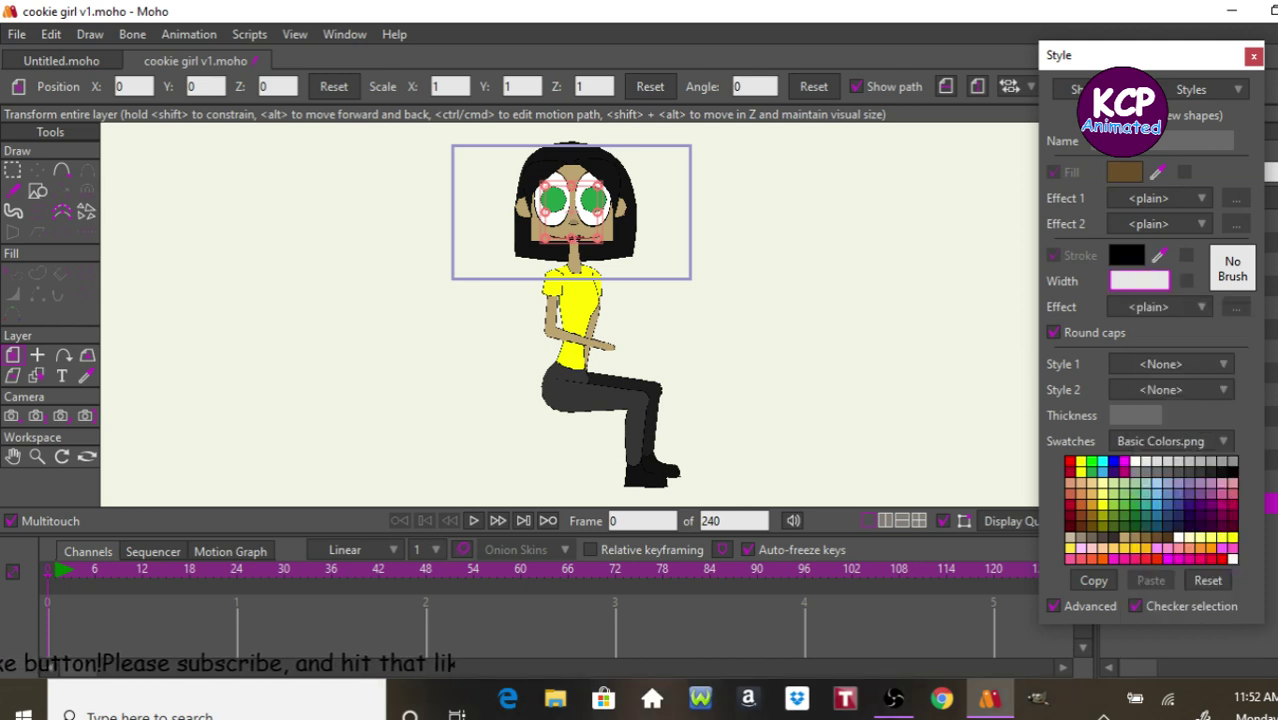
{"action": "type", "text": "2"}
{"action": "key", "text": "Return"}
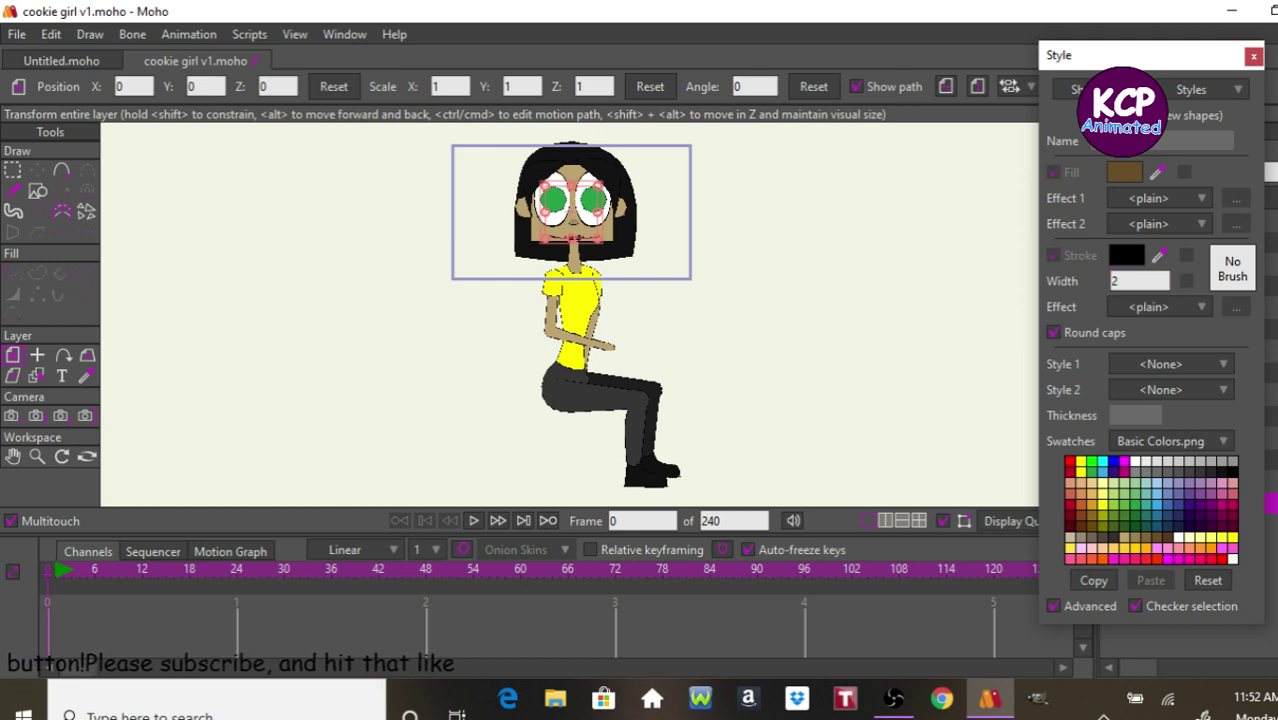
Draw a filled rectangle on the Chair layer behind the girl's torso, from shoulder height to her seat.
{"action": "left_click", "coordinate": [38, 191]}
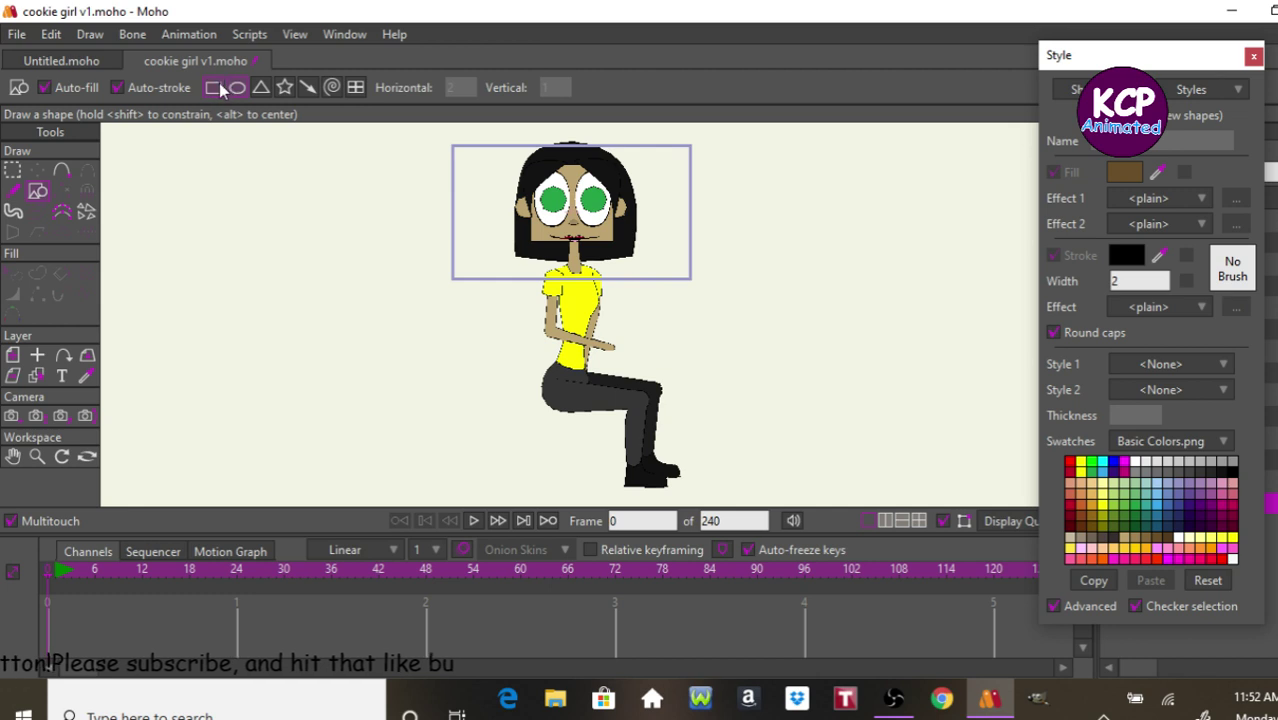
{"action": "left_click", "coordinate": [218, 88]}
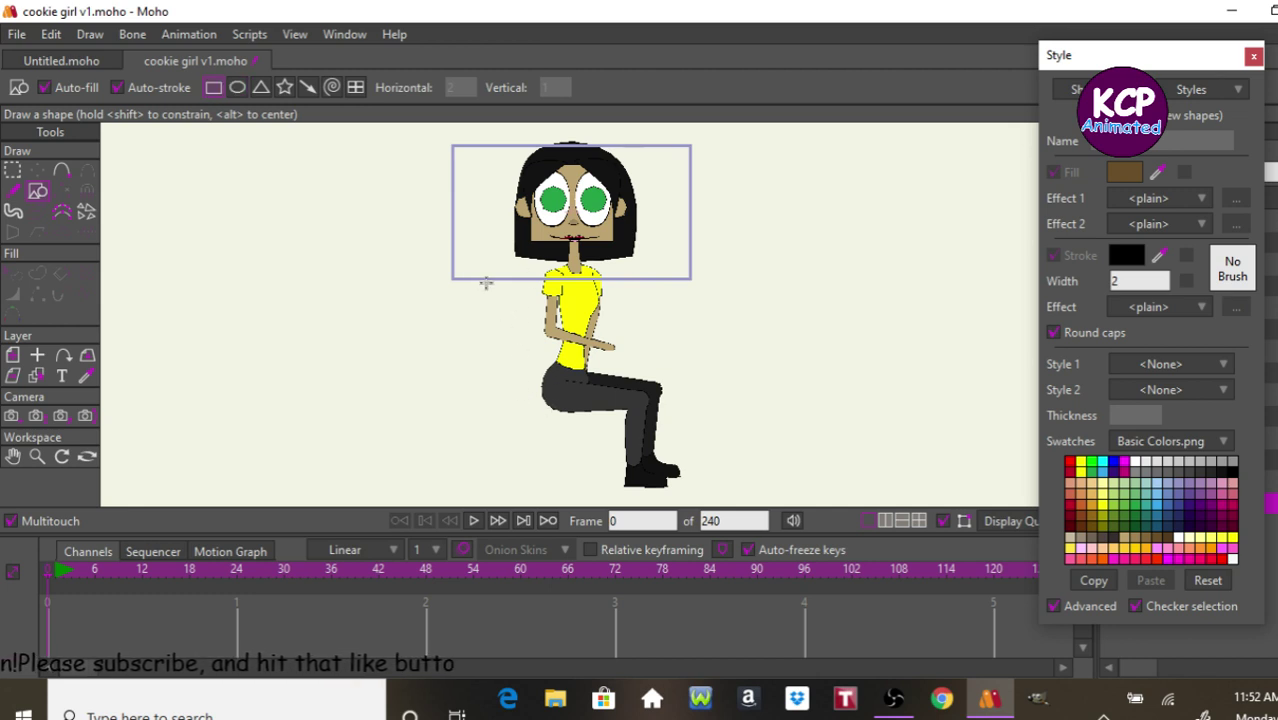
{"action": "mouse_move", "coordinate": [490, 276]}
{"action": "left_mouse_down"}
{"action": "mouse_move", "coordinate": [633, 336]}
{"action": "mouse_move", "coordinate": [662, 388]}
{"action": "mouse_move", "coordinate": [650, 406]}
{"action": "mouse_move", "coordinate": [636, 401]}
{"action": "left_mouse_up"}
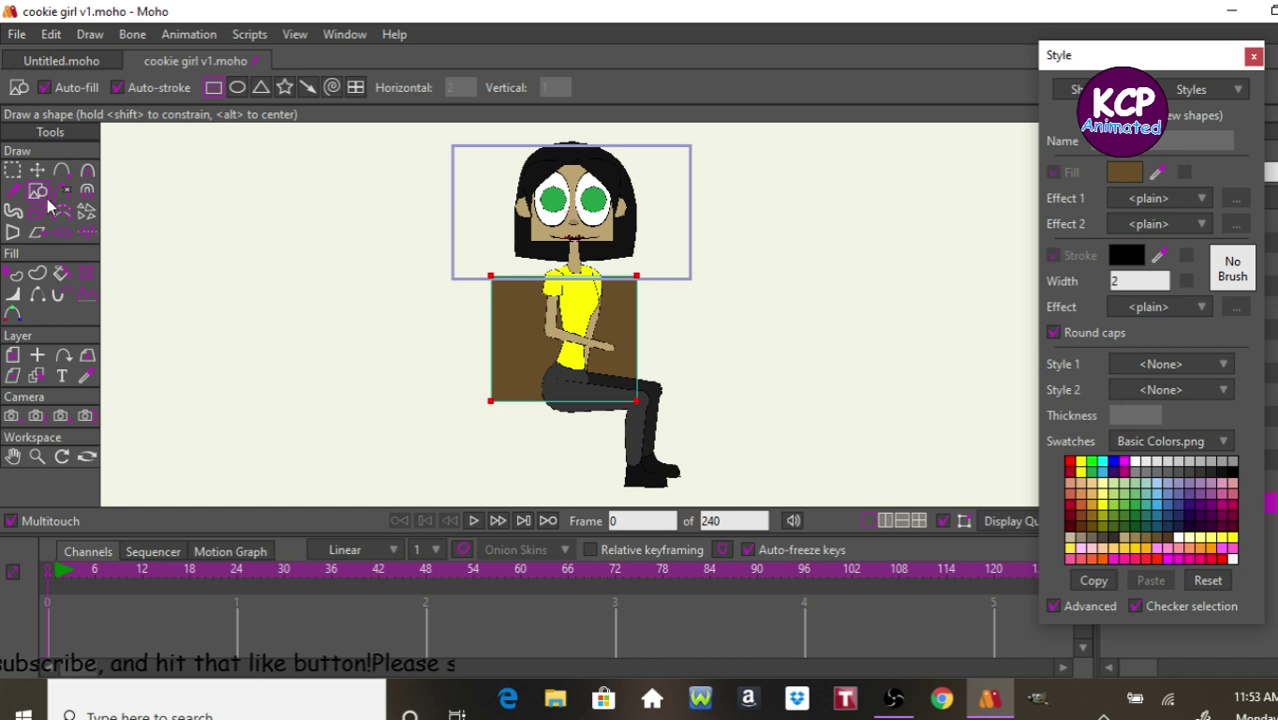
Taper the rectangle in perspective so its side behind her back is taller, and flatten it into a bar at shoulder height.
{"action": "left_click", "coordinate": [13, 232]}
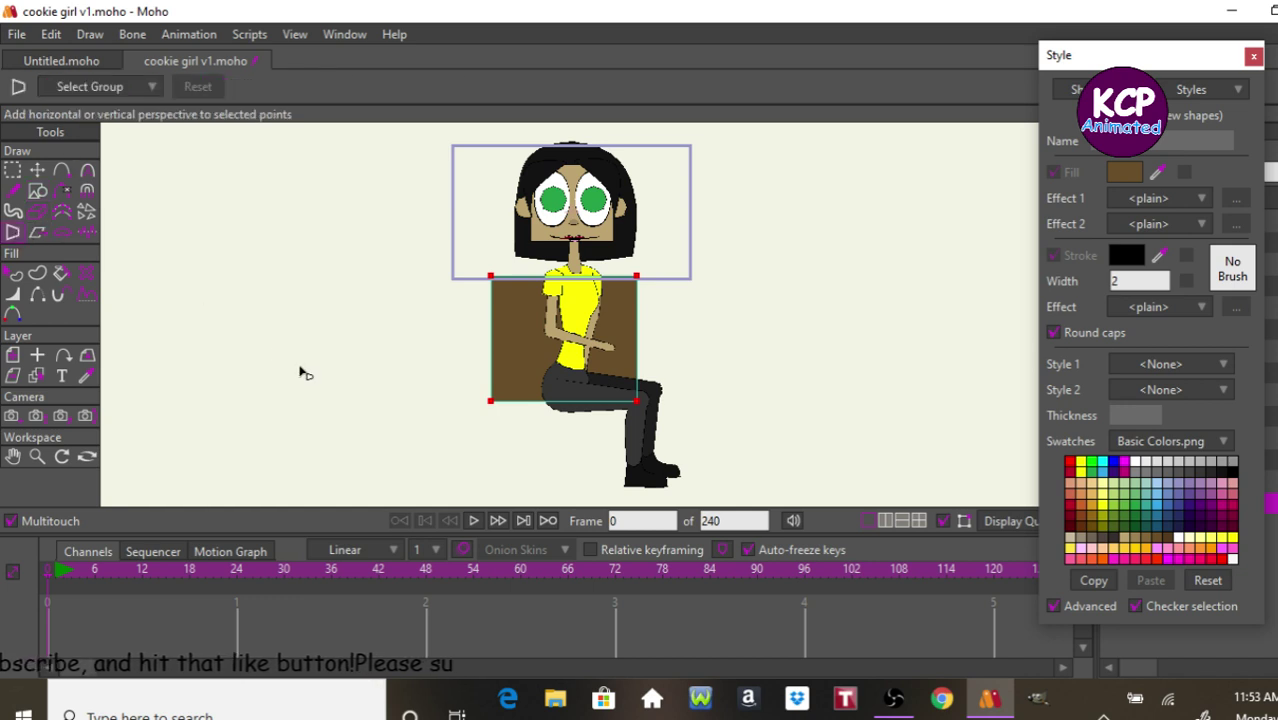
{"action": "left_click_drag", "start_coordinate": [300, 371], "coordinate": [343, 383]}
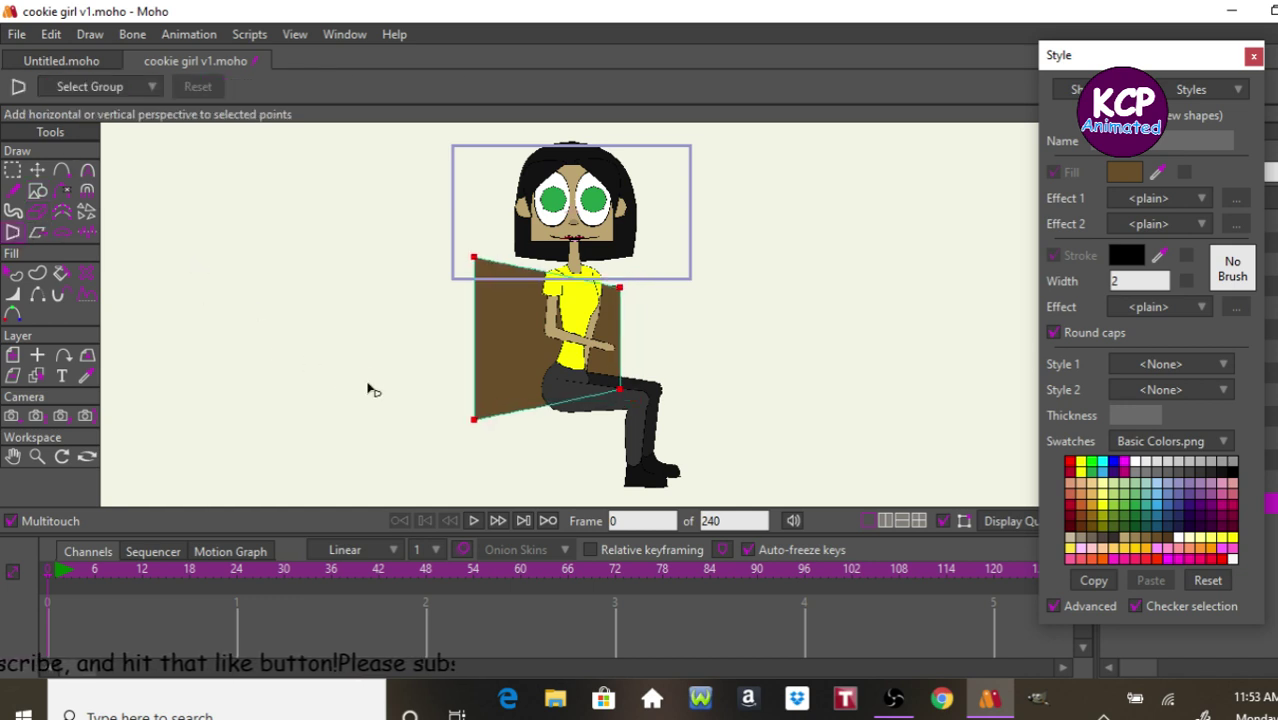
{"action": "left_click", "coordinate": [38, 172]}
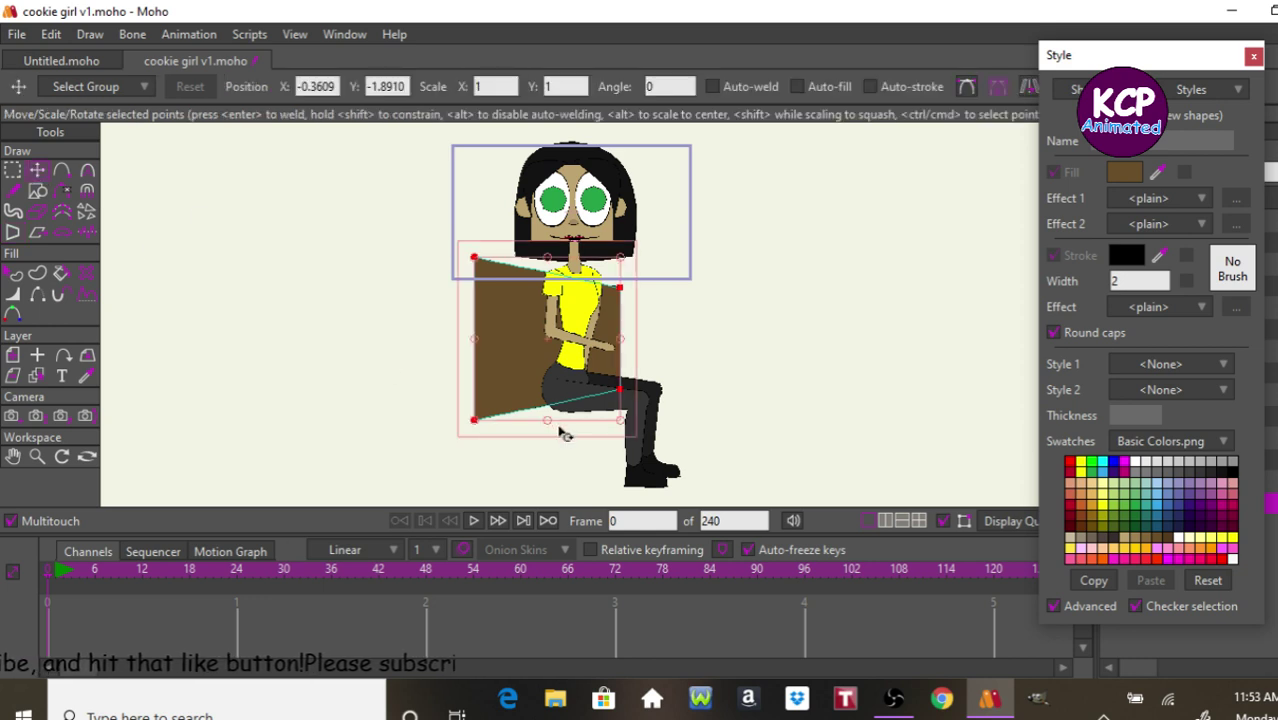
{"action": "left_click_drag", "start_coordinate": [548, 425], "coordinate": [536, 300]}
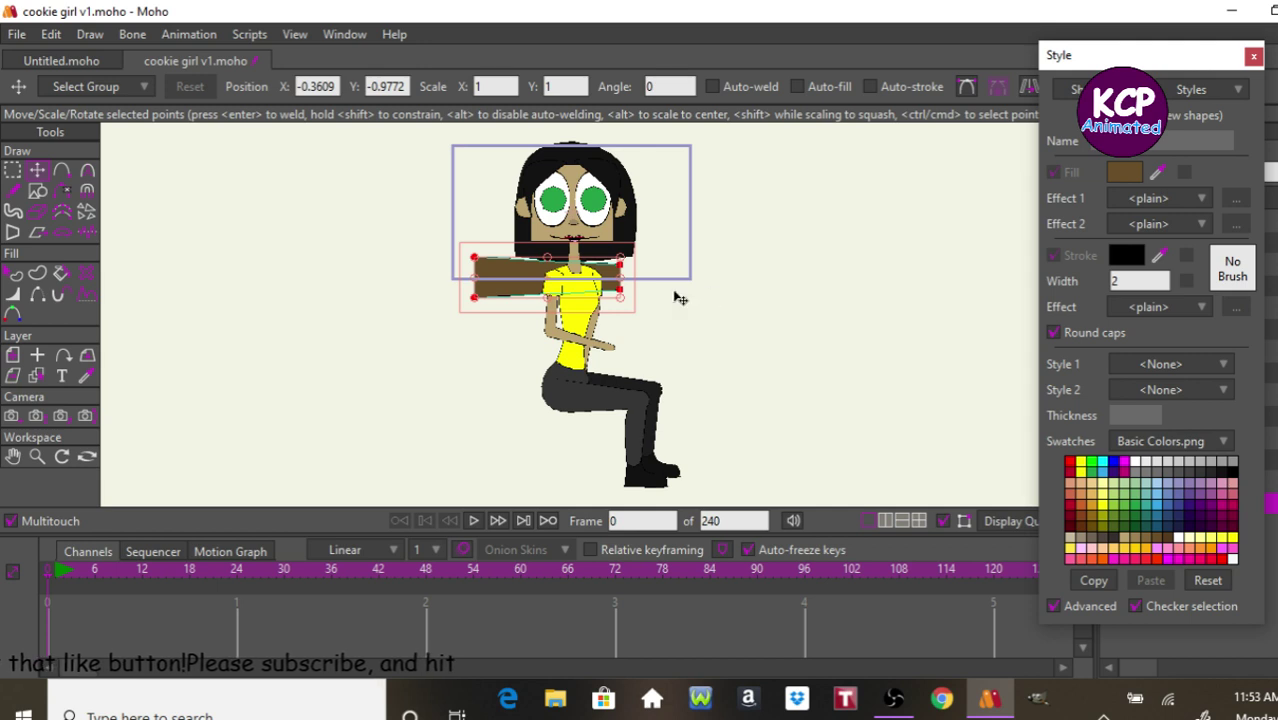
Add an upright copy of the tapered bar below its taller end and narrow it into a slim chair post.
{"action": "left_click_drag", "start_coordinate": [632, 290], "coordinate": [650, 441]}
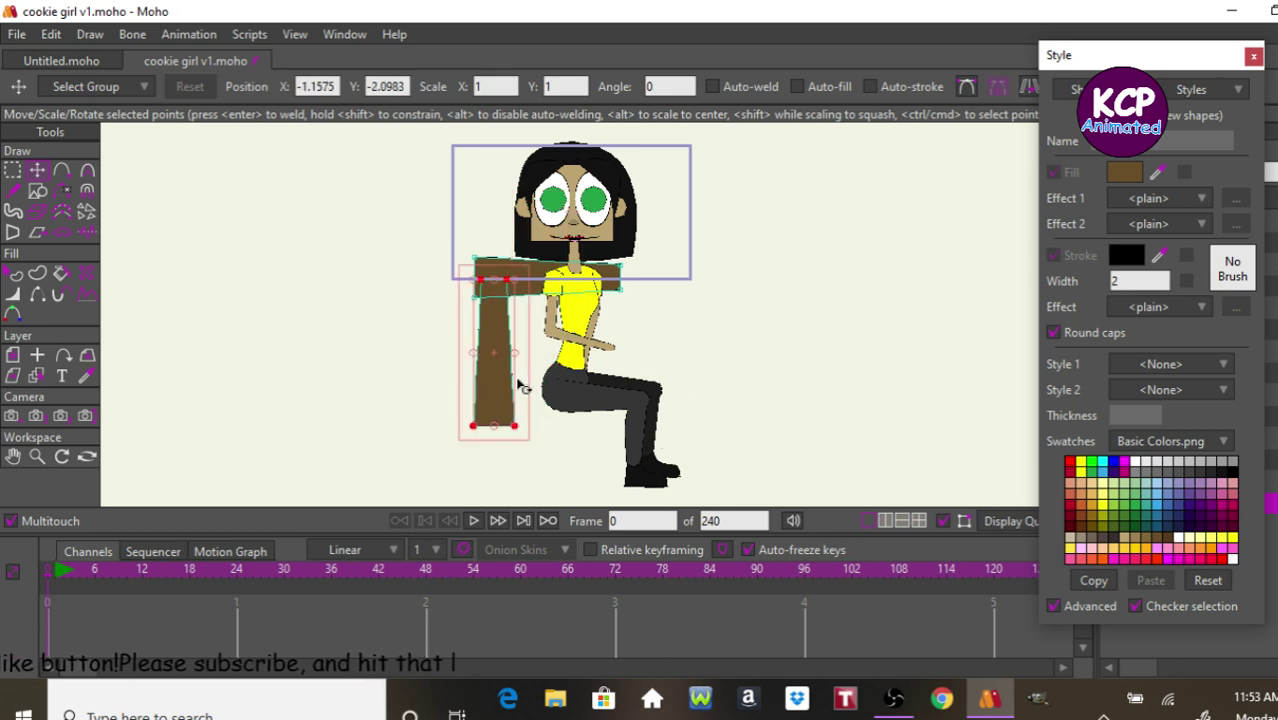
{"action": "left_click_drag", "start_coordinate": [519, 356], "coordinate": [493, 362]}
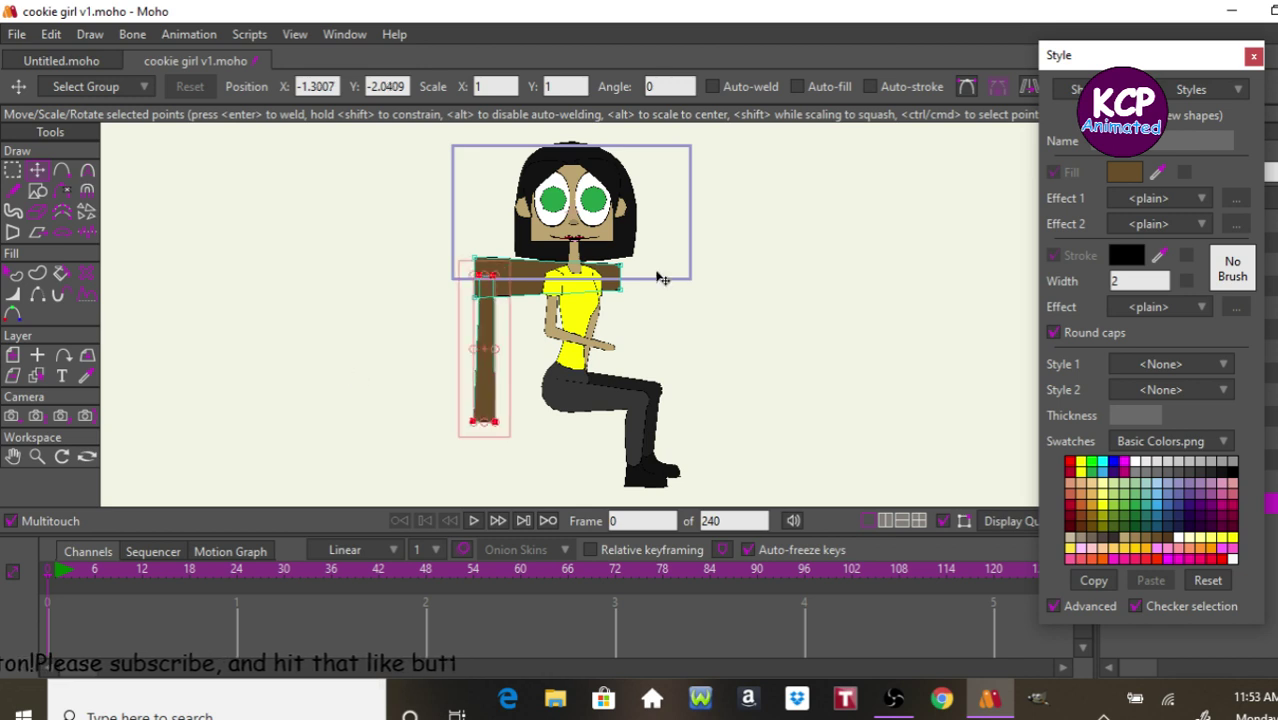
Shorten the upright chair post by moving its two lower points up slightly.
{"action": "left_click", "coordinate": [14, 173]}
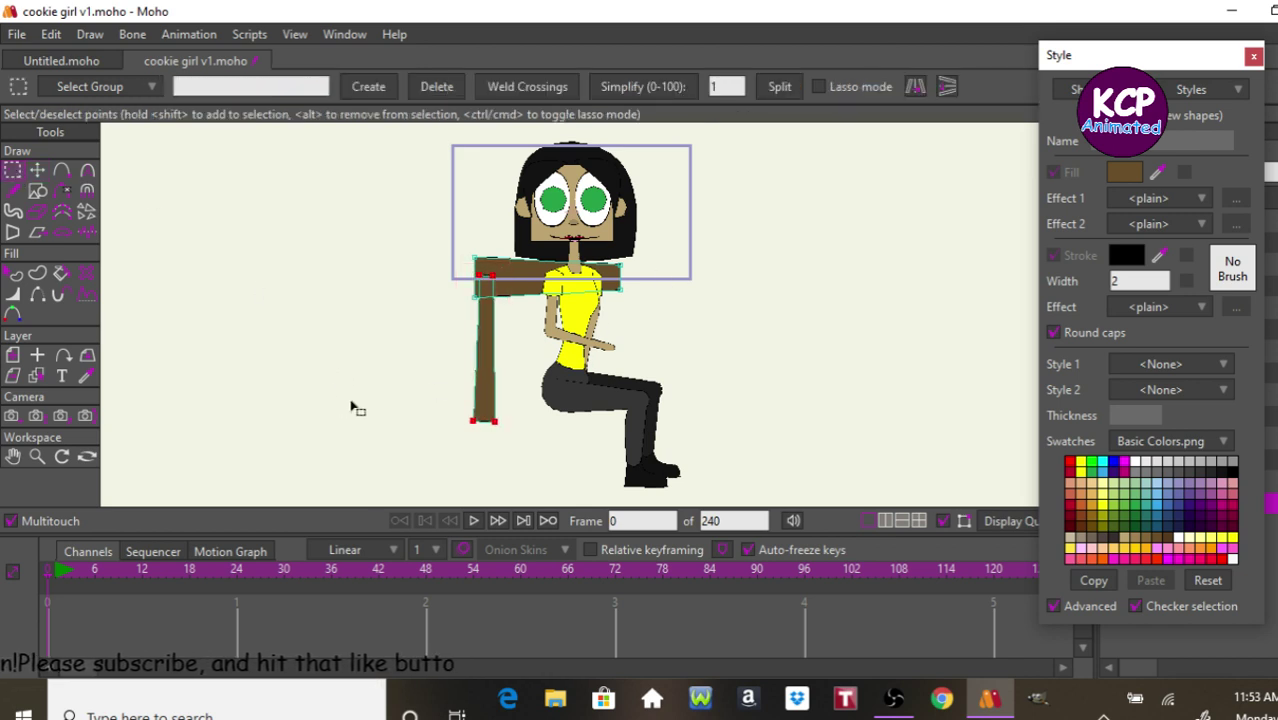
{"action": "left_click_drag", "start_coordinate": [400, 408], "coordinate": [545, 455]}
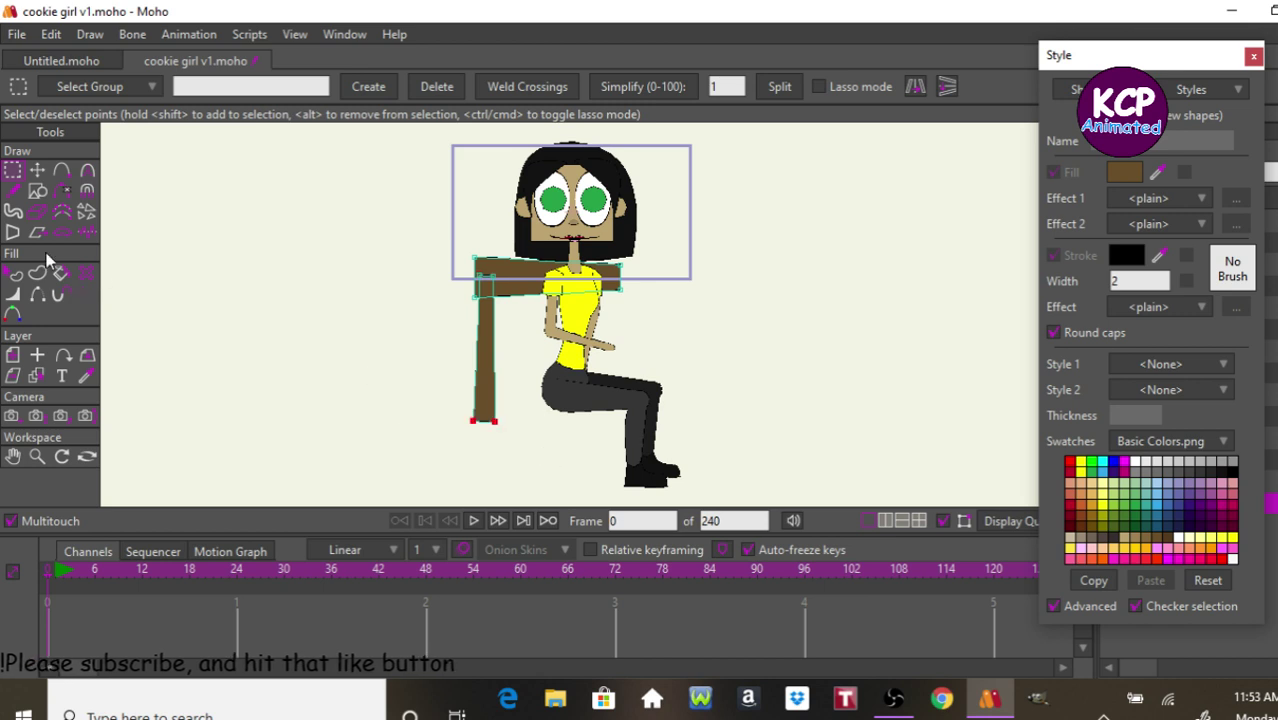
{"action": "left_click", "coordinate": [37, 171]}
{"action": "left_click_drag", "start_coordinate": [302, 414], "coordinate": [305, 391]}
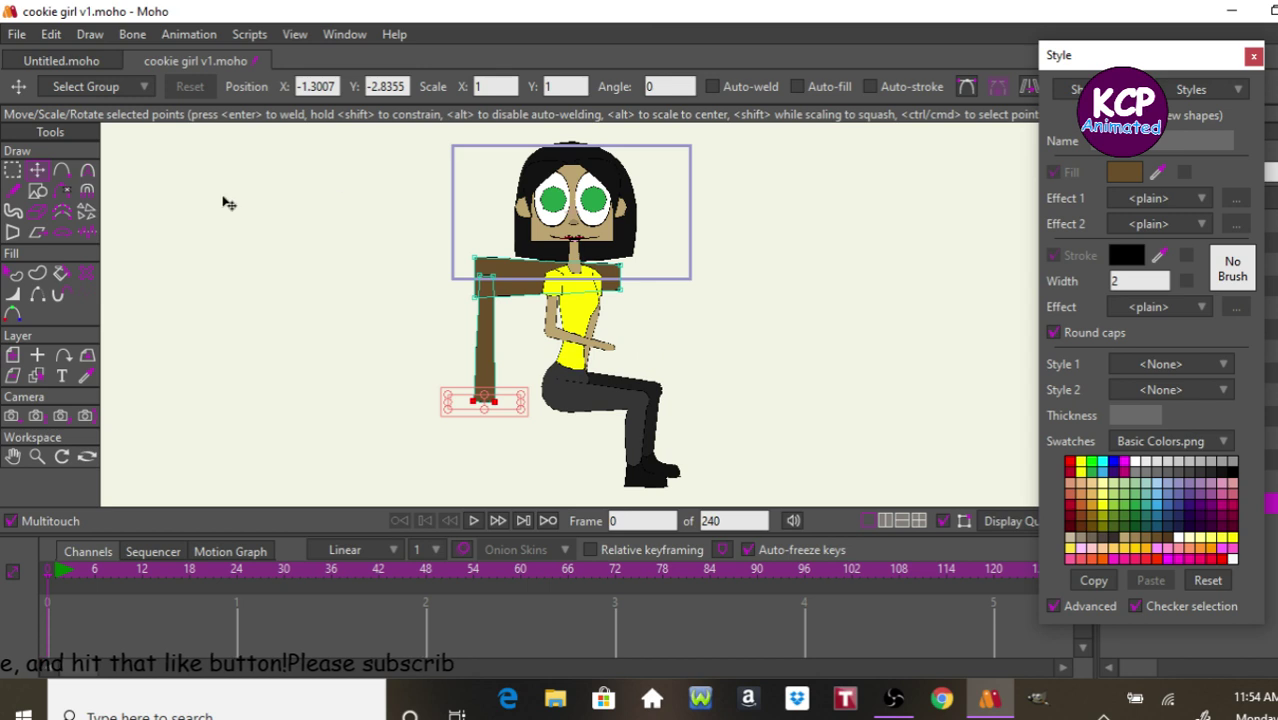
Duplicate the whole upright chair post and place the copy under the opposite end of the backrest bar.
{"action": "left_click", "coordinate": [12, 172]}
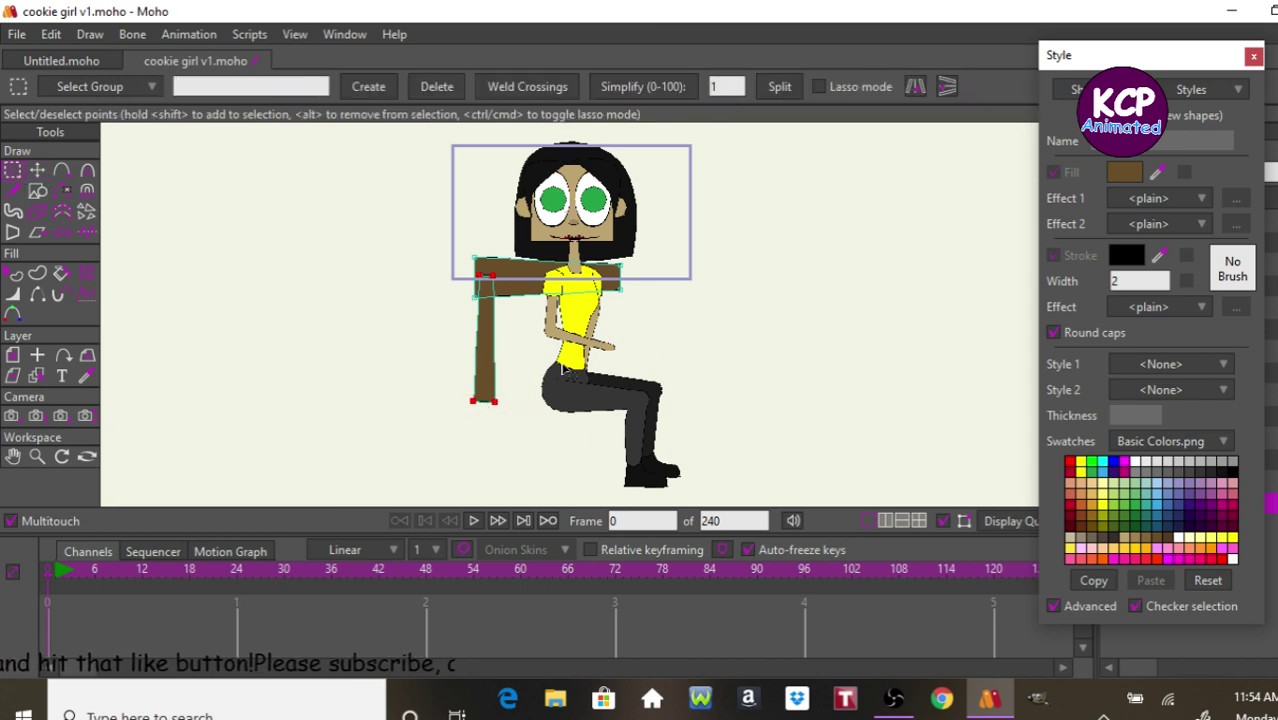
{"action": "key", "text": "t"}
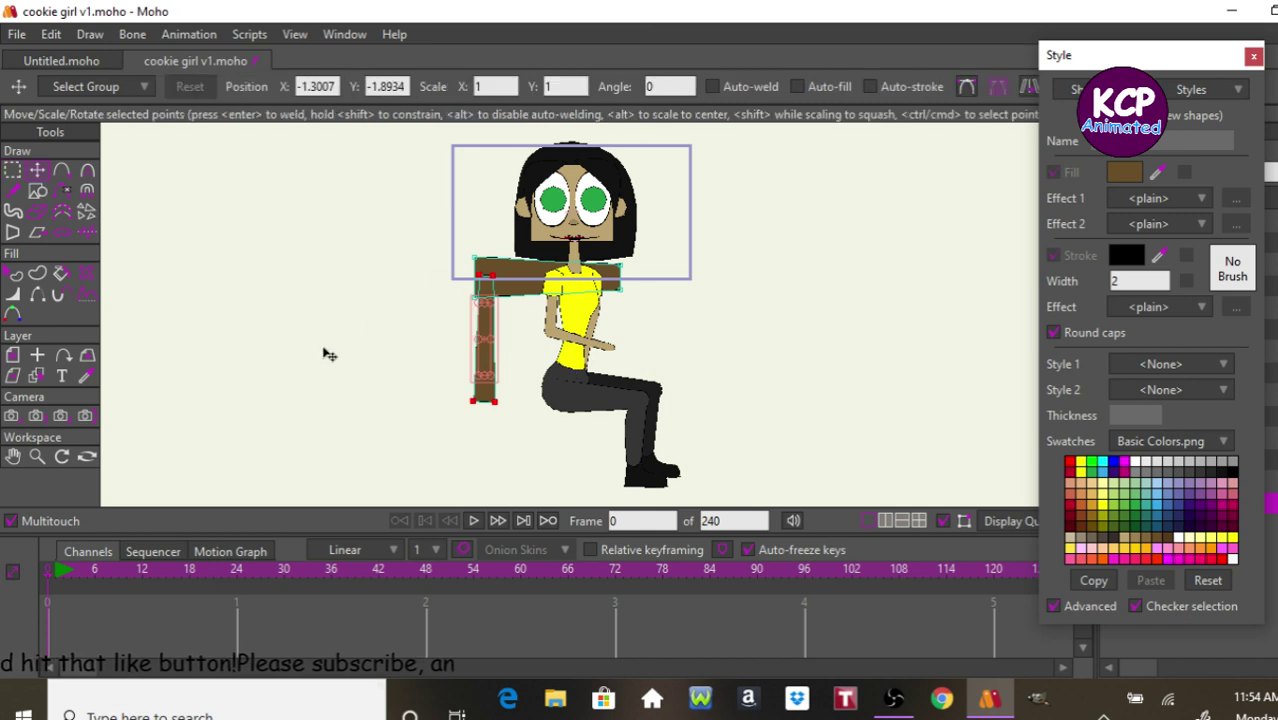
{"action": "left_click_drag", "start_coordinate": [358, 368], "coordinate": [480, 354]}
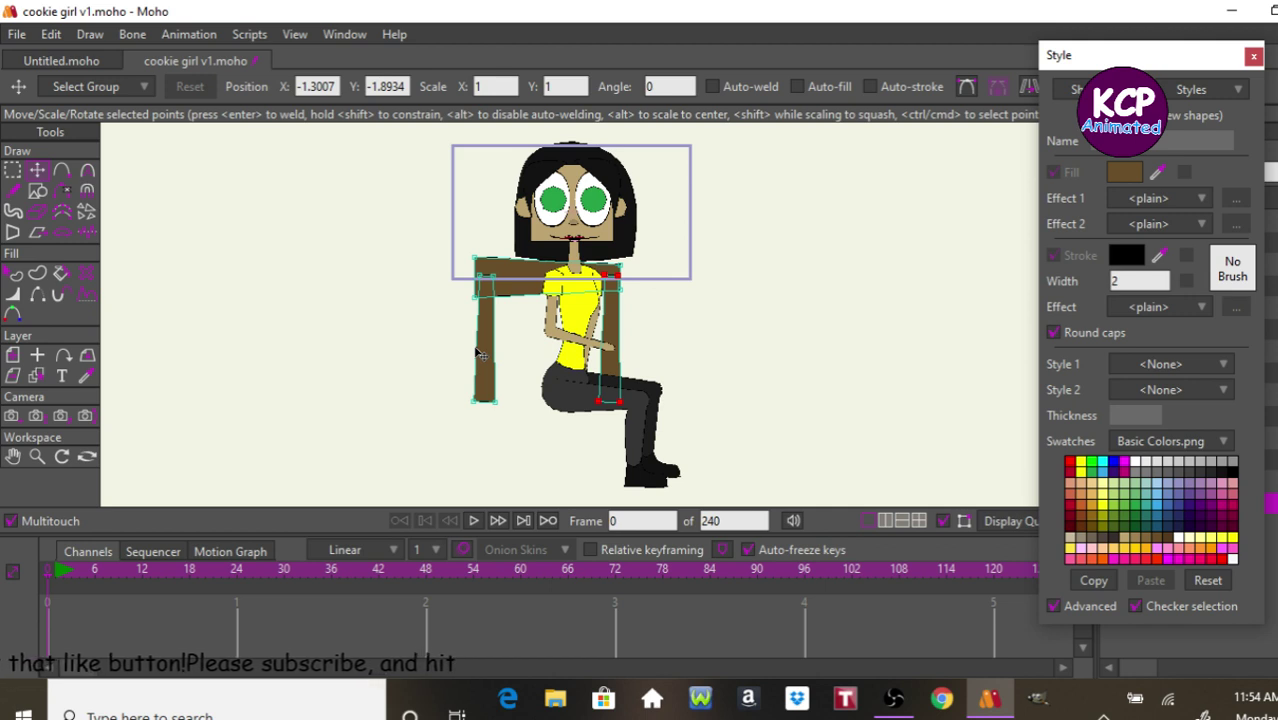
{"action": "left_click_drag", "start_coordinate": [480, 354], "coordinate": [479, 354]}
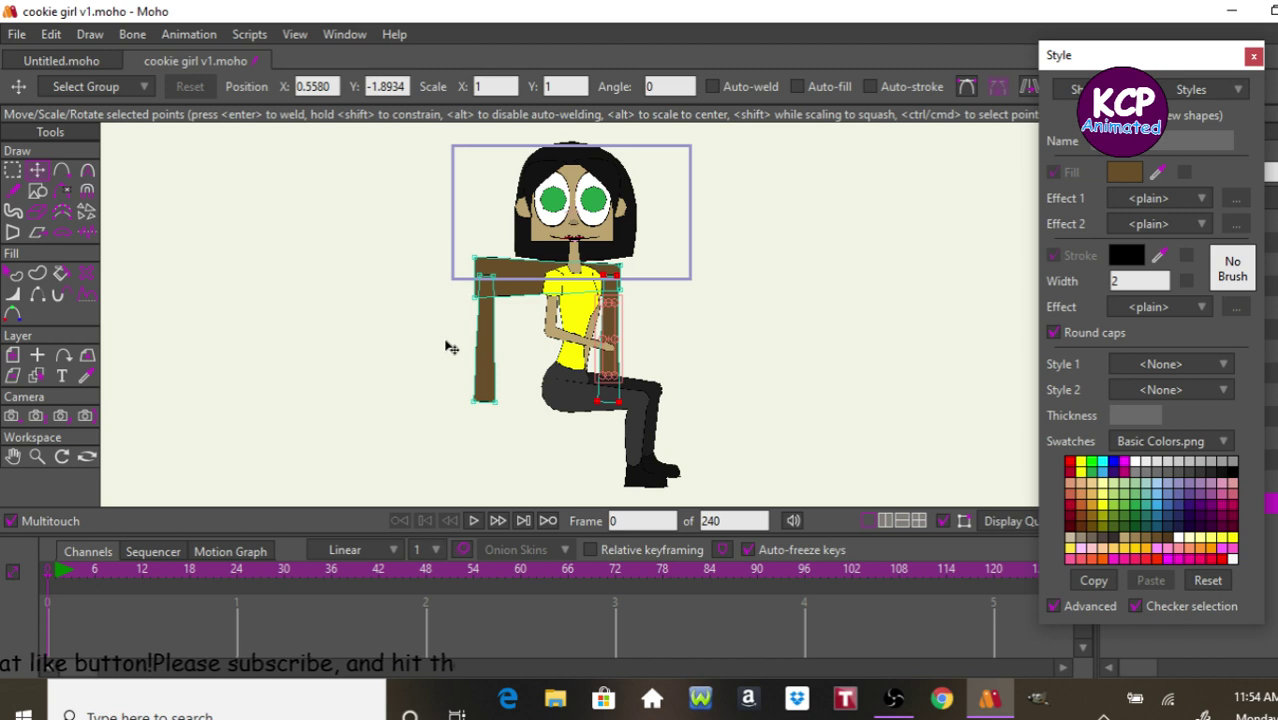
Scale all the backrest shapes down together and move them up behind the girl's torso.
{"action": "key", "text": "ctrl+a"}
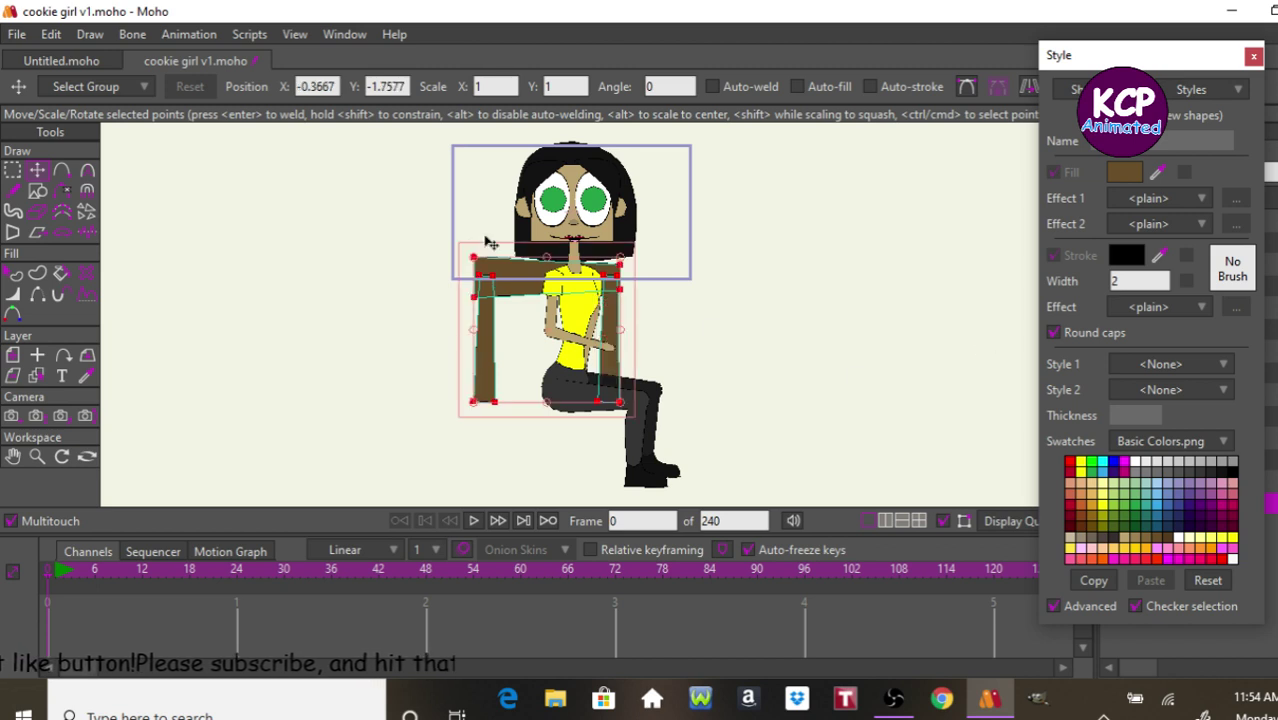
{"action": "left_click_drag", "start_coordinate": [475, 258], "coordinate": [505, 290]}
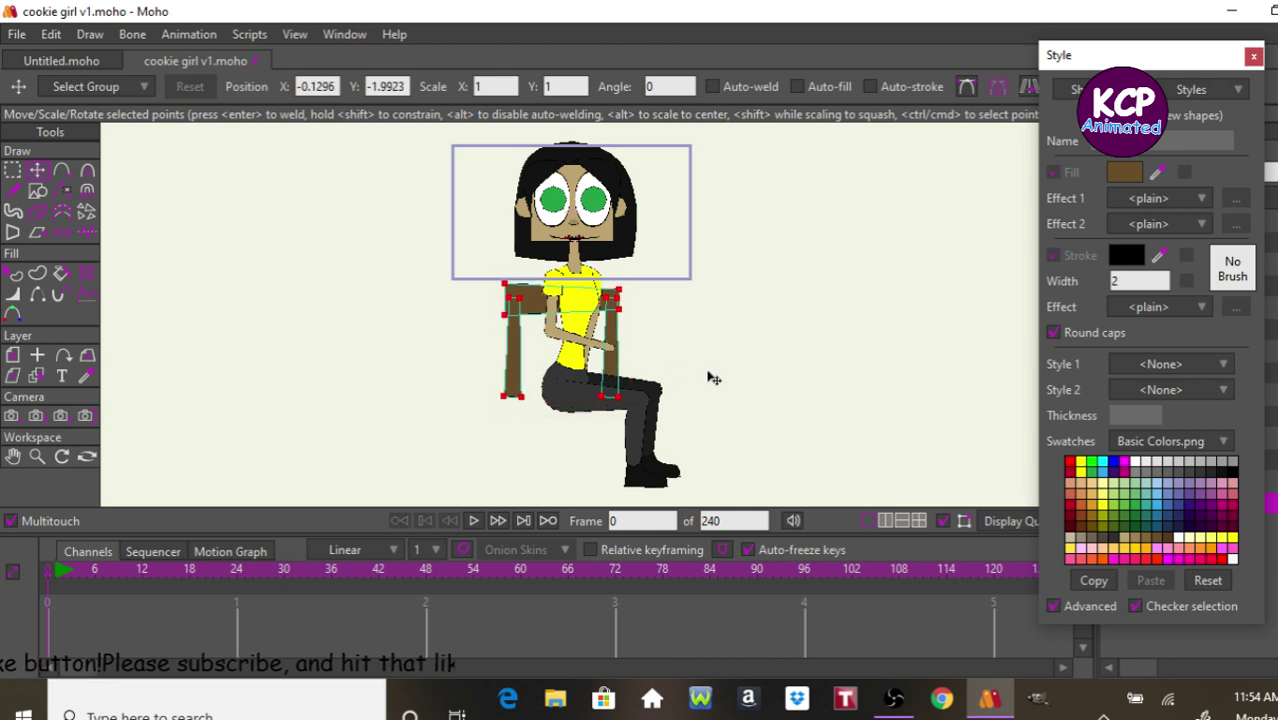
{"action": "key", "text": "ctrl+a"}
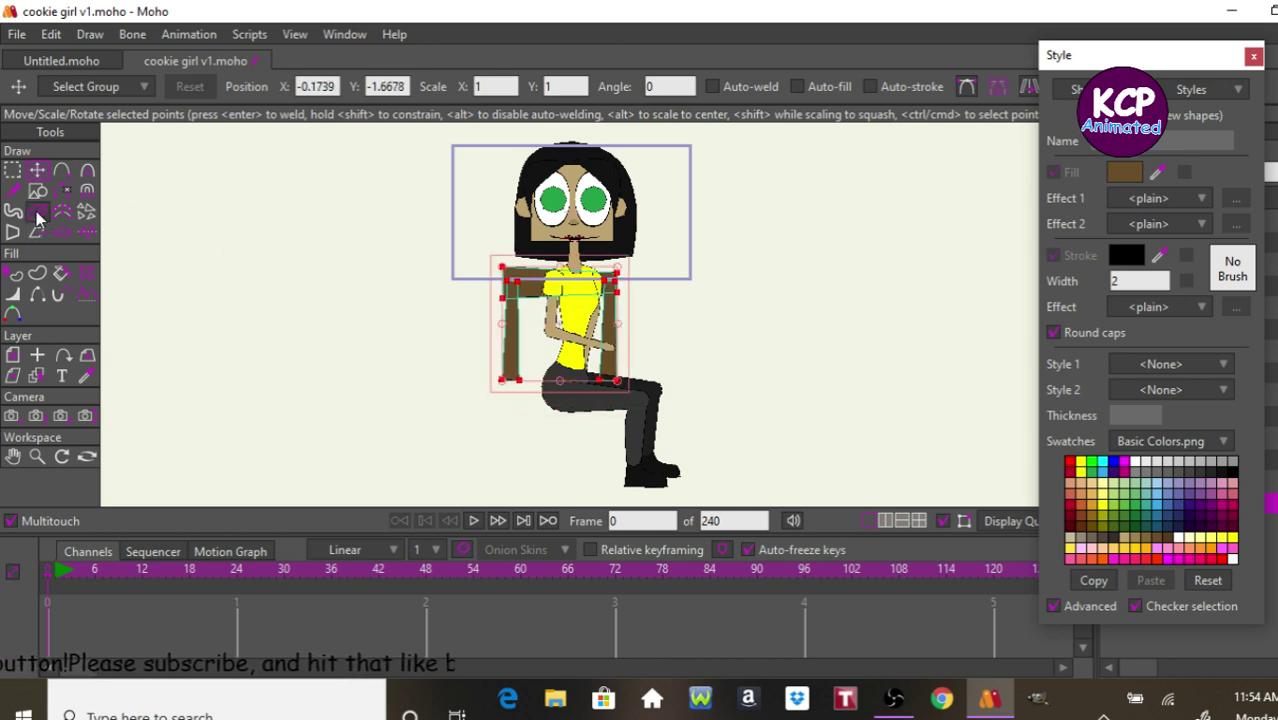
Apply perspective to the whole backrest so its side behind her back is taller, then shrink it slightly and reposition it.
{"action": "left_click", "coordinate": [12, 232]}
{"action": "mouse_move", "coordinate": [309, 348]}
{"action": "left_mouse_down"}
{"action": "mouse_move", "coordinate": [321, 341]}
{"action": "mouse_move", "coordinate": [299, 356]}
{"action": "left_mouse_up"}
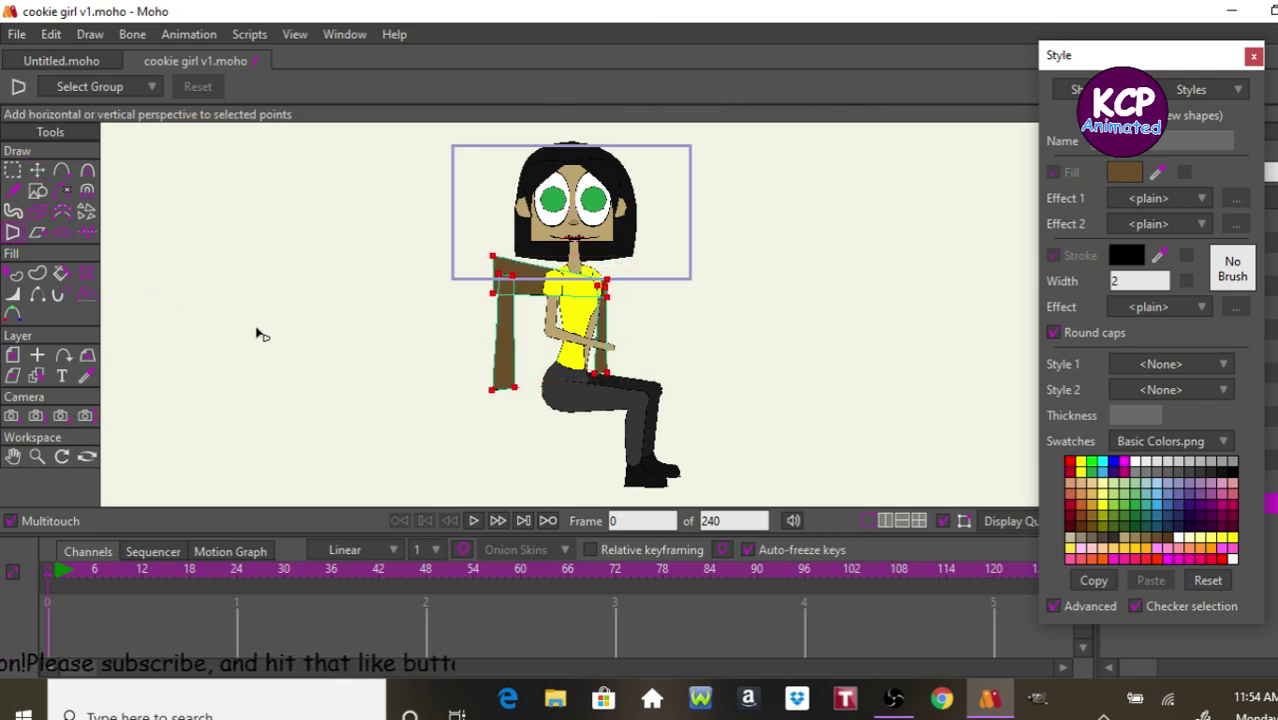
{"action": "left_click", "coordinate": [38, 175]}
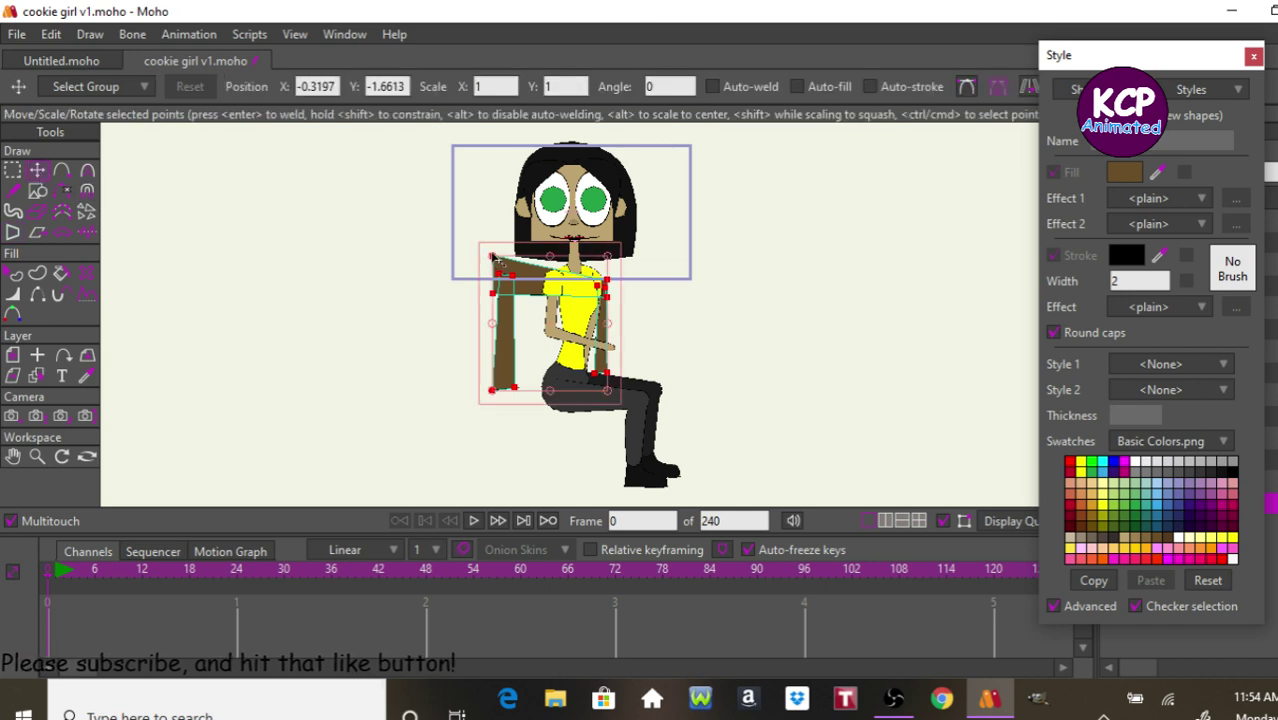
{"action": "left_click_drag", "start_coordinate": [495, 260], "coordinate": [497, 268]}
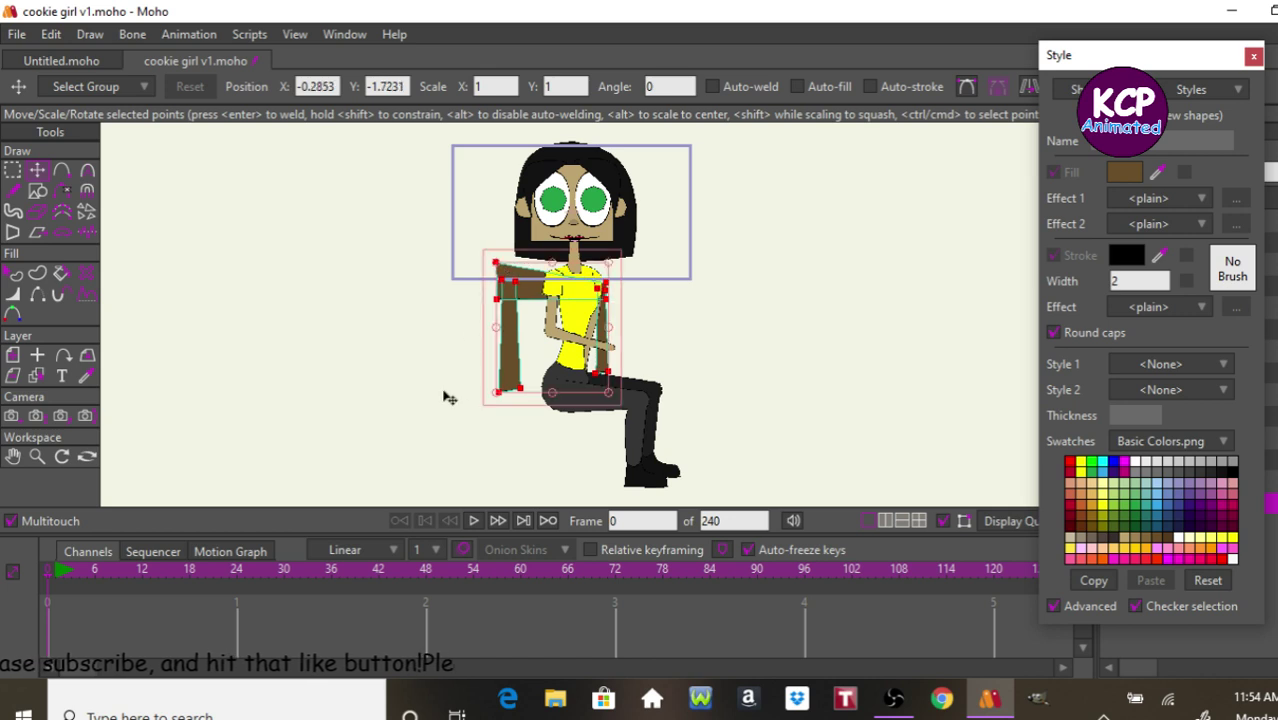
{"action": "left_click_drag", "start_coordinate": [445, 397], "coordinate": [456, 391]}
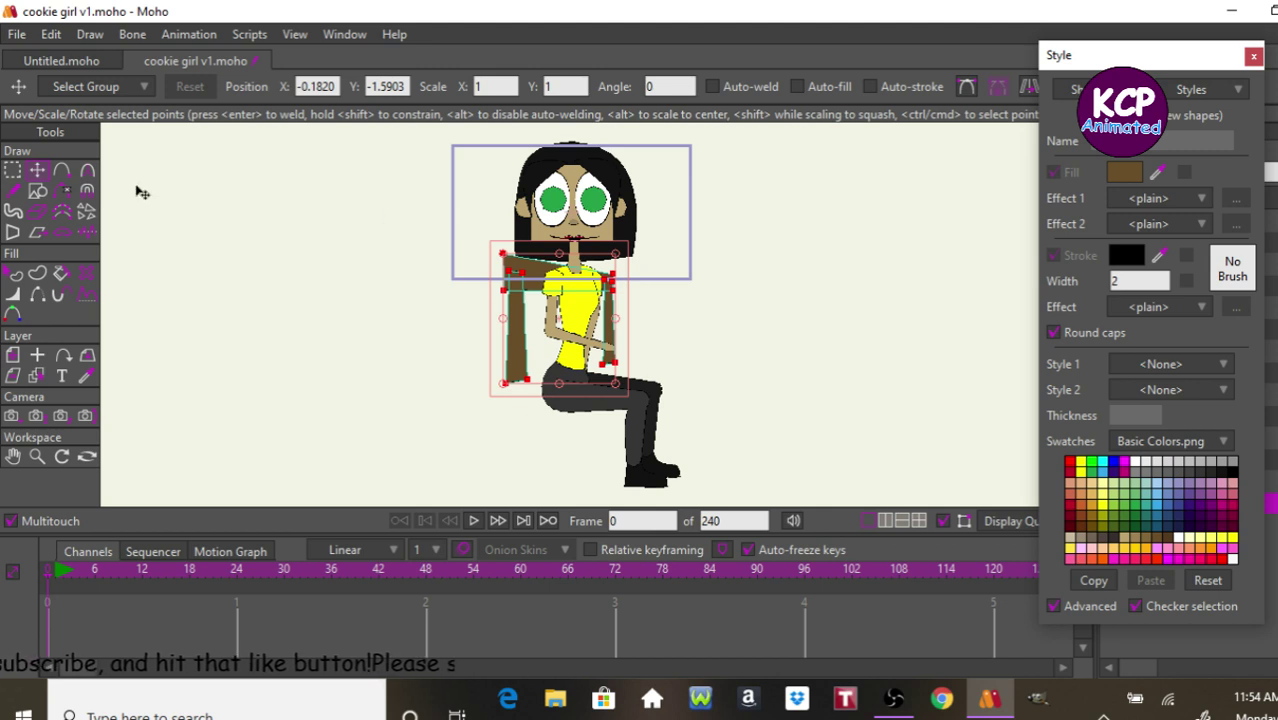
Draw a filled rectangle below the backrest and move its corners to form a slanted four-sided seat under the girl.
{"action": "left_click", "coordinate": [36, 190]}
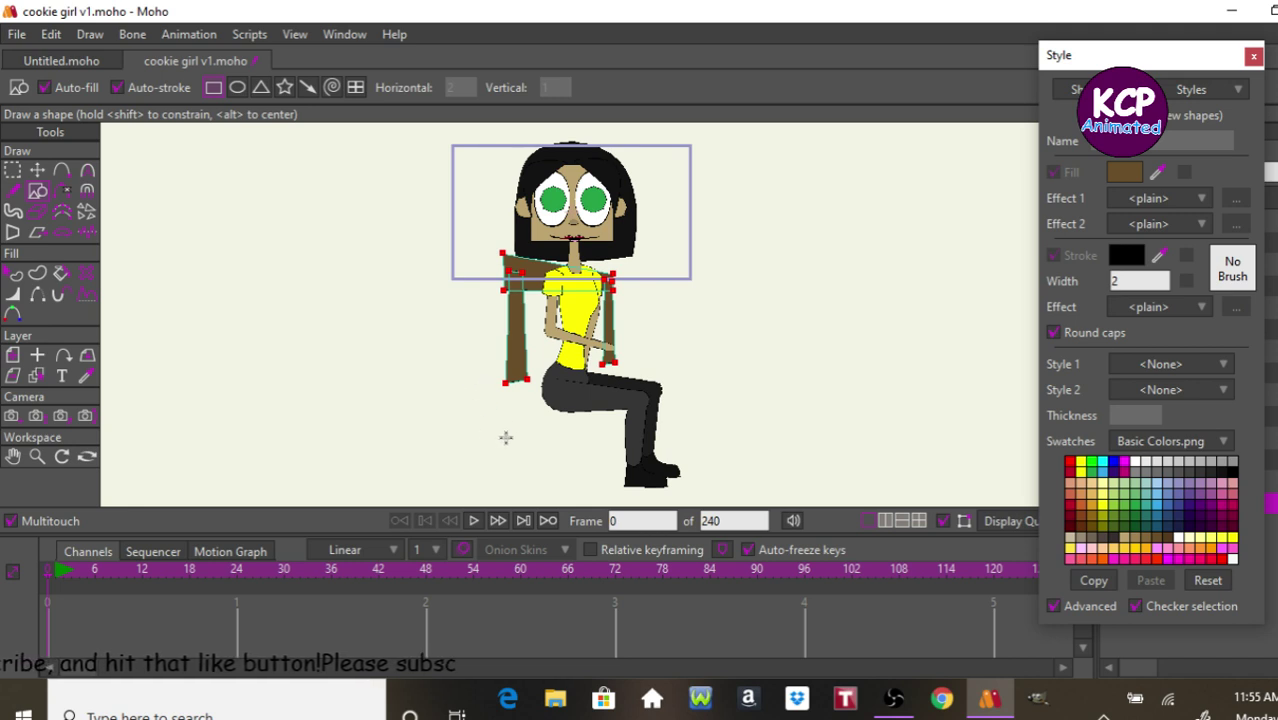
{"action": "mouse_move", "coordinate": [494, 396]}
{"action": "left_mouse_down"}
{"action": "mouse_move", "coordinate": [640, 474]}
{"action": "mouse_move", "coordinate": [634, 463]}
{"action": "left_mouse_up"}
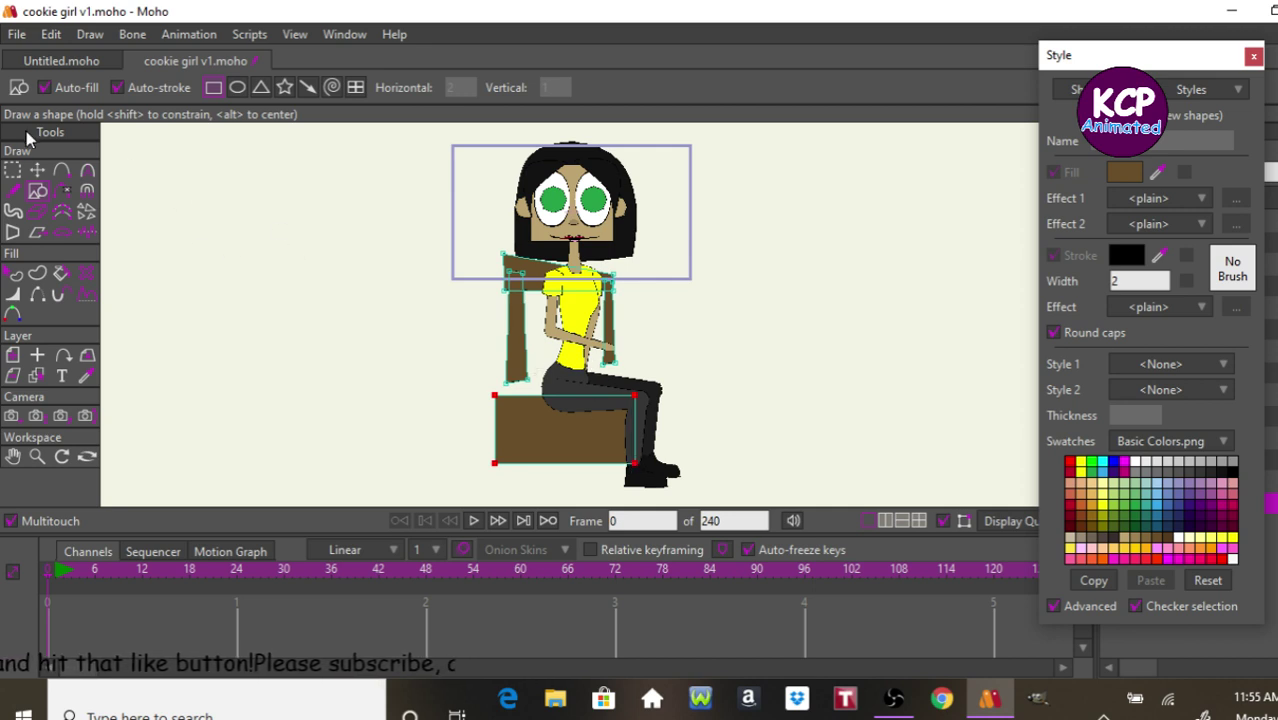
{"action": "left_click", "coordinate": [40, 169]}
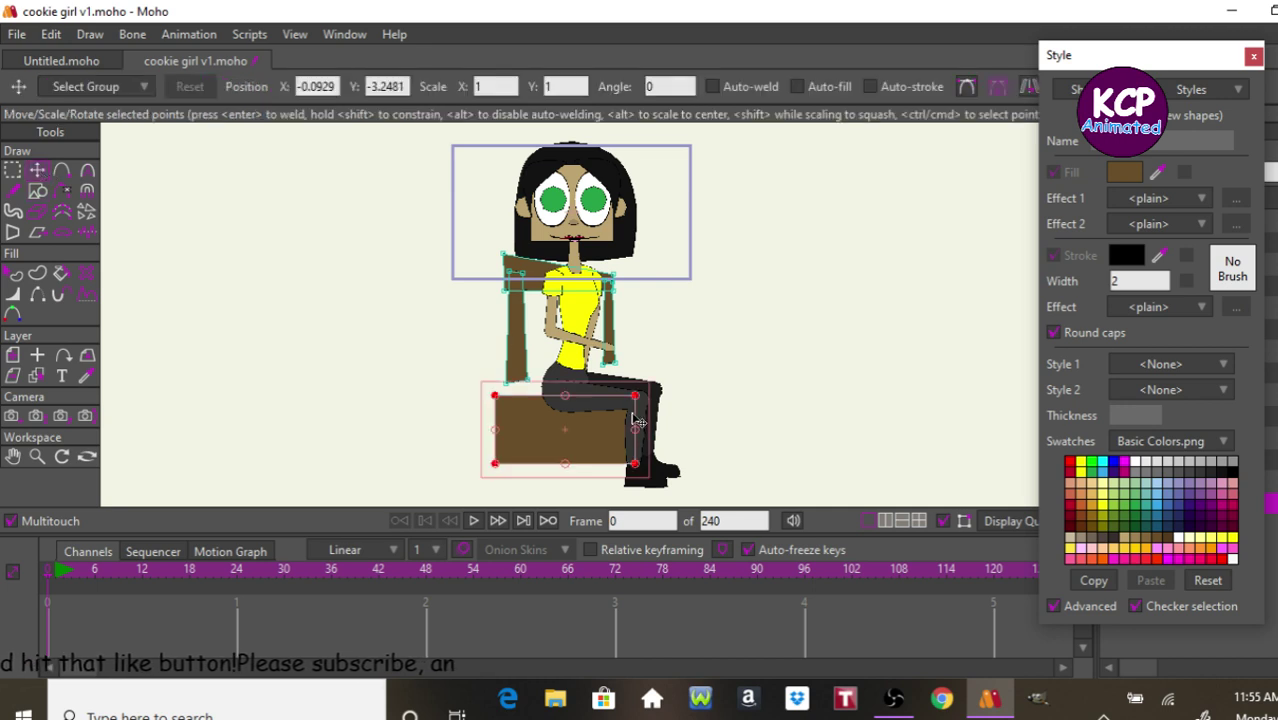
{"action": "left_click", "coordinate": [697, 349]}
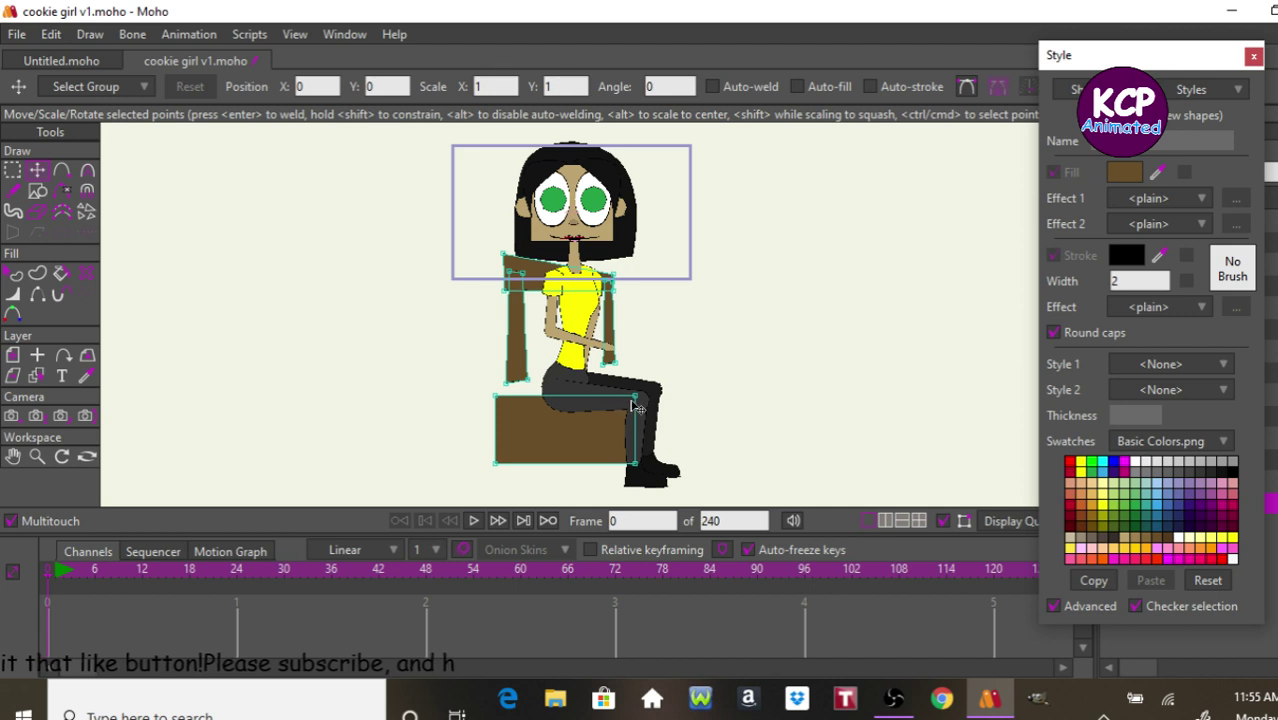
{"action": "left_click_drag", "start_coordinate": [634, 396], "coordinate": [617, 360]}
{"action": "left_click_drag", "start_coordinate": [496, 396], "coordinate": [501, 382]}
{"action": "left_click_drag", "start_coordinate": [634, 463], "coordinate": [682, 397]}
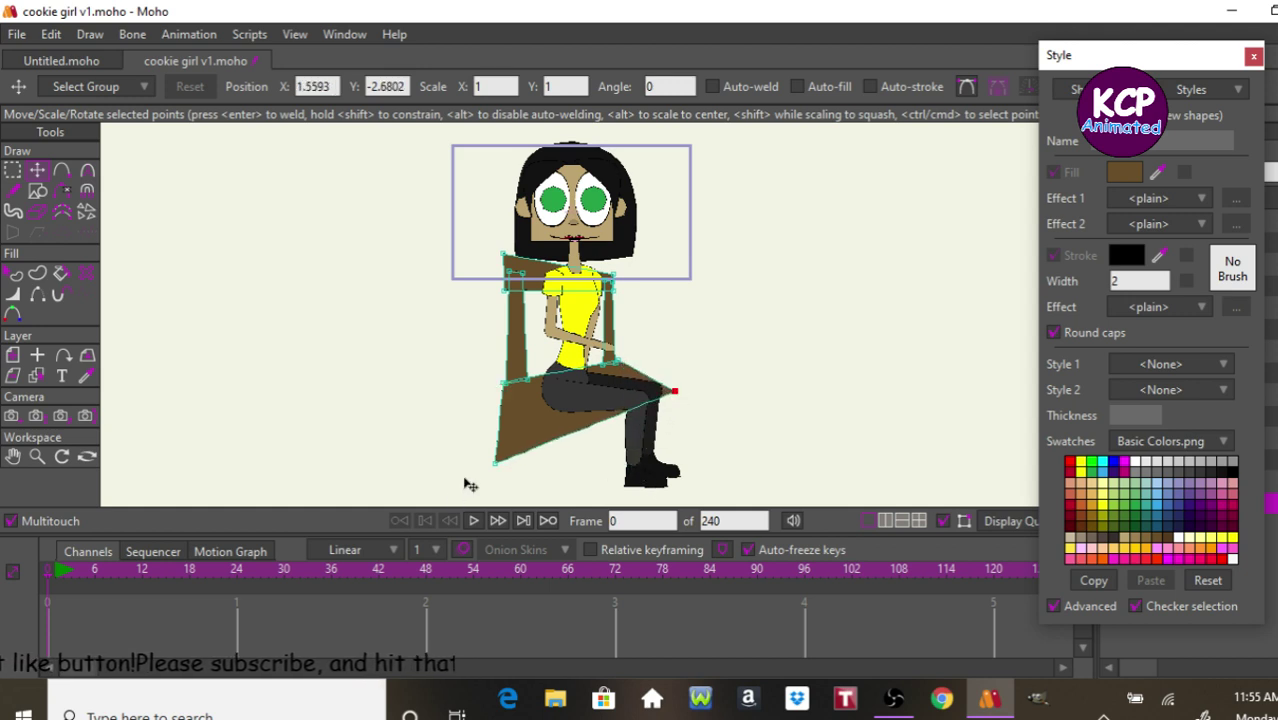
{"action": "left_click_drag", "start_coordinate": [497, 466], "coordinate": [555, 433]}
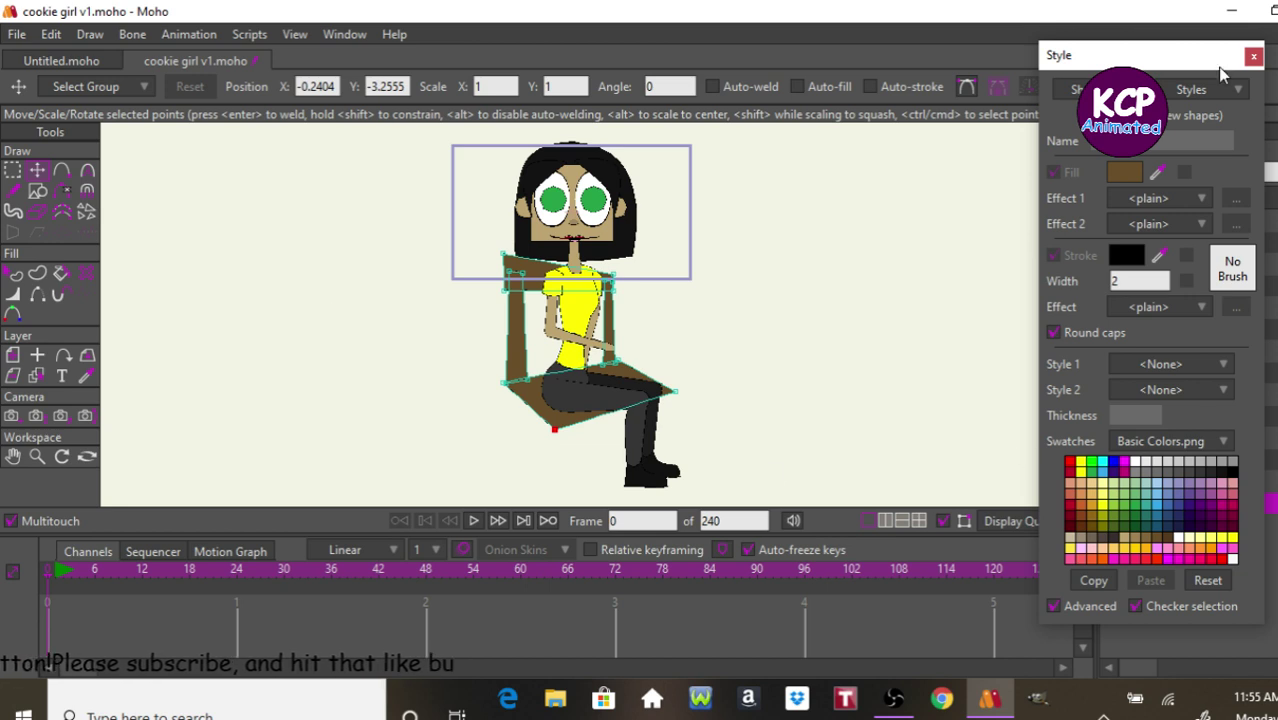
Collapse the Cookie Girl bone layer and add a new vector layer named Line above it.
{"action": "left_click", "coordinate": [1253, 56]}
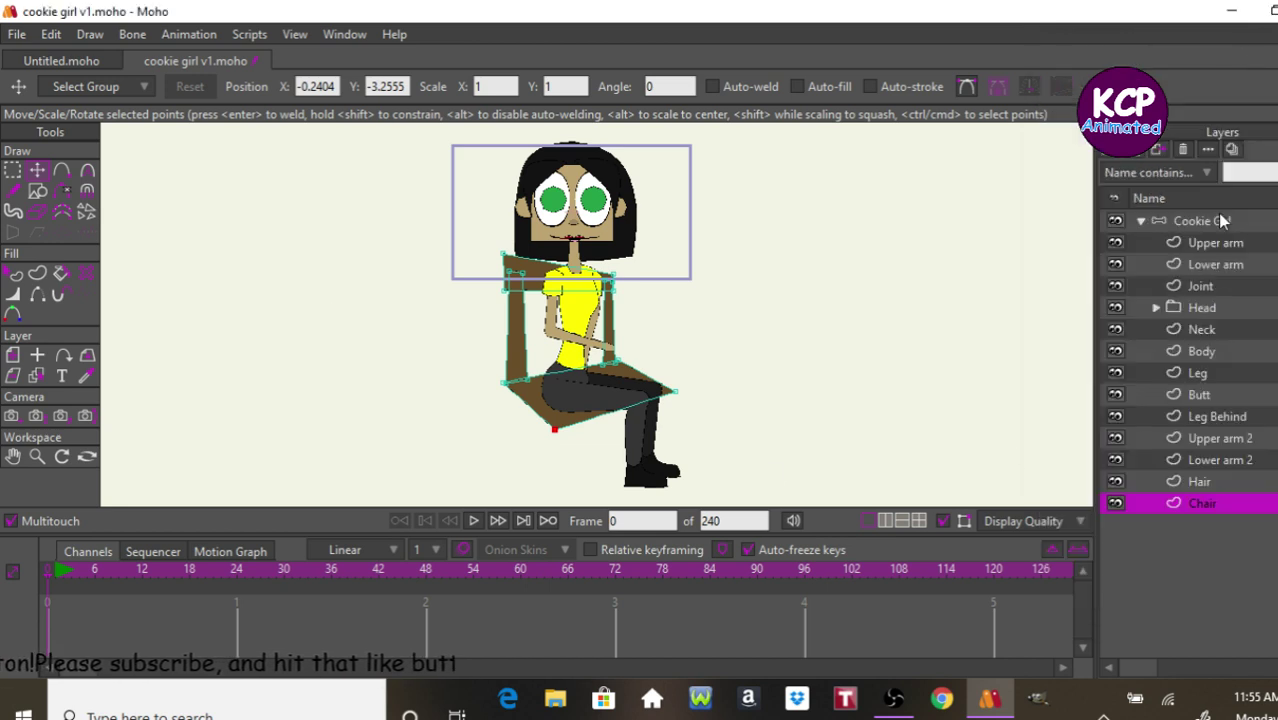
{"action": "left_click", "coordinate": [1143, 224]}
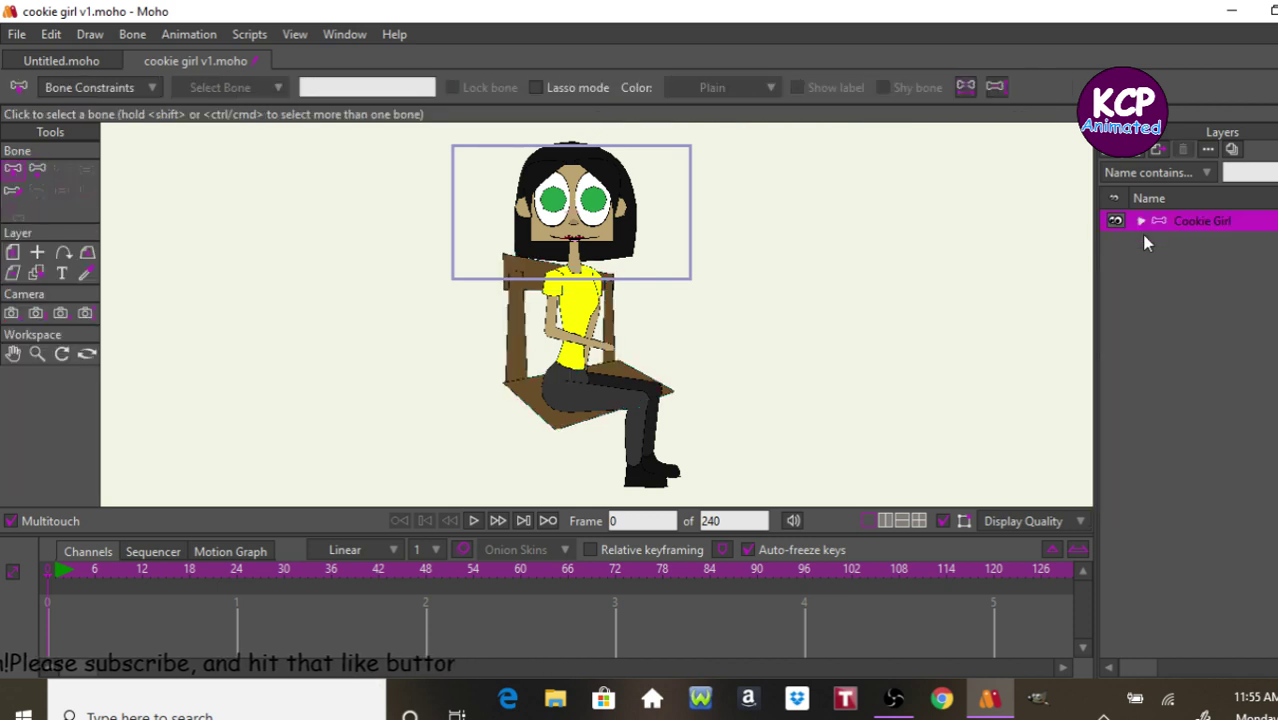
{"action": "left_click", "coordinate": [1116, 158]}
{"action": "left_click", "coordinate": [1128, 174]}
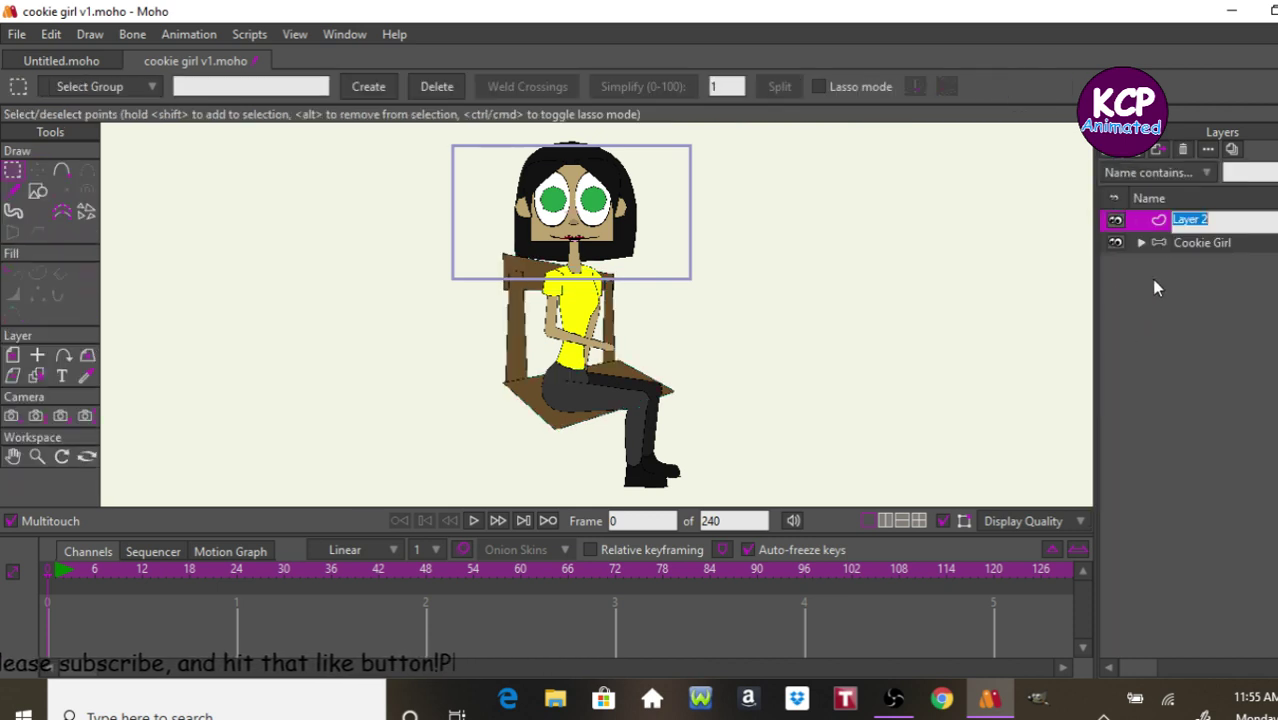
{"action": "type", "text": "L"}
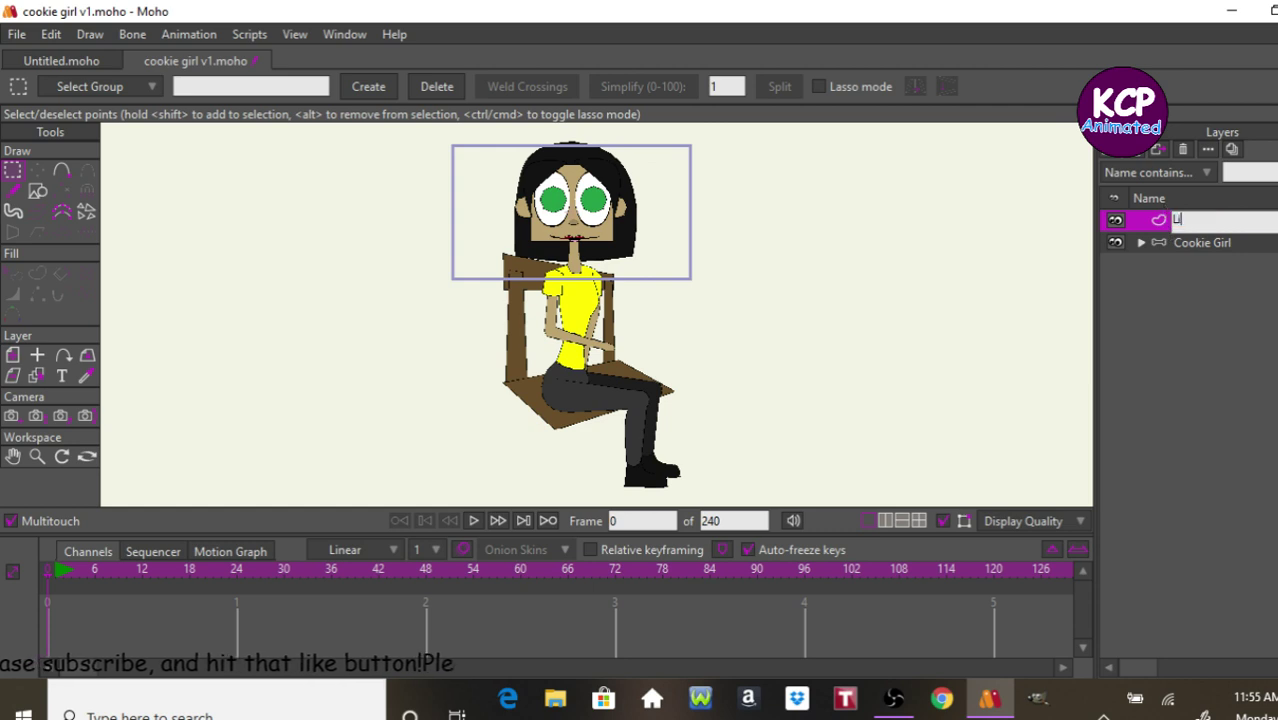
{"action": "type", "text": "ine"}
{"action": "key", "text": "Return"}
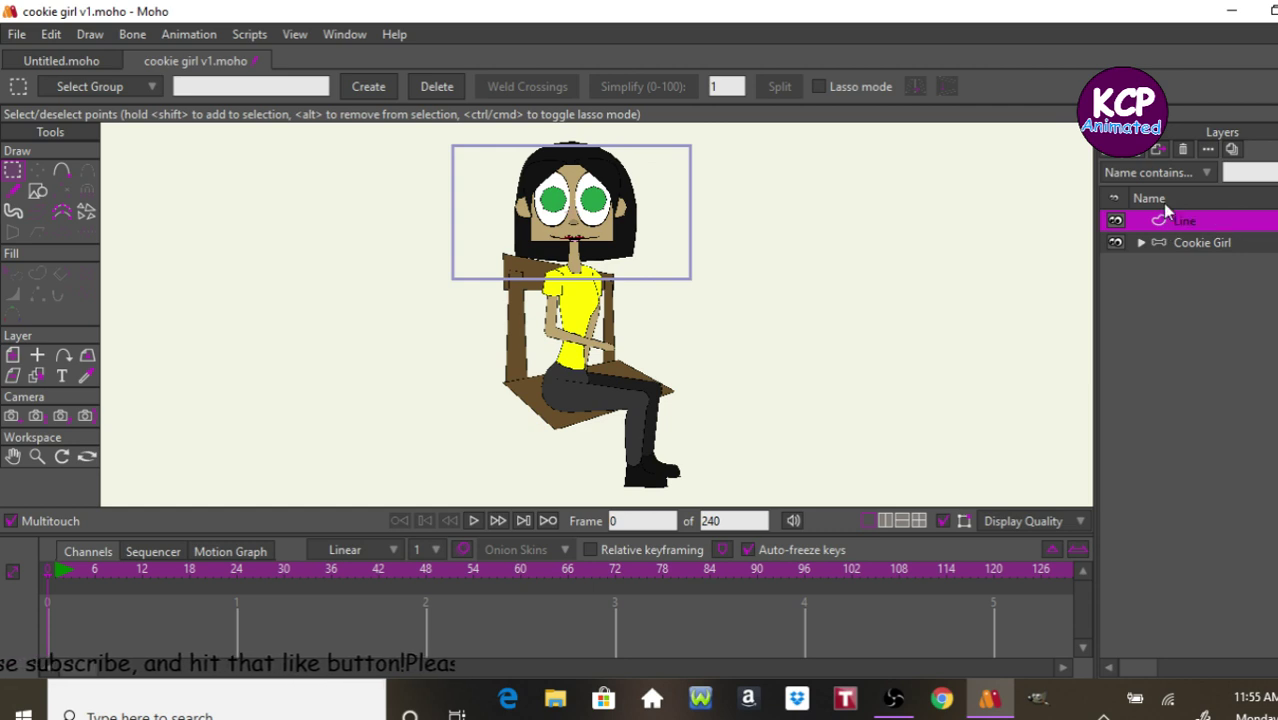
Set the default fill to black and the default stroke to bright green for new shapes.
{"action": "key", "text": "ctrl+t"}
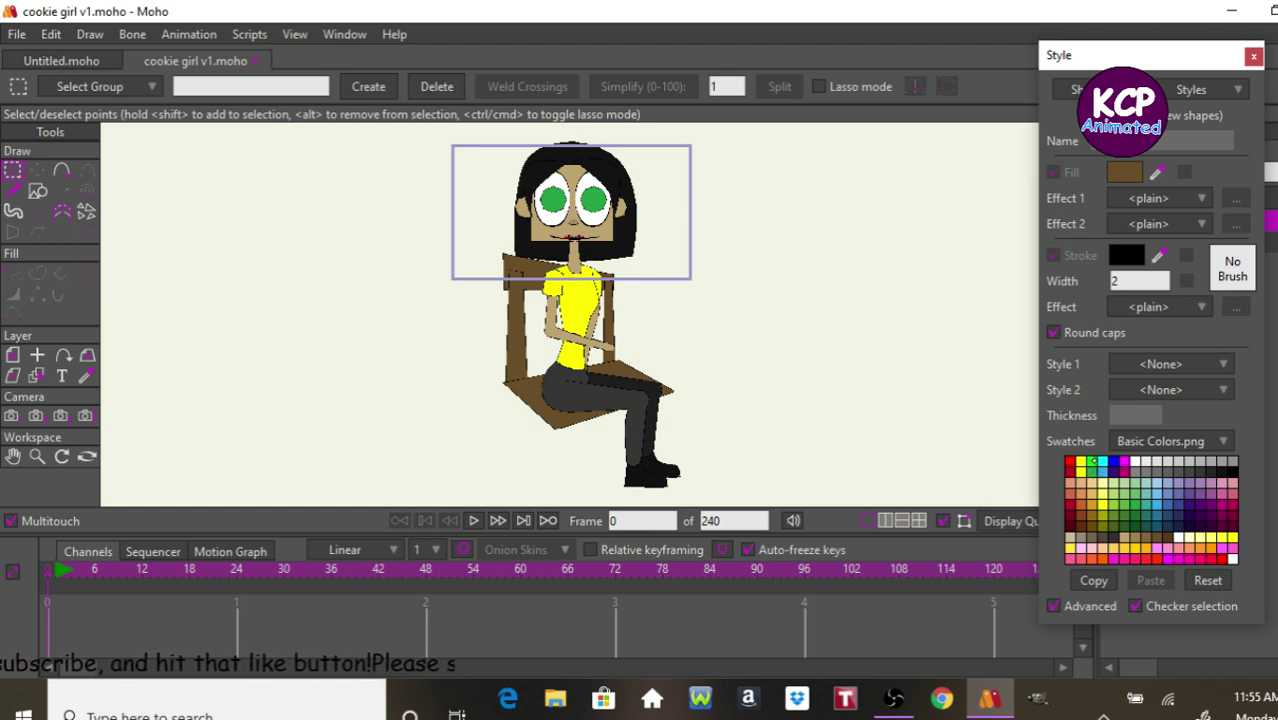
{"action": "left_click", "coordinate": [1094, 461]}
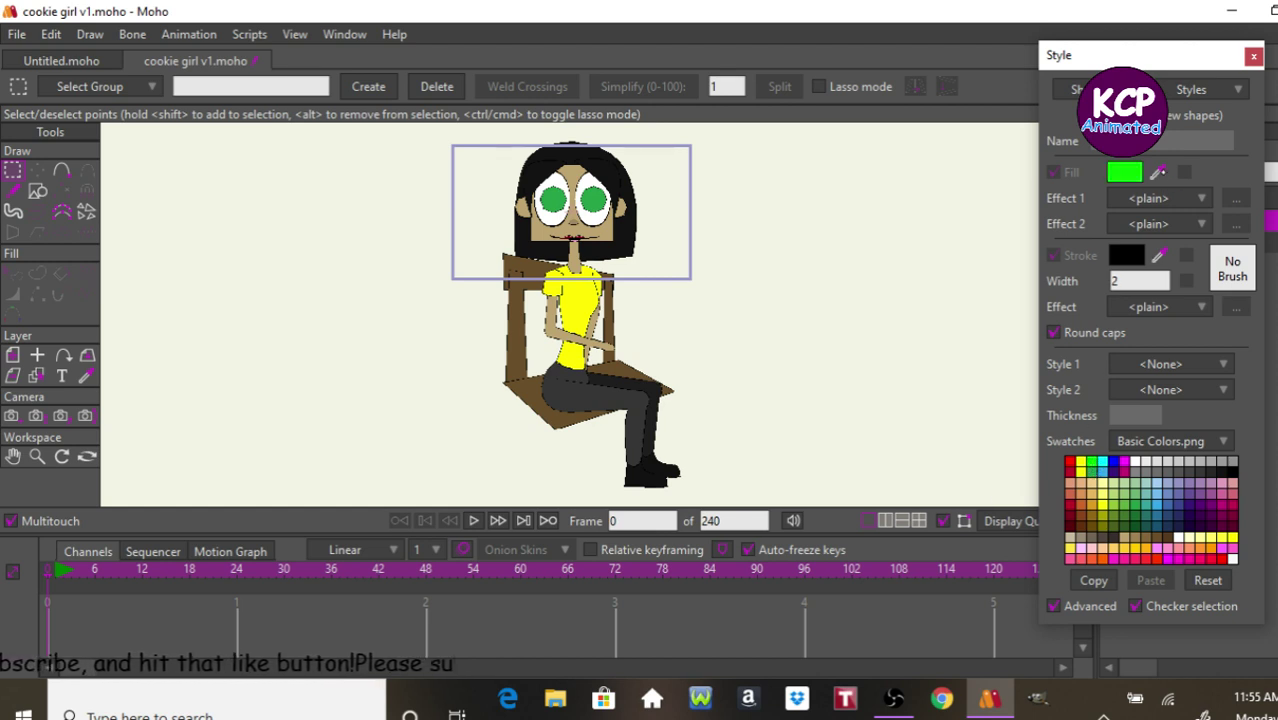
{"action": "left_click_drag", "start_coordinate": [1155, 176], "coordinate": [1146, 253]}
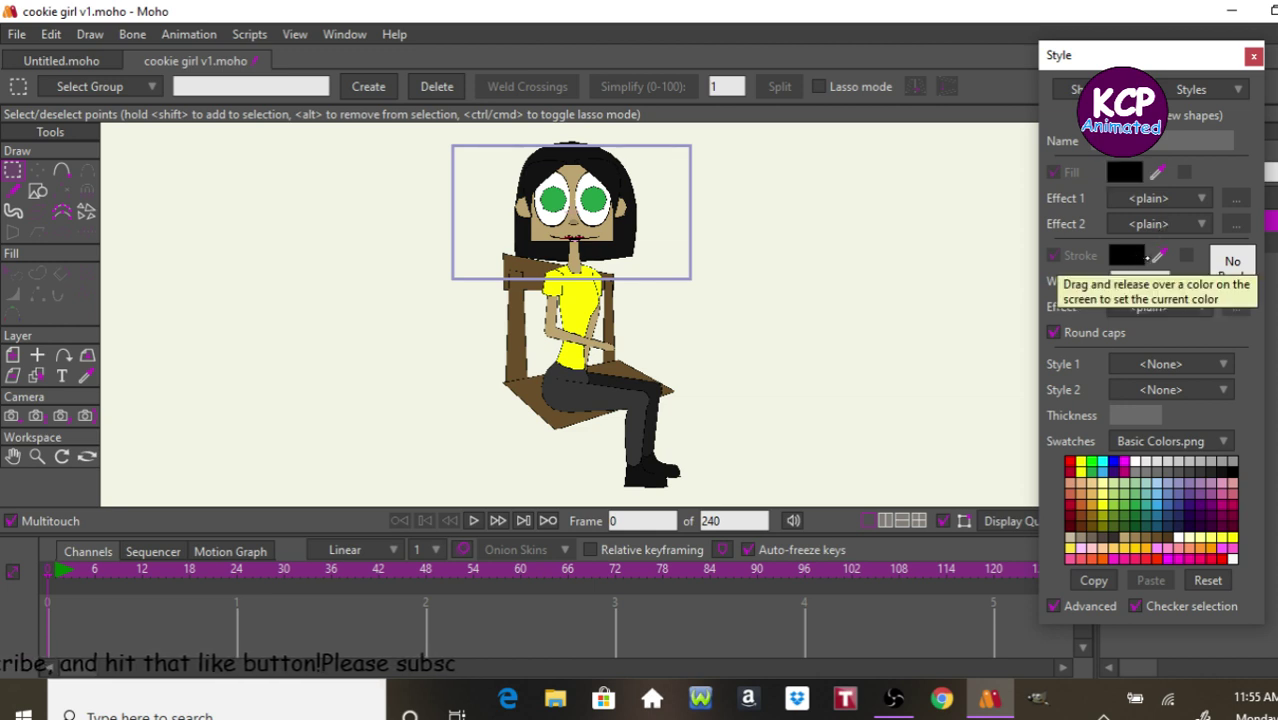
{"action": "left_click_drag", "start_coordinate": [1157, 256], "coordinate": [1093, 456]}
Draw a straight slanted line across the chair seat, extending past both sides, and create a stroked shape from it.
{"action": "left_click", "coordinate": [61, 171]}
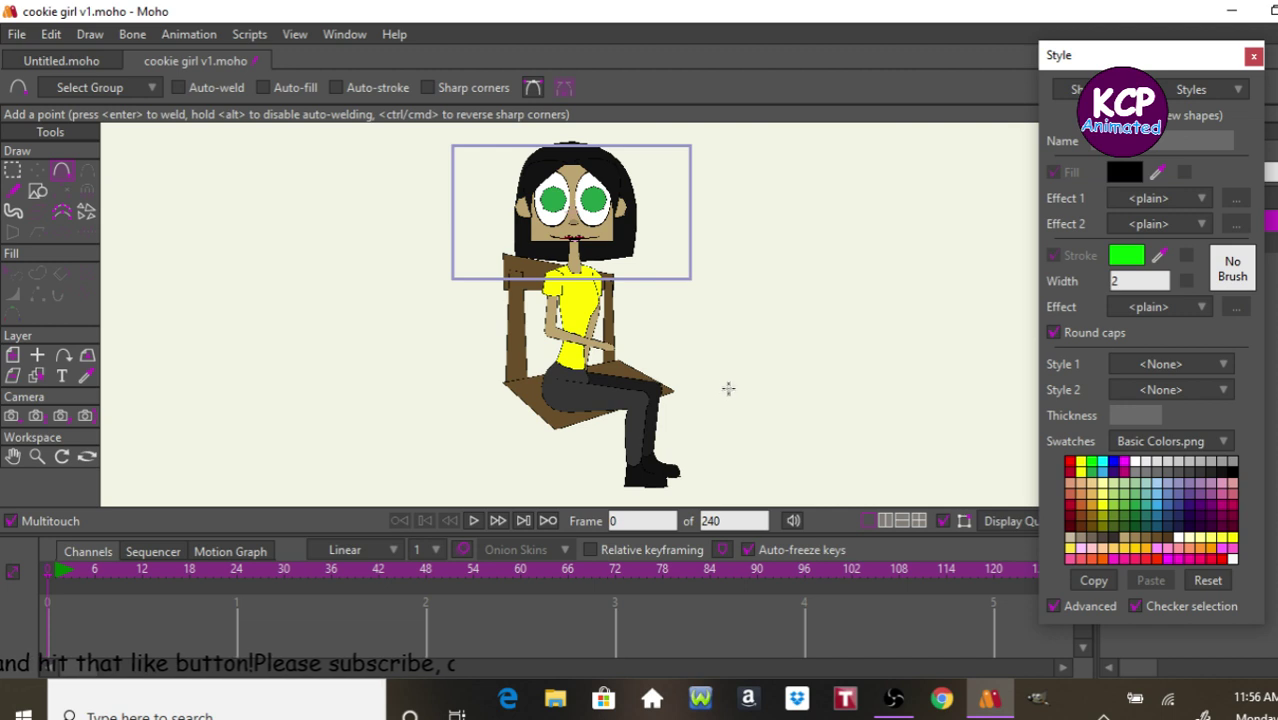
{"action": "left_click_drag", "start_coordinate": [733, 373], "coordinate": [486, 450]}
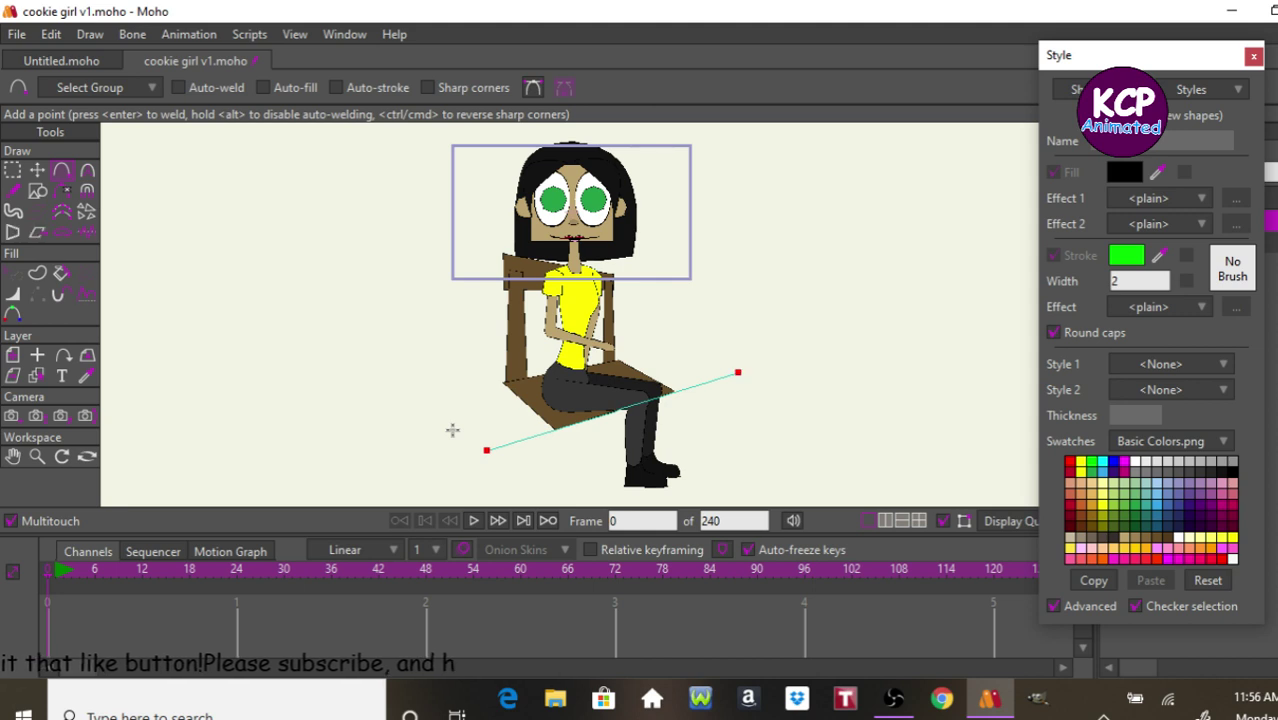
{"action": "key", "text": "u"}
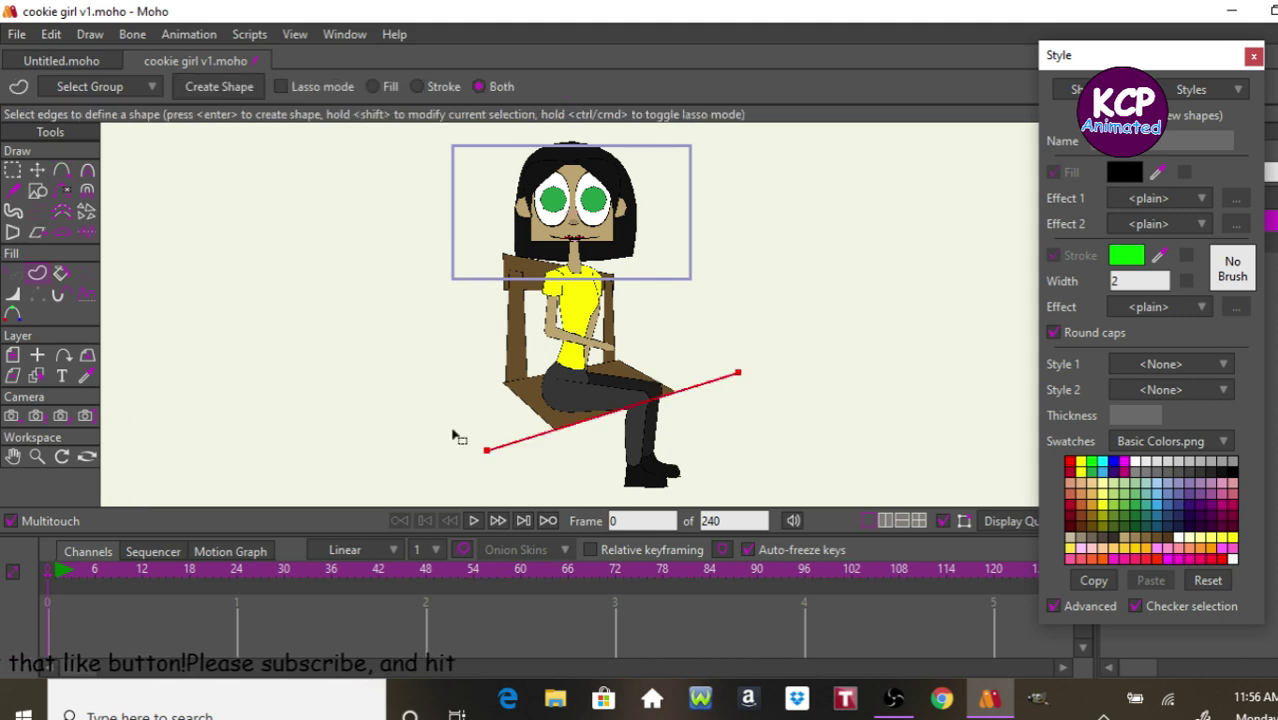
{"action": "key", "text": "Return"}
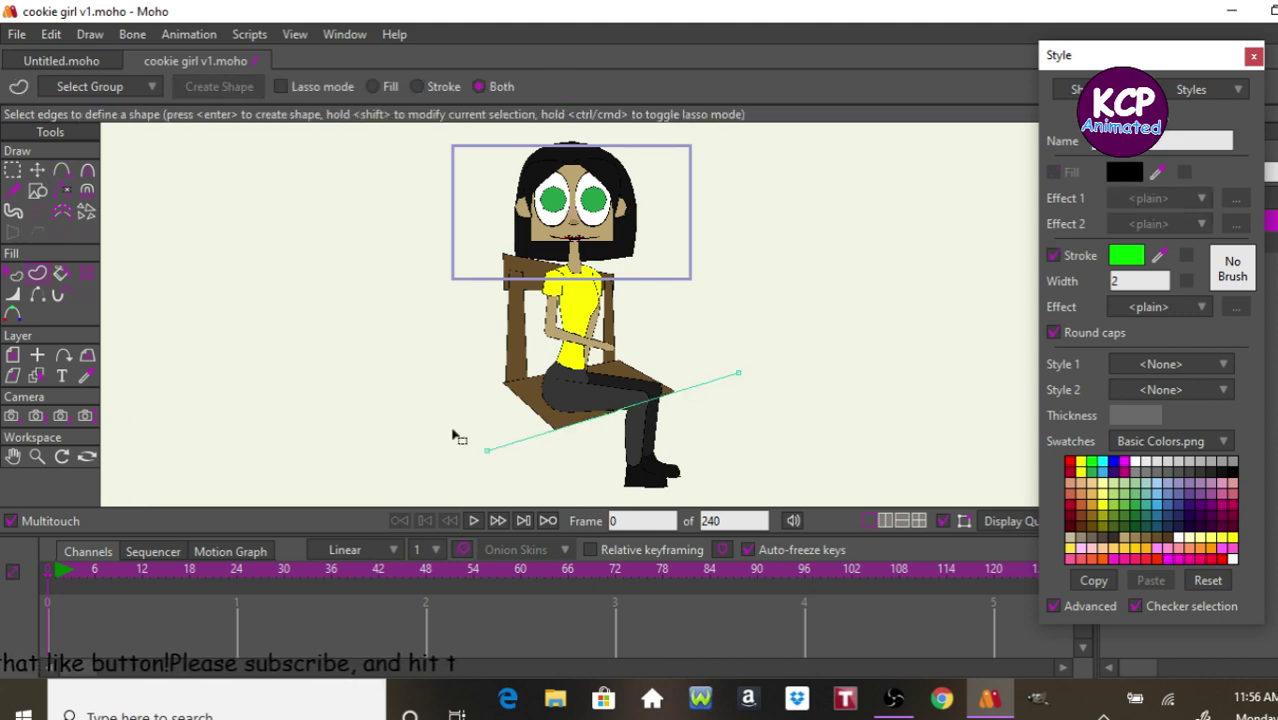
Thicken the green line by raising the line width at both its points to about 1180 percent.
{"action": "key", "text": "ctrl+z"}
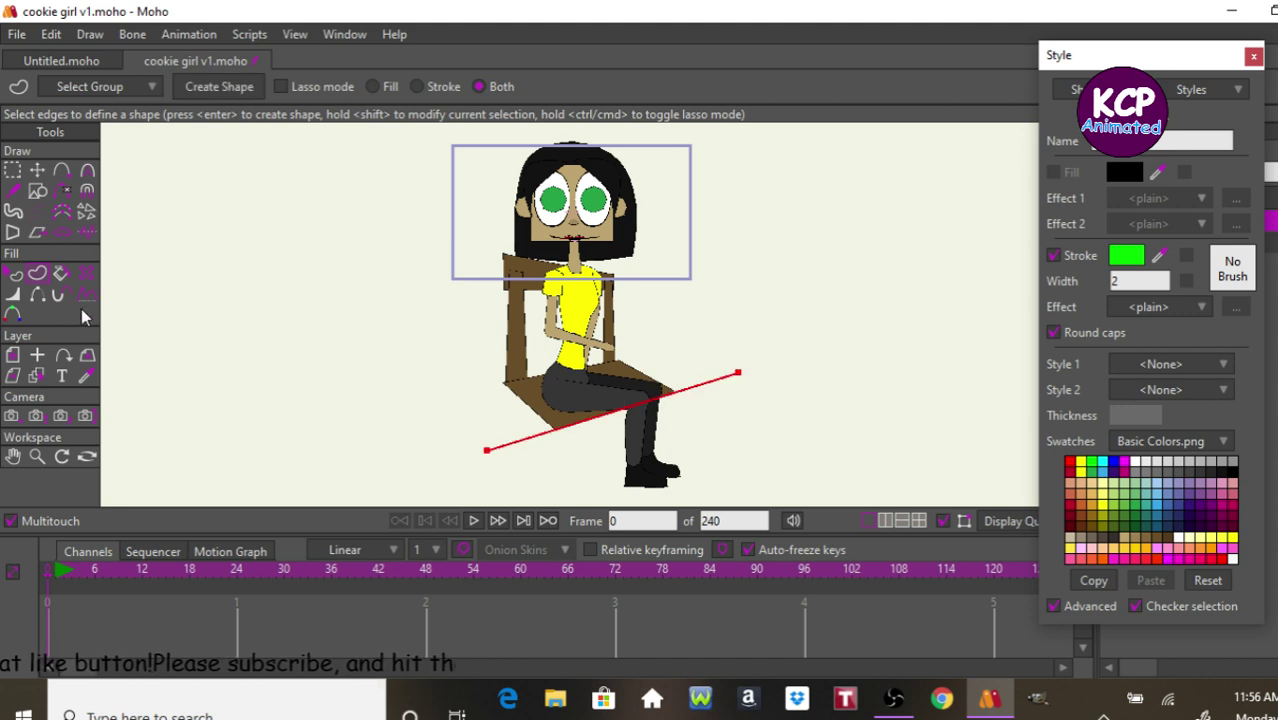
{"action": "left_click", "coordinate": [15, 294]}
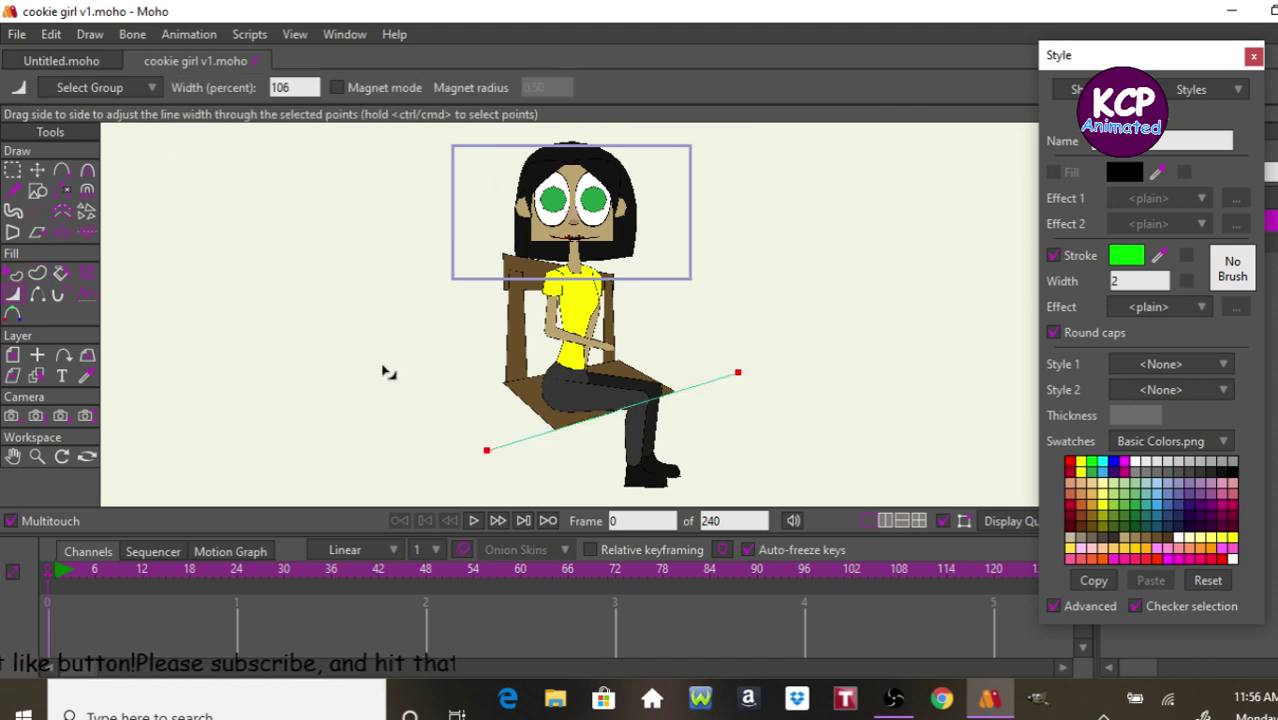
{"action": "mouse_move", "coordinate": [782, 378]}
{"action": "left_mouse_down"}
{"action": "mouse_move", "coordinate": [571, 391]}
{"action": "mouse_move", "coordinate": [641, 408]}
{"action": "mouse_move", "coordinate": [705, 398]}
{"action": "mouse_move", "coordinate": [707, 385]}
{"action": "left_mouse_up"}
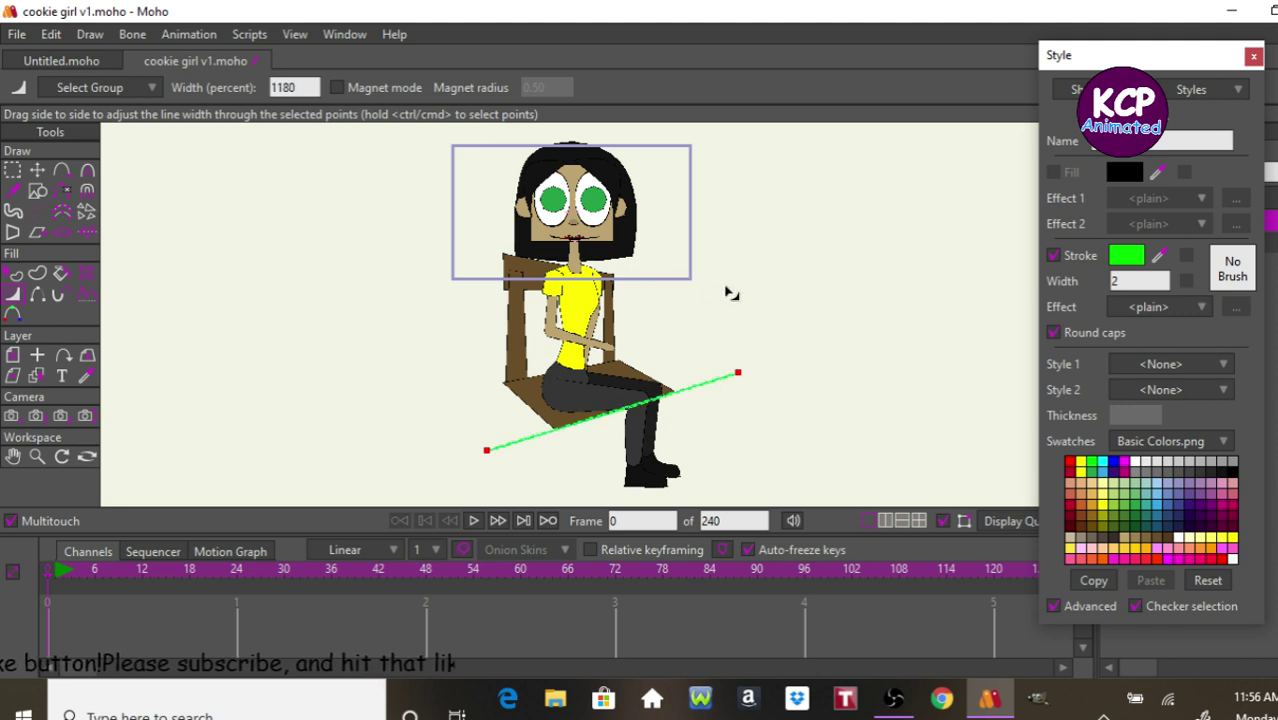
{"action": "left_click", "coordinate": [678, 185]}
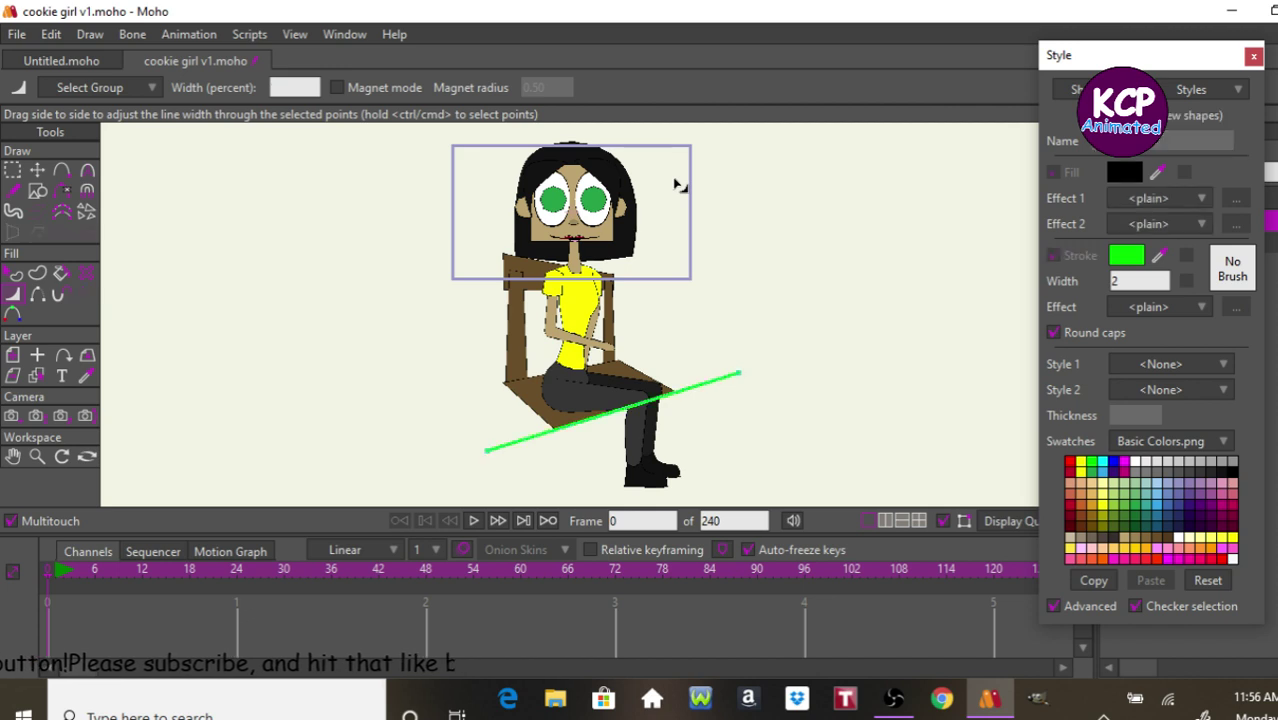
Move the green line's two endpoints so it runs nearly horizontally across the chair seat.
{"action": "left_click", "coordinate": [37, 171]}
{"action": "left_click_drag", "start_coordinate": [738, 374], "coordinate": [739, 358]}
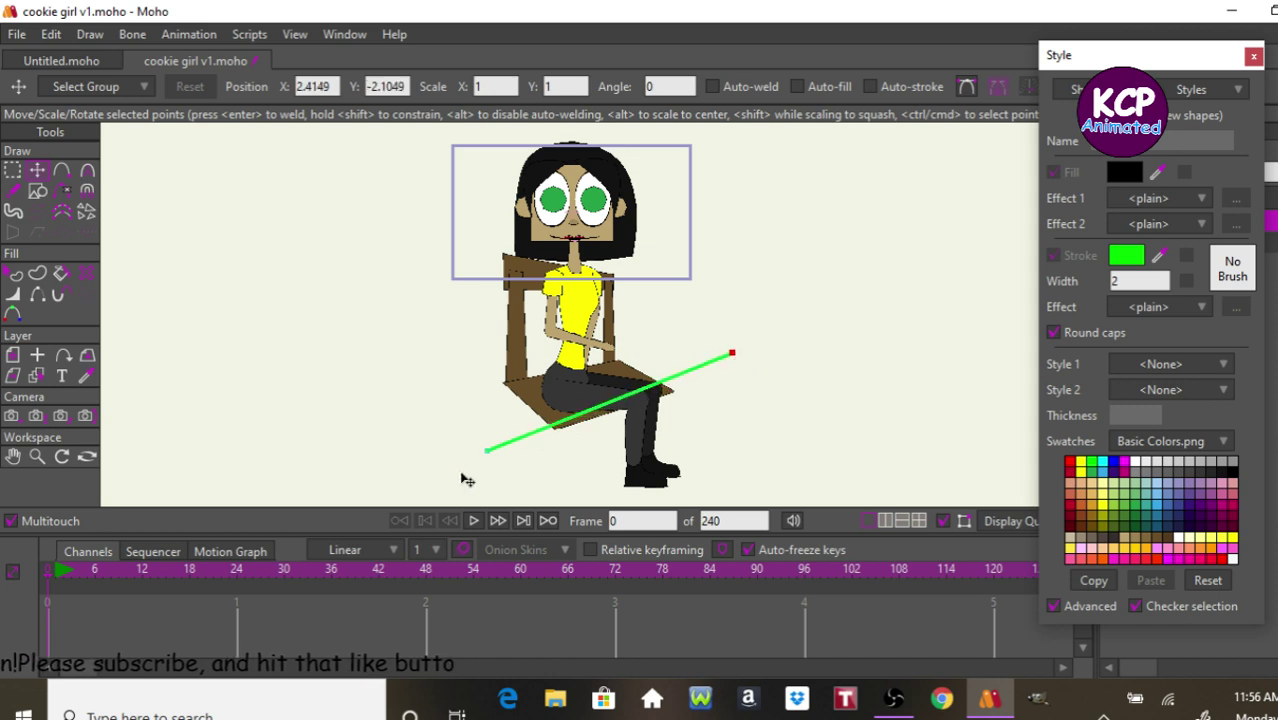
{"action": "left_click_drag", "start_coordinate": [491, 457], "coordinate": [493, 426]}
{"action": "left_click_drag", "start_coordinate": [731, 360], "coordinate": [736, 417]}
{"action": "left_click_drag", "start_coordinate": [529, 467], "coordinate": [532, 448]}
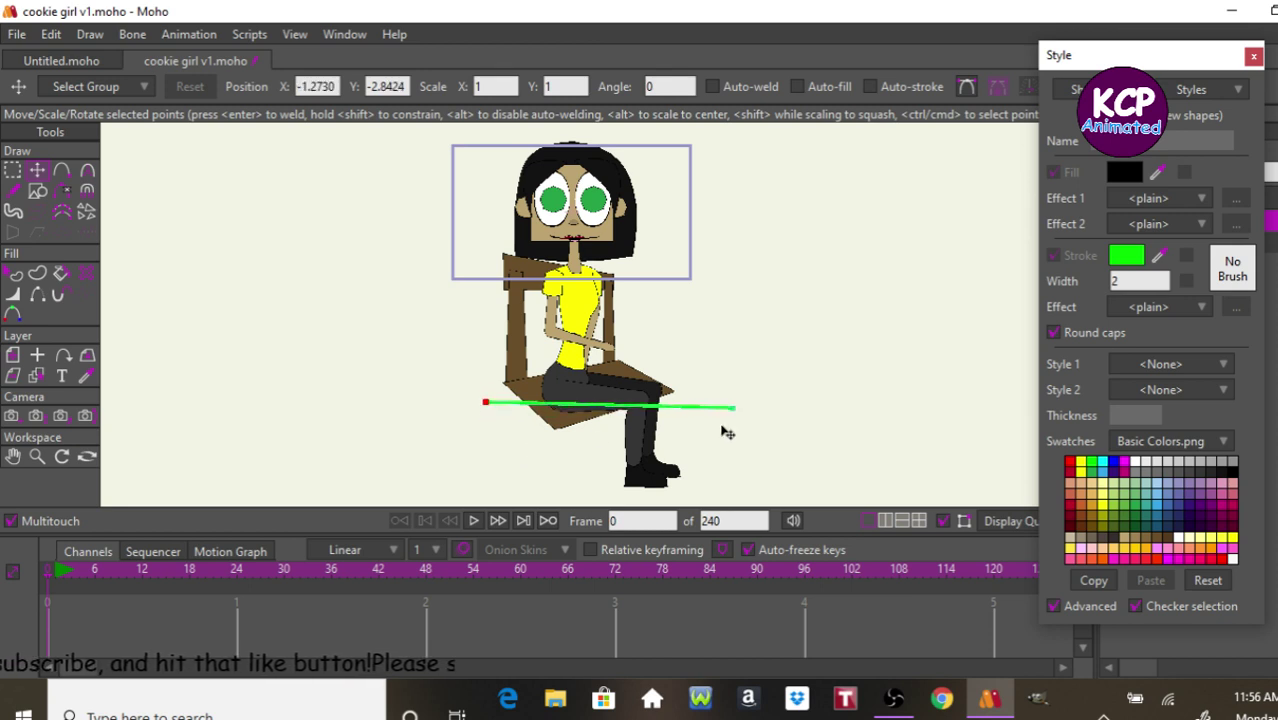
Tilt and shift the green line so it slopes upward along the rear edge of the chair seat.
{"action": "left_click_drag", "start_coordinate": [734, 408], "coordinate": [702, 342]}
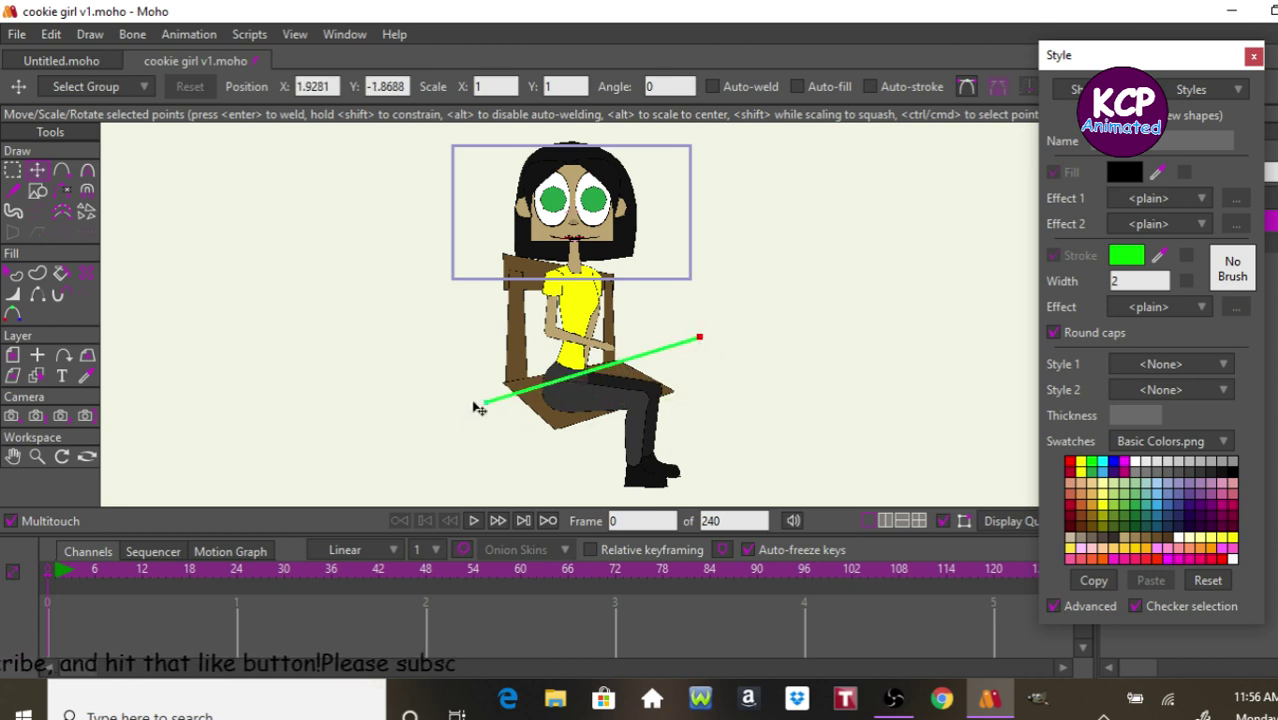
{"action": "left_click_drag", "start_coordinate": [473, 407], "coordinate": [466, 416]}
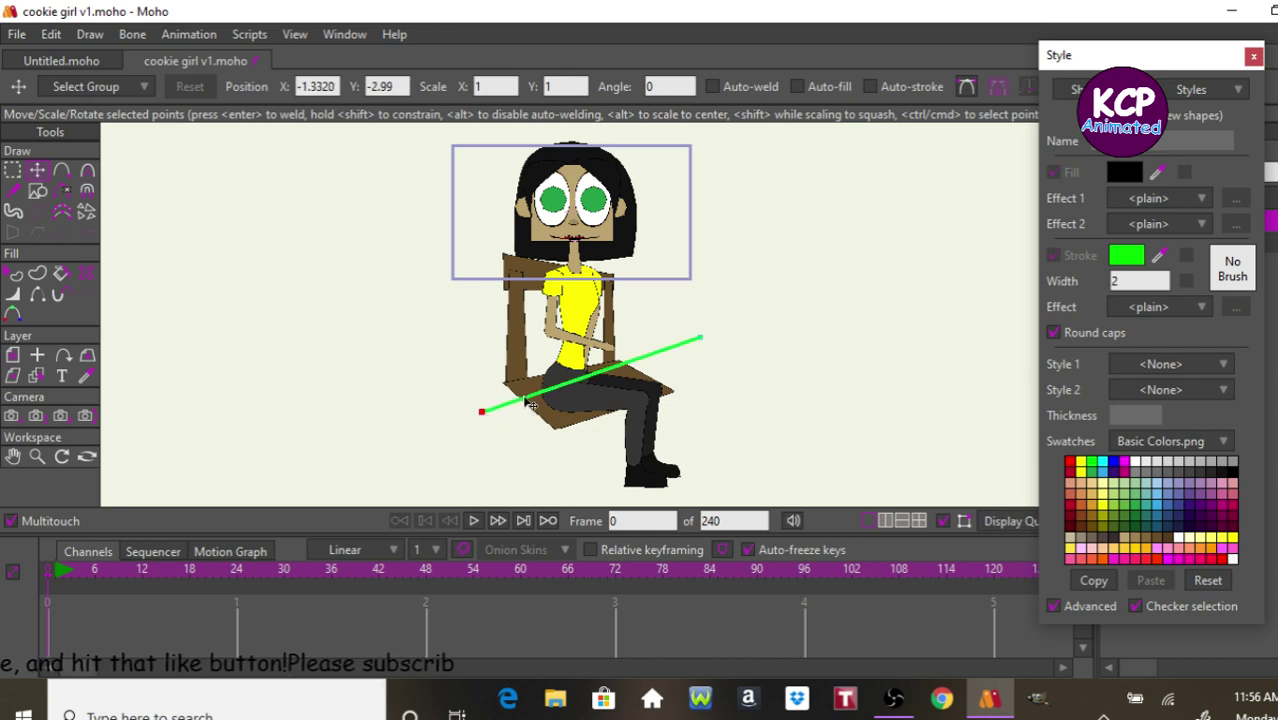
{"action": "key", "text": "ctrl+a"}
{"action": "mouse_move", "coordinate": [399, 408]}
{"action": "left_mouse_down"}
{"action": "mouse_move", "coordinate": [414, 434]}
{"action": "mouse_move", "coordinate": [391, 400]}
{"action": "left_mouse_up"}
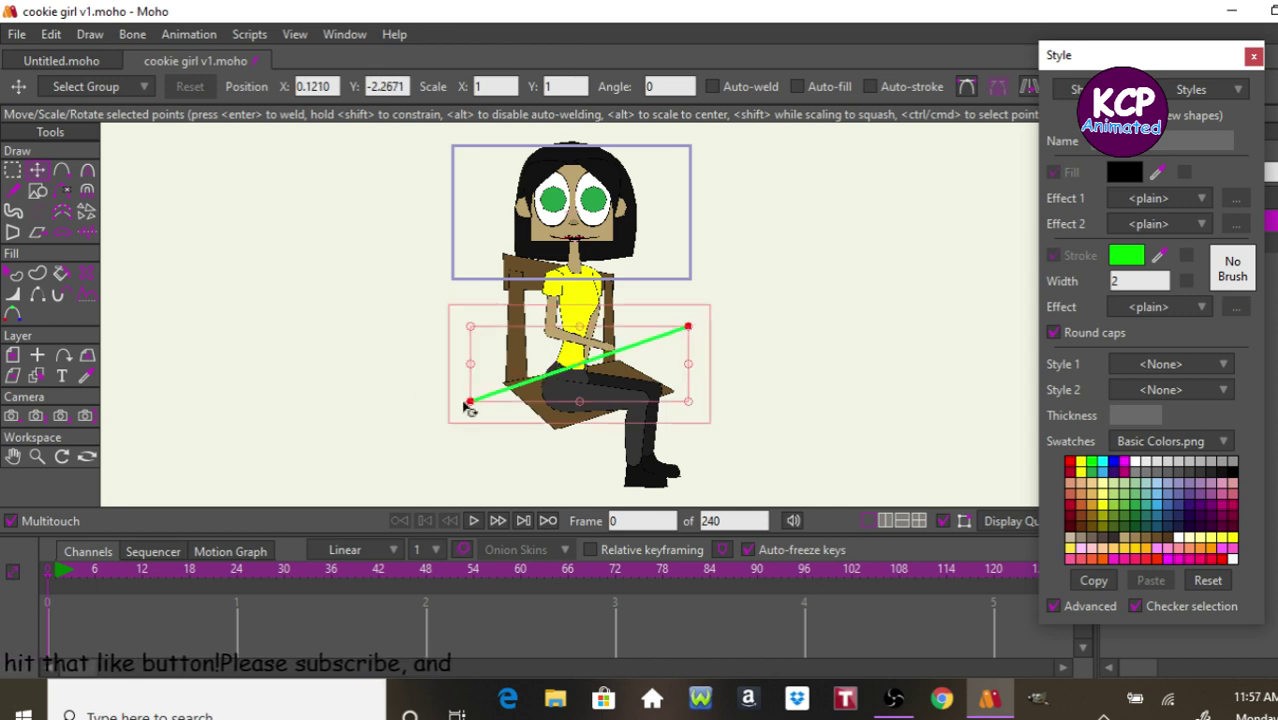
{"action": "left_click", "coordinate": [525, 310]}
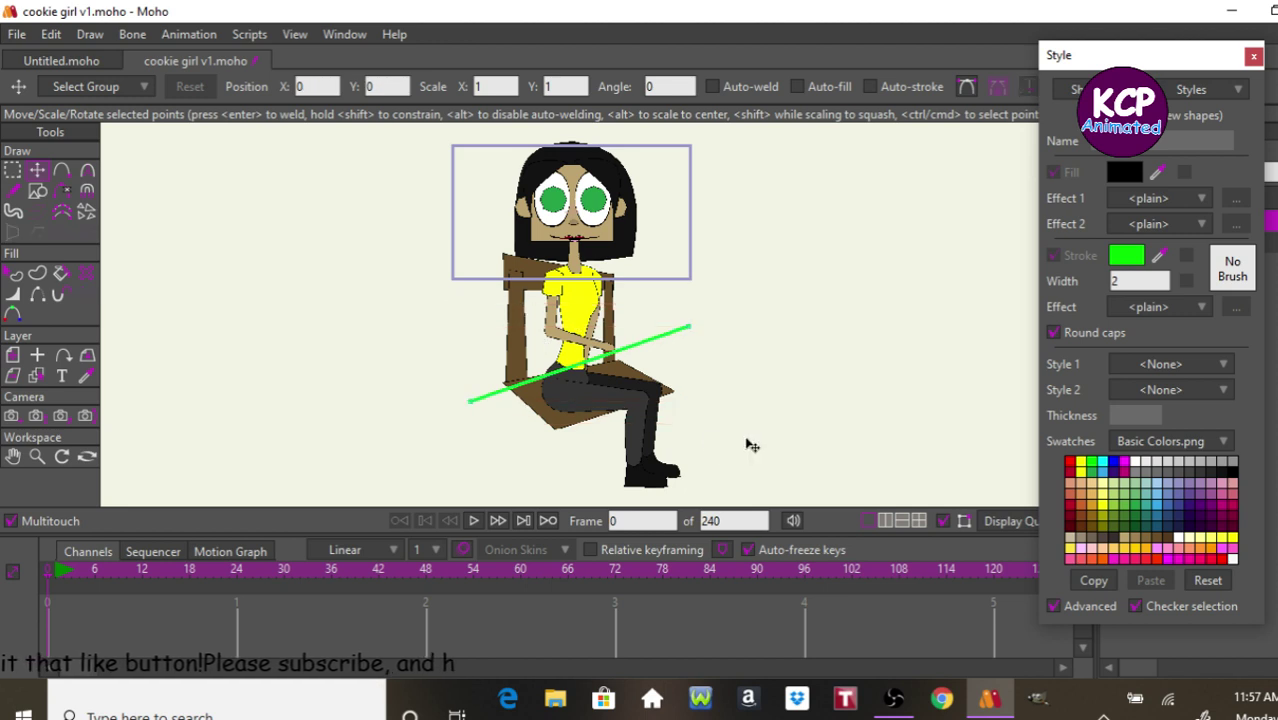
{"action": "left_click_drag", "start_coordinate": [697, 336], "coordinate": [699, 341]}
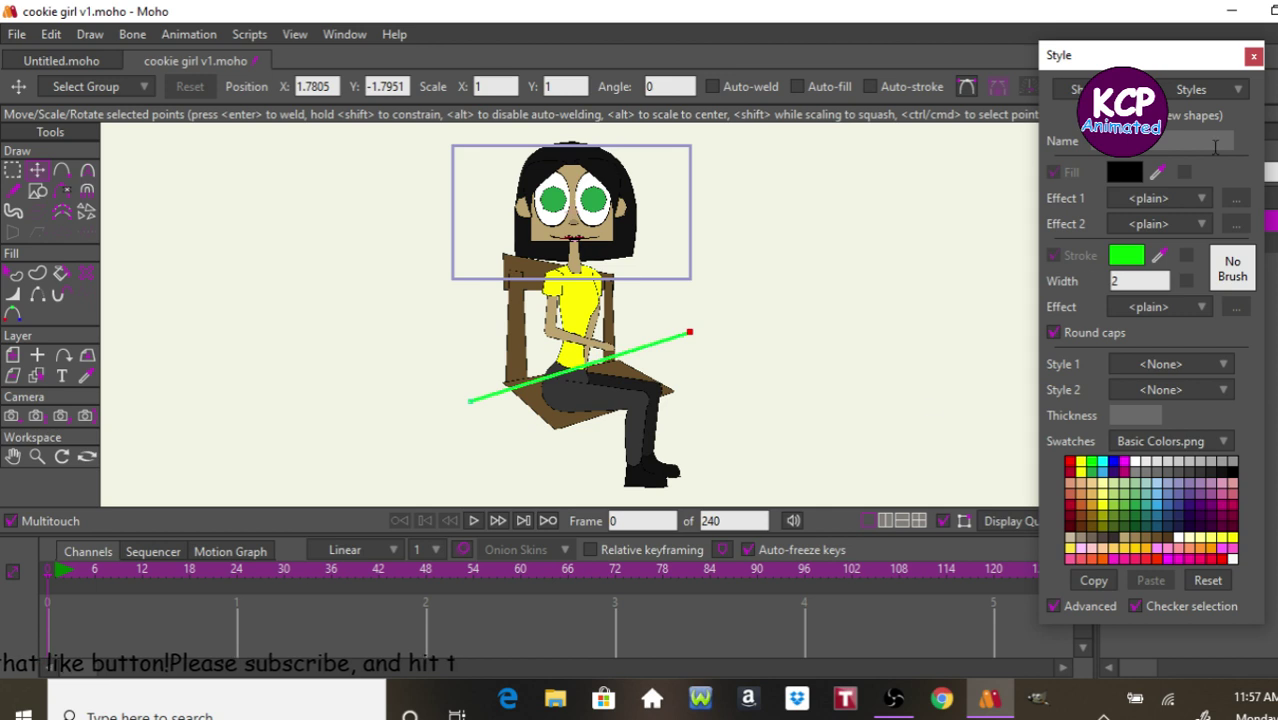
Close the Style window and, on the Chair layer inside Cookie Girl, move the seat's two rear corners onto the green line.
{"action": "left_click", "coordinate": [1253, 56]}
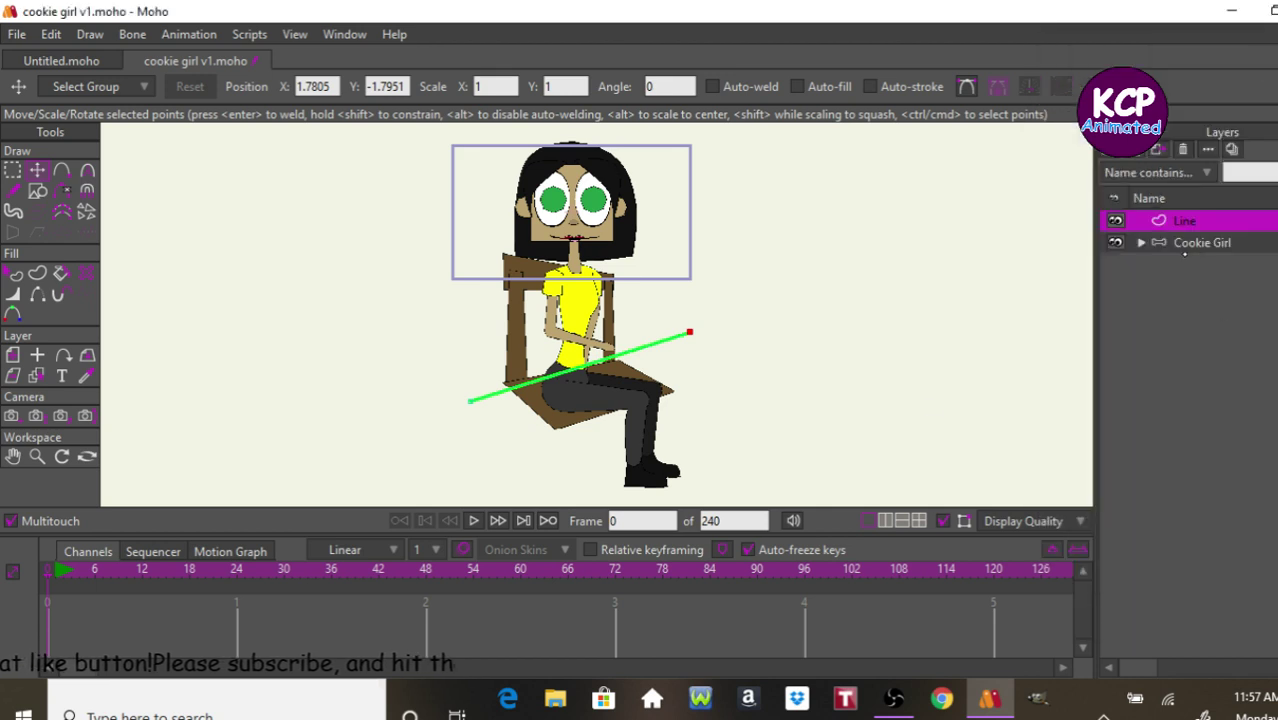
{"action": "left_click", "coordinate": [1141, 243]}
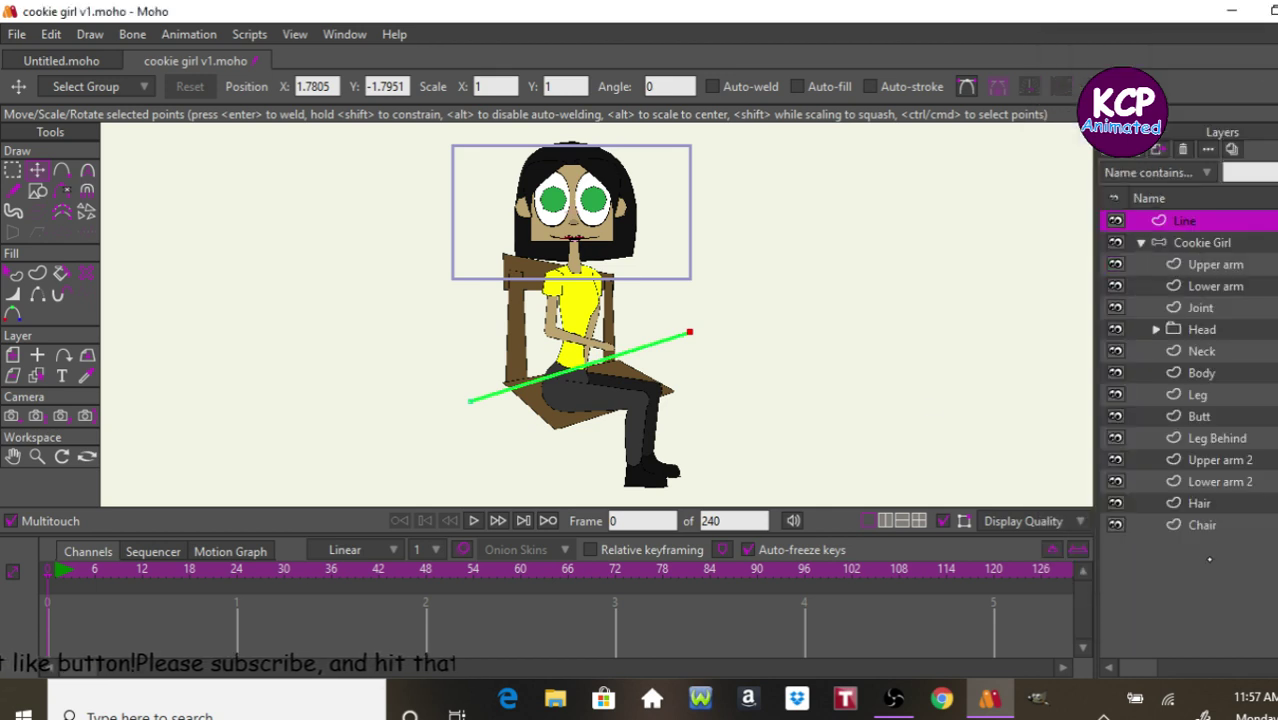
{"action": "left_click", "coordinate": [1205, 525]}
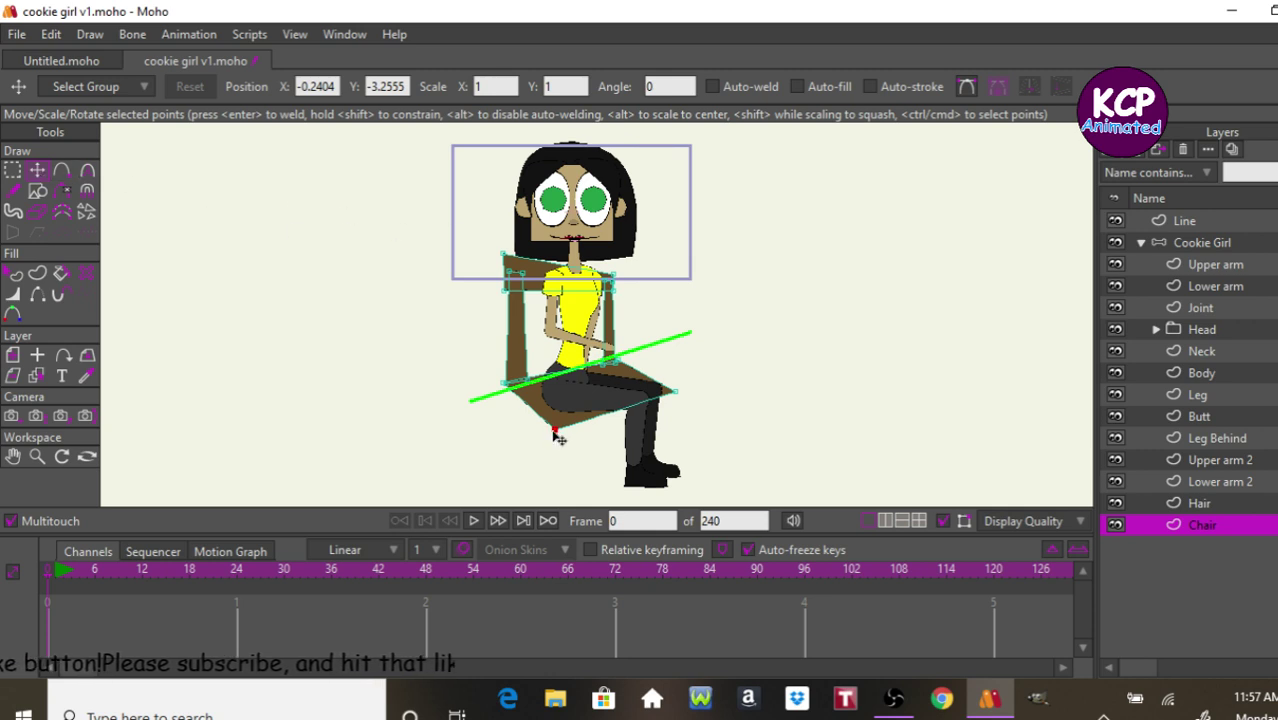
{"action": "left_click", "coordinate": [506, 388]}
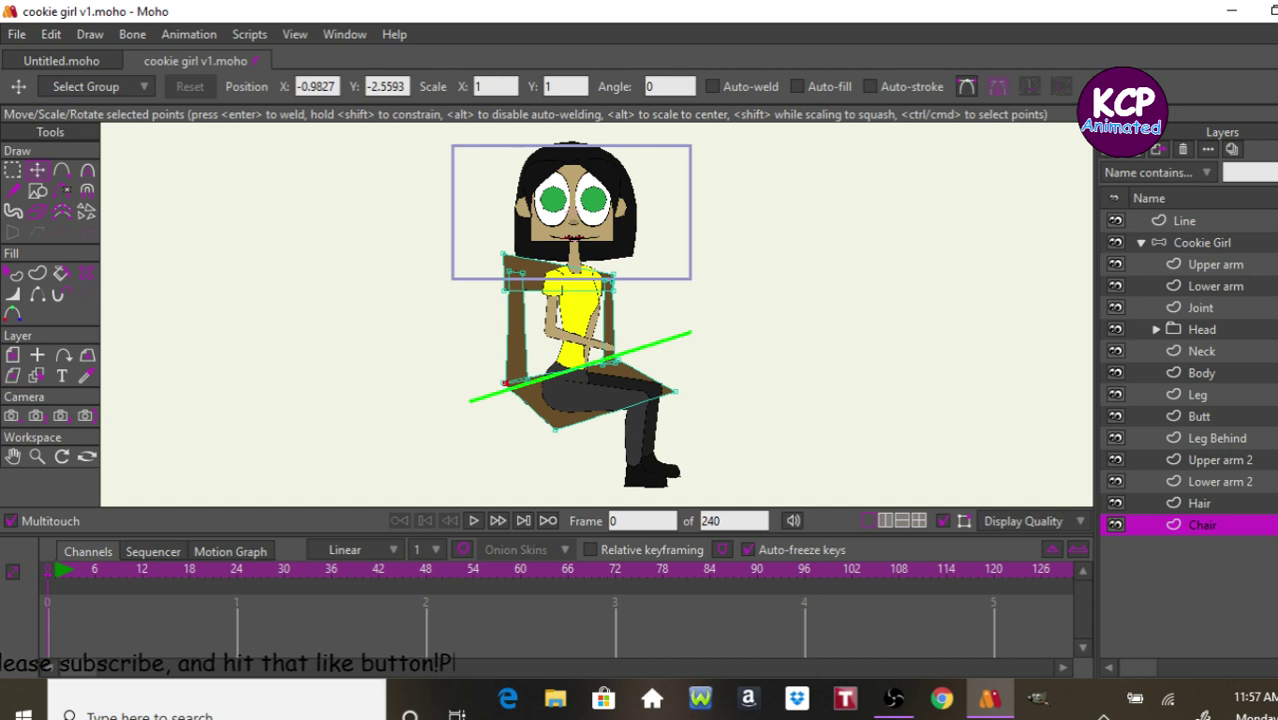
{"action": "scroll", "coordinate": [580, 370], "scroll_direction": "up", "scroll_amount": 3}
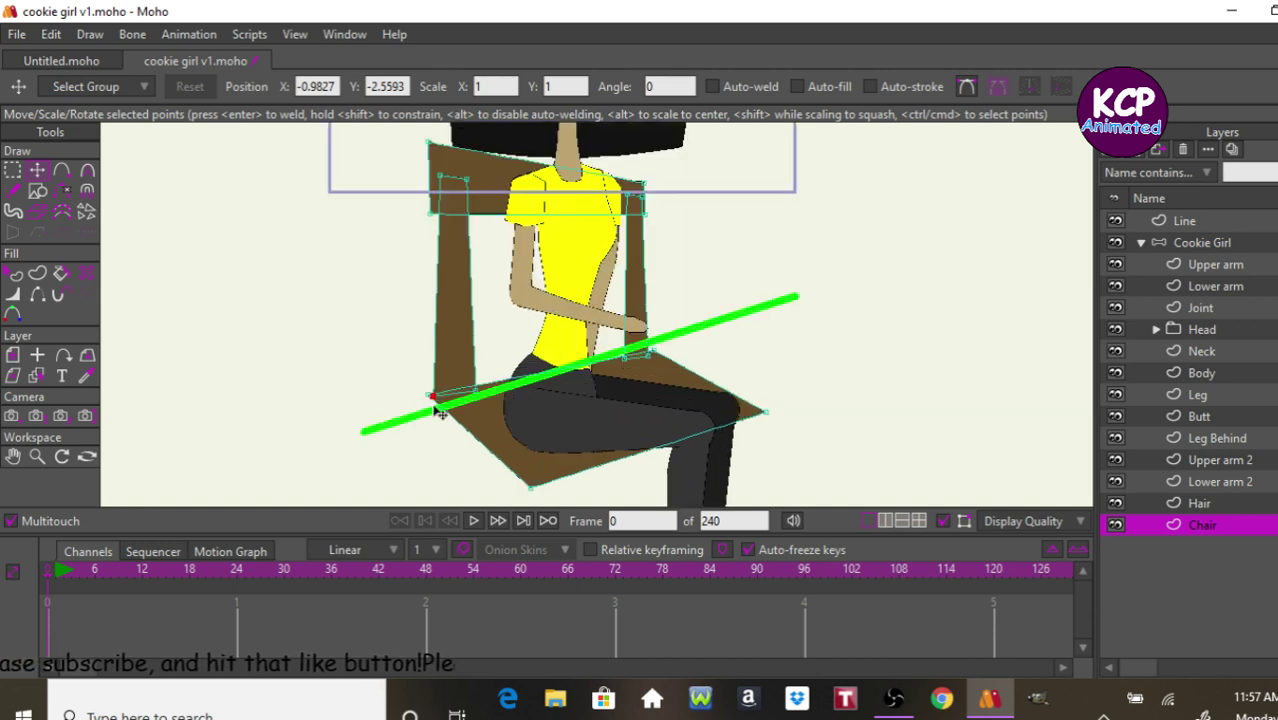
{"action": "left_click_drag", "start_coordinate": [432, 401], "coordinate": [436, 421]}
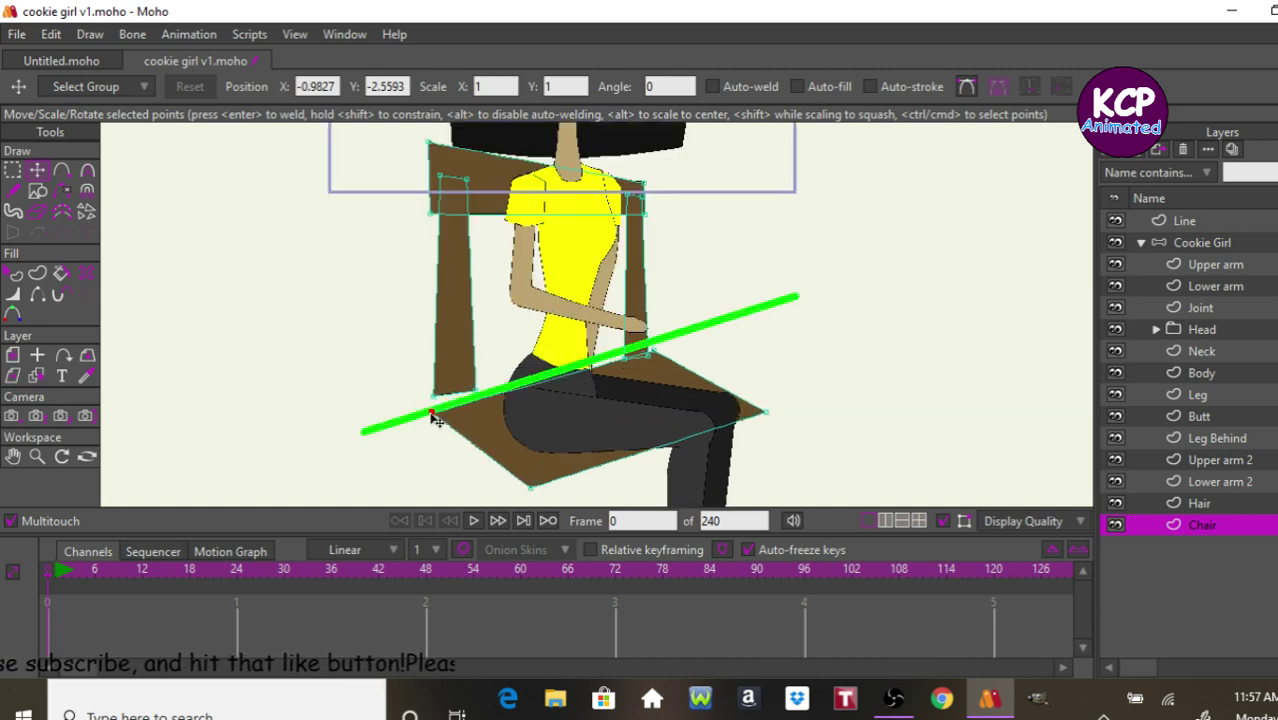
{"action": "left_click", "coordinate": [656, 346]}
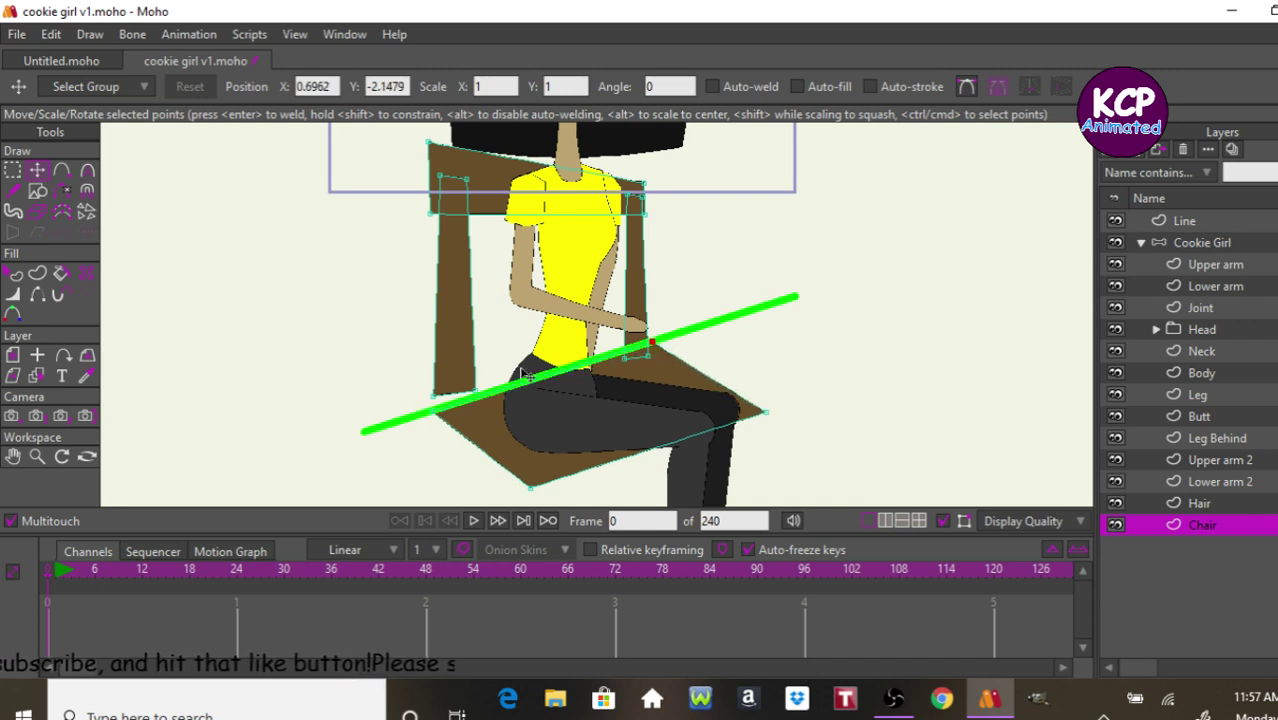
Move the lower points of both backrest posts onto the green line so they meet the seat's rear edge.
{"action": "left_click", "coordinate": [478, 398]}
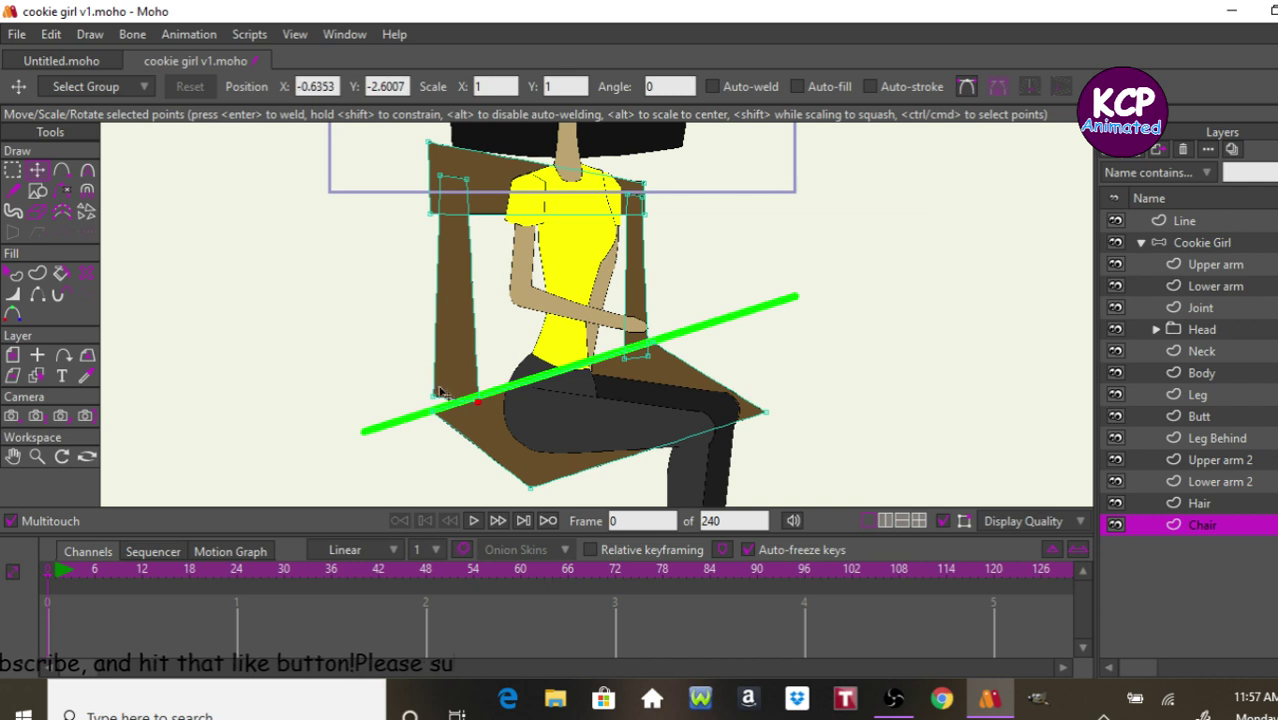
{"action": "left_click_drag", "start_coordinate": [440, 398], "coordinate": [440, 409]}
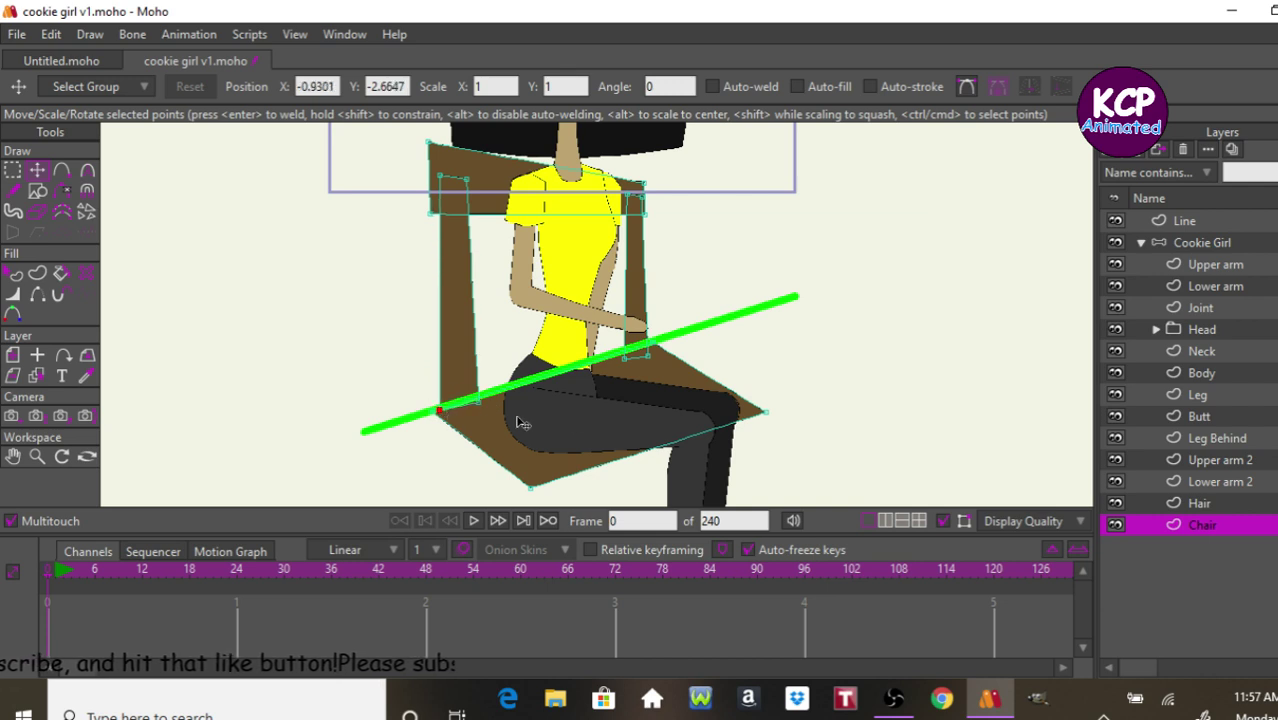
{"action": "left_click", "coordinate": [648, 351]}
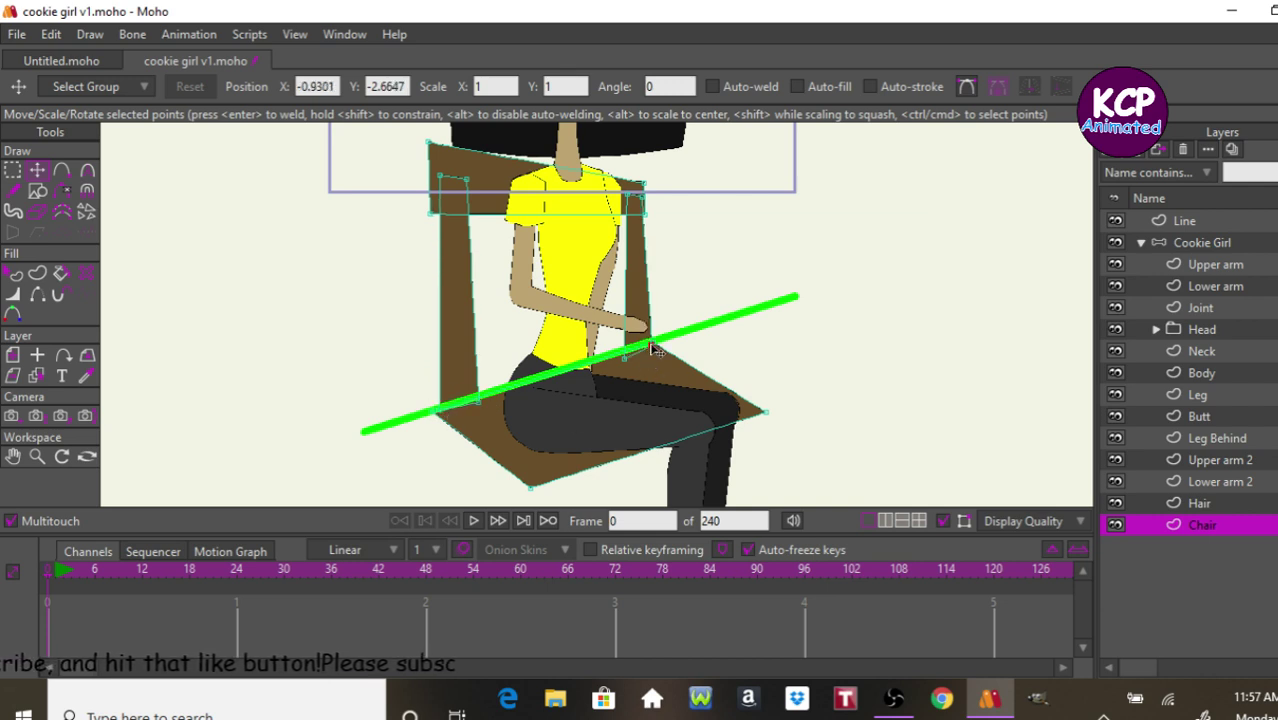
{"action": "left_click", "coordinate": [623, 357]}
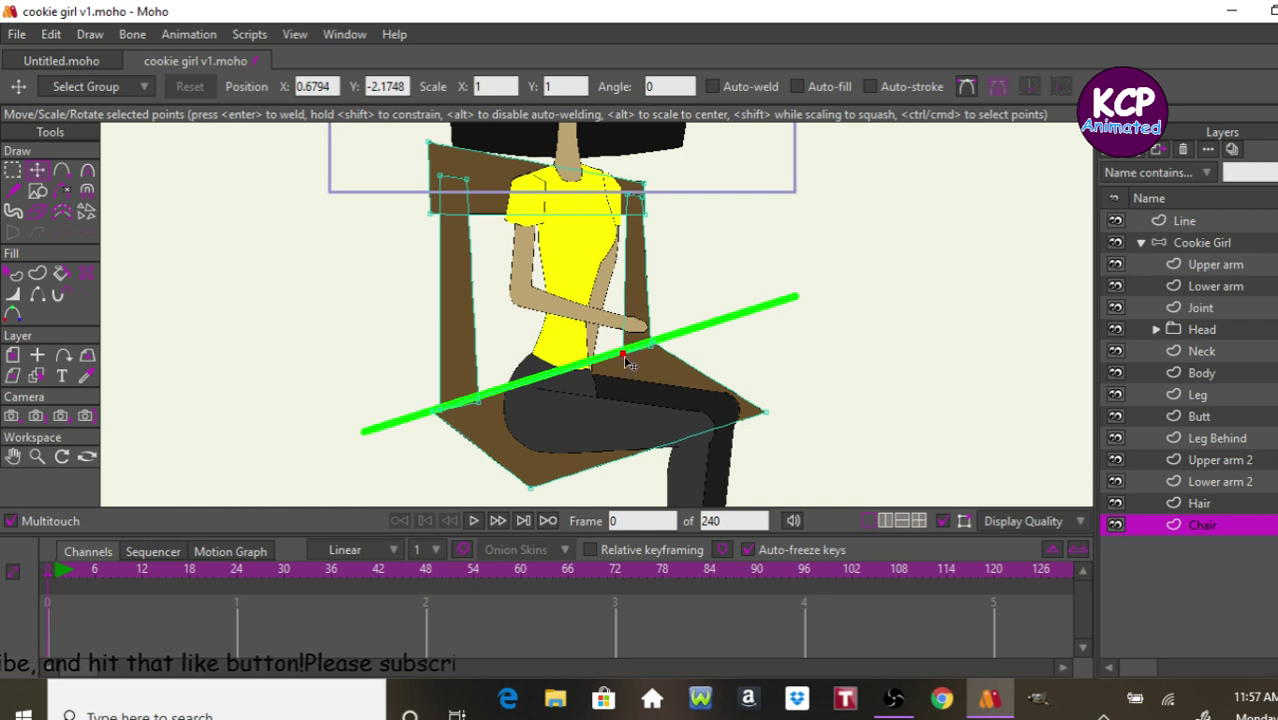
{"action": "left_click", "coordinate": [649, 346]}
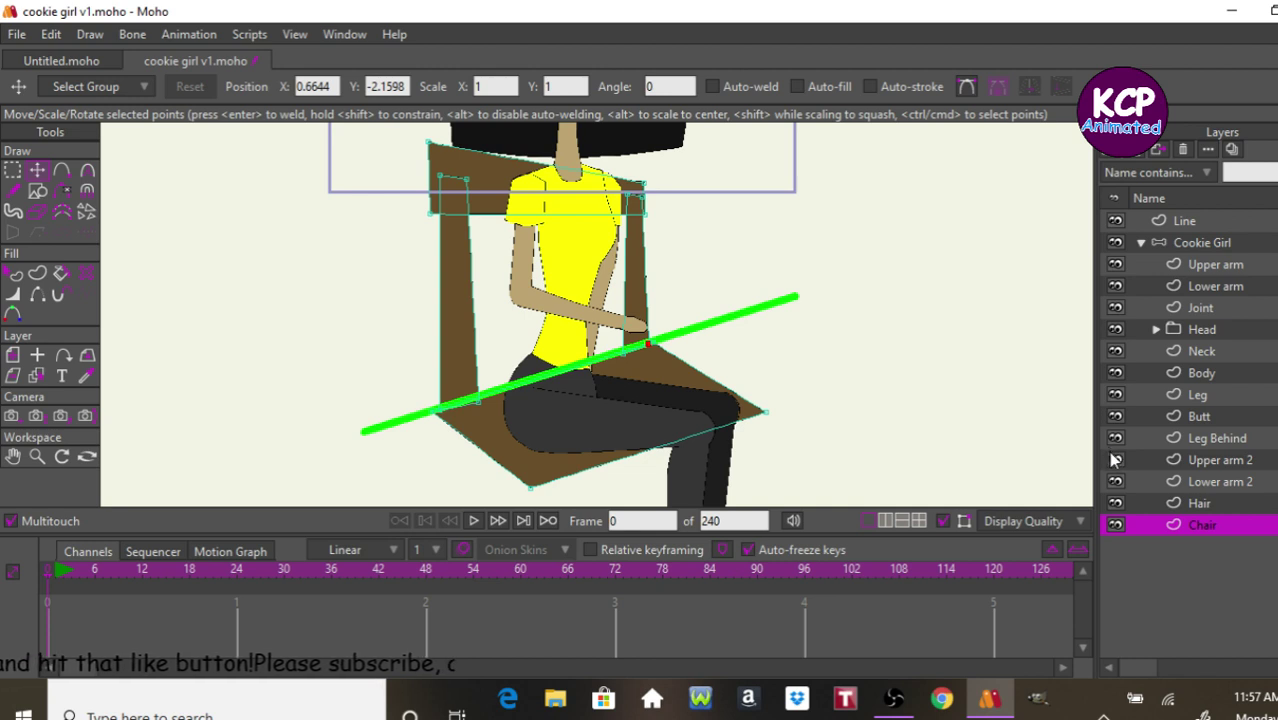
Move the whole green line down to the seat's front edge and adjust the Chair layer's two front seat corners to it.
{"action": "left_click", "coordinate": [1208, 226]}
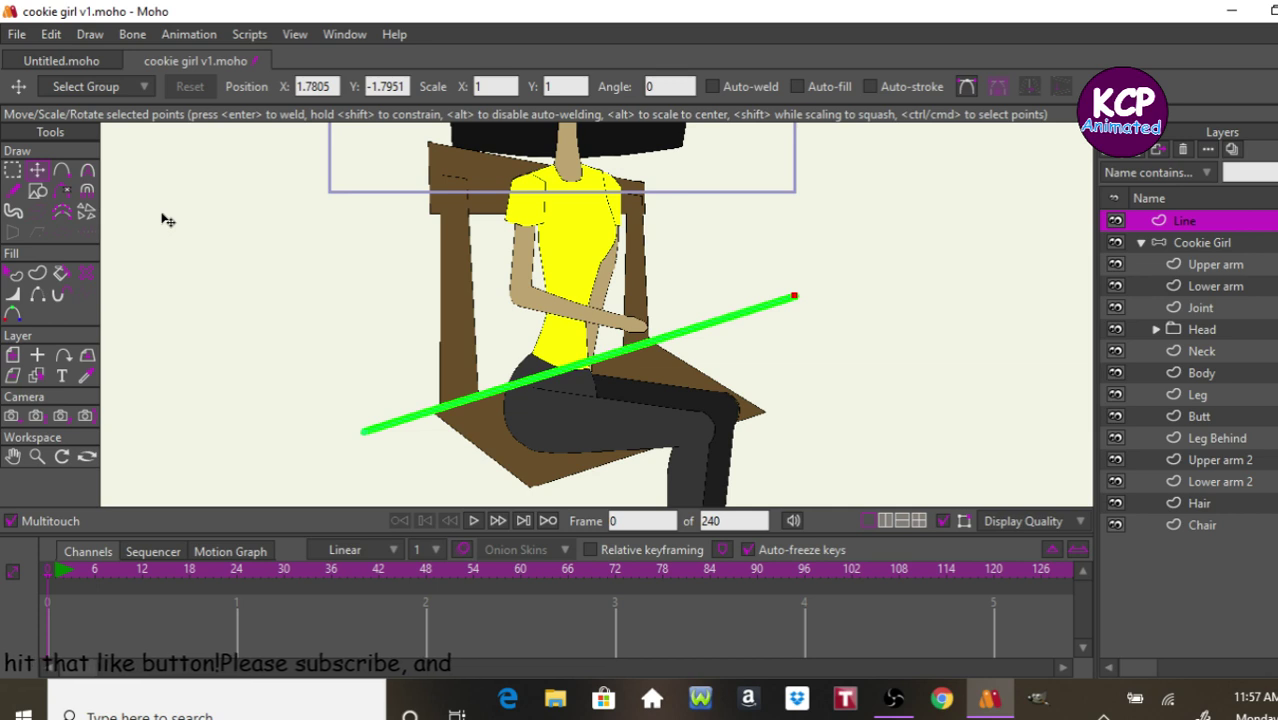
{"action": "key", "text": "ctrl+a"}
{"action": "left_click_drag", "start_coordinate": [251, 305], "coordinate": [285, 394]}
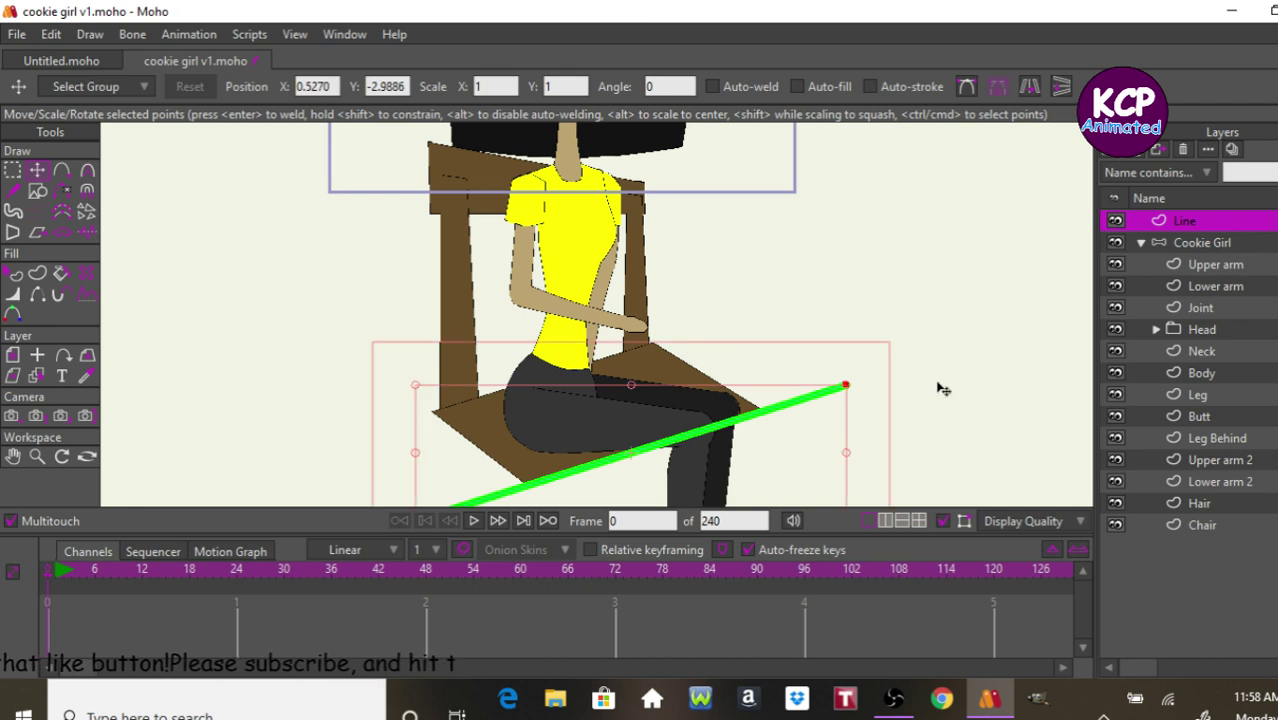
{"action": "left_click", "coordinate": [1205, 525]}
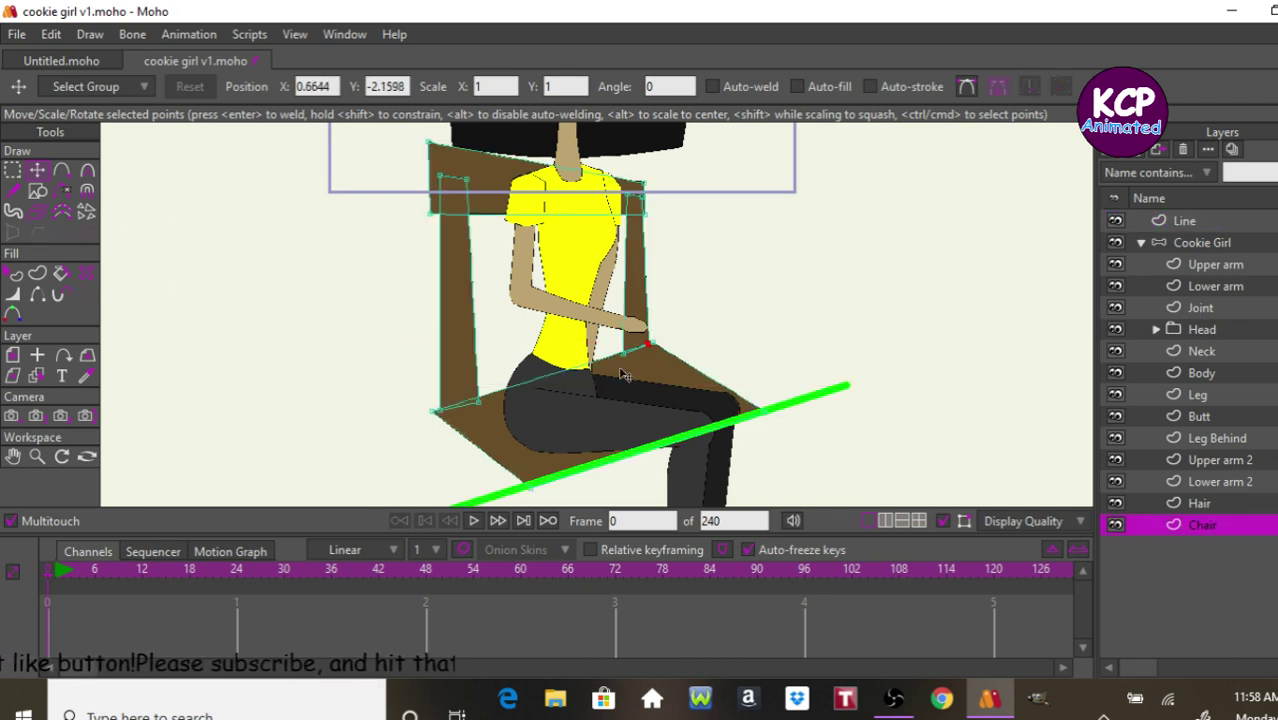
{"action": "left_click", "coordinate": [762, 418]}
{"action": "left_click_drag", "start_coordinate": [759, 416], "coordinate": [759, 411]}
{"action": "left_click", "coordinate": [529, 488]}
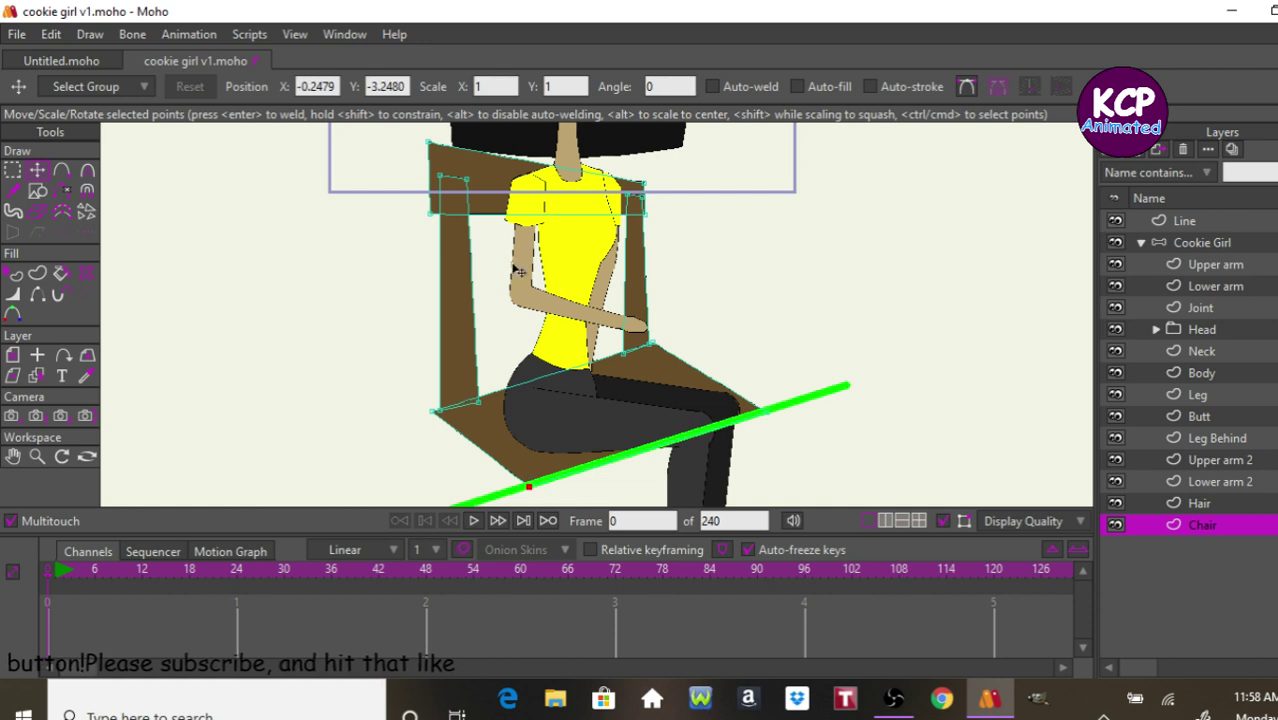
Move the green line to the backrest's upper edge, tilt it slightly downward, and align the backrest's two upper corners on the Chair layer with it.
{"action": "left_click", "coordinate": [1207, 221]}
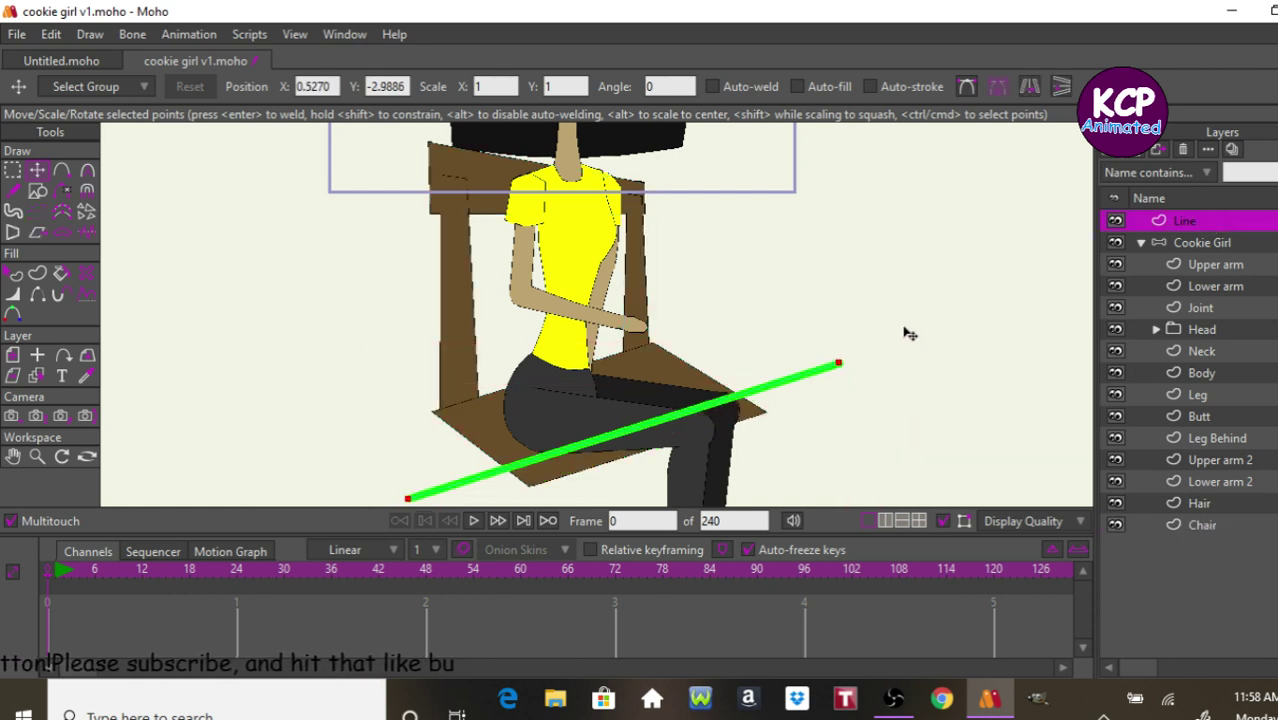
{"action": "left_click_drag", "start_coordinate": [907, 333], "coordinate": [843, 95]}
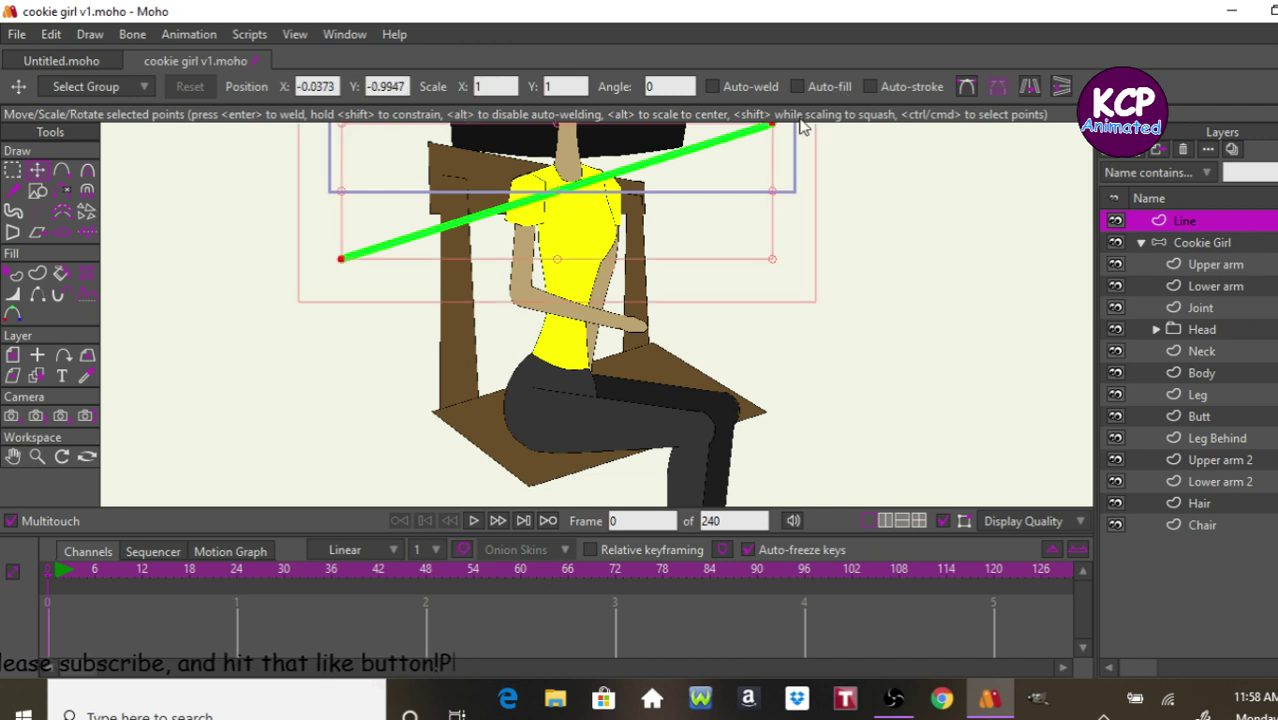
{"action": "left_click_drag", "start_coordinate": [802, 234], "coordinate": [840, 325]}
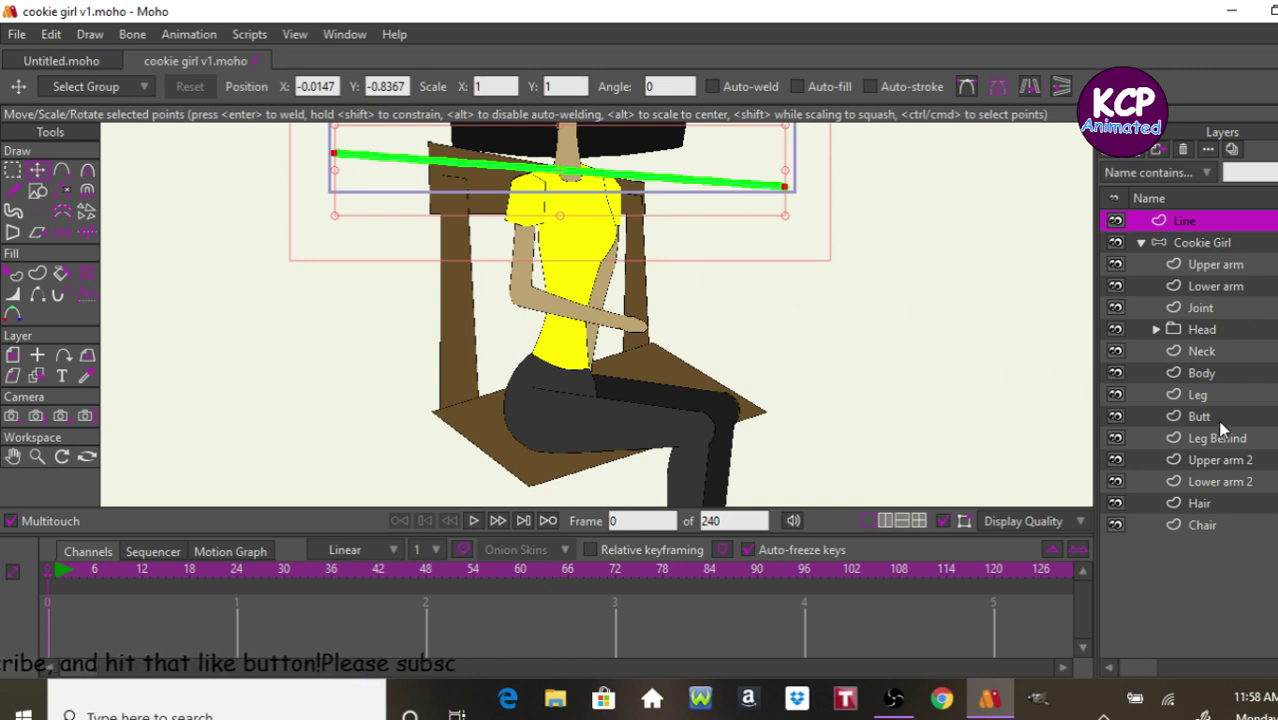
{"action": "left_click", "coordinate": [1210, 524]}
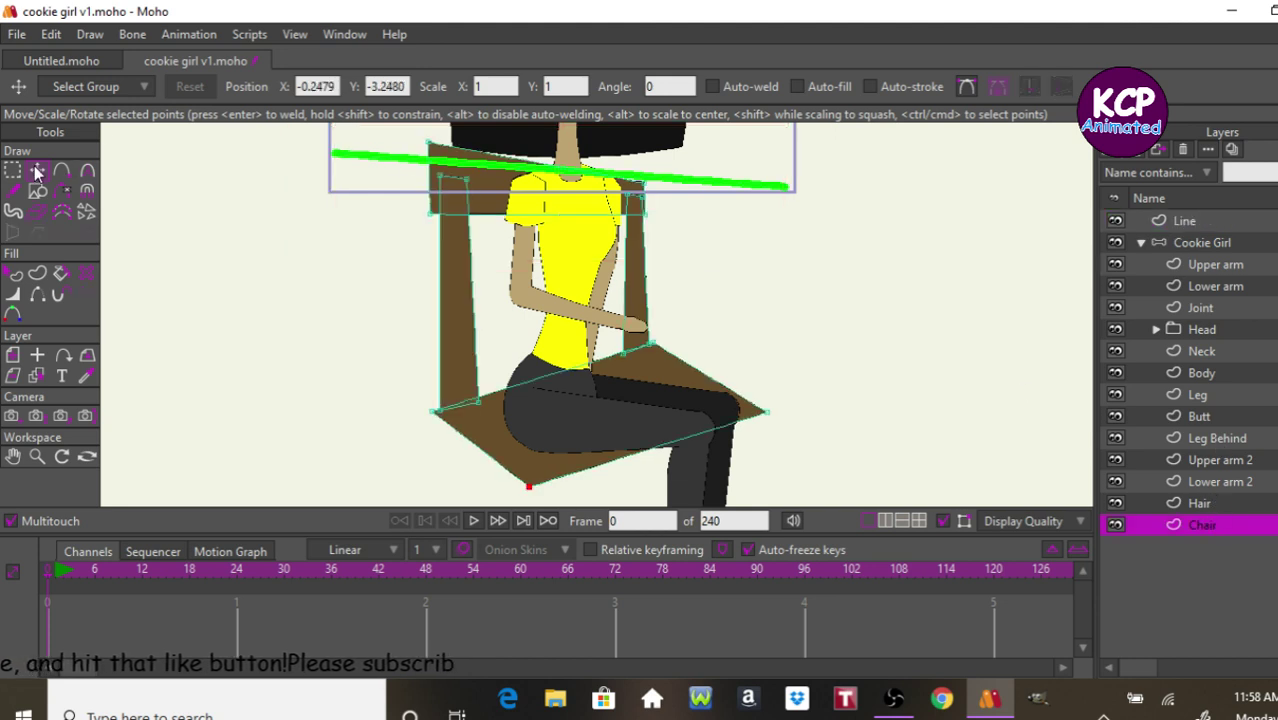
{"action": "left_click", "coordinate": [428, 156]}
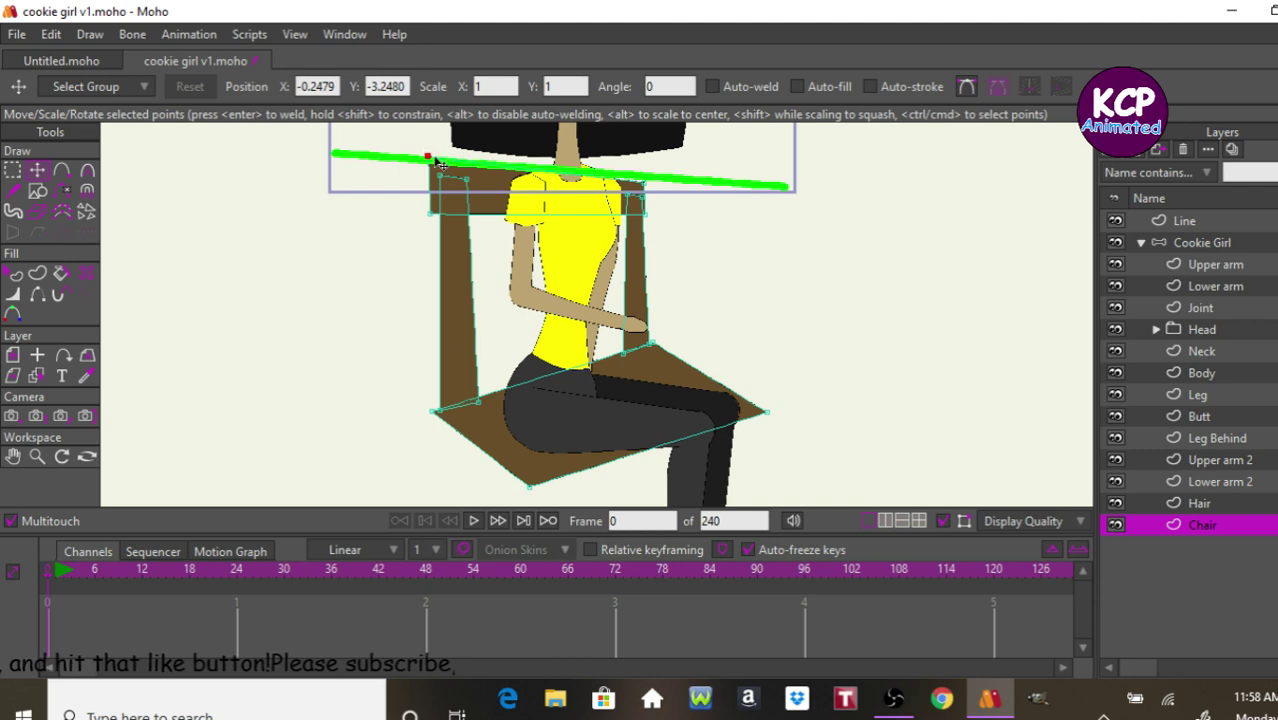
{"action": "left_click", "coordinate": [645, 181]}
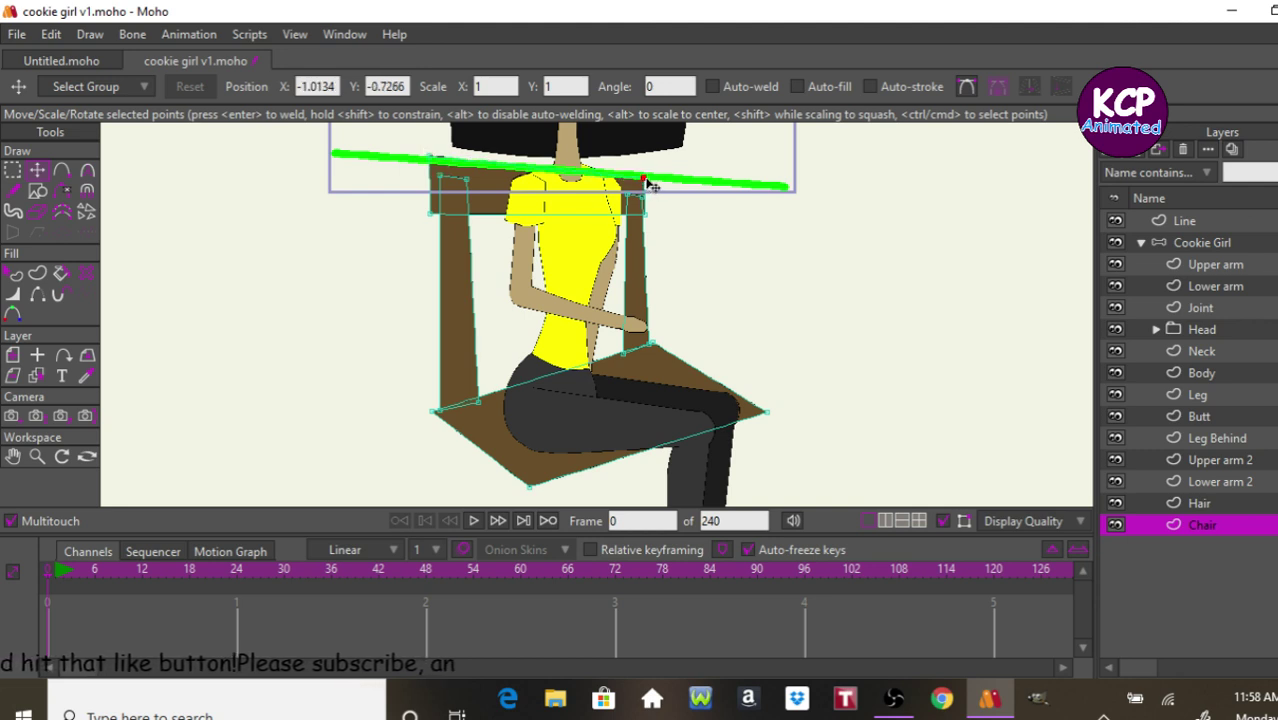
{"action": "left_click", "coordinate": [645, 182]}
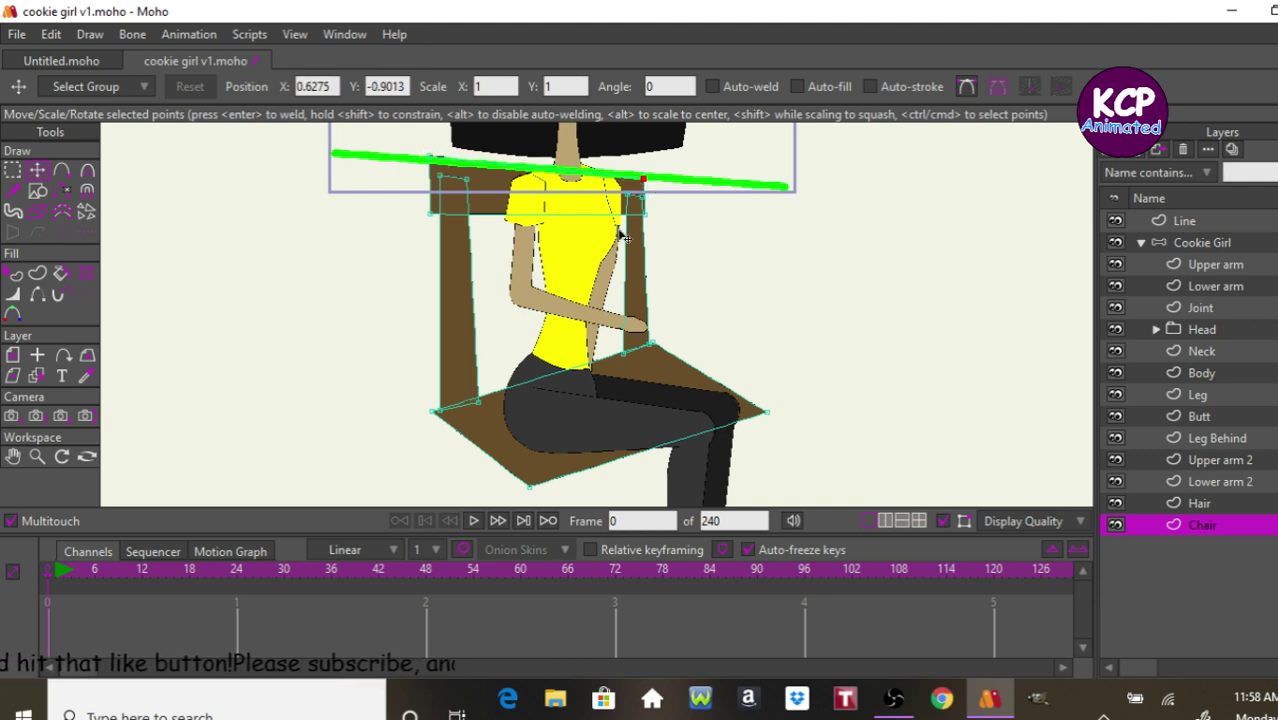
Draw a thin horizontal rectangle below the seat's front corner on the Chair layer, and delete the Line layer.
{"action": "left_click", "coordinate": [39, 191]}
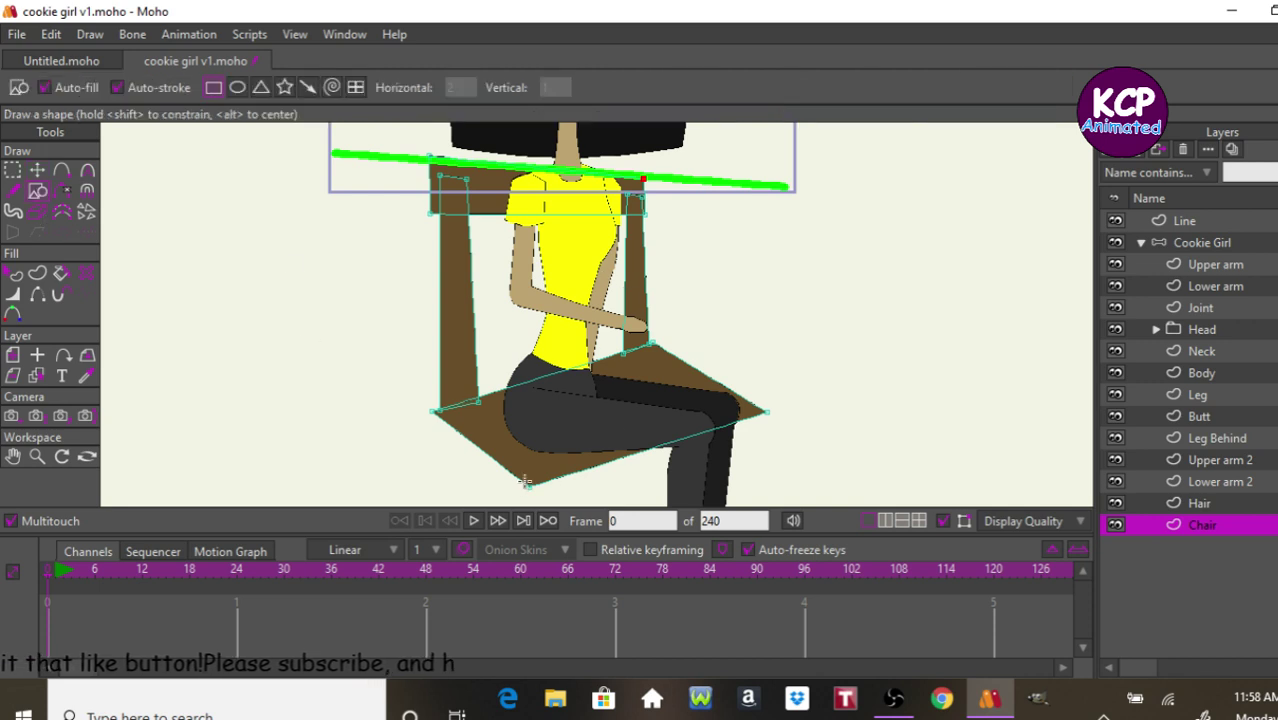
{"action": "mouse_move", "coordinate": [524, 482]}
{"action": "left_mouse_down"}
{"action": "mouse_move", "coordinate": [736, 518]}
{"action": "mouse_move", "coordinate": [770, 490]}
{"action": "left_mouse_up"}
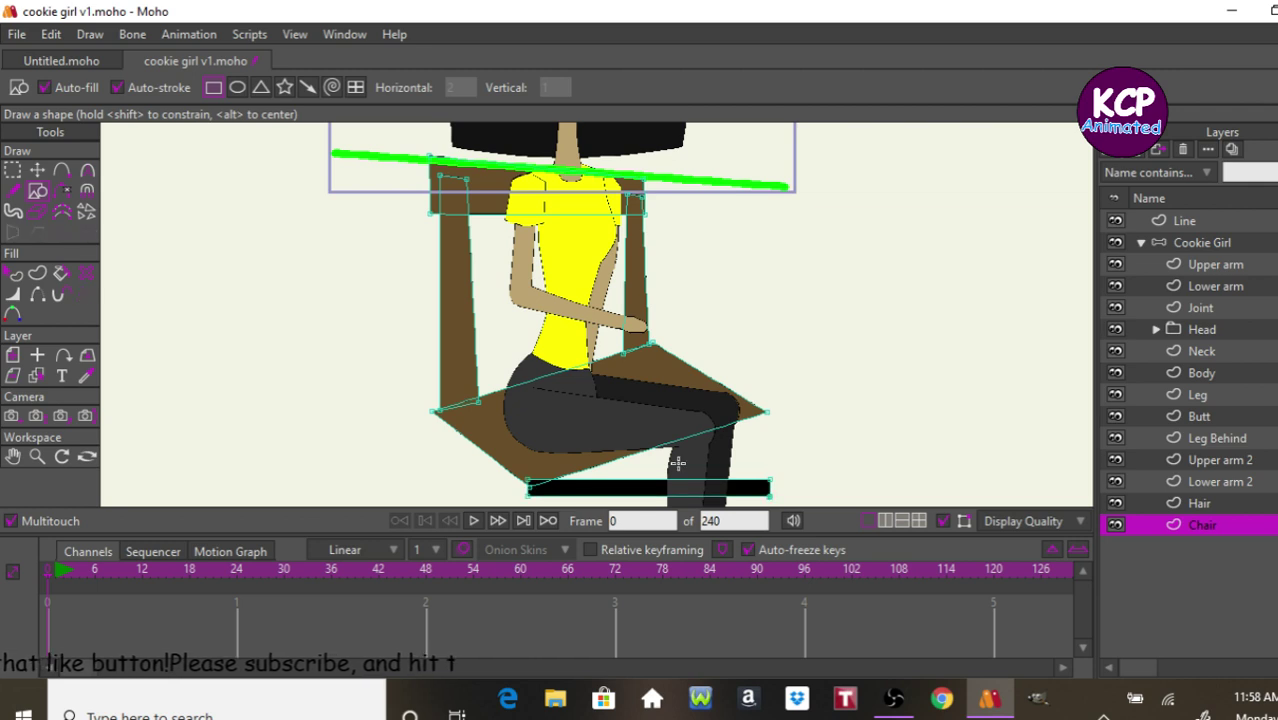
{"action": "left_click", "coordinate": [1186, 220]}
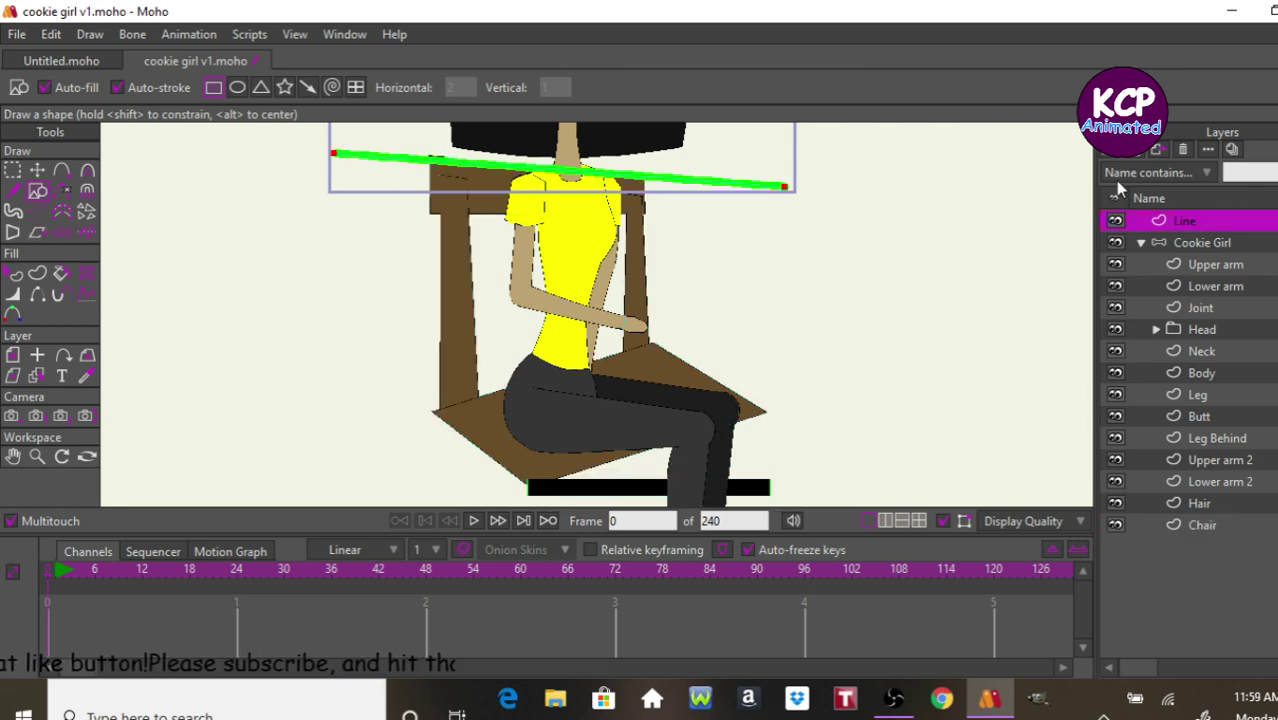
{"action": "left_click", "coordinate": [1182, 149]}
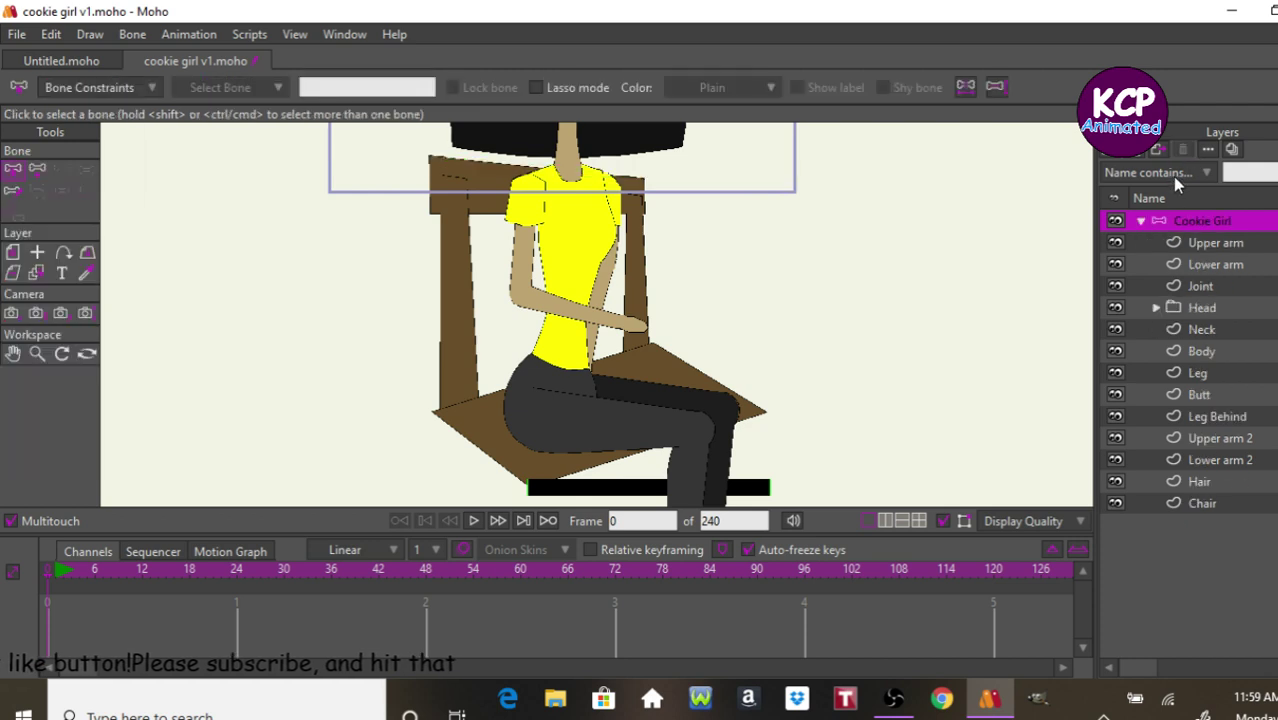
Select the thin rectangle on the Chair layer and copy the seat's brown fill and black outline onto it.
{"action": "left_click", "coordinate": [1193, 506]}
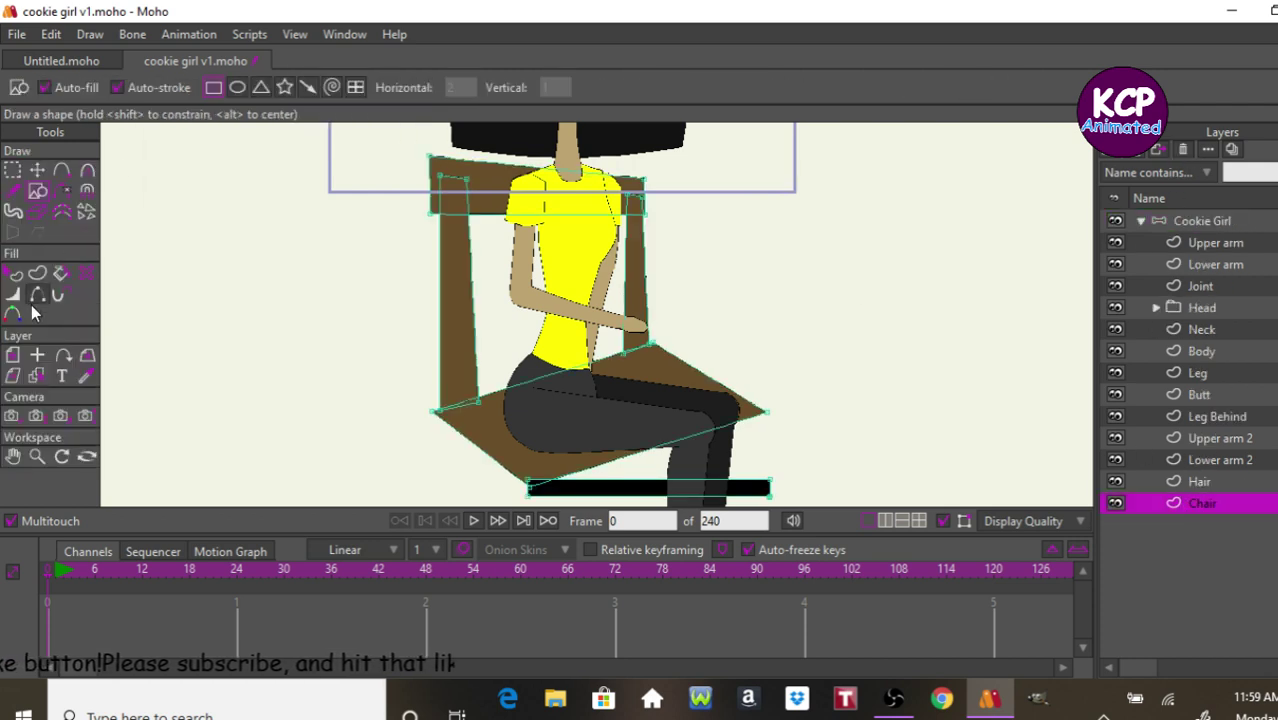
{"action": "left_click", "coordinate": [14, 274]}
{"action": "left_click", "coordinate": [630, 492]}
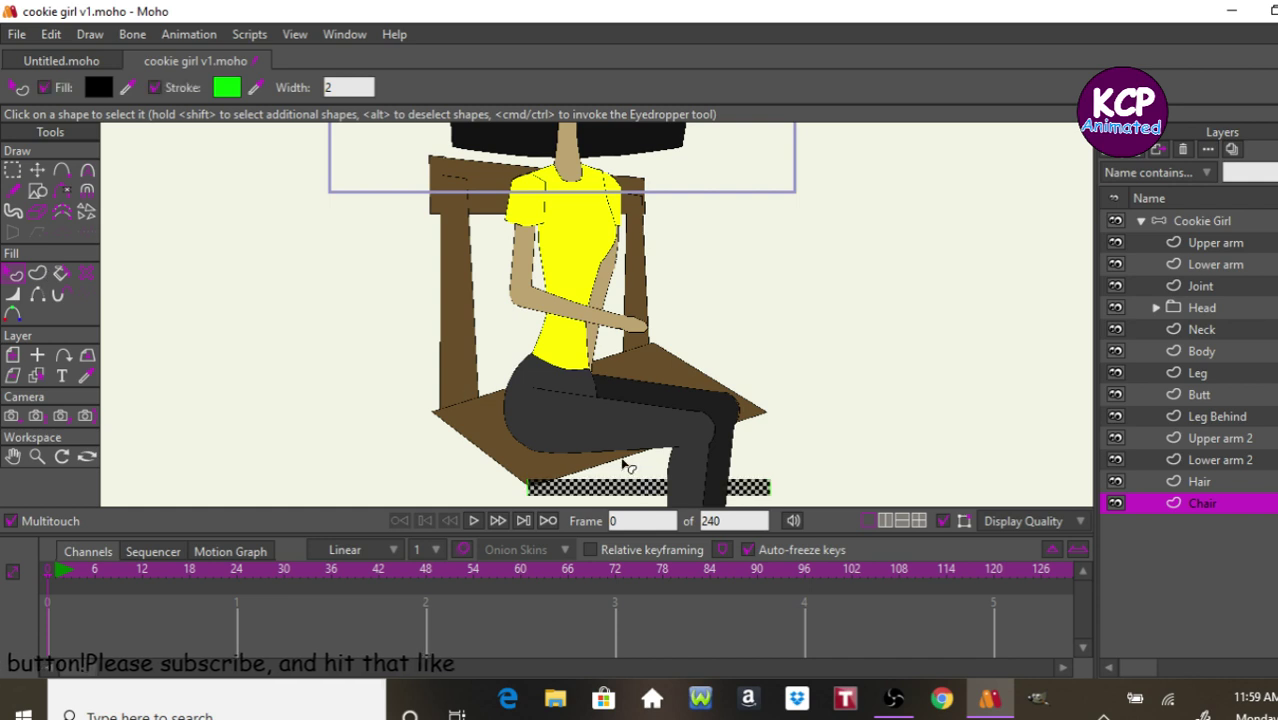
{"action": "key", "text": "ctrl+t"}
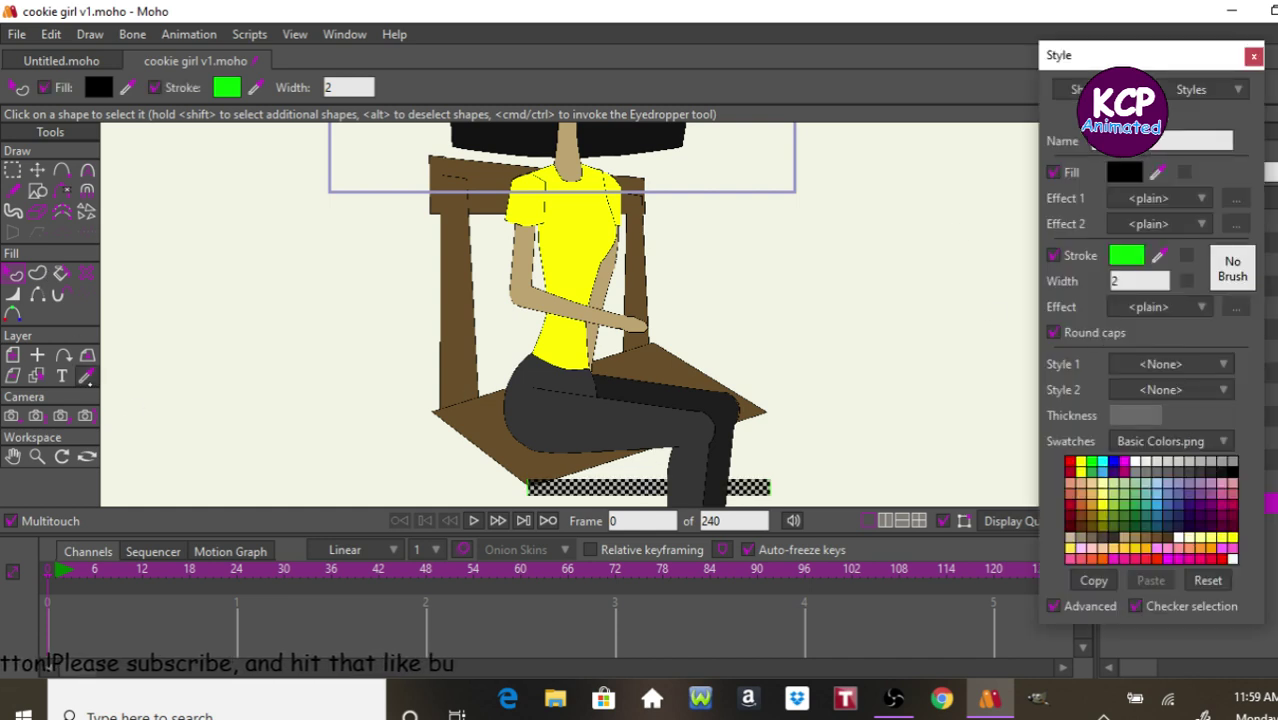
{"action": "left_click", "coordinate": [85, 375]}
{"action": "left_click", "coordinate": [486, 436]}
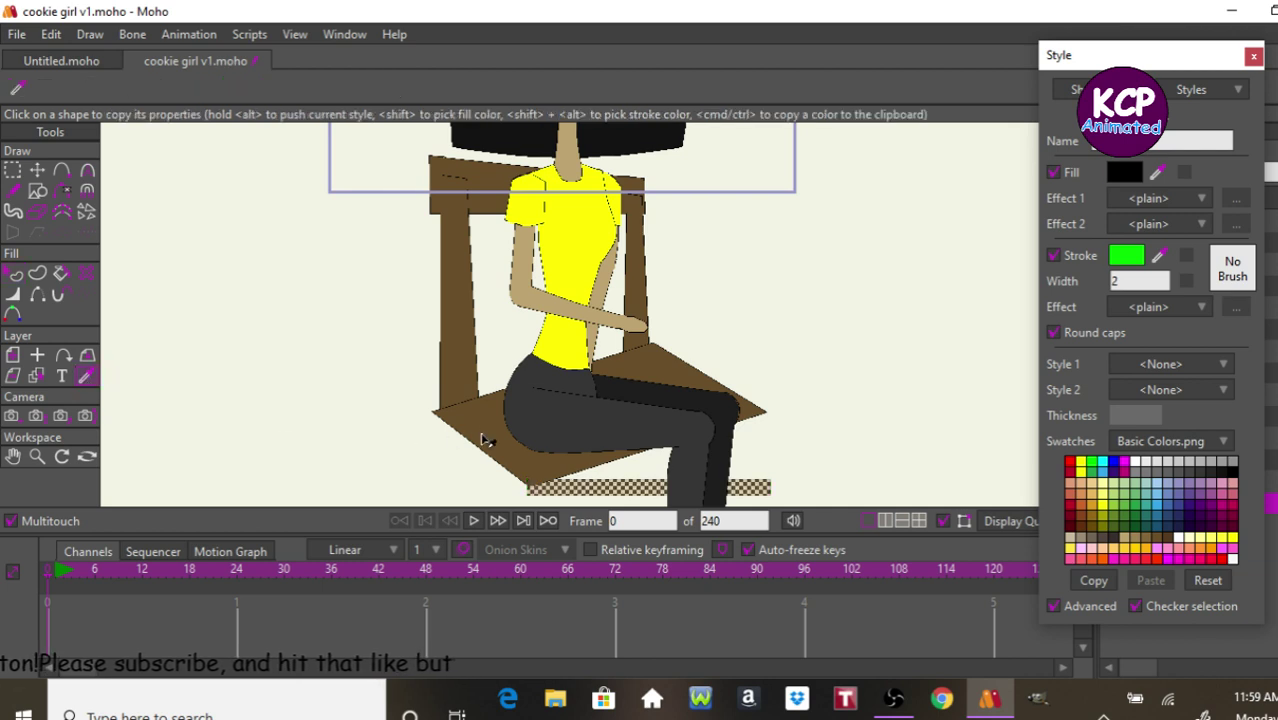
{"action": "left_click", "coordinate": [454, 358]}
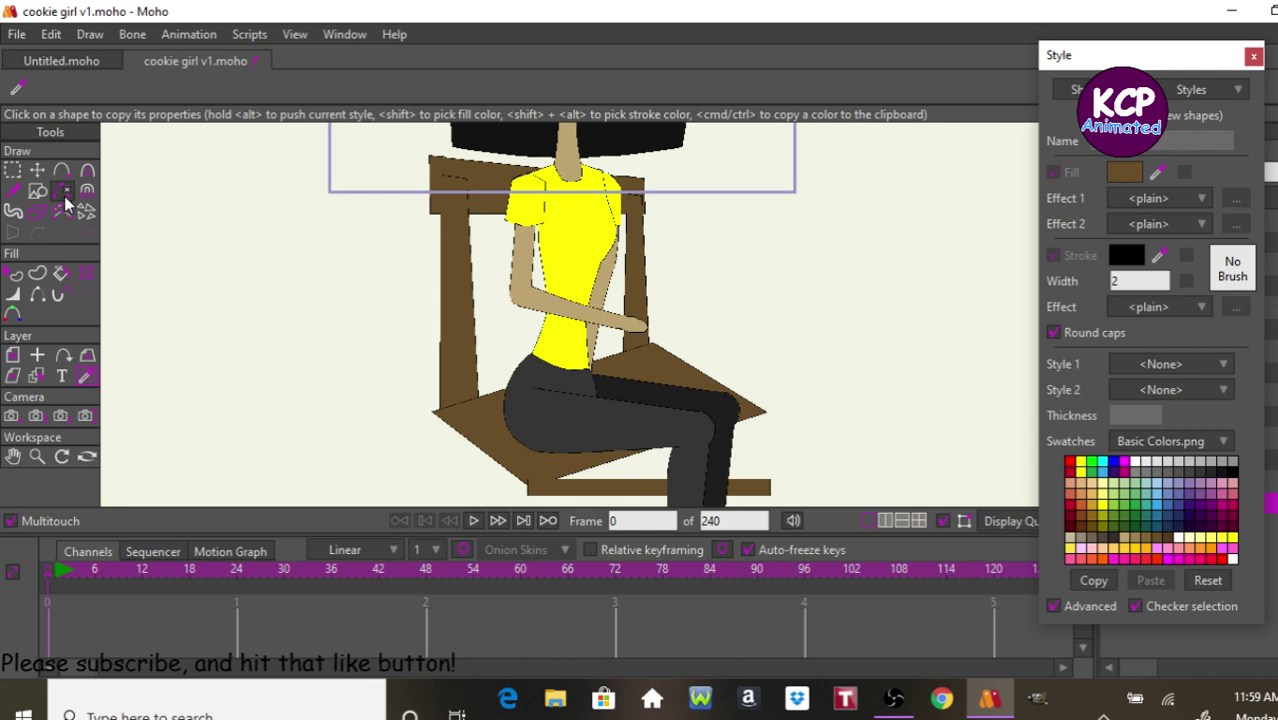
Move the thin rectangle's four corners to follow the seat's front edge, forming a narrow slanted front face.
{"action": "left_click", "coordinate": [37, 170]}
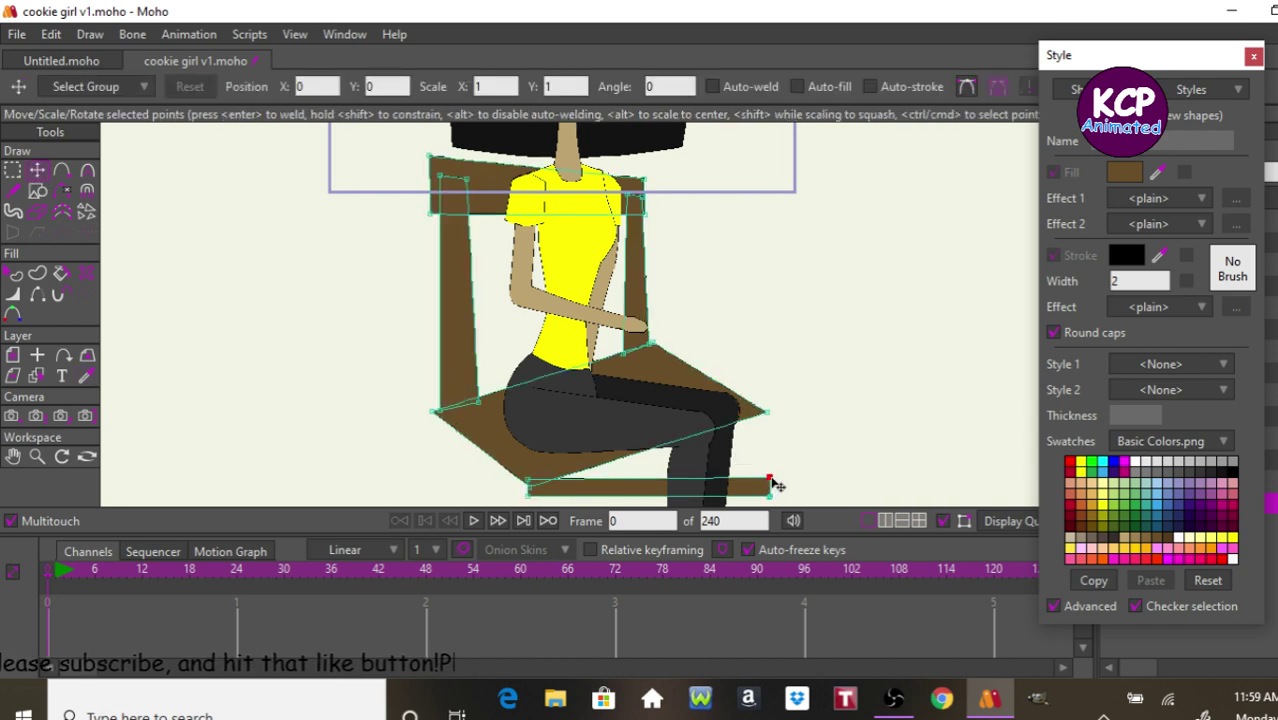
{"action": "left_click_drag", "start_coordinate": [771, 483], "coordinate": [774, 420]}
{"action": "left_click", "coordinate": [752, 452]}
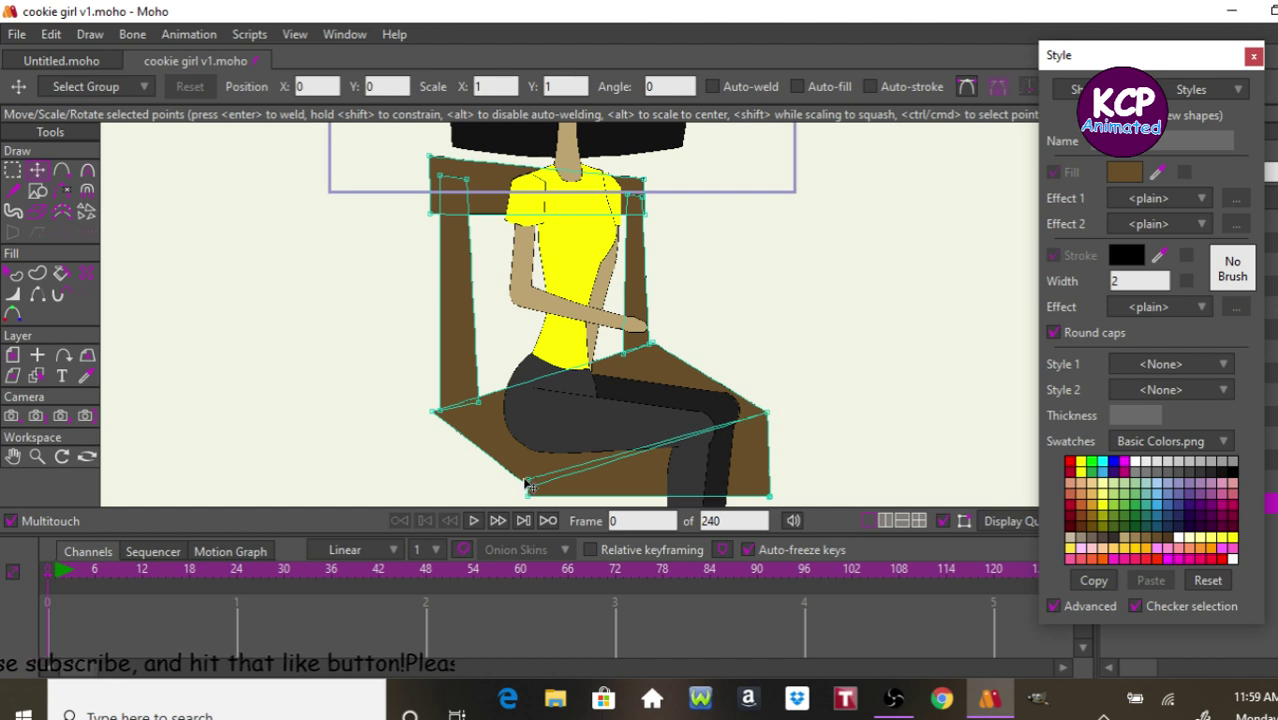
{"action": "left_click_drag", "start_coordinate": [528, 483], "coordinate": [530, 488]}
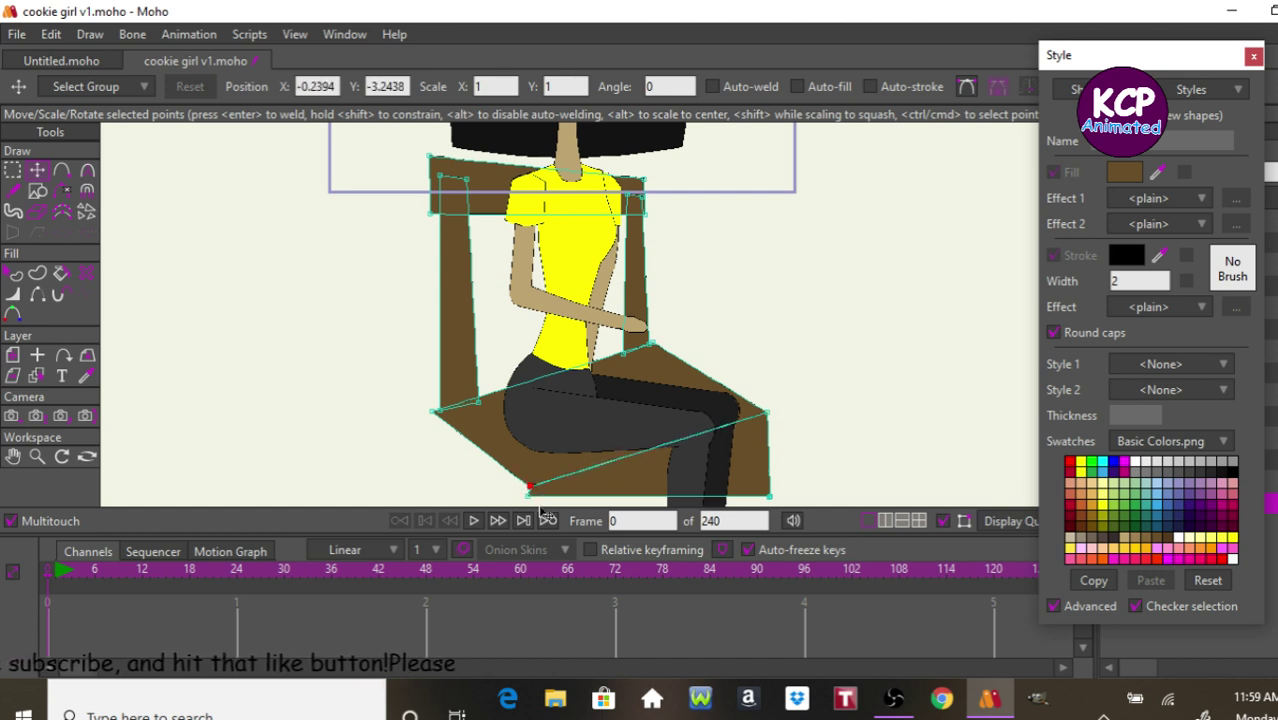
{"action": "left_click", "coordinate": [541, 506]}
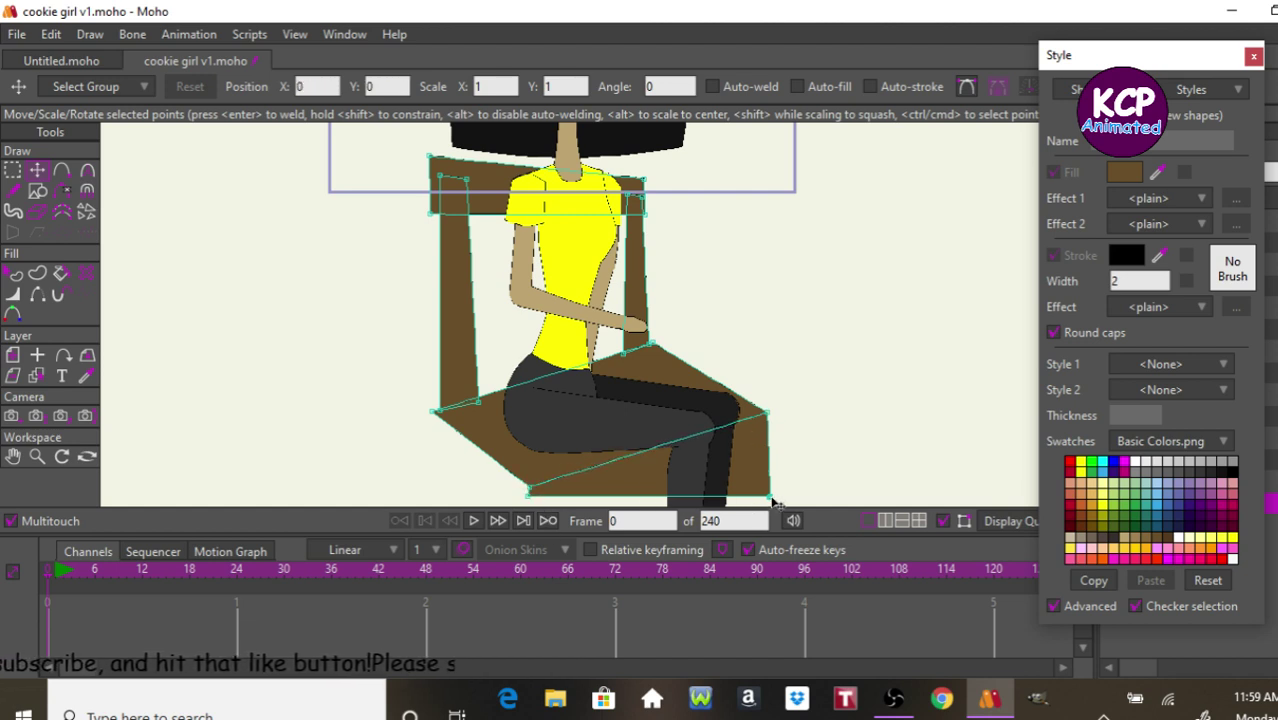
{"action": "left_click_drag", "start_coordinate": [771, 500], "coordinate": [771, 444]}
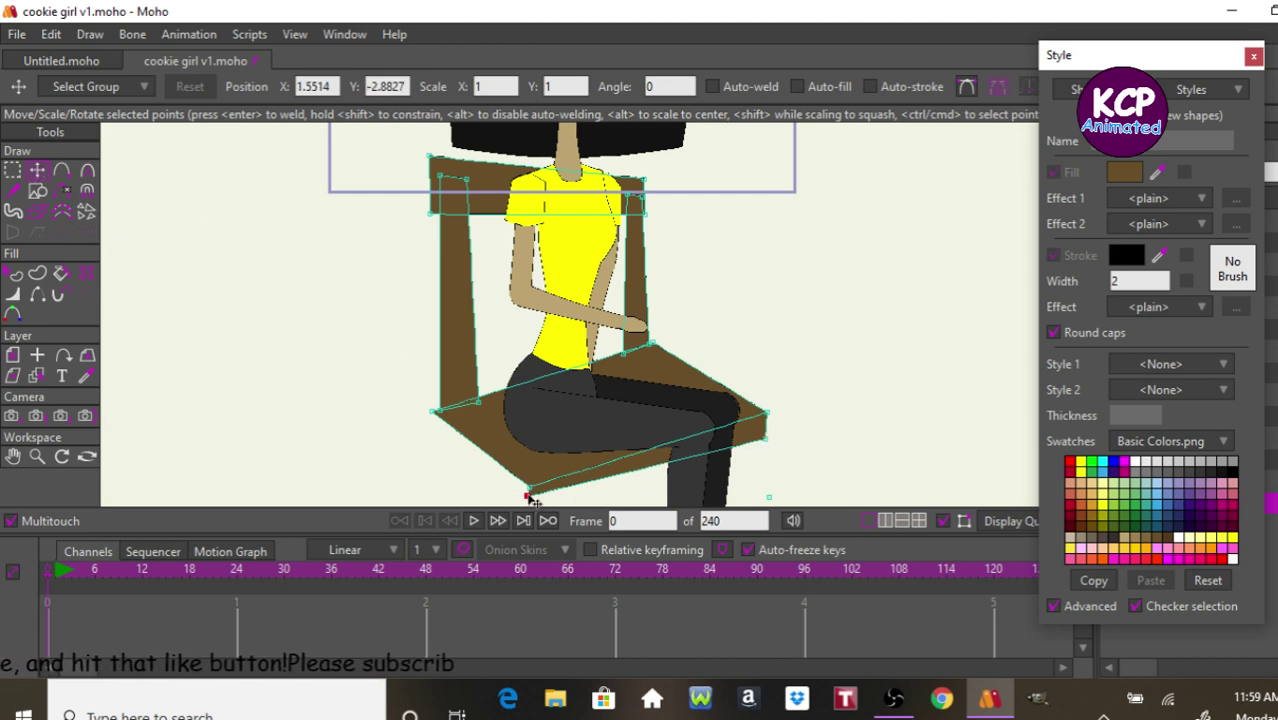
{"action": "left_click_drag", "start_coordinate": [528, 496], "coordinate": [534, 504]}
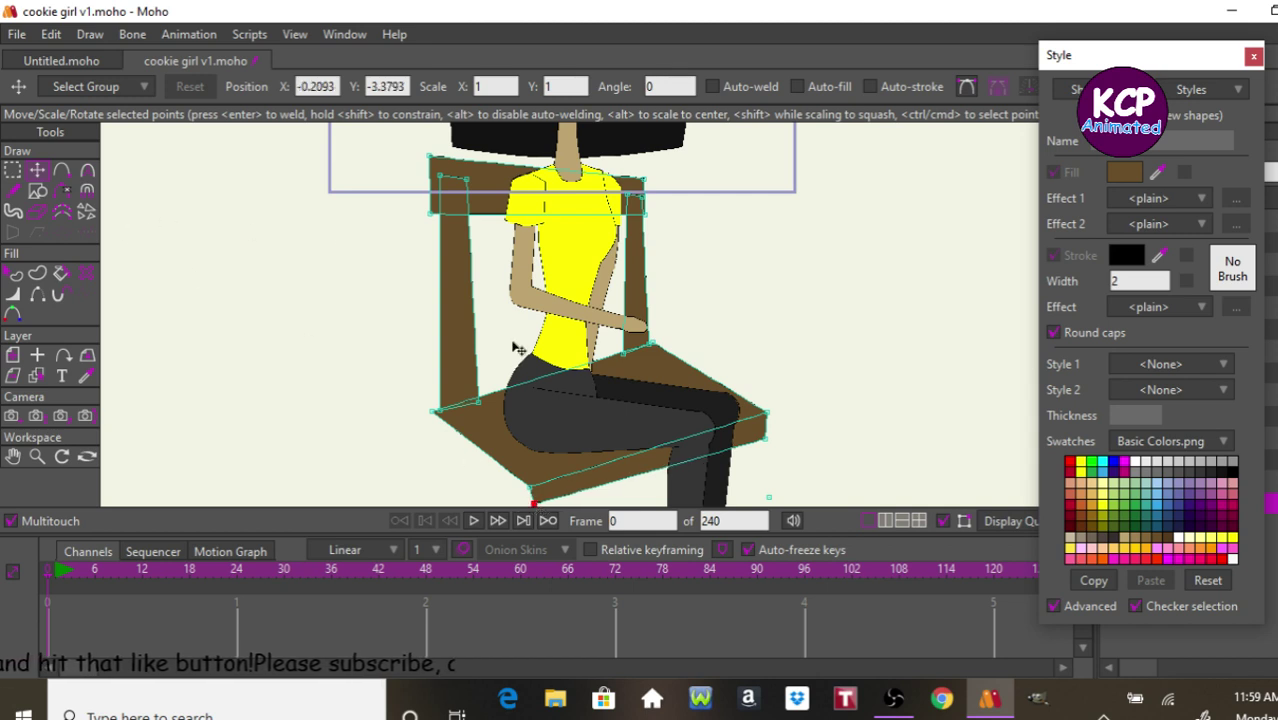
Draw a brown rectangle behind the chair, pull its outer lower corner inward, and move the whole shape beside the seat's side edge.
{"action": "left_click", "coordinate": [45, 191]}
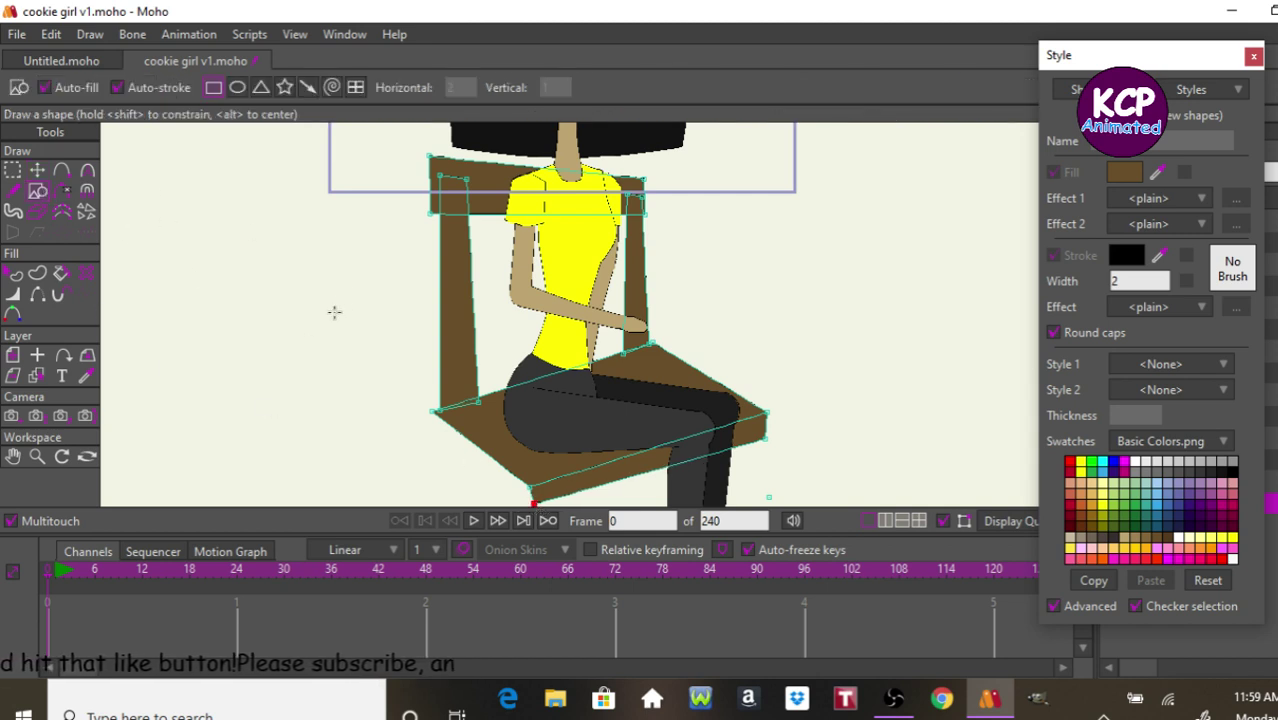
{"action": "mouse_move", "coordinate": [308, 326]}
{"action": "left_mouse_down"}
{"action": "mouse_move", "coordinate": [430, 410]}
{"action": "mouse_move", "coordinate": [433, 363]}
{"action": "left_mouse_up"}
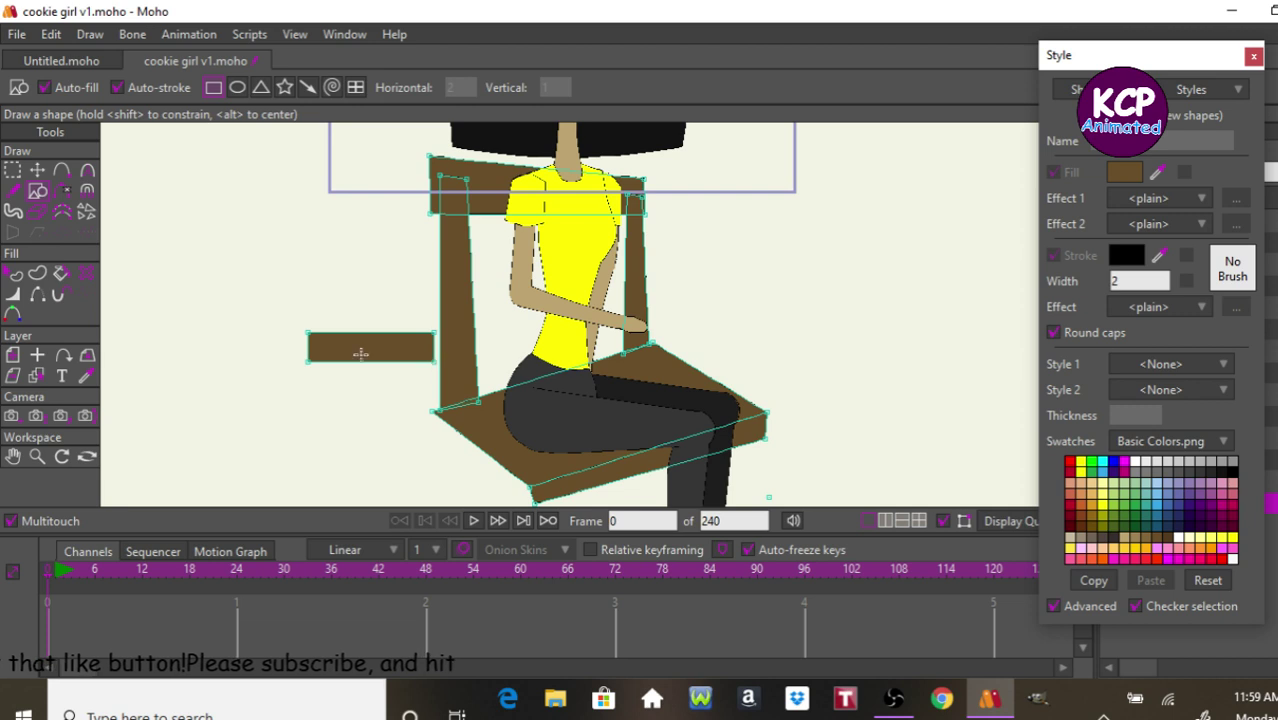
{"action": "left_click", "coordinate": [37, 171]}
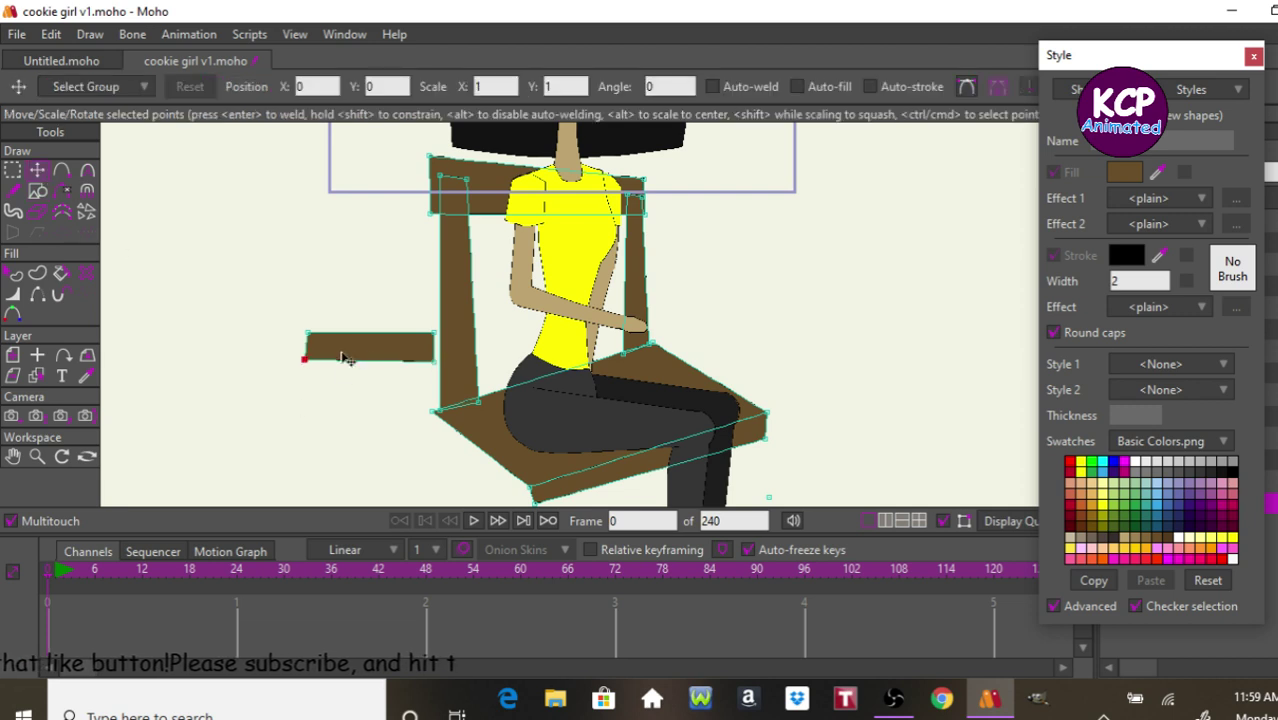
{"action": "left_click_drag", "start_coordinate": [341, 358], "coordinate": [323, 383]}
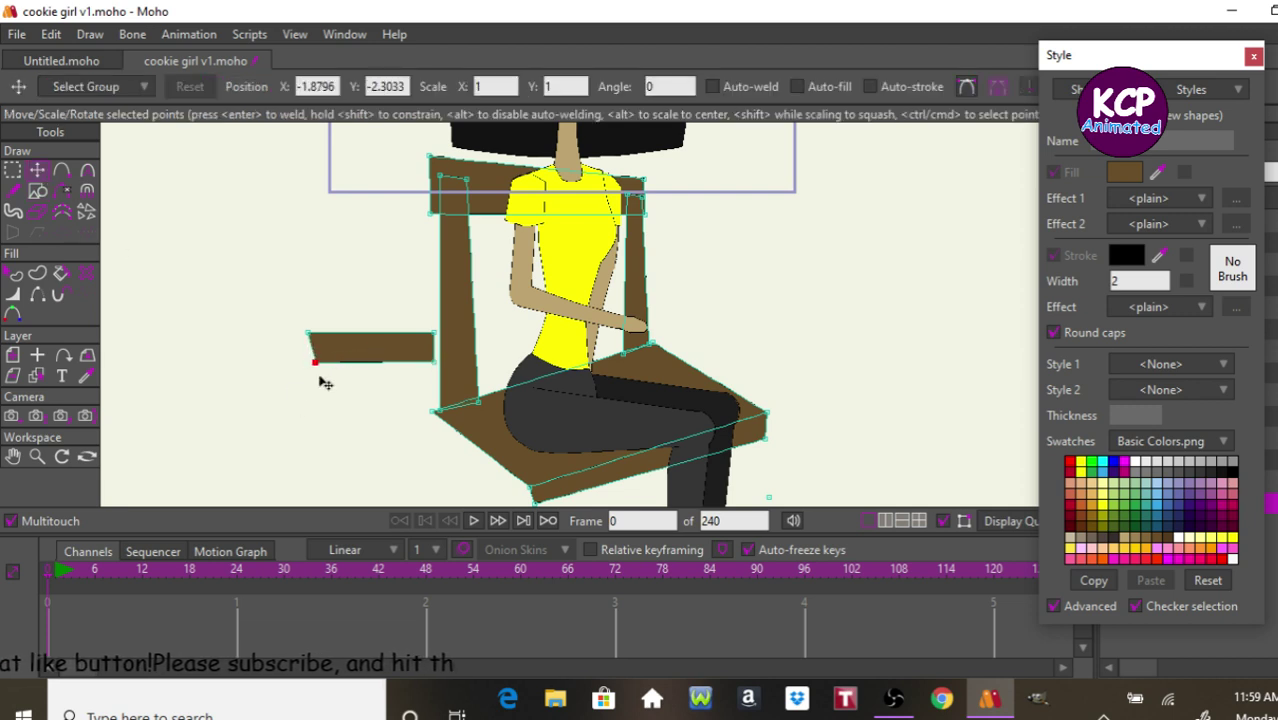
{"action": "left_click", "coordinate": [380, 345]}
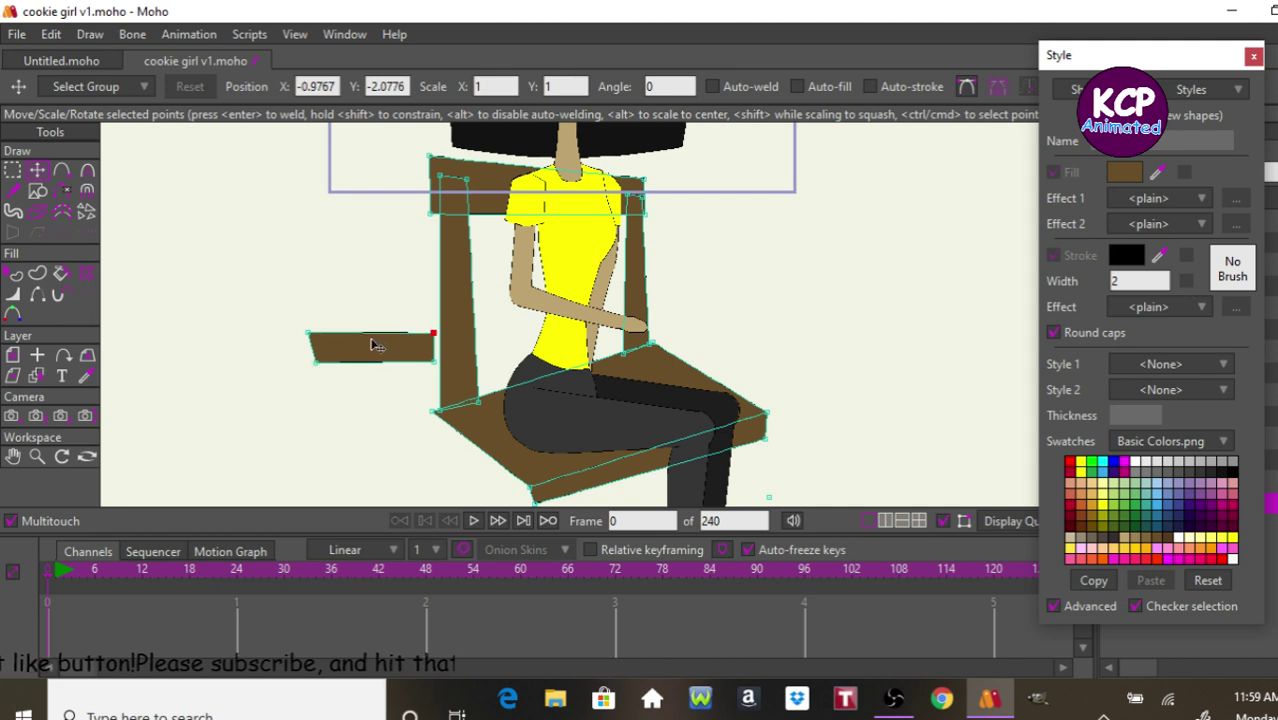
{"action": "double_click", "coordinate": [376, 344]}
{"action": "left_click_drag", "start_coordinate": [371, 445], "coordinate": [425, 510]}
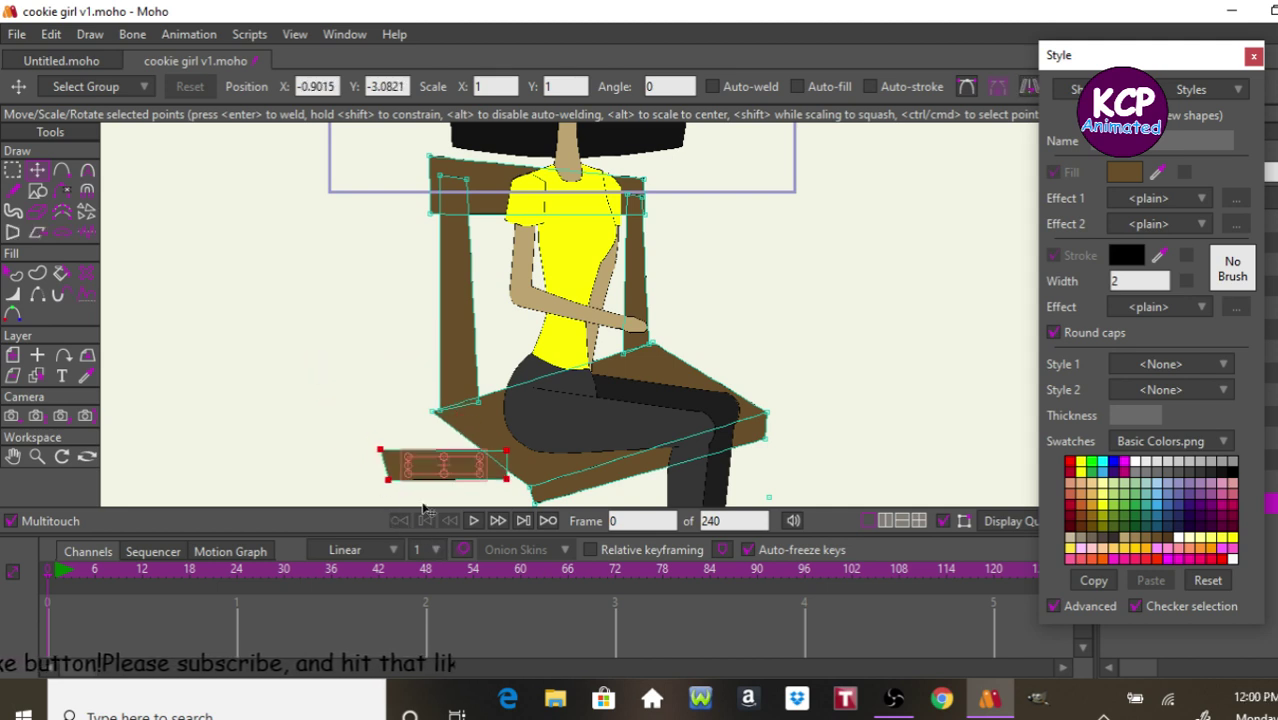
{"action": "scroll", "coordinate": [425, 510], "scroll_direction": "down", "scroll_amount": 1}
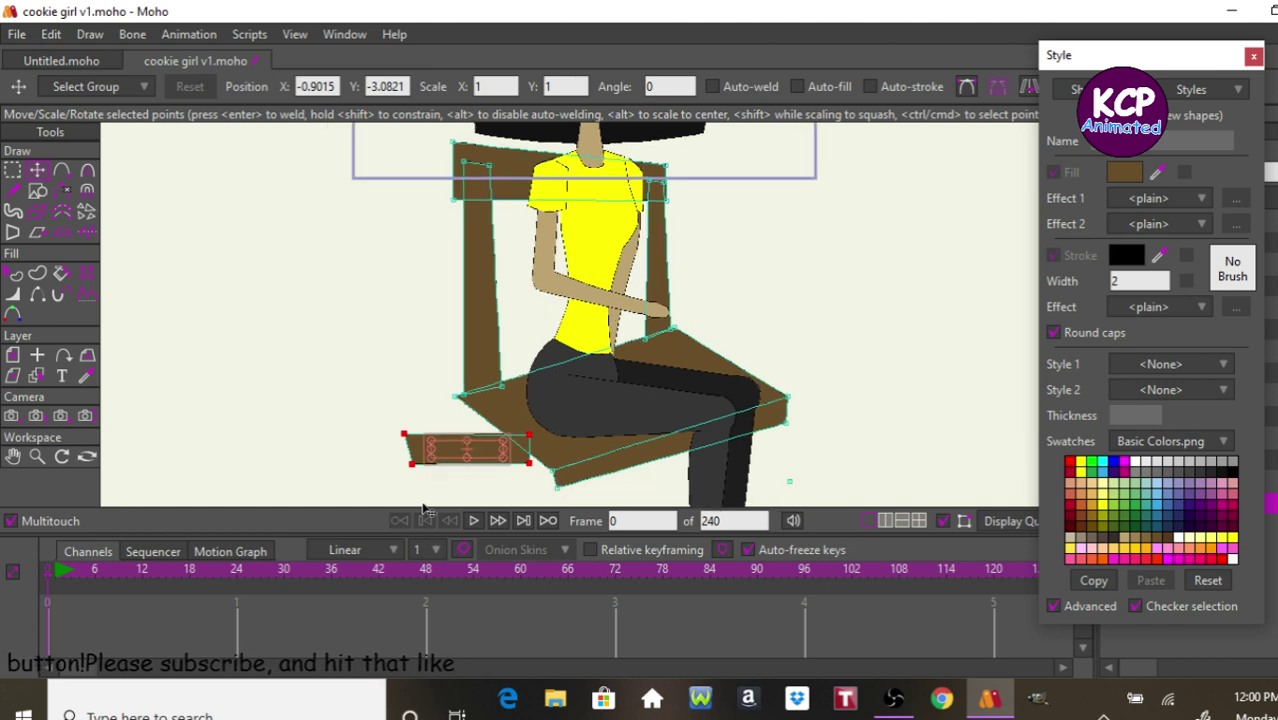
{"action": "left_click", "coordinate": [423, 506]}
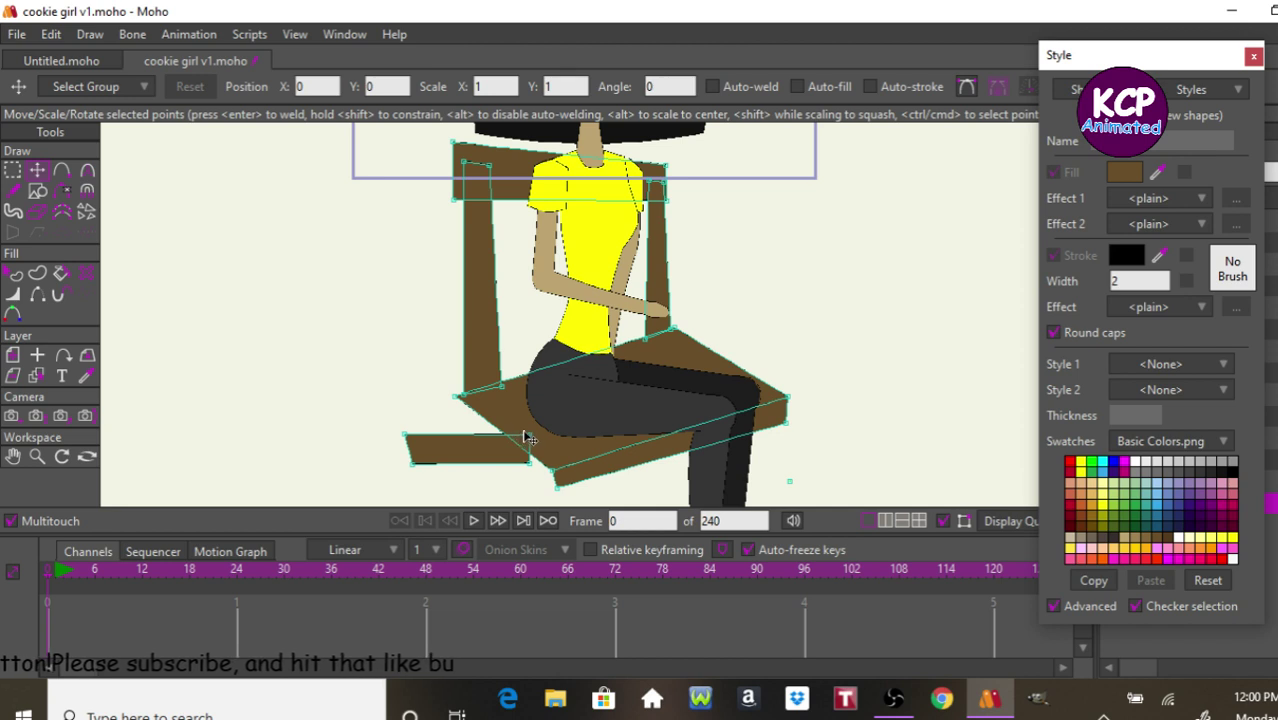
Move the new rectangle's corners onto the seat's side edge and the front face's corner, forming the seat's side face.
{"action": "left_click_drag", "start_coordinate": [526, 437], "coordinate": [542, 491]}
{"action": "key", "text": "ctrl+z"}
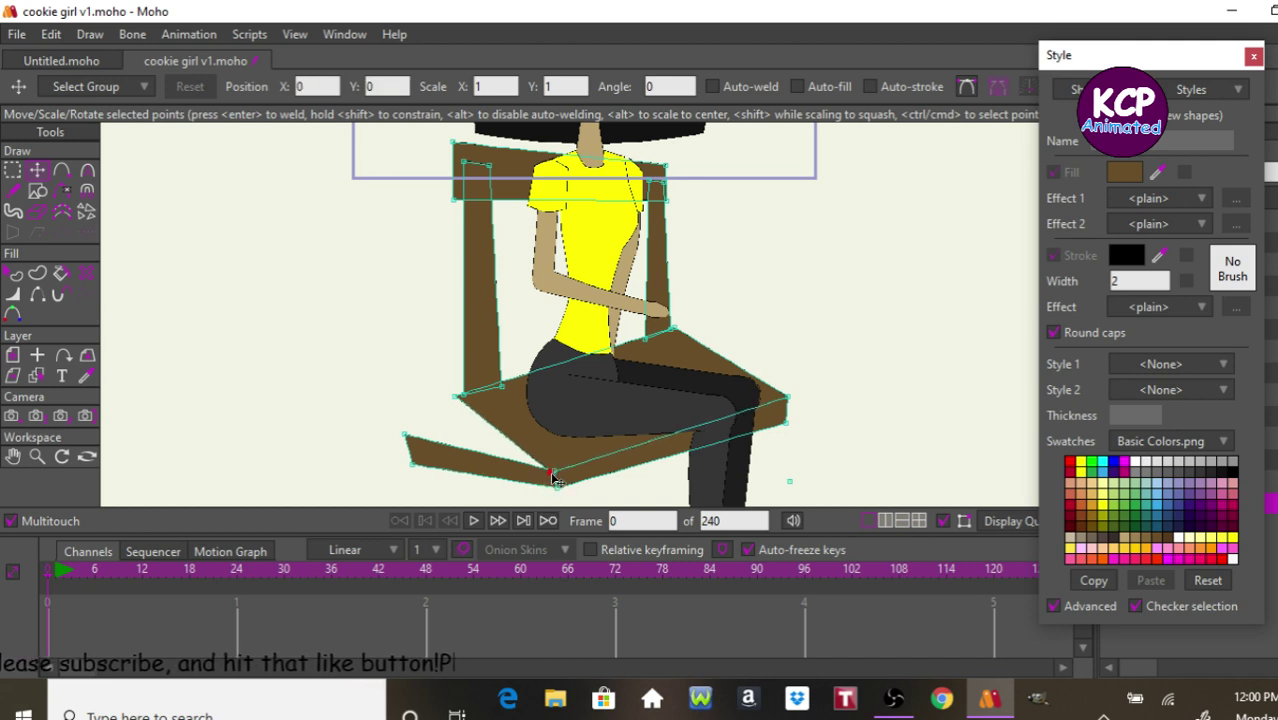
{"action": "left_click_drag", "start_coordinate": [551, 471], "coordinate": [557, 487]}
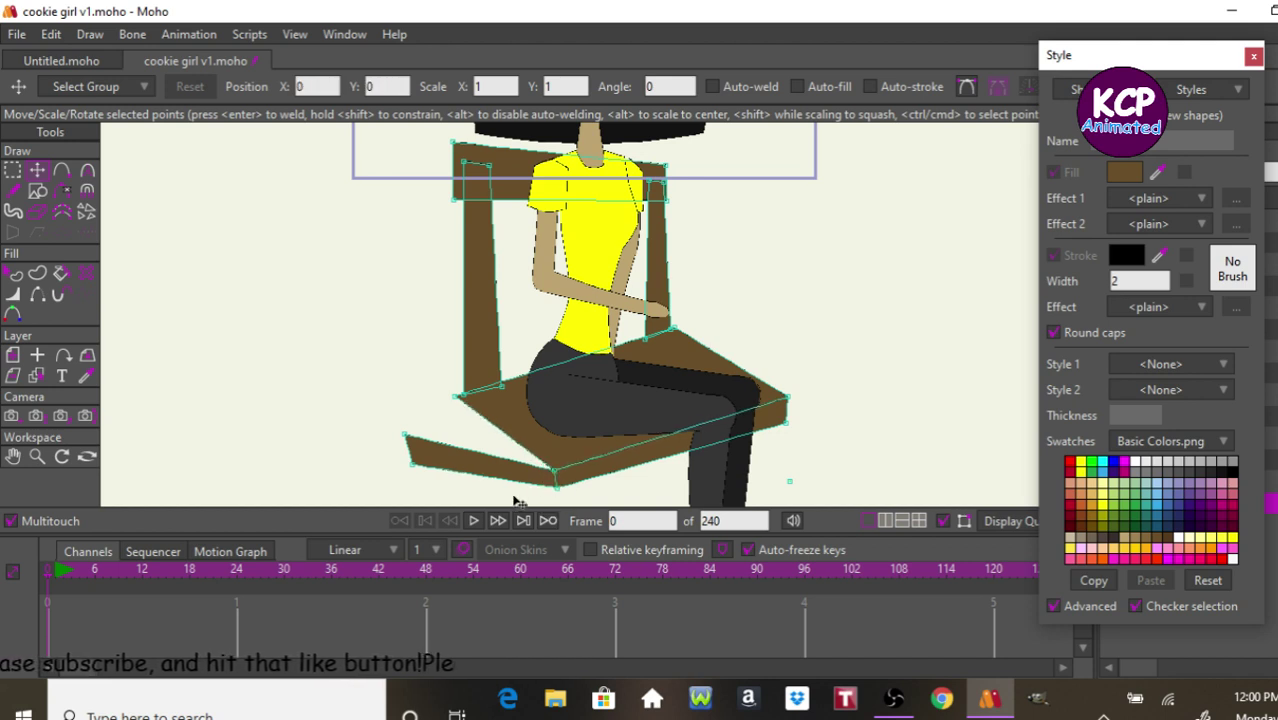
{"action": "left_click_drag", "start_coordinate": [408, 439], "coordinate": [460, 406]}
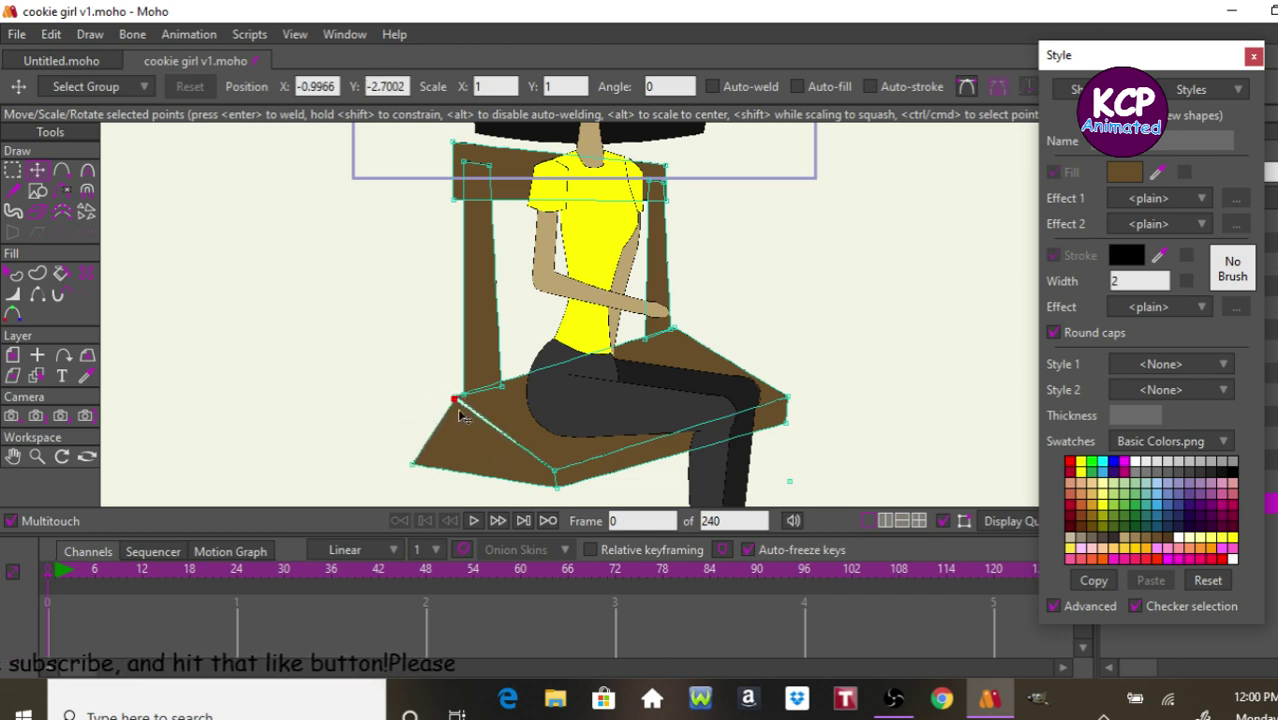
{"action": "key", "text": "Return"}
{"action": "left_click_drag", "start_coordinate": [412, 466], "coordinate": [463, 436]}
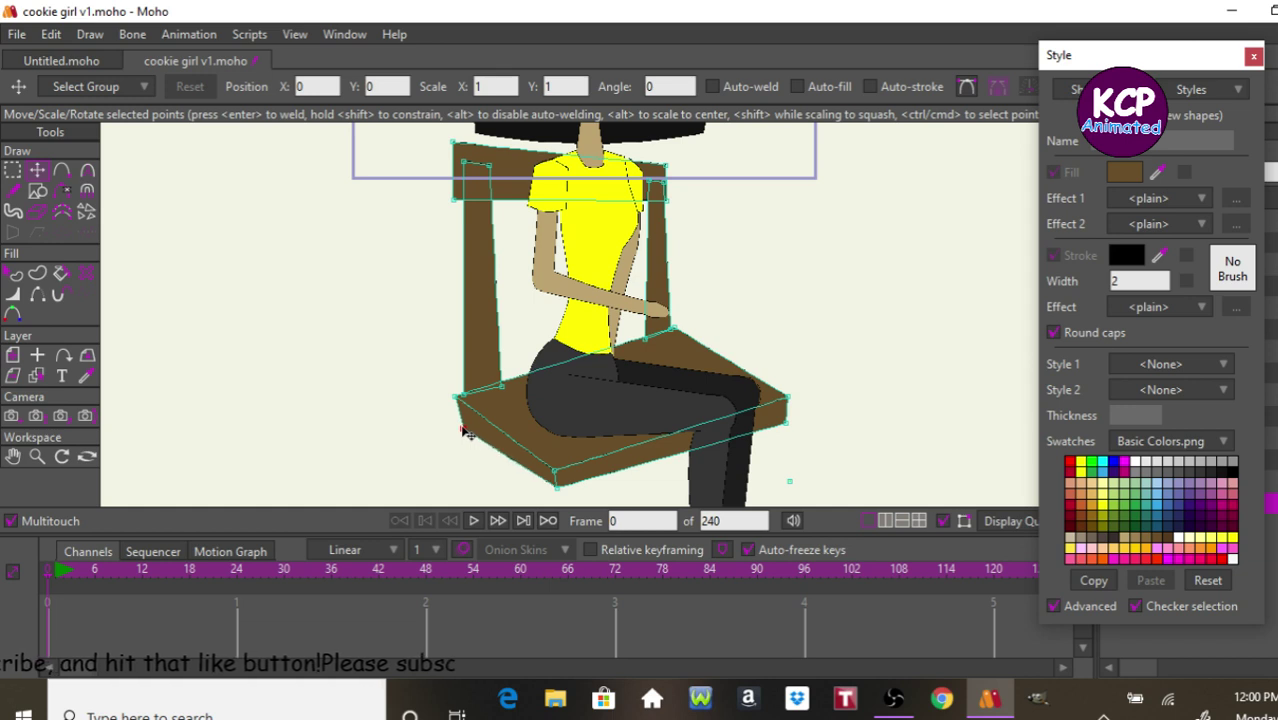
{"action": "left_click", "coordinate": [463, 430]}
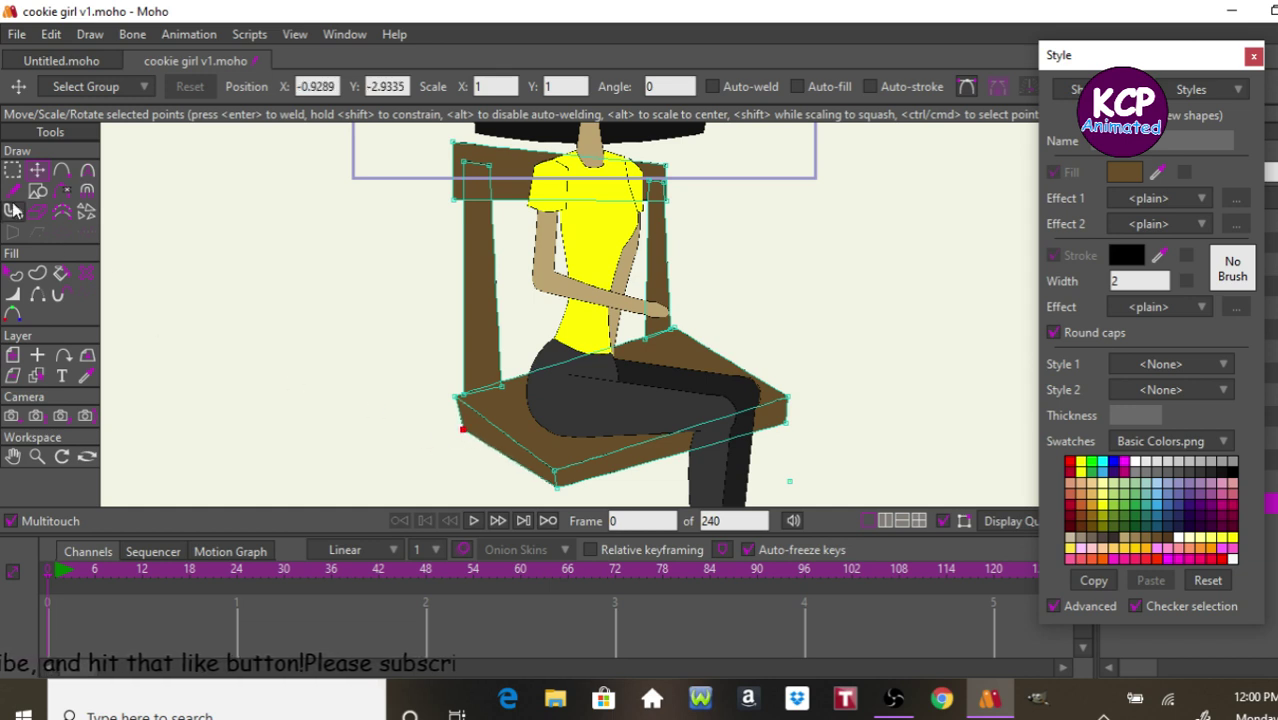
{"action": "left_click", "coordinate": [14, 274]}
{"action": "left_click", "coordinate": [508, 170]}
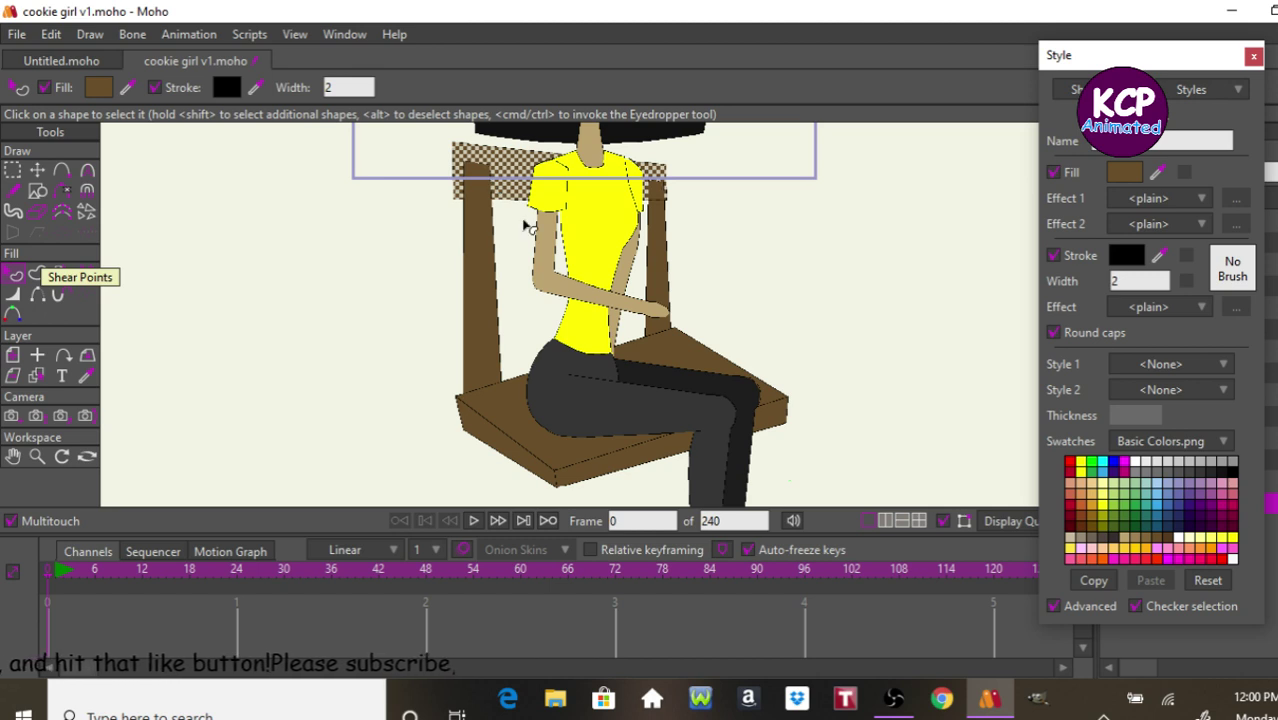
{"action": "left_click", "coordinate": [524, 226]}
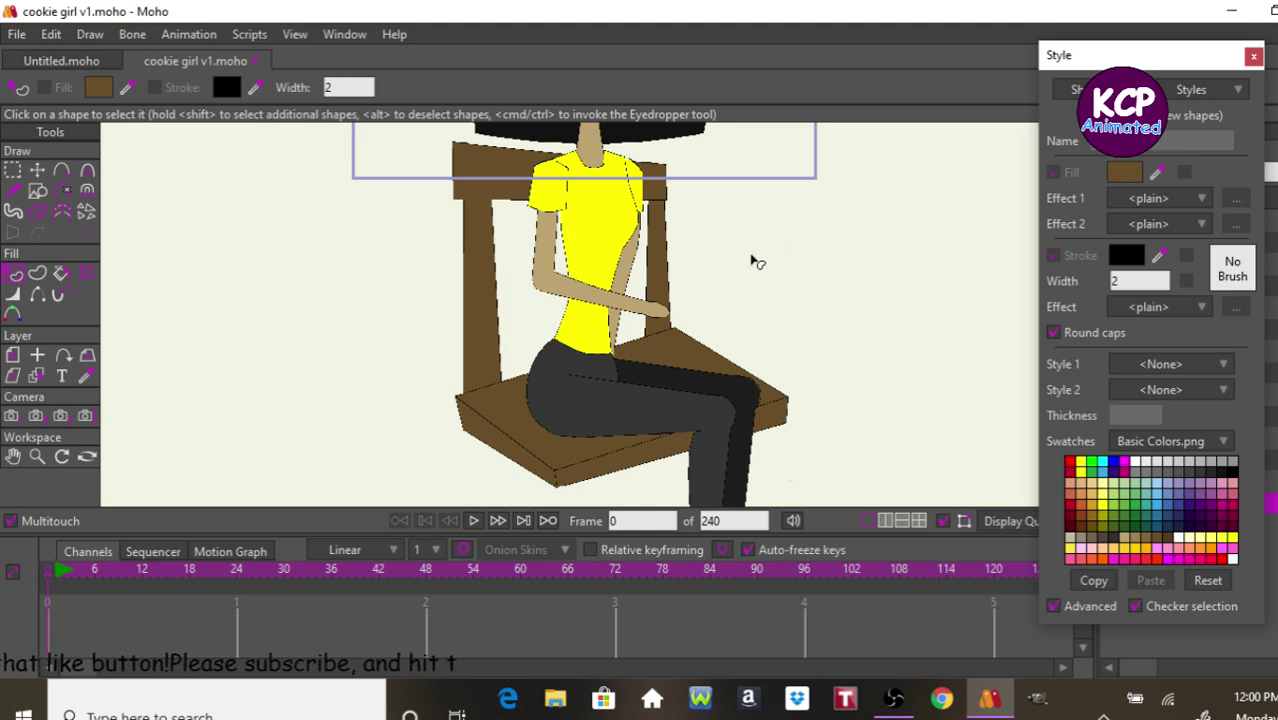
Draw a tall brown rectangle as a chair leg below the seat's front corner, narrow it, and nudge it to line up with the corner.
{"action": "left_click", "coordinate": [37, 190]}
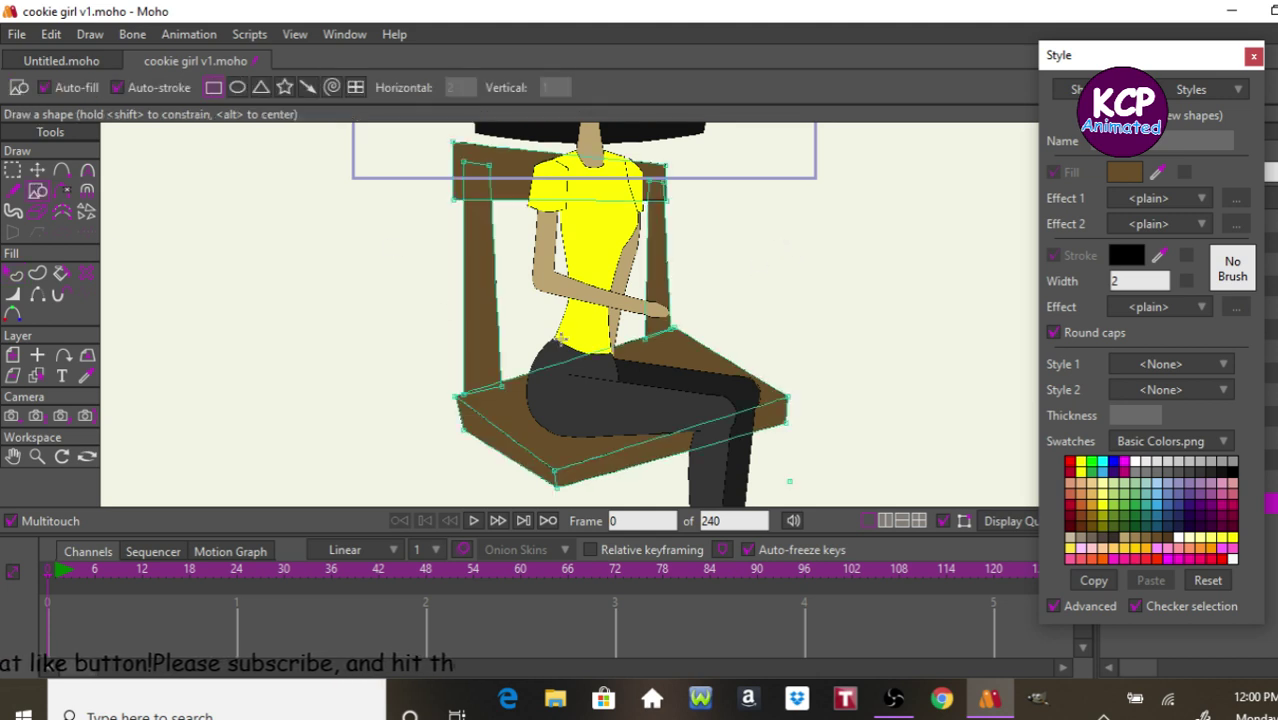
{"action": "mouse_move", "coordinate": [540, 436]}
{"action": "left_mouse_down"}
{"action": "mouse_move", "coordinate": [600, 558]}
{"action": "mouse_move", "coordinate": [588, 613]}
{"action": "mouse_move", "coordinate": [584, 571]}
{"action": "left_mouse_up"}
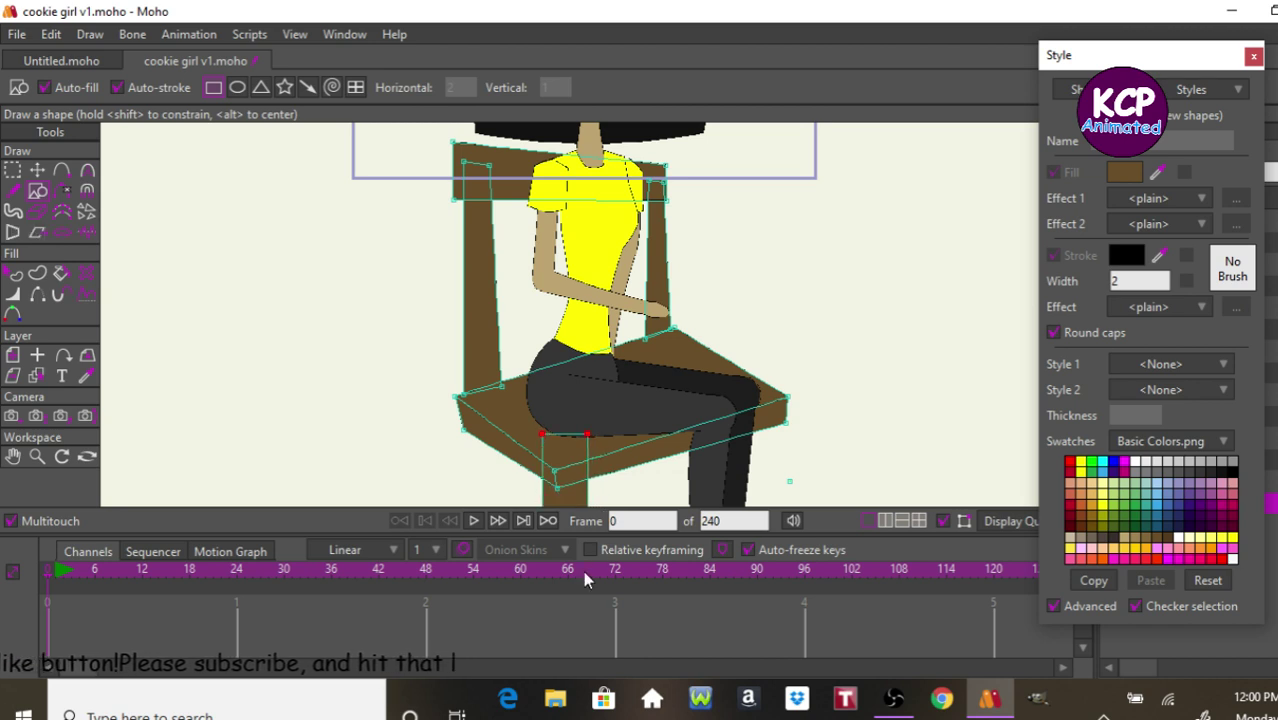
{"action": "key", "text": "minus"}
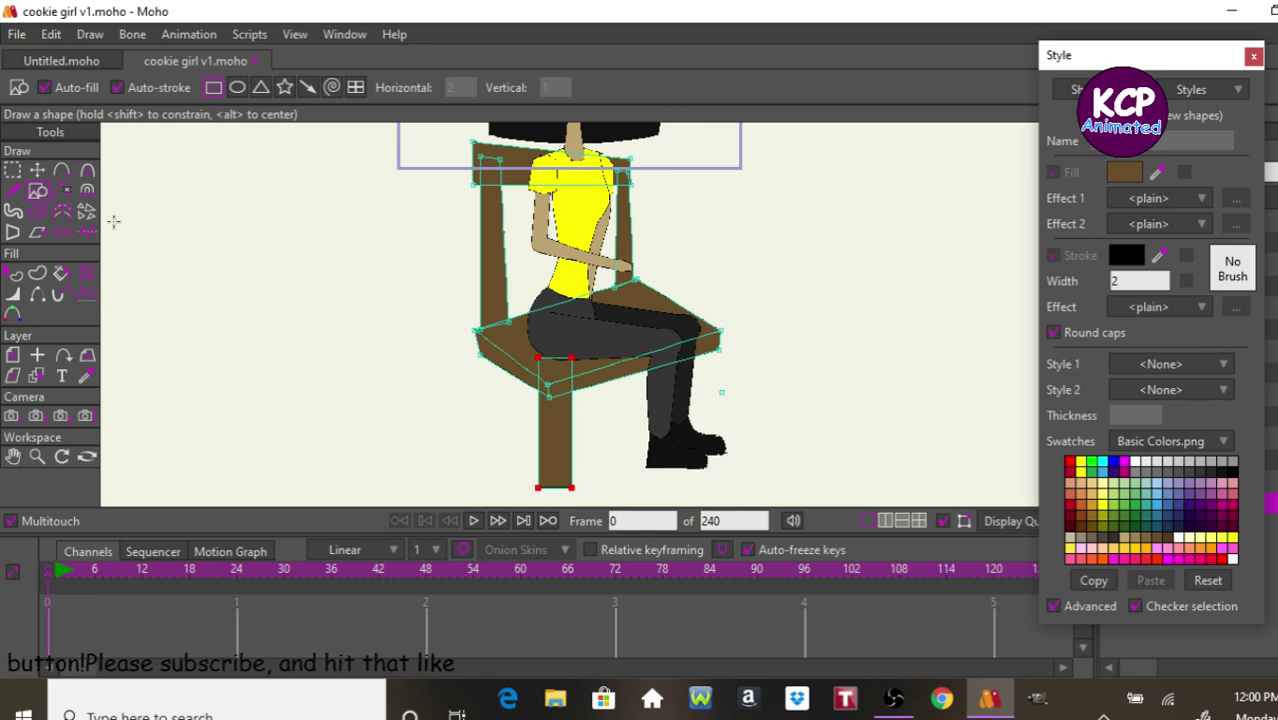
{"action": "left_click", "coordinate": [40, 172]}
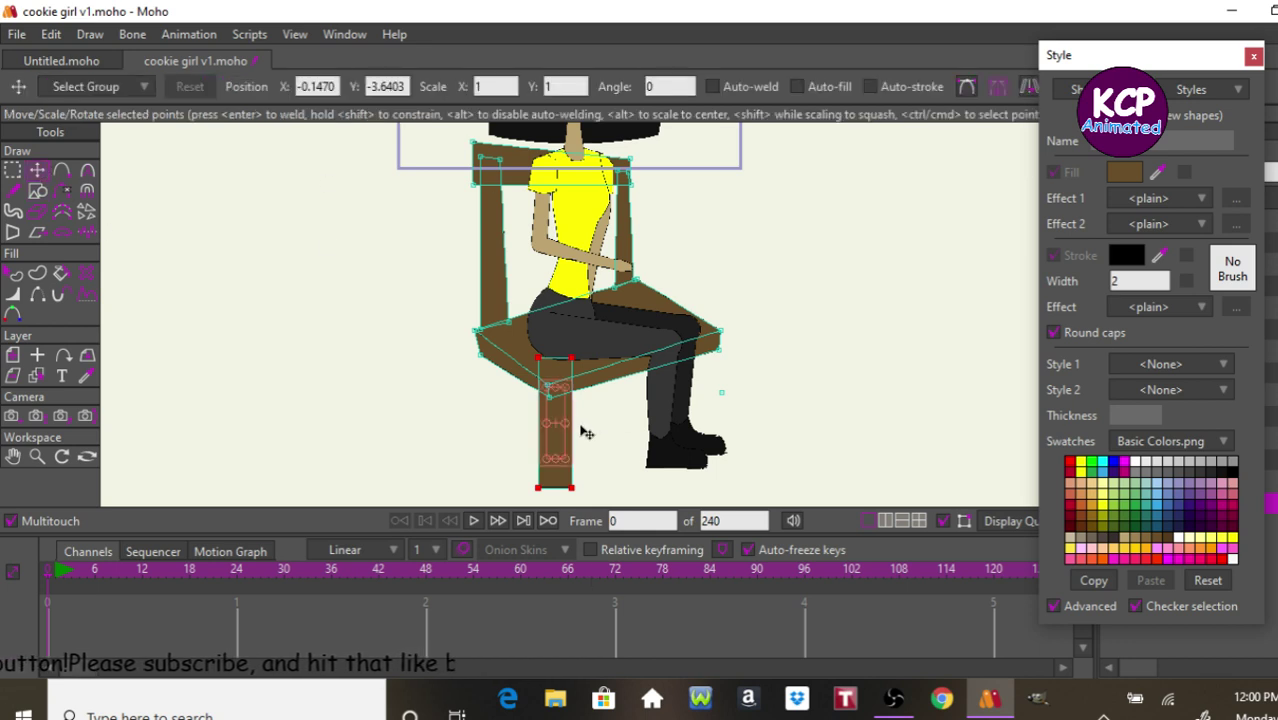
{"action": "left_click_drag", "start_coordinate": [568, 428], "coordinate": [553, 422]}
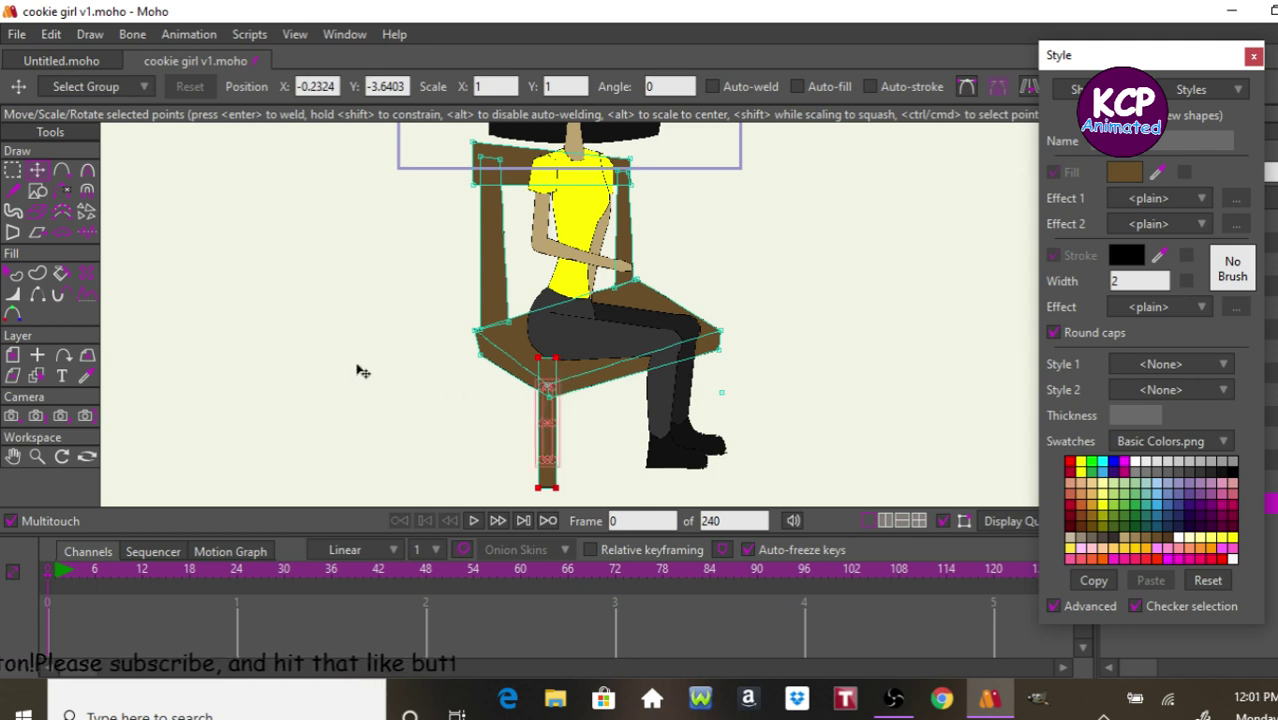
{"action": "key", "text": "Right"}
{"action": "key", "text": "Right"}
{"action": "key", "text": "Right"}
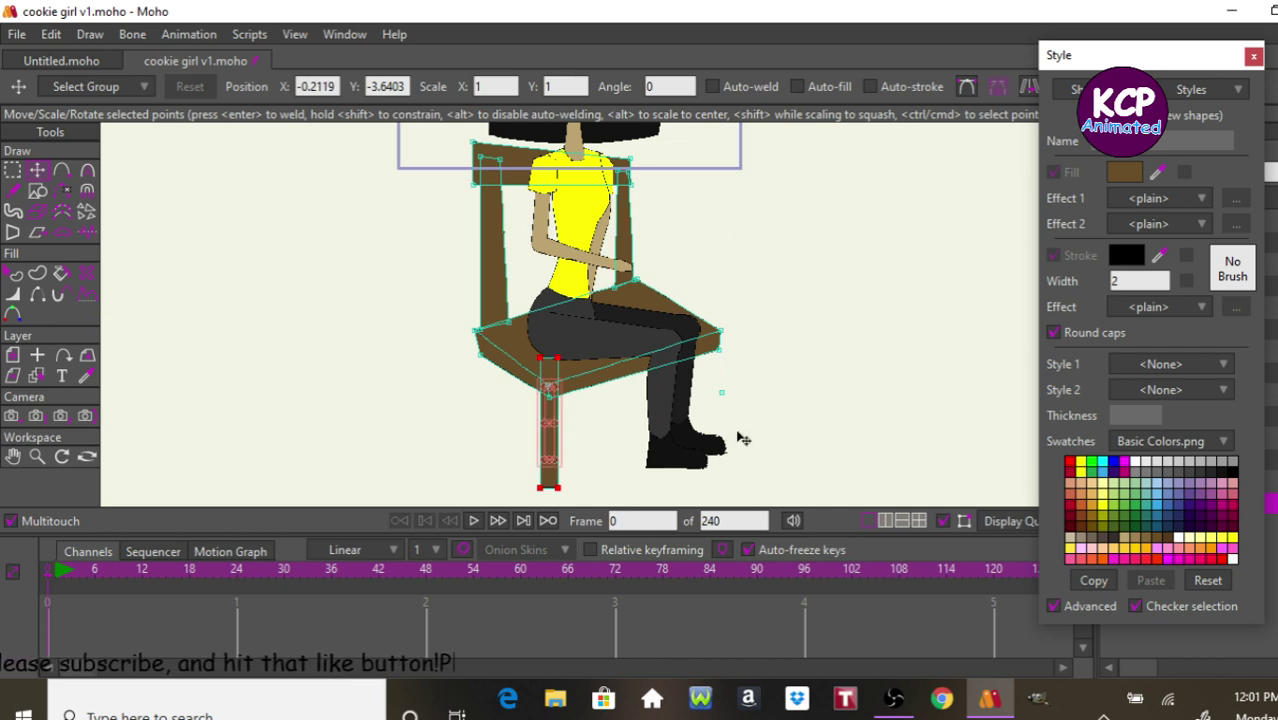
Duplicate the narrow chair leg and move the copy directly beside the original, toward the backrest side of the chair.
{"action": "key", "text": "Left"}
{"action": "key", "text": "Left"}
{"action": "key", "text": "Left"}
{"action": "key", "text": "Left"}
{"action": "key", "text": "Left"}
{"action": "key", "text": "Left"}
{"action": "key", "text": "shift+Left"}
{"action": "key", "text": "shift+Left"}
{"action": "key", "text": "shift+Left"}
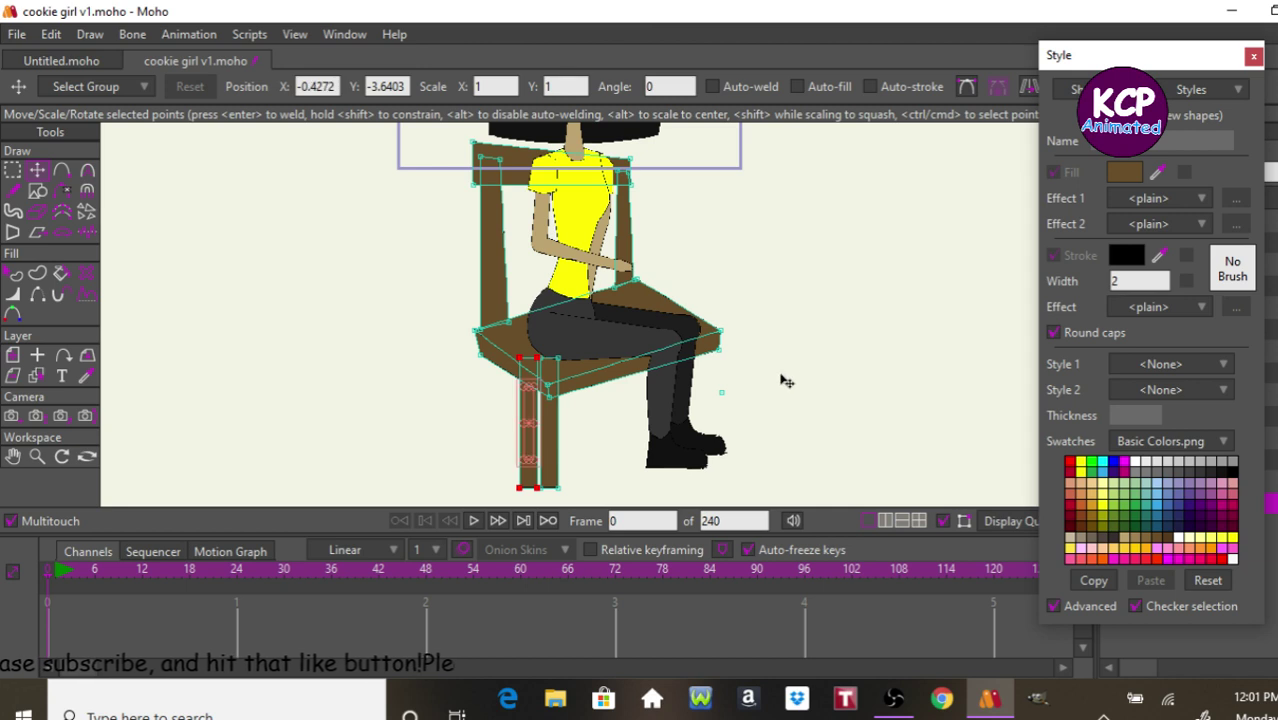
Move the corner points of the two front-leg rectangles together to close the gap between them and slant the leg's top and bottom ends.
{"action": "left_click", "coordinate": [779, 295]}
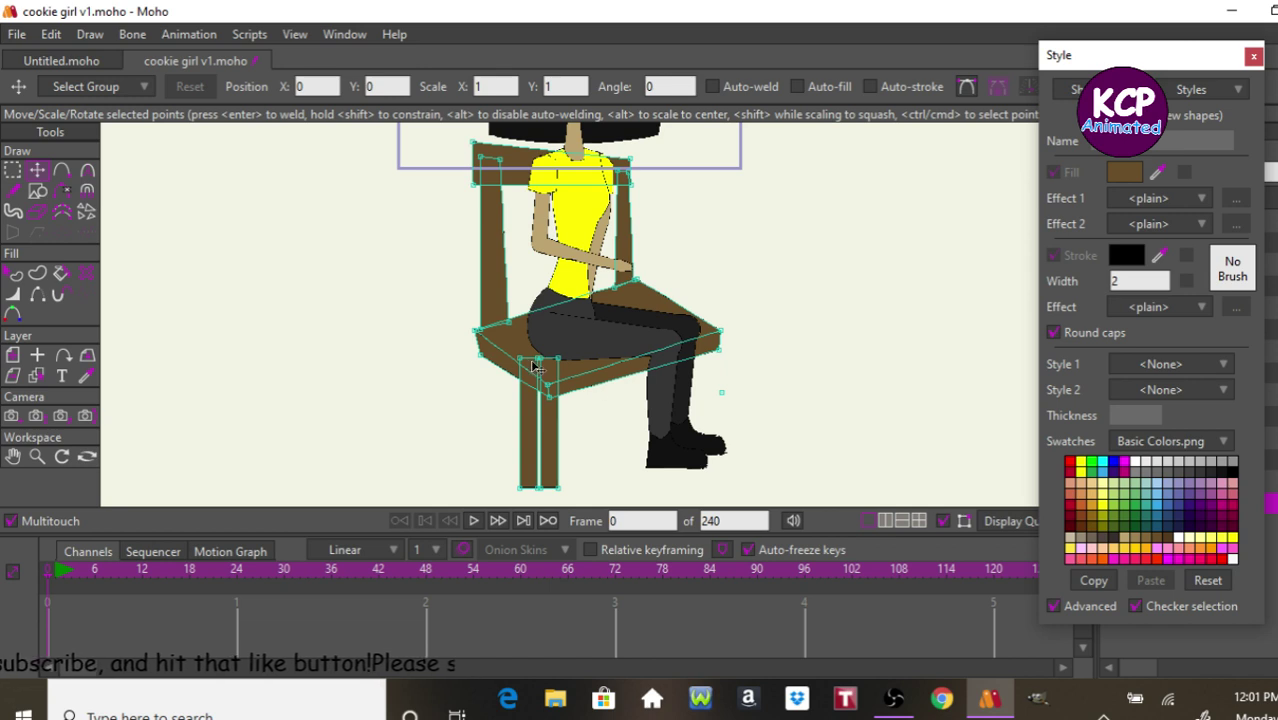
{"action": "left_click_drag", "start_coordinate": [540, 366], "coordinate": [542, 368]}
{"action": "key", "text": "ctrl+z"}
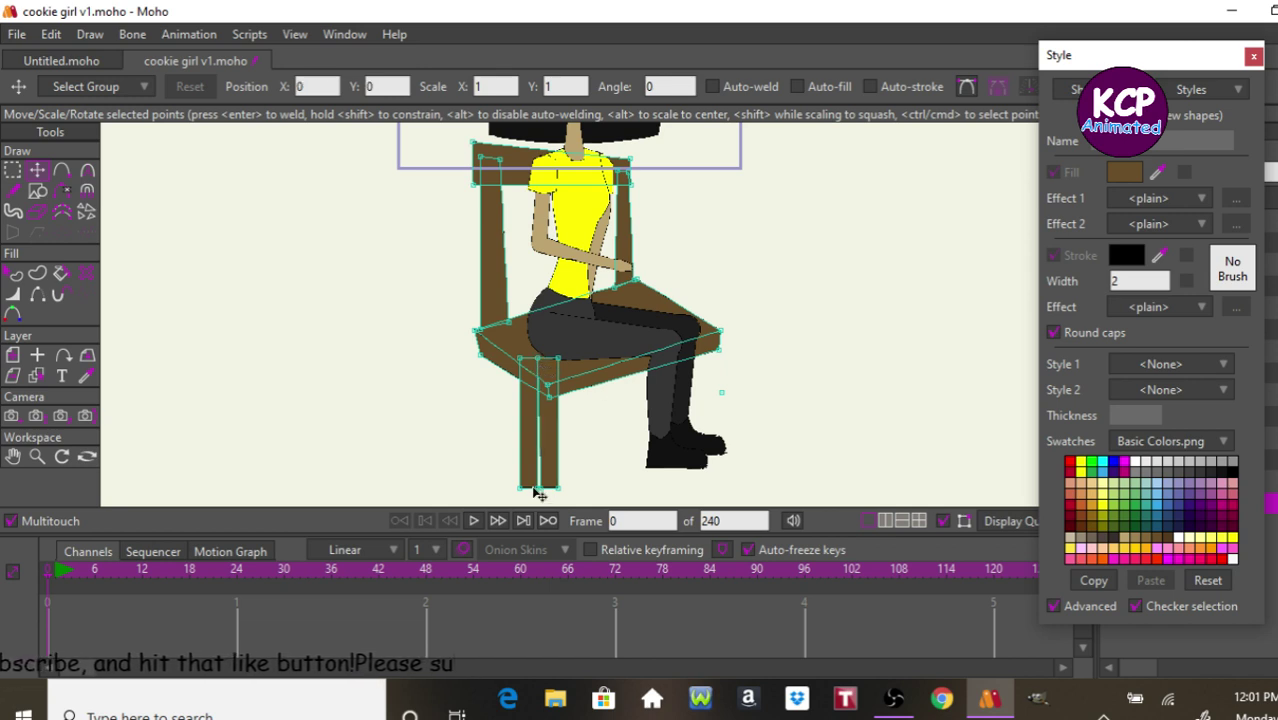
{"action": "left_click_drag", "start_coordinate": [537, 490], "coordinate": [560, 482]}
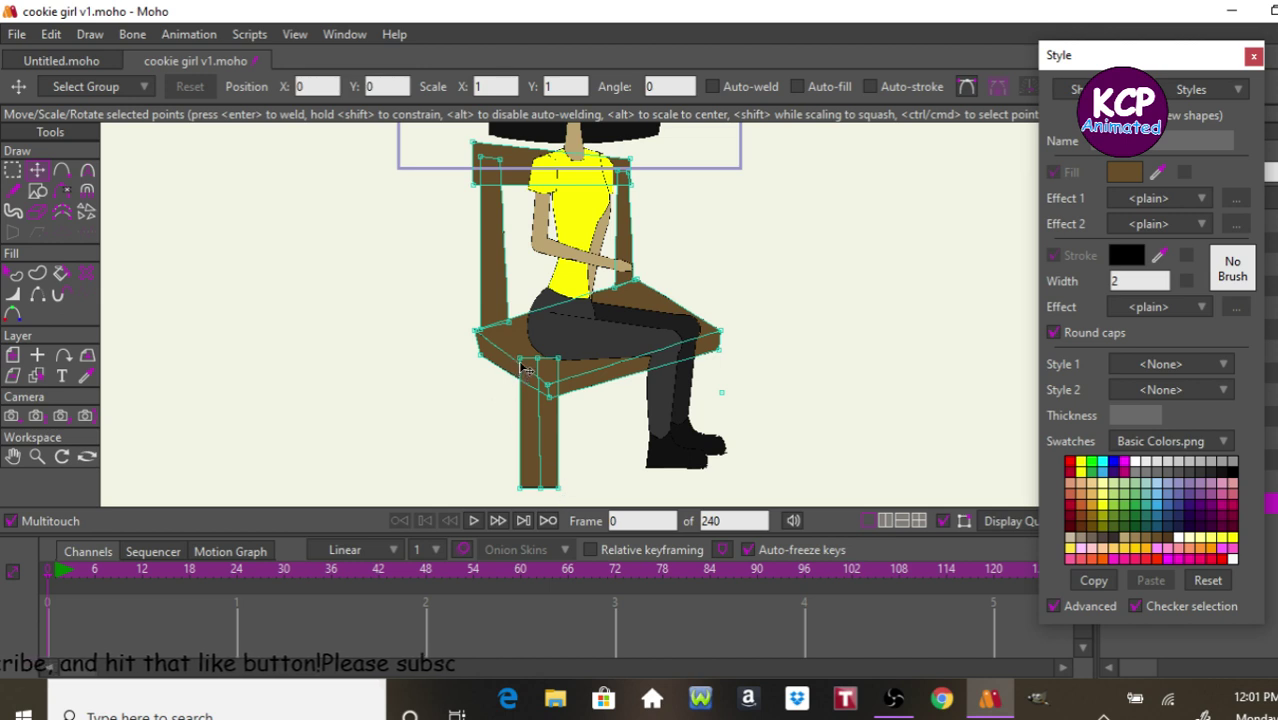
{"action": "left_click_drag", "start_coordinate": [524, 368], "coordinate": [531, 490]}
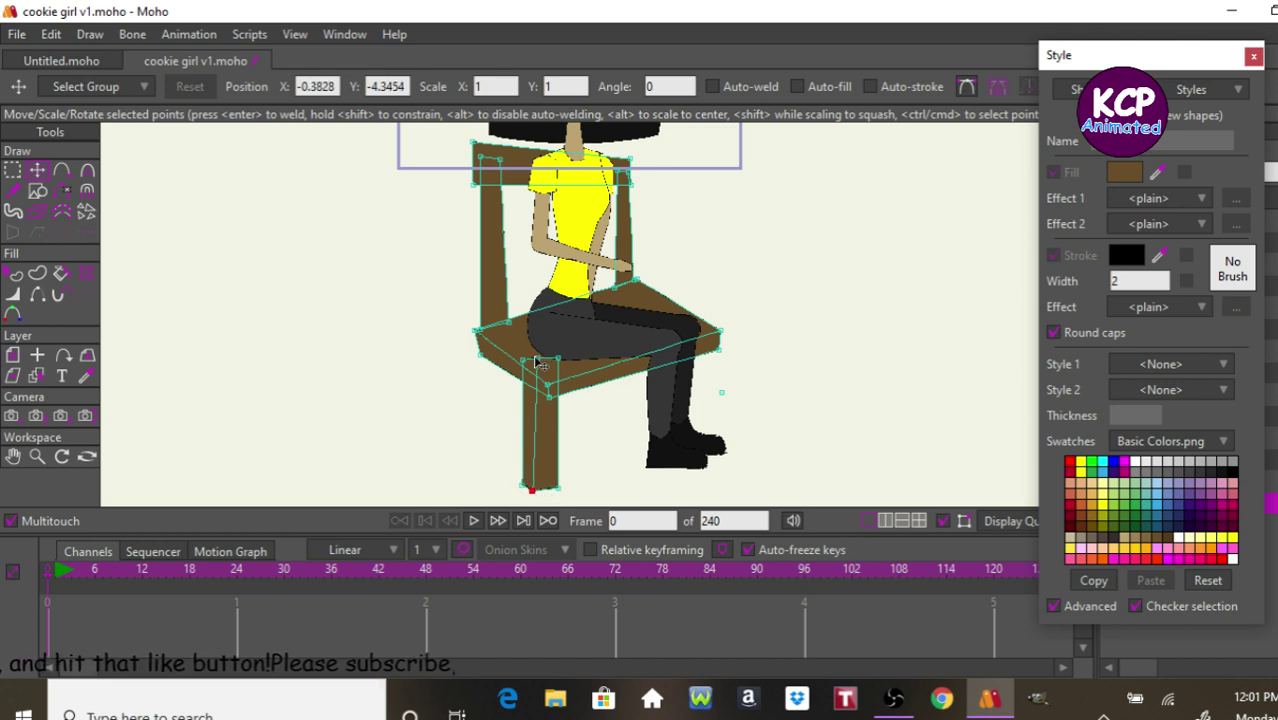
{"action": "left_click", "coordinate": [536, 365]}
{"action": "left_click_drag", "start_coordinate": [536, 368], "coordinate": [578, 370]}
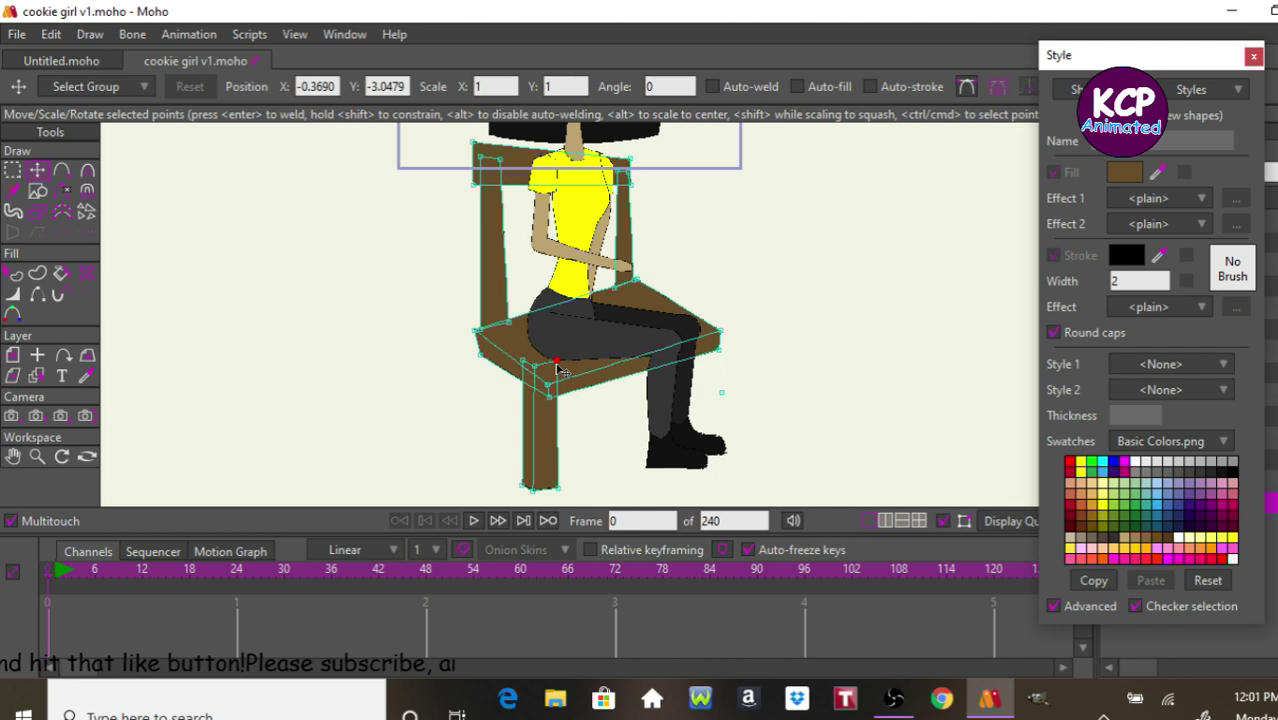
{"action": "left_click", "coordinate": [551, 487]}
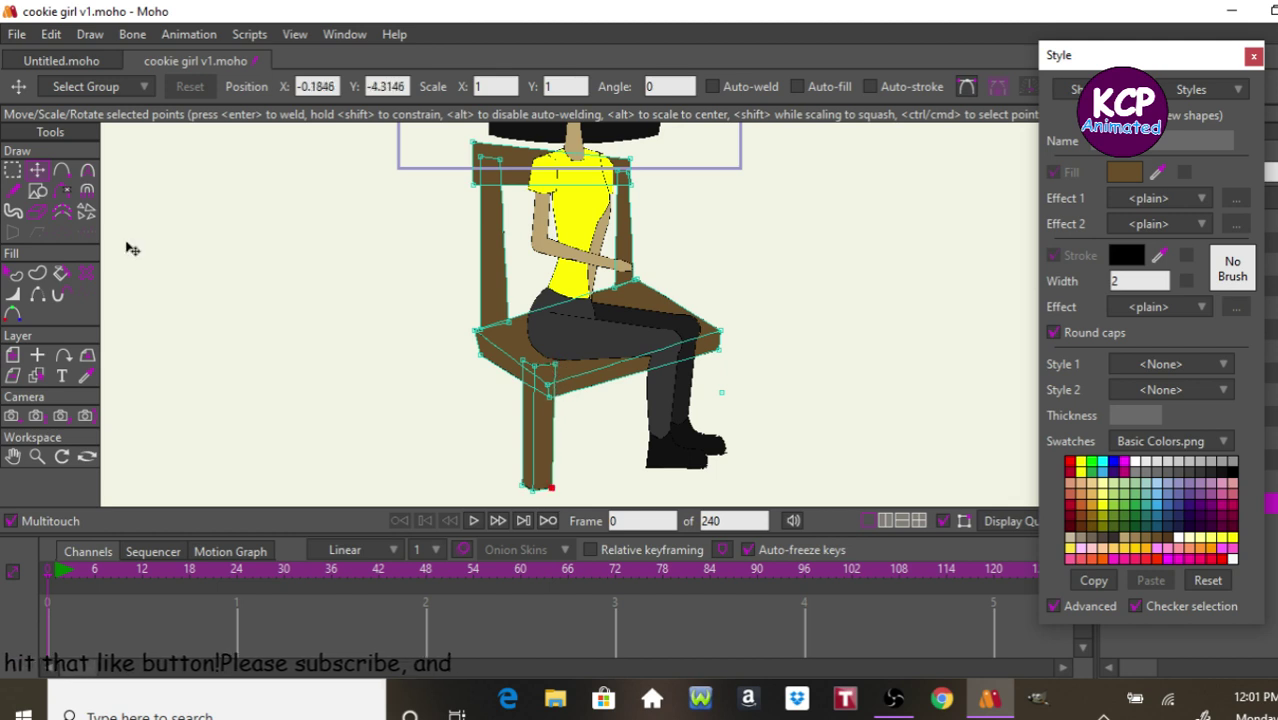
Duplicate both faces of the front leg and place the copy under the seat corner behind the girl's feet.
{"action": "left_click", "coordinate": [13, 172]}
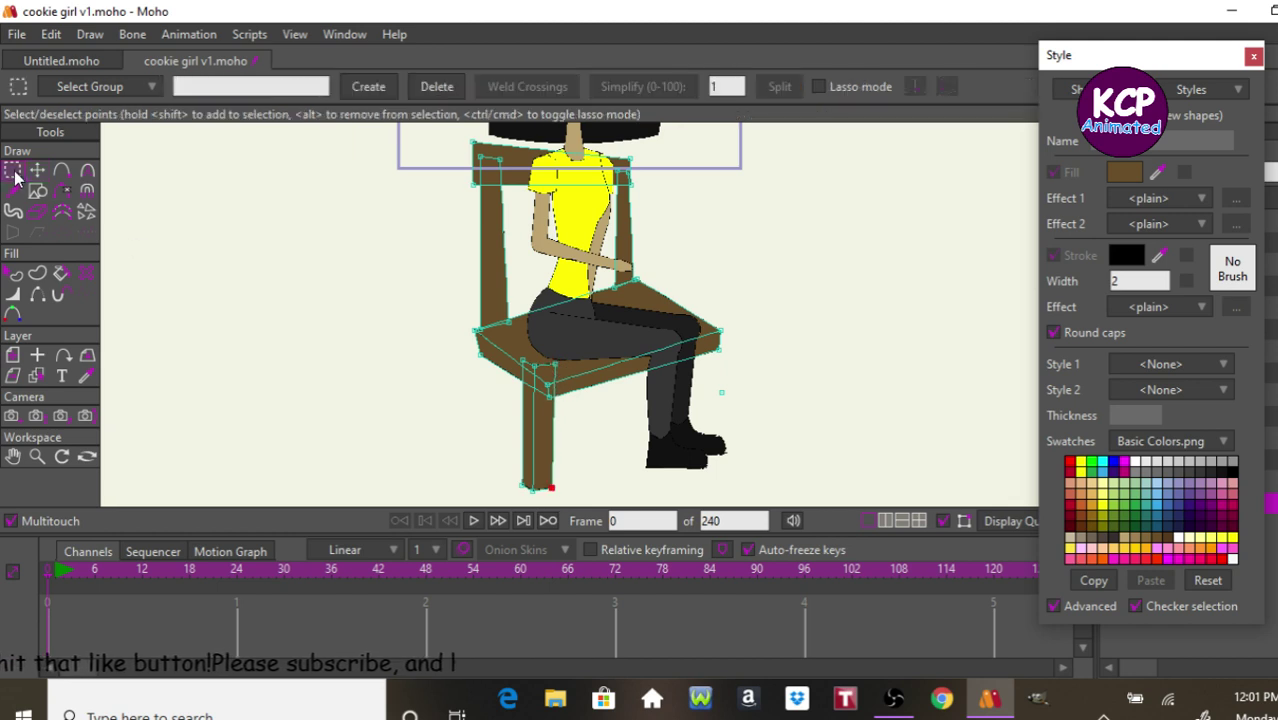
{"action": "double_click", "coordinate": [538, 432]}
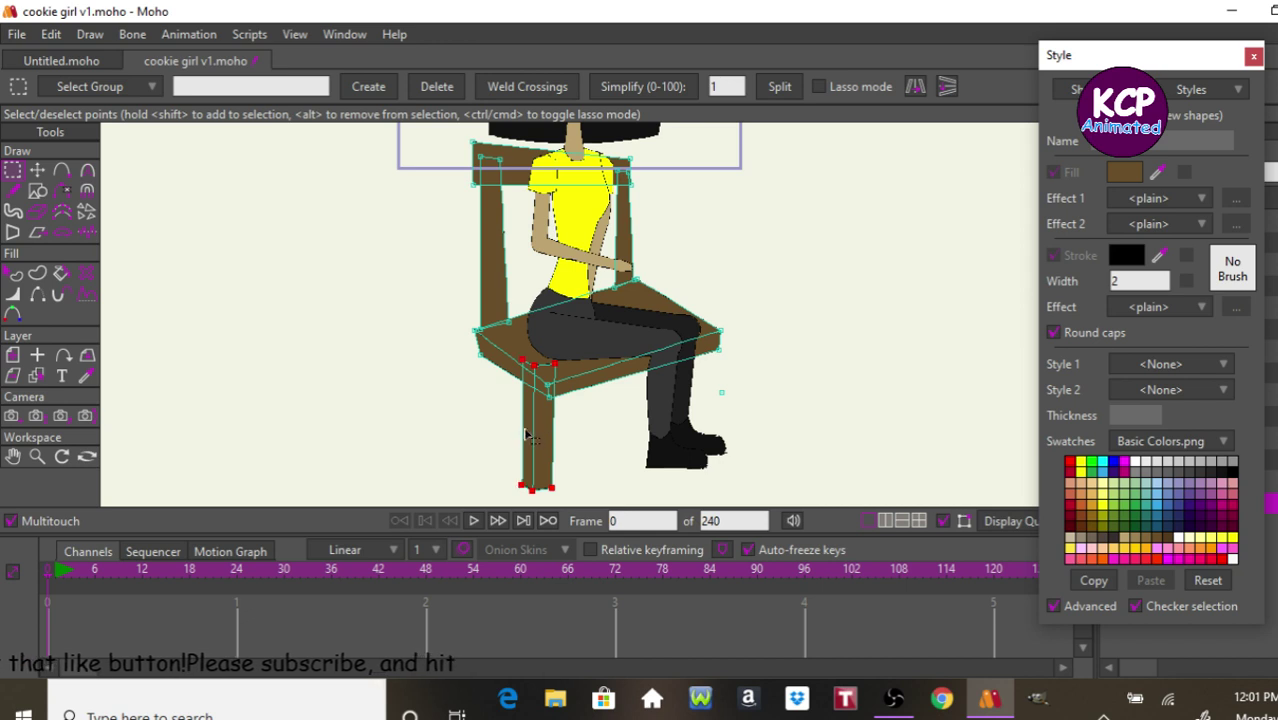
{"action": "key", "text": "t"}
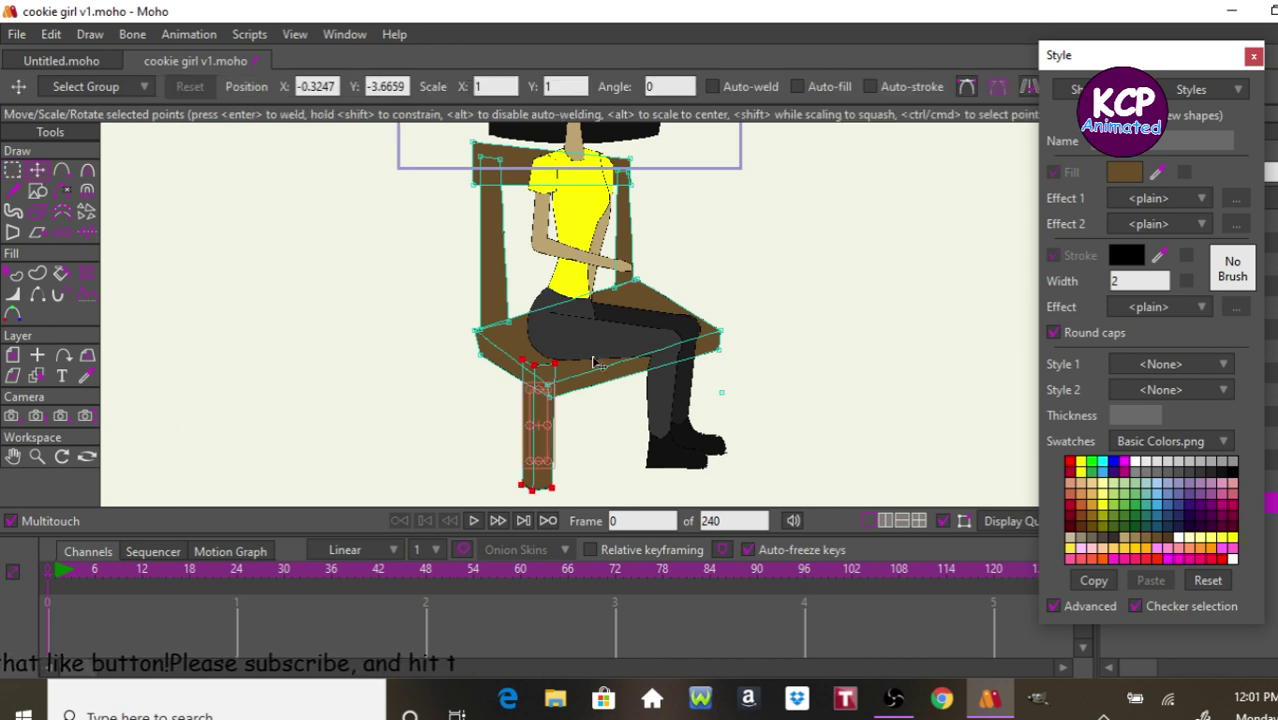
{"action": "left_click", "coordinate": [414, 391]}
{"action": "left_click_drag", "start_coordinate": [740, 330], "coordinate": [660, 485]}
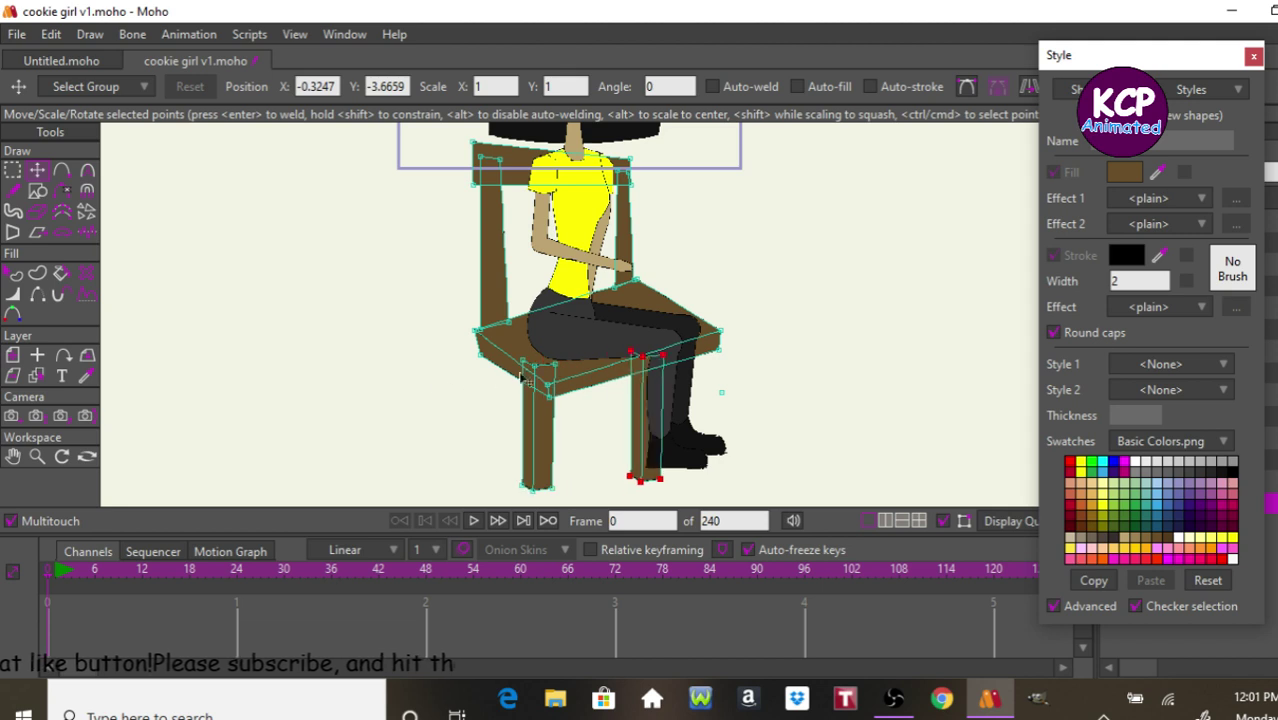
{"action": "left_click_drag", "start_coordinate": [572, 372], "coordinate": [576, 367]}
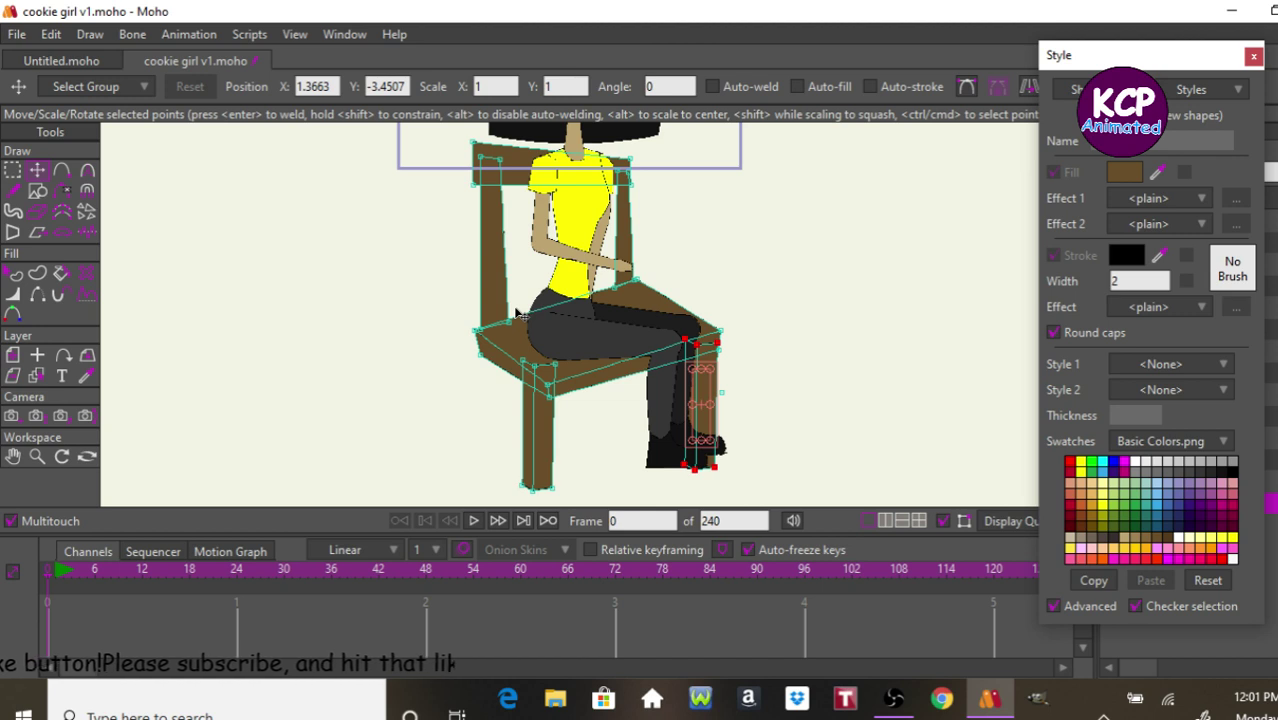
Add another copy of the two-sided leg and place it under the seat's corner on the backrest side.
{"action": "key", "text": "ctrl+z"}
{"action": "key", "text": "ctrl+z"}
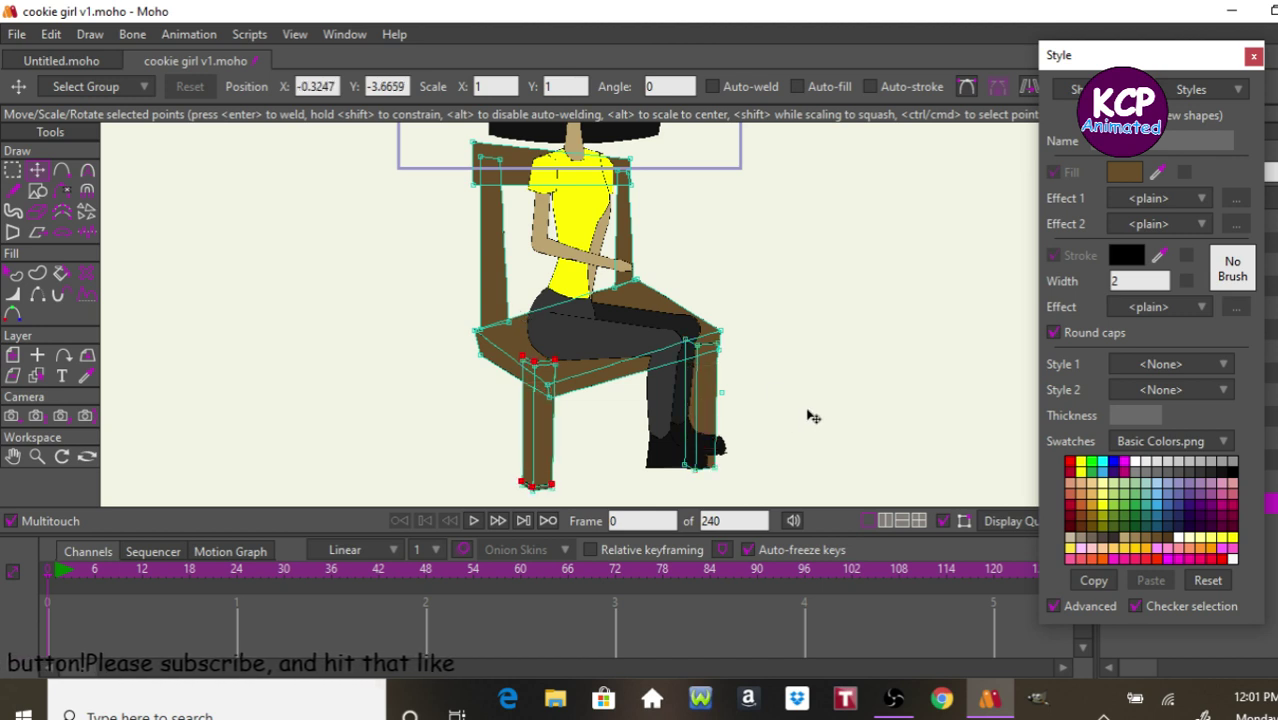
{"action": "left_click_drag", "start_coordinate": [812, 416], "coordinate": [742, 419]}
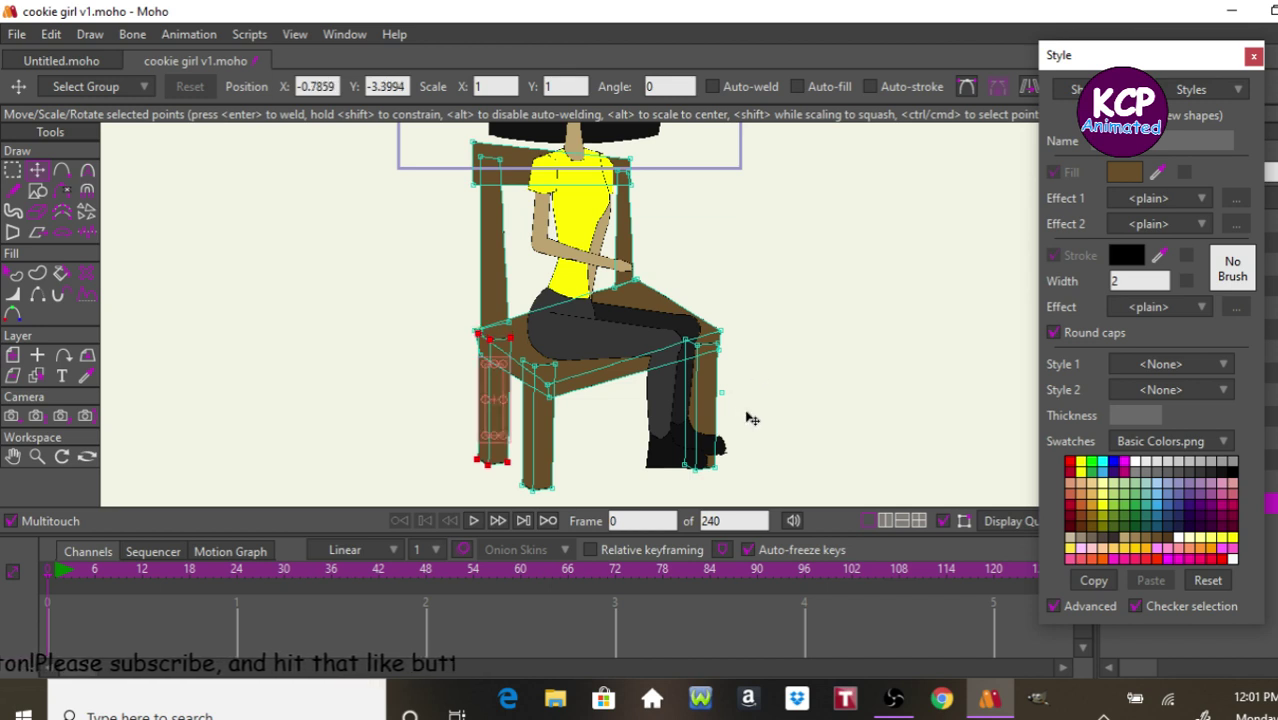
{"action": "left_click", "coordinate": [787, 360]}
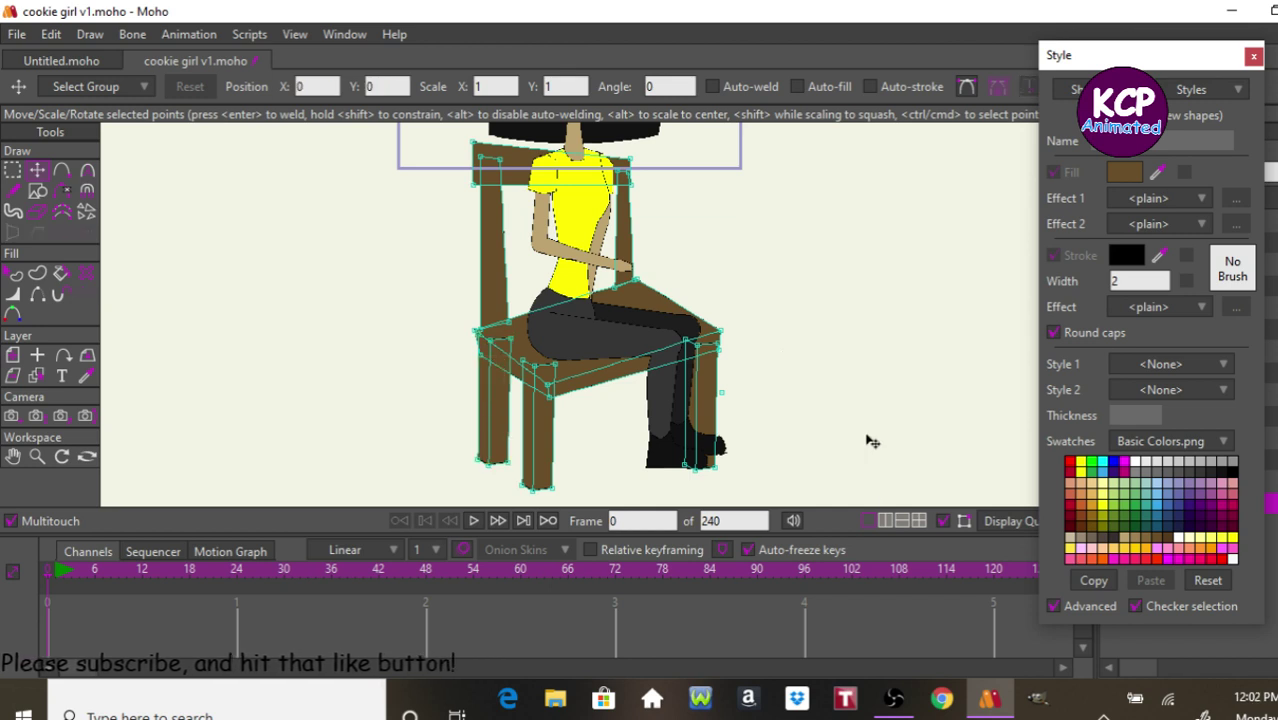
Shorten the leg behind the girl's feet by raising its lower corner points, and adjust its outer top corner.
{"action": "left_click", "coordinate": [690, 465]}
{"action": "left_click_drag", "start_coordinate": [703, 472], "coordinate": [685, 439]}
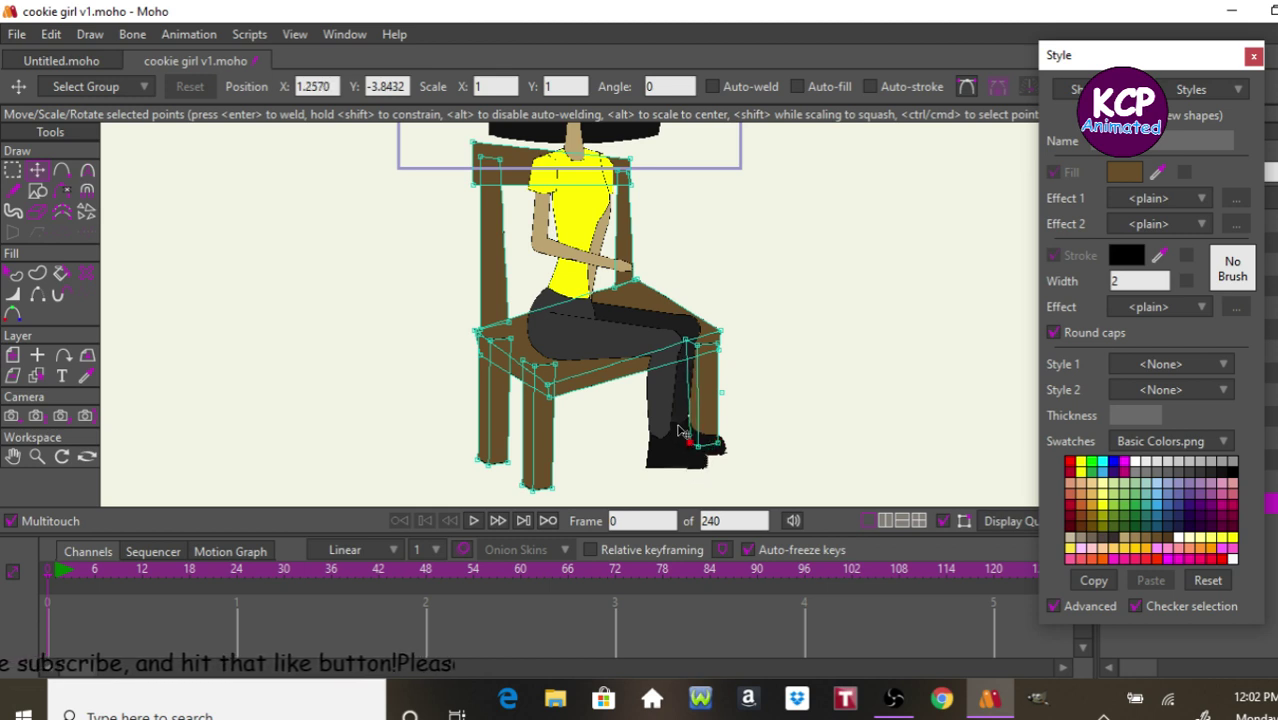
{"action": "left_click", "coordinate": [717, 343]}
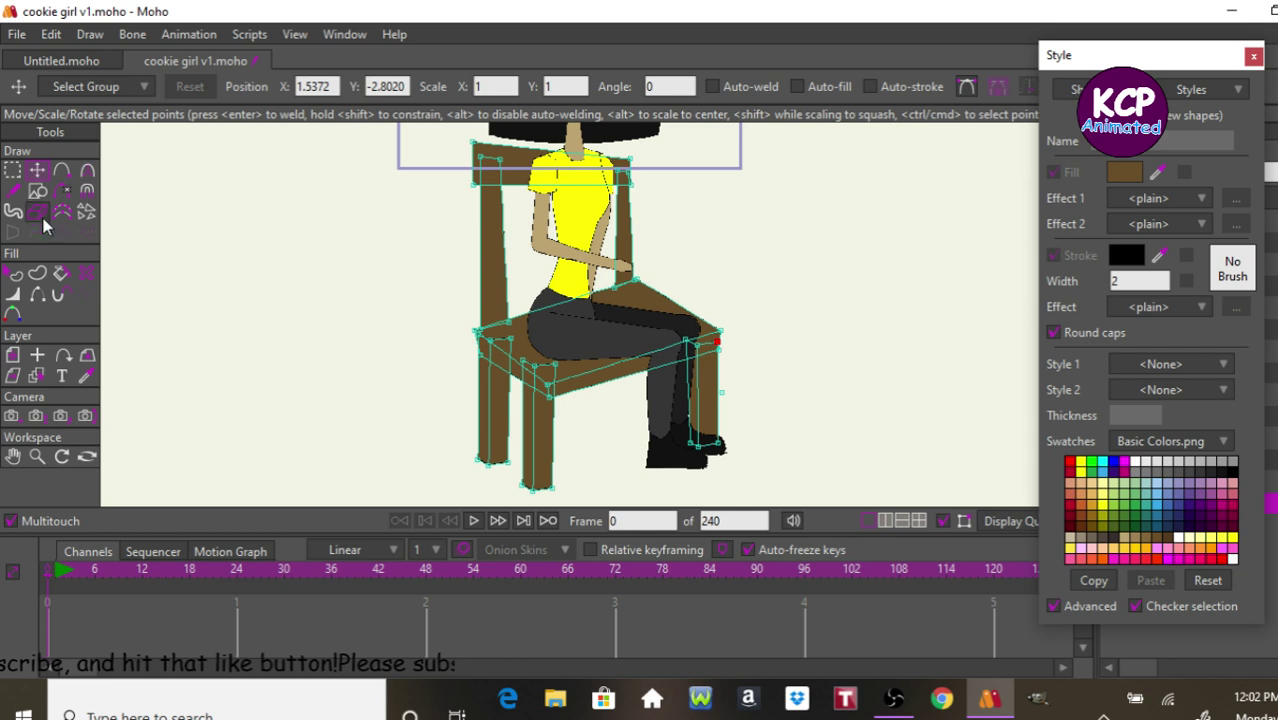
Lower both faces of all three chair legs in the shape order so the legs sit behind the seat.
{"action": "left_click", "coordinate": [15, 273]}
{"action": "left_click", "coordinate": [524, 440]}
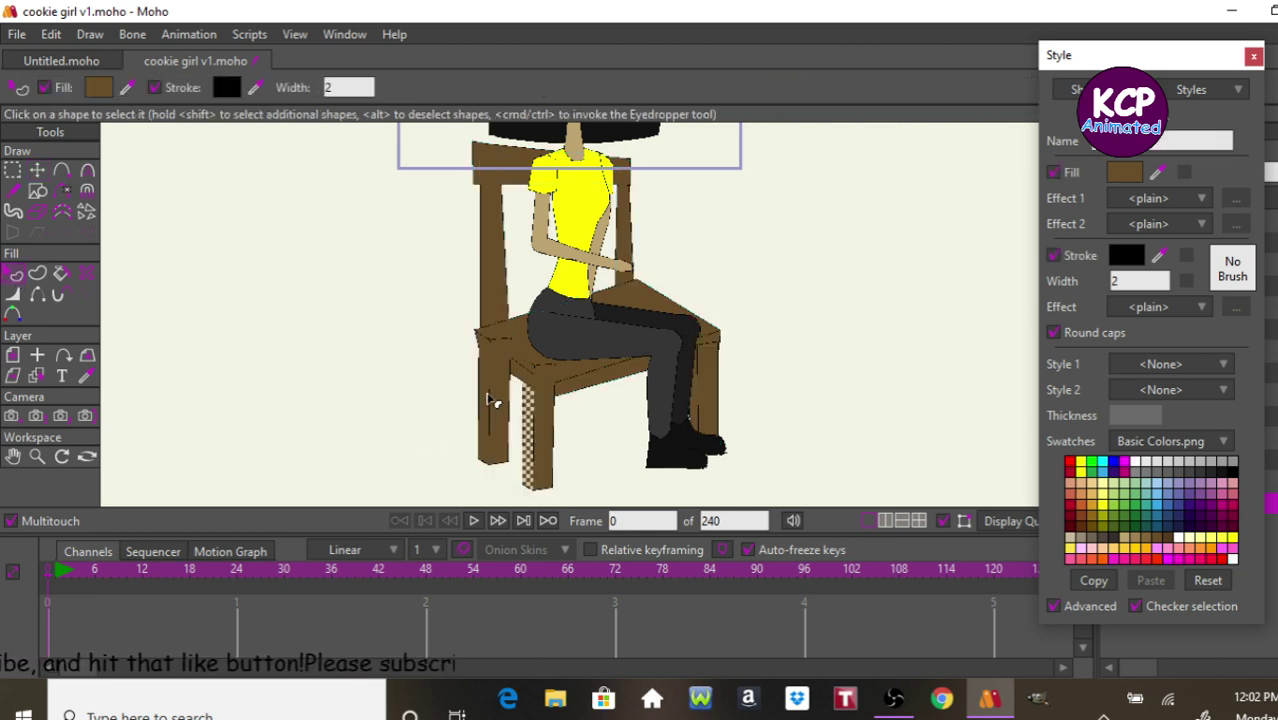
{"action": "left_click", "coordinate": [548, 430]}
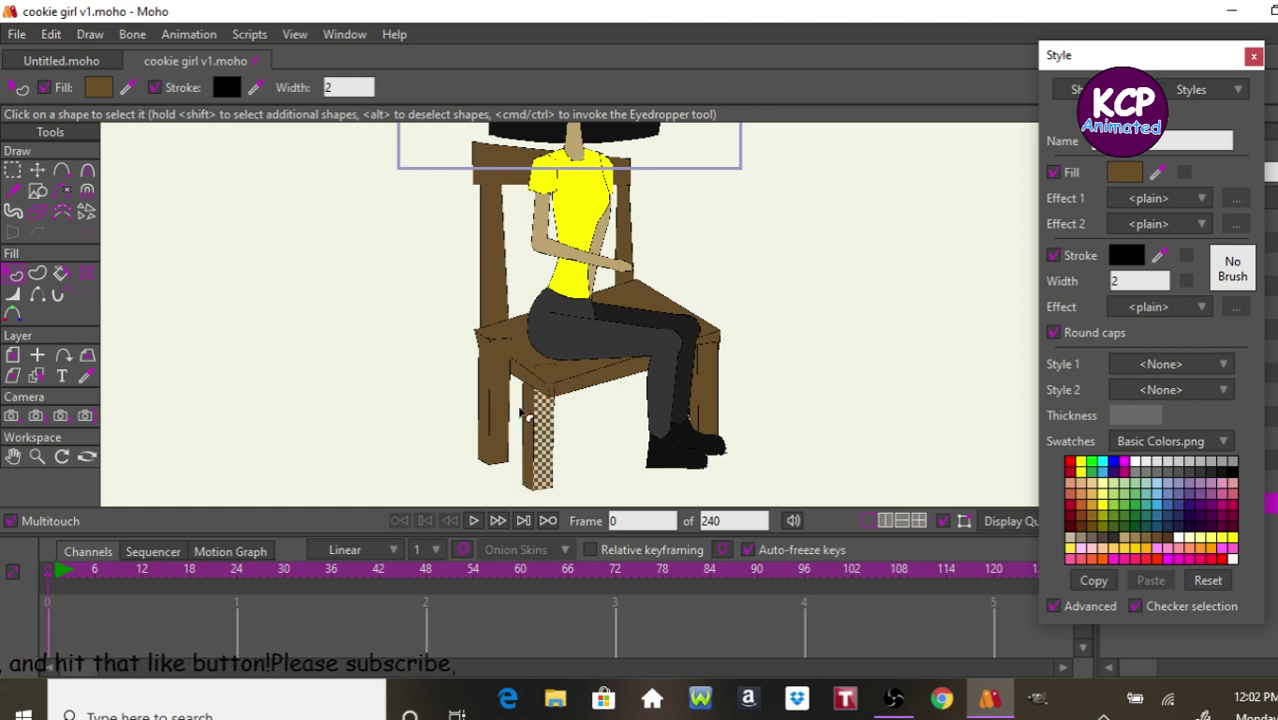
{"action": "left_click", "coordinate": [494, 405]}
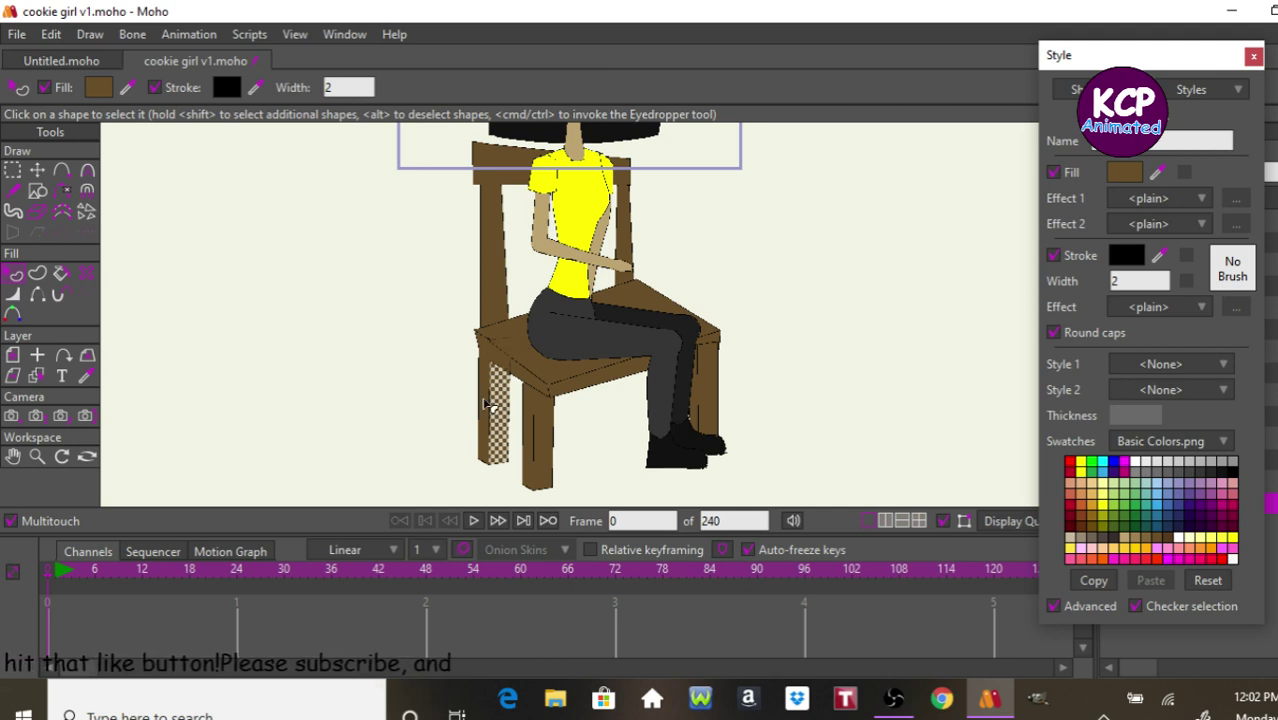
{"action": "left_click", "coordinate": [484, 402]}
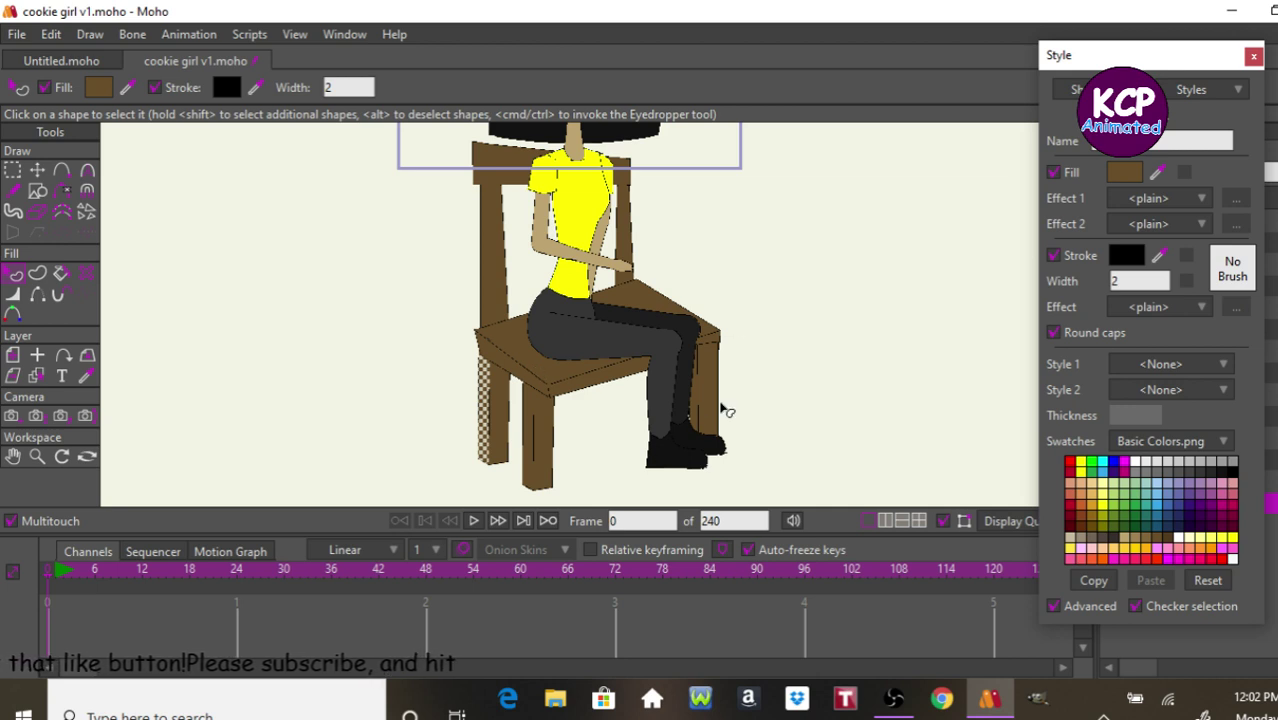
{"action": "left_click", "coordinate": [724, 380]}
{"action": "left_click", "coordinate": [708, 395]}
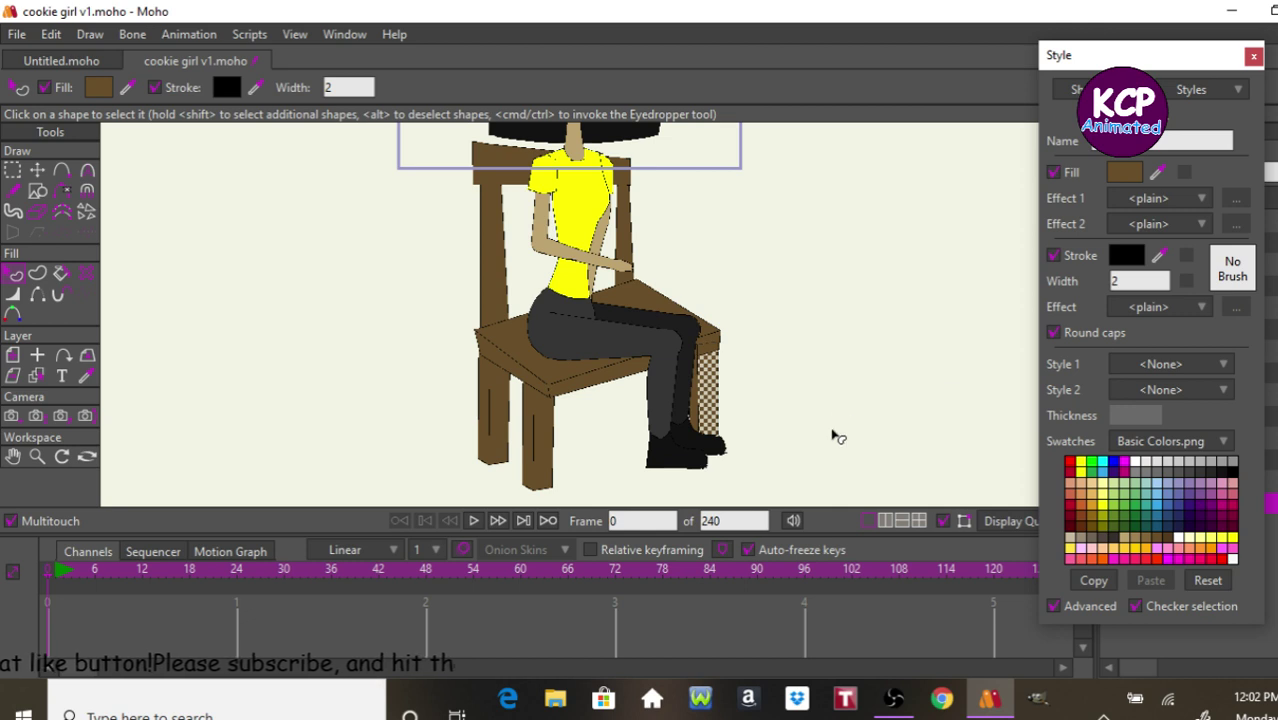
{"action": "left_click", "coordinate": [693, 398]}
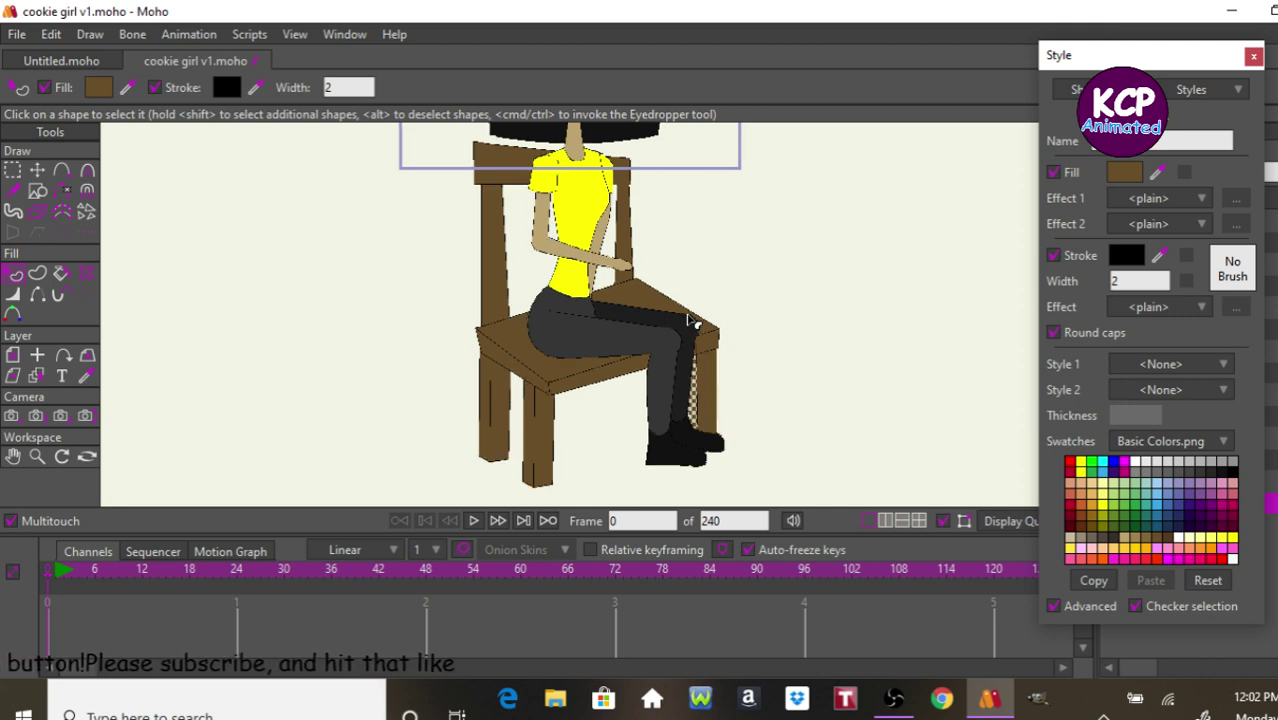
Close the Style window and shift the seat's far-side points, with the leg near the girl's feet, slightly inward and down.
{"action": "left_click", "coordinate": [1253, 56]}
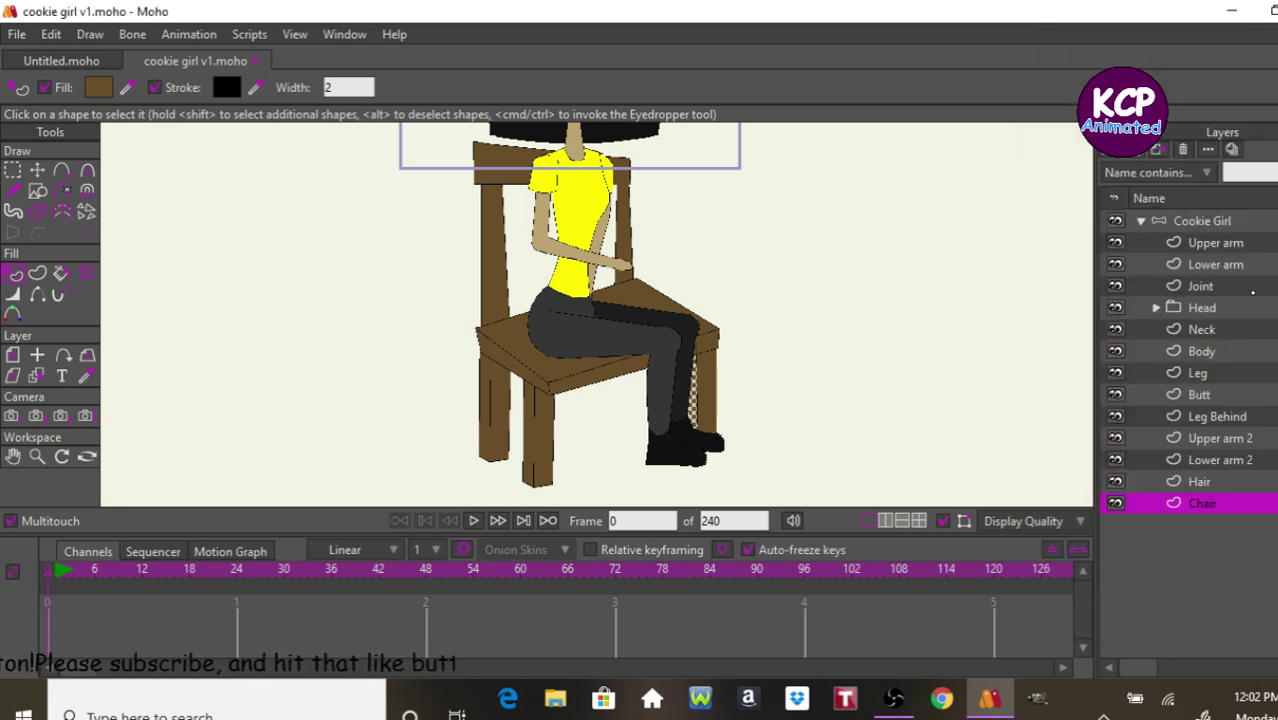
{"action": "left_click", "coordinate": [1202, 221]}
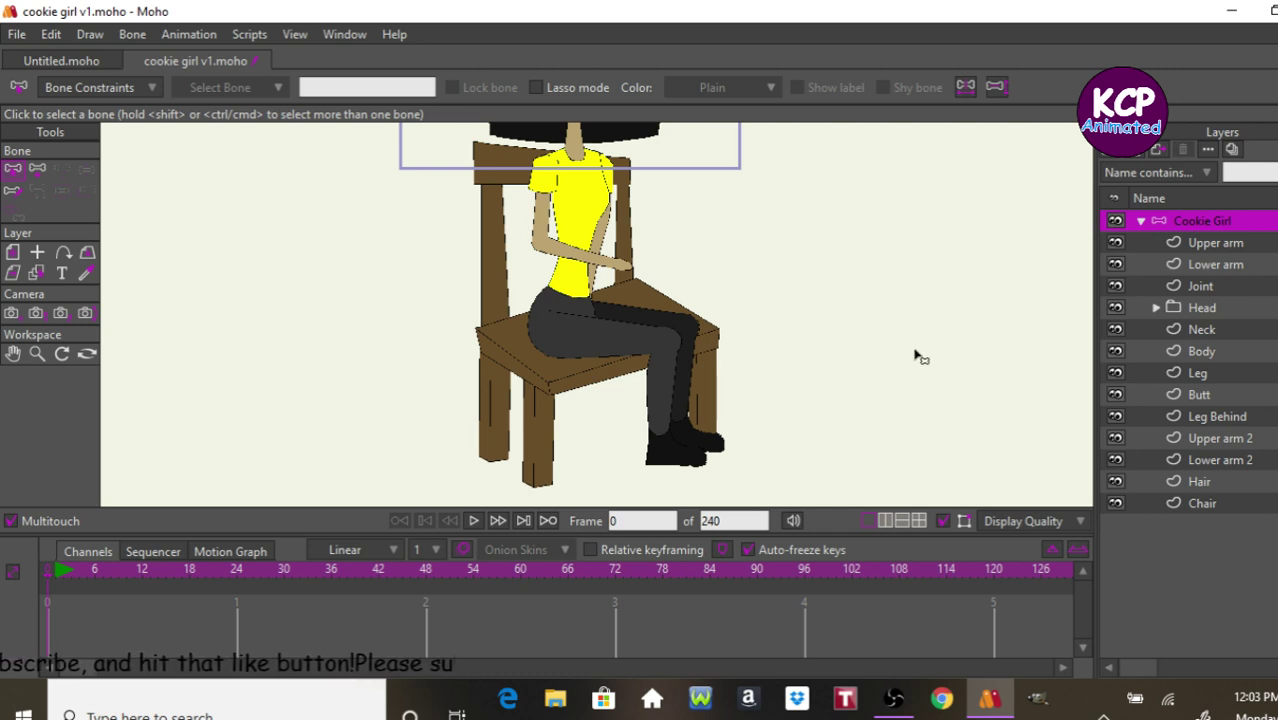
{"action": "left_click", "coordinate": [1226, 504]}
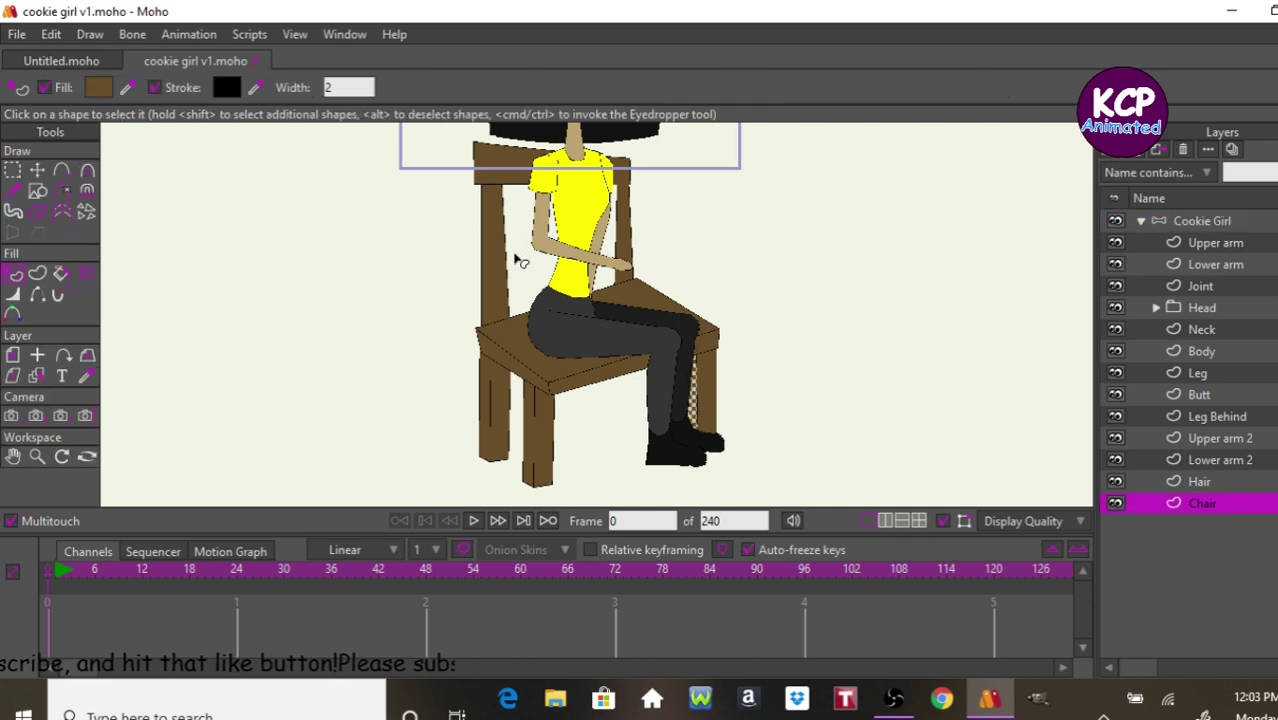
{"action": "left_click", "coordinate": [38, 172]}
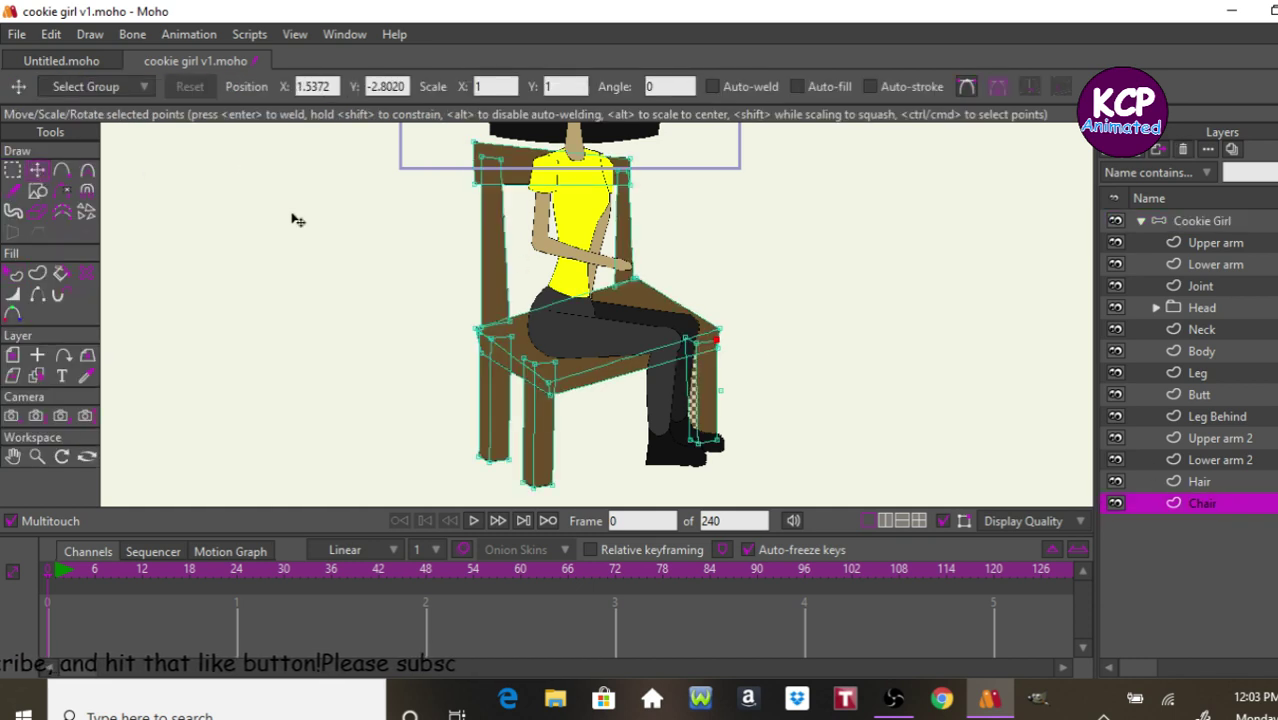
{"action": "left_click", "coordinate": [13, 171]}
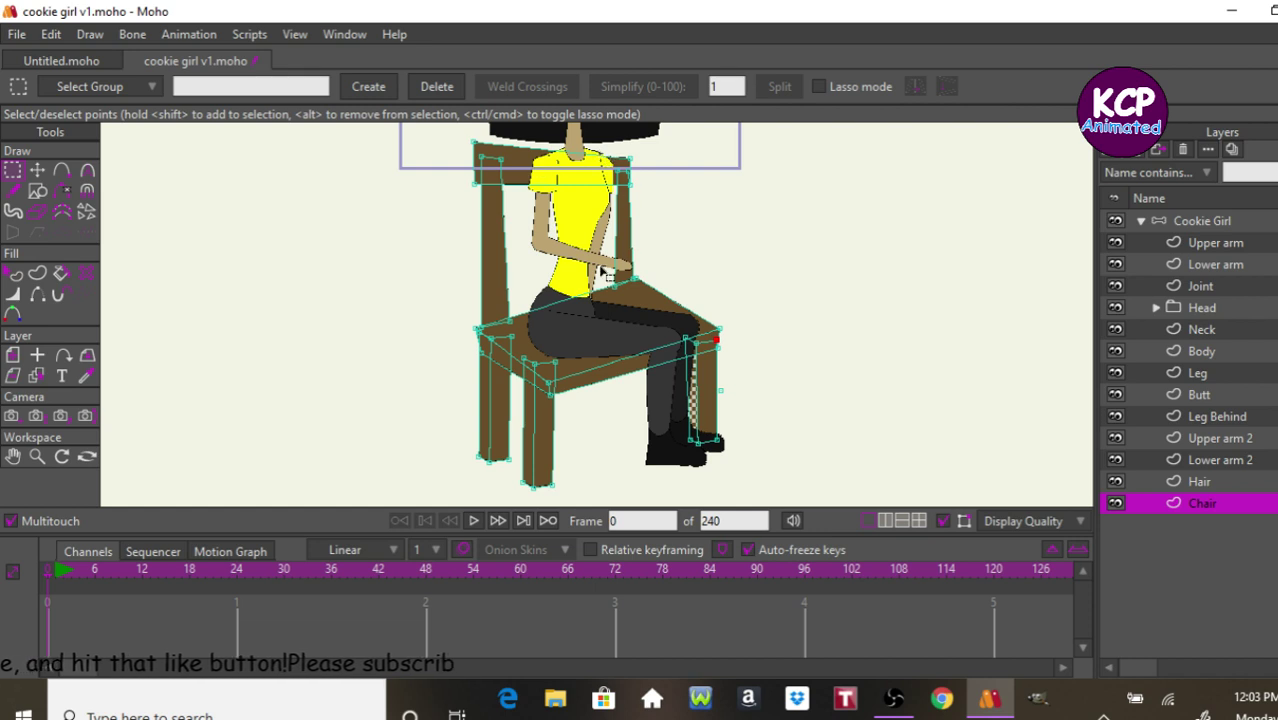
{"action": "left_click_drag", "start_coordinate": [601, 265], "coordinate": [812, 460]}
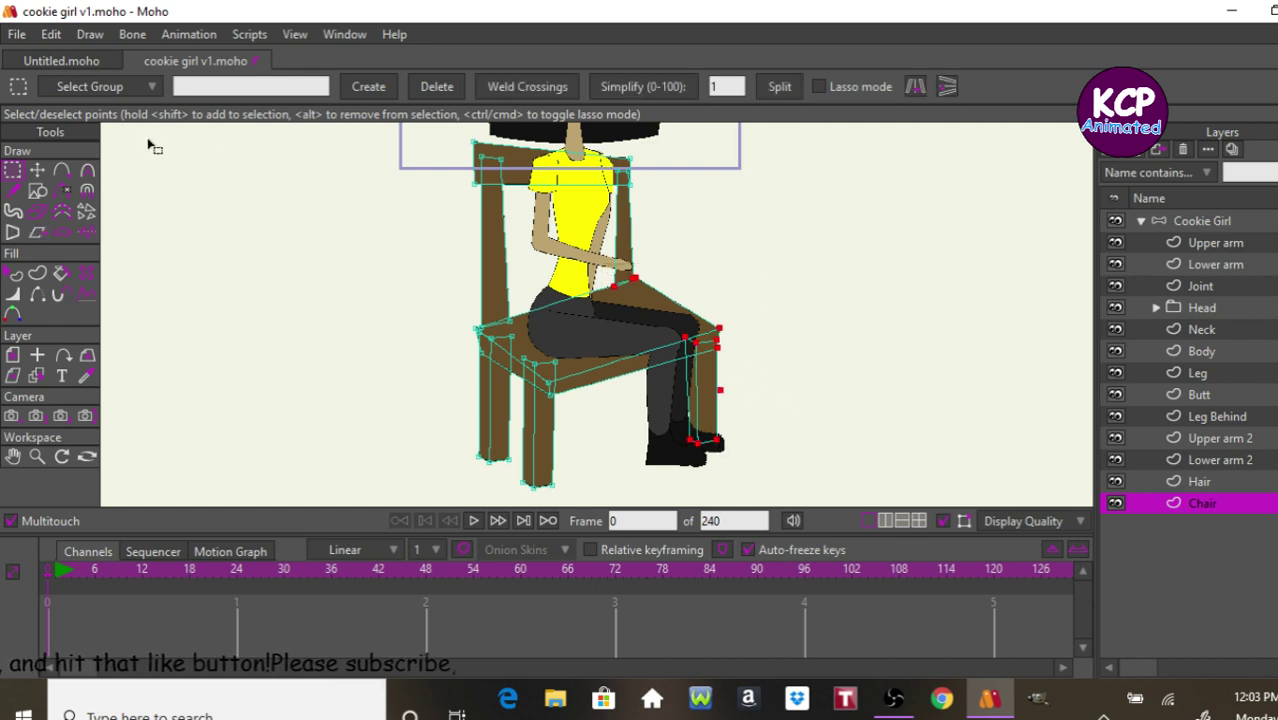
{"action": "left_click", "coordinate": [48, 172]}
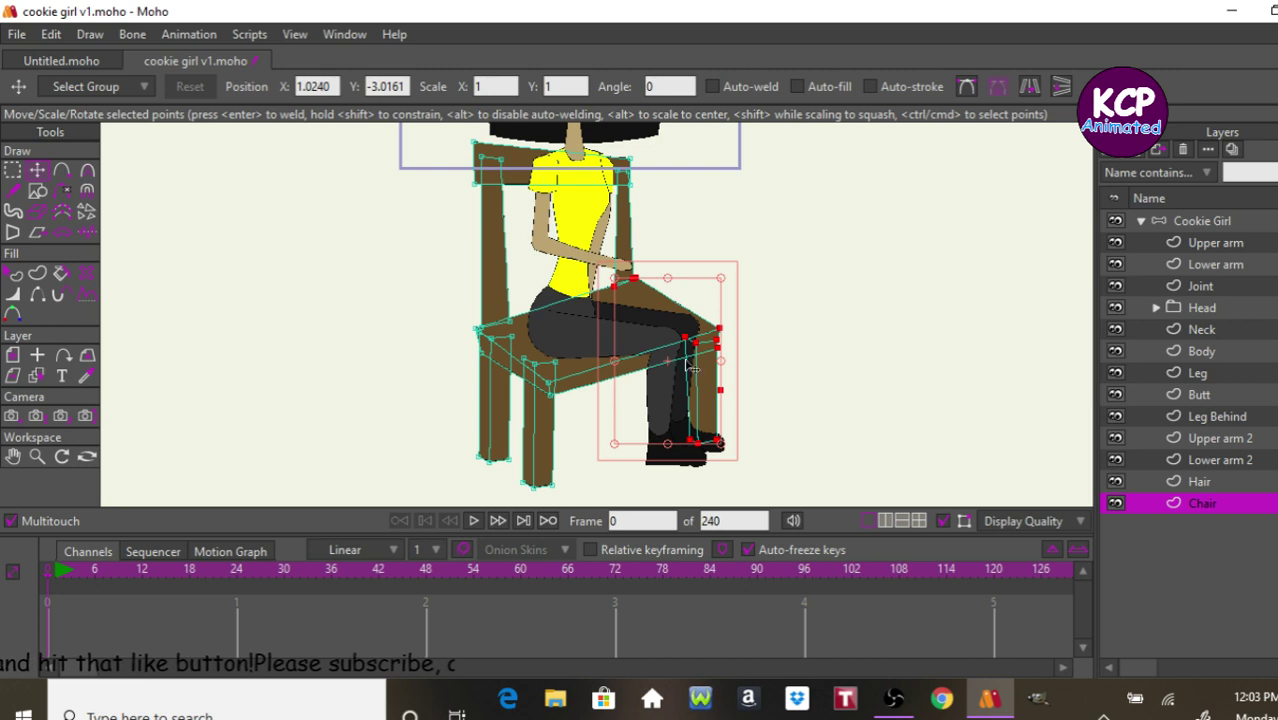
{"action": "mouse_move", "coordinate": [789, 394]}
{"action": "left_mouse_down"}
{"action": "mouse_move", "coordinate": [766, 394]}
{"action": "mouse_move", "coordinate": [778, 414]}
{"action": "left_mouse_up"}
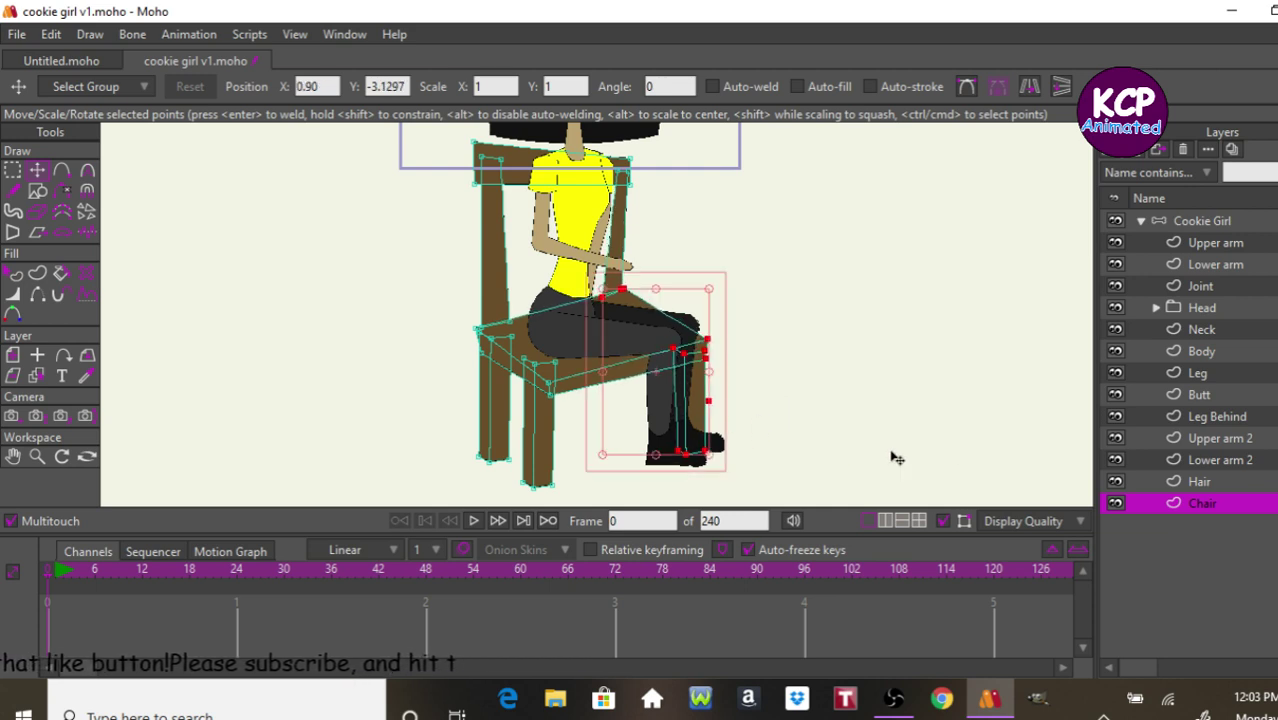
{"action": "left_click", "coordinate": [1176, 224]}
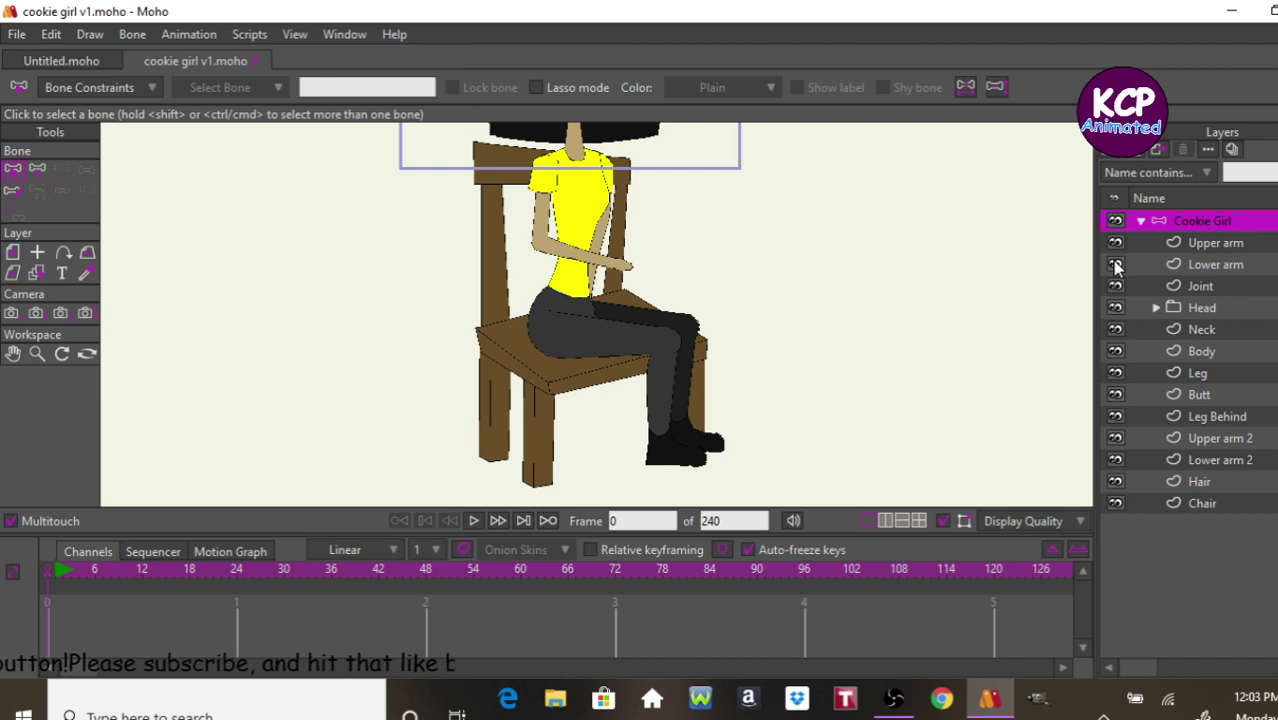
Add a point midway along the lower edge of the Head shape, pull it slightly down, and render the frame to check.
{"action": "key", "text": "ctrl+Home"}
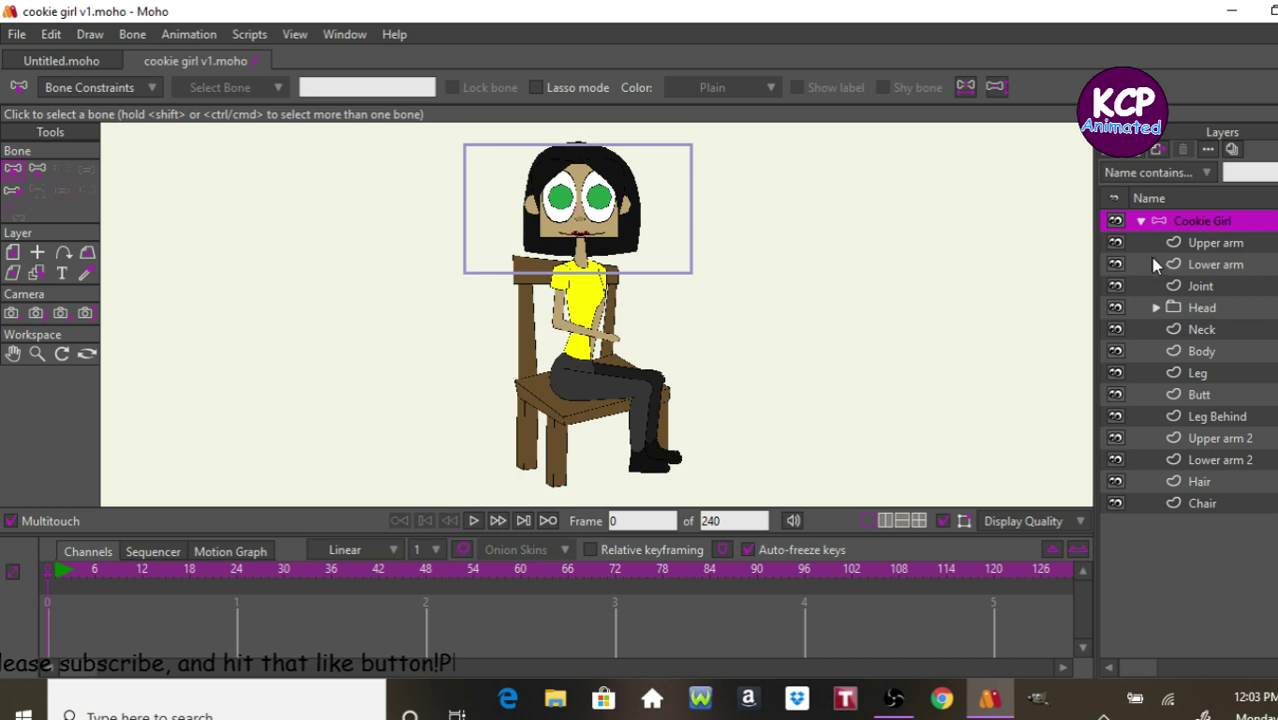
{"action": "left_click", "coordinate": [1157, 307]}
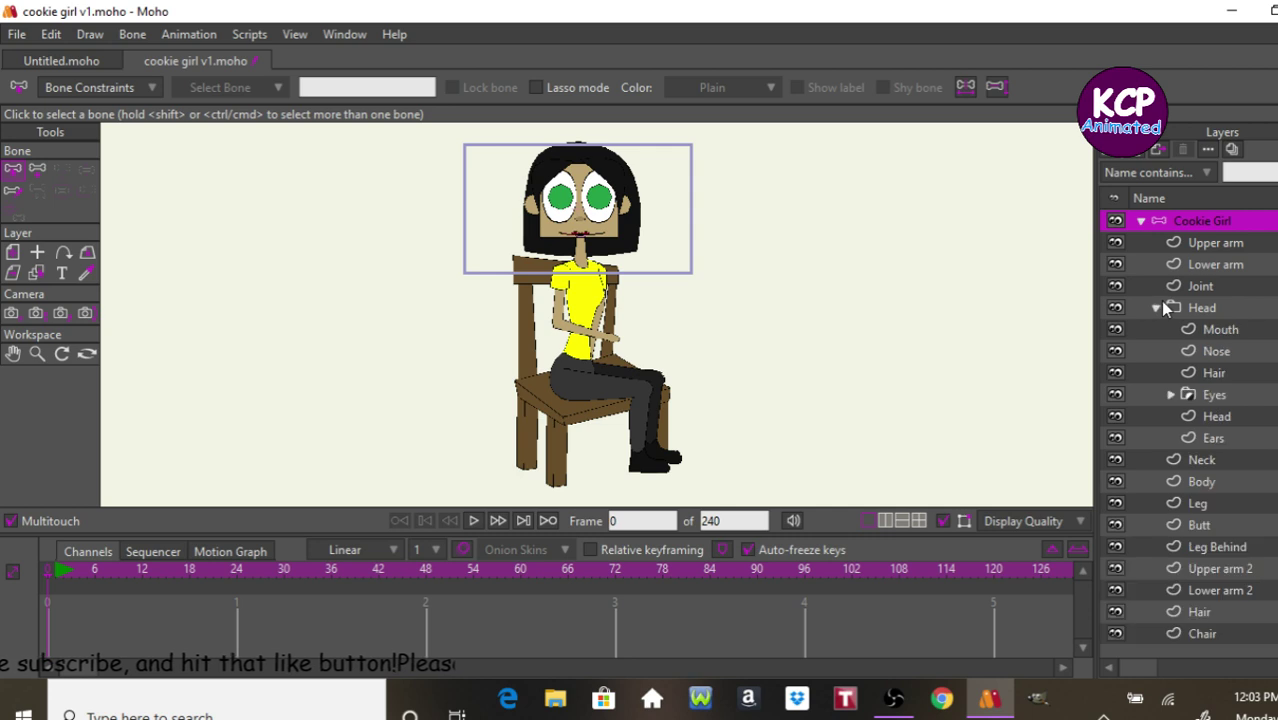
{"action": "left_click", "coordinate": [1218, 414]}
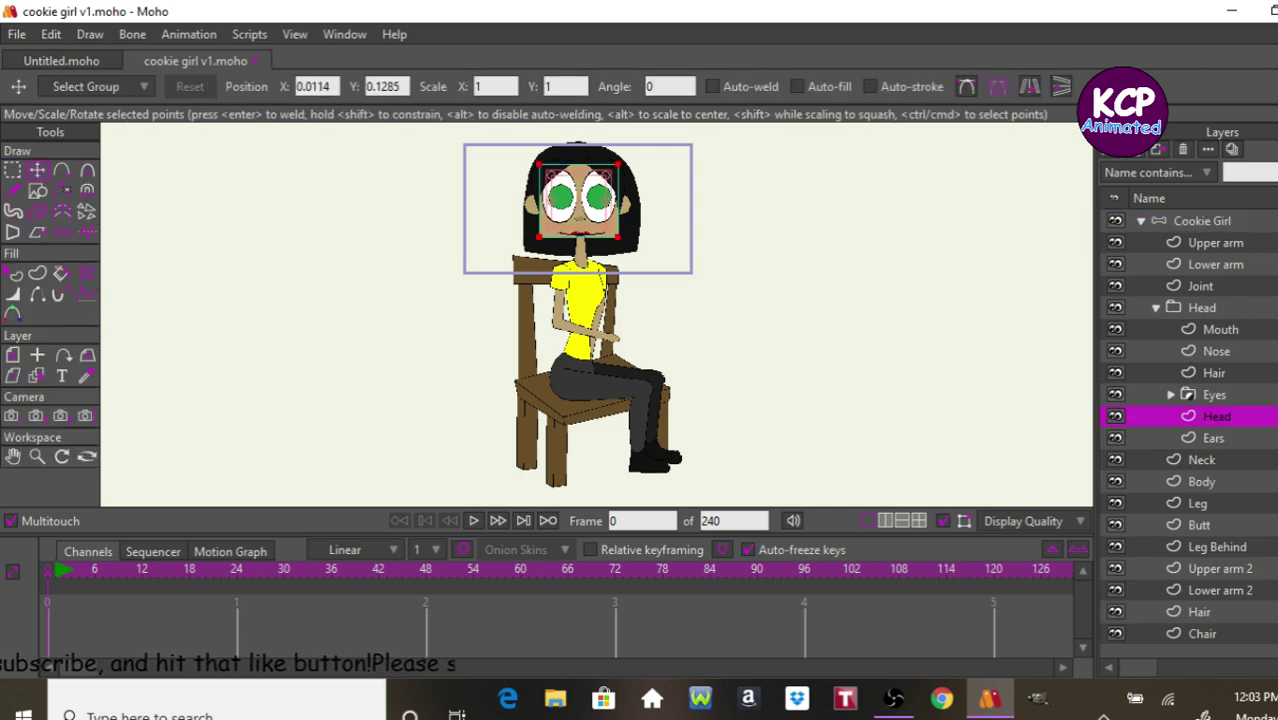
{"action": "left_click_drag", "start_coordinate": [464, 144], "coordinate": [691, 272]}
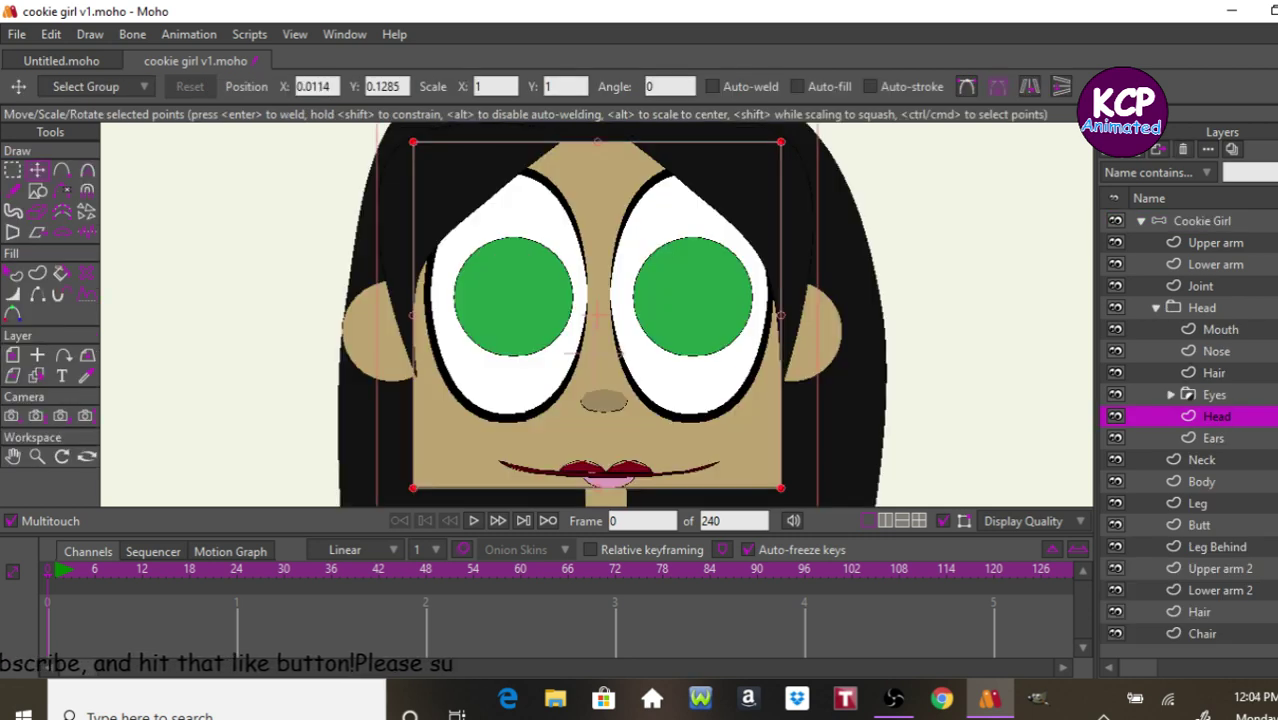
{"action": "left_click", "coordinate": [61, 172]}
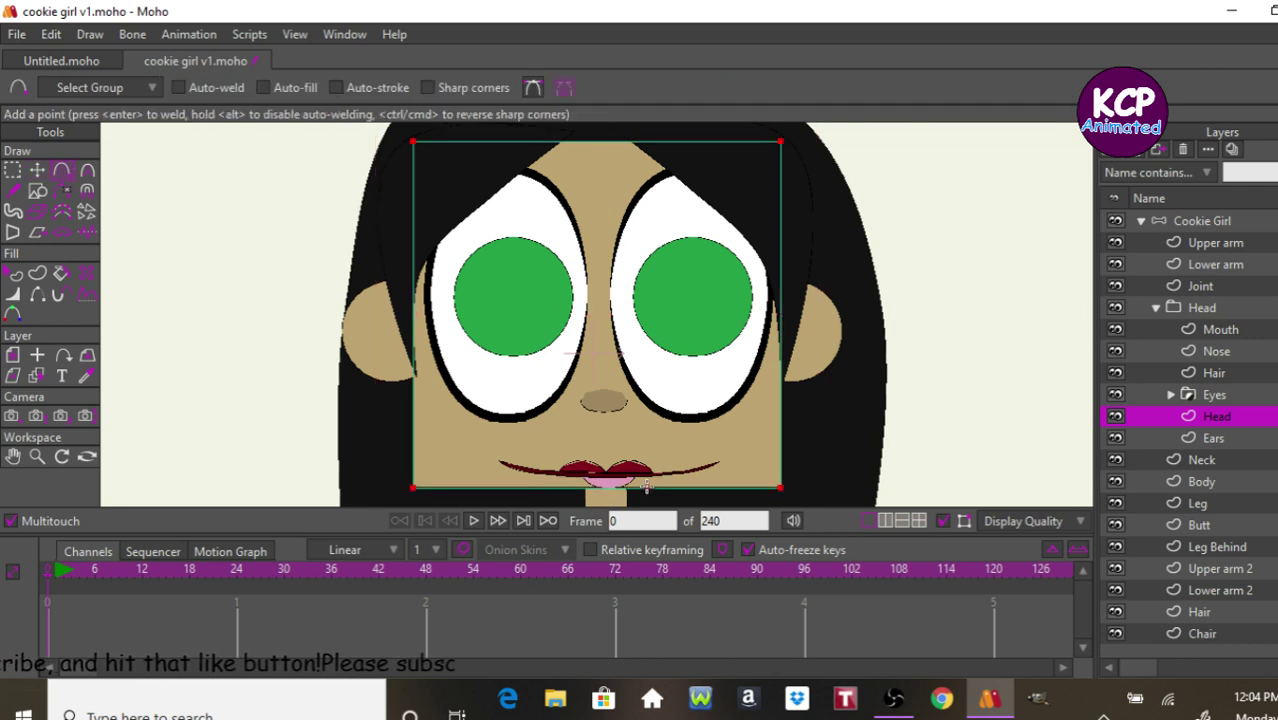
{"action": "left_click_drag", "start_coordinate": [646, 487], "coordinate": [614, 503]}
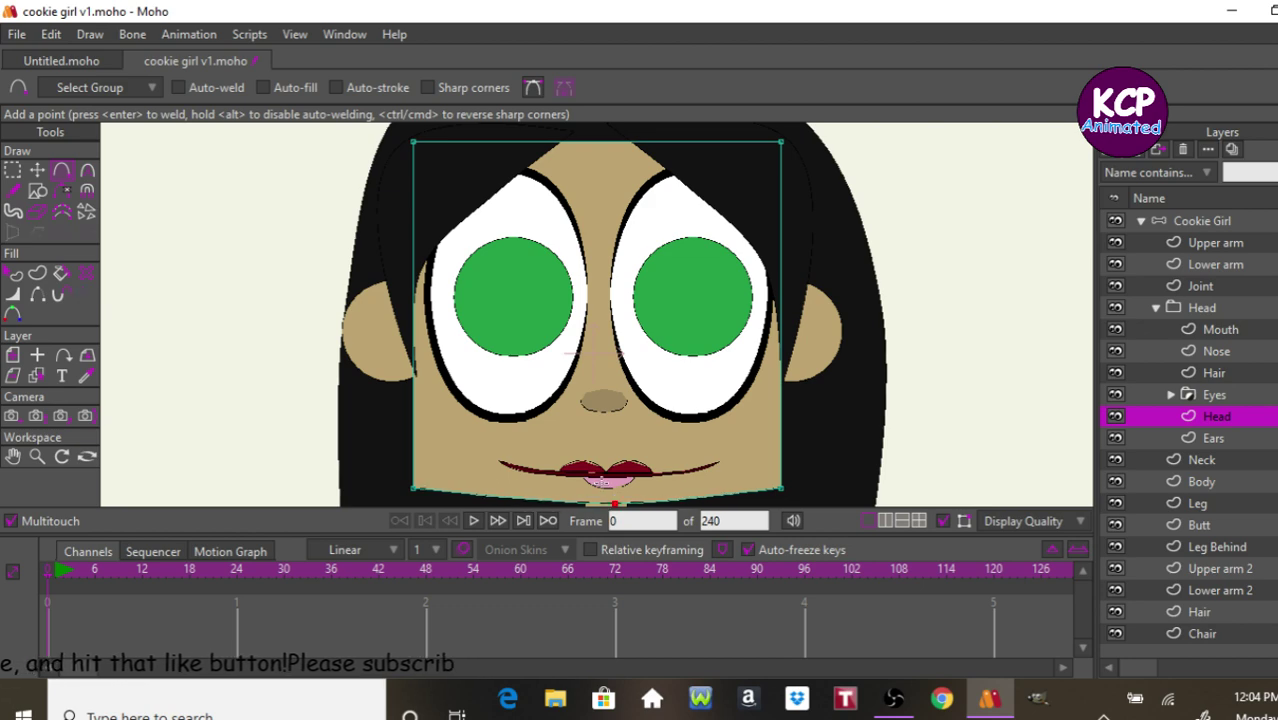
{"action": "key", "text": "ctrl+r"}
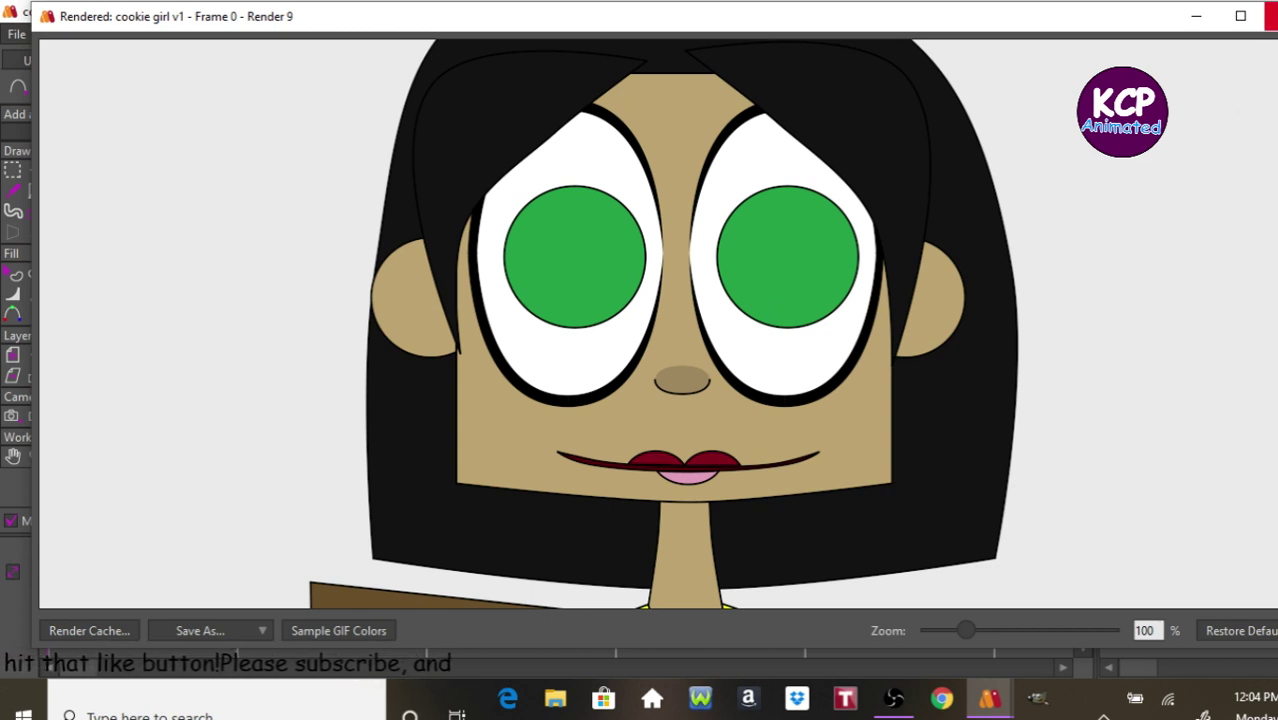
{"action": "left_click", "coordinate": [1277, 16]}
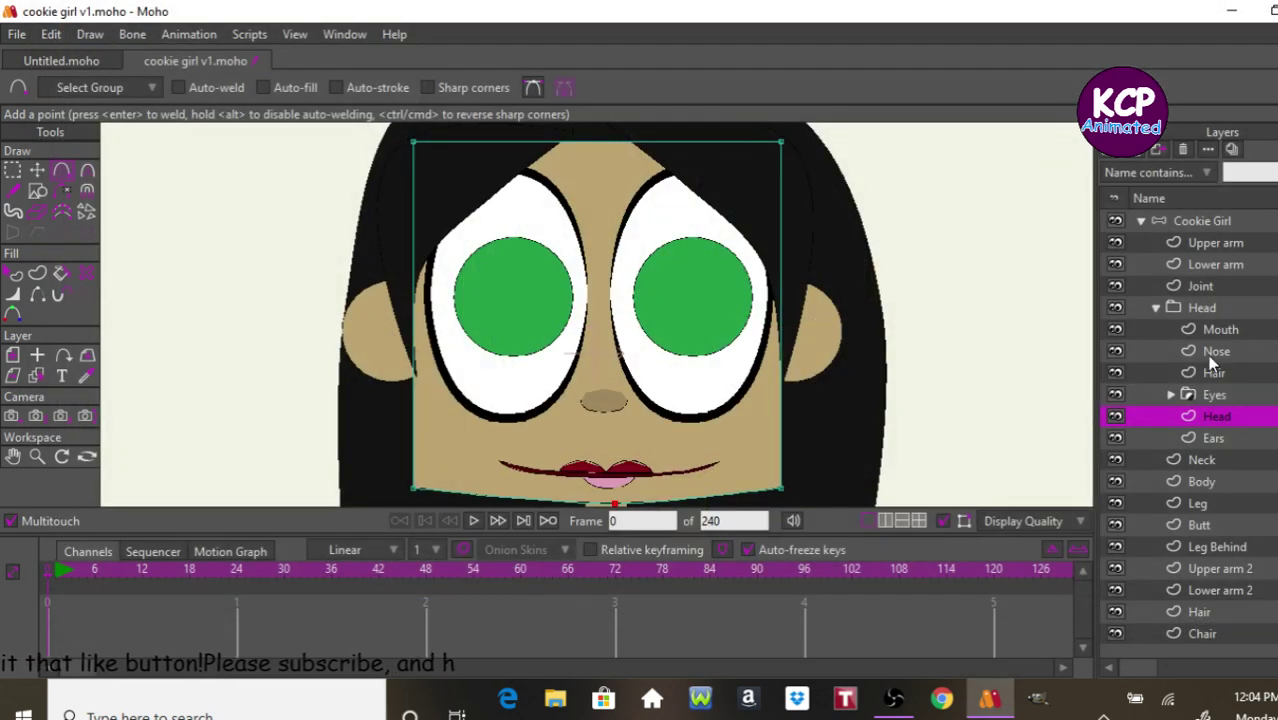
Close the mouth by raising the points of its lower edge to meet the upper edge.
{"action": "left_click", "coordinate": [1218, 330]}
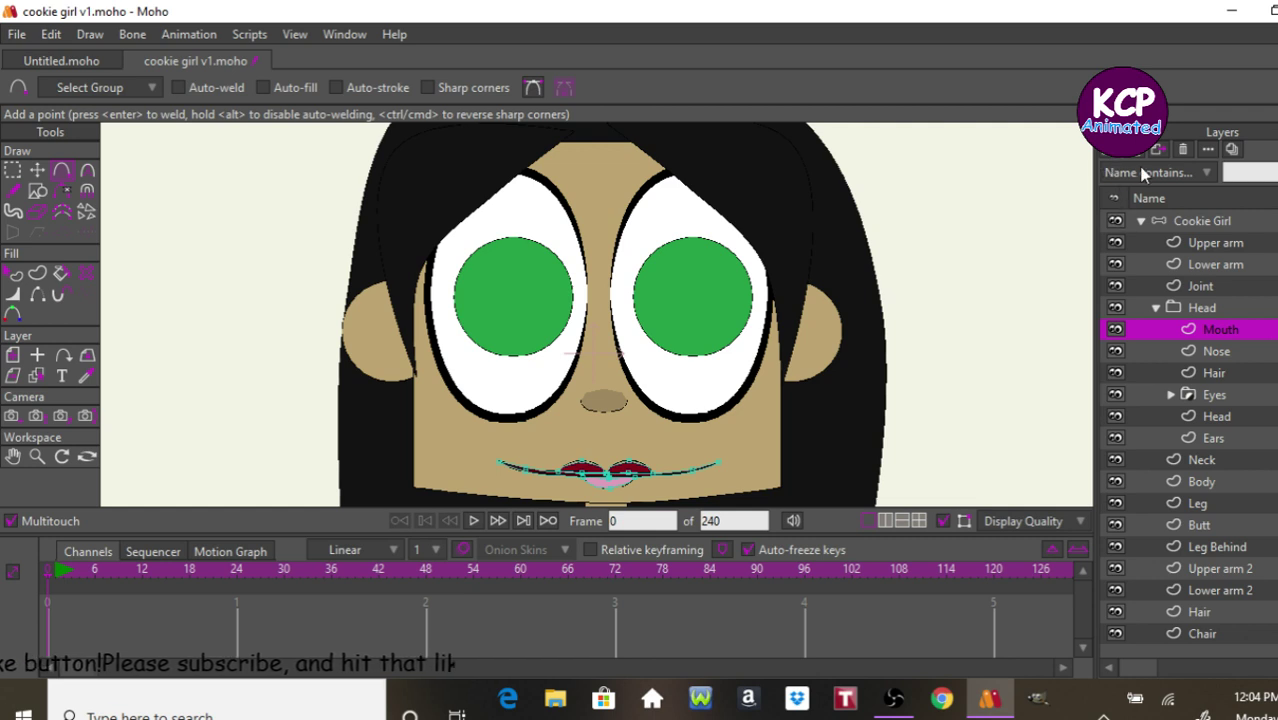
{"action": "key", "text": "Home"}
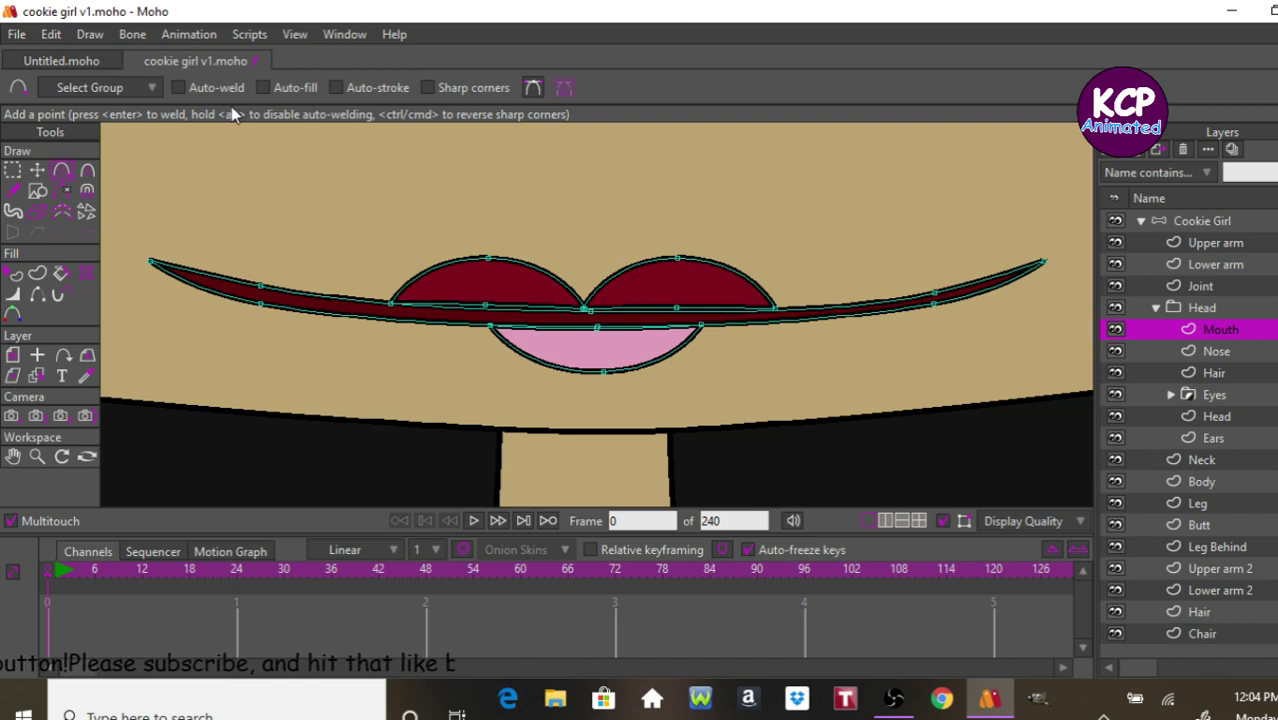
{"action": "left_click", "coordinate": [36, 171]}
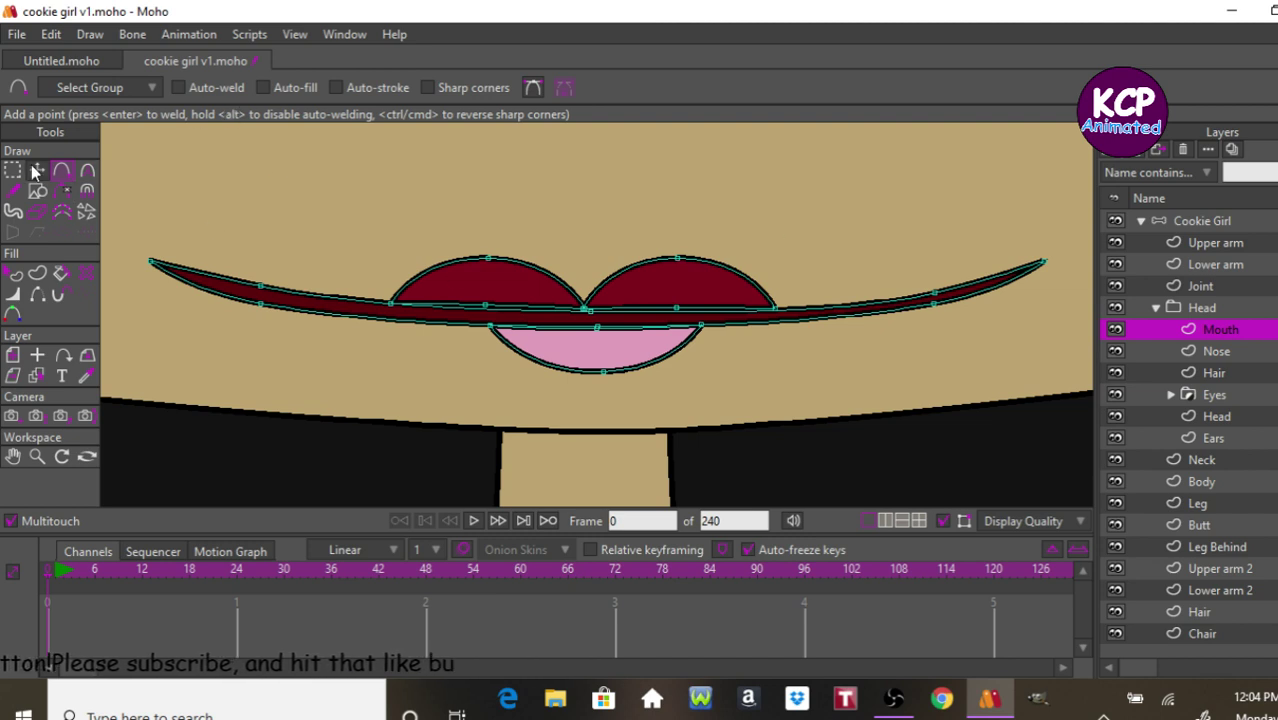
{"action": "left_click_drag", "start_coordinate": [943, 312], "coordinate": [941, 304]}
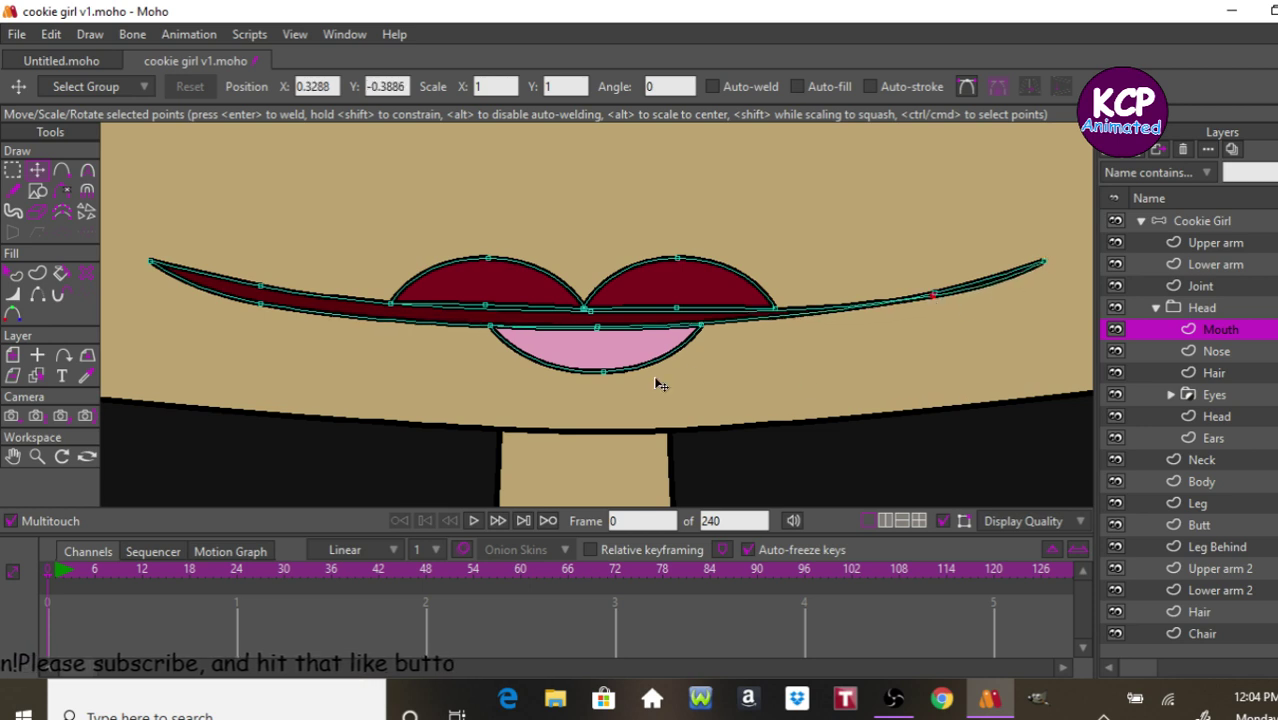
{"action": "left_click_drag", "start_coordinate": [702, 327], "coordinate": [694, 336]}
{"action": "mouse_move", "coordinate": [597, 329]}
{"action": "left_mouse_down"}
{"action": "mouse_move", "coordinate": [605, 338]}
{"action": "mouse_move", "coordinate": [601, 316]}
{"action": "left_mouse_up"}
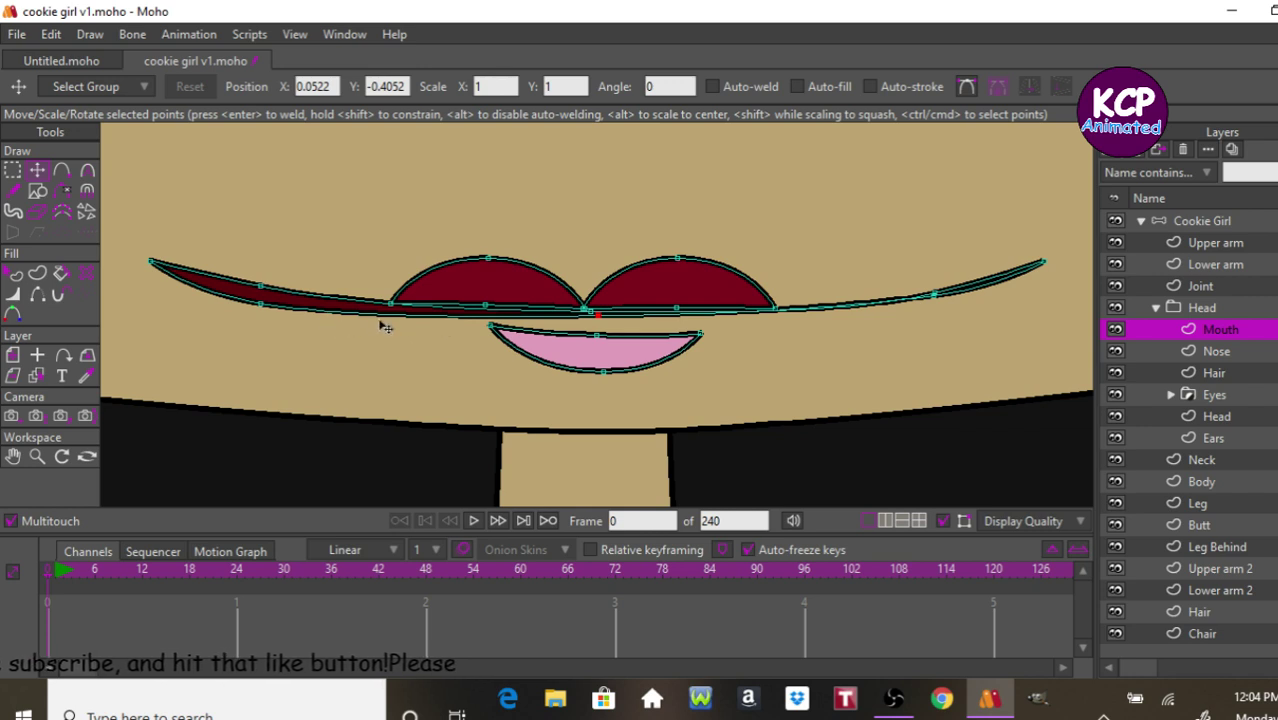
{"action": "left_click_drag", "start_coordinate": [262, 304], "coordinate": [246, 302]}
Move the pink lower lip up against the closed mouth line and render the frame to check.
{"action": "left_click_drag", "start_coordinate": [638, 362], "coordinate": [650, 364]}
{"action": "left_click_drag", "start_coordinate": [807, 398], "coordinate": [778, 378]}
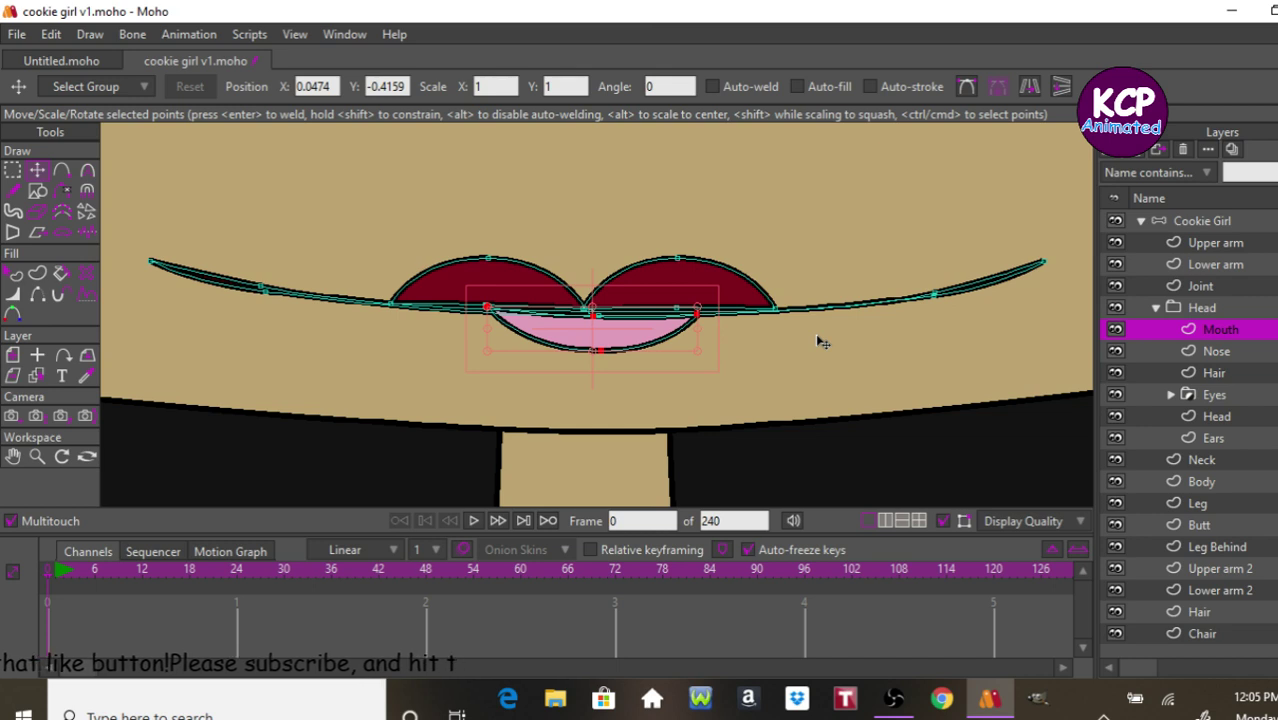
{"action": "left_click", "coordinate": [1218, 222]}
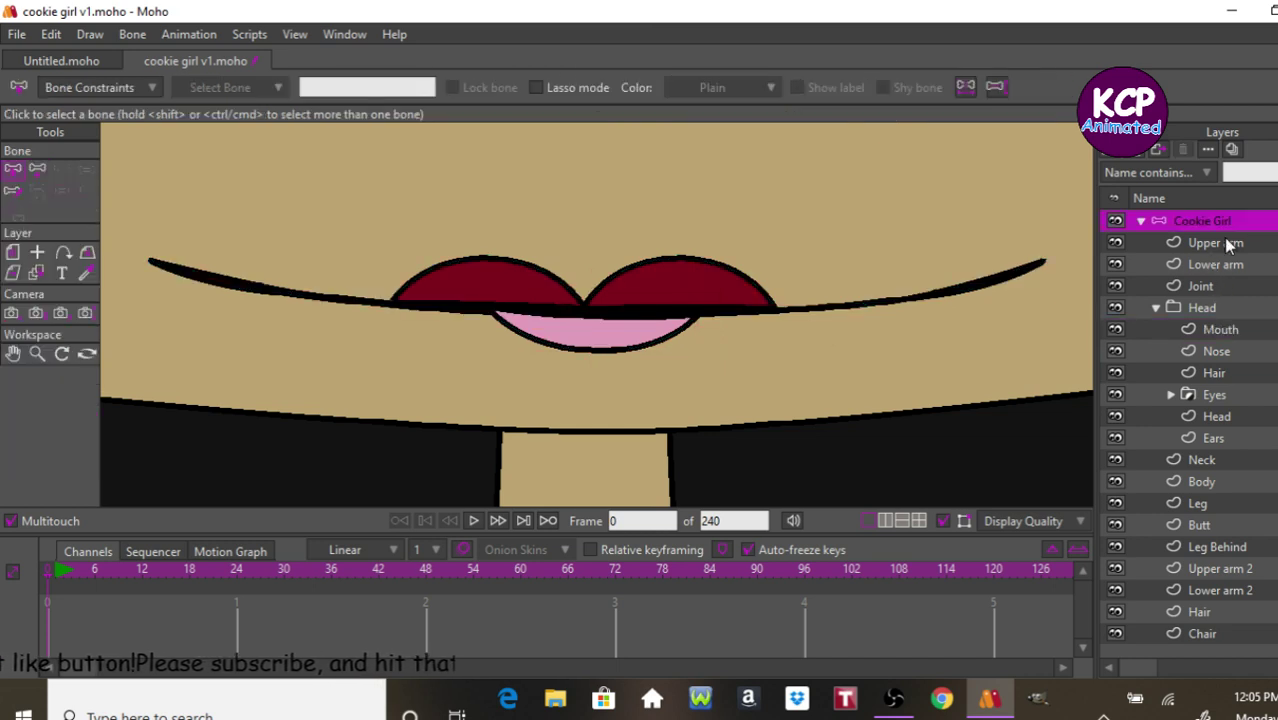
{"action": "key", "text": "ctrl+r"}
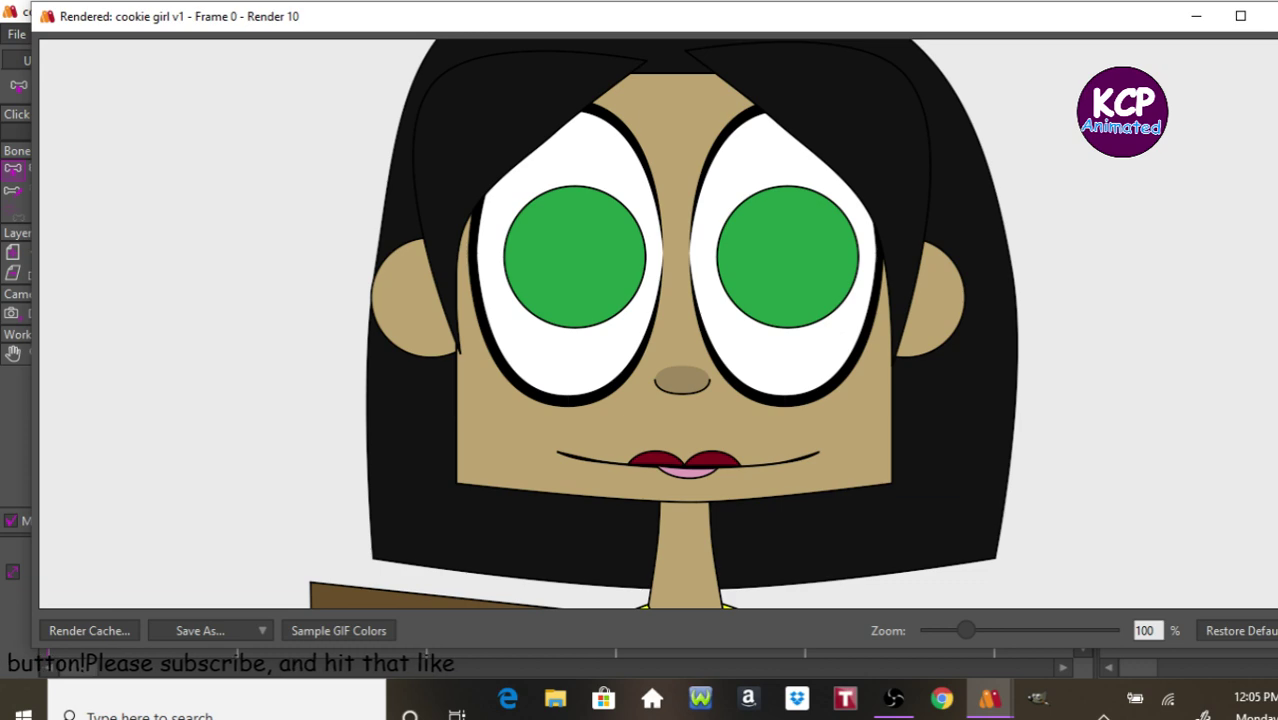
{"action": "left_click", "coordinate": [1268, 16]}
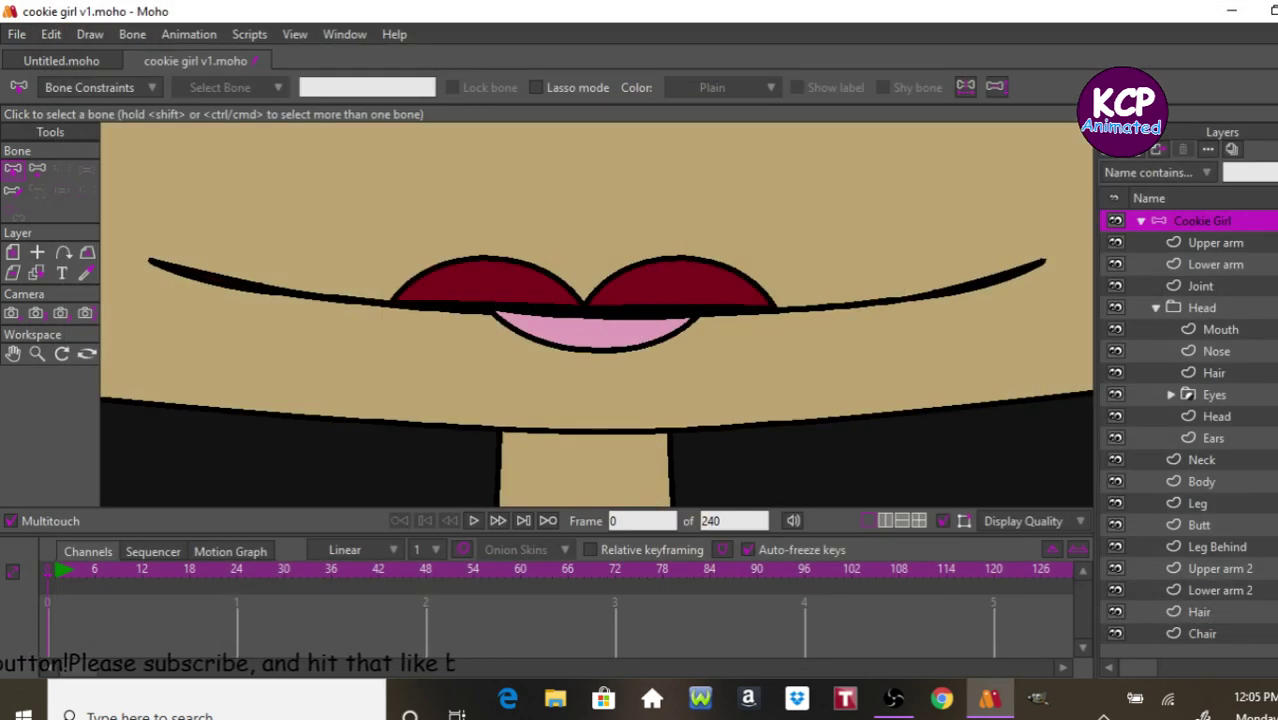
Place the Mouth layer inside a new group layer named Mouth and set its group mask to Hide all.
{"action": "left_click", "coordinate": [1205, 329]}
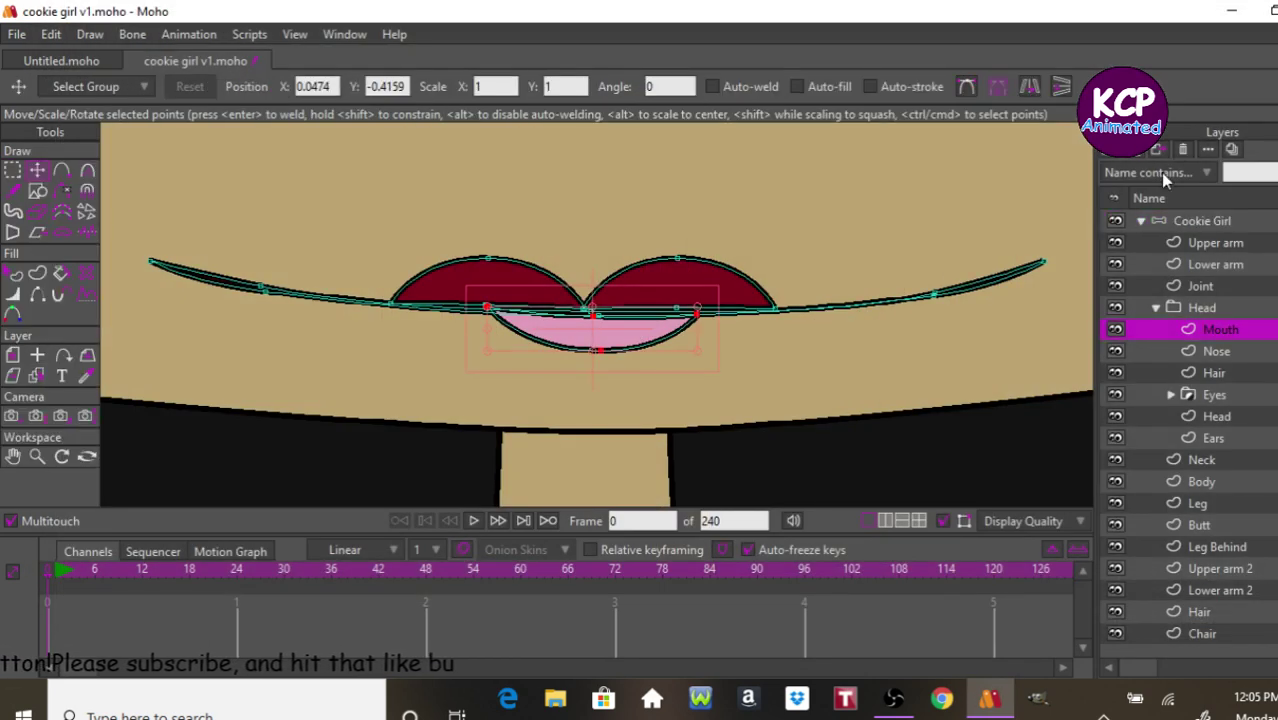
{"action": "left_click", "coordinate": [1113, 153]}
{"action": "left_click", "coordinate": [1145, 245]}
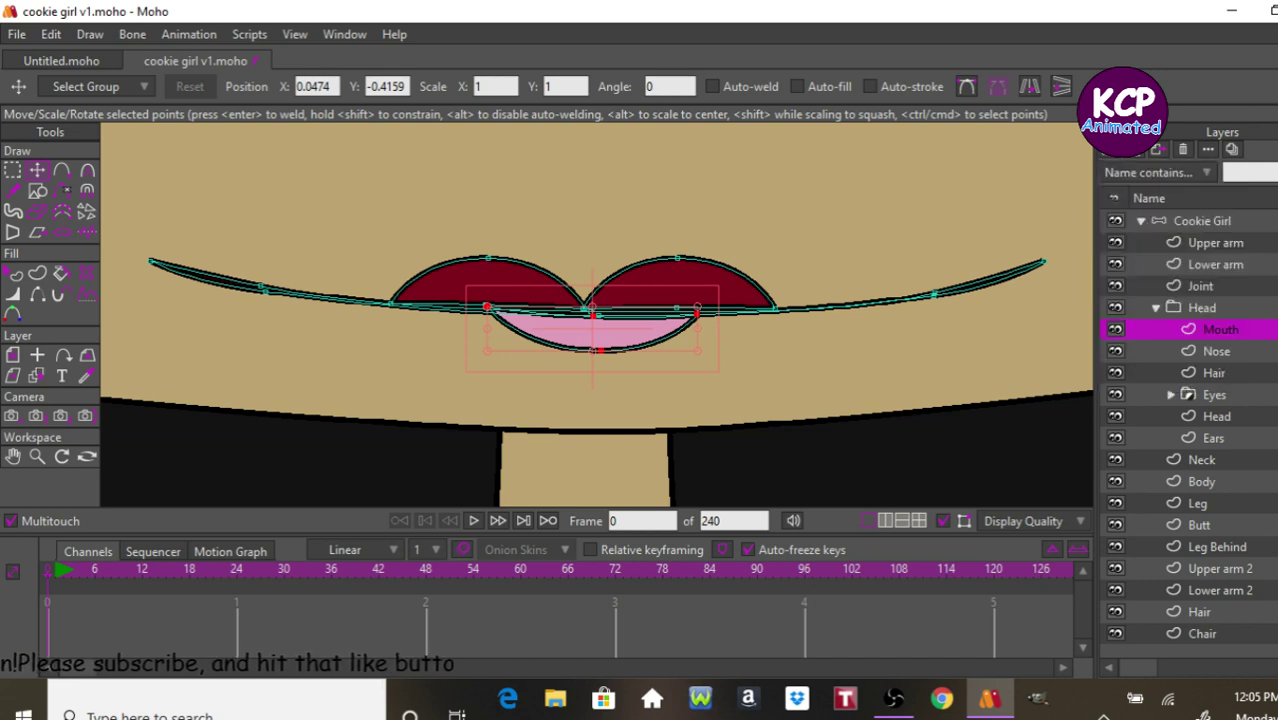
{"action": "double_click", "coordinate": [1246, 331]}
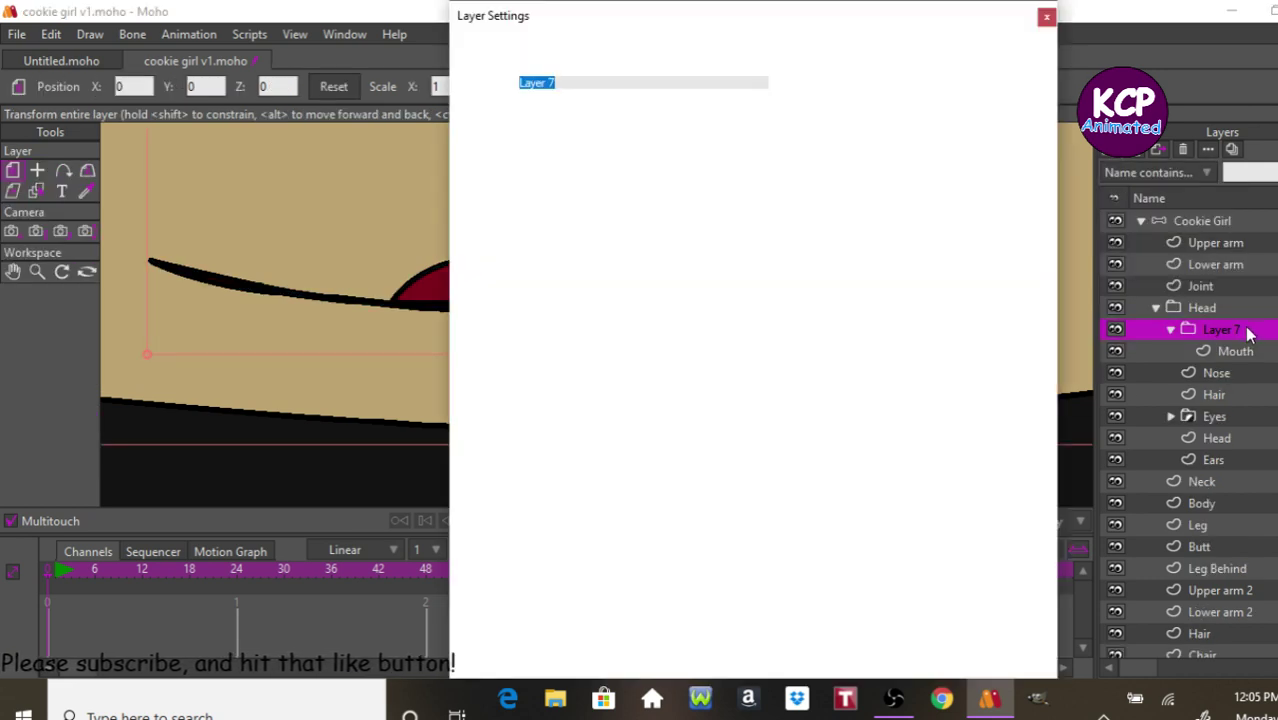
{"action": "type", "text": "Mouth"}
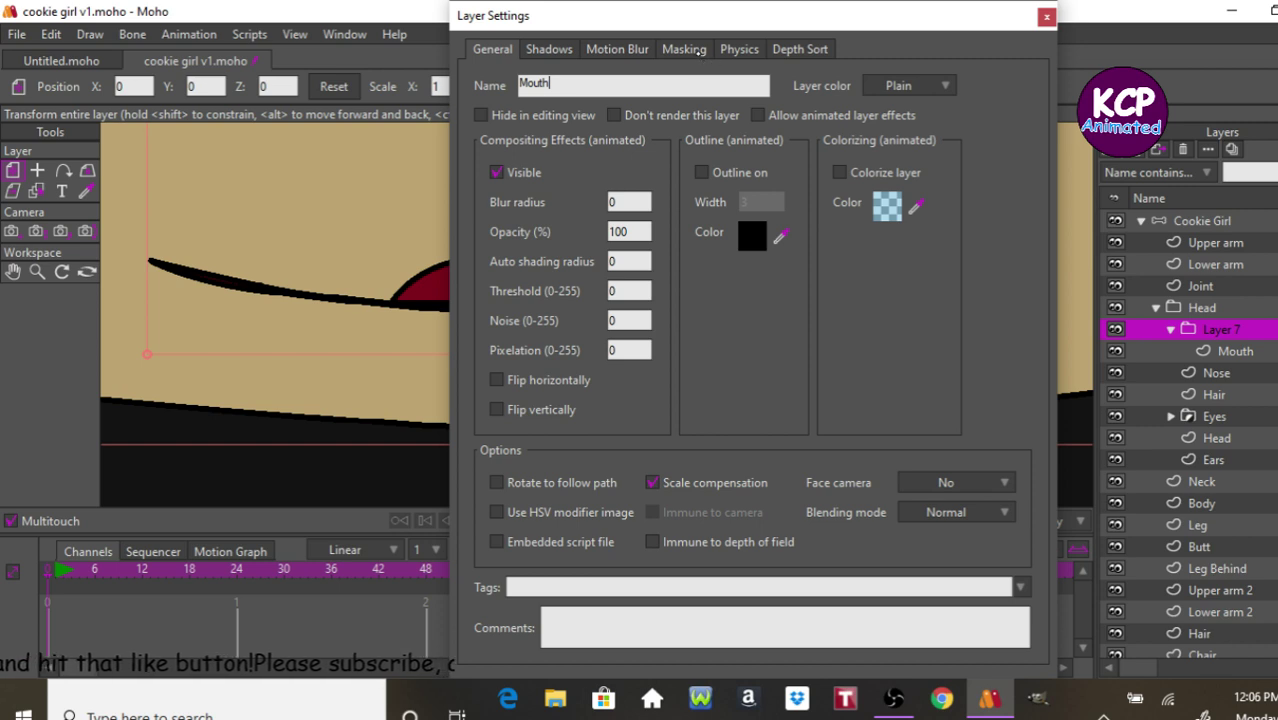
{"action": "left_click", "coordinate": [697, 52]}
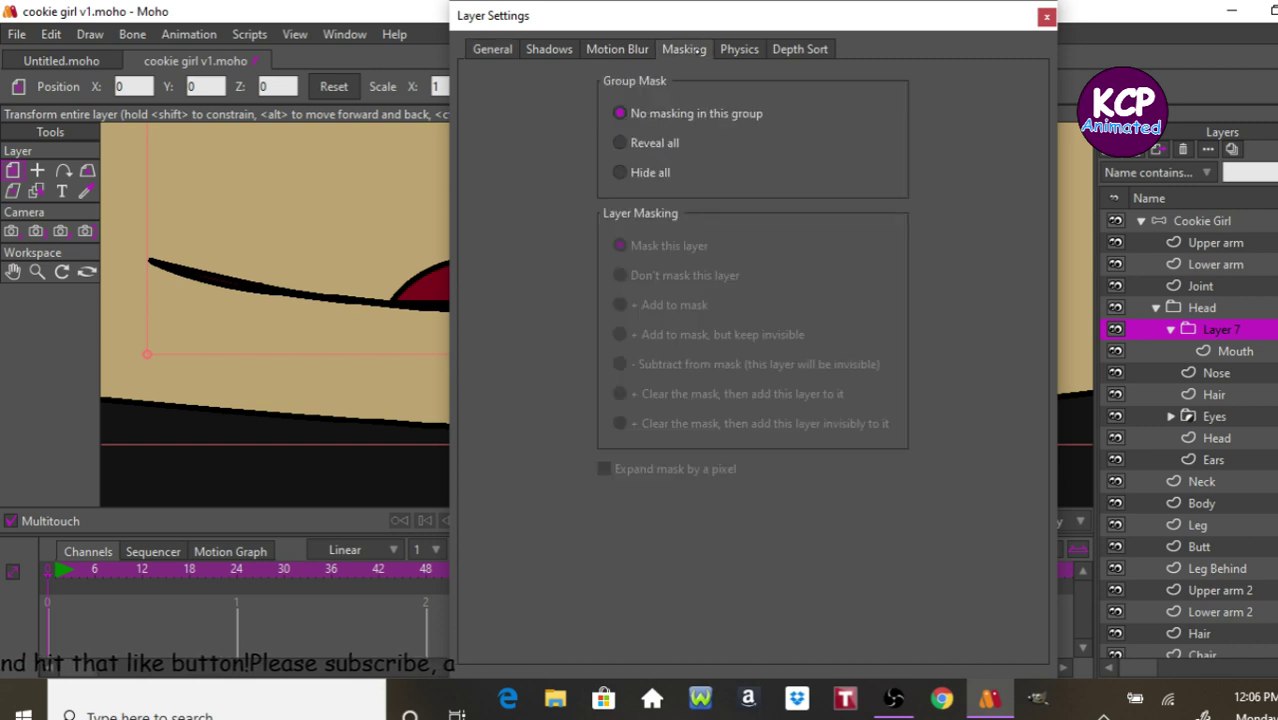
{"action": "left_click", "coordinate": [660, 172]}
{"action": "key", "text": "Return"}
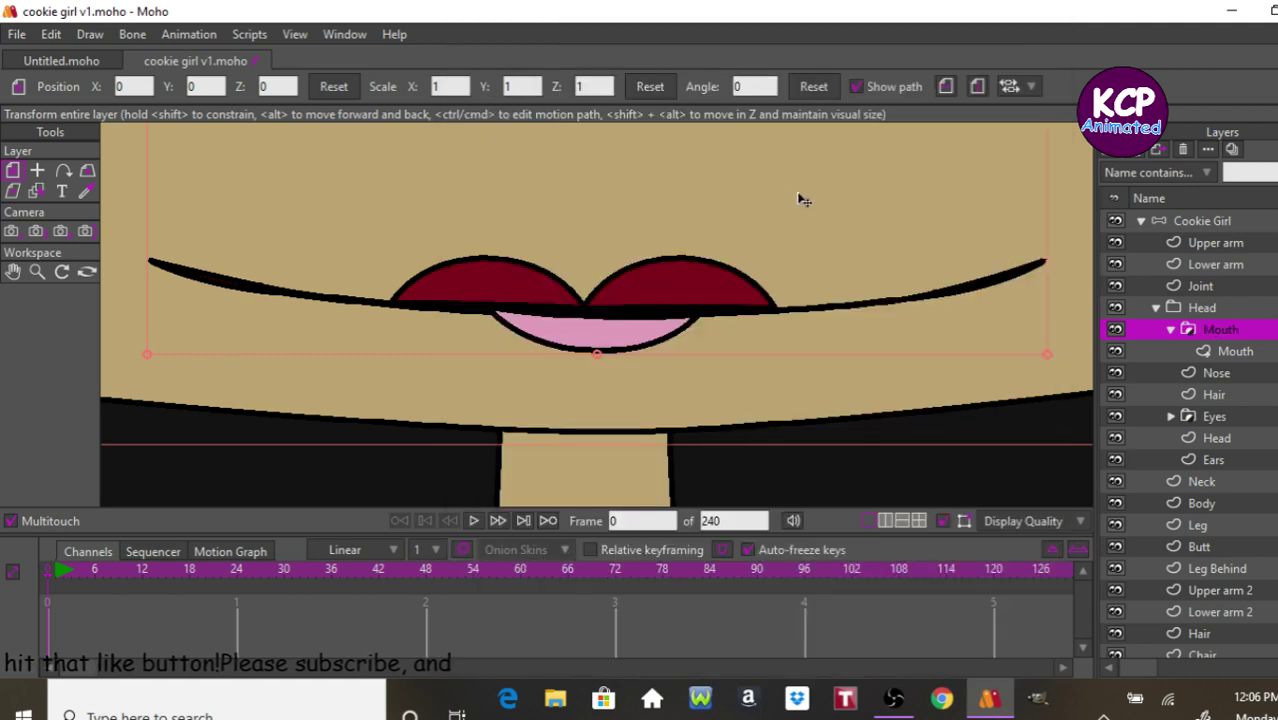
Duplicate the Mouth vector layer inside the group and rename the original layer as Shaoe.
{"action": "left_click", "coordinate": [1207, 355]}
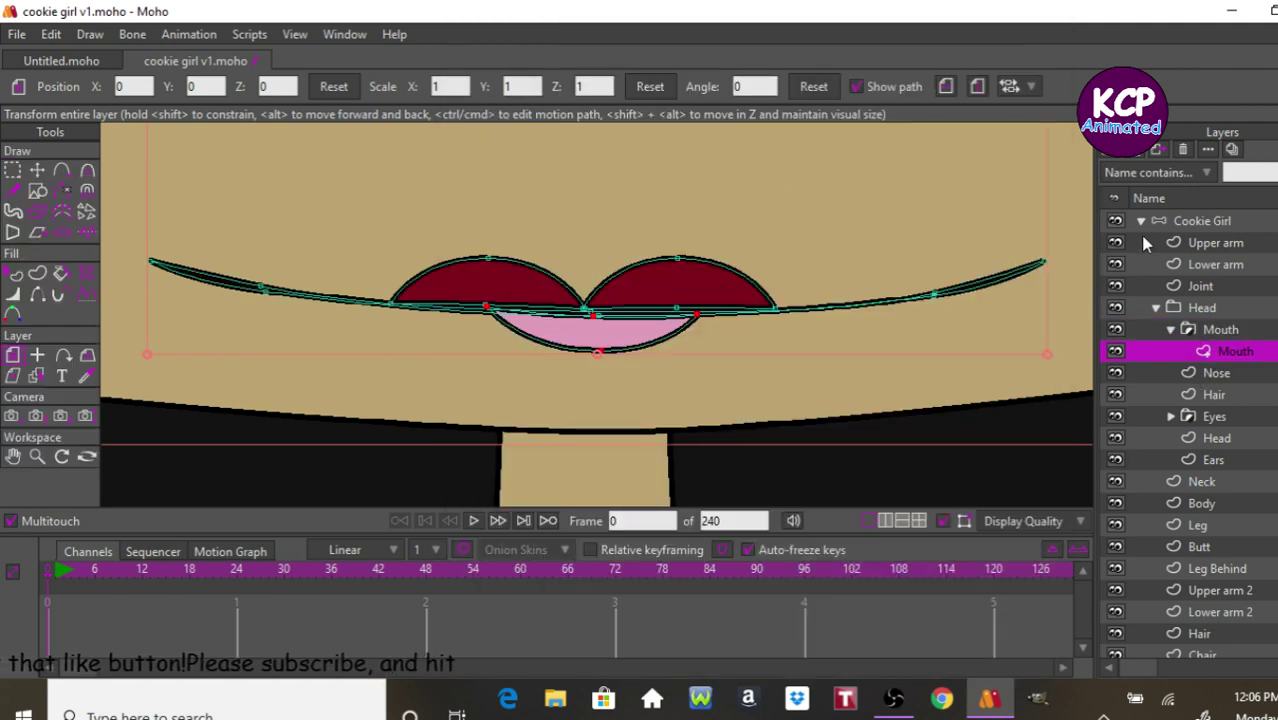
{"action": "left_click", "coordinate": [1135, 152]}
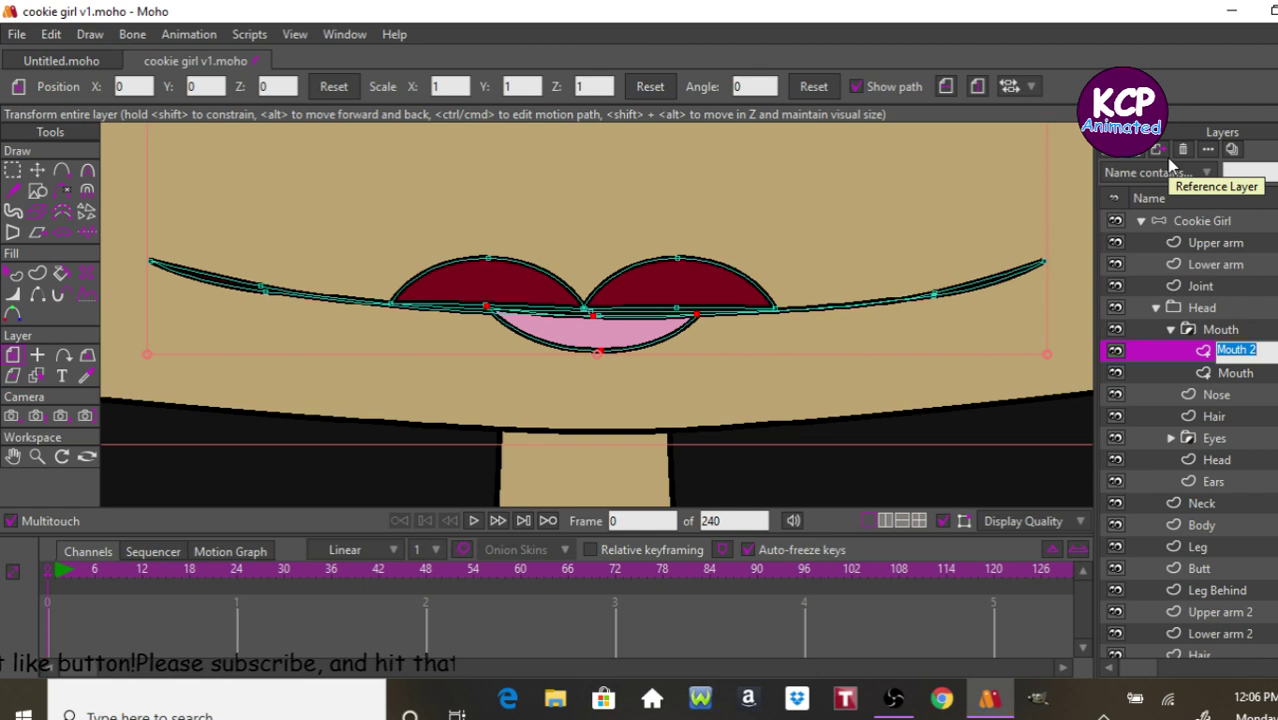
{"action": "key", "text": "Right"}
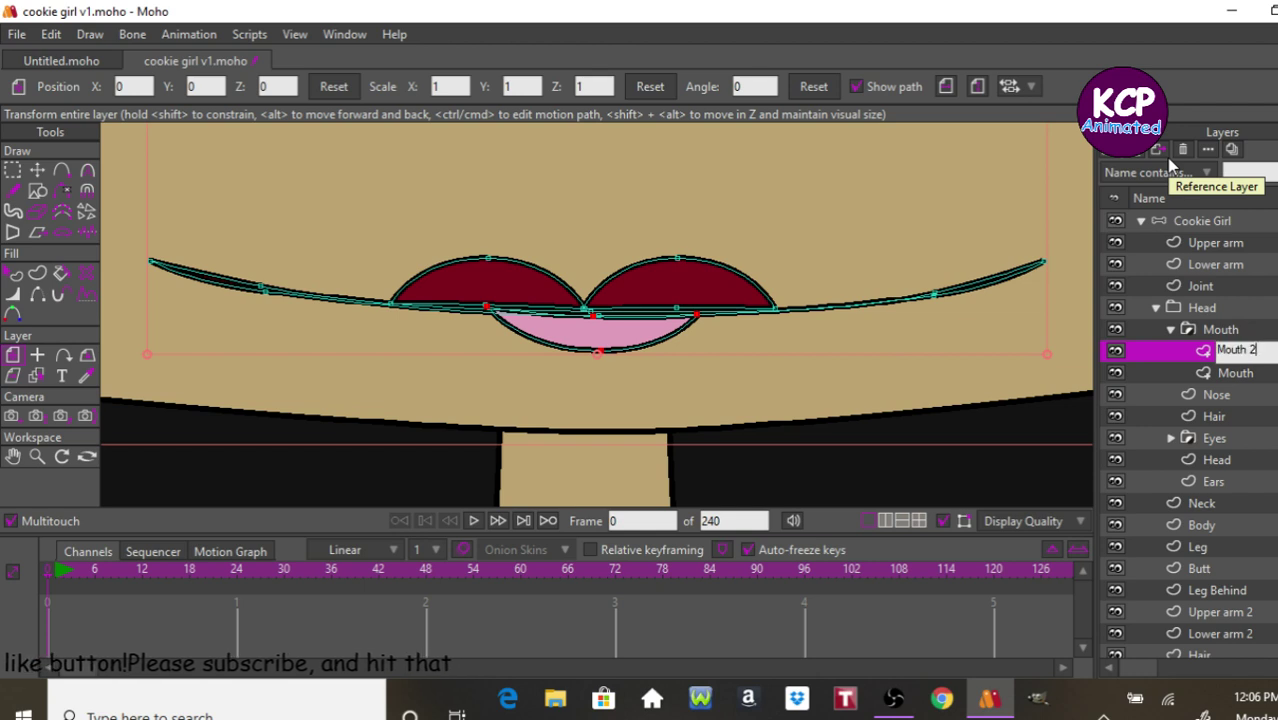
{"action": "left_click", "coordinate": [1221, 372]}
{"action": "double_click", "coordinate": [1221, 376]}
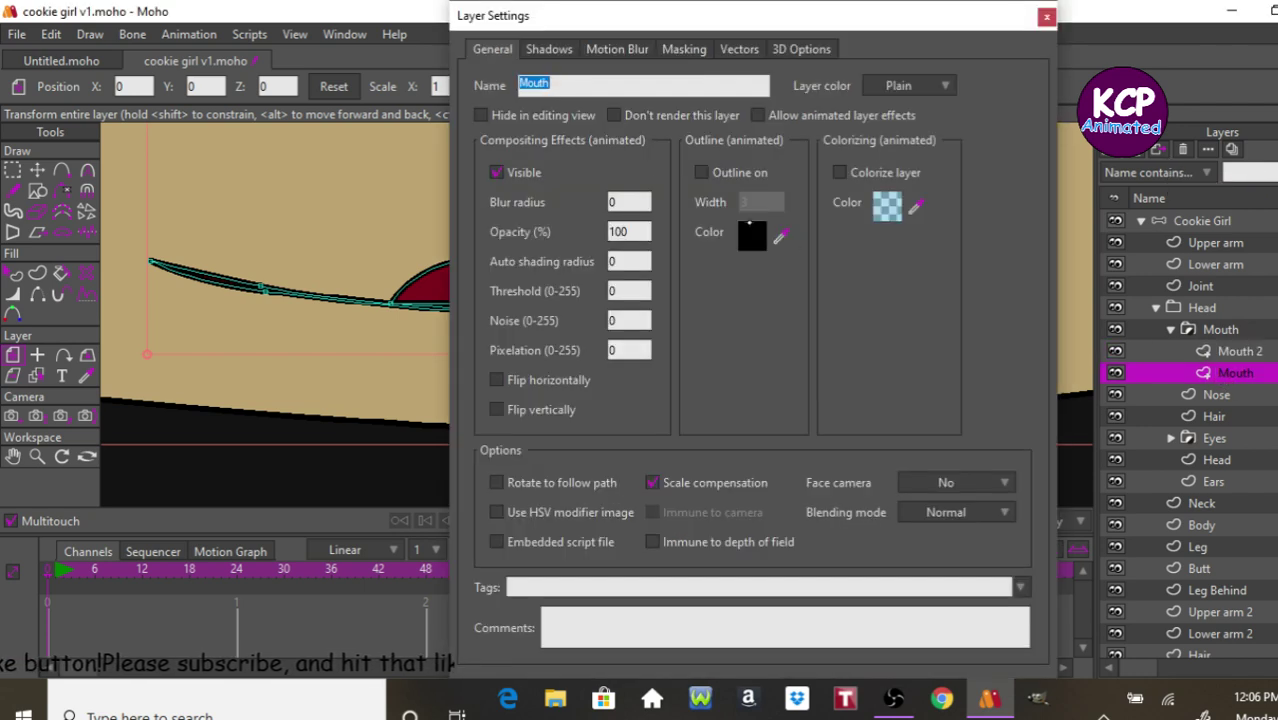
{"action": "type", "text": "Shaoe"}
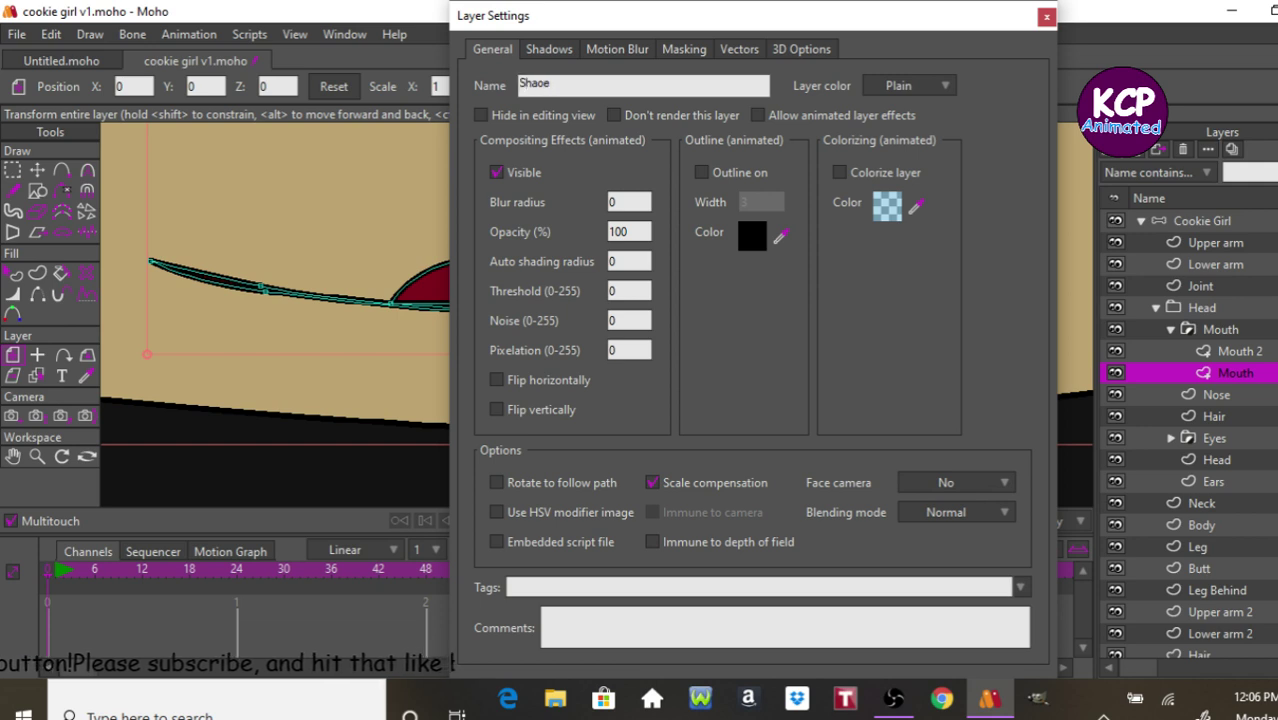
{"action": "key", "text": "Return"}
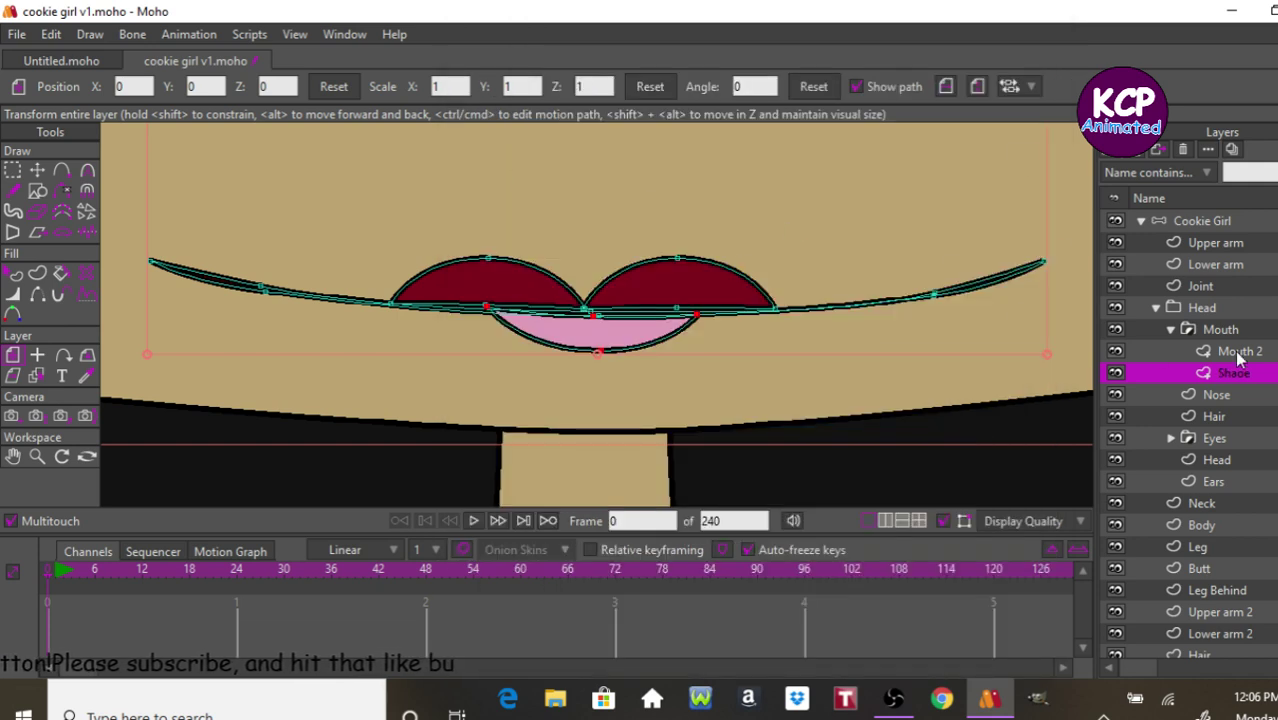
Delete the two red upper lip shapes and the pink lower lip from the Shaoe layer.
{"action": "left_click", "coordinate": [13, 173]}
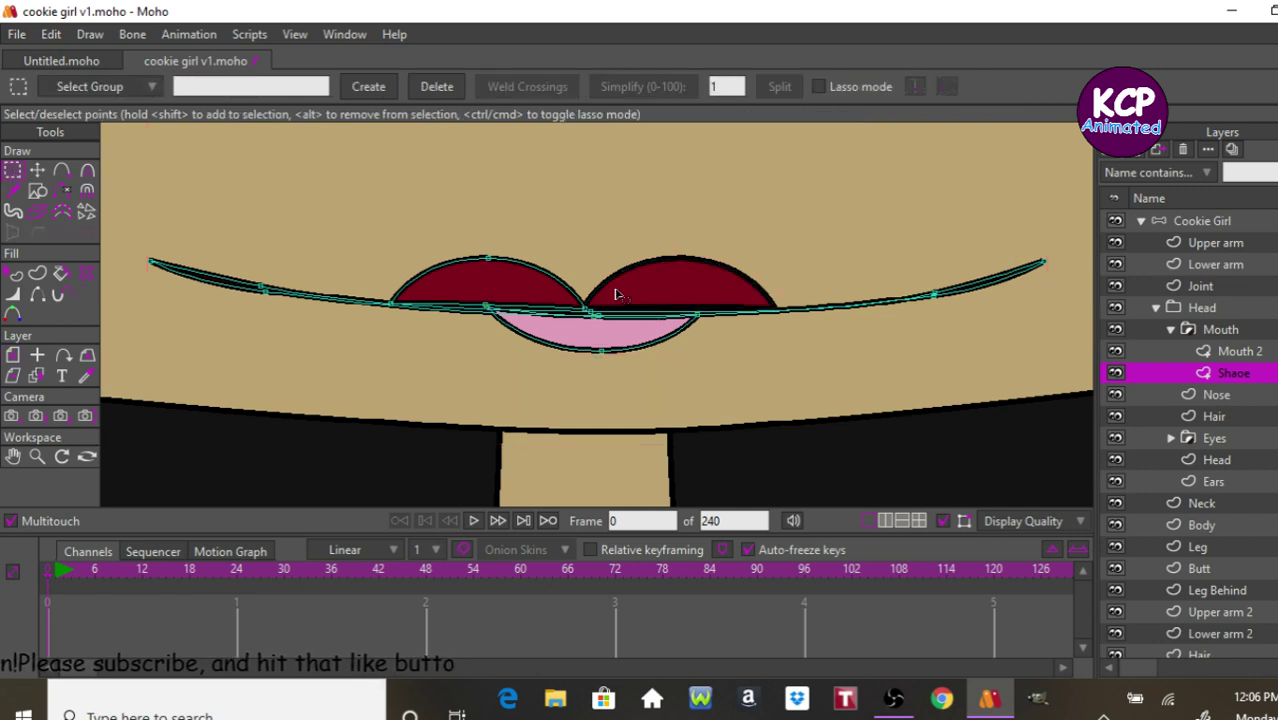
{"action": "left_click", "coordinate": [550, 292]}
{"action": "left_click", "coordinate": [605, 339]}
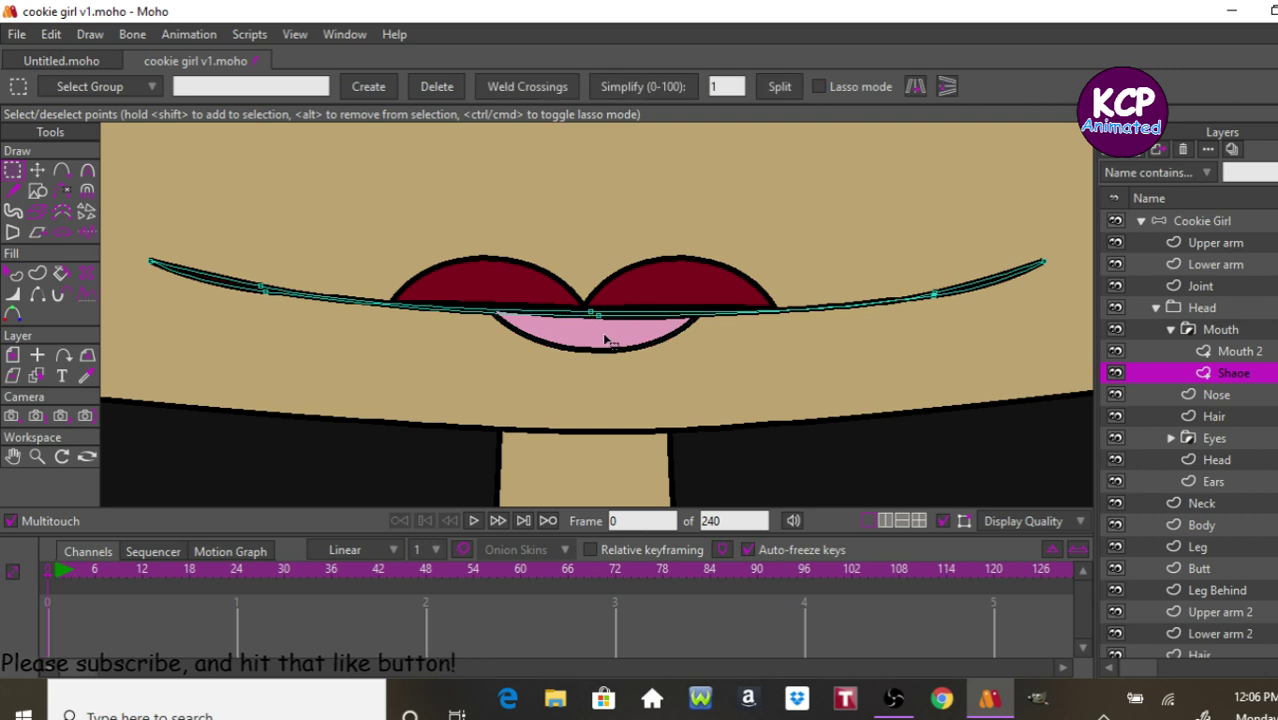
Rename the Mouth 2 layer inside the Mouth group as Lips.
{"action": "left_click", "coordinate": [1213, 355]}
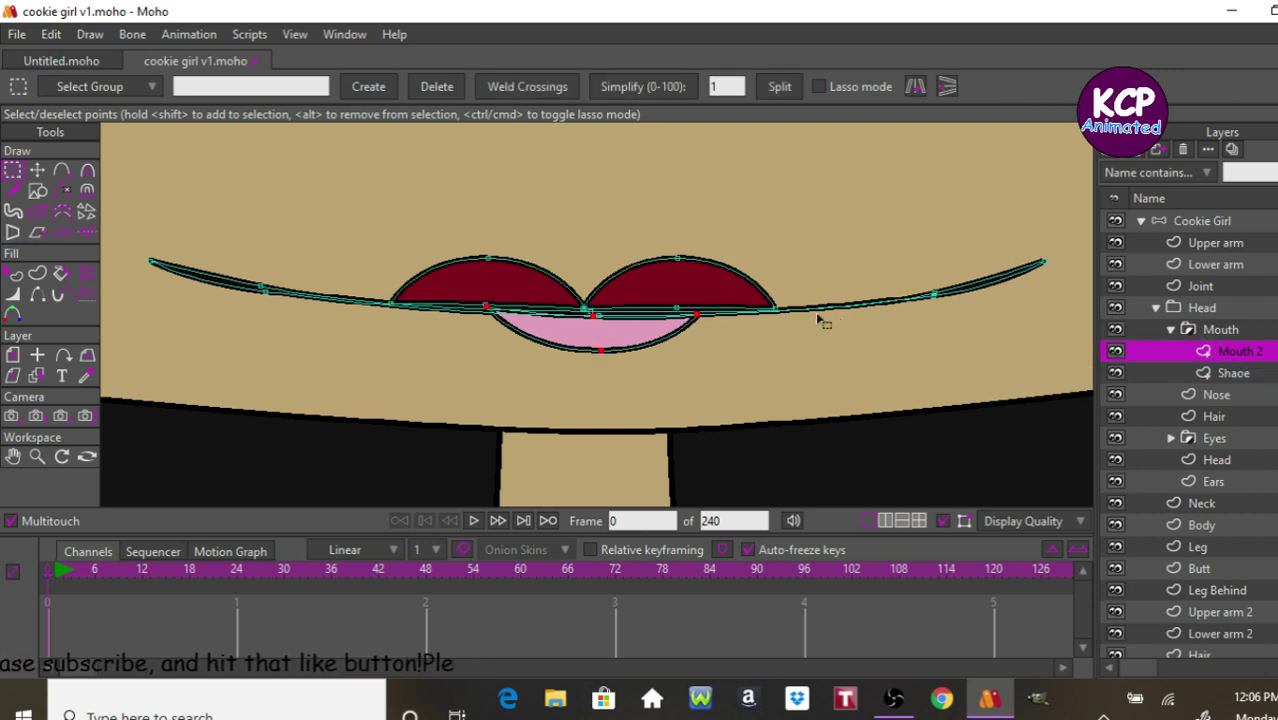
{"action": "double_click", "coordinate": [1240, 352]}
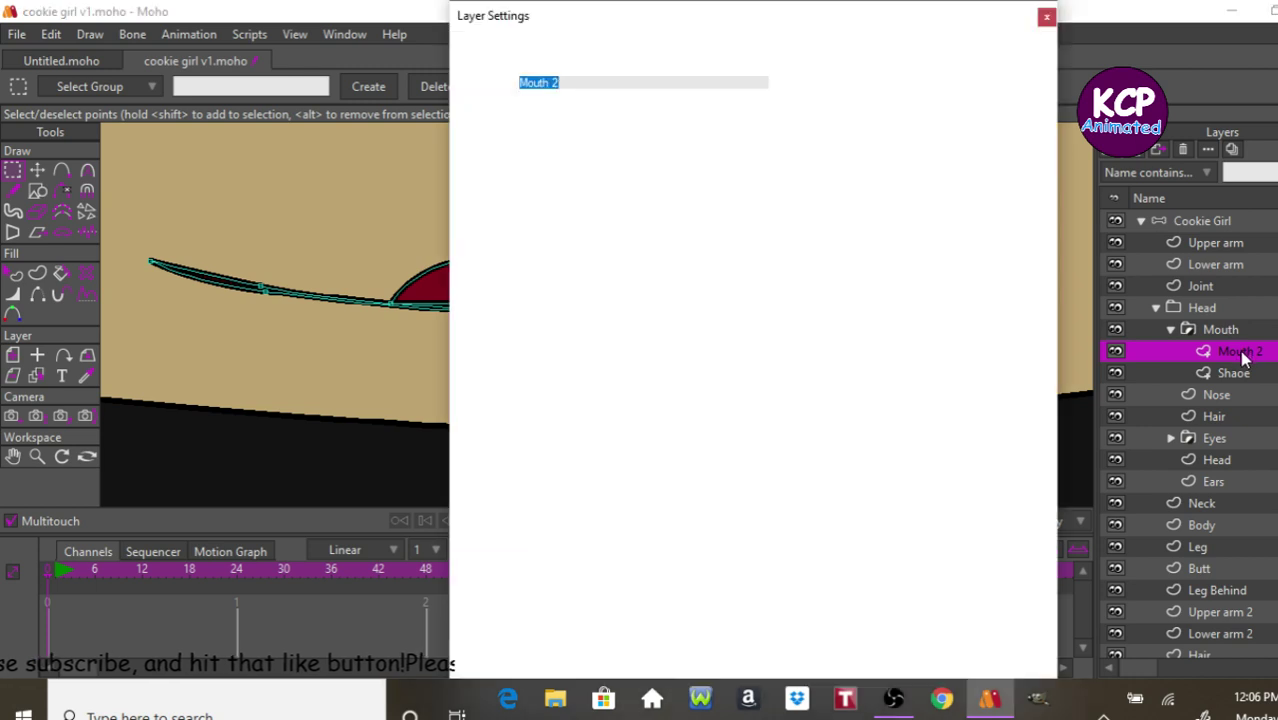
{"action": "type", "text": "L"}
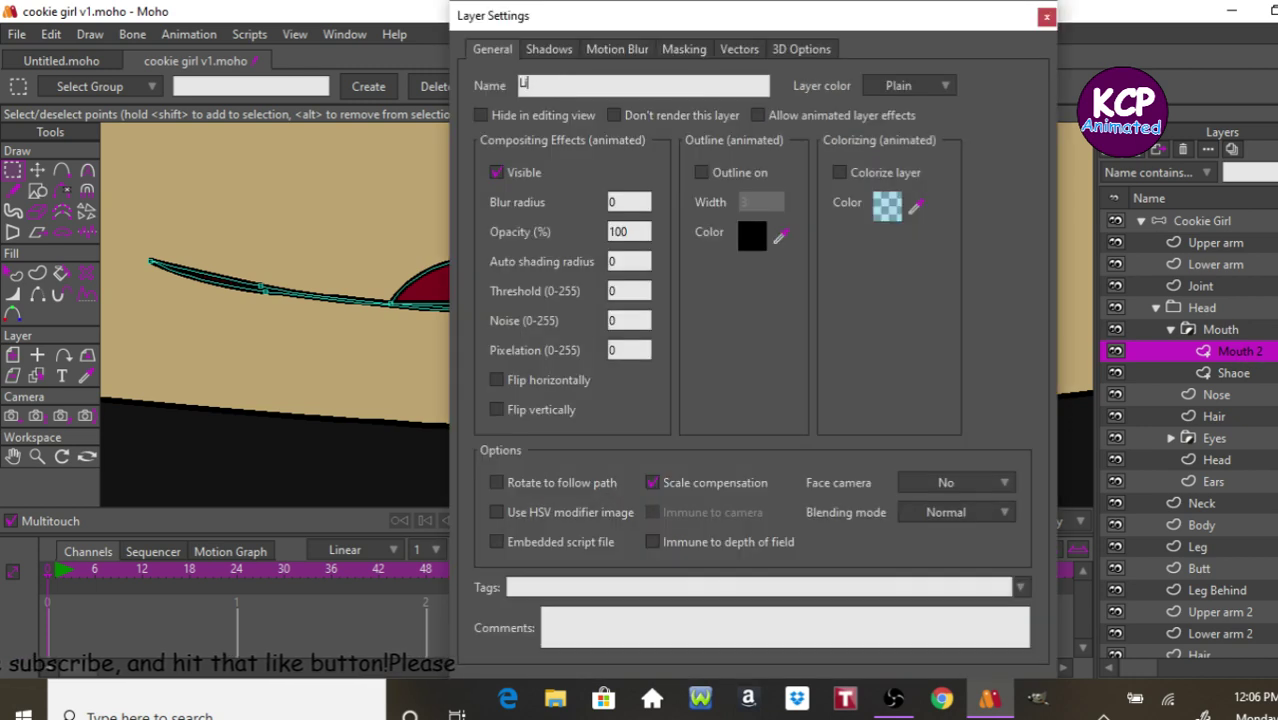
{"action": "type", "text": "ips"}
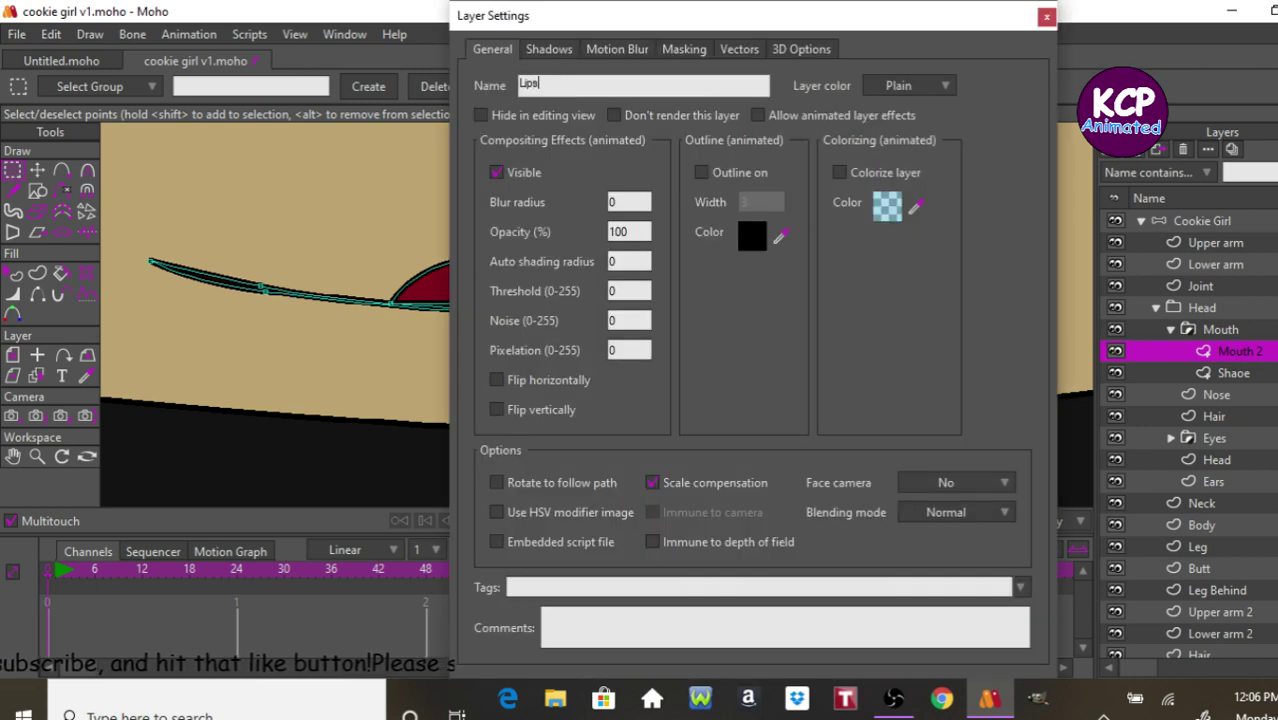
{"action": "key", "text": "Return"}
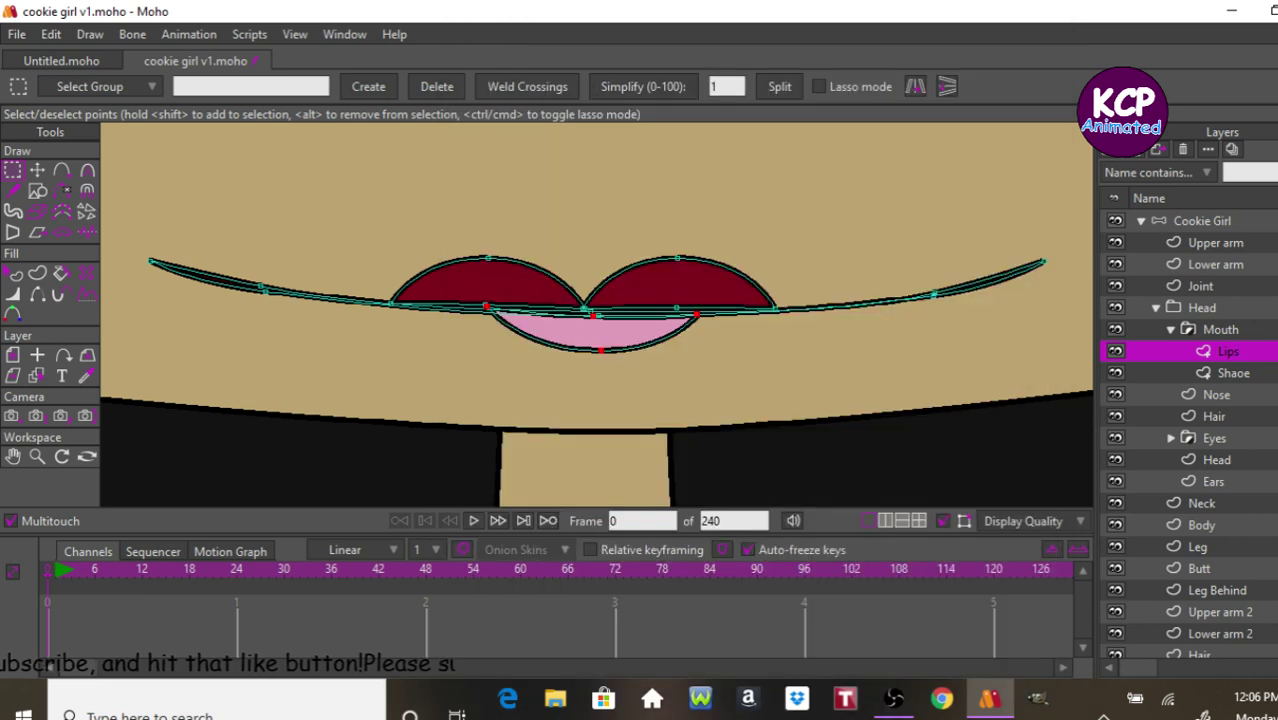
Try setting the Lips layer's masking to Mask this layer.
{"action": "double_click", "coordinate": [1236, 352]}
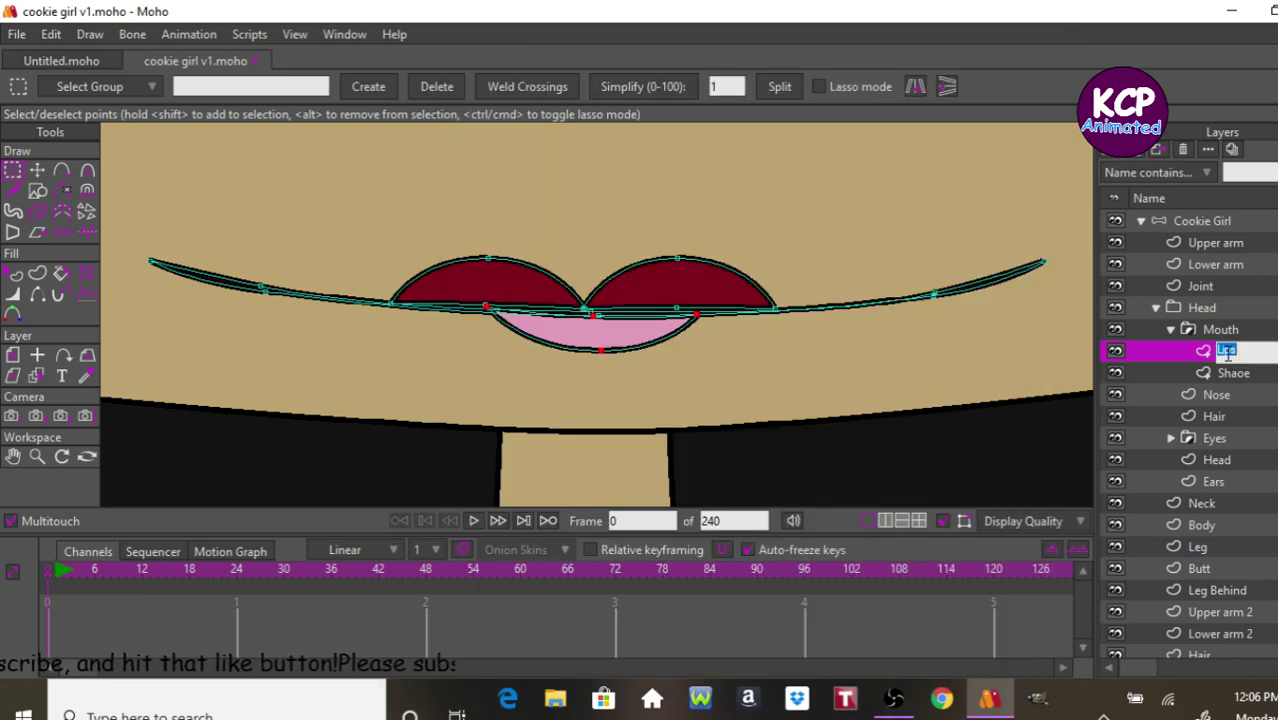
{"action": "left_click", "coordinate": [1212, 358]}
{"action": "double_click", "coordinate": [1212, 358]}
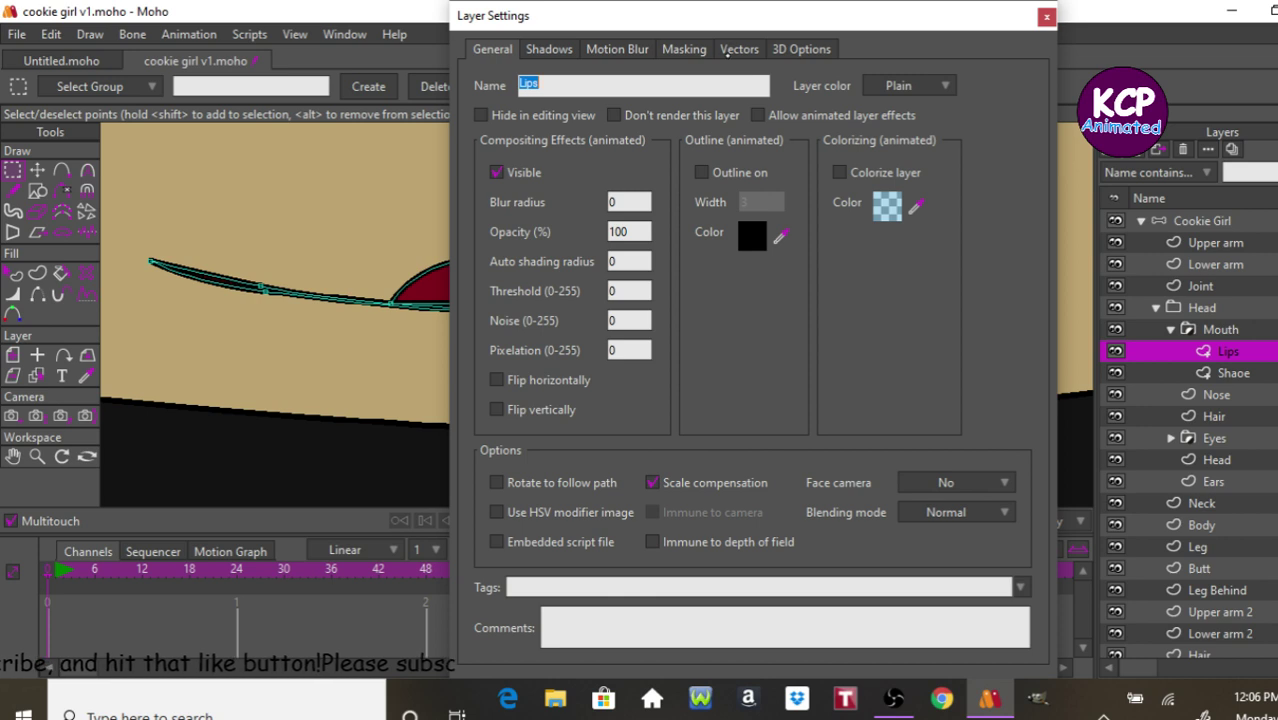
{"action": "left_click", "coordinate": [737, 50]}
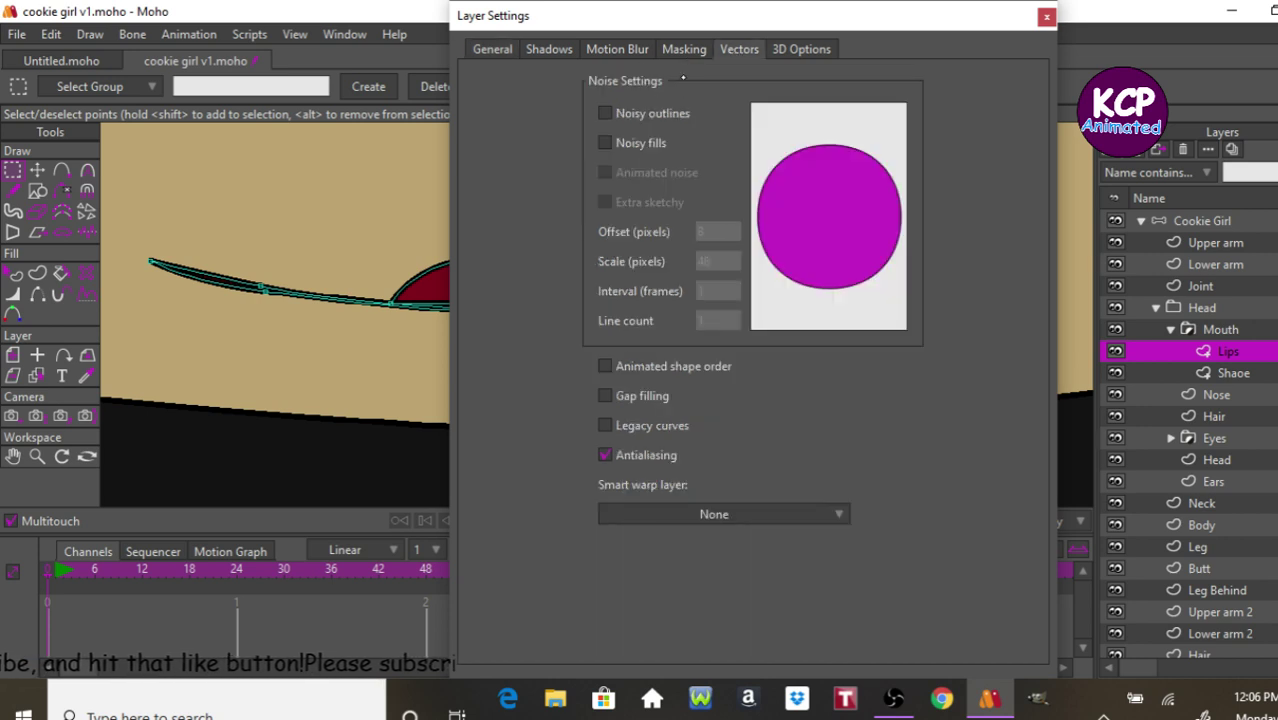
{"action": "left_click", "coordinate": [684, 50]}
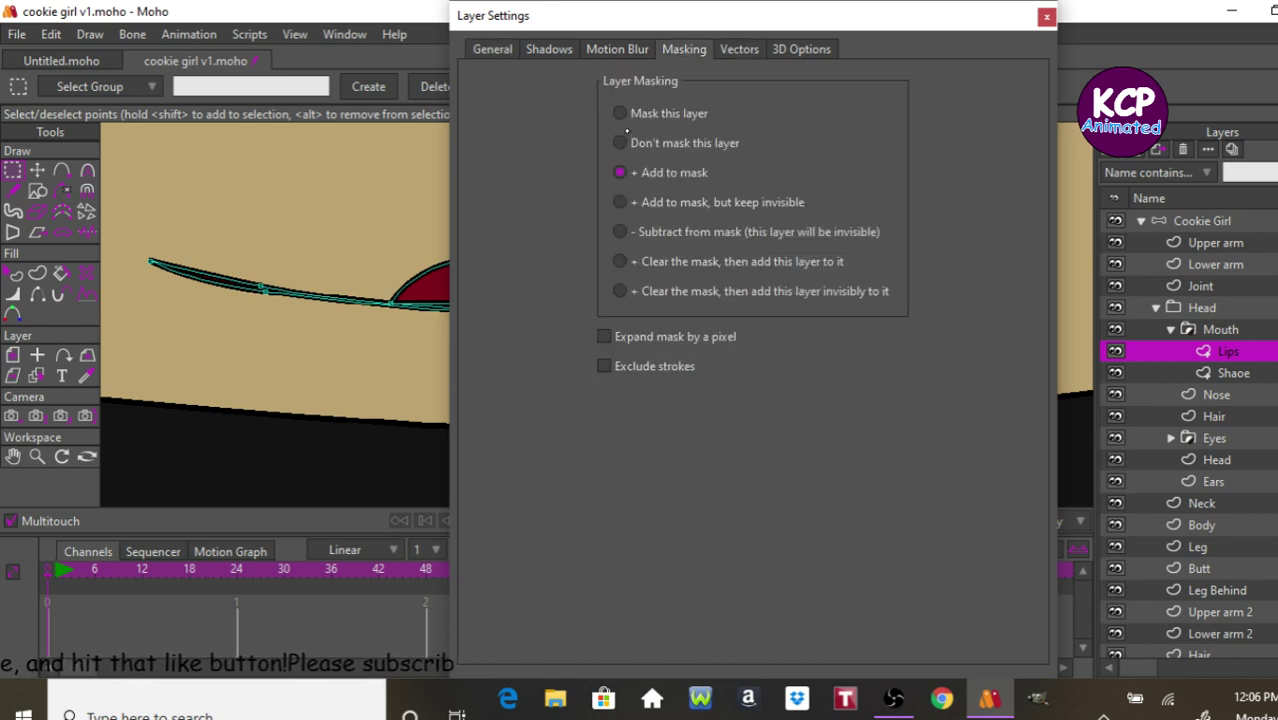
{"action": "left_click", "coordinate": [621, 114]}
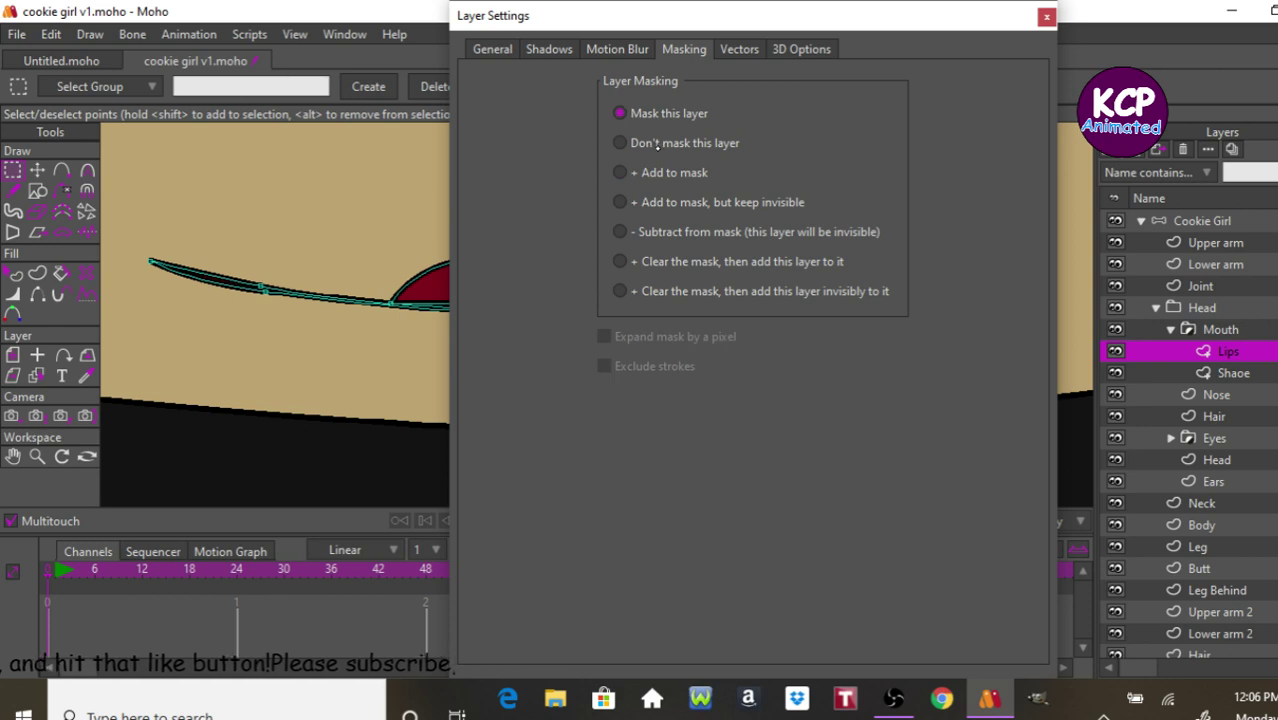
{"action": "key", "text": "Return"}
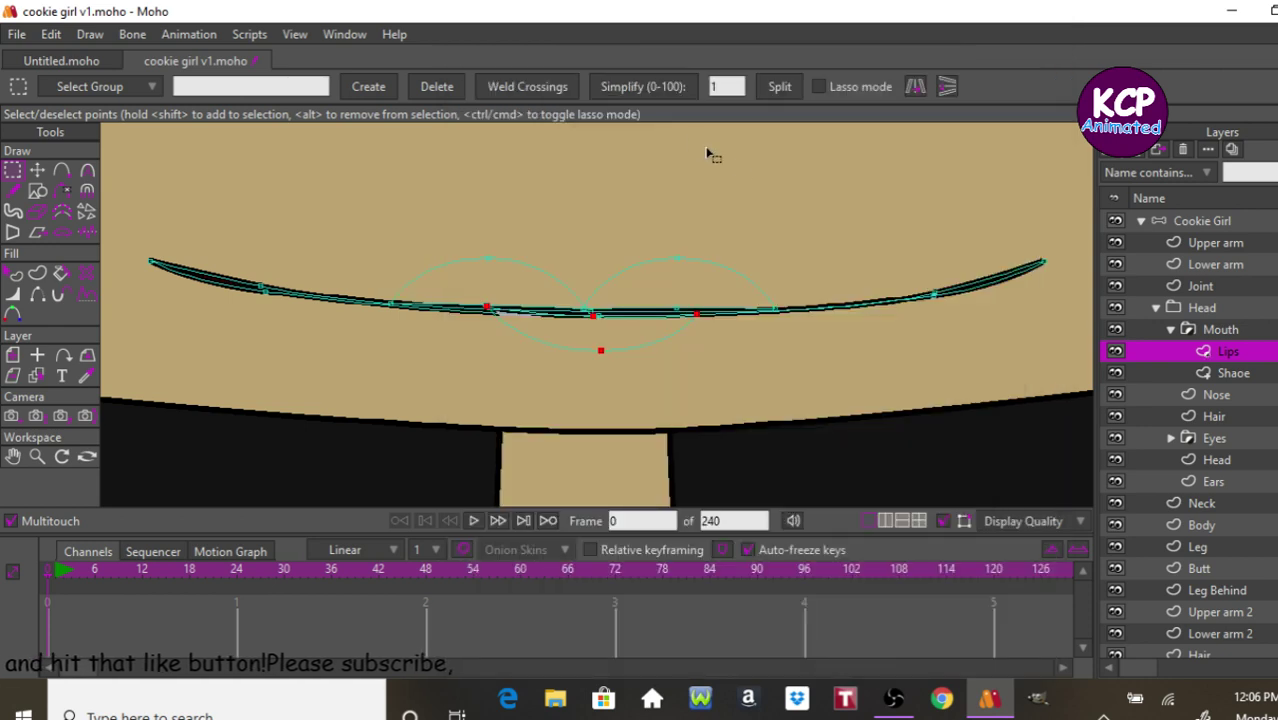
Set the Lips layer's masking to Don't mask this layer and delete the long black mouth line from that layer.
{"action": "double_click", "coordinate": [1214, 356]}
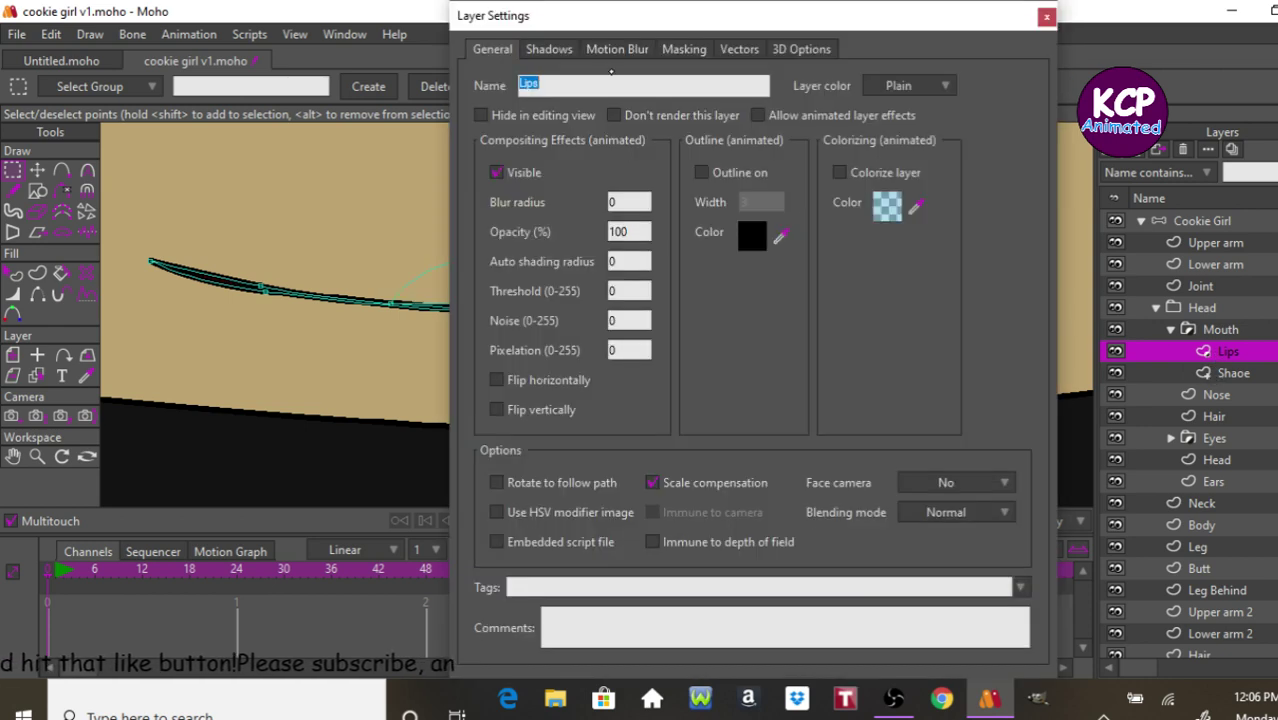
{"action": "left_click", "coordinate": [684, 49]}
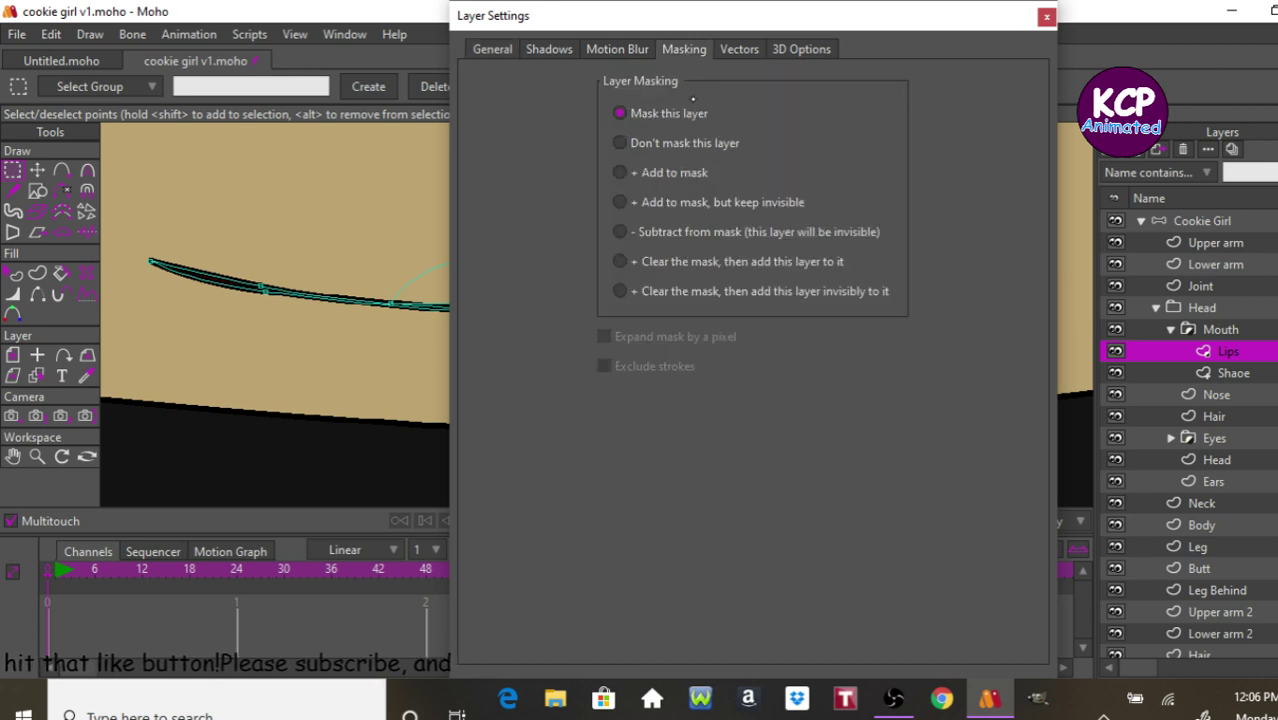
{"action": "key", "text": "Return"}
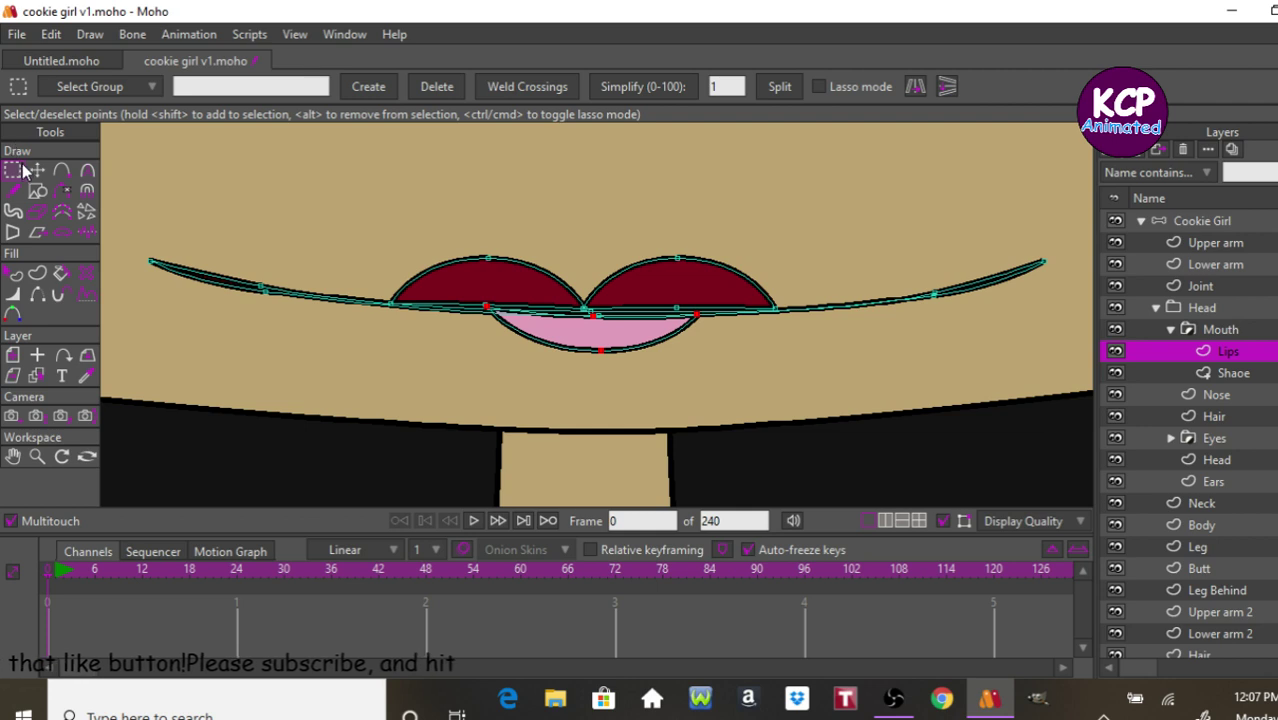
{"action": "left_click", "coordinate": [250, 286]}
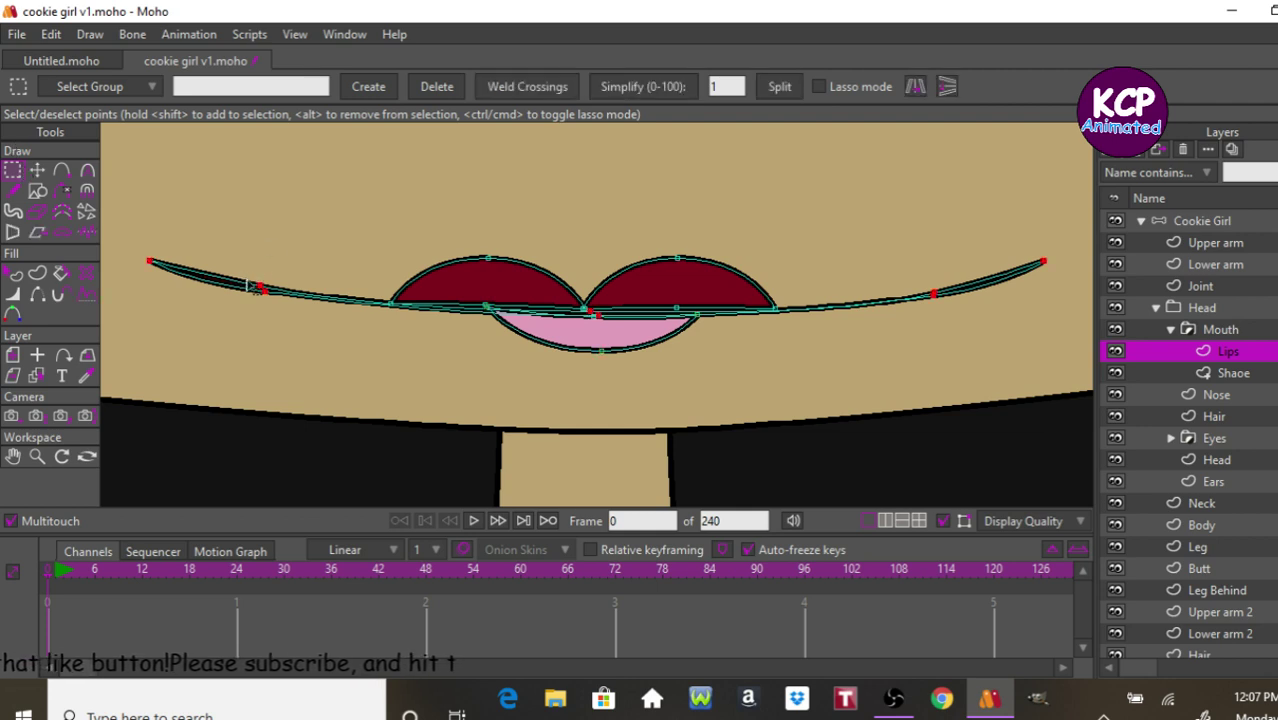
{"action": "key", "text": "Delete"}
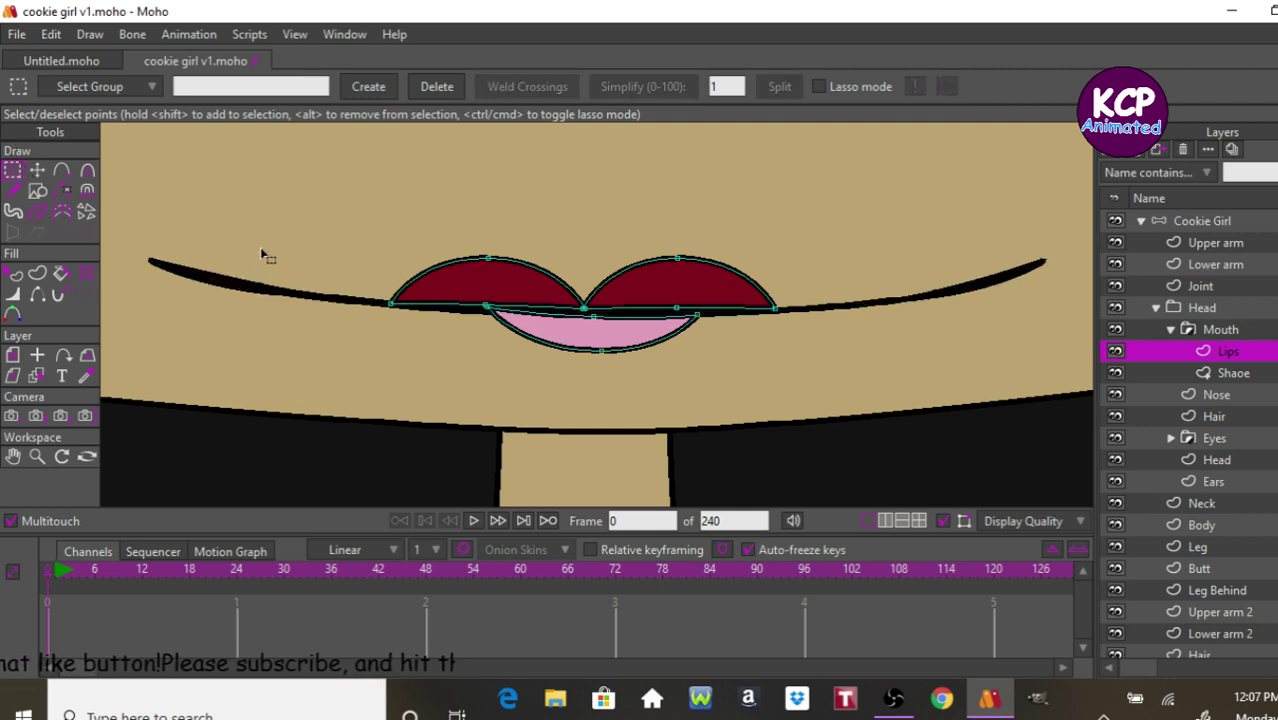
Add a new vector layer directly above Shaoe in the Mouth group and name it Teeth.
{"action": "left_click", "coordinate": [1245, 373]}
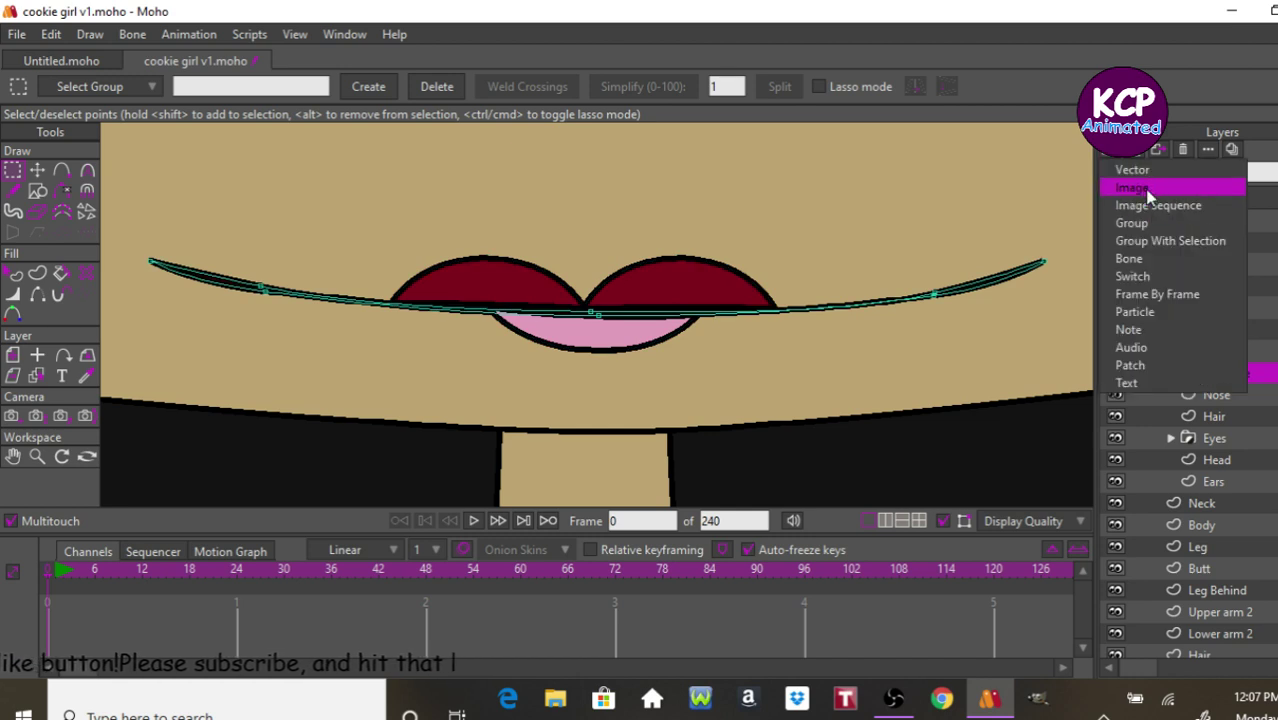
{"action": "left_click", "coordinate": [1140, 170]}
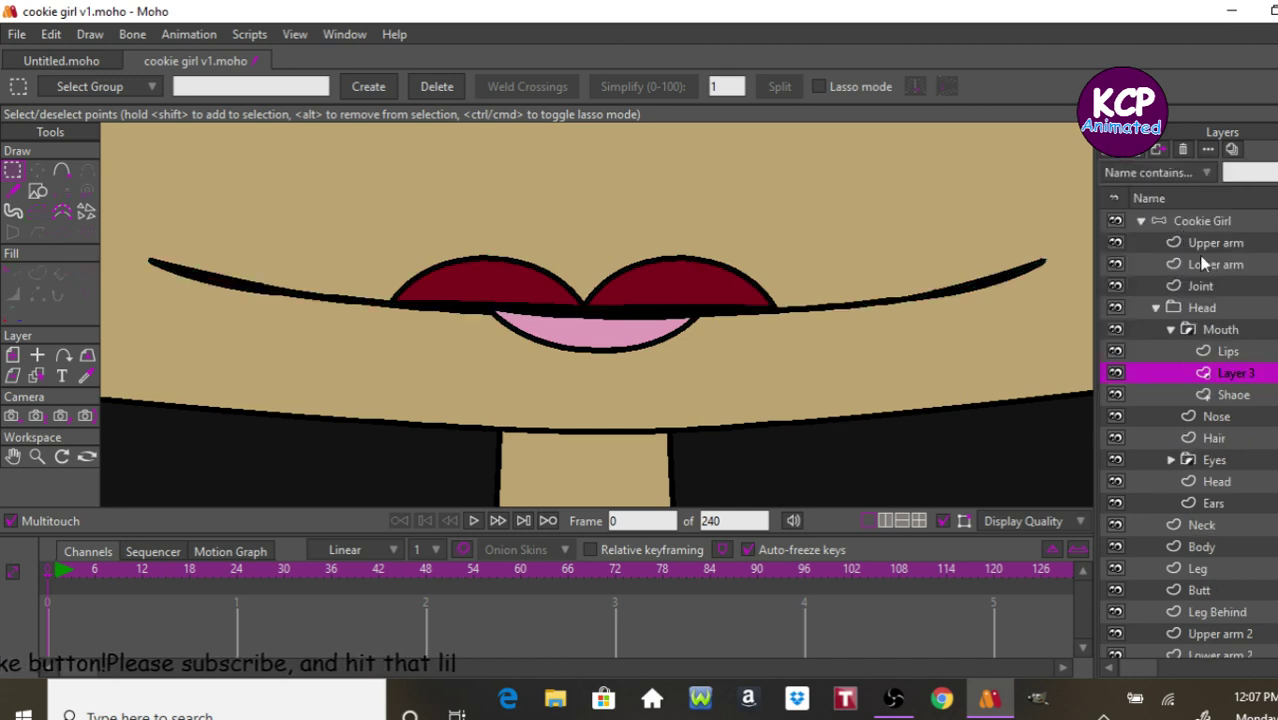
{"action": "double_click", "coordinate": [1247, 374]}
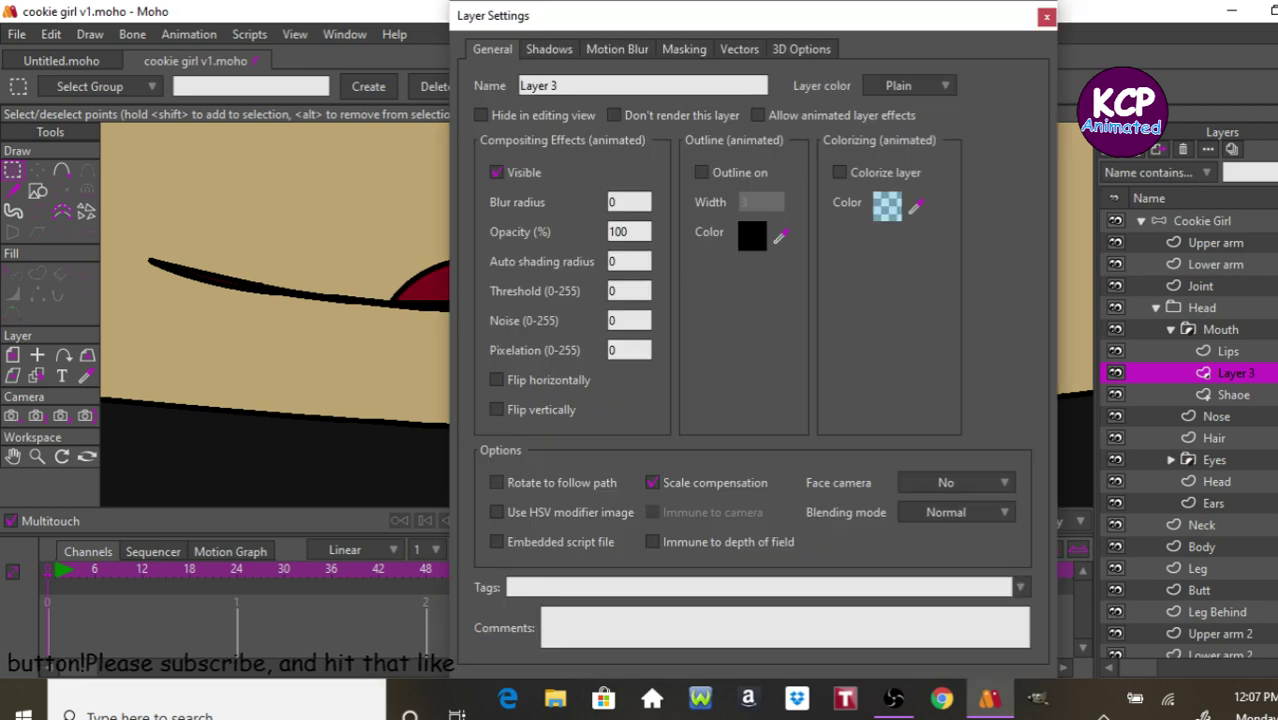
{"action": "double_click", "coordinate": [618, 84]}
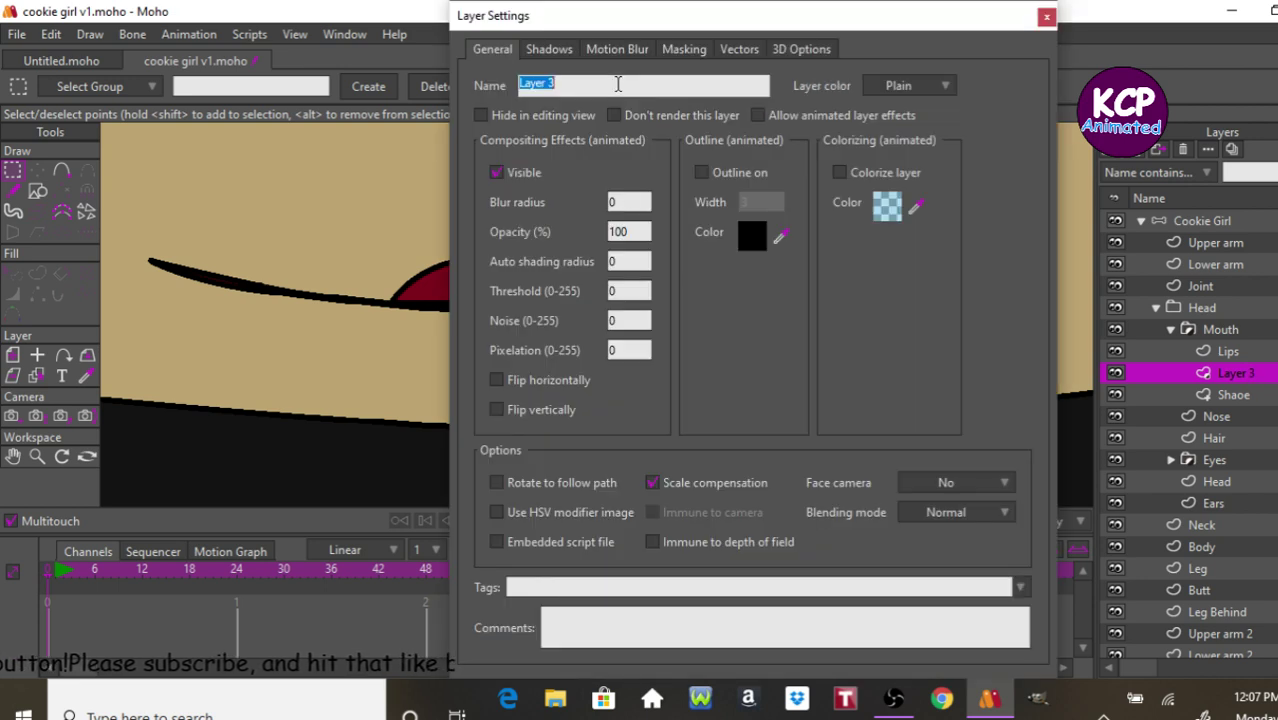
{"action": "type", "text": "Teeth"}
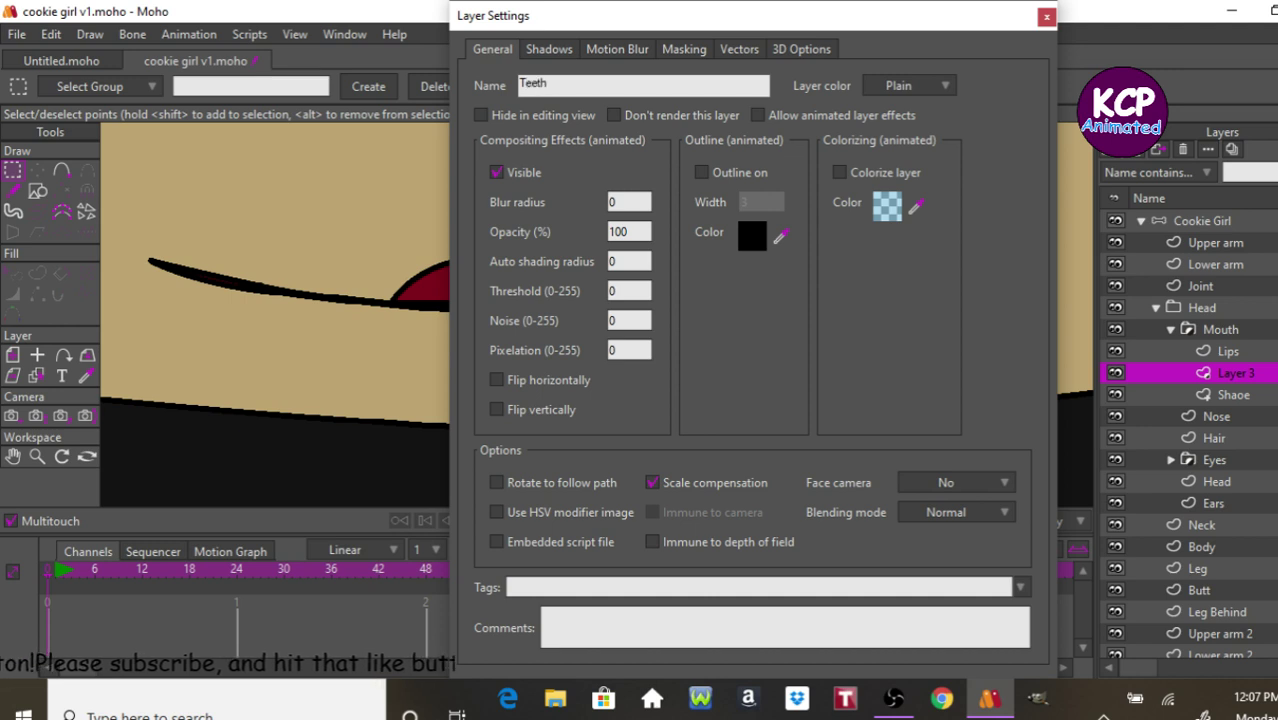
{"action": "key", "text": "Return"}
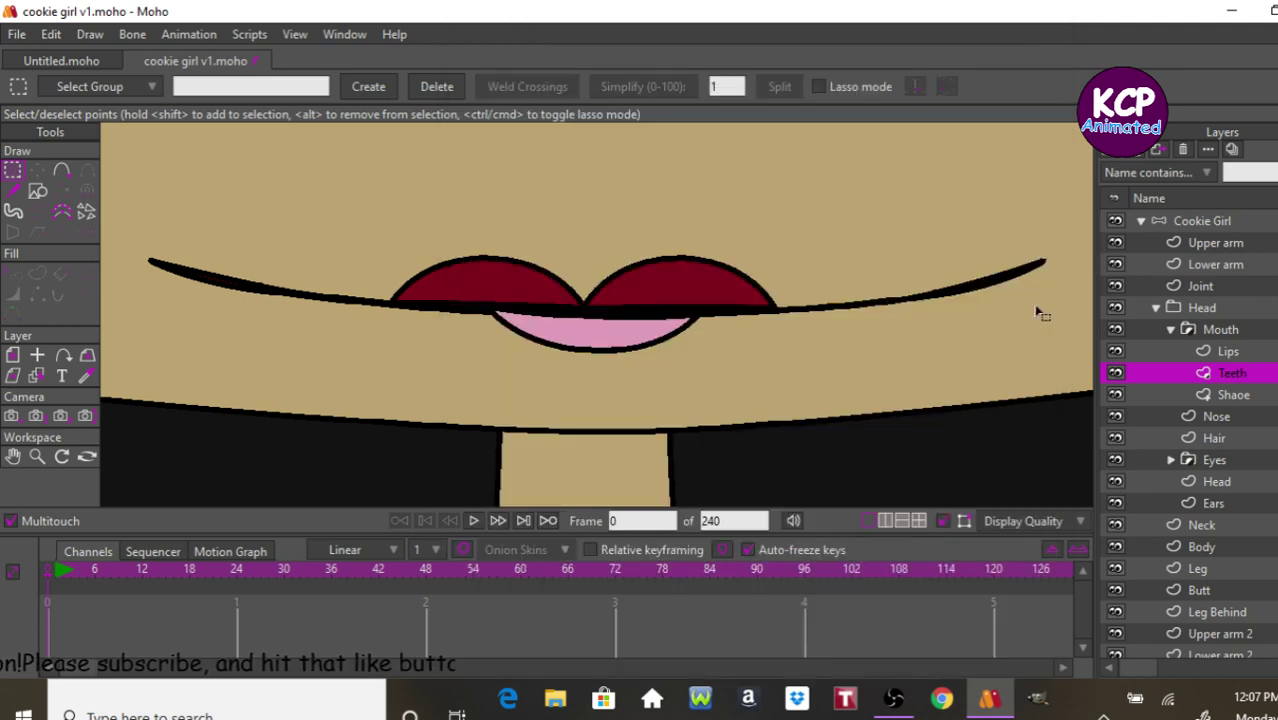
Duplicate the Teeth layer, name the copy Tongue, and move Teeth above Tongue in the Mouth group.
{"action": "left_click", "coordinate": [1140, 156]}
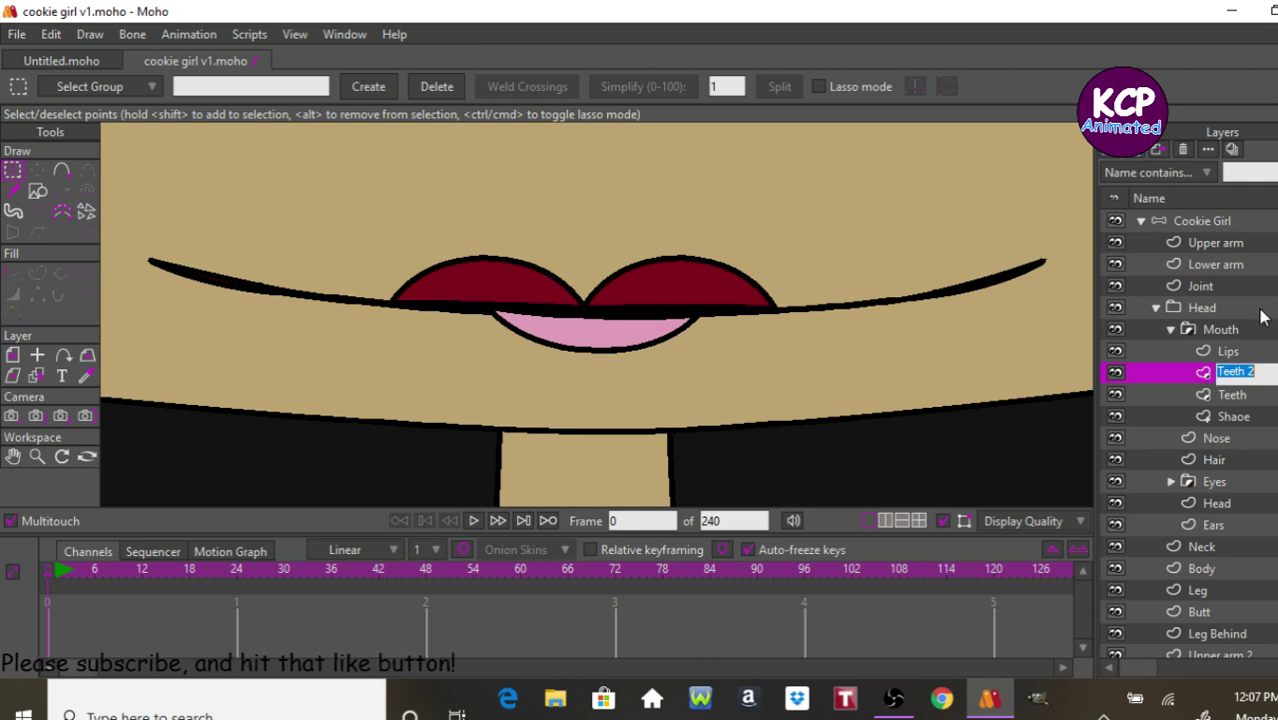
{"action": "type", "text": "To"}
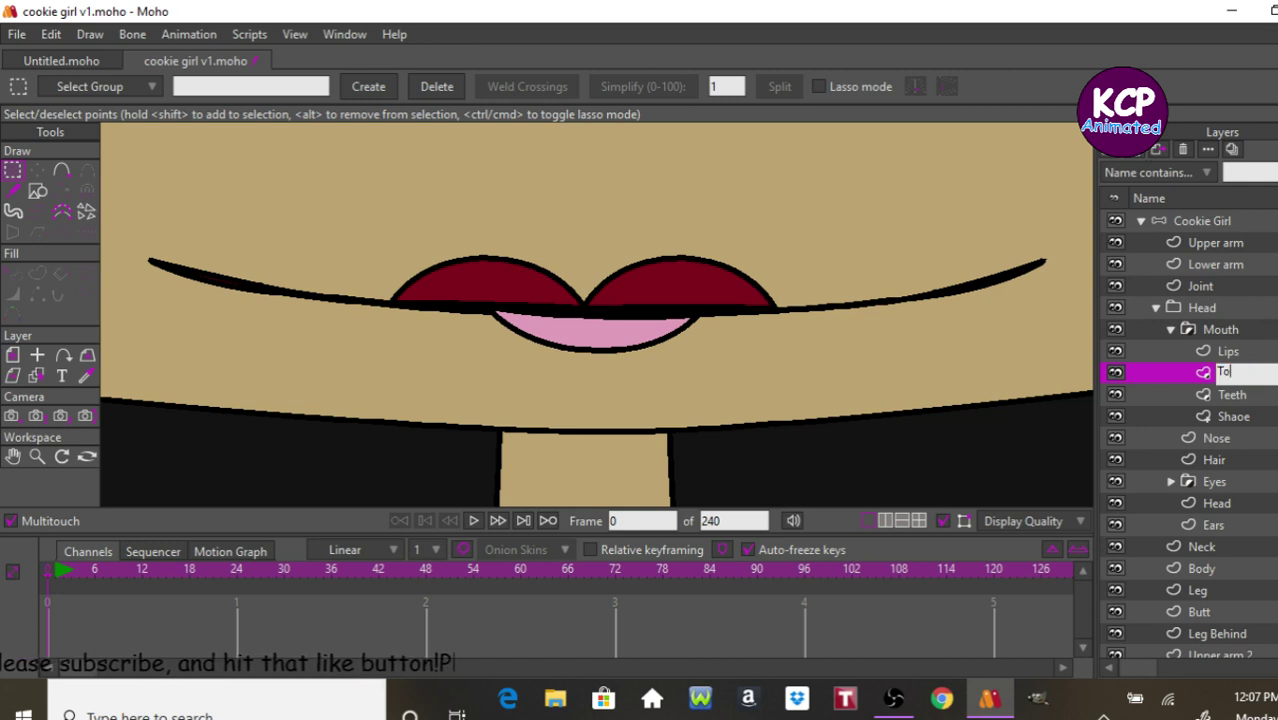
{"action": "type", "text": "ngue"}
{"action": "key", "text": "Return"}
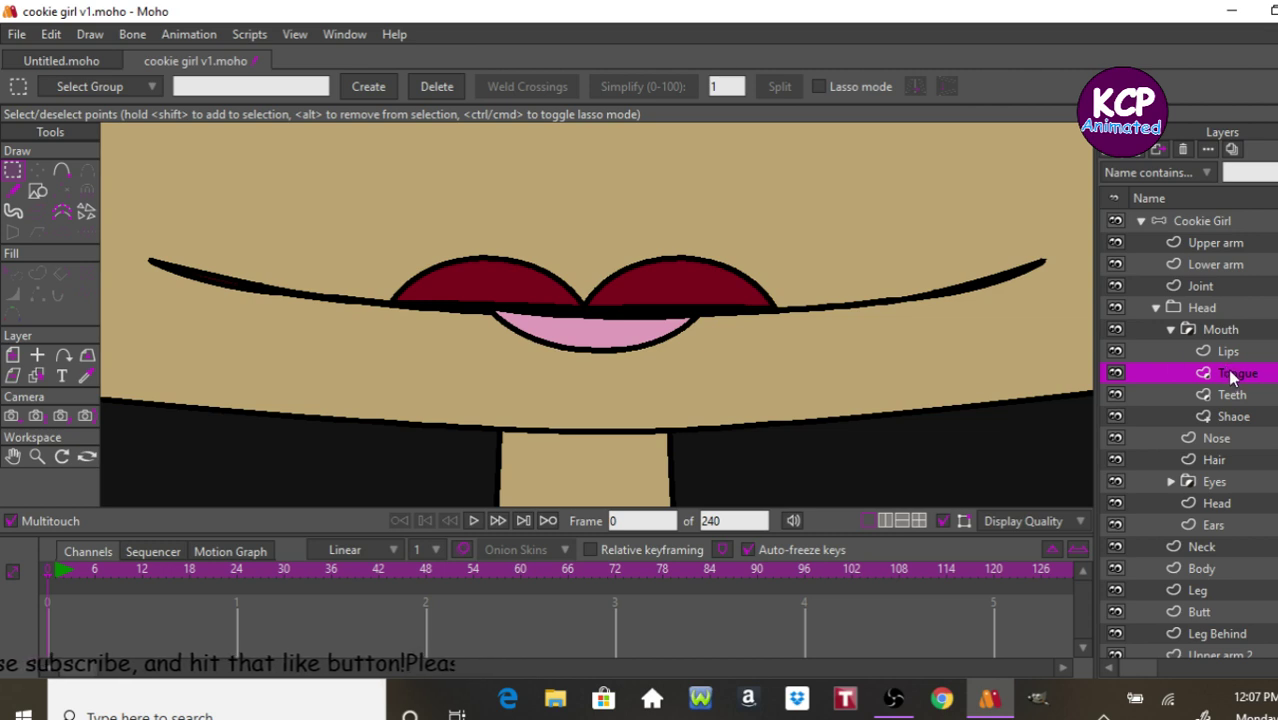
{"action": "left_click_drag", "start_coordinate": [1232, 400], "coordinate": [1238, 372]}
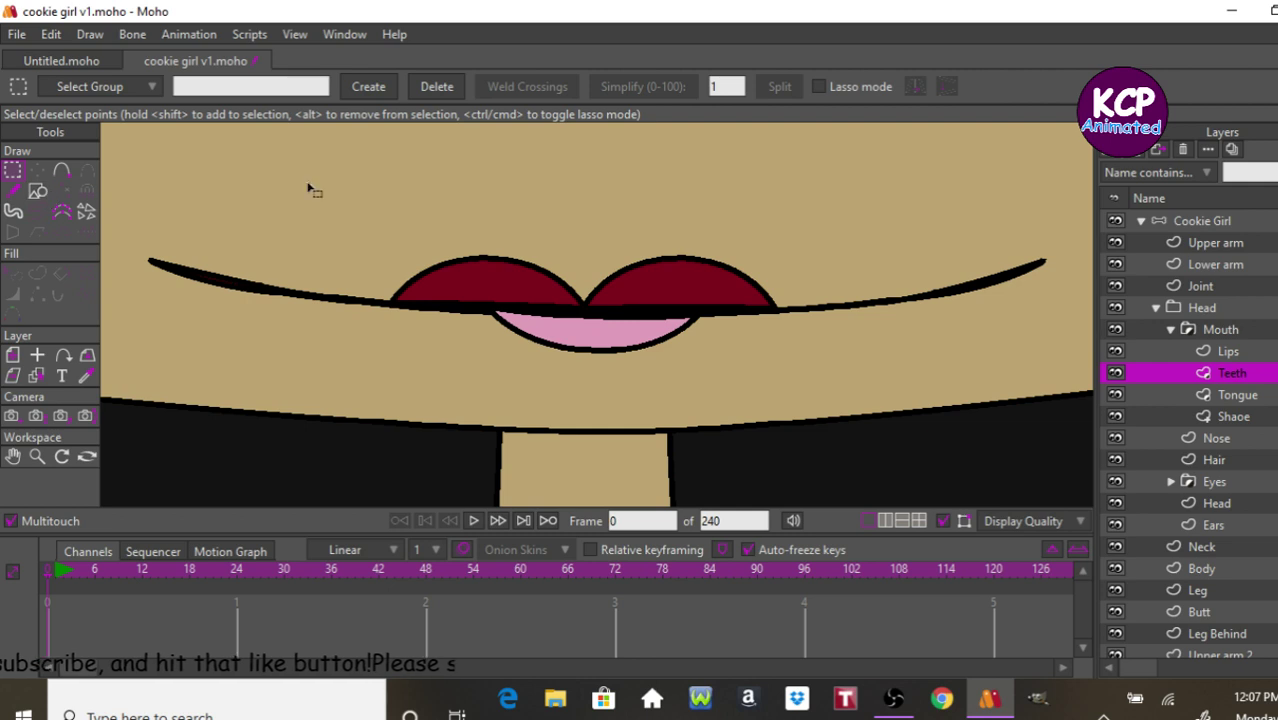
Draw an off-white filled rectangle on the Teeth layer, spanning the left upper lip down to the mouth line.
{"action": "left_click", "coordinate": [42, 195]}
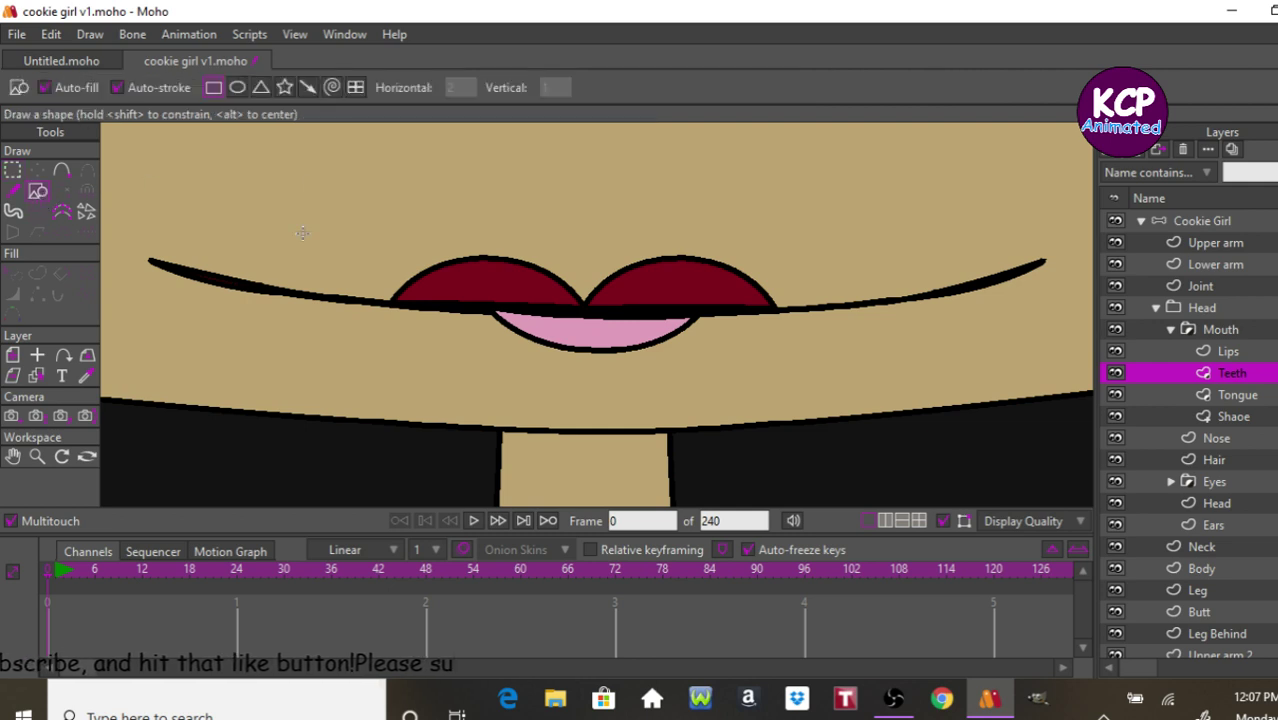
{"action": "key", "text": "ctrl+t"}
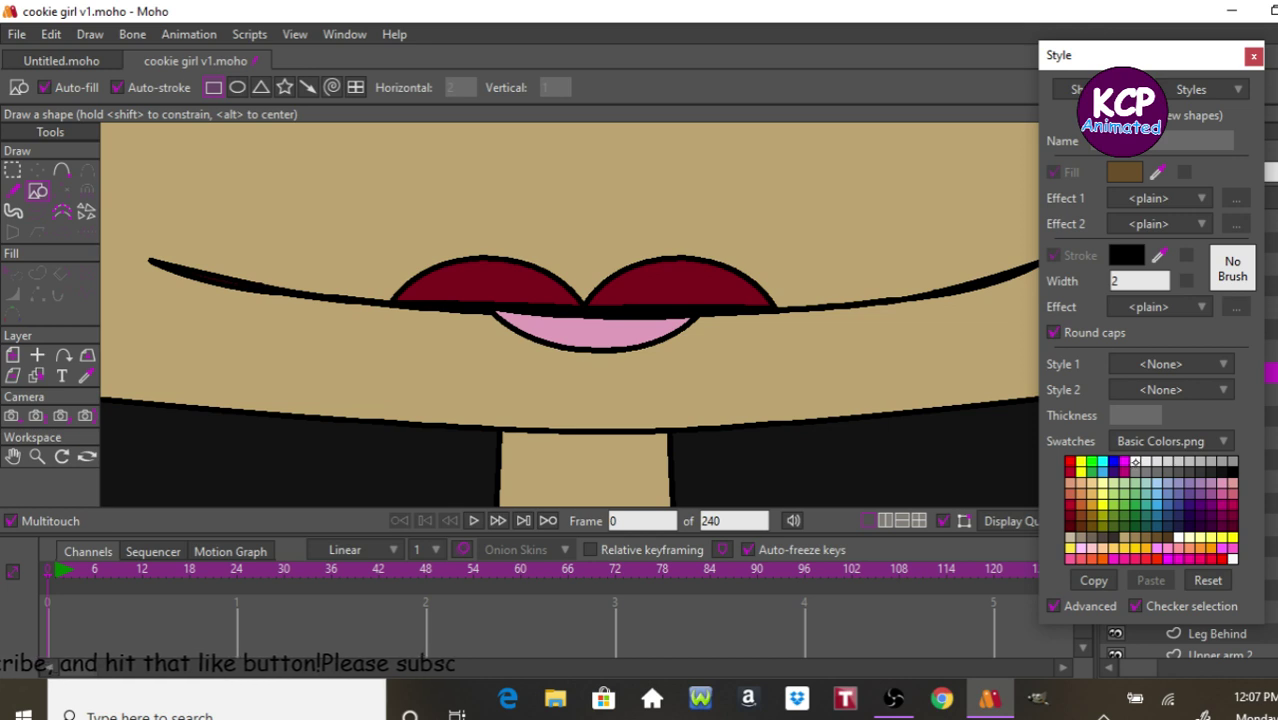
{"action": "left_click", "coordinate": [1145, 463]}
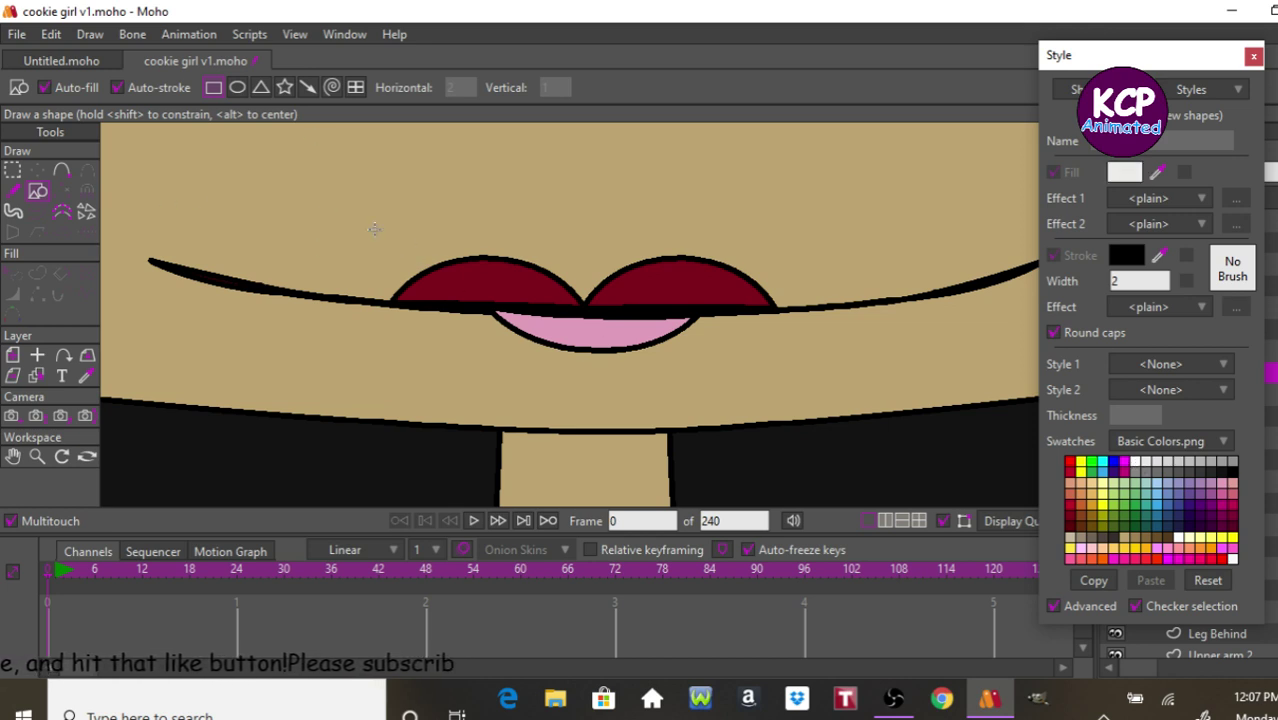
{"action": "left_click_drag", "start_coordinate": [362, 216], "coordinate": [580, 320]}
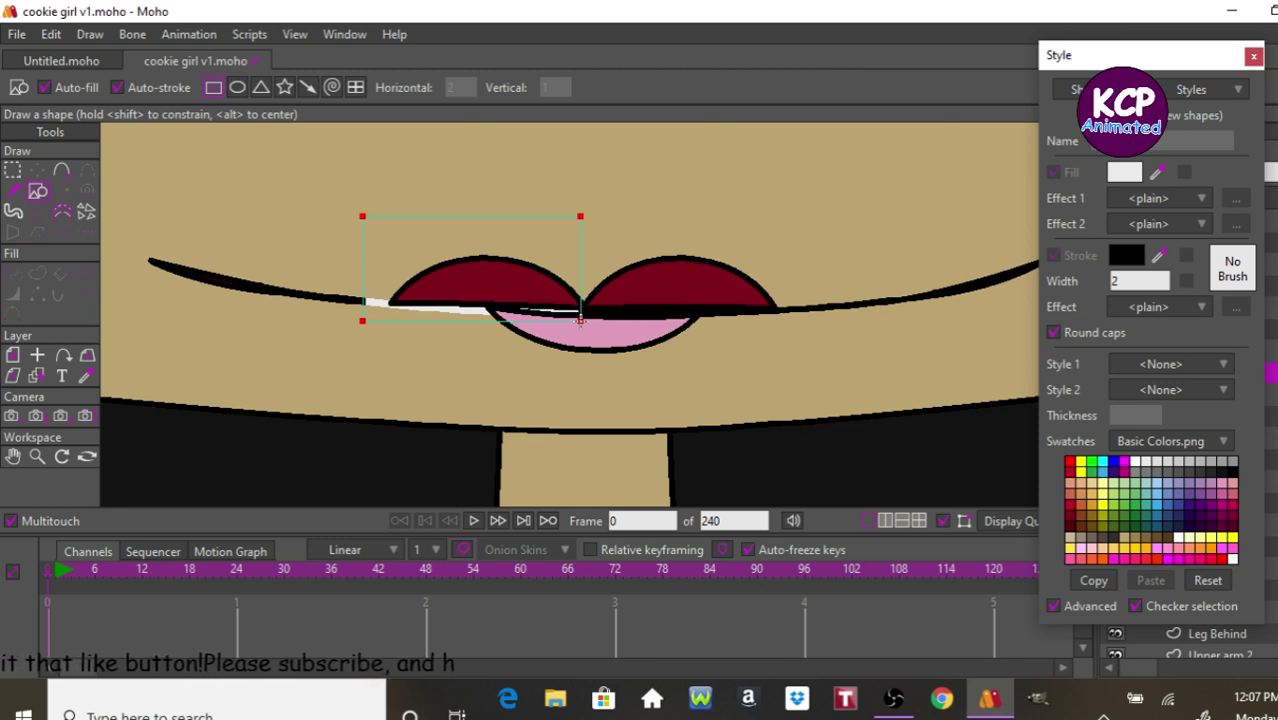
{"action": "left_click_drag", "start_coordinate": [580, 320], "coordinate": [583, 315]}
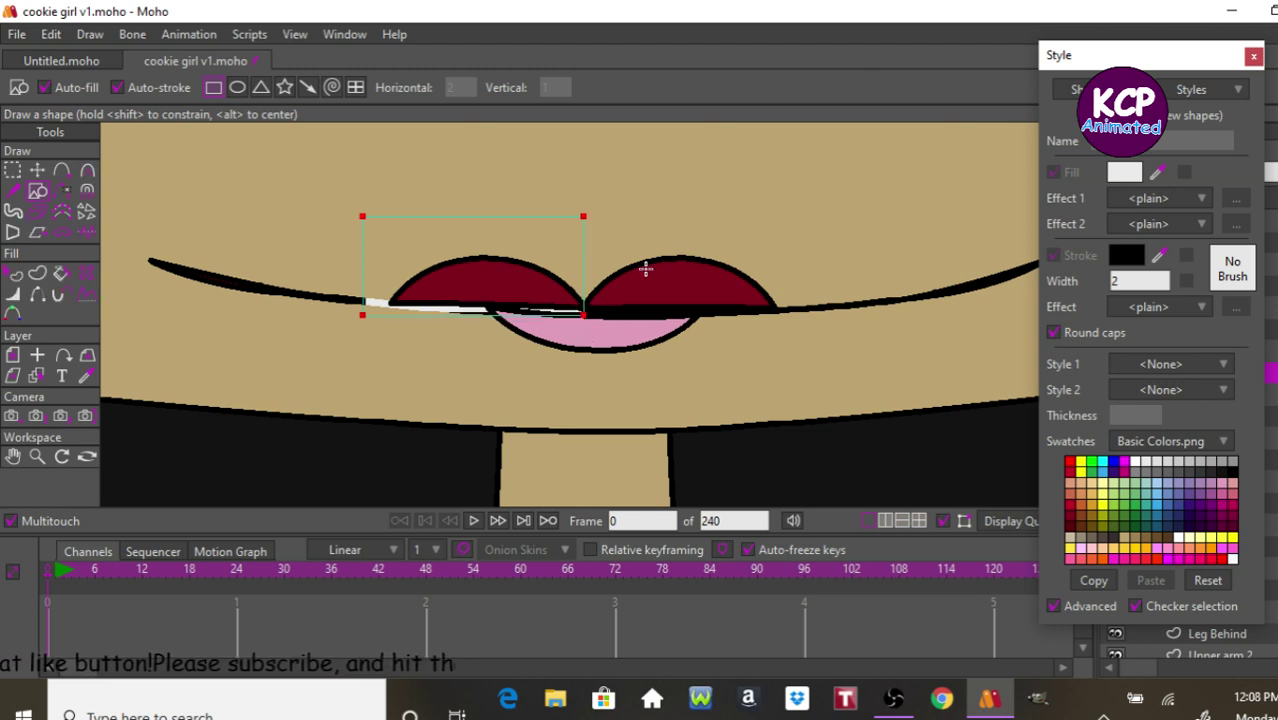
Place a copy of the teeth rectangle over the right upper lip at X 0.1429, Y -0.3643.
{"action": "key", "text": "t"}
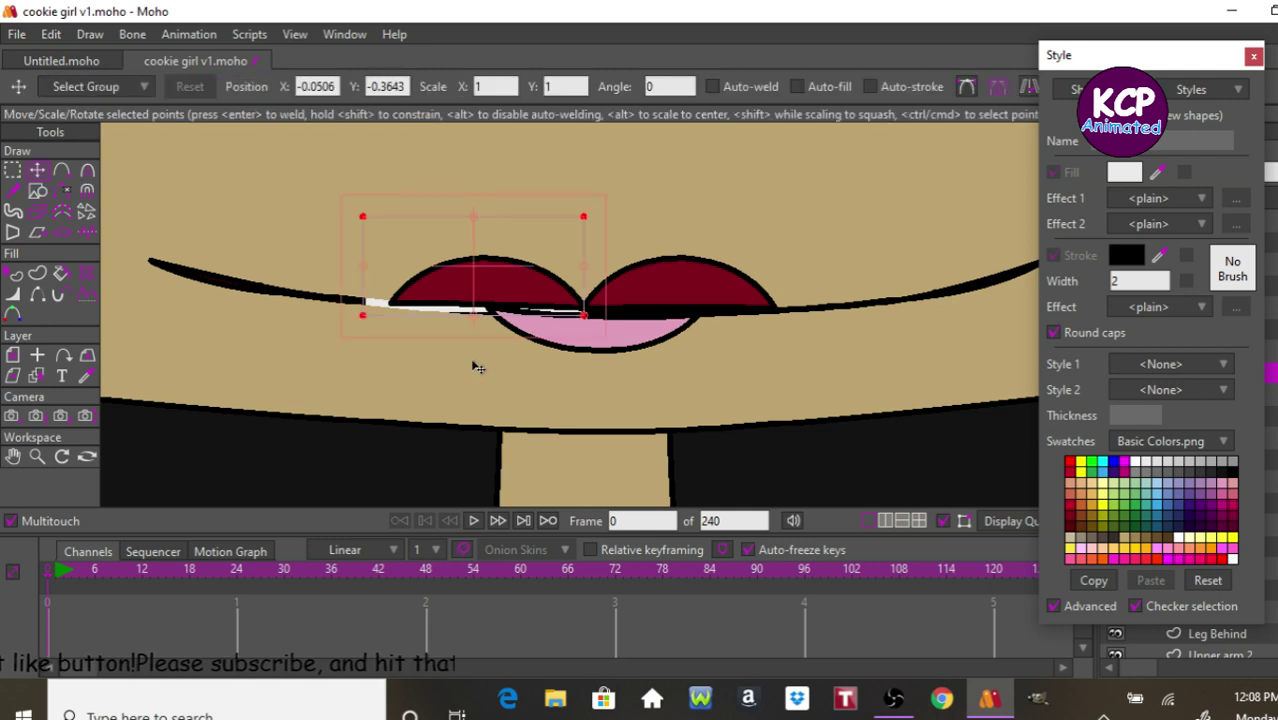
{"action": "left_click_drag", "start_coordinate": [476, 365], "coordinate": [714, 347]}
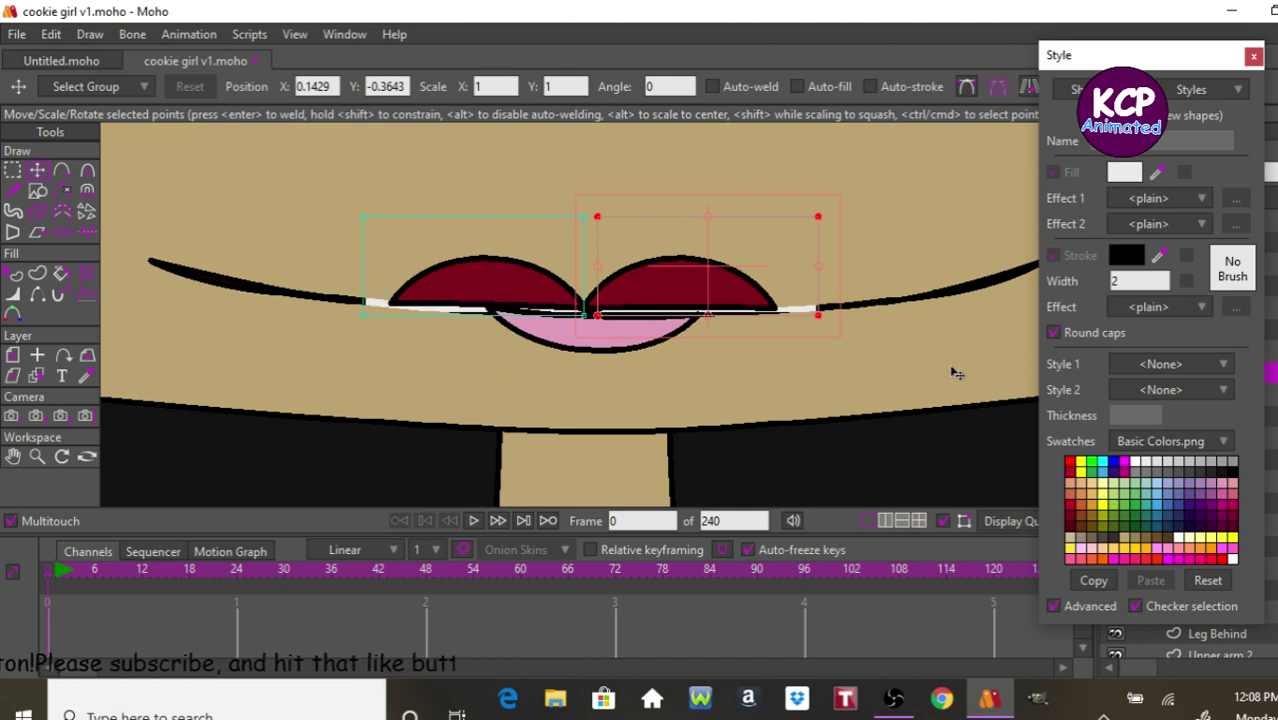
{"action": "left_click", "coordinate": [1253, 55]}
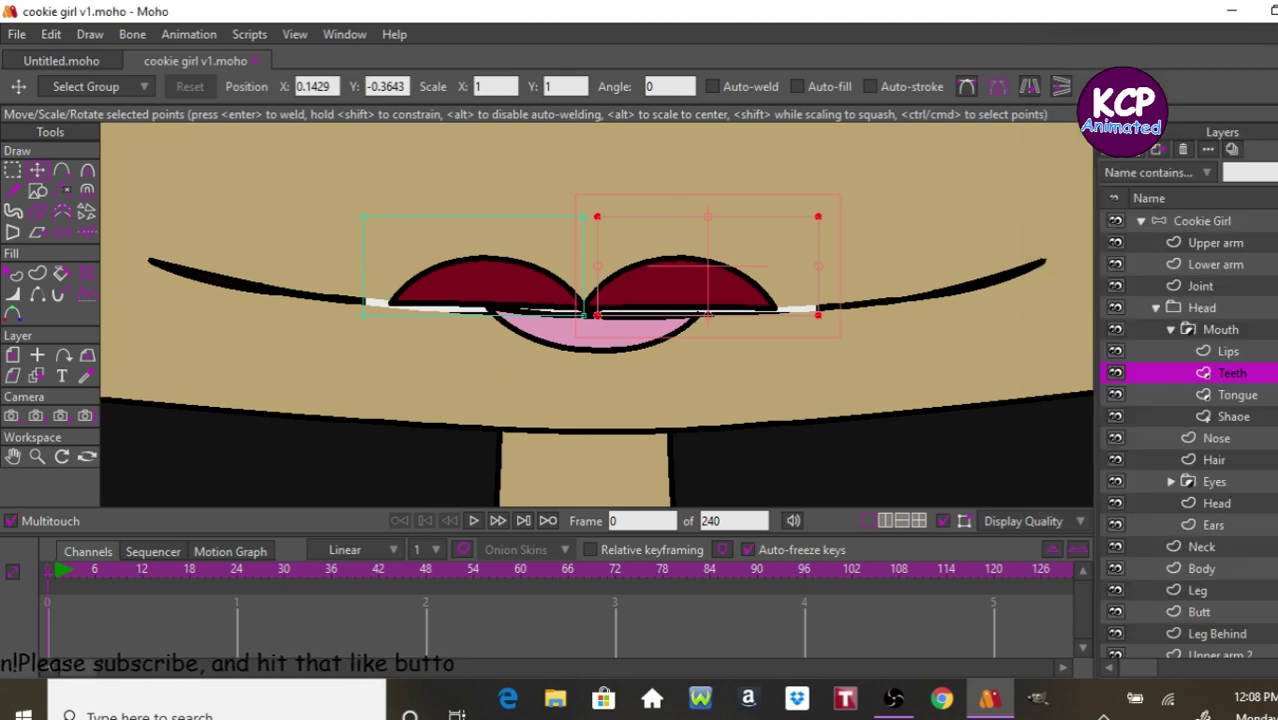
Draw a crimson-filled ellipse on the Tongue layer, centred over the lower lip as the tongue.
{"action": "left_click", "coordinate": [1244, 398]}
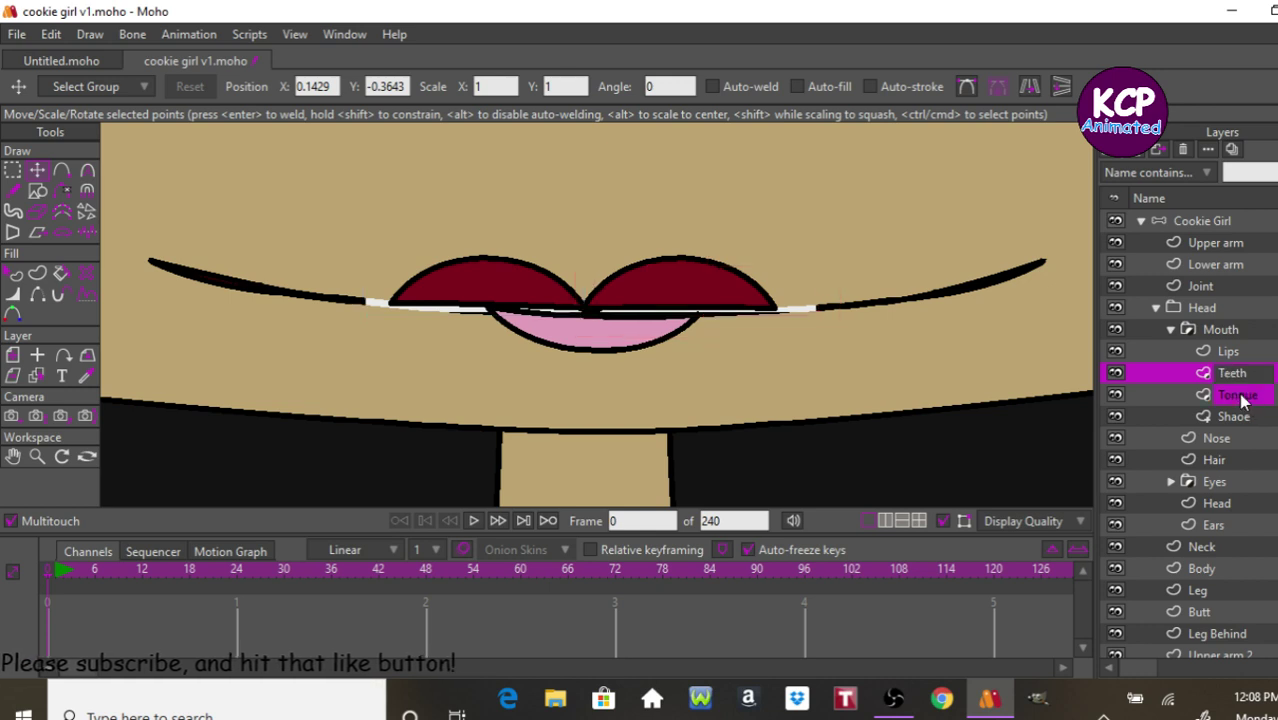
{"action": "key", "text": "ctrl+t"}
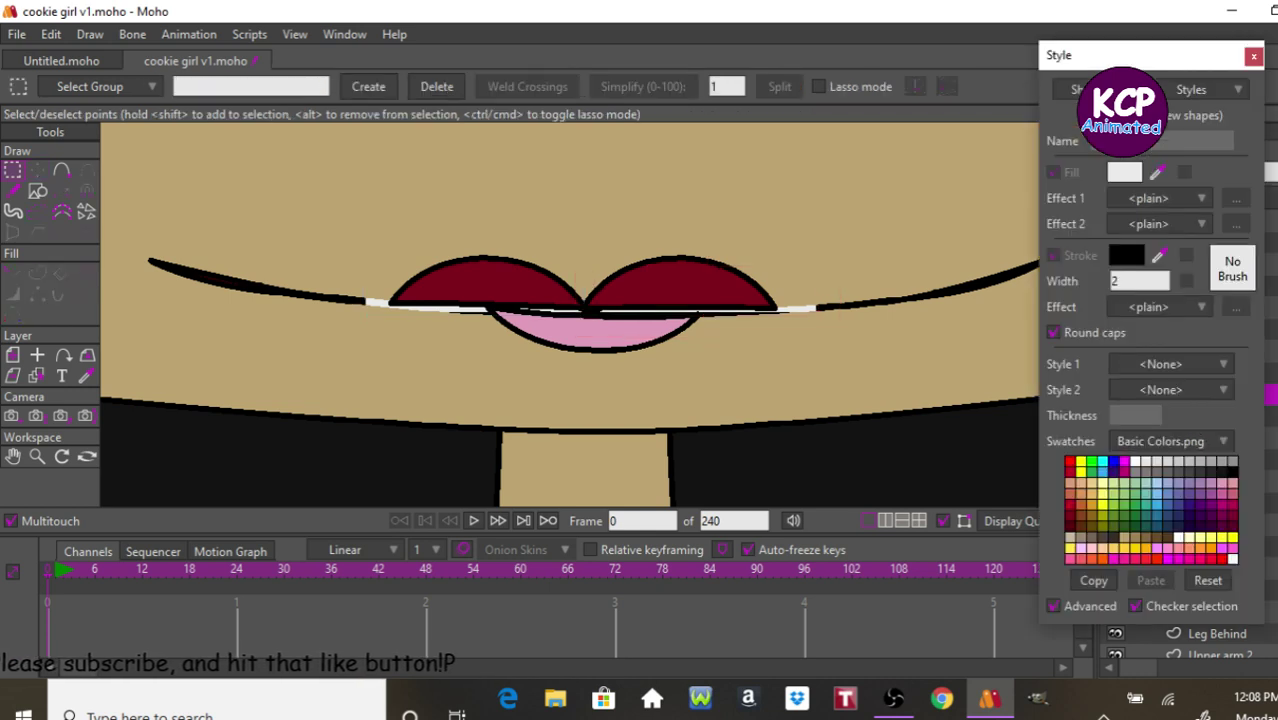
{"action": "left_click", "coordinate": [1071, 470]}
{"action": "left_click", "coordinate": [1069, 470]}
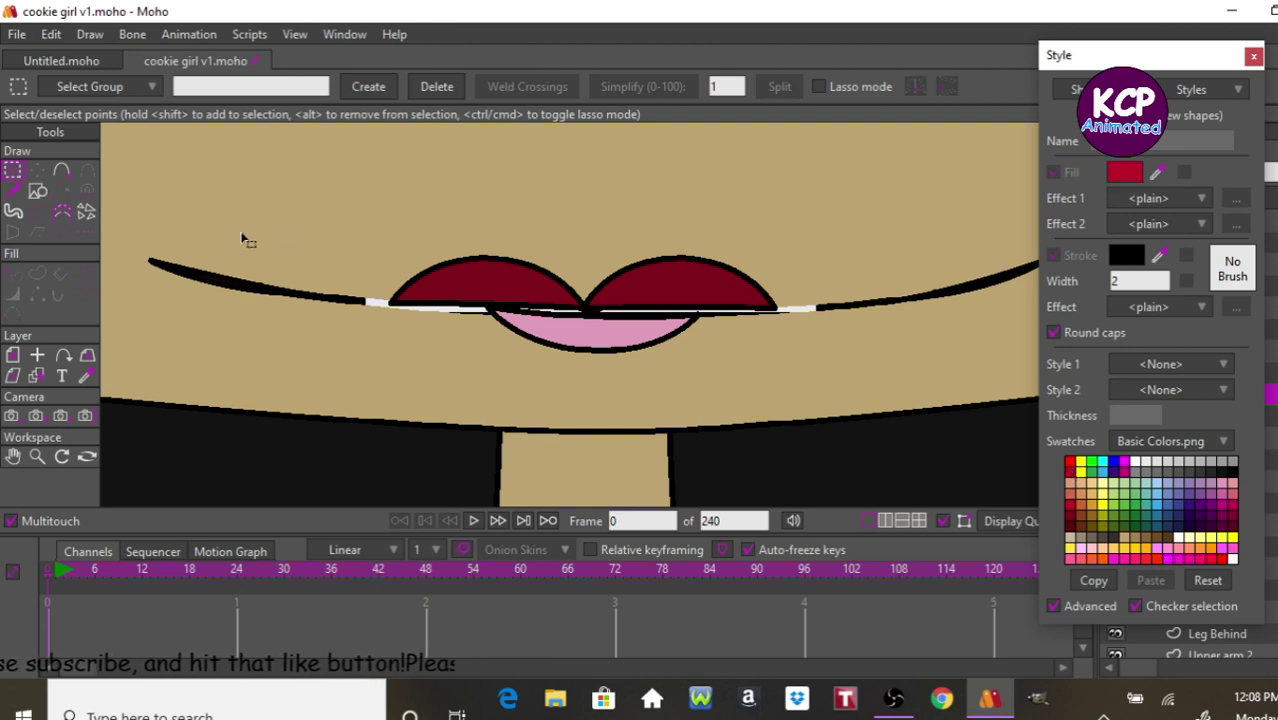
{"action": "left_click", "coordinate": [44, 194]}
{"action": "left_click", "coordinate": [237, 88]}
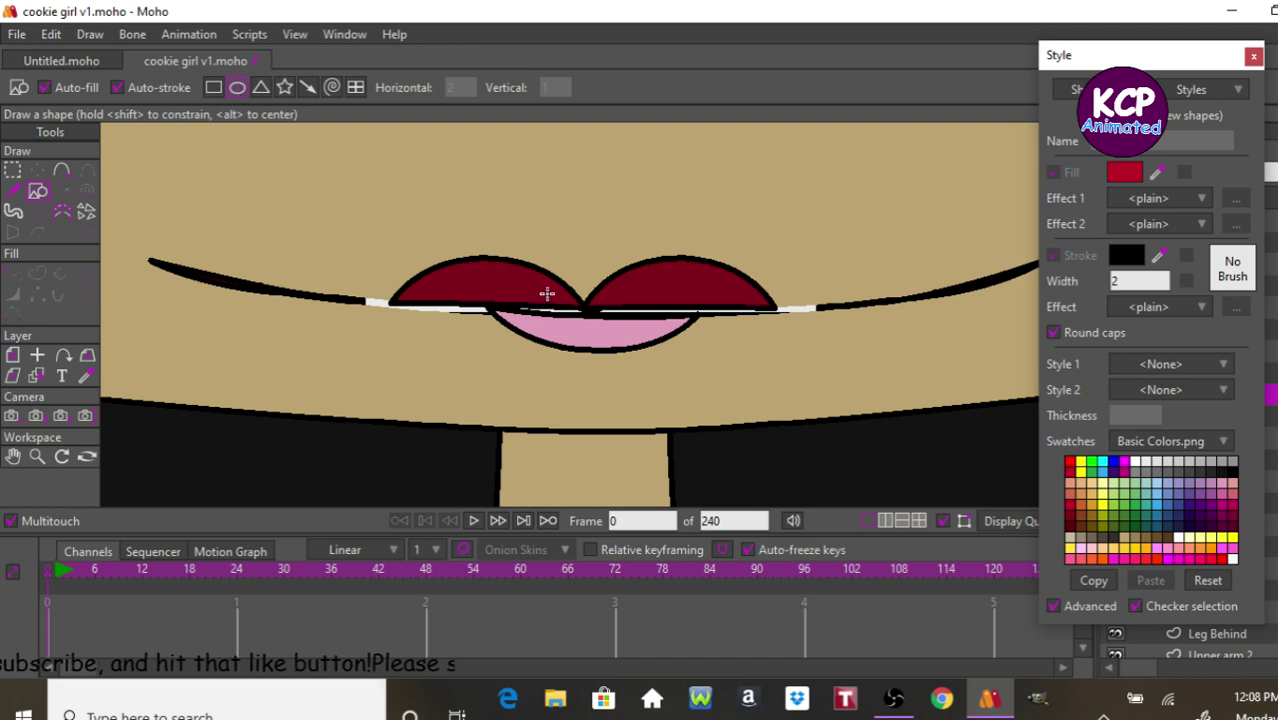
{"action": "left_click_drag", "start_coordinate": [547, 293], "coordinate": [658, 367]}
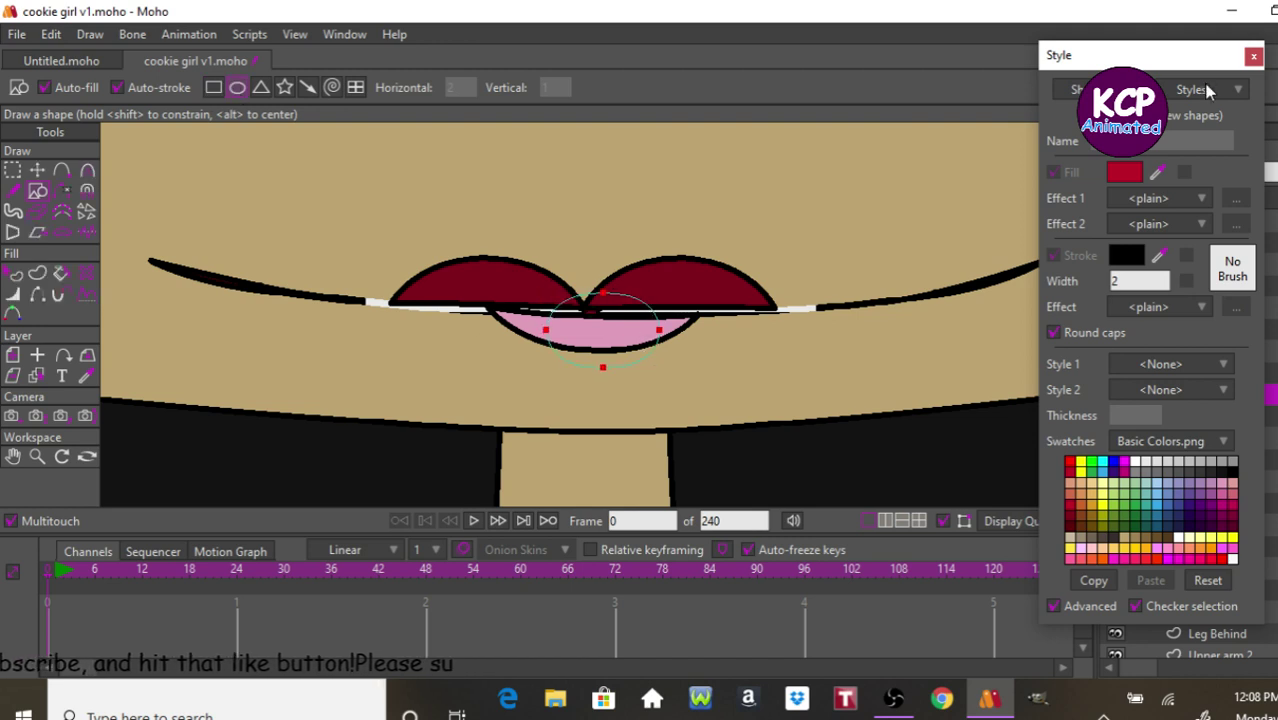
{"action": "left_click", "coordinate": [1253, 55]}
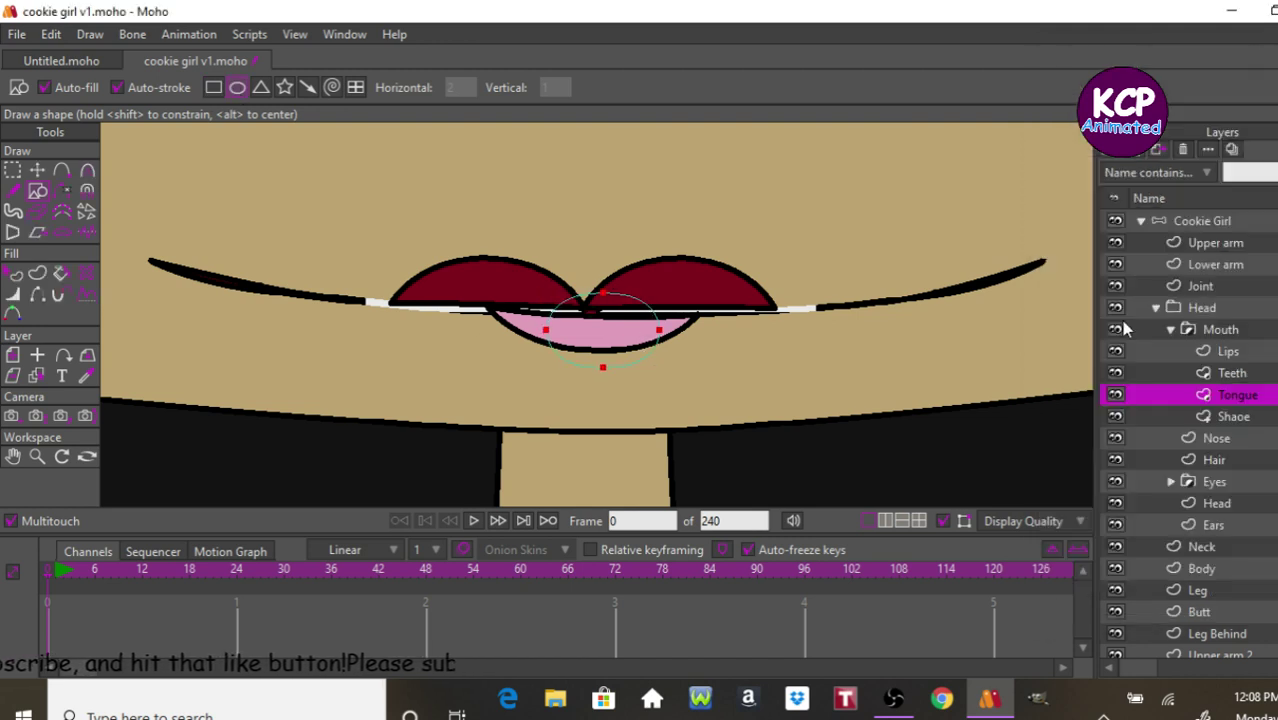
Add a short horizontal bone beside the character's hand on the Cookie Girl bone layer and name it Base bone.
{"action": "left_click", "coordinate": [1194, 220]}
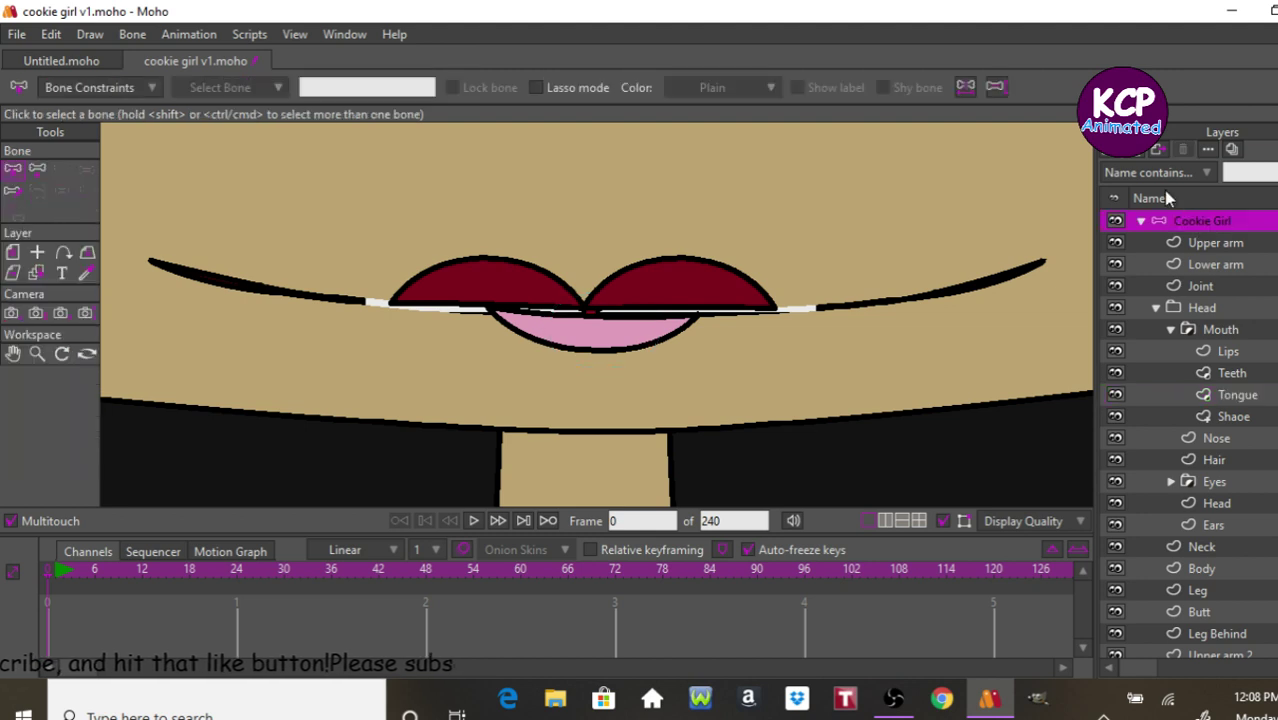
{"action": "left_click", "coordinate": [1155, 308]}
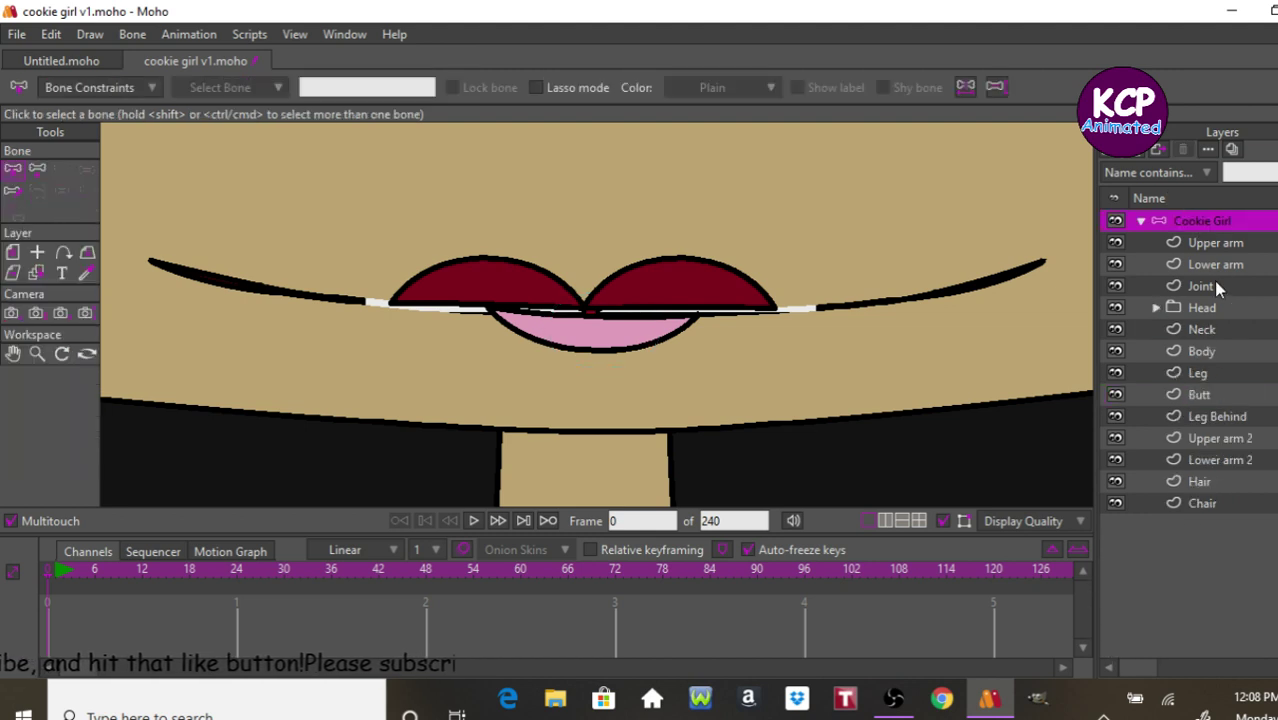
{"action": "key", "text": "ctrl+r"}
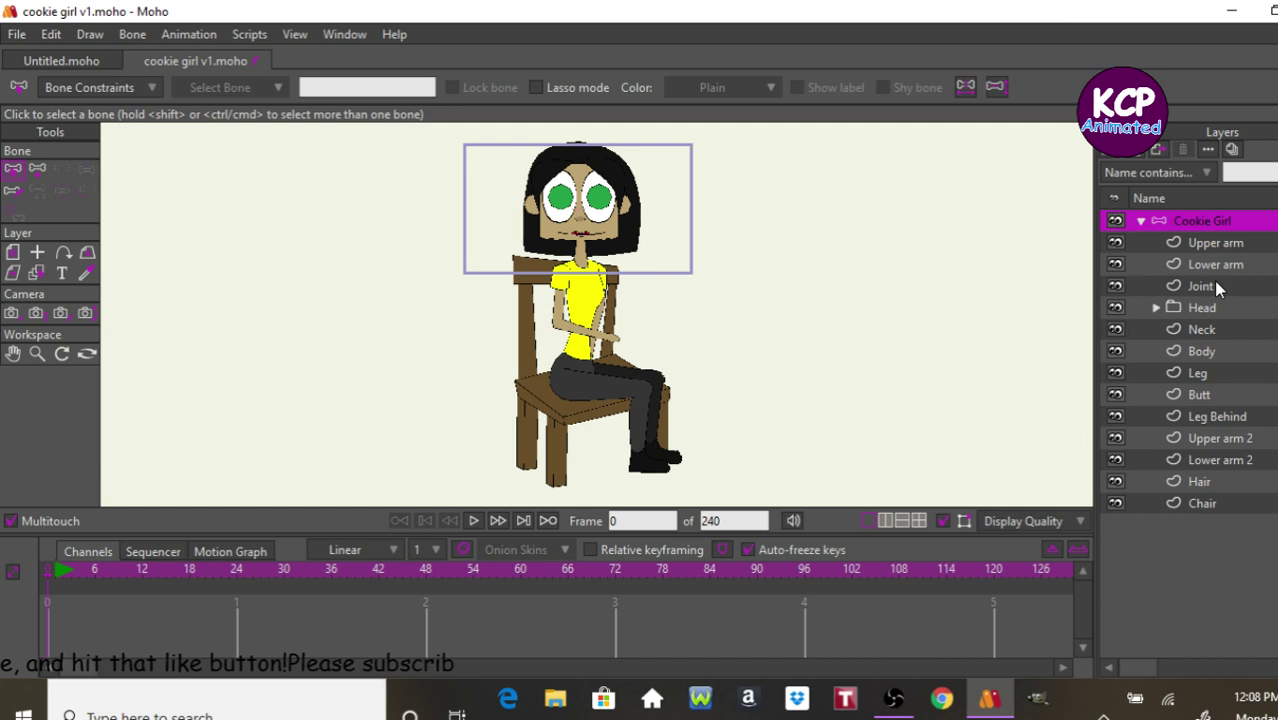
{"action": "left_click", "coordinate": [37, 168]}
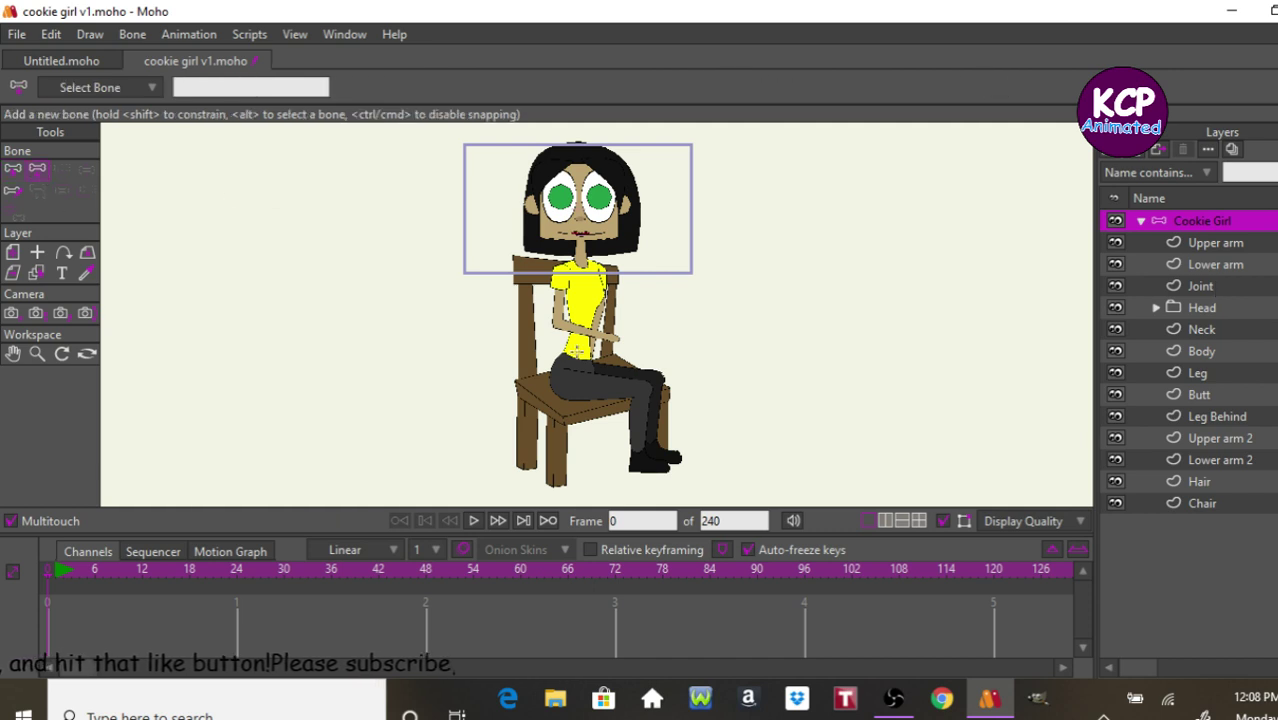
{"action": "left_click_drag", "start_coordinate": [634, 336], "coordinate": [663, 336]}
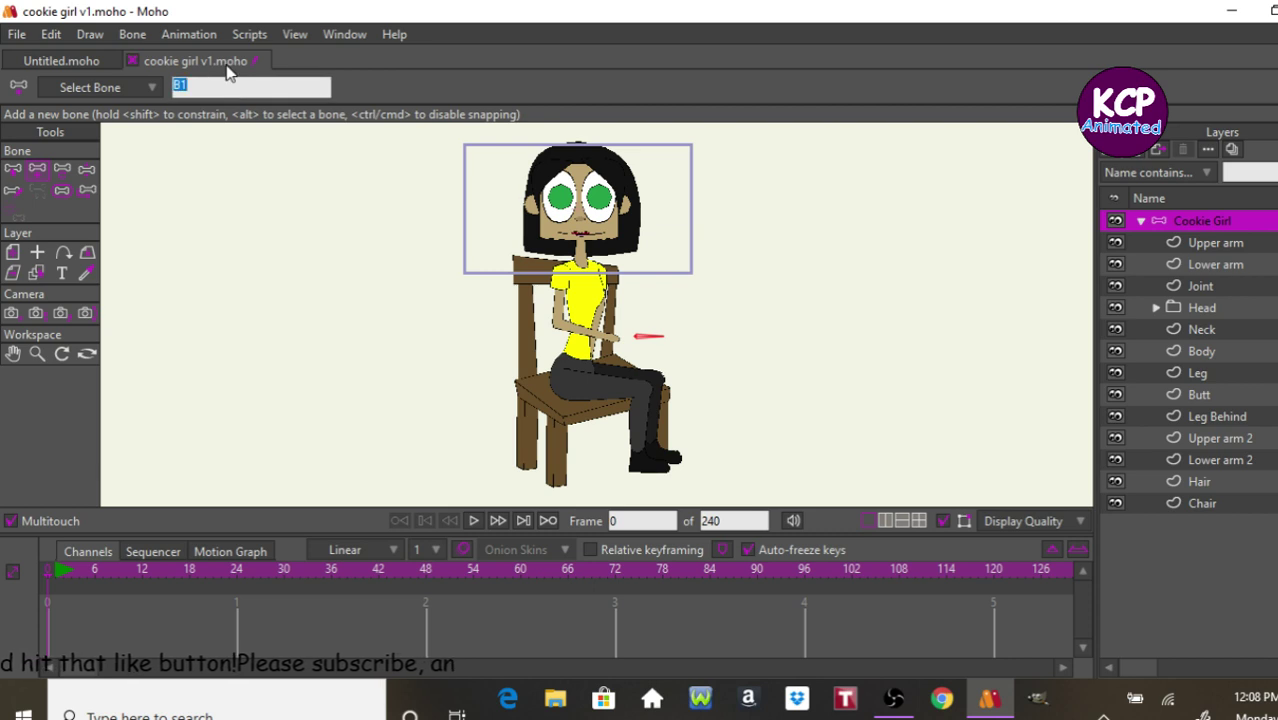
{"action": "type", "text": "Base "}
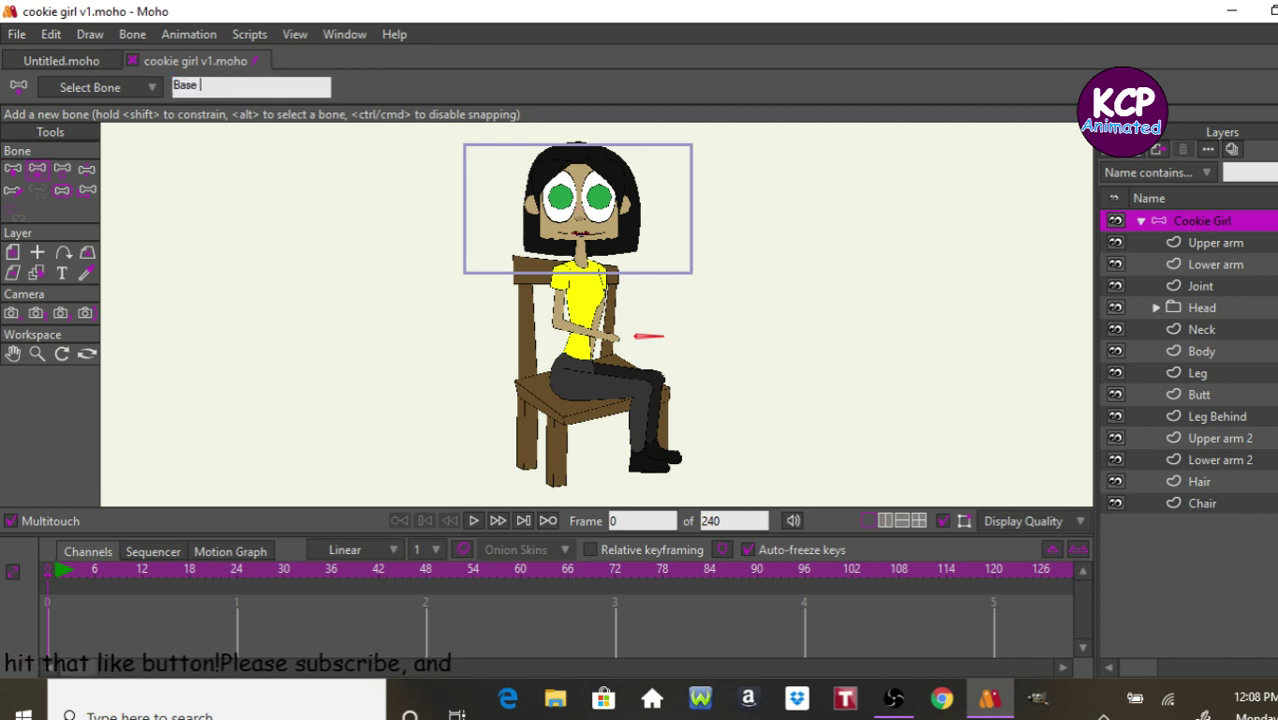
{"action": "type", "text": "bone"}
{"action": "key", "text": "Return"}
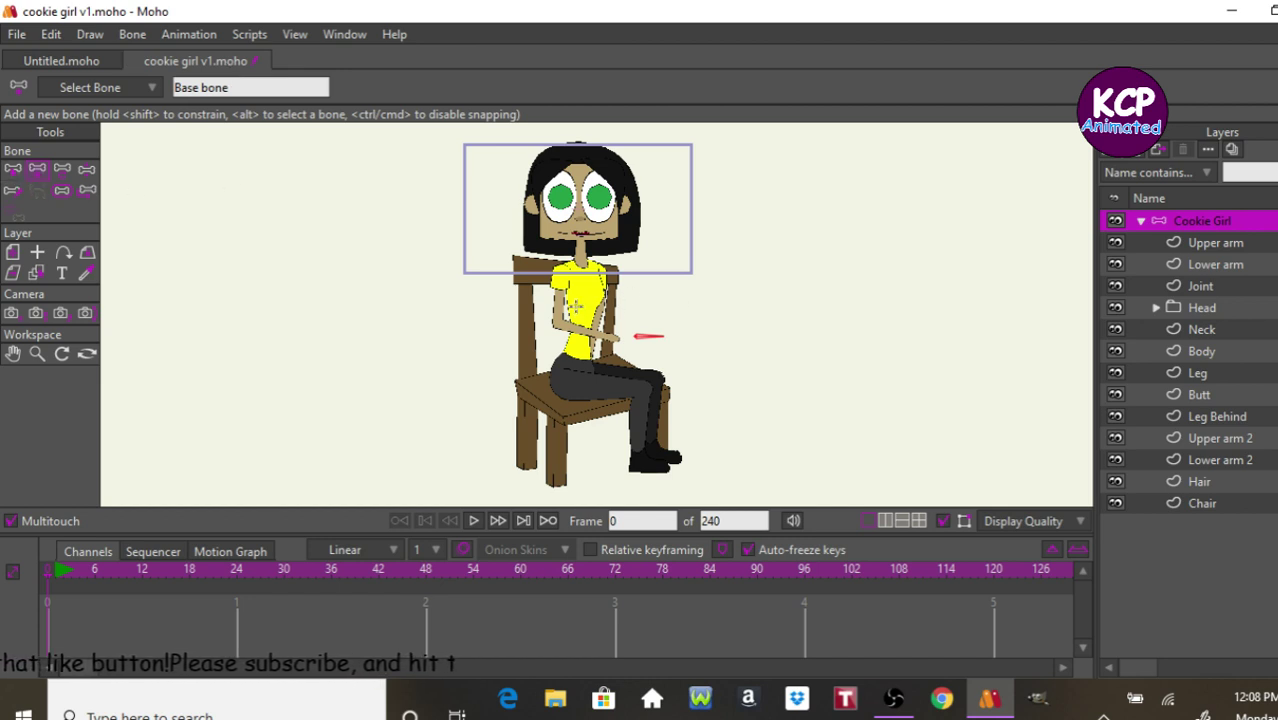
Add a torso bone up to the neck, set upright at 90 degrees, and a child head bone from the mouth to the forehead.
{"action": "left_click_drag", "start_coordinate": [582, 318], "coordinate": [586, 260]}
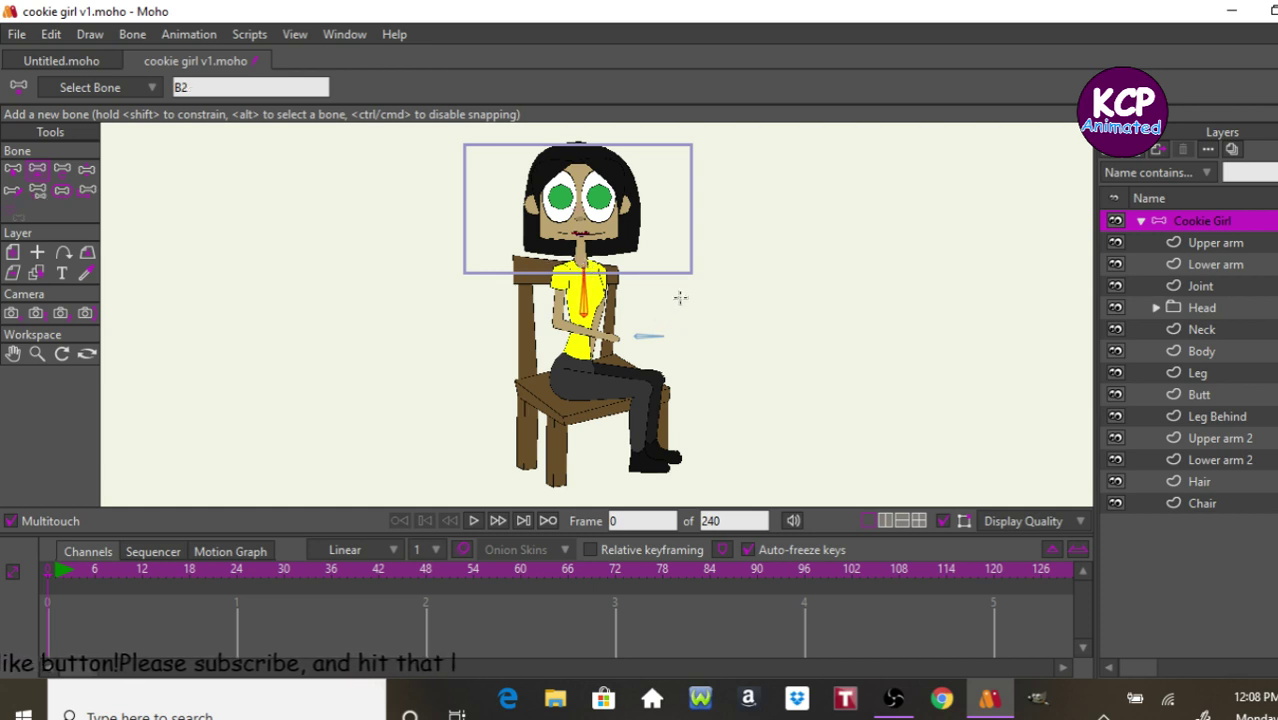
{"action": "left_click", "coordinate": [64, 168]}
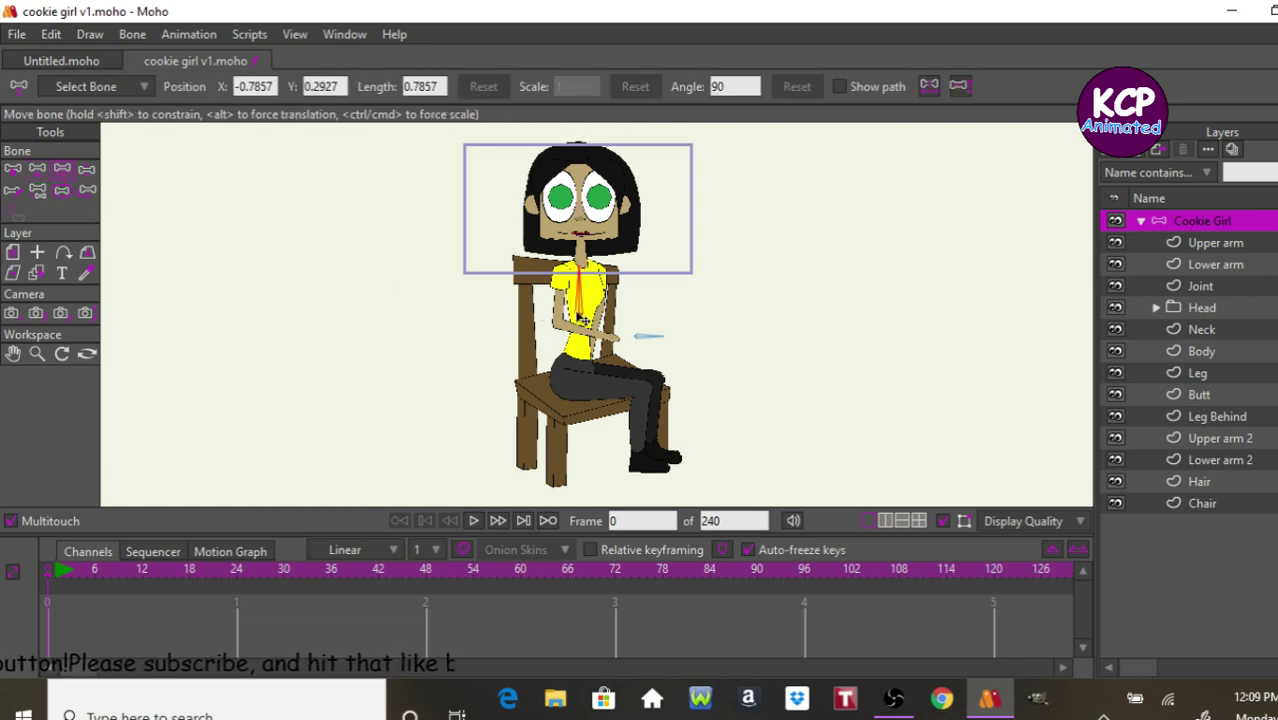
{"action": "left_click", "coordinate": [37, 168]}
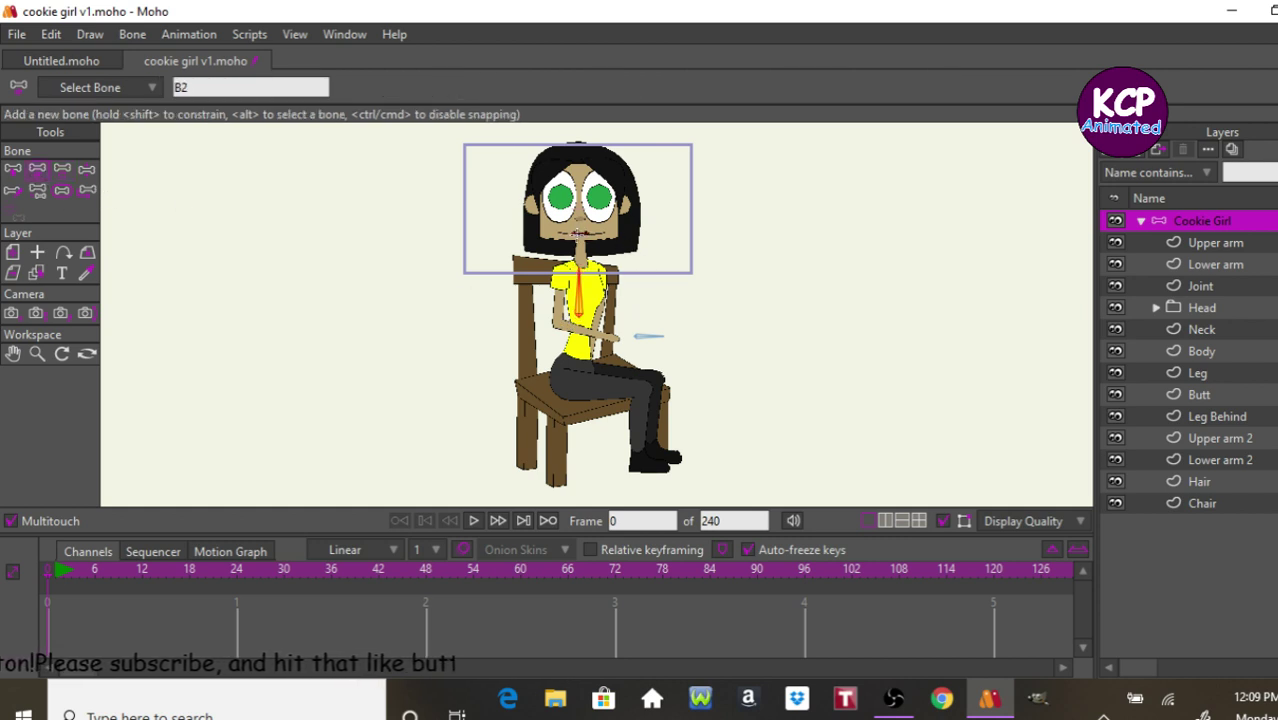
{"action": "left_click_drag", "start_coordinate": [578, 233], "coordinate": [582, 151]}
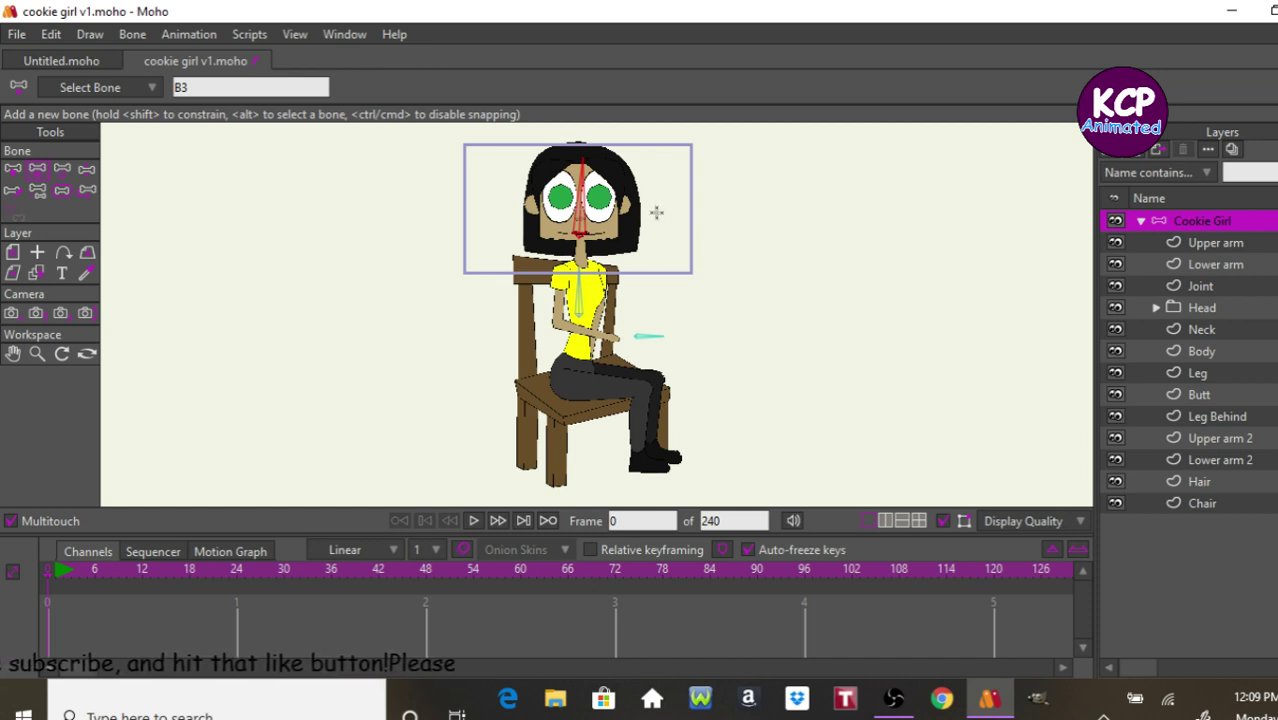
Draw a small upright bone beside the head and copy it to make a row of four with two more below.
{"action": "left_click_drag", "start_coordinate": [663, 192], "coordinate": [663, 148]}
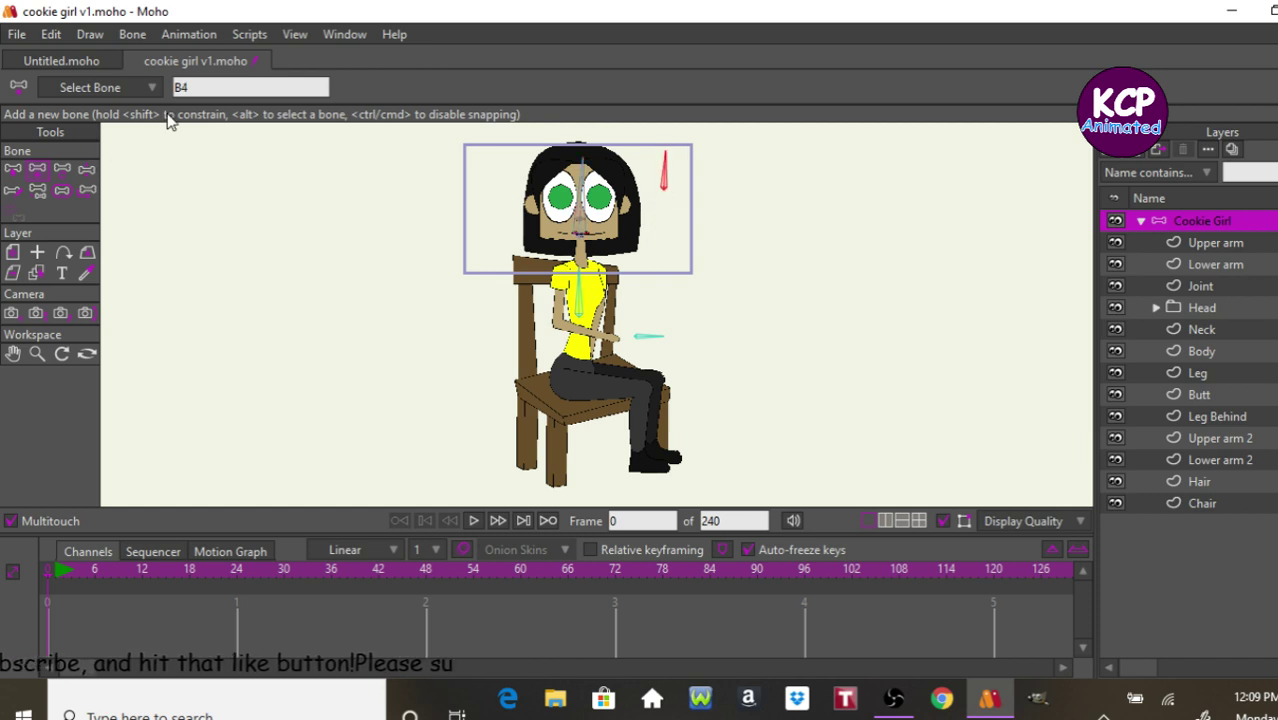
{"action": "key", "text": "t"}
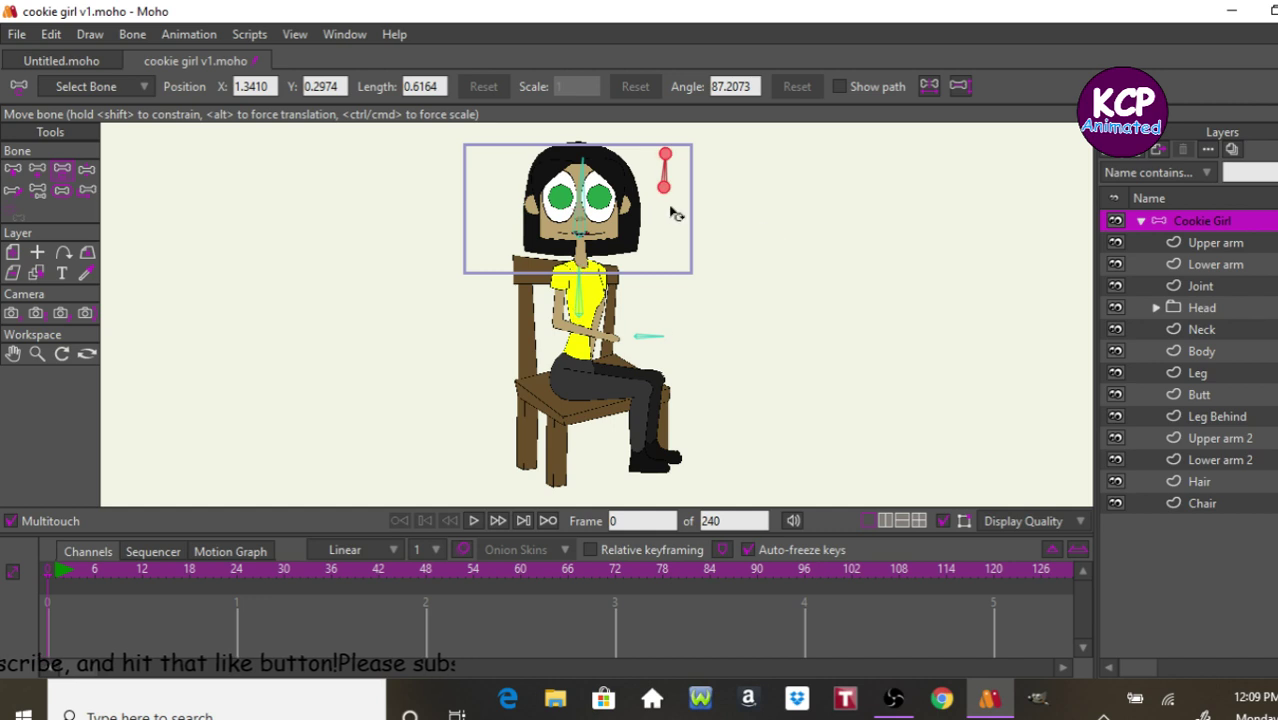
{"action": "left_click_drag", "start_coordinate": [659, 190], "coordinate": [683, 192]}
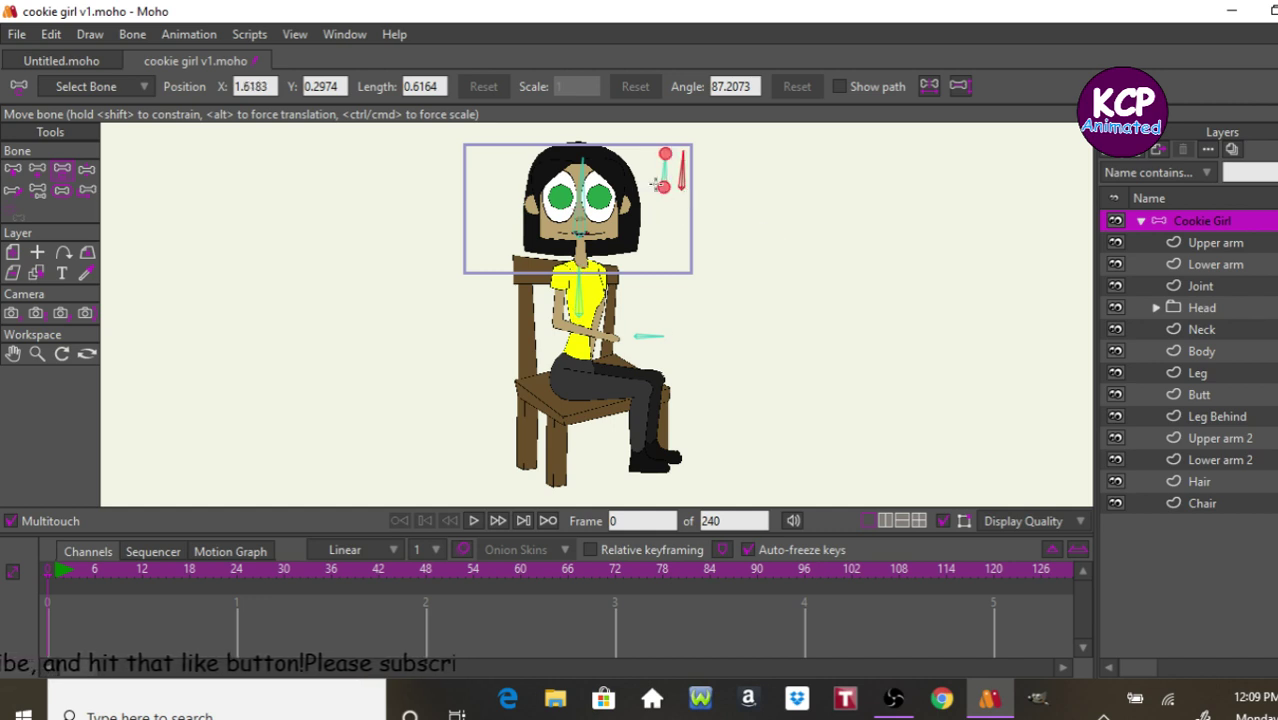
{"action": "left_click_drag", "start_coordinate": [686, 190], "coordinate": [702, 184]}
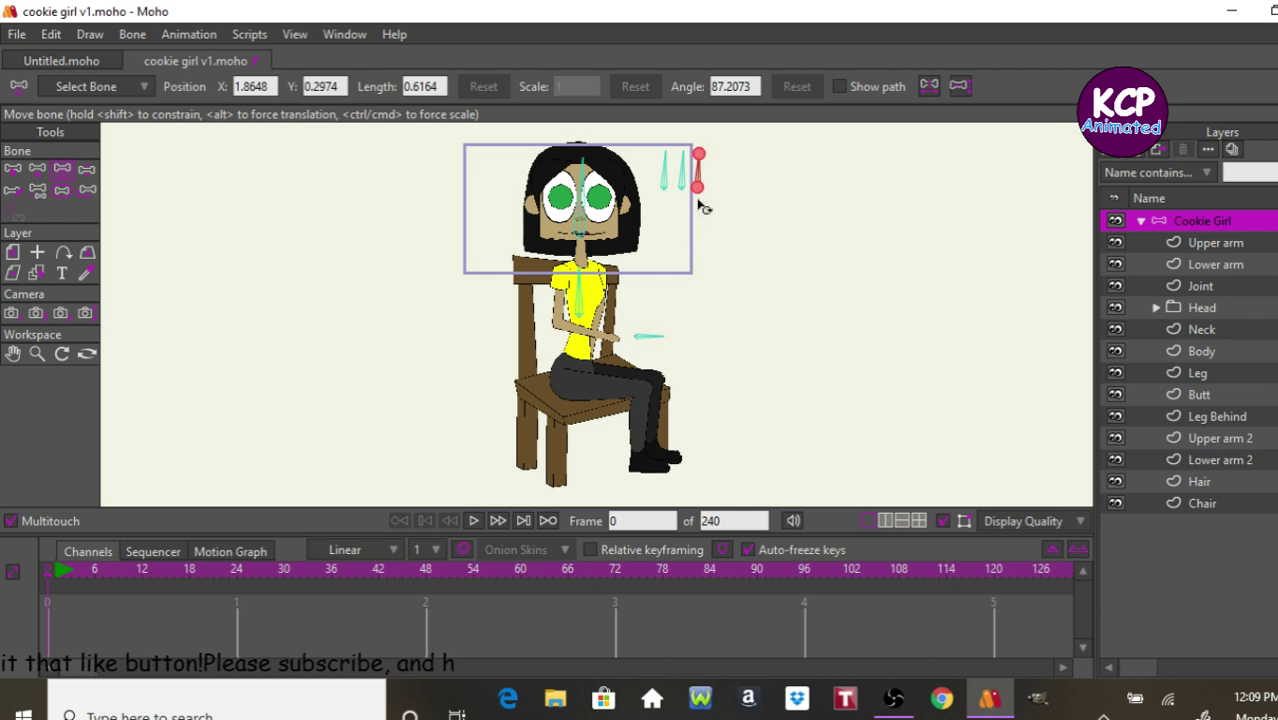
{"action": "left_click_drag", "start_coordinate": [706, 190], "coordinate": [722, 191]}
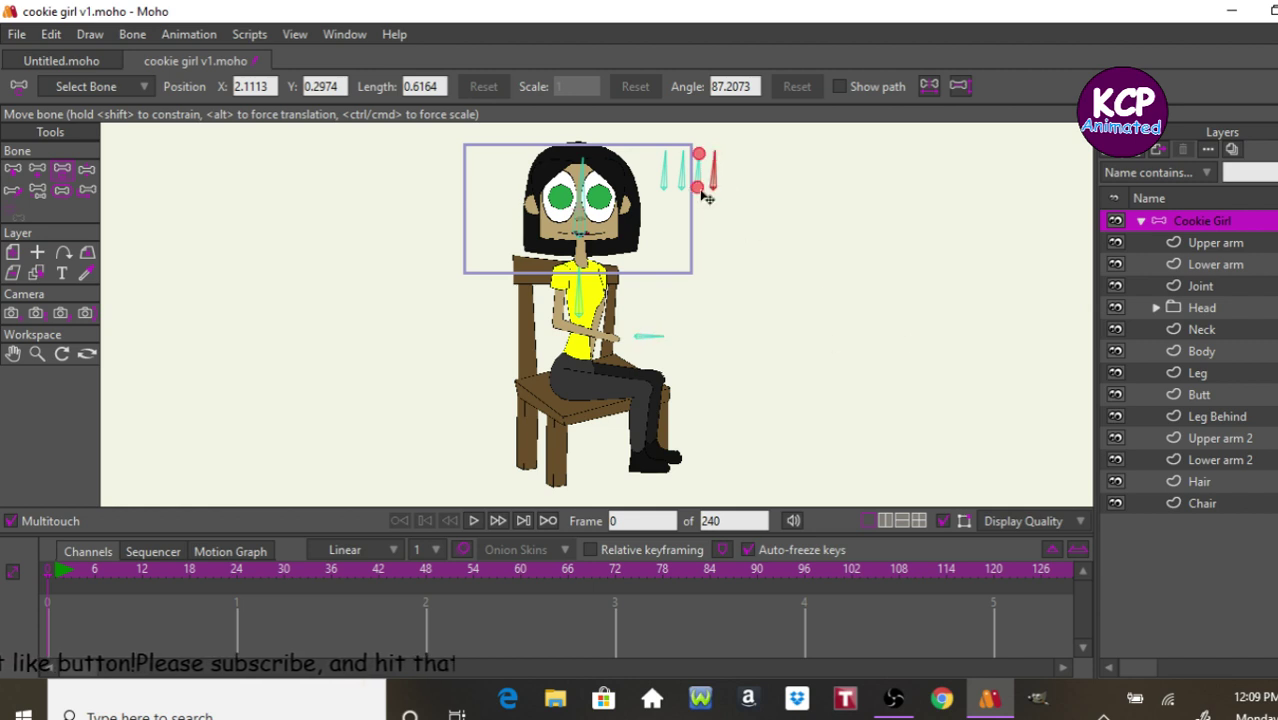
{"action": "left_click_drag", "start_coordinate": [722, 192], "coordinate": [716, 243]}
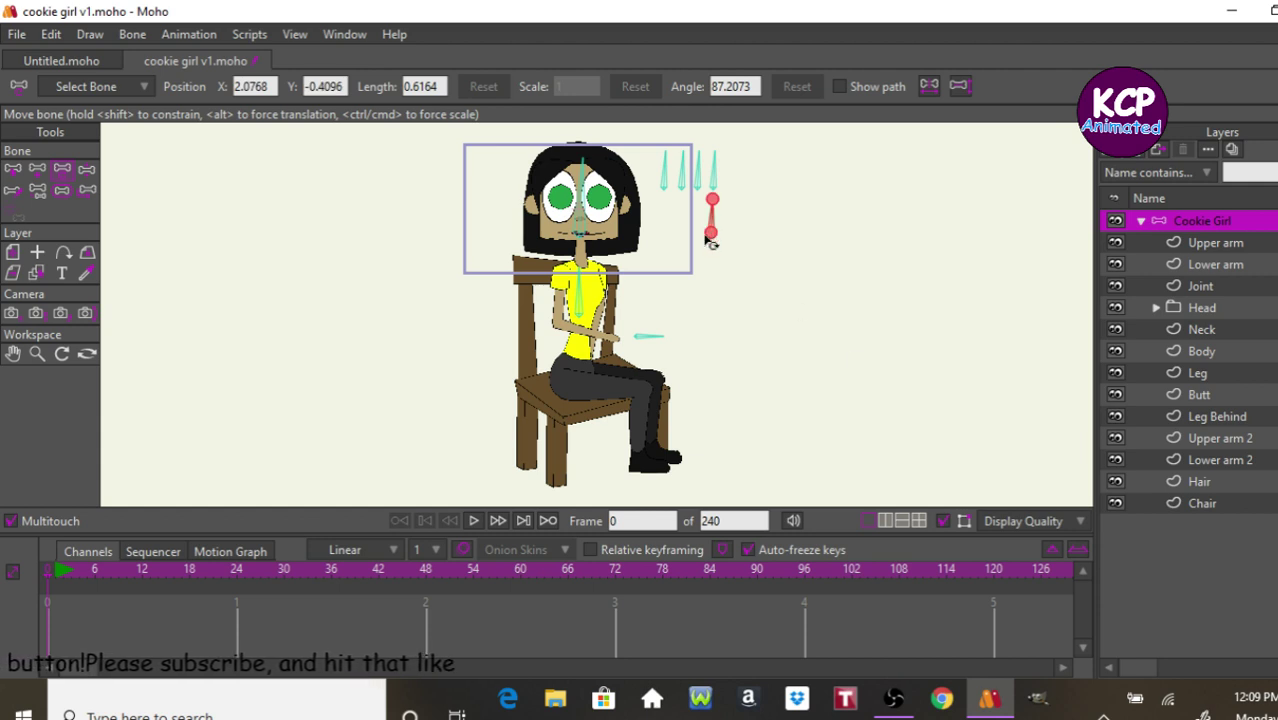
{"action": "left_click_drag", "start_coordinate": [706, 240], "coordinate": [695, 238]}
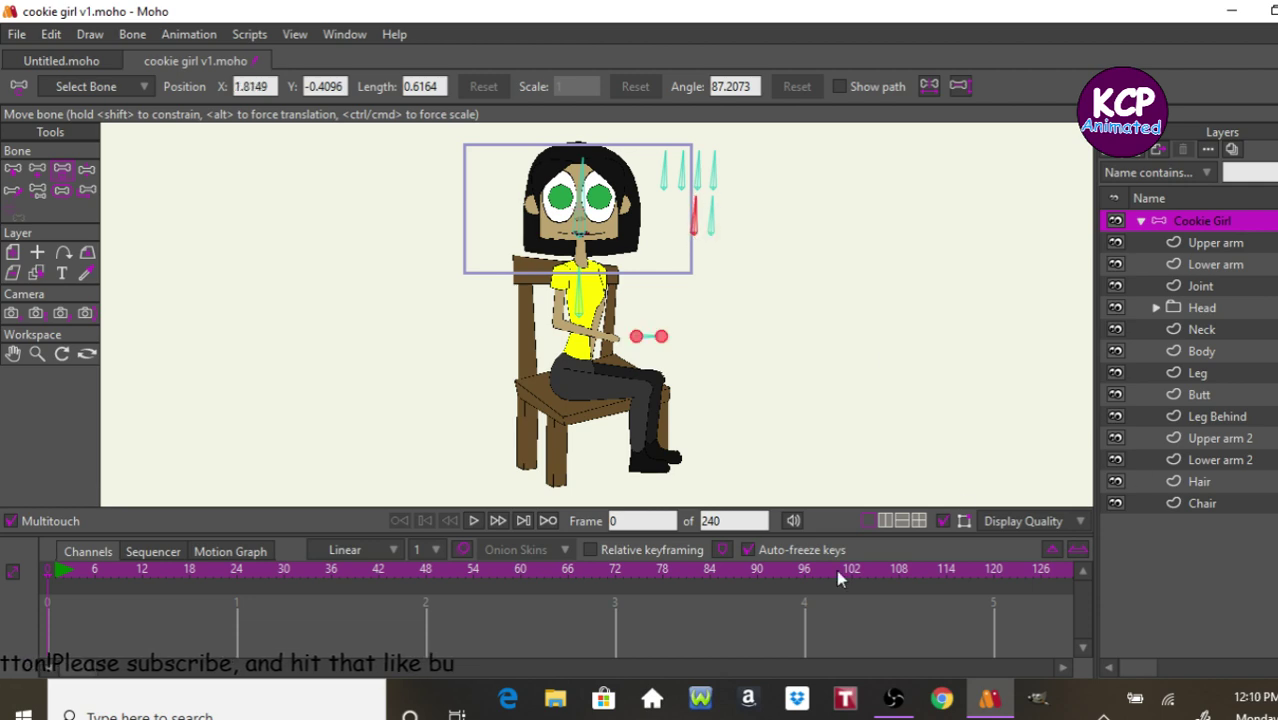
{"action": "left_click", "coordinate": [892, 697]}
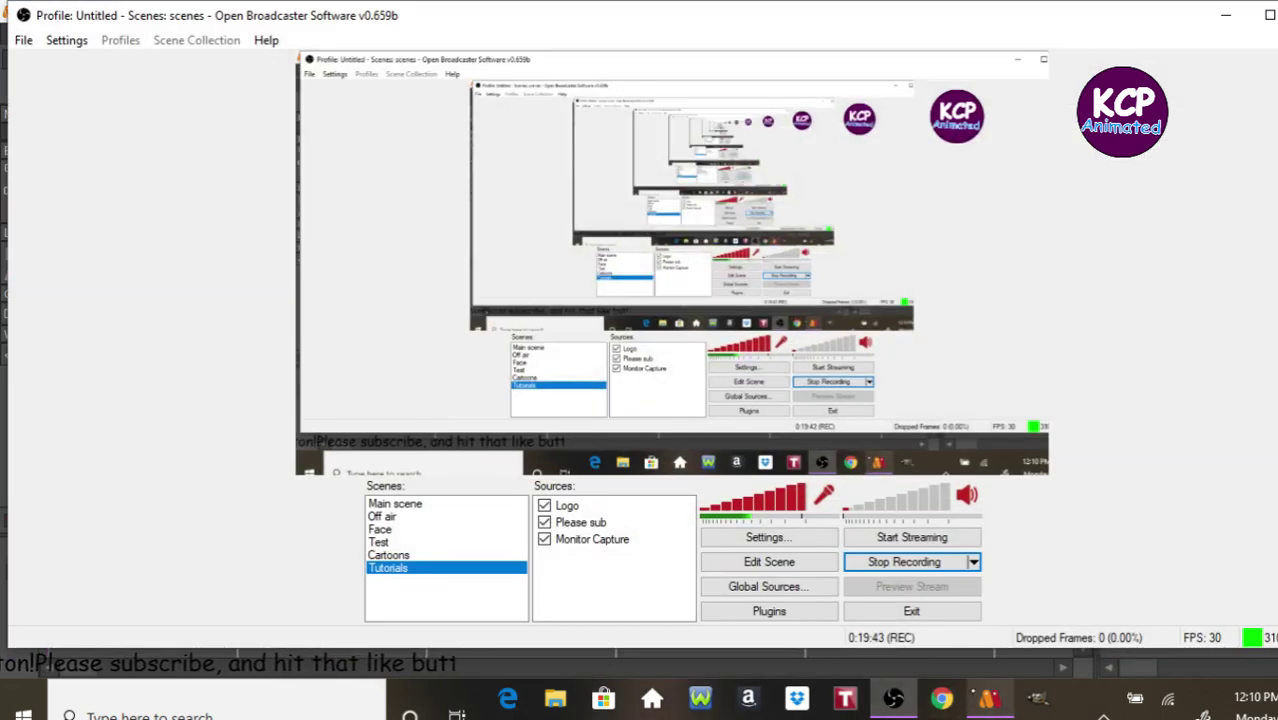
{"action": "left_click", "coordinate": [988, 697]}
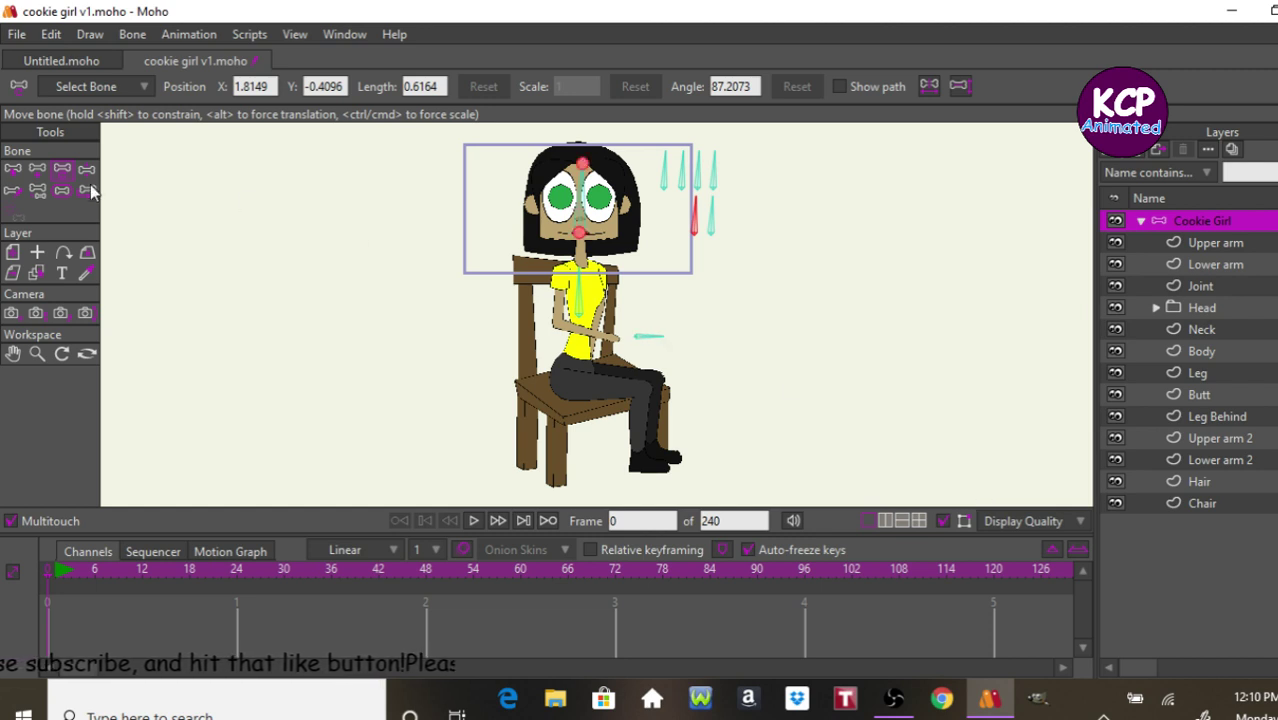
Select the six small bones beside the head, parent them all to the head bone, and clear the selection.
{"action": "left_click", "coordinate": [16, 170]}
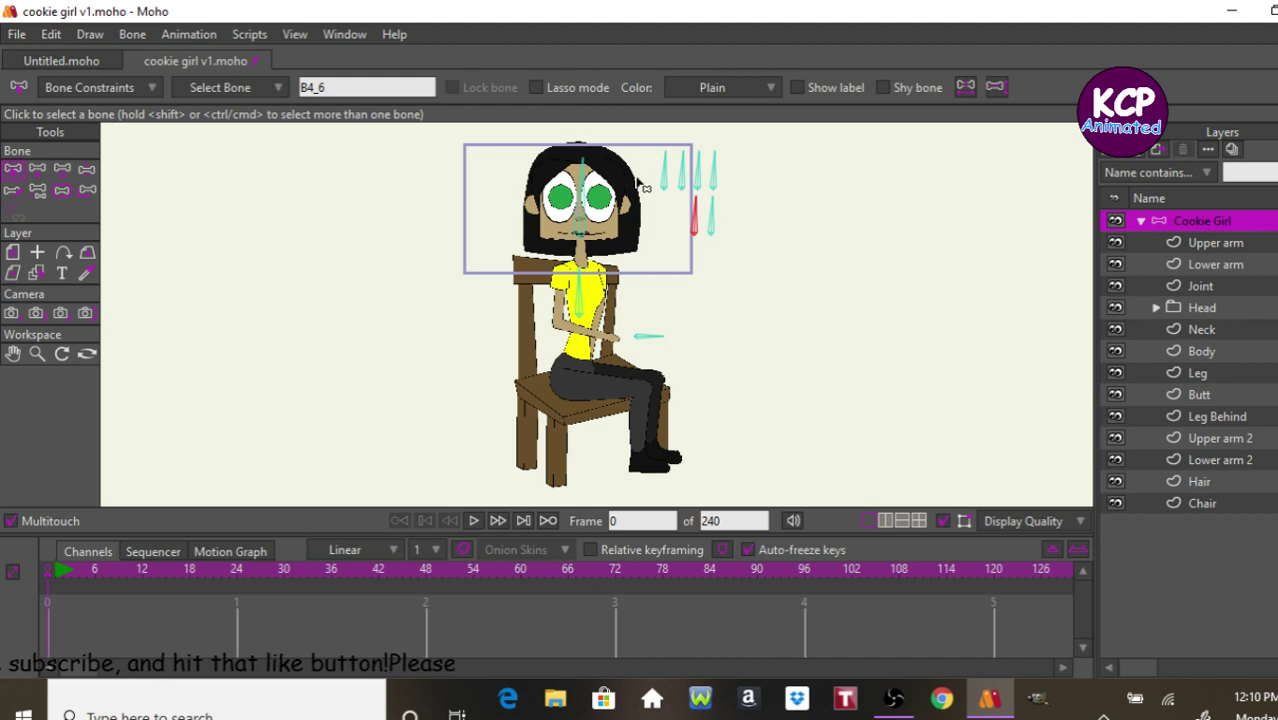
{"action": "left_click_drag", "start_coordinate": [642, 168], "coordinate": [741, 232]}
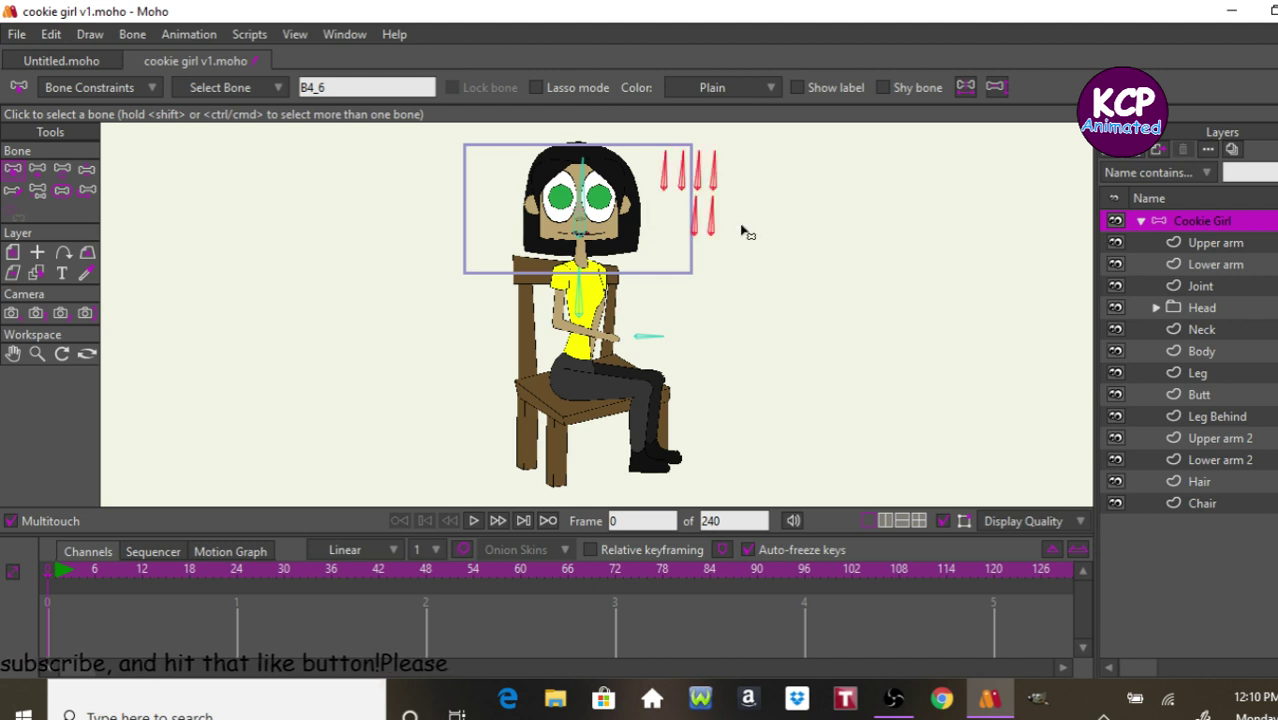
{"action": "left_click", "coordinate": [84, 192]}
{"action": "left_click", "coordinate": [40, 192]}
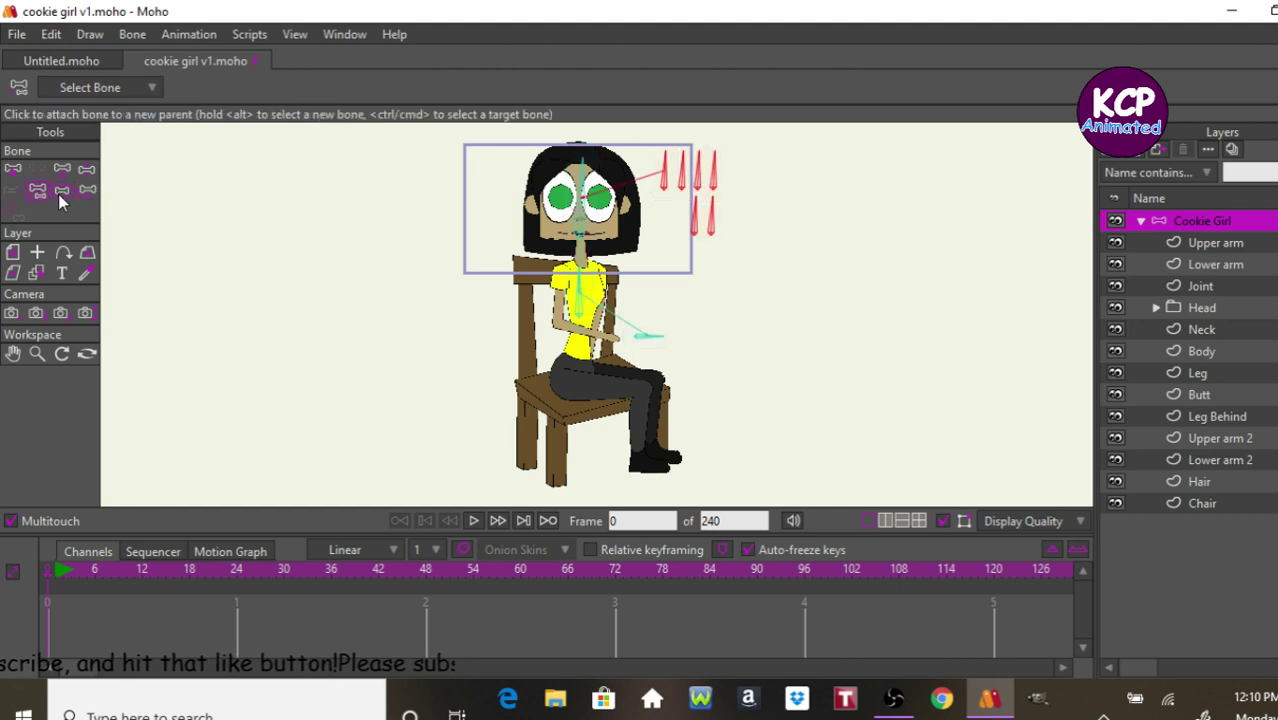
{"action": "left_click", "coordinate": [588, 224]}
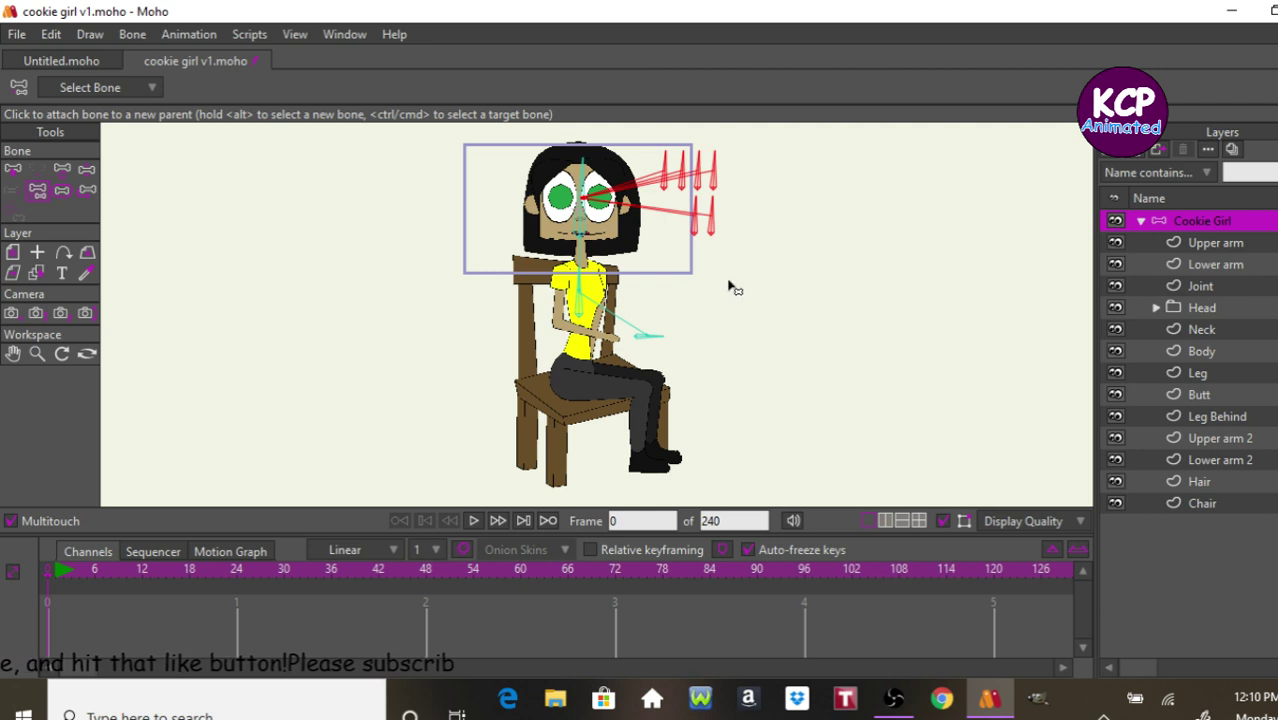
{"action": "left_click", "coordinate": [757, 260]}
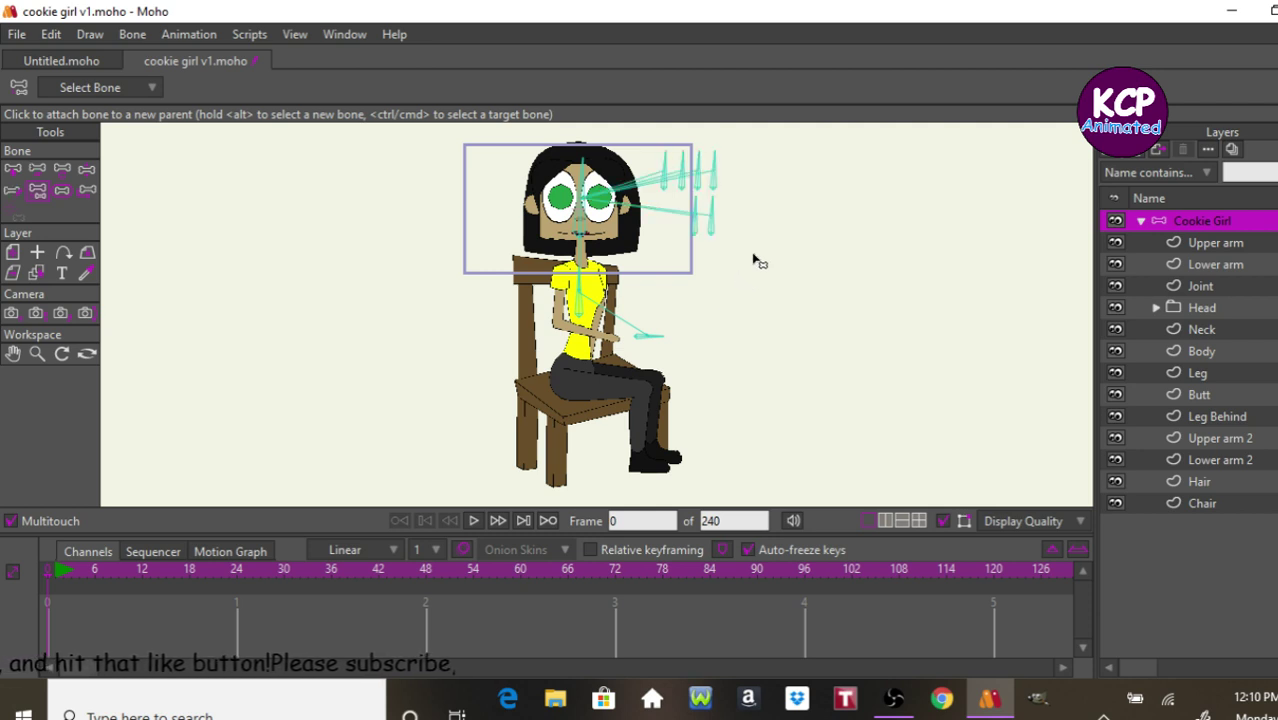
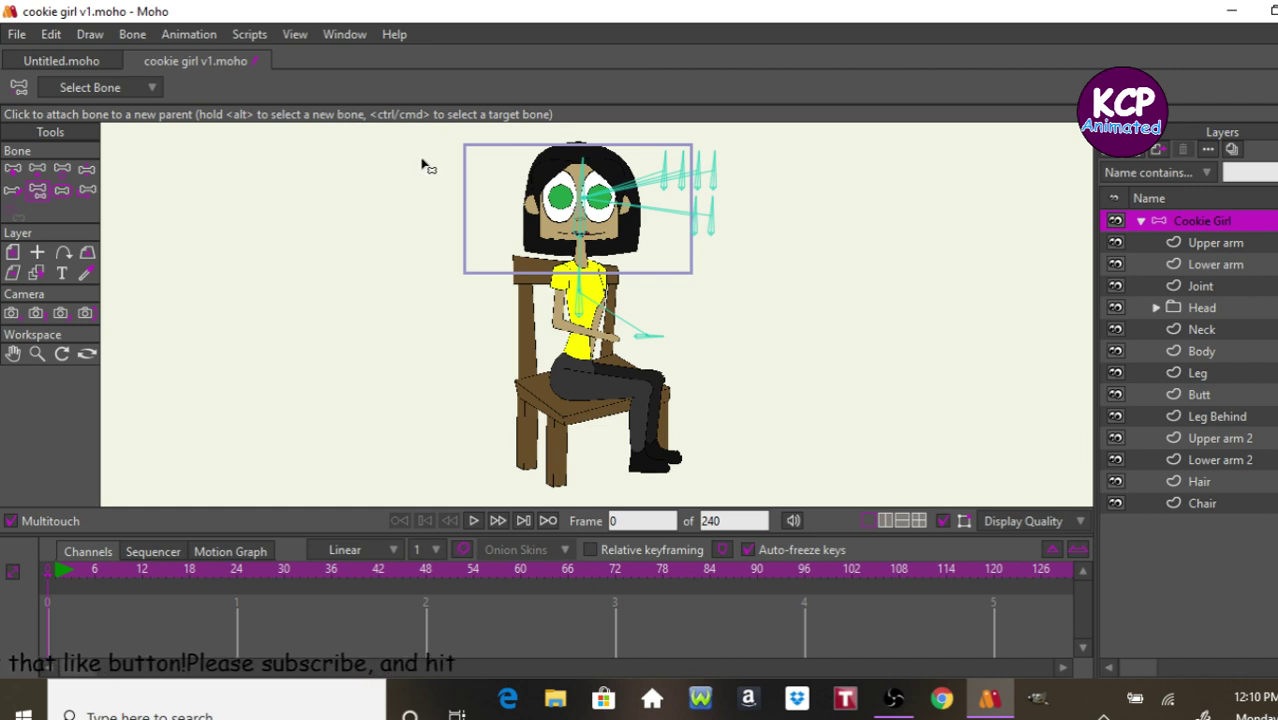
With the torso bone as parent, add an upper arm bone from the shoulder down to the elbow on the Cookie Girl layer.
{"action": "left_click", "coordinate": [15, 170]}
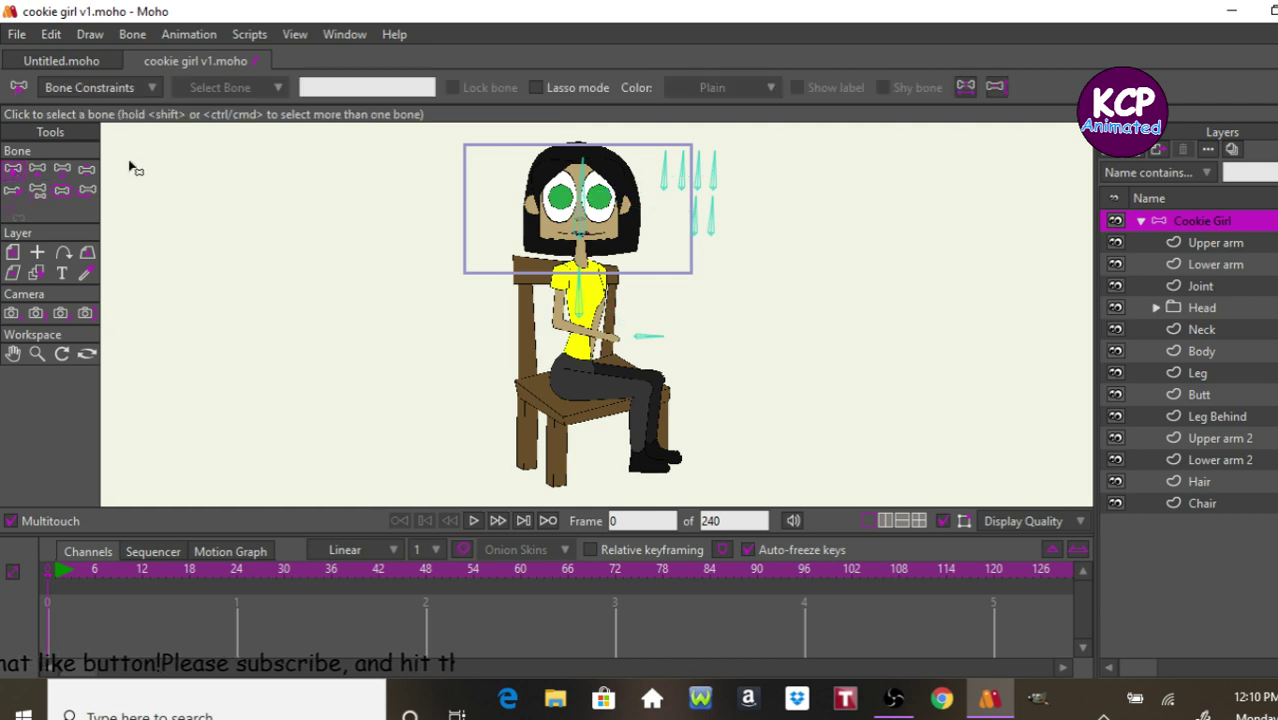
{"action": "left_click", "coordinate": [582, 300]}
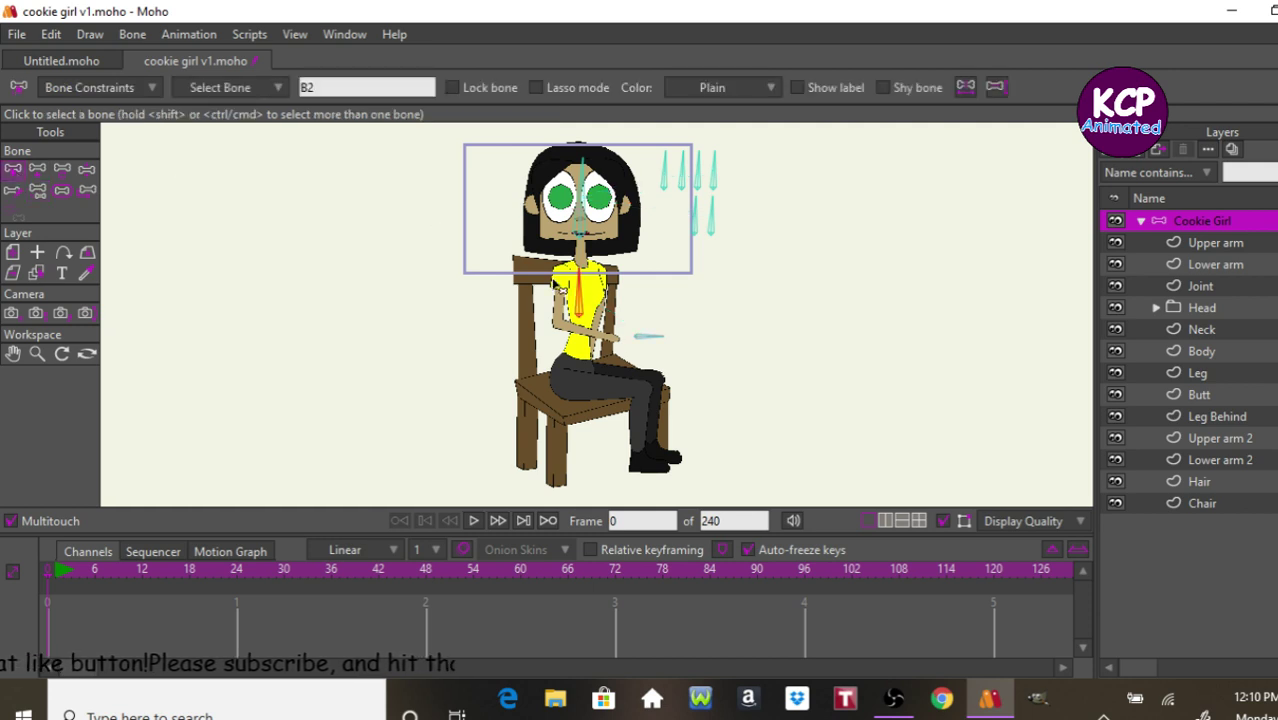
{"action": "left_click", "coordinate": [38, 170]}
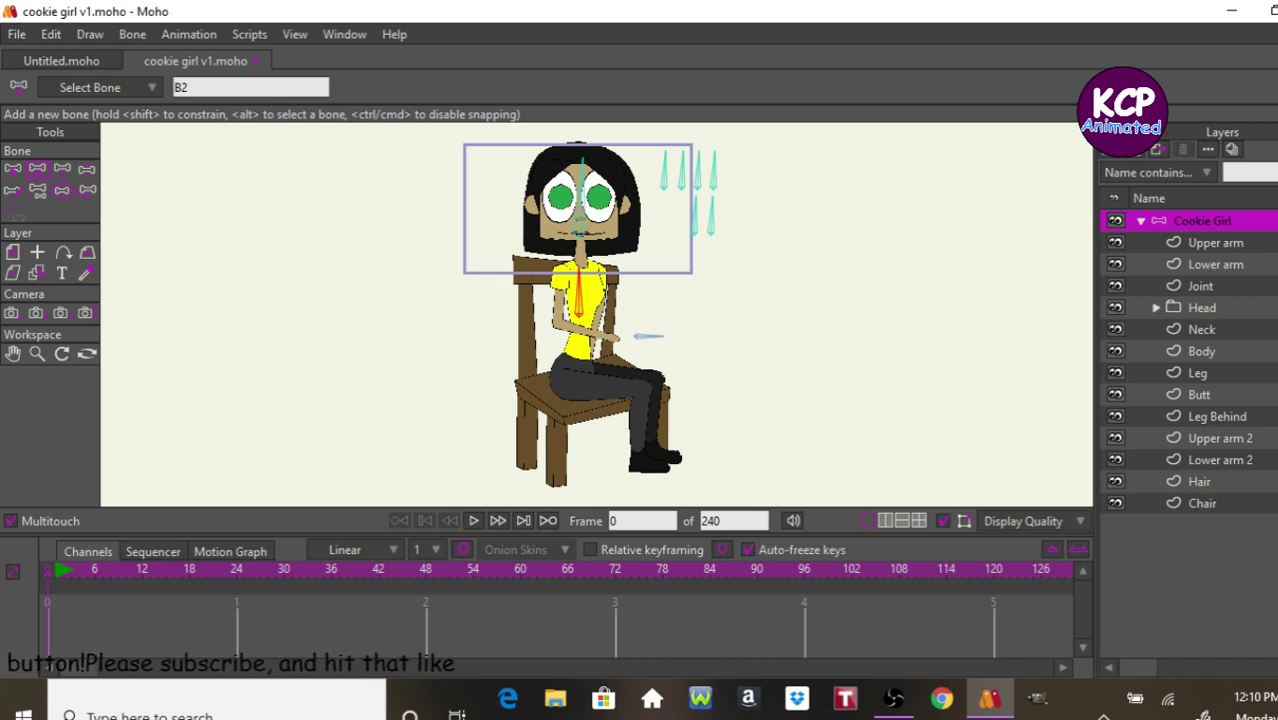
{"action": "left_click", "coordinate": [1215, 265]}
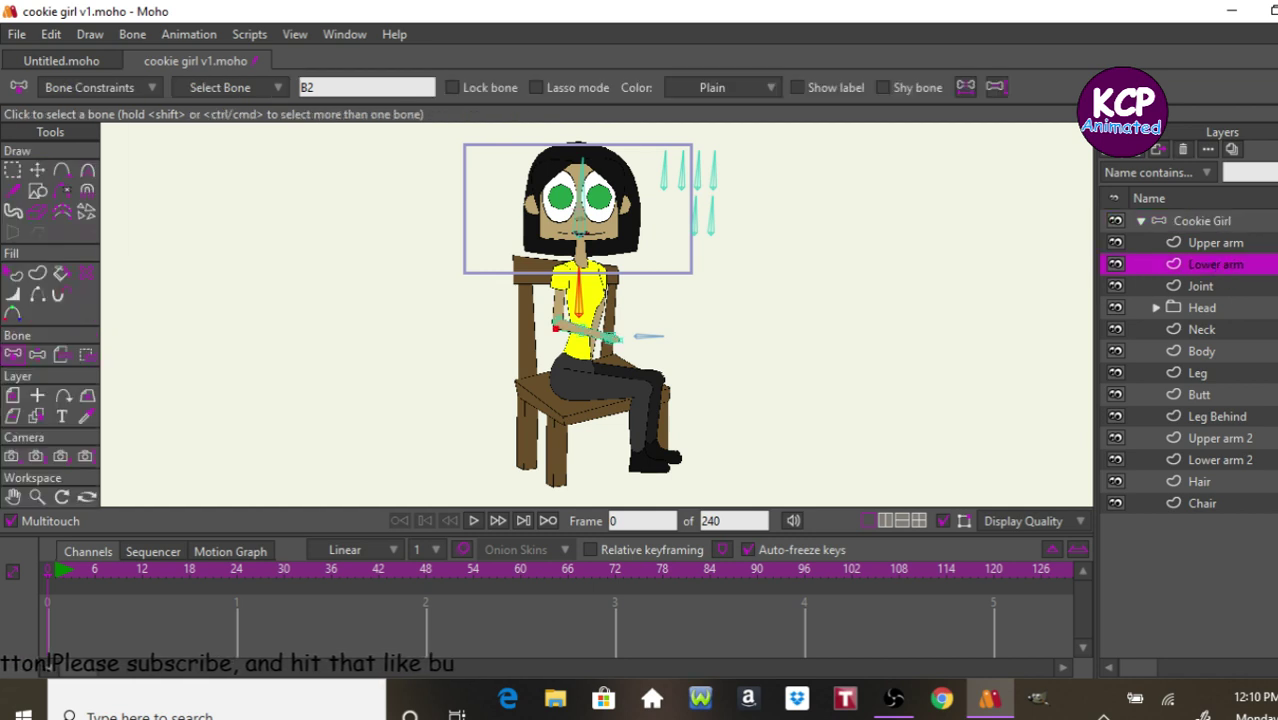
{"action": "left_click", "coordinate": [1212, 241]}
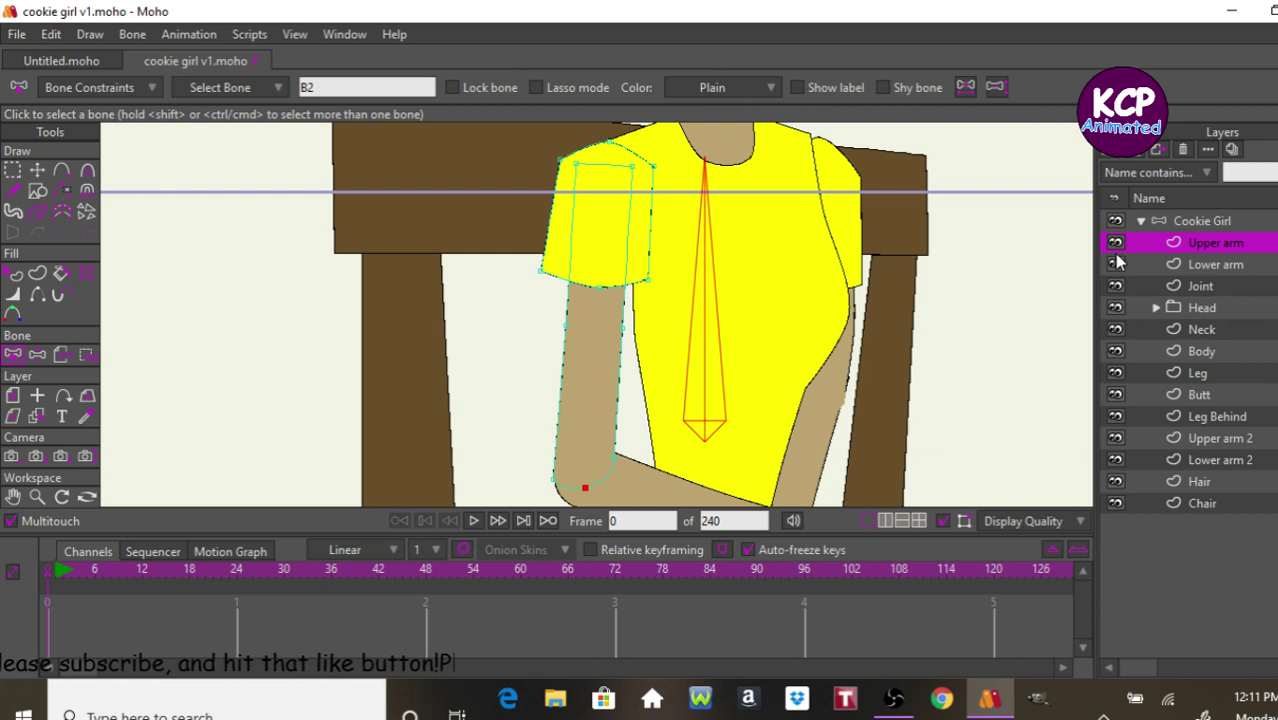
{"action": "left_click", "coordinate": [1250, 221]}
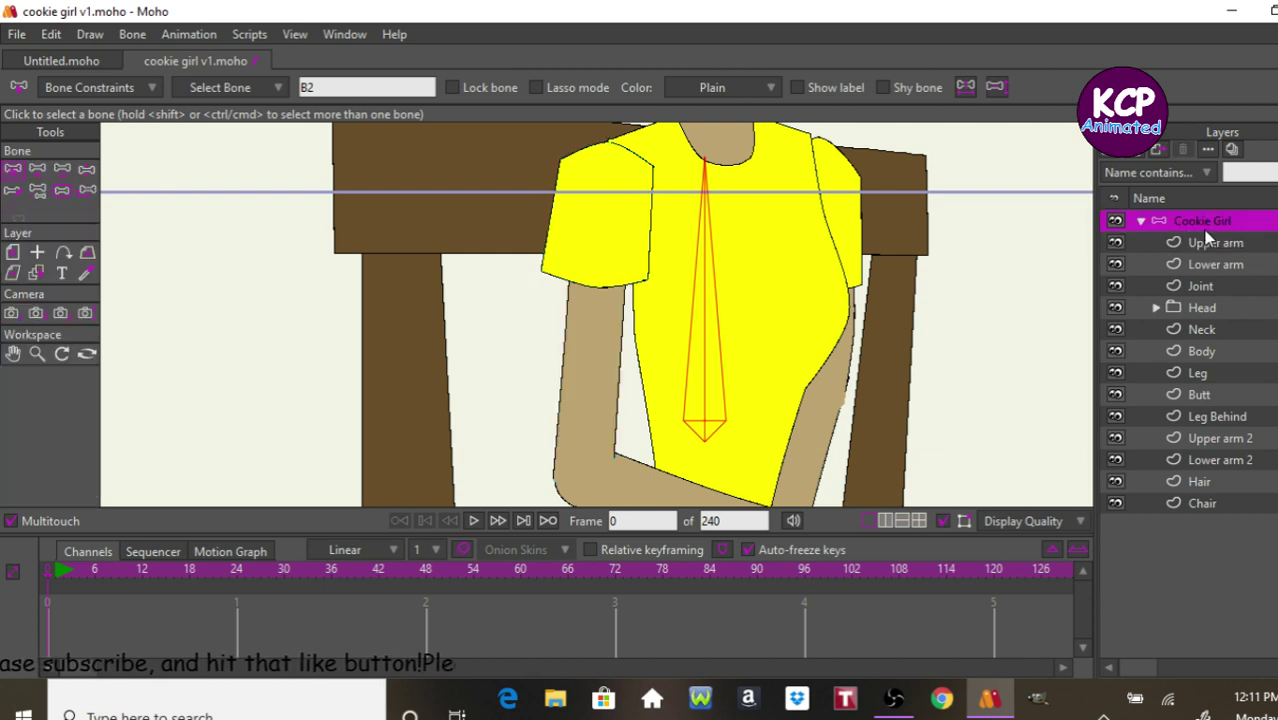
{"action": "left_click", "coordinate": [37, 168]}
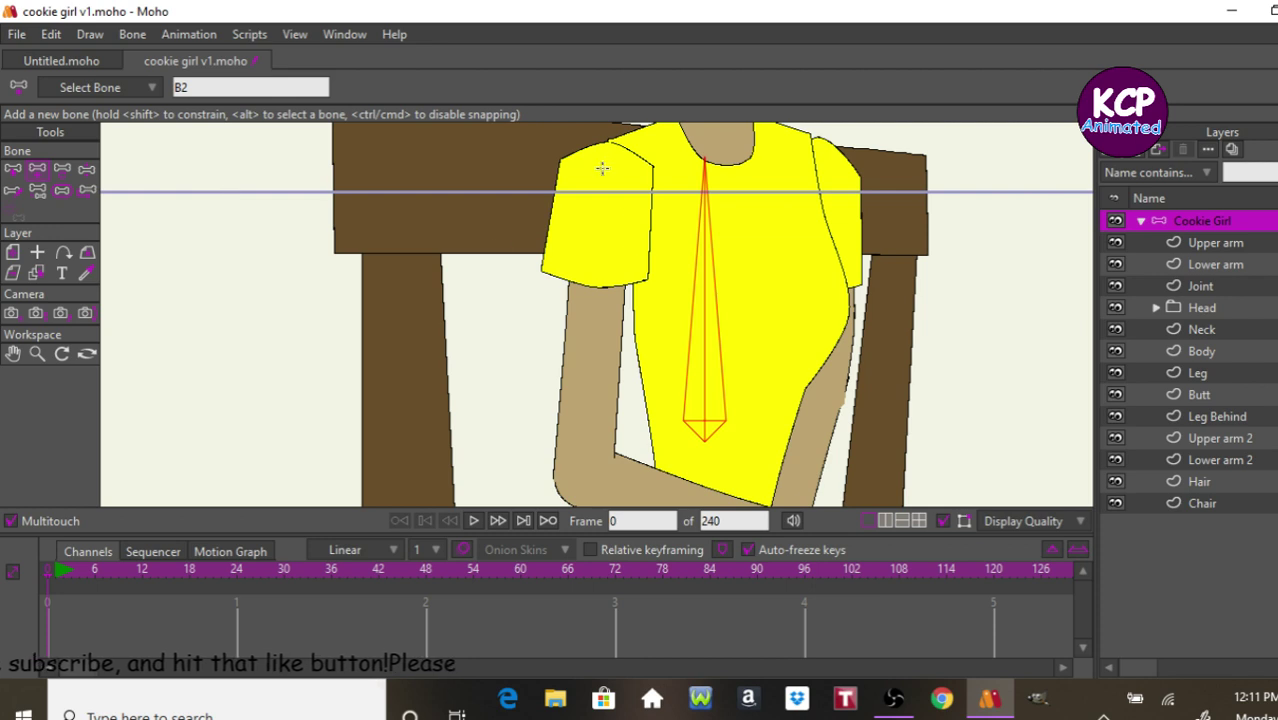
{"action": "left_click_drag", "start_coordinate": [600, 168], "coordinate": [581, 486]}
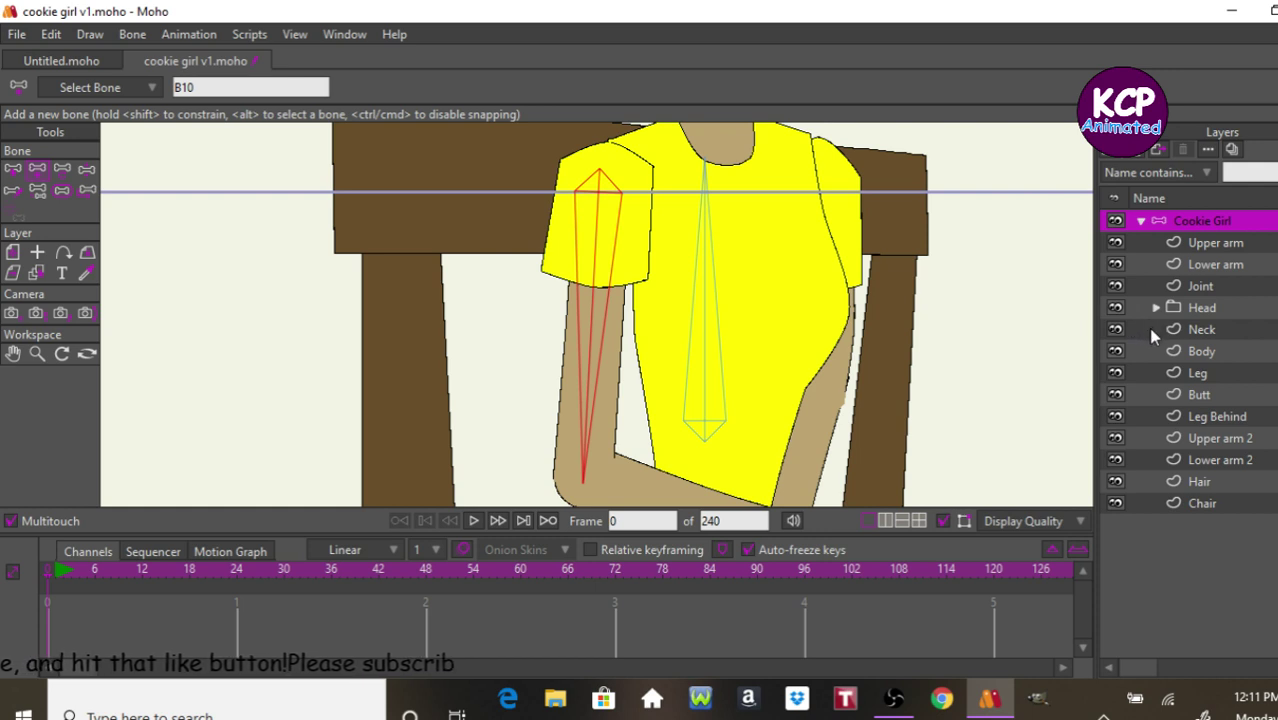
Hide the Lower arm layer and draw a horizontal and a vertical line across the Joint circle, crossing at its centre.
{"action": "left_click", "coordinate": [1116, 263]}
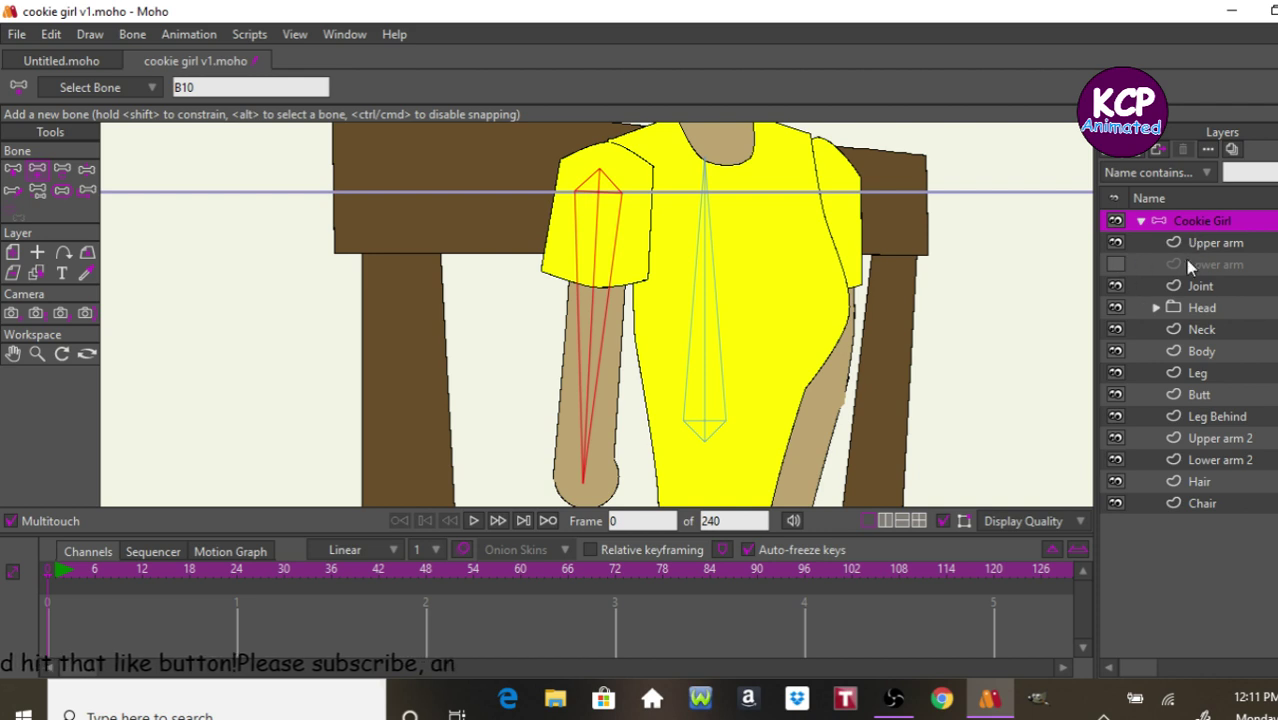
{"action": "left_click", "coordinate": [1198, 288]}
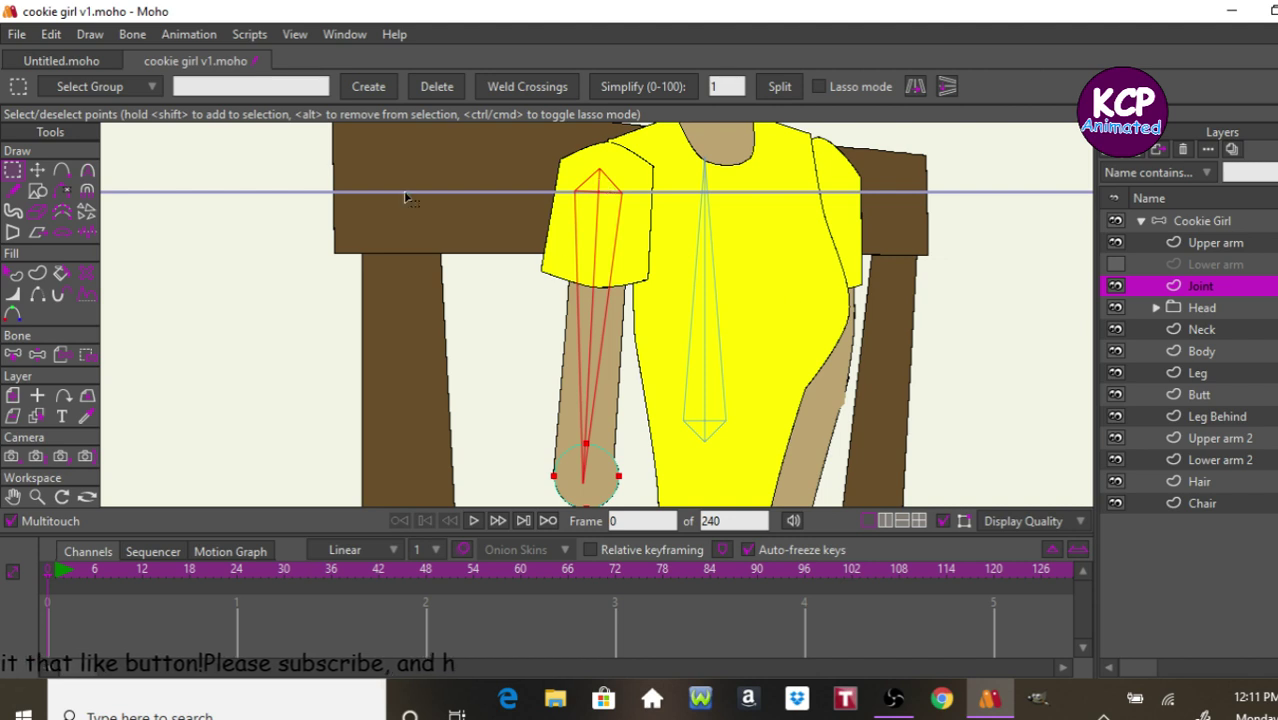
{"action": "key", "text": "Escape"}
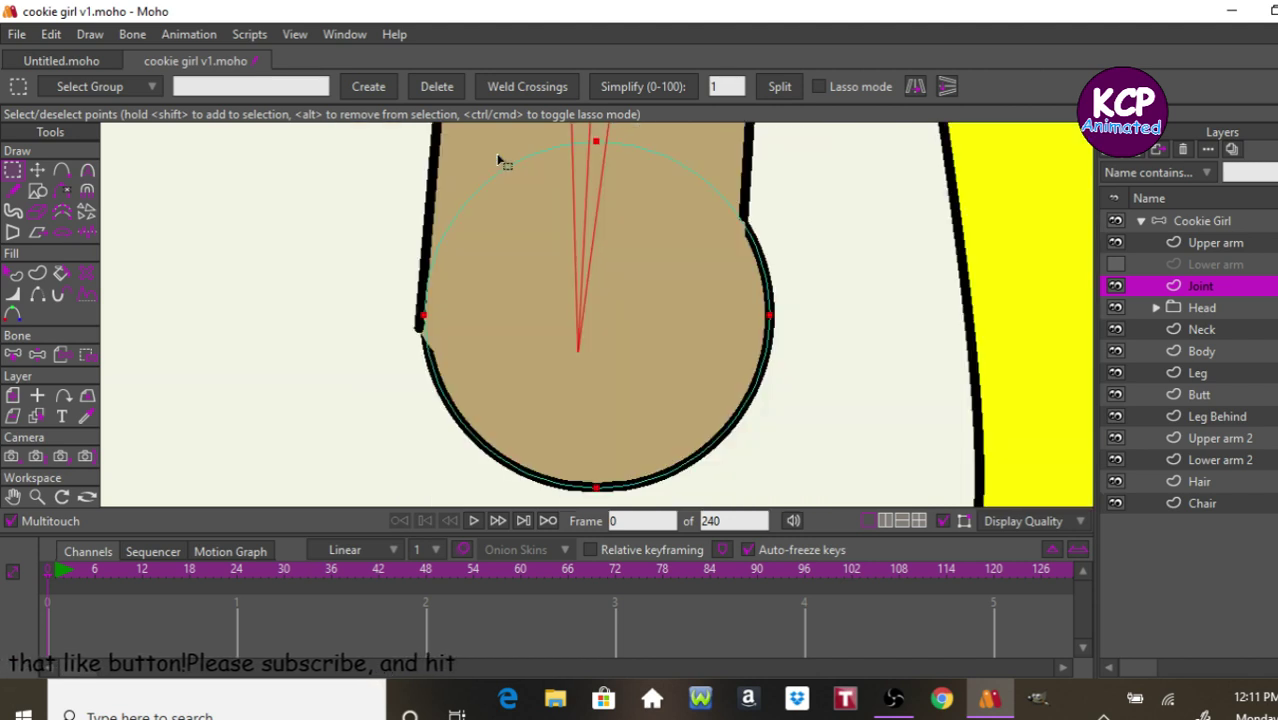
{"action": "left_click", "coordinate": [62, 171]}
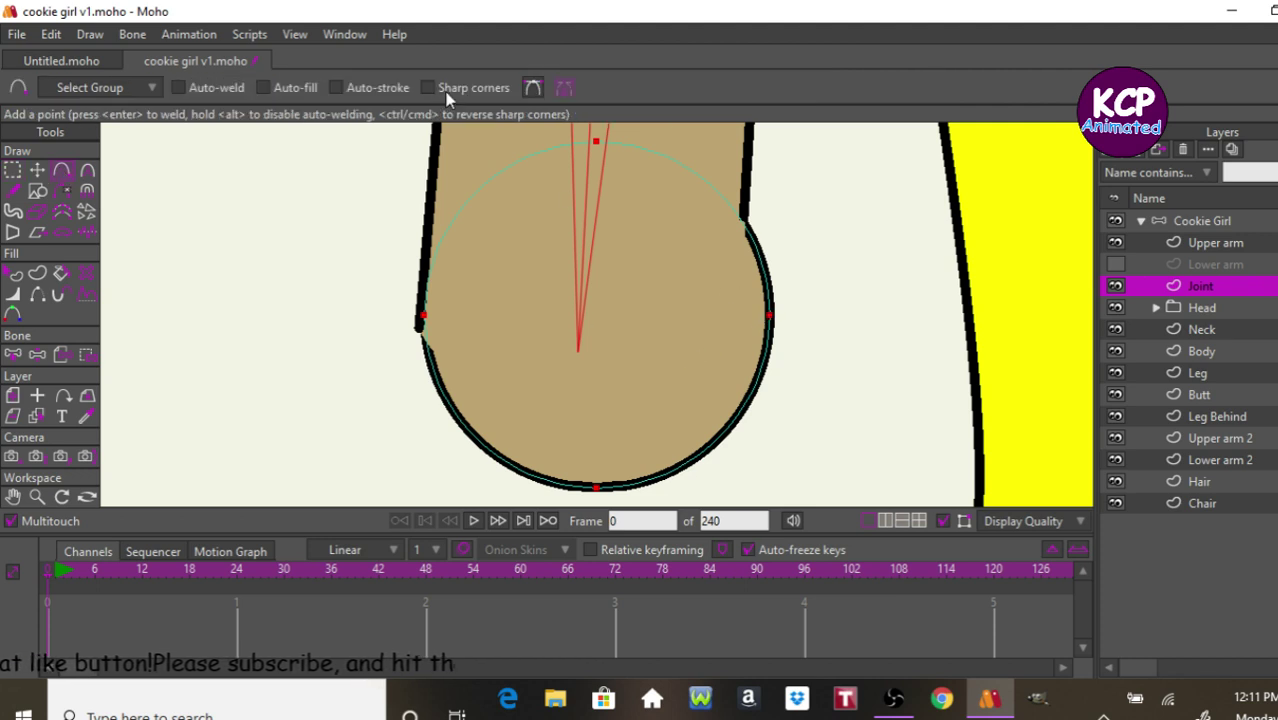
{"action": "left_click_drag", "start_coordinate": [769, 315], "coordinate": [425, 314]}
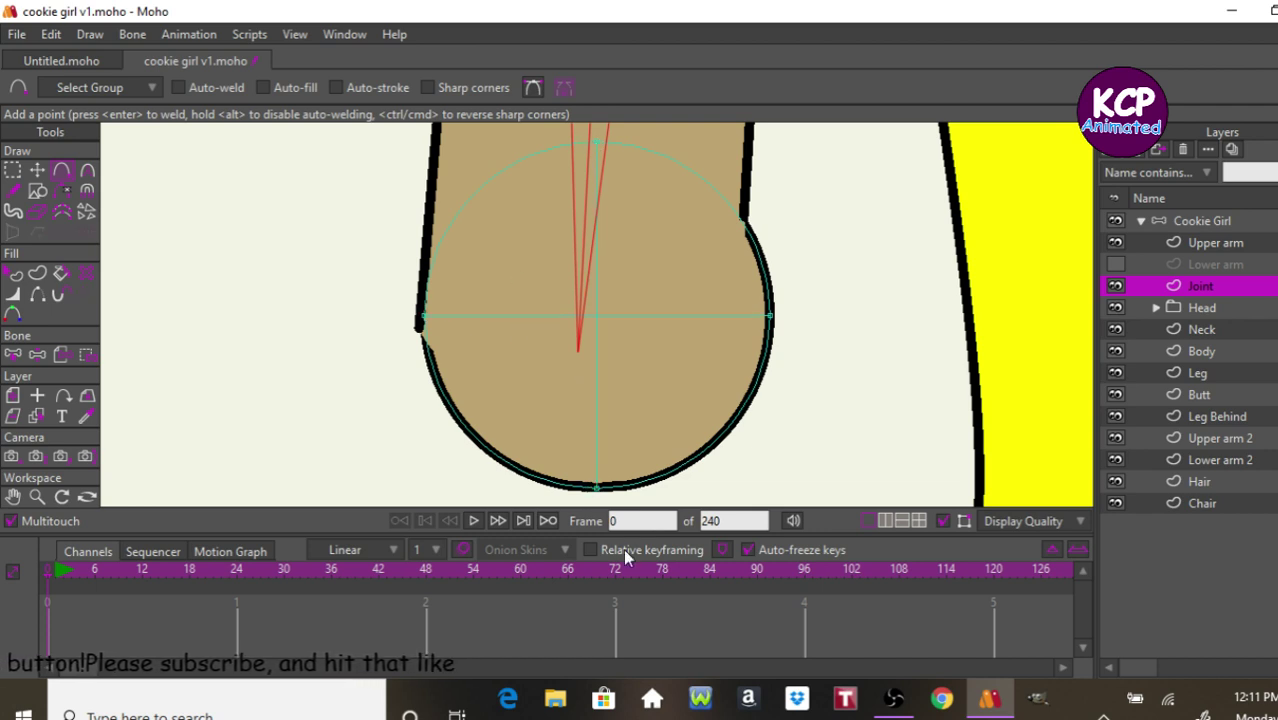
Apply a stroke to the Joint circle and its crossing lines, and move the Joint layer above the Upper arm layer.
{"action": "left_click", "coordinate": [60, 273]}
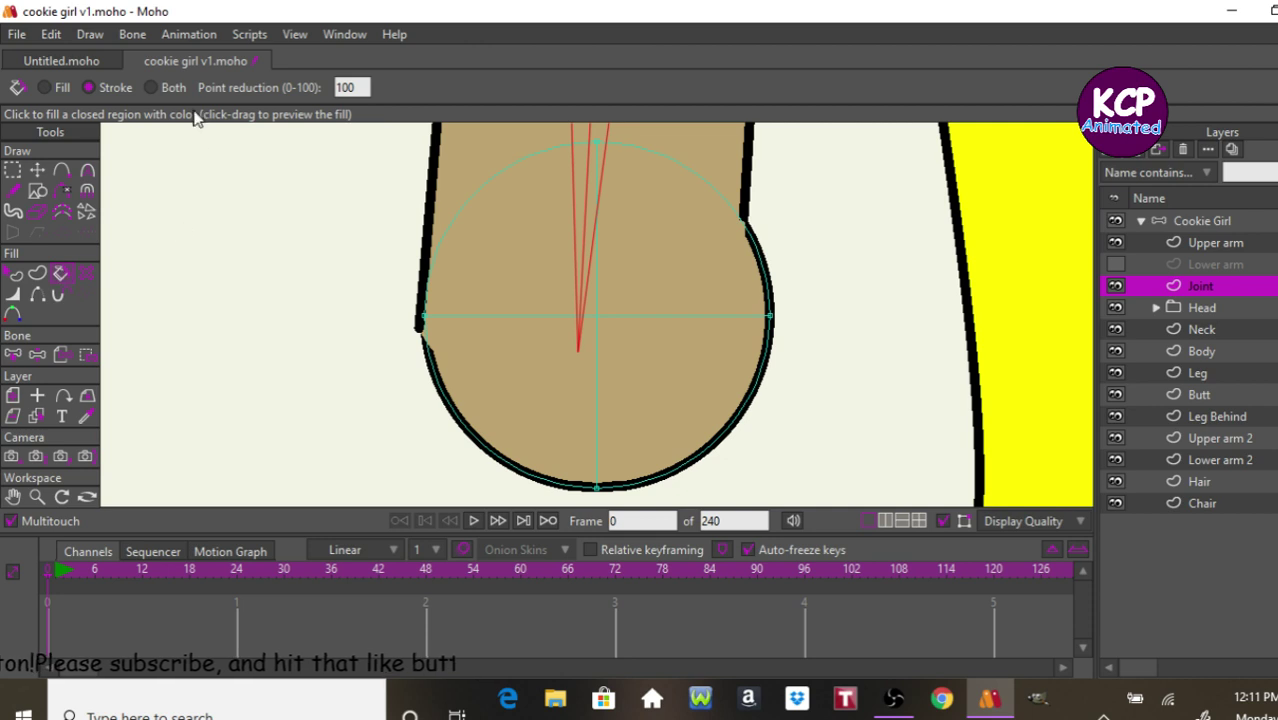
{"action": "left_click", "coordinate": [621, 310]}
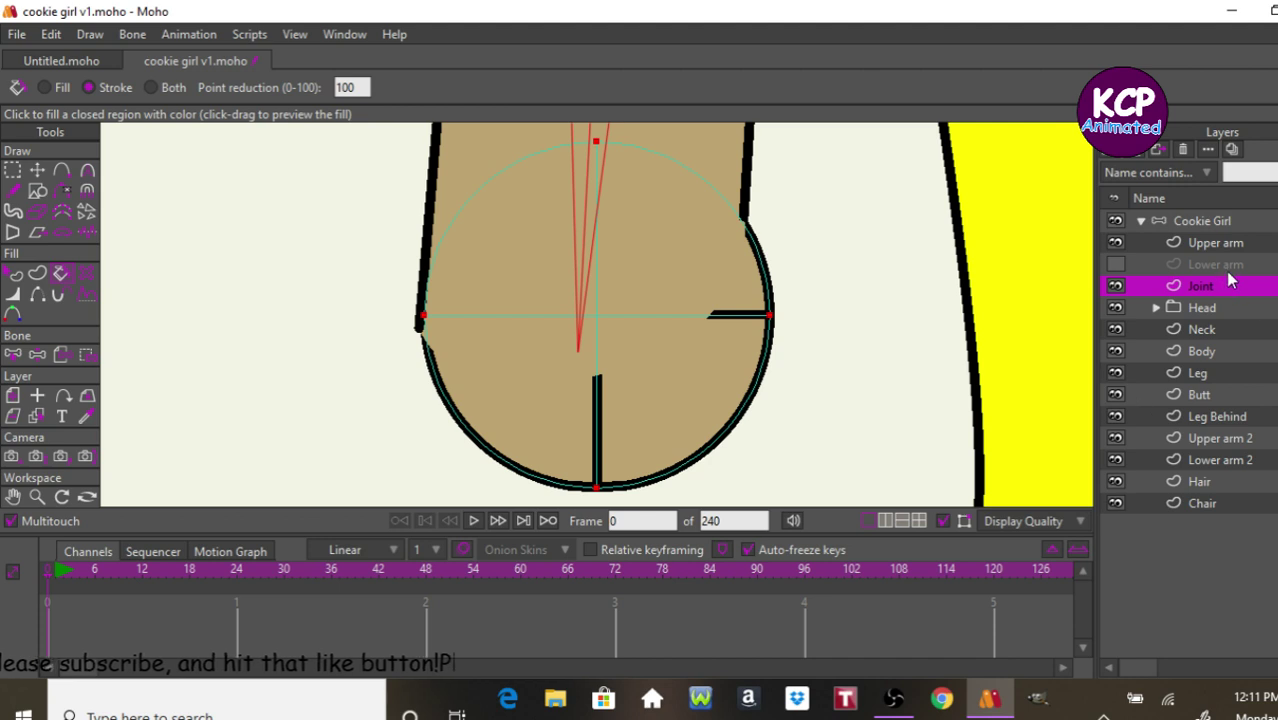
{"action": "left_click_drag", "start_coordinate": [1230, 262], "coordinate": [1232, 238]}
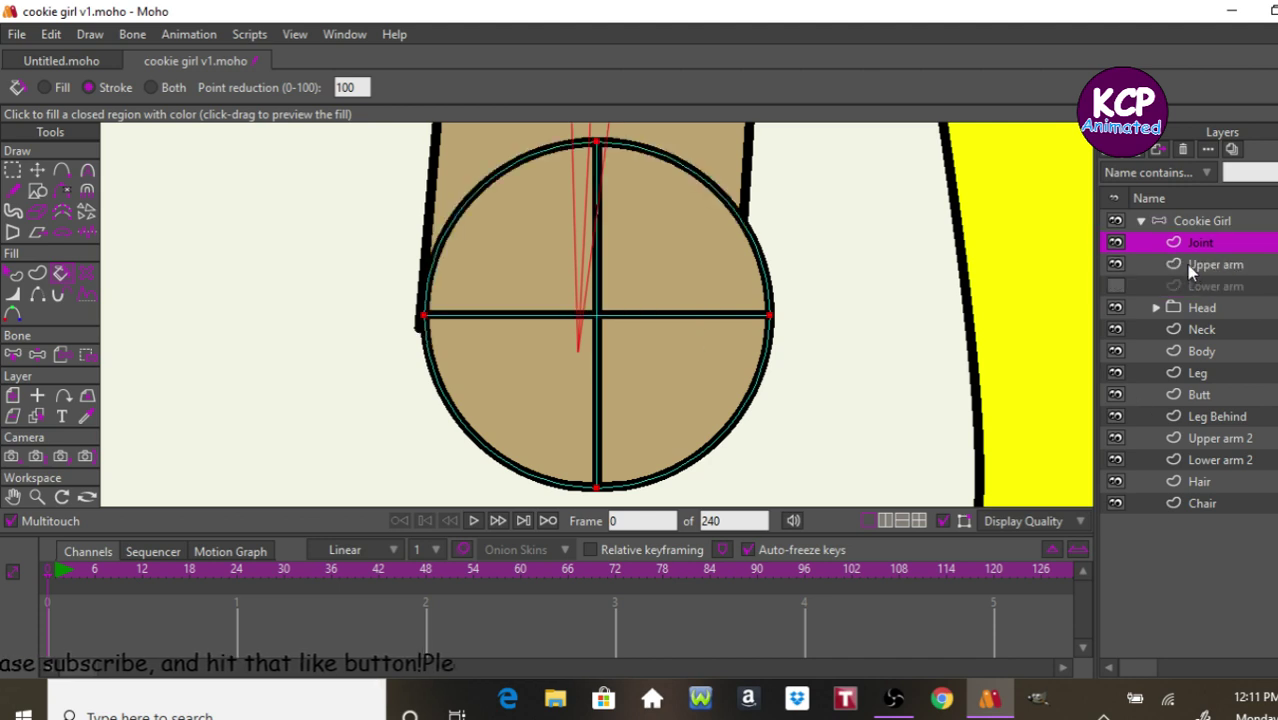
Move the tip of the upper arm bone to the centre of the elbow joint's crosshair.
{"action": "left_click", "coordinate": [1209, 220]}
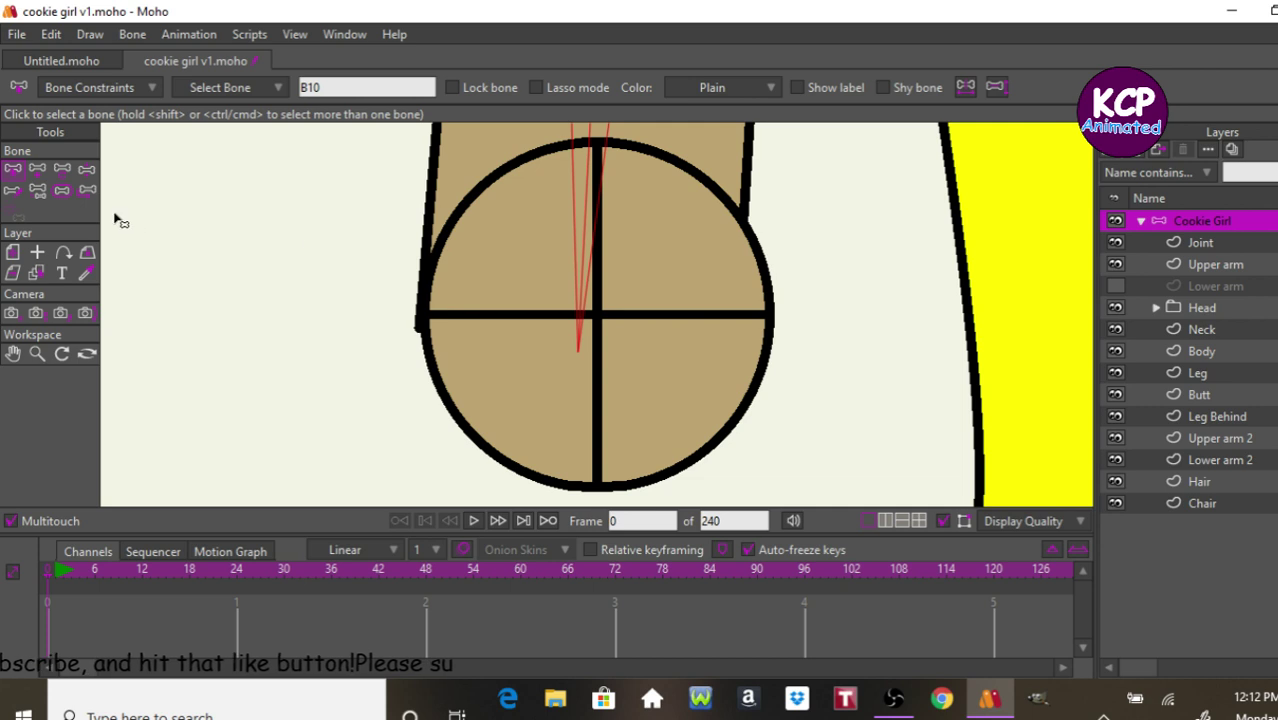
{"action": "left_click", "coordinate": [58, 171]}
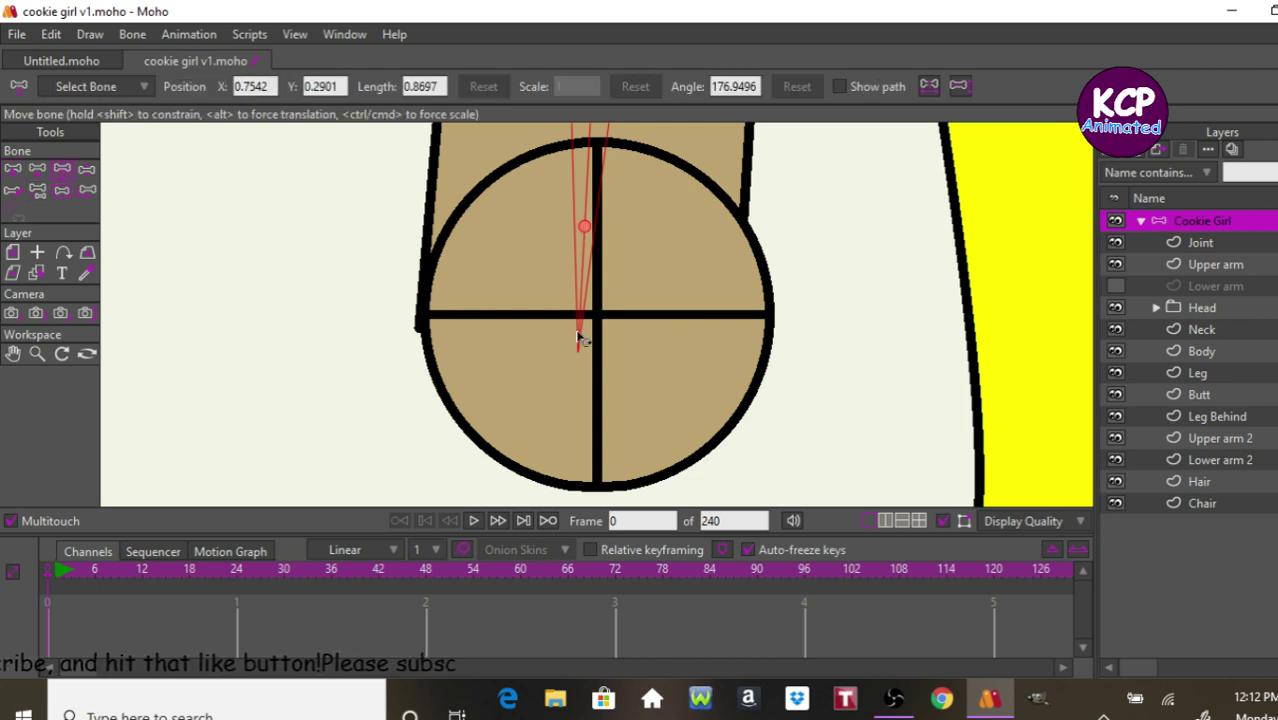
{"action": "left_click_drag", "start_coordinate": [583, 237], "coordinate": [600, 195]}
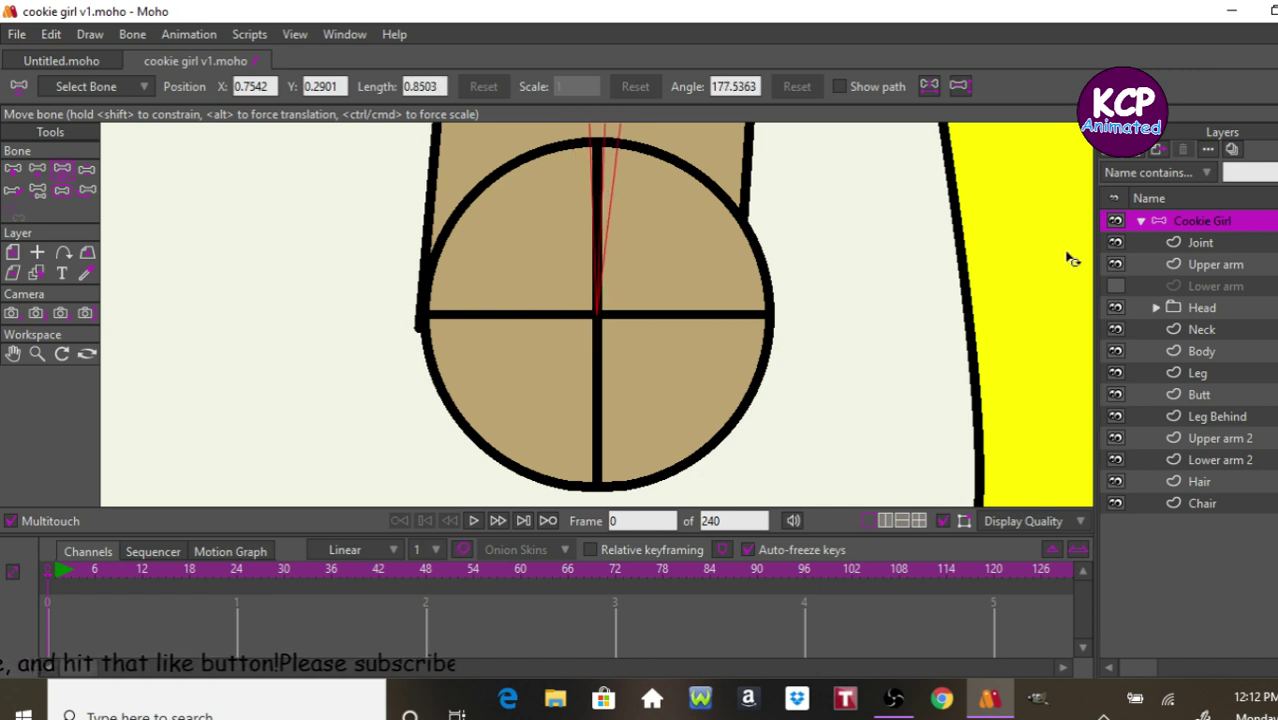
Show the Lower arm layer again and add a child bone from the elbow joint's centre along the forearm.
{"action": "left_click", "coordinate": [1115, 286]}
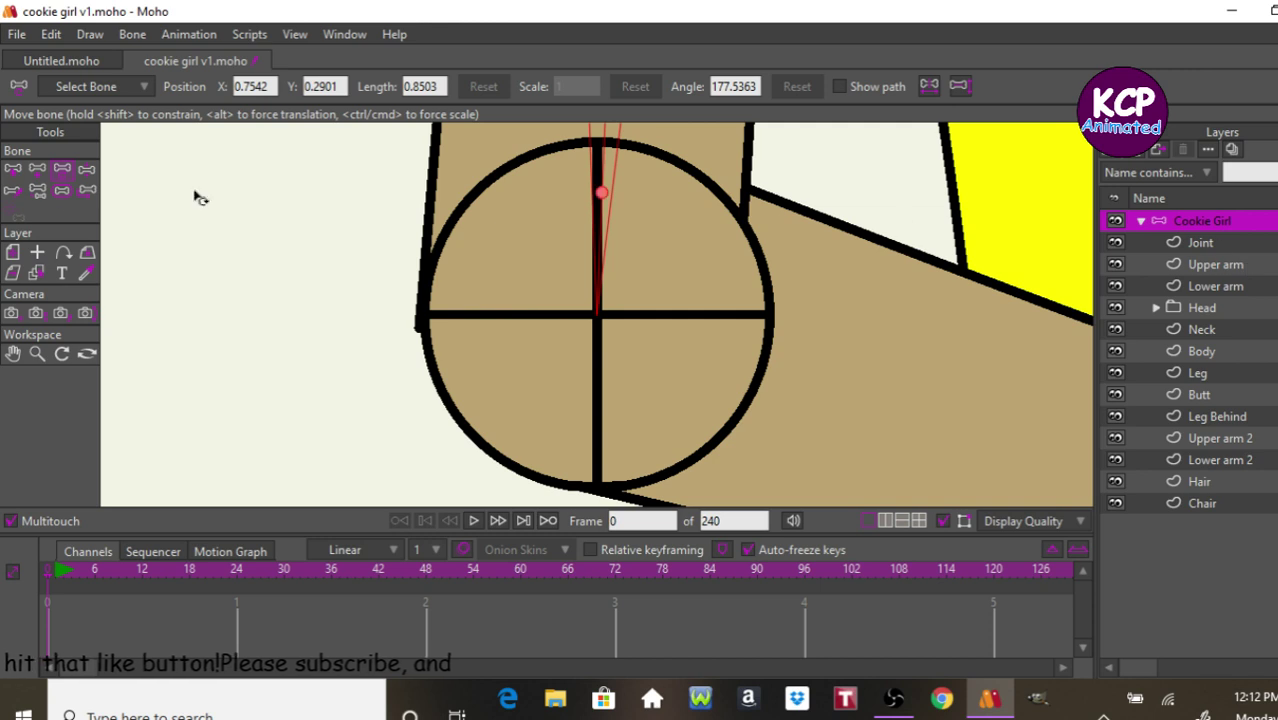
{"action": "left_click", "coordinate": [37, 168]}
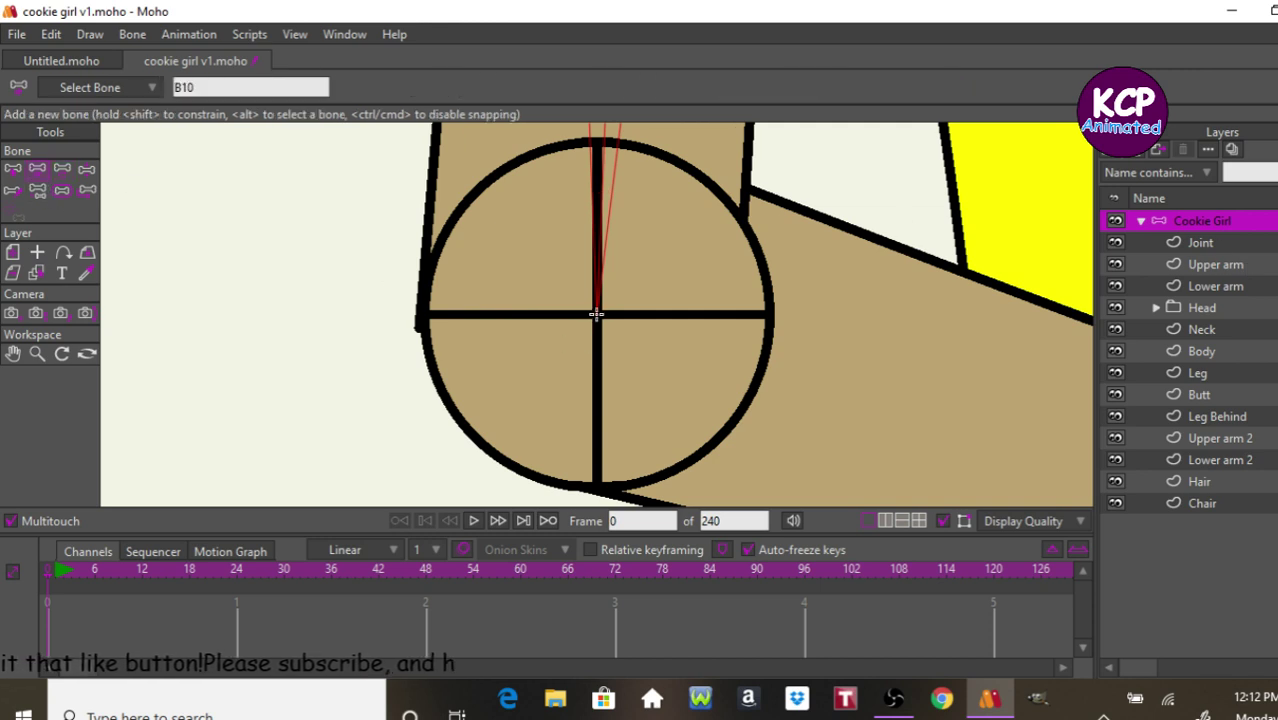
{"action": "left_click_drag", "start_coordinate": [596, 314], "coordinate": [1152, 537]}
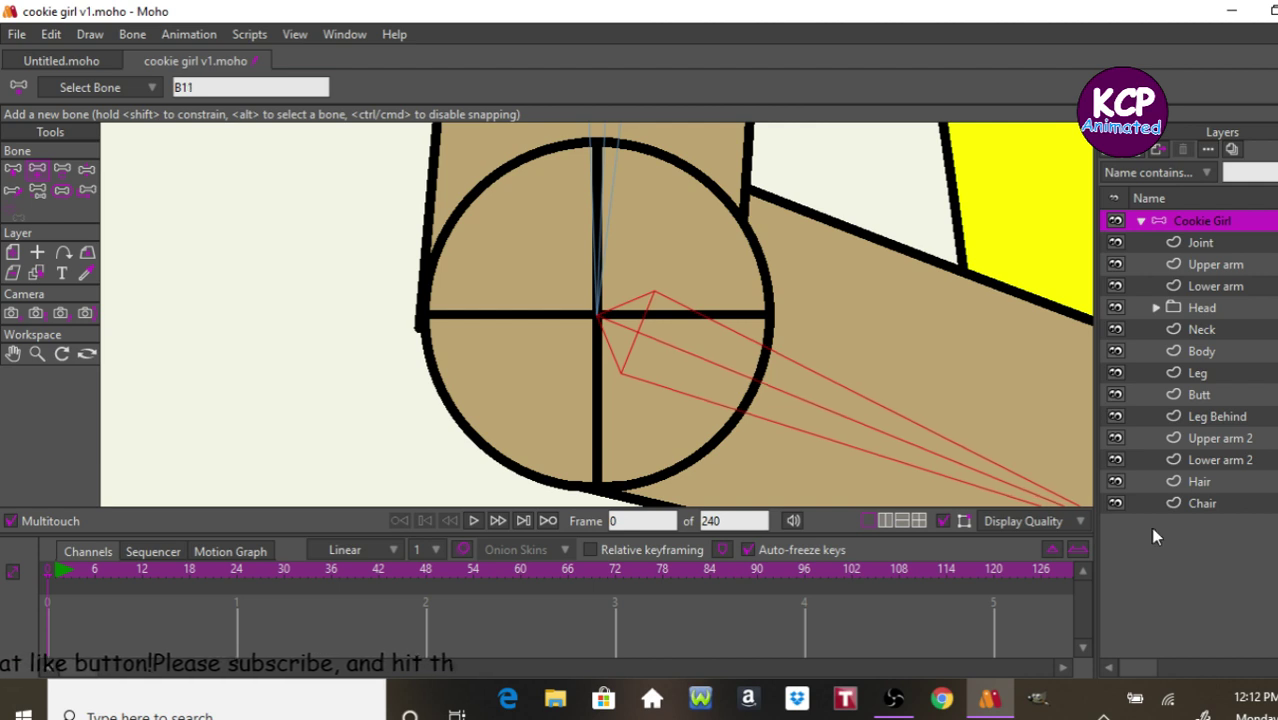
{"action": "key", "text": "ctrl+r"}
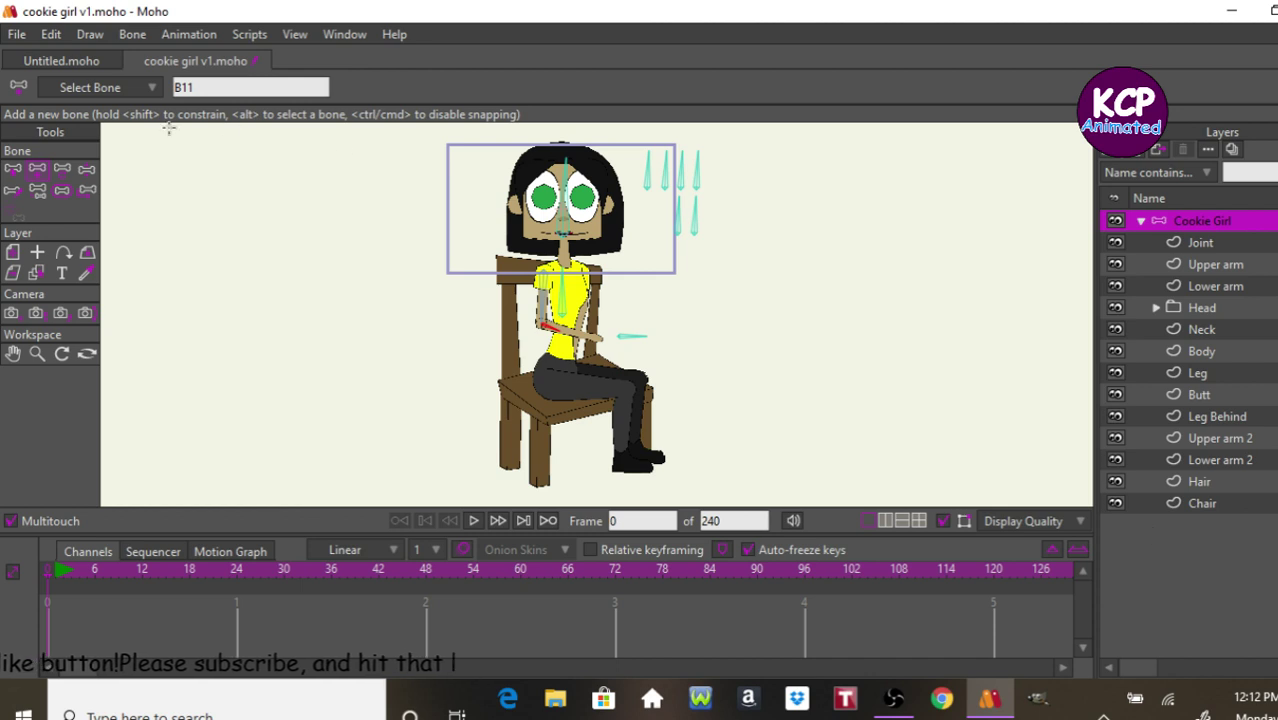
Extend the forearm bone from the elbow to the wrist, making it about 0.82 long at an angle of about 77°.
{"action": "left_click", "coordinate": [1228, 266]}
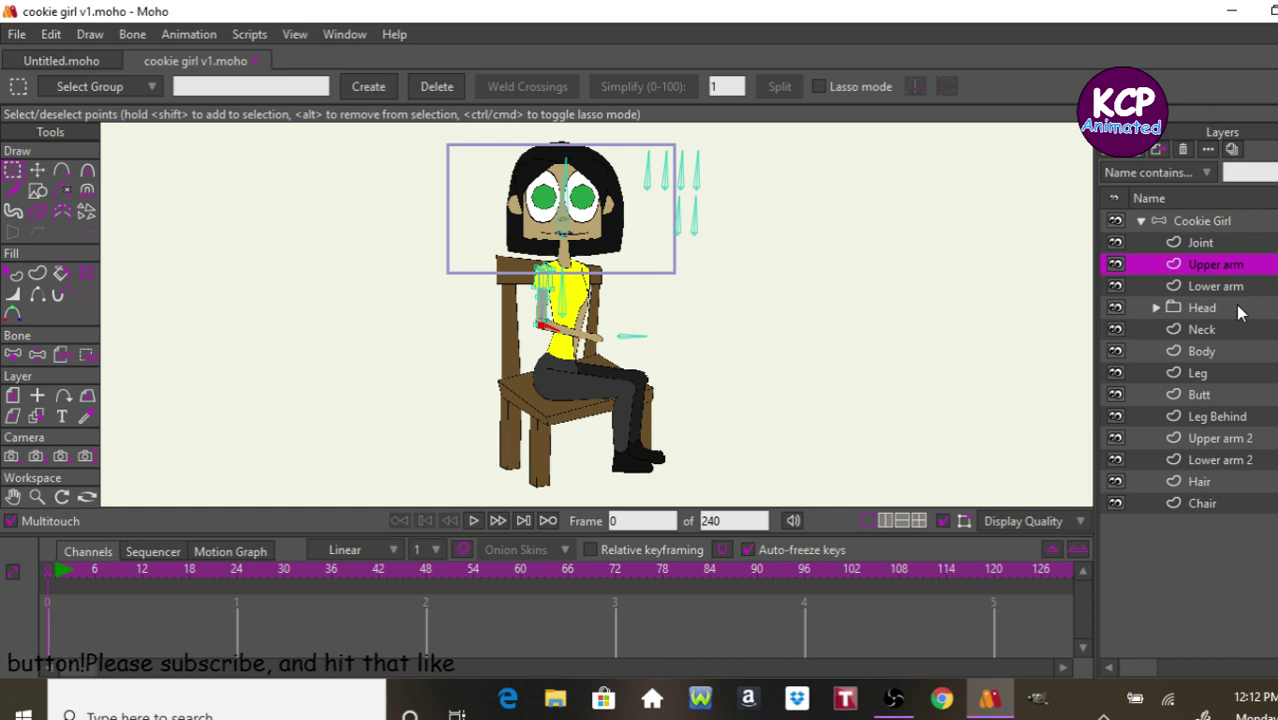
{"action": "left_click", "coordinate": [1237, 288]}
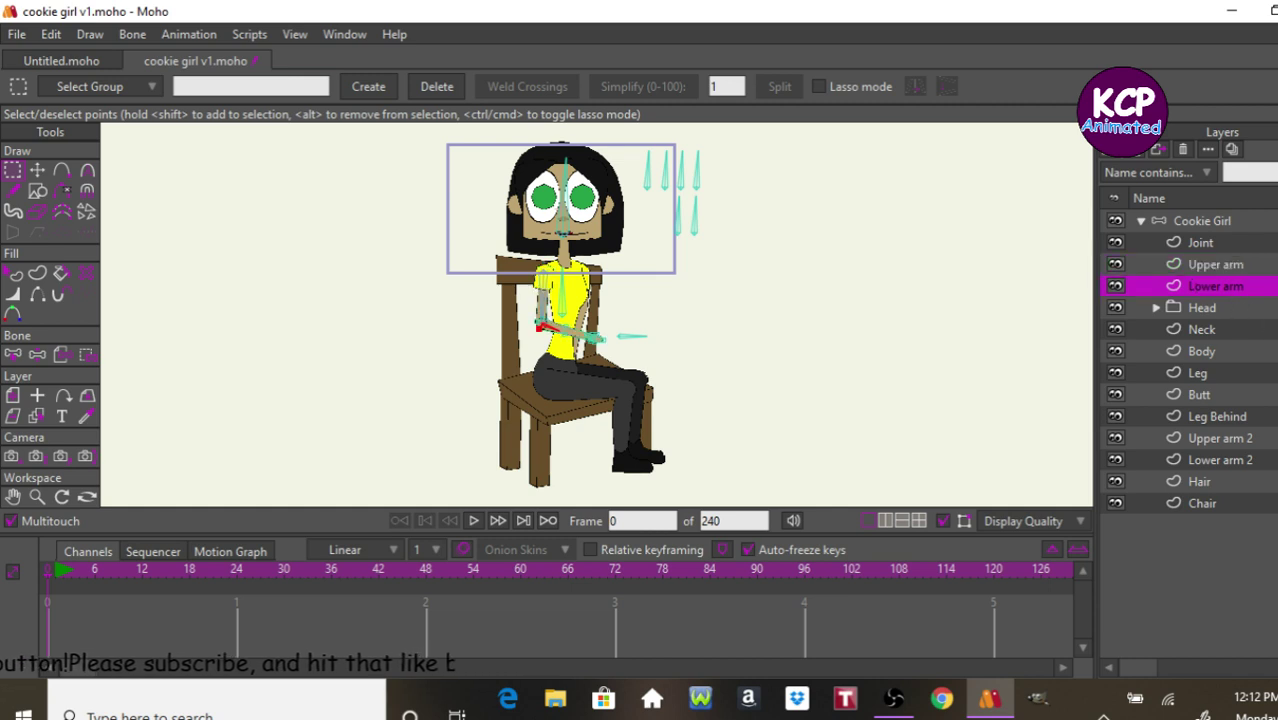
{"action": "scroll", "coordinate": [567, 333], "scroll_direction": "up", "scroll_amount": 10}
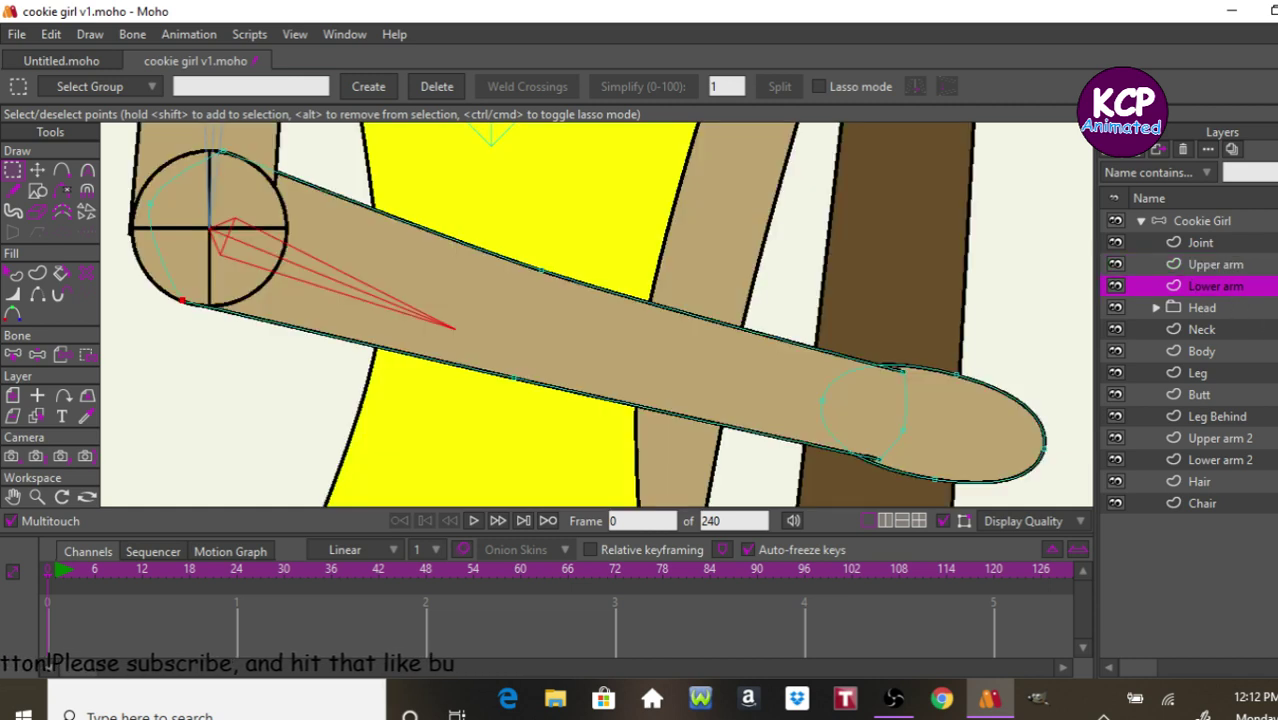
{"action": "left_click", "coordinate": [44, 170]}
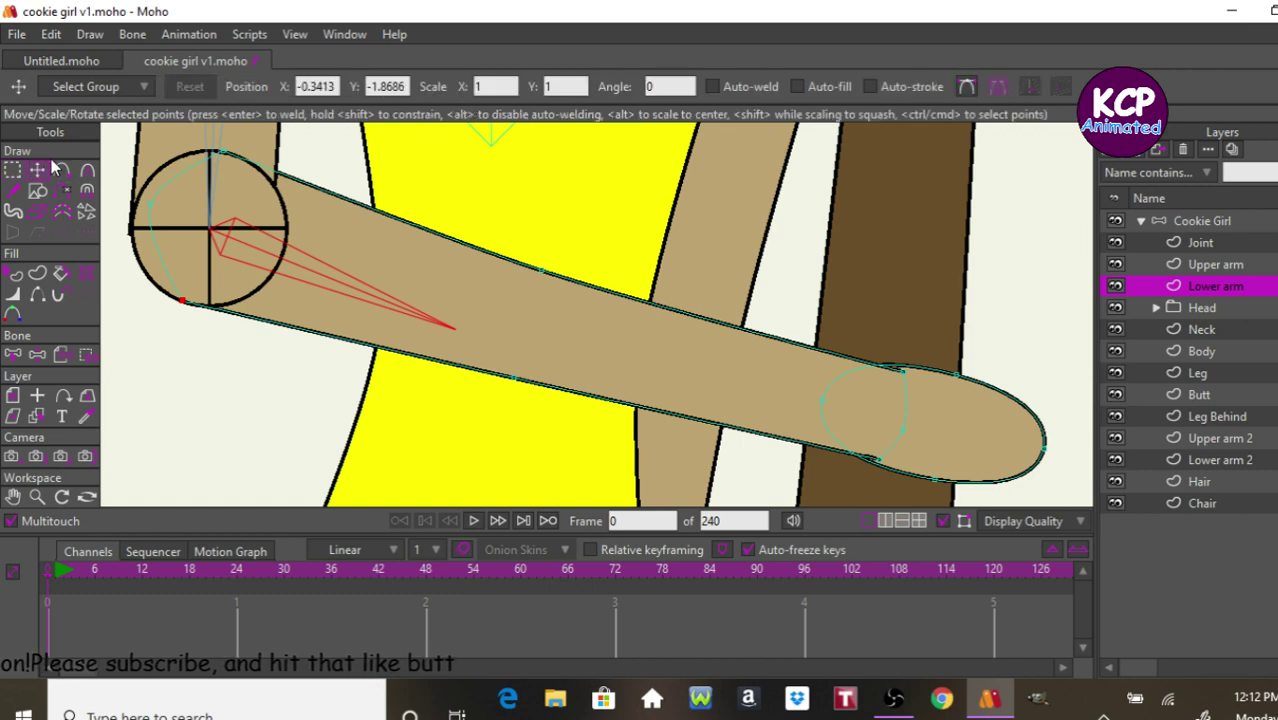
{"action": "left_click", "coordinate": [1228, 224]}
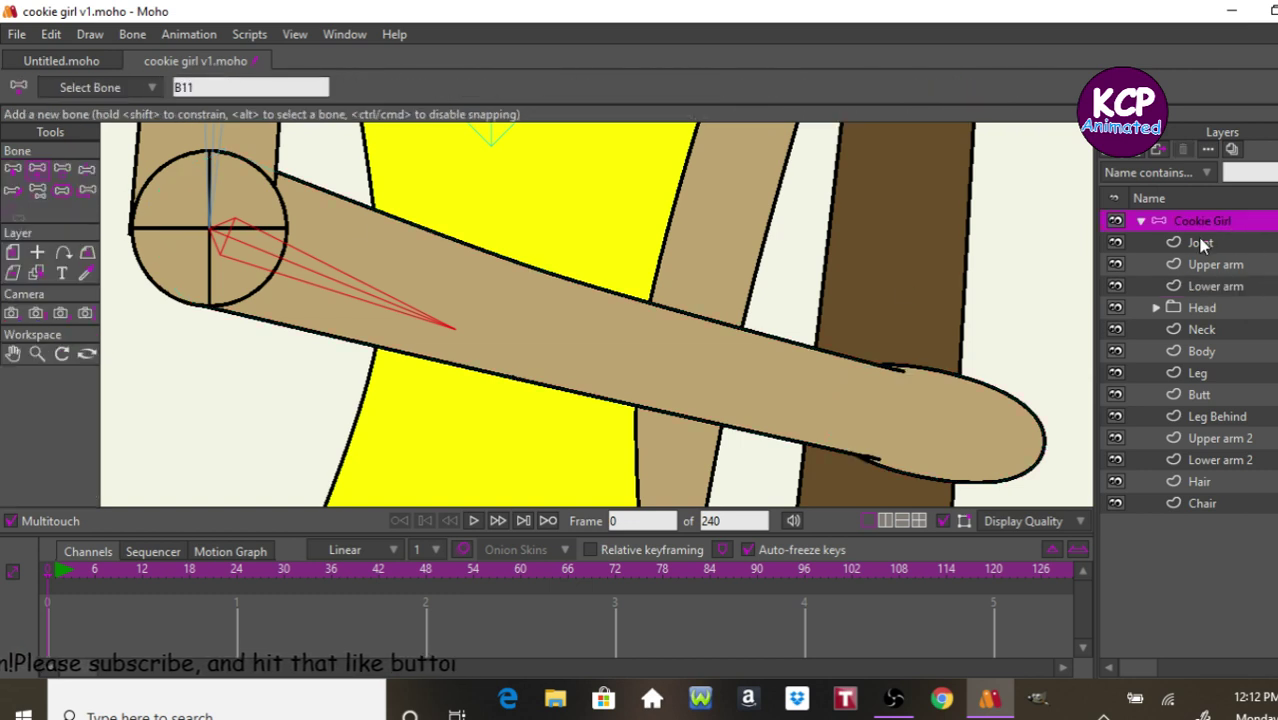
{"action": "left_click", "coordinate": [60, 170]}
{"action": "left_click_drag", "start_coordinate": [452, 327], "coordinate": [878, 413]}
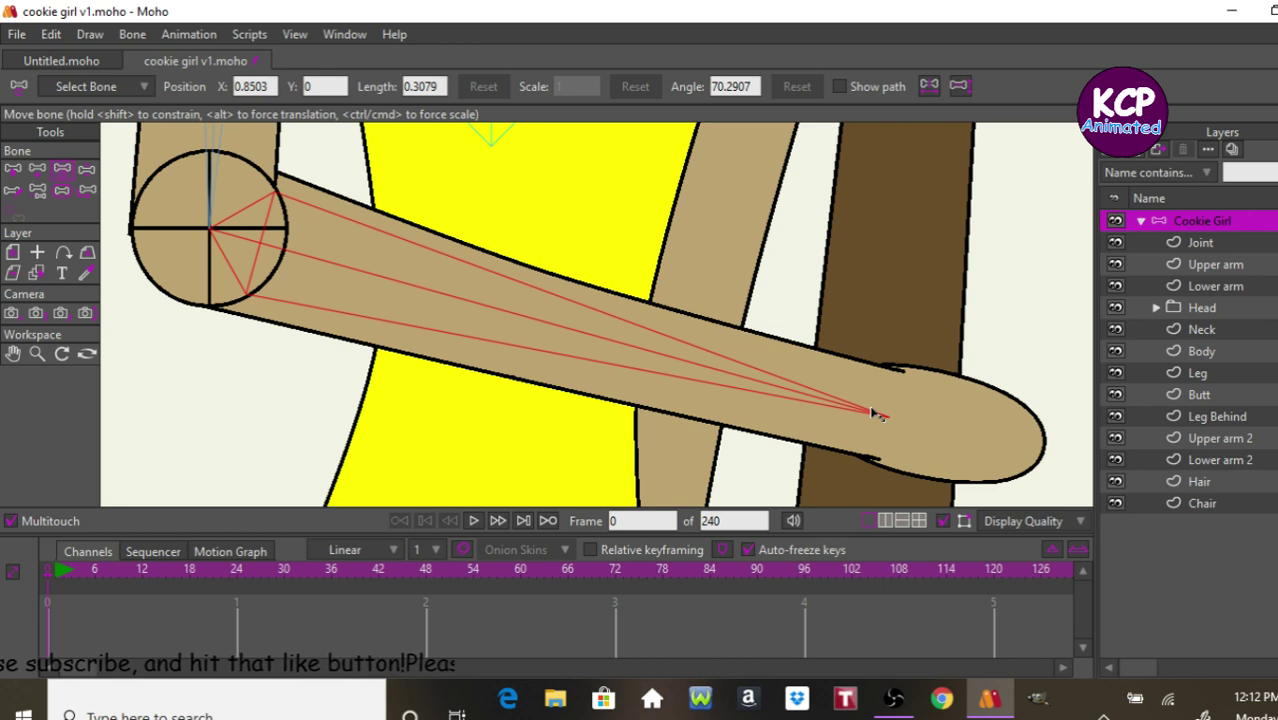
{"action": "left_click_drag", "start_coordinate": [873, 413], "coordinate": [870, 415]}
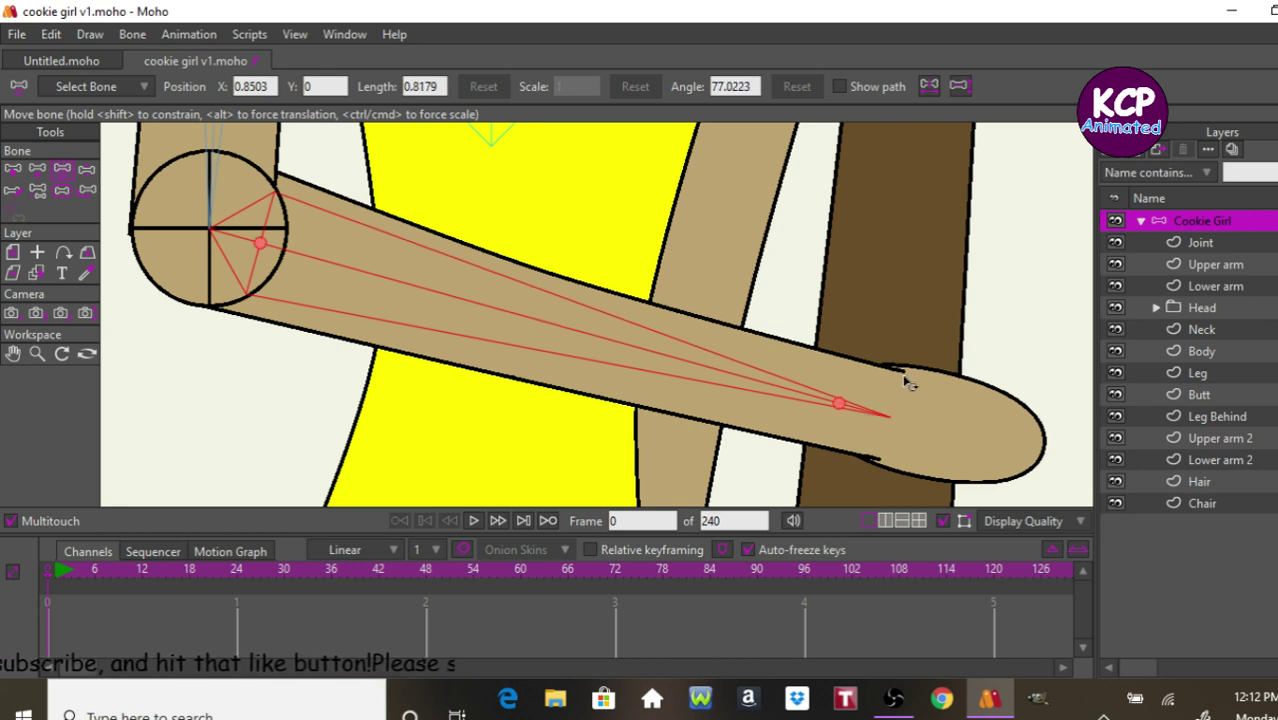
Hide the crossing edges inside the elbow joint circle and move the Joint layer directly below the Lower arm layer.
{"action": "left_click", "coordinate": [1201, 245]}
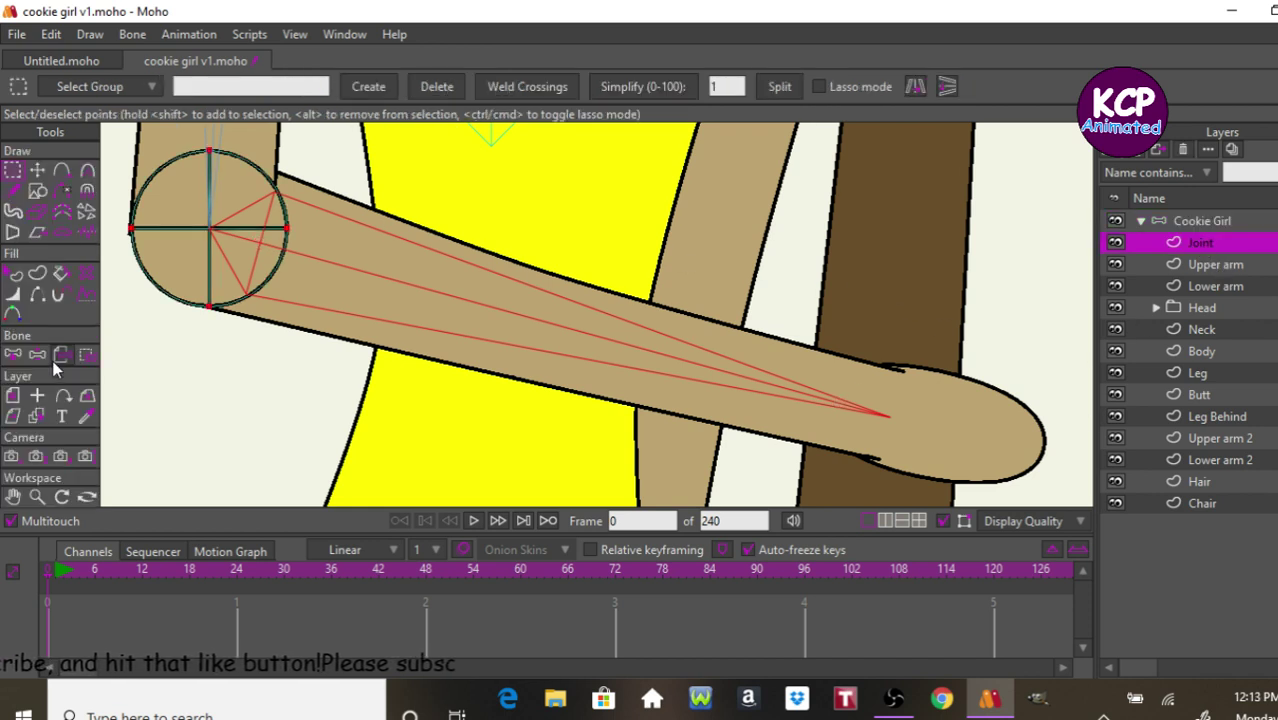
{"action": "left_click", "coordinate": [38, 295]}
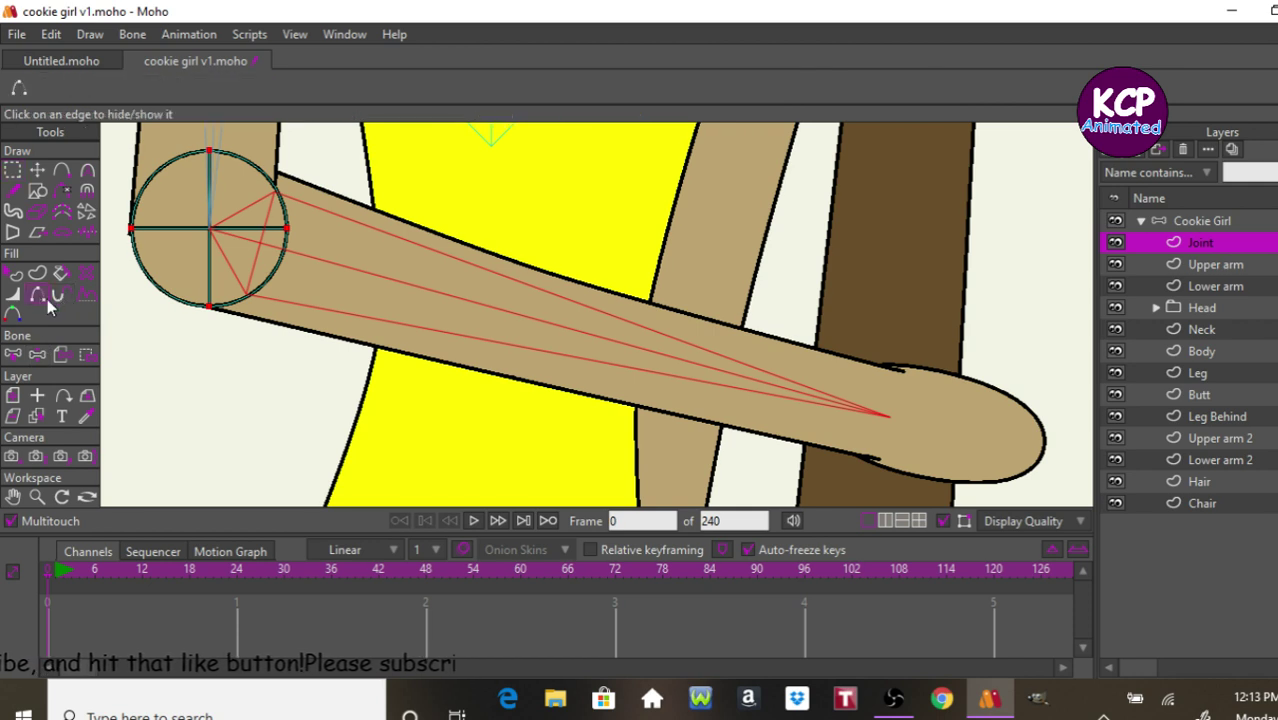
{"action": "left_click", "coordinate": [212, 230]}
{"action": "left_click", "coordinate": [209, 222]}
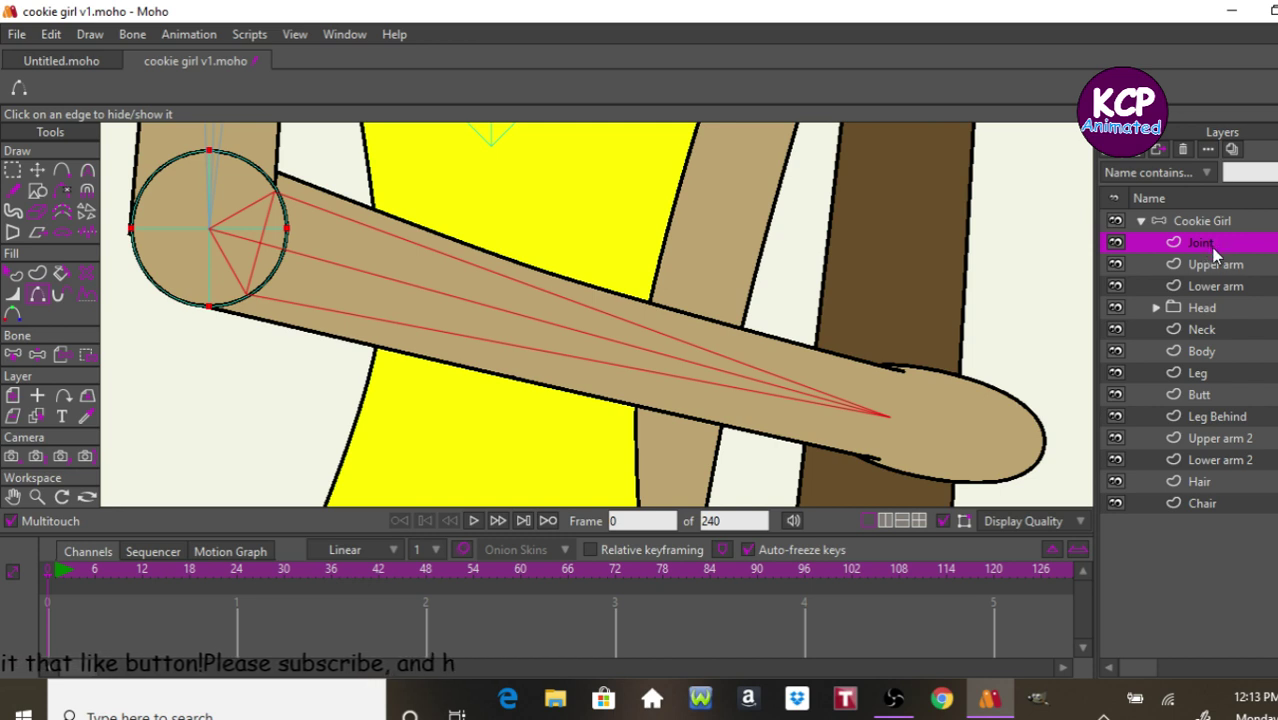
{"action": "left_click_drag", "start_coordinate": [1214, 291], "coordinate": [1211, 292]}
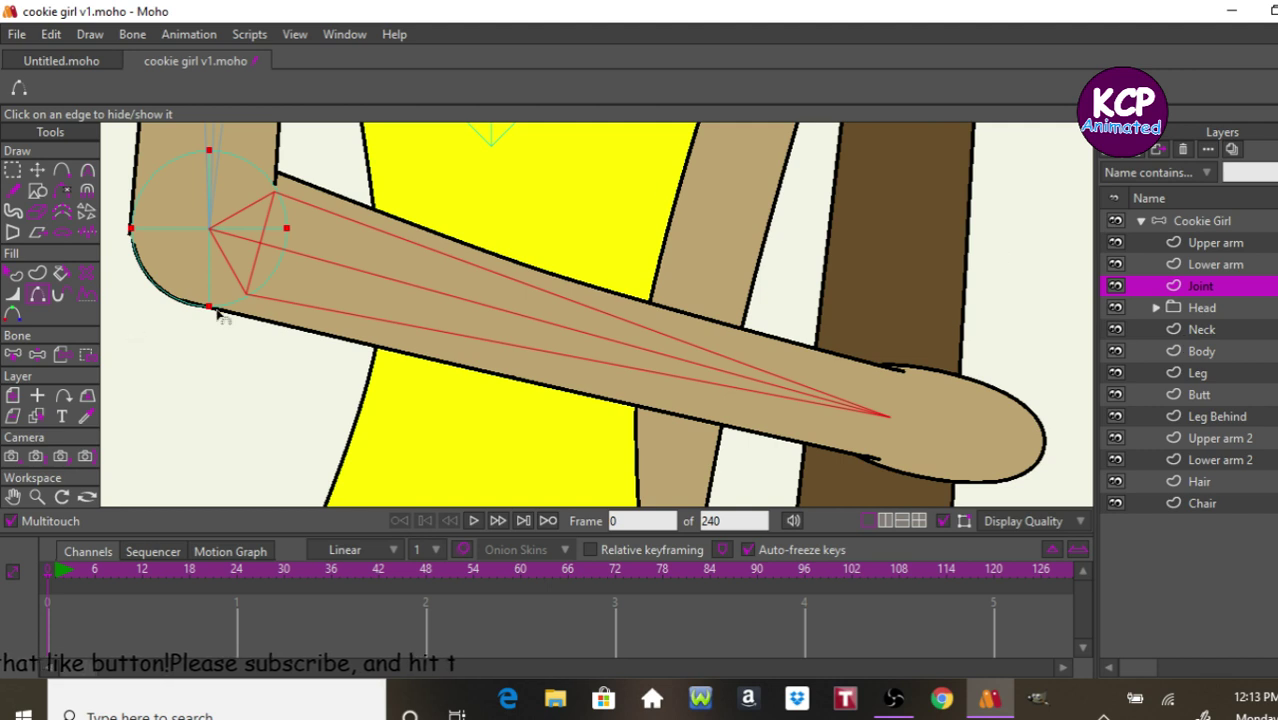
Add a bone pointing straight down through the hips in the Cookie Girl bone layer, as a child of the base bone.
{"action": "left_click", "coordinate": [1240, 224]}
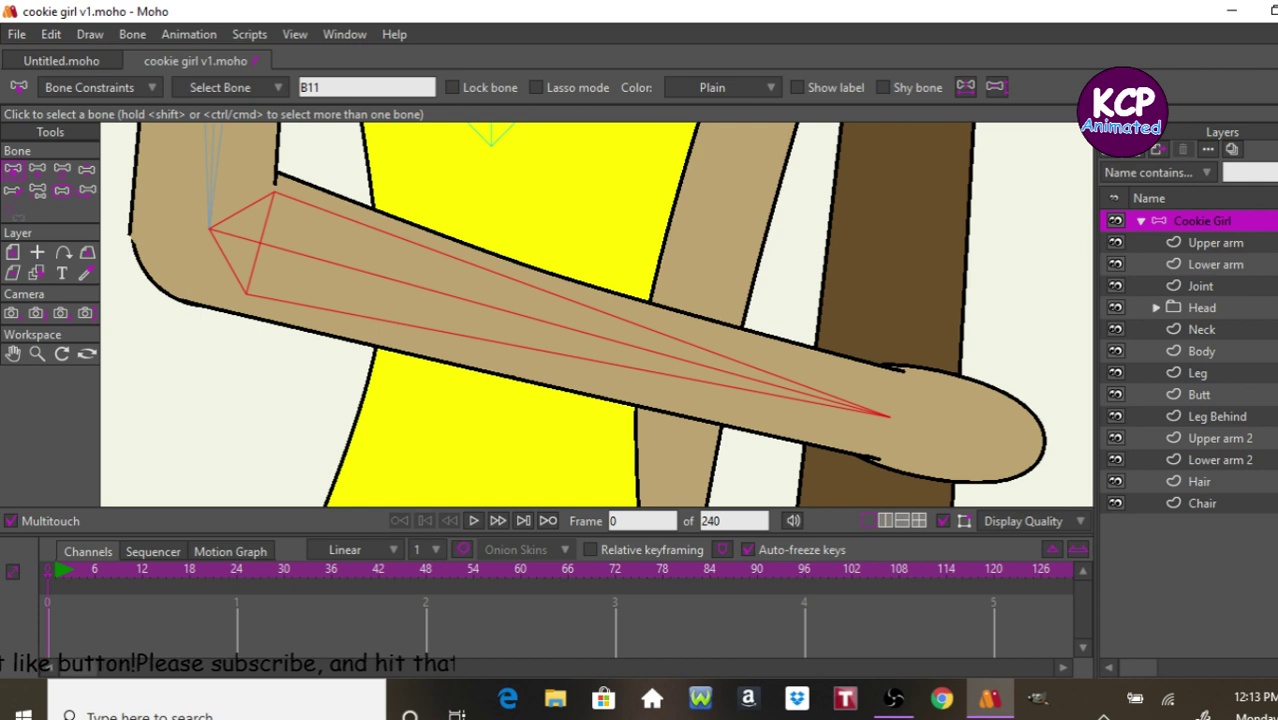
{"action": "key", "text": "ctrl+r"}
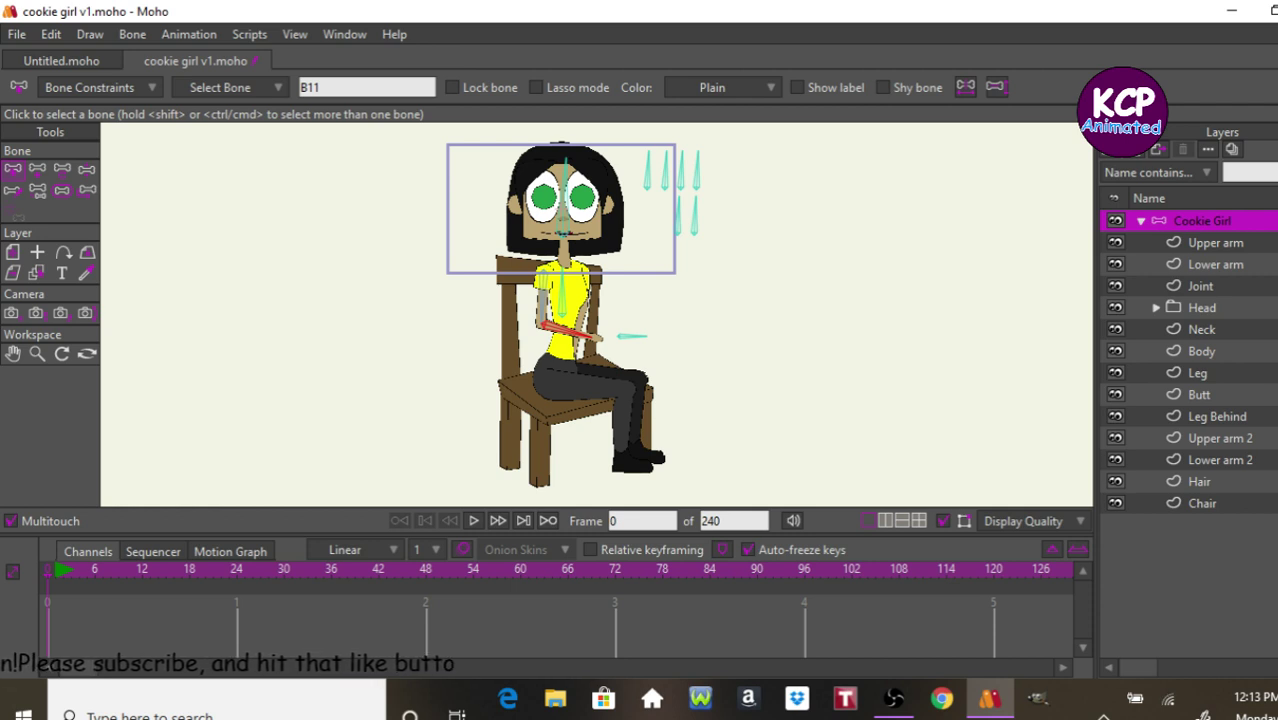
{"action": "key", "text": "Up"}
{"action": "key", "text": "Up"}
{"action": "key", "text": "Up"}
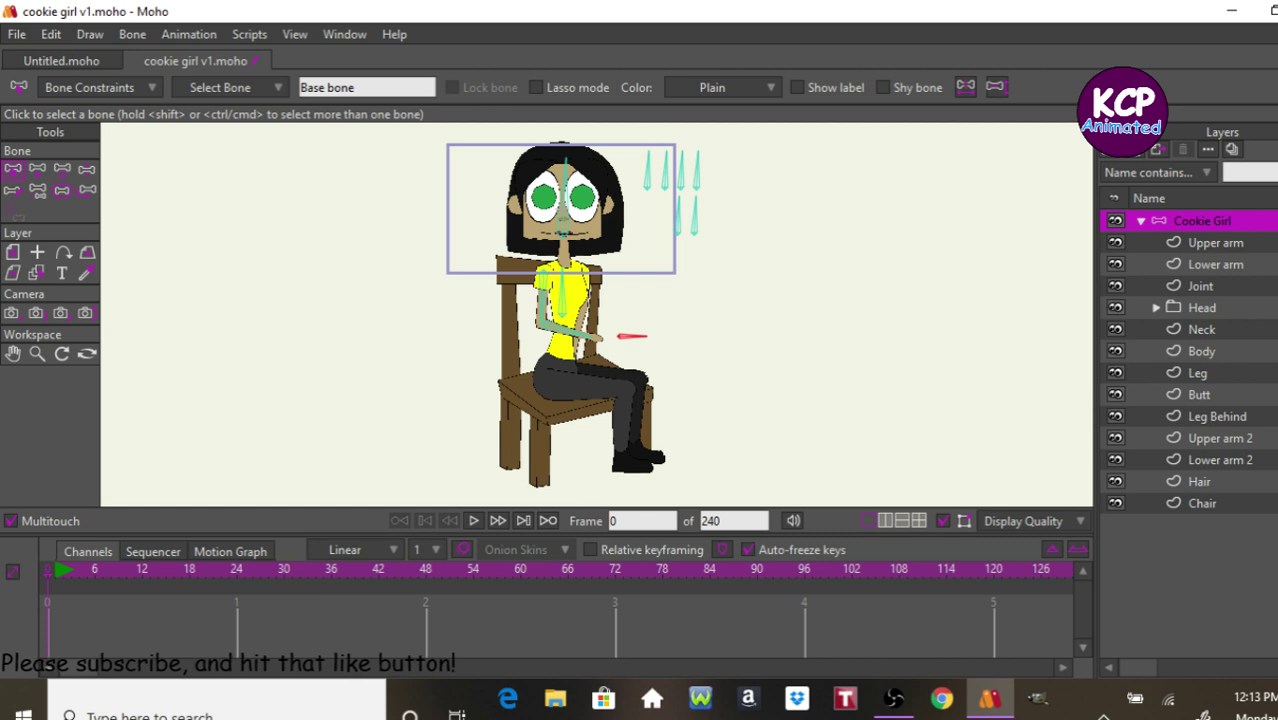
{"action": "key", "text": "t"}
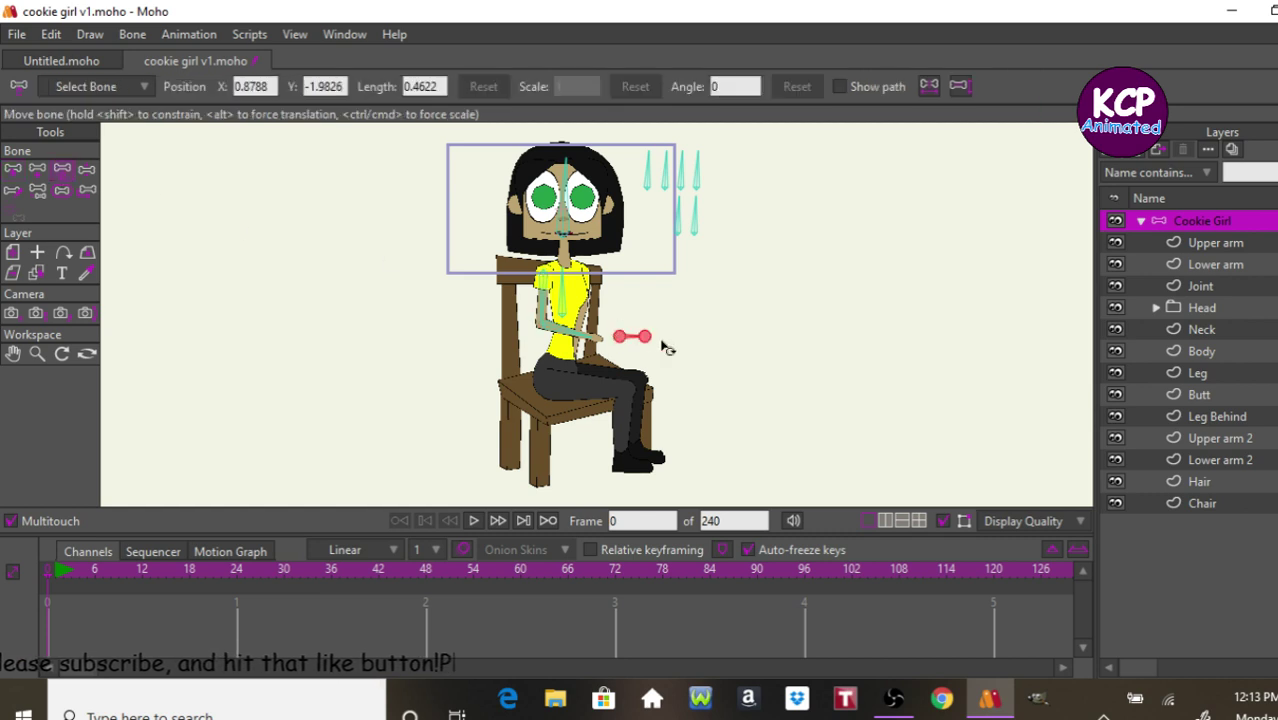
{"action": "left_click", "coordinate": [38, 173]}
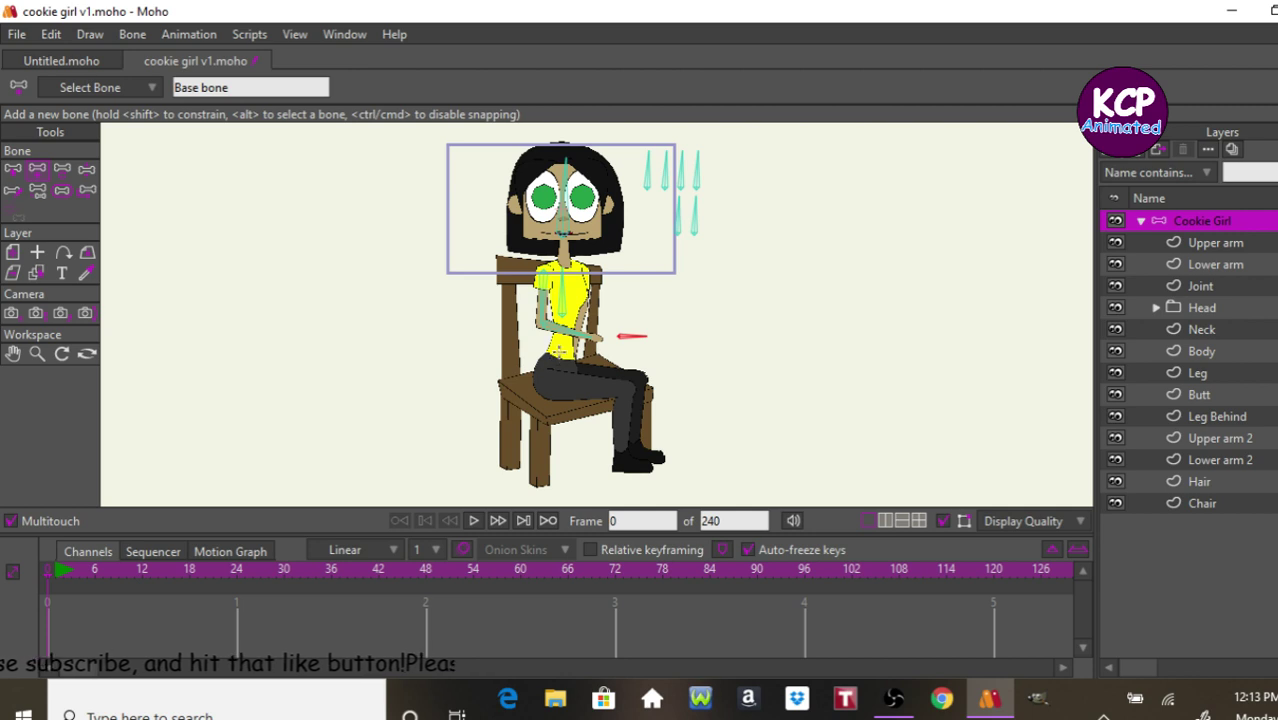
{"action": "left_click_drag", "start_coordinate": [557, 355], "coordinate": [557, 388]}
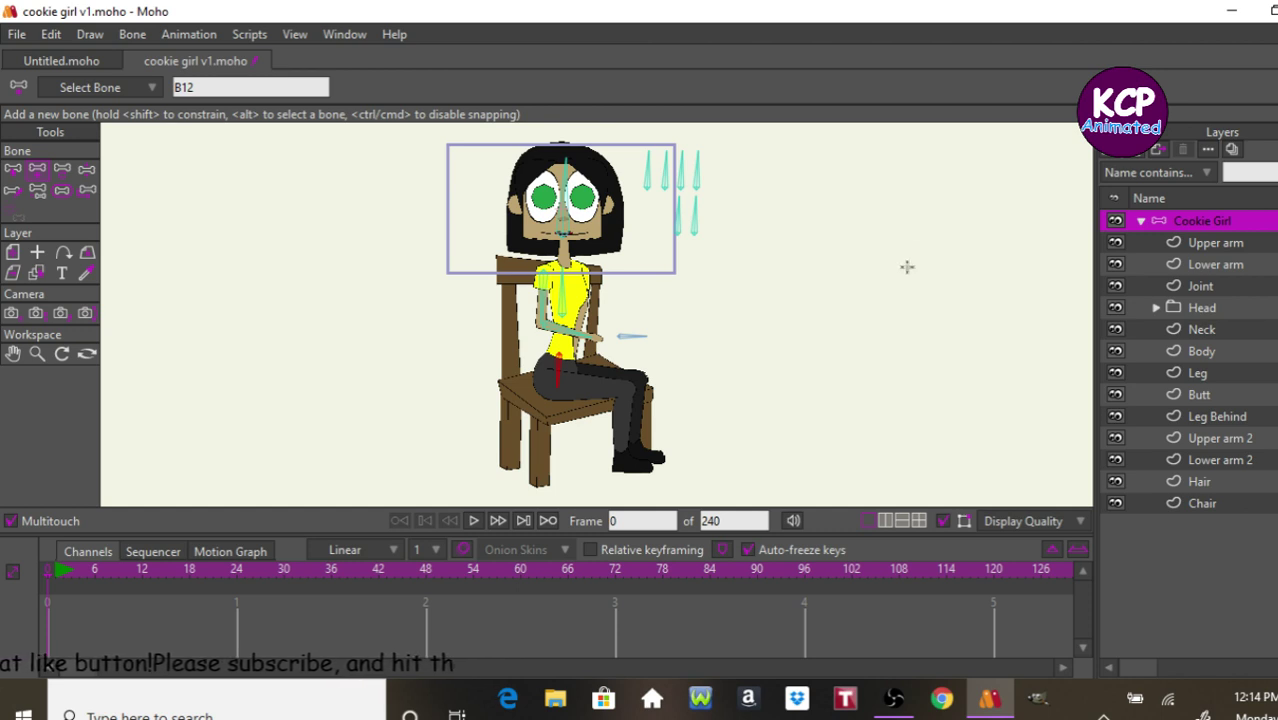
Select all bones of the Cookie Girl rig and set their bone strength to 0.
{"action": "key", "text": "z"}
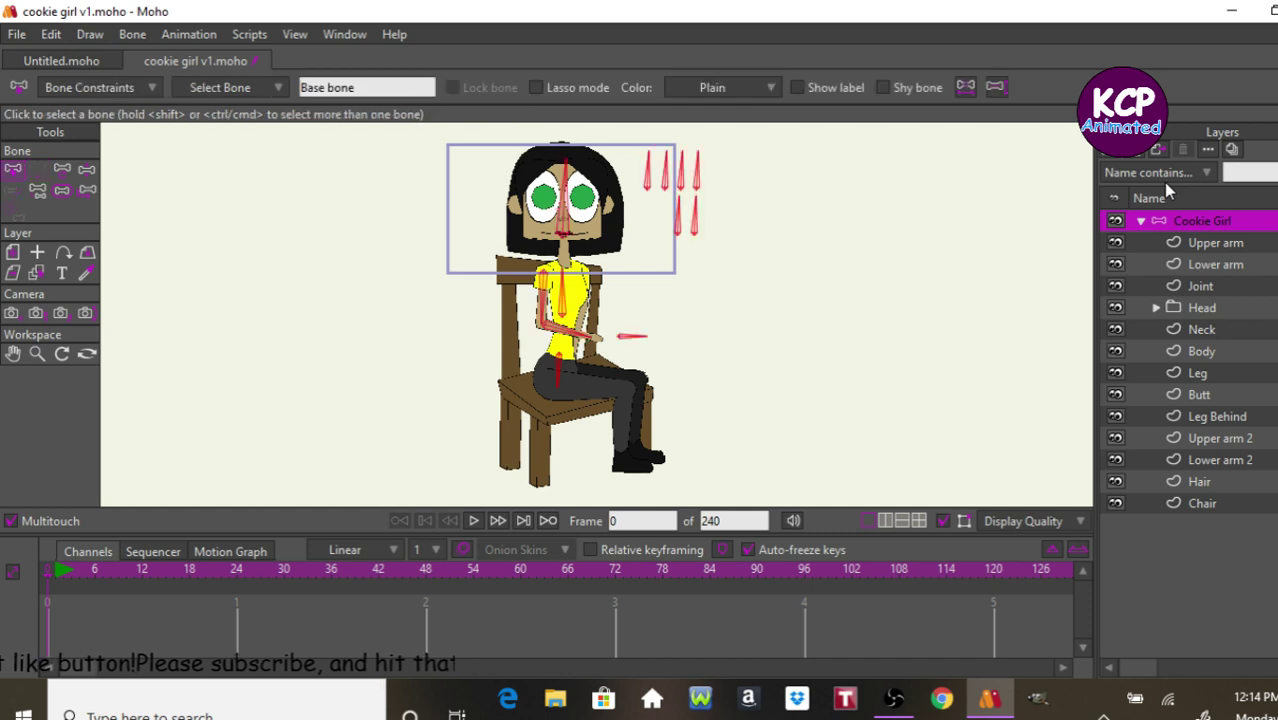
{"action": "left_click", "coordinate": [1163, 180]}
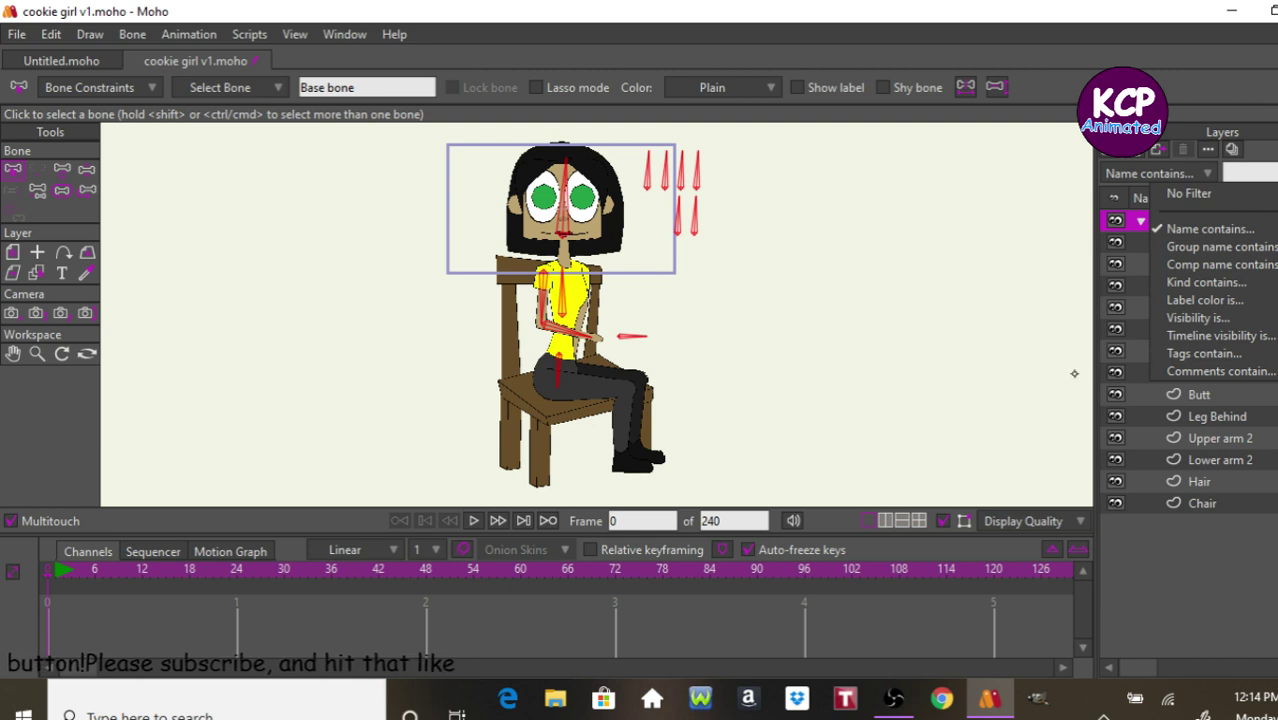
{"action": "left_click", "coordinate": [1142, 222]}
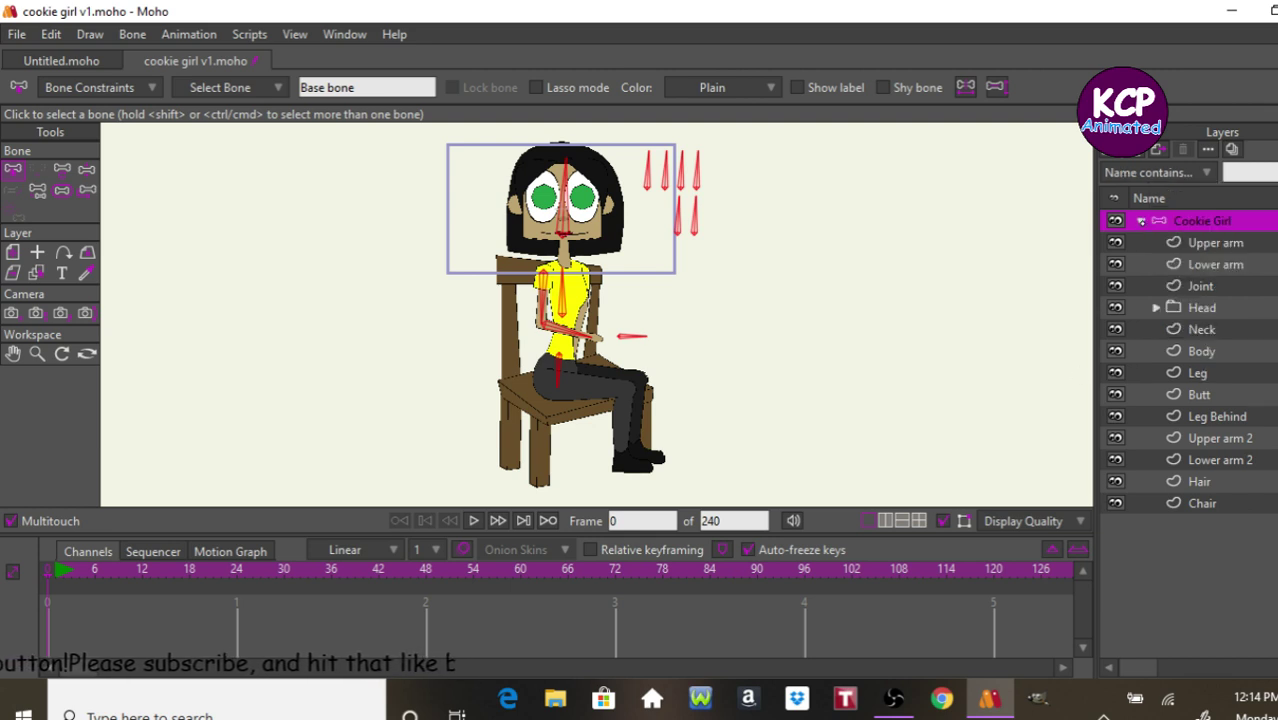
{"action": "left_click", "coordinate": [1142, 222]}
{"action": "key", "text": "s"}
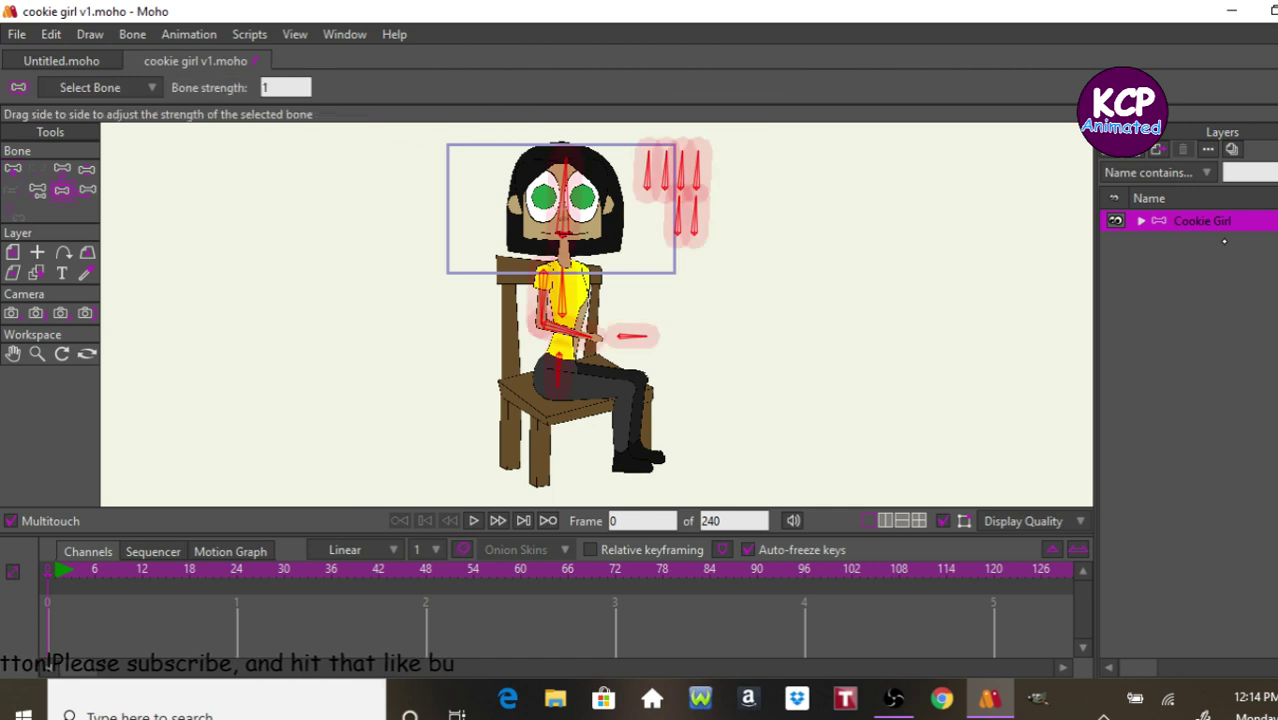
{"action": "left_click", "coordinate": [285, 87]}
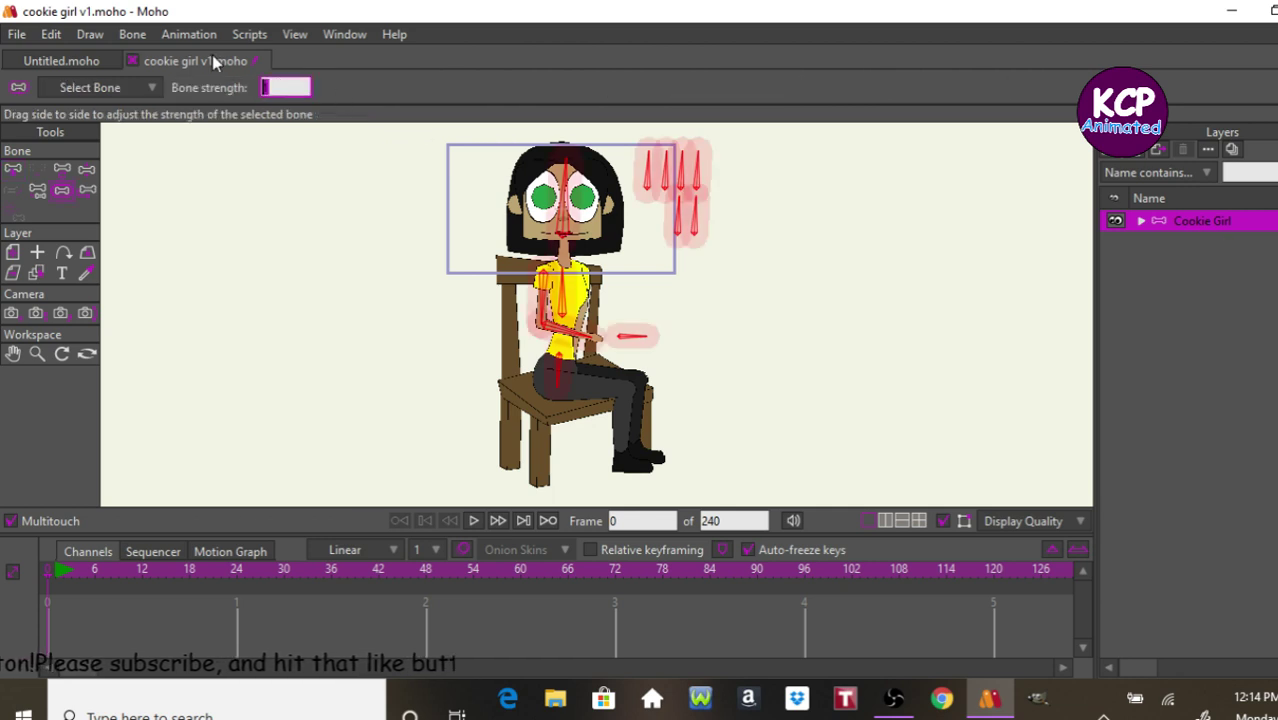
{"action": "type", "text": "0"}
{"action": "key", "text": "Return"}
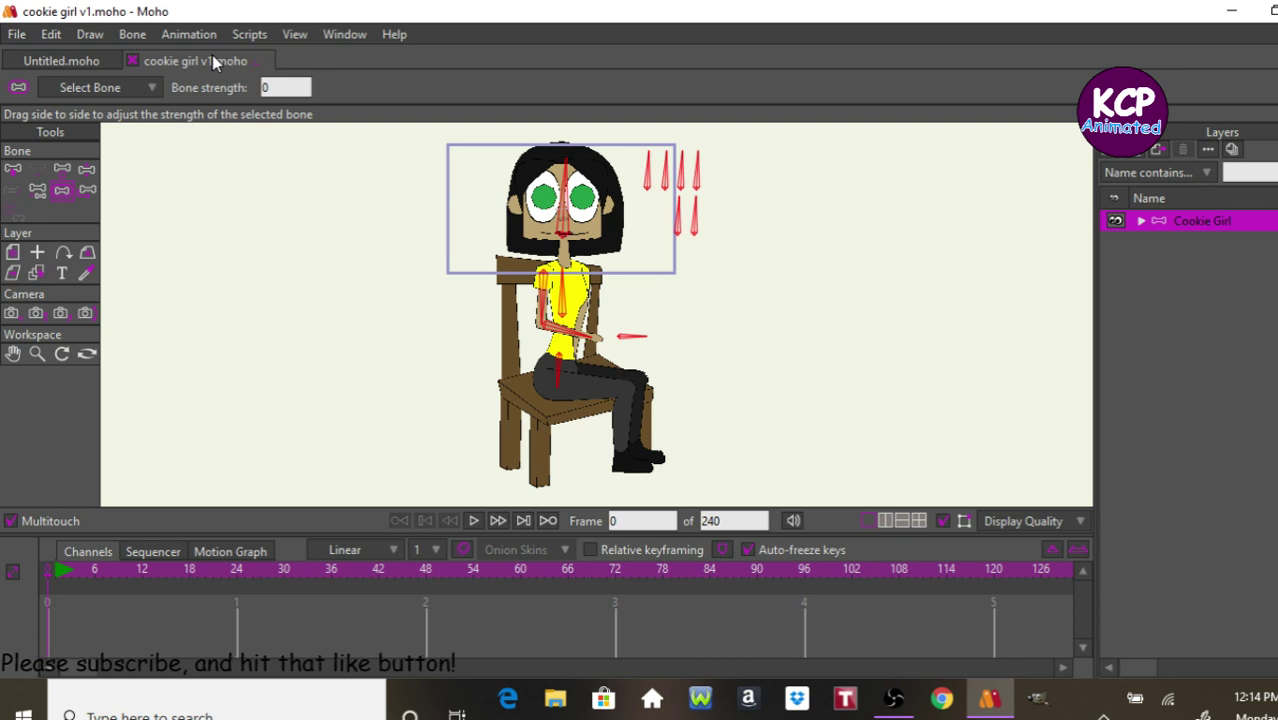
Deselect all bones and bind the Upper arm layer to the upper arm bone.
{"action": "left_click", "coordinate": [1141, 222]}
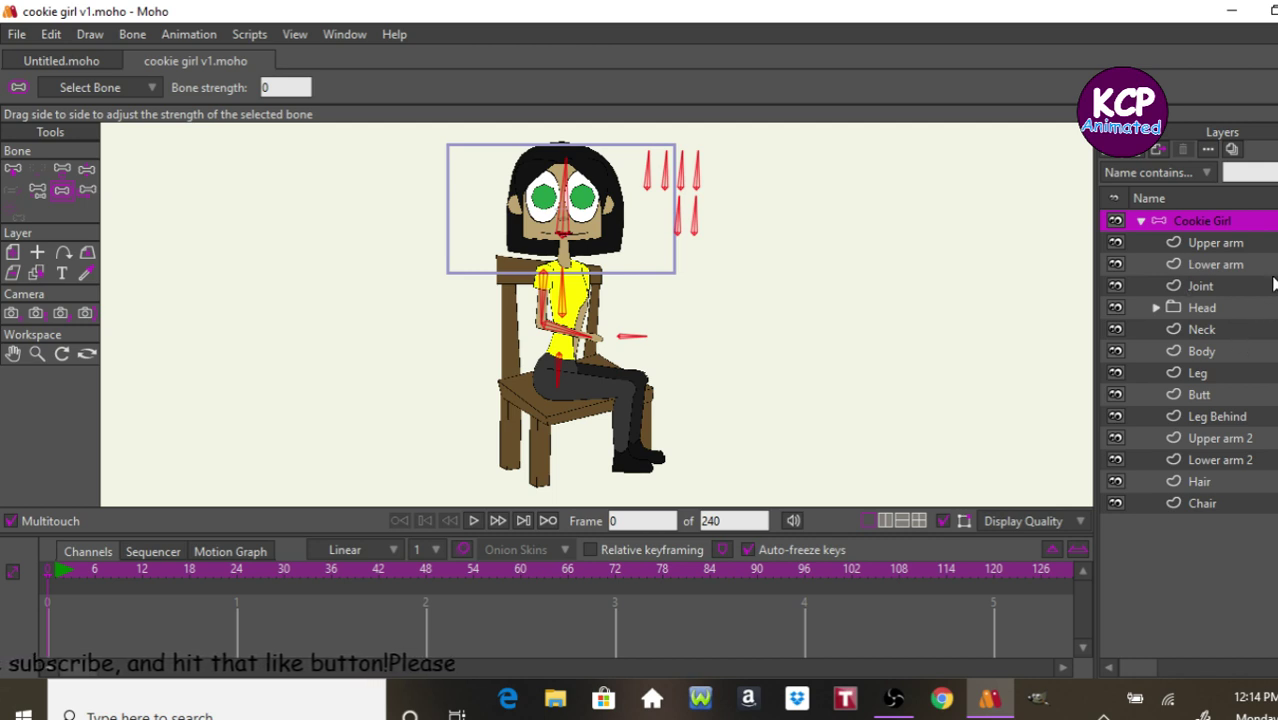
{"action": "key", "text": "ctrl+d"}
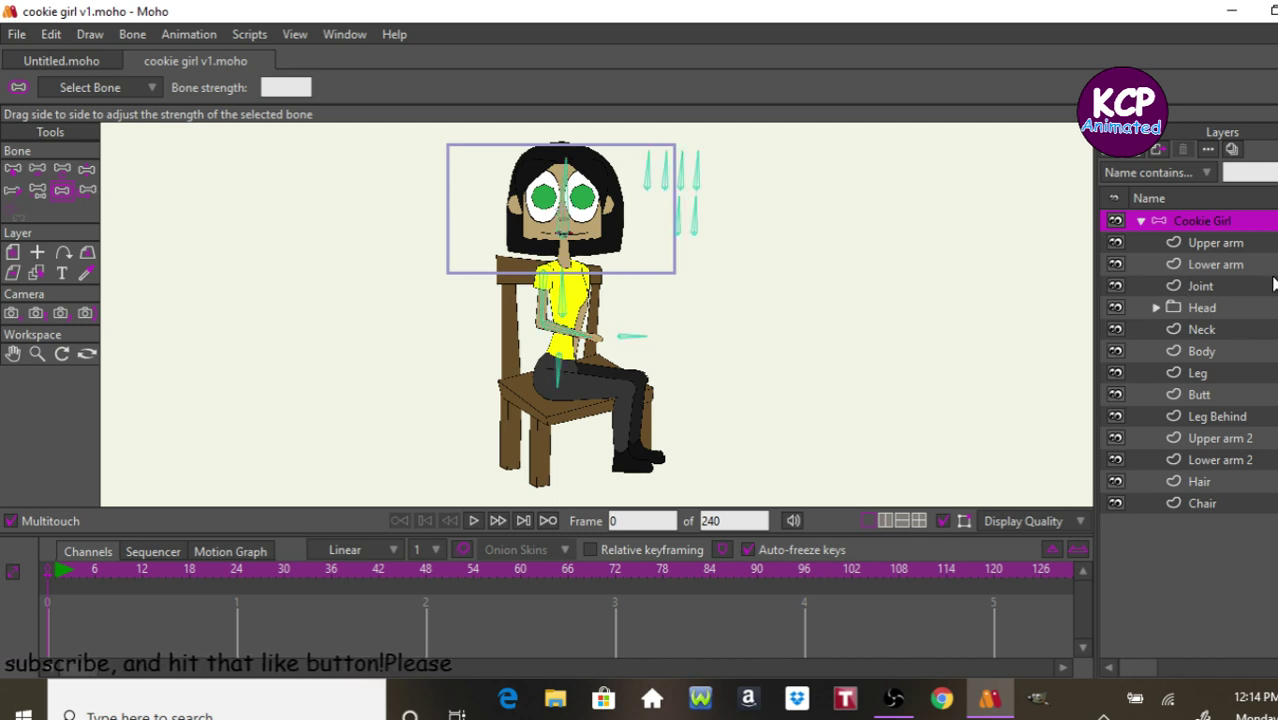
{"action": "left_click", "coordinate": [1224, 246]}
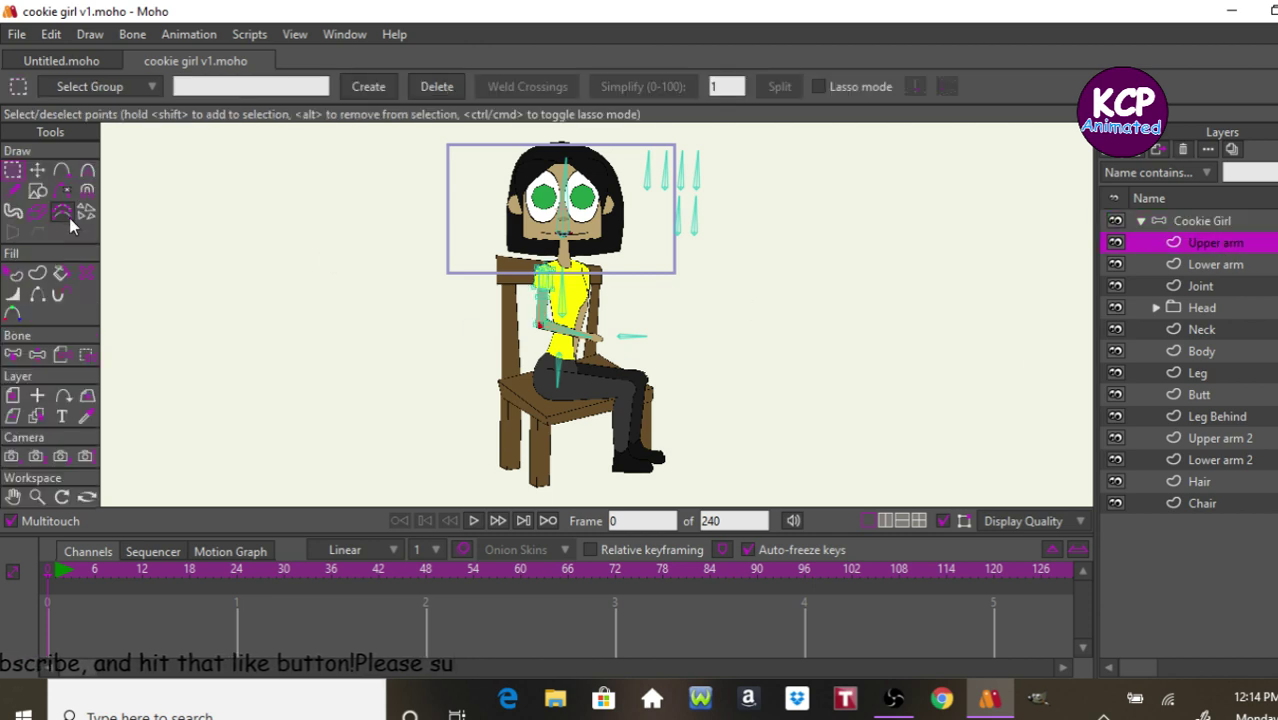
{"action": "left_click", "coordinate": [61, 354]}
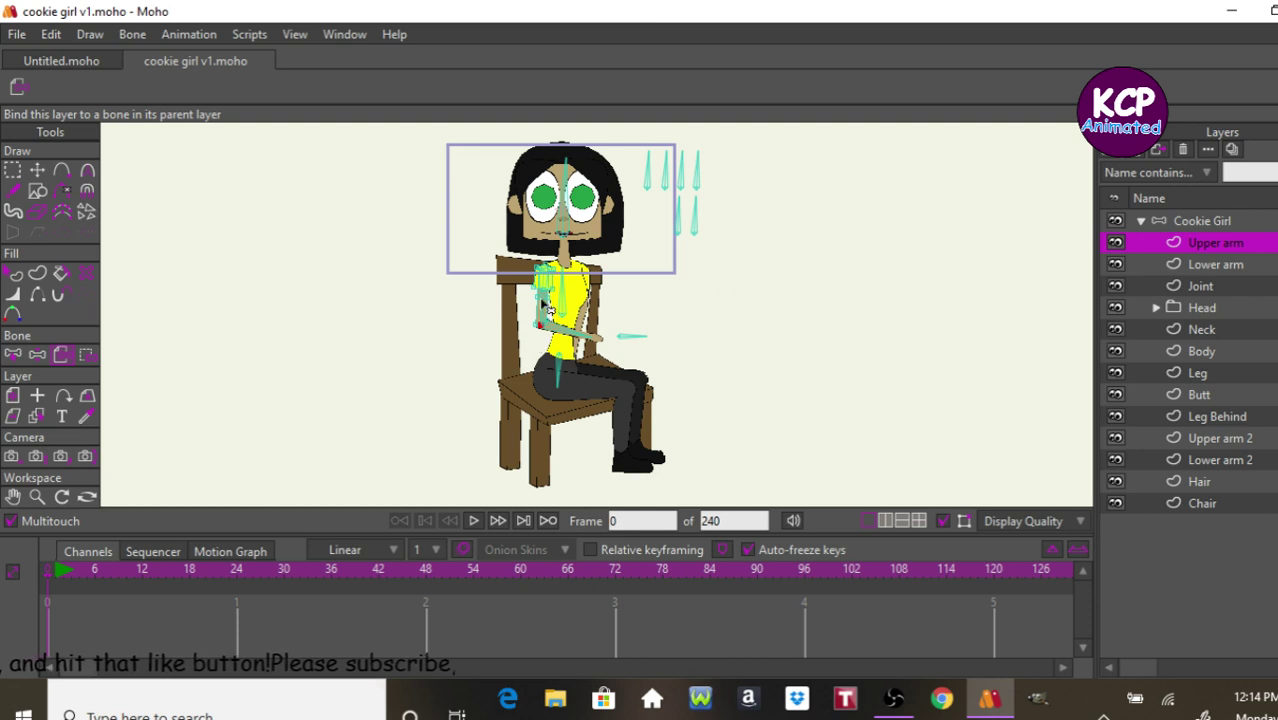
{"action": "left_click", "coordinate": [541, 300]}
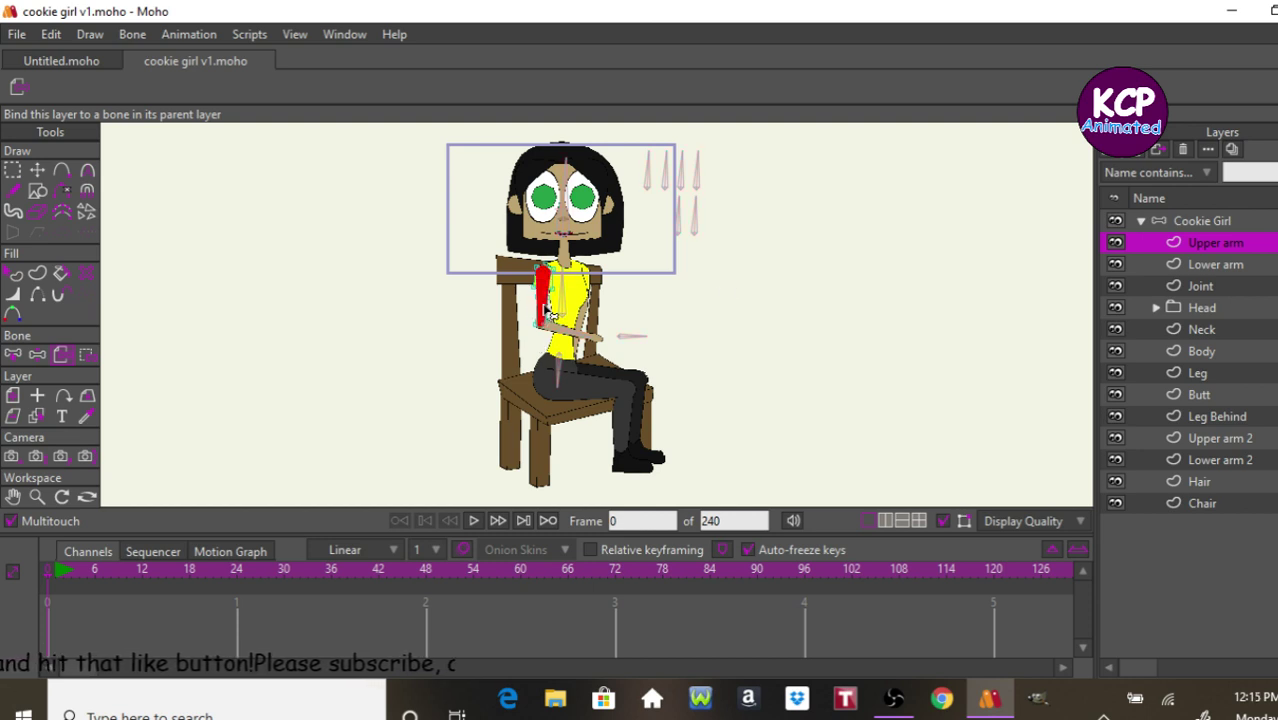
Bind the Lower arm layer to the forearm bone and the Joint layer to the upper arm bone.
{"action": "left_click", "coordinate": [1193, 266]}
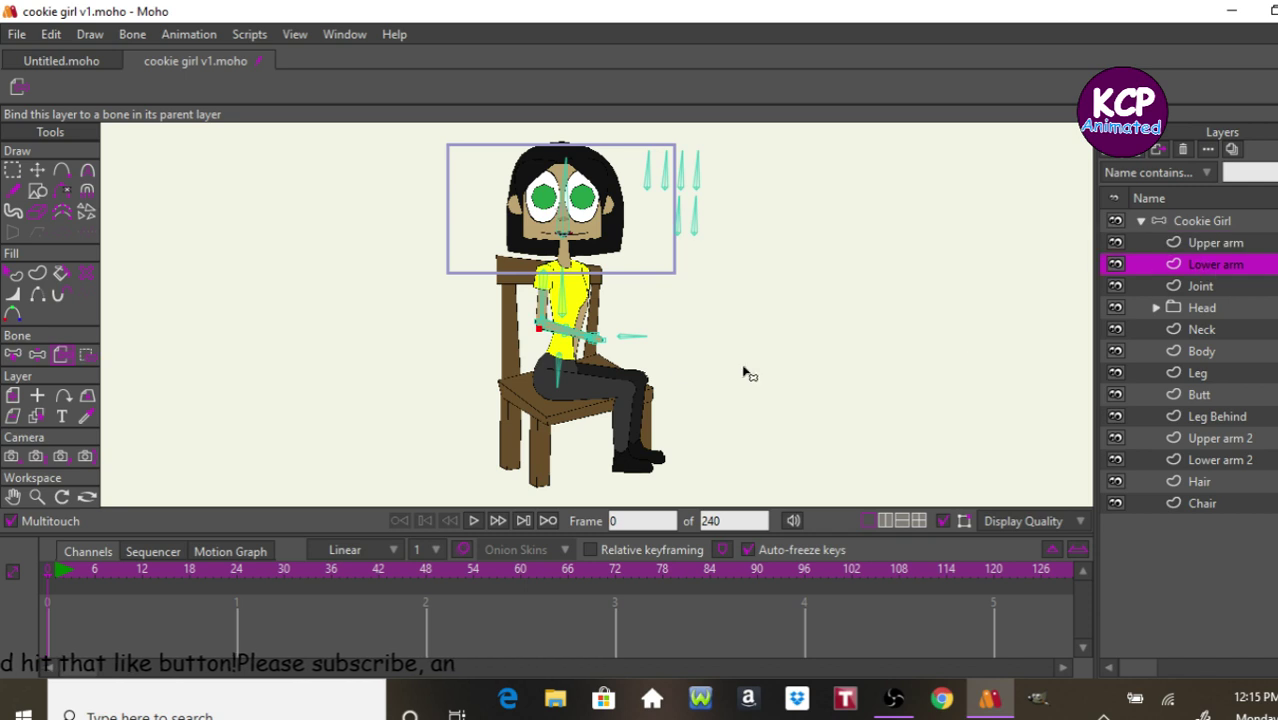
{"action": "left_click", "coordinate": [570, 333]}
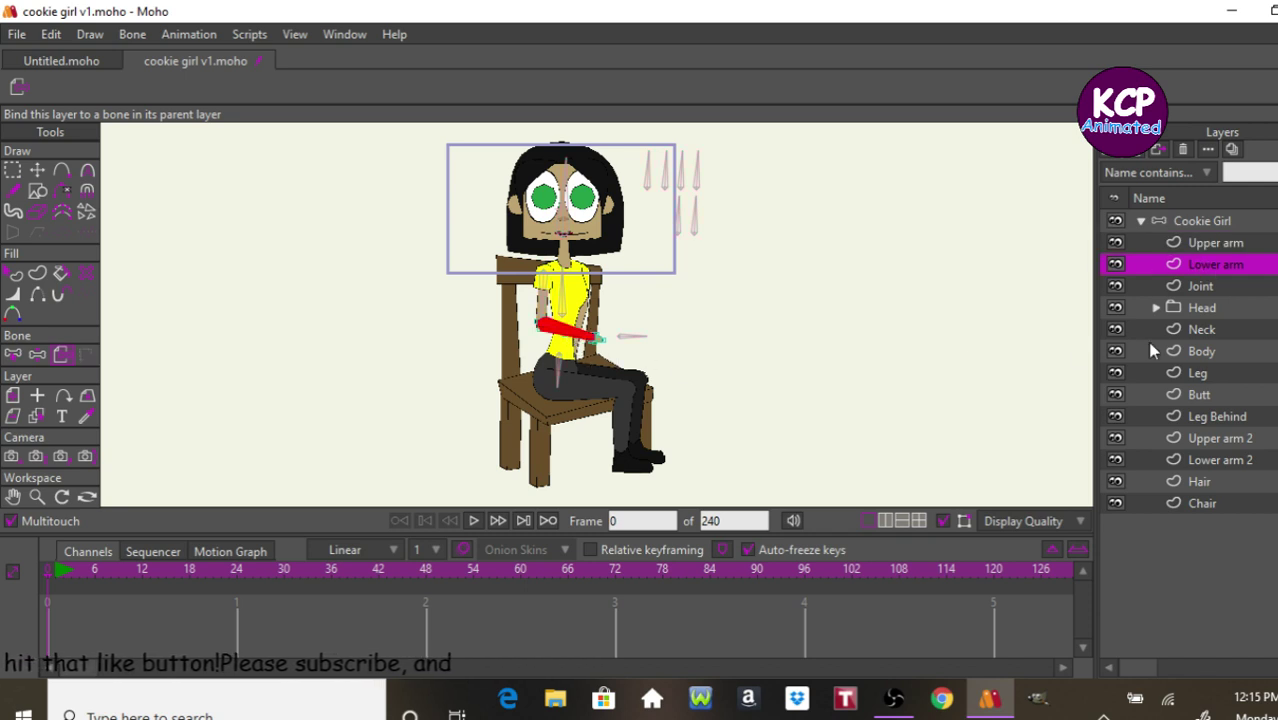
{"action": "left_click", "coordinate": [1190, 287]}
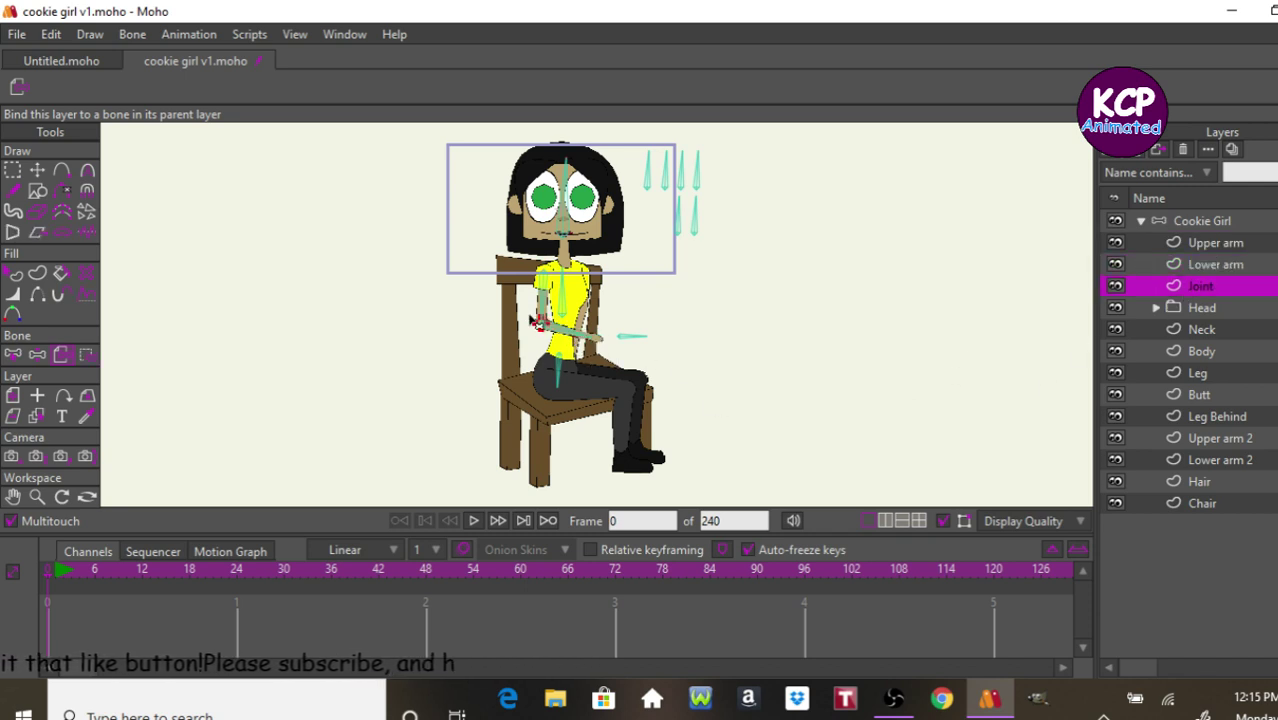
{"action": "left_click", "coordinate": [540, 312]}
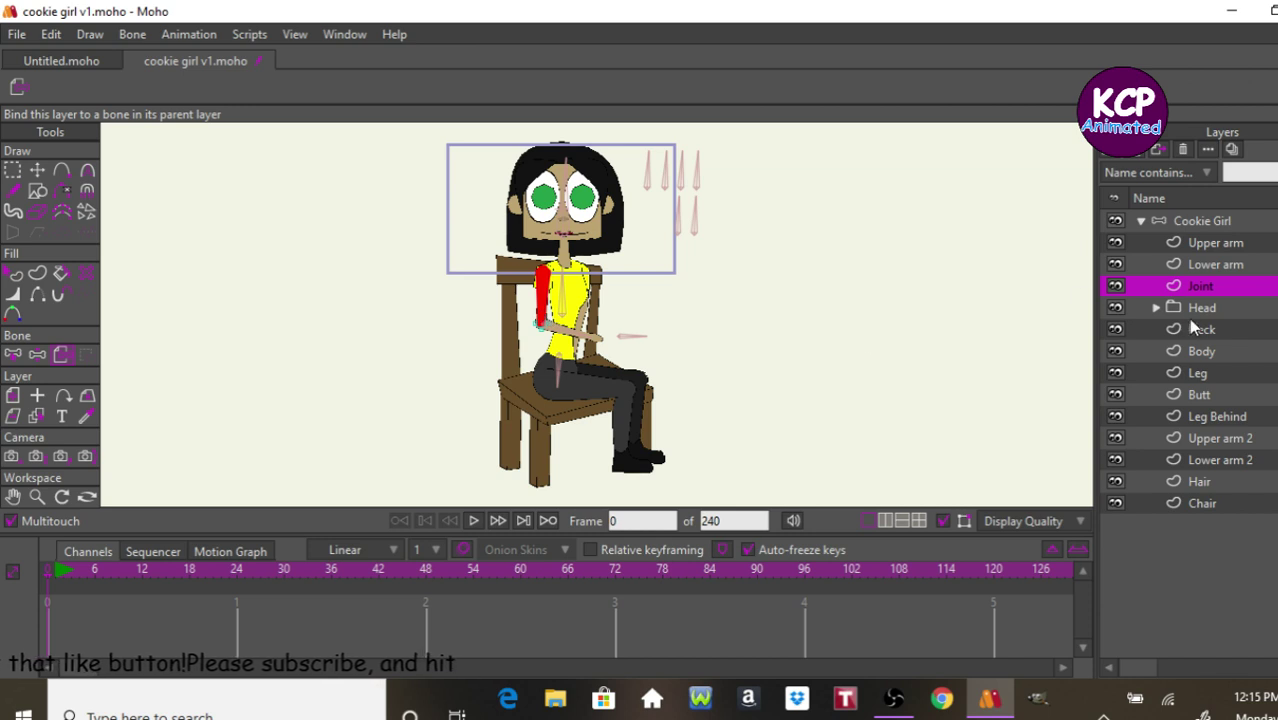
Bind the Mouth, Nose and Hair layers inside the Head group to the head bone.
{"action": "left_click", "coordinate": [1156, 307]}
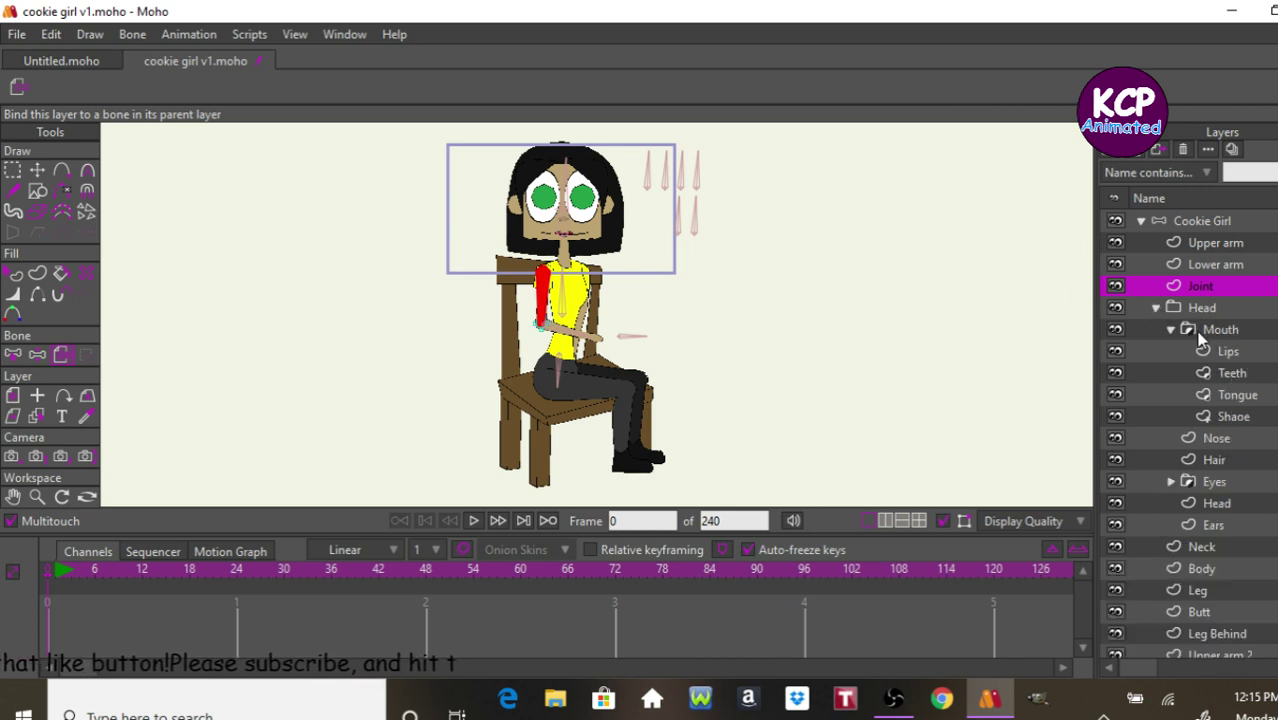
{"action": "left_click", "coordinate": [1171, 330]}
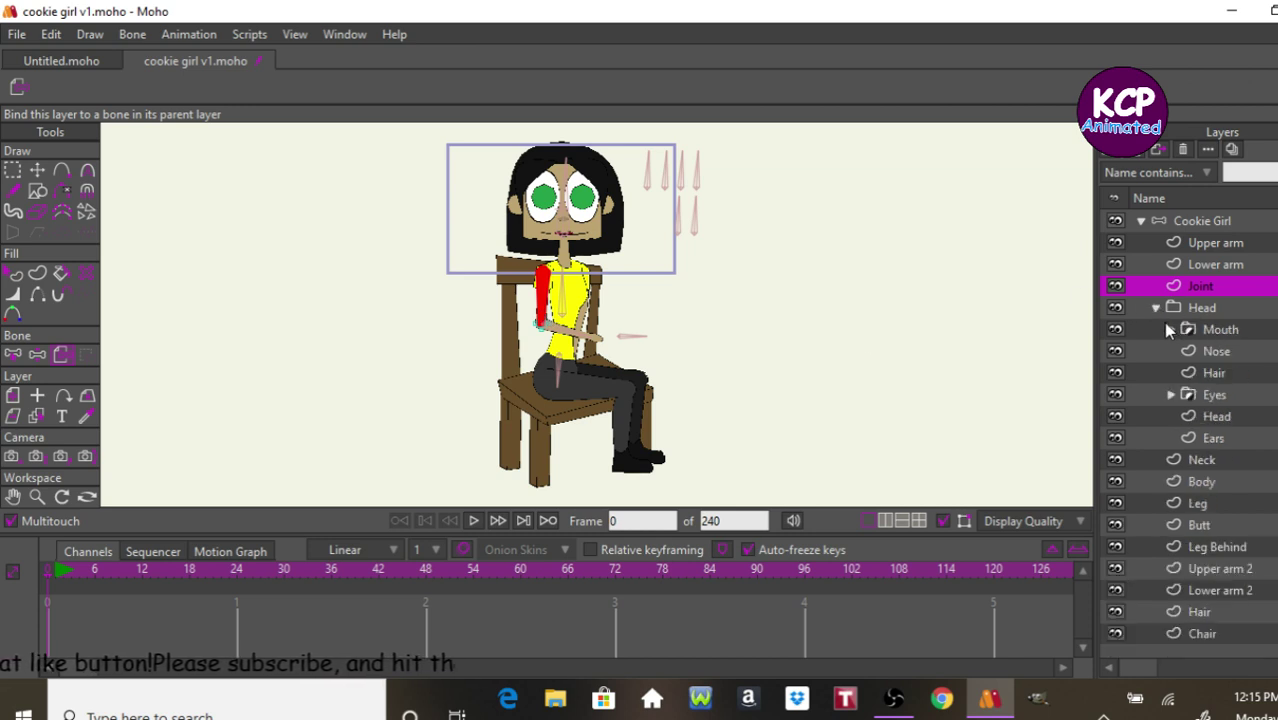
{"action": "left_click", "coordinate": [1191, 328]}
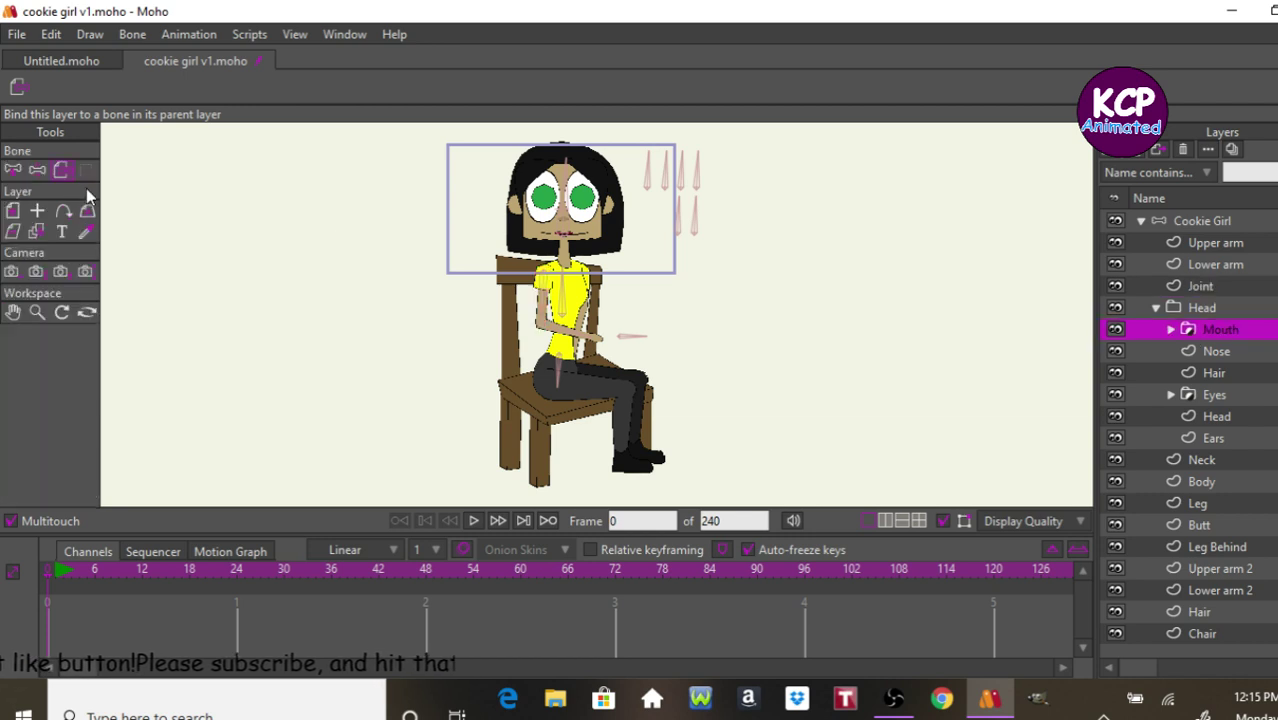
{"action": "left_click", "coordinate": [568, 228]}
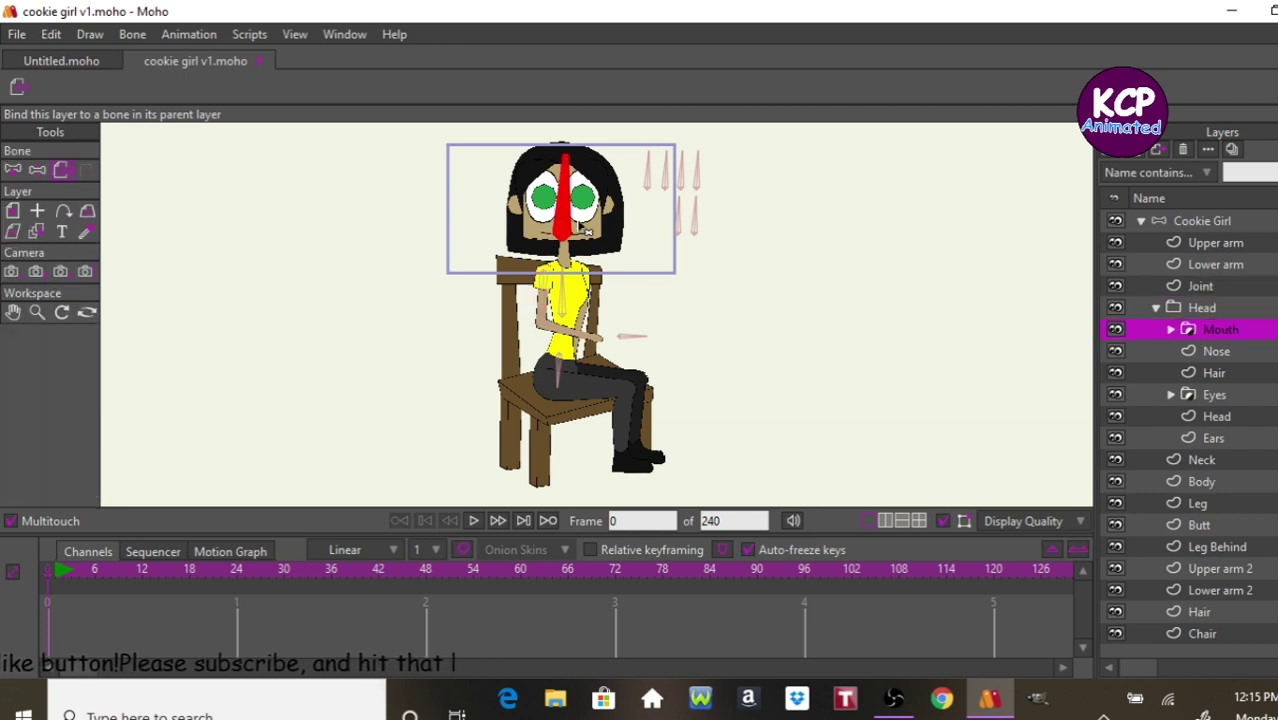
{"action": "left_click", "coordinate": [1215, 351]}
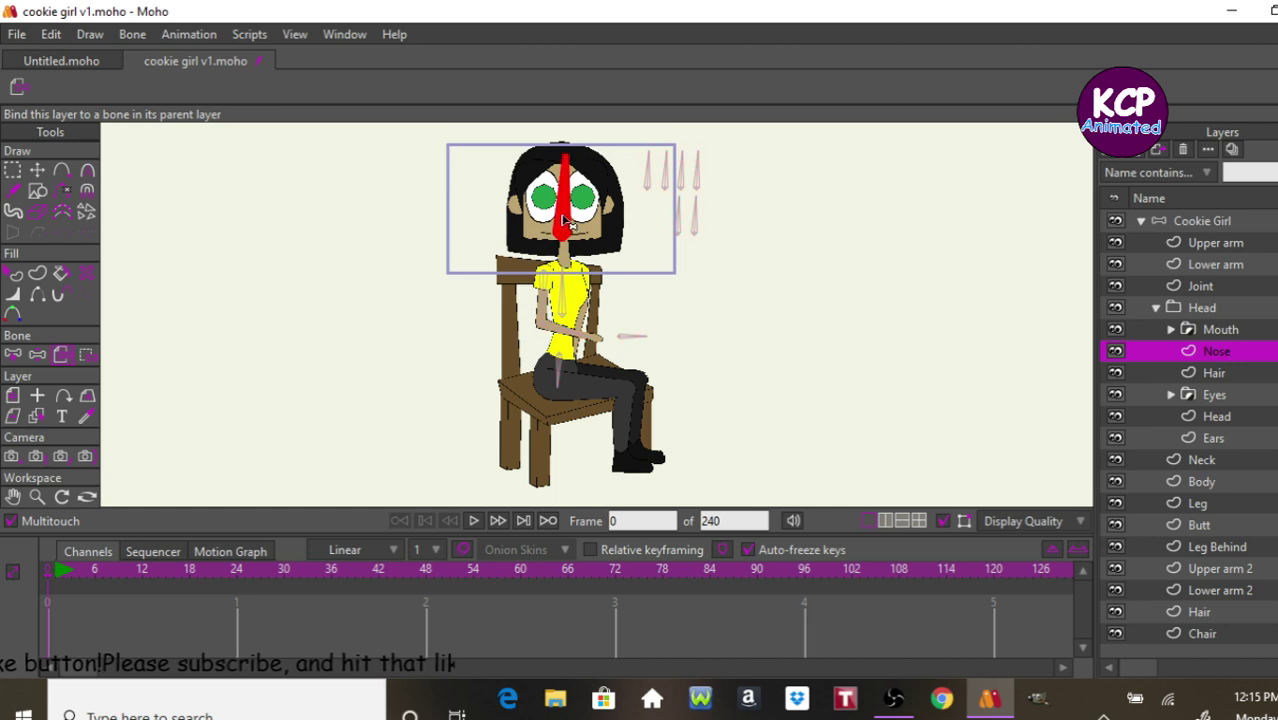
{"action": "left_click", "coordinate": [1192, 368]}
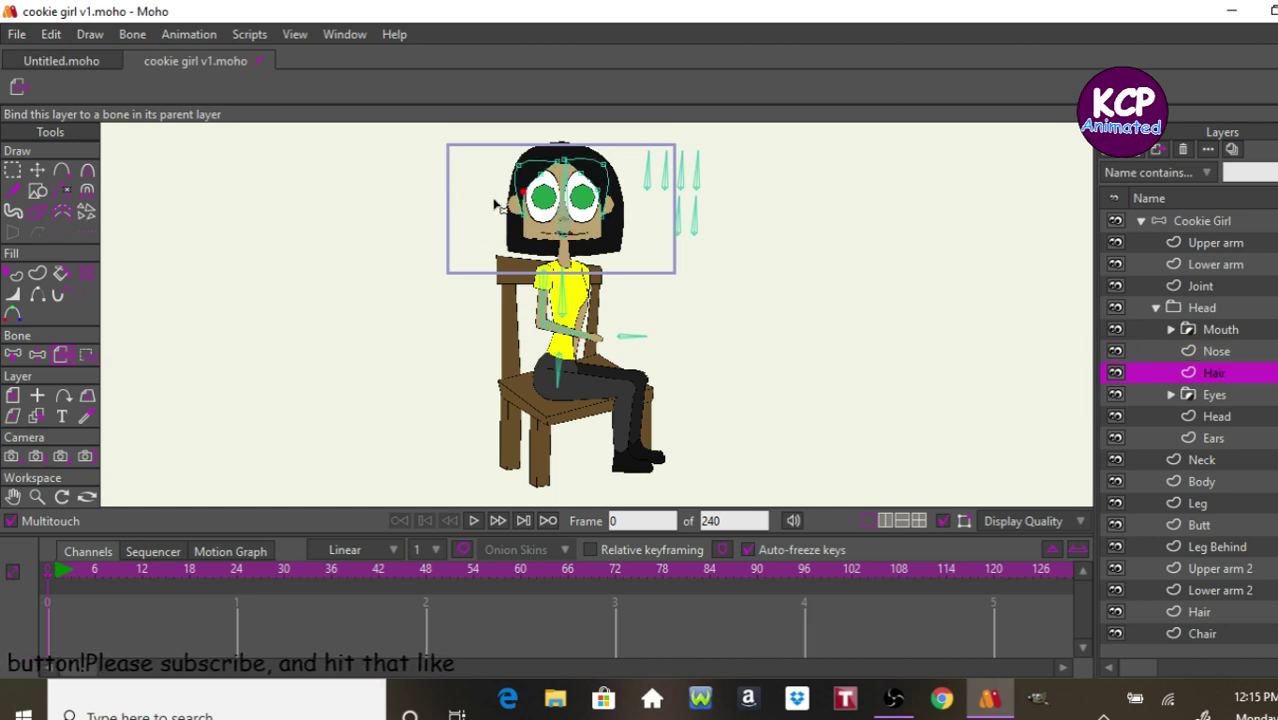
{"action": "left_click", "coordinate": [565, 205]}
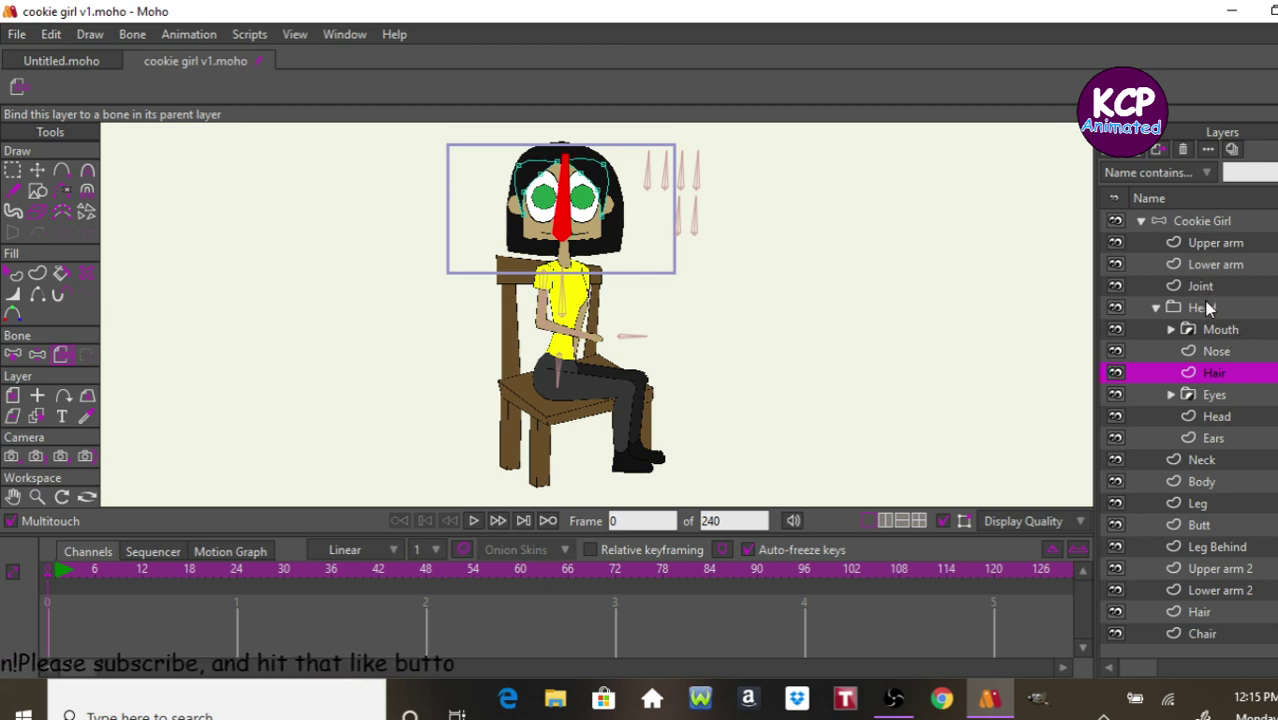
Deselect all bones in the Cookie Girl bone layer and add a pin bone inside each of the two pupils.
{"action": "left_click", "coordinate": [1189, 220]}
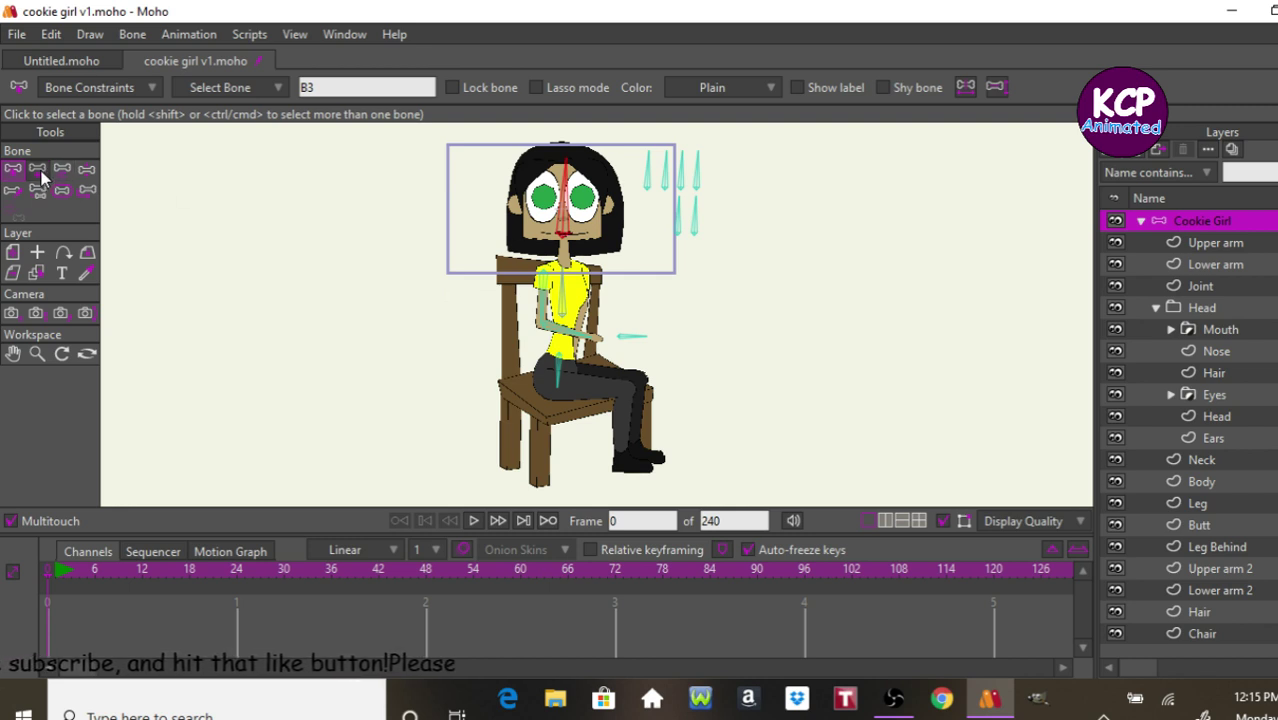
{"action": "left_click", "coordinate": [215, 152]}
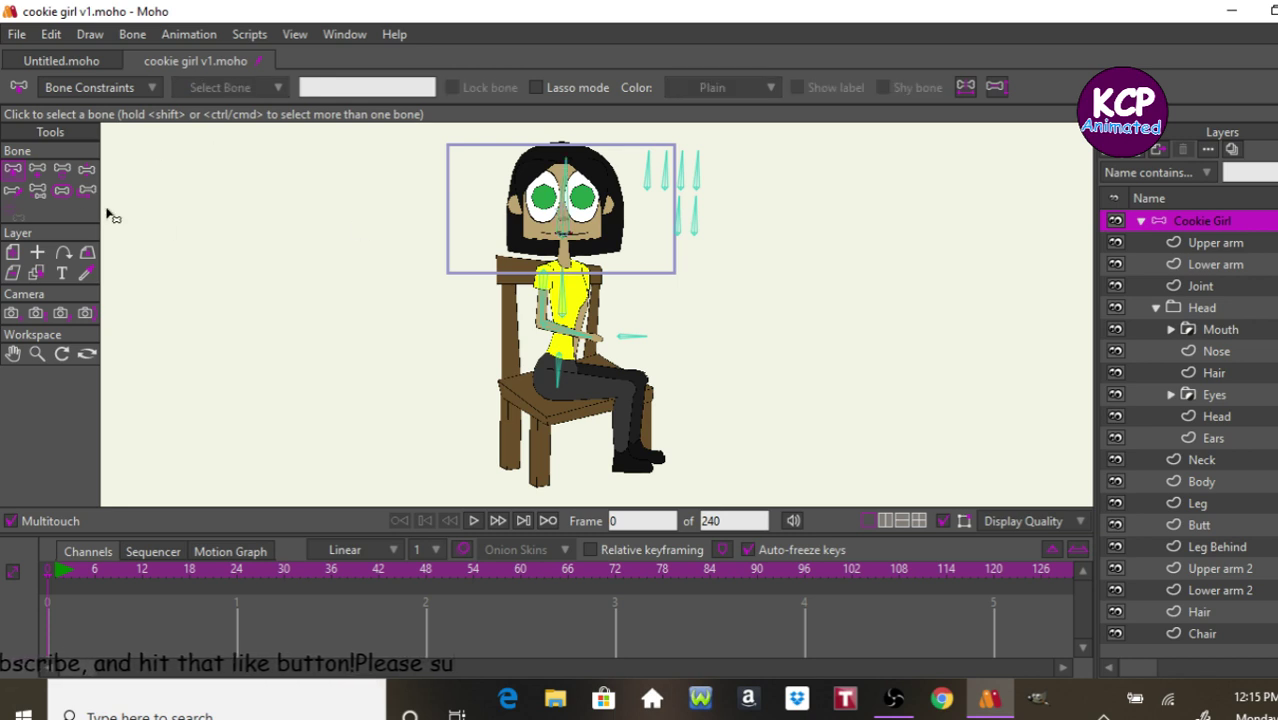
{"action": "left_click", "coordinate": [28, 170]}
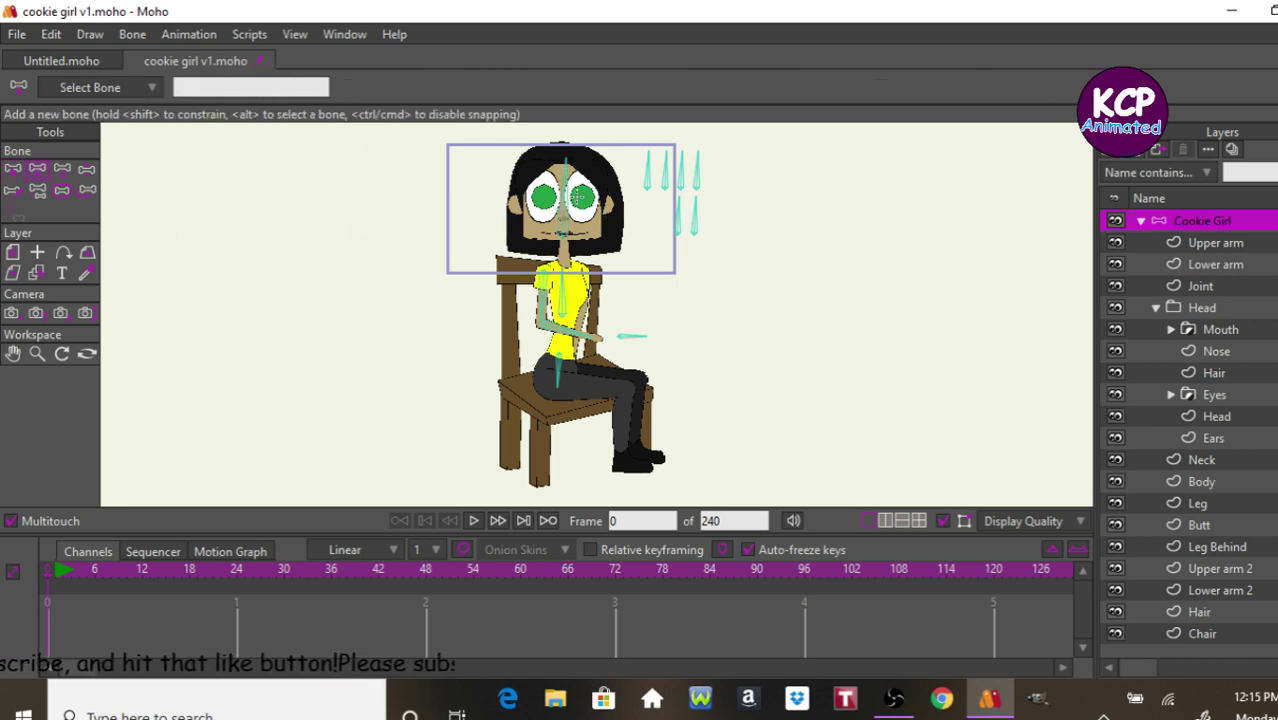
{"action": "left_click", "coordinate": [581, 196]}
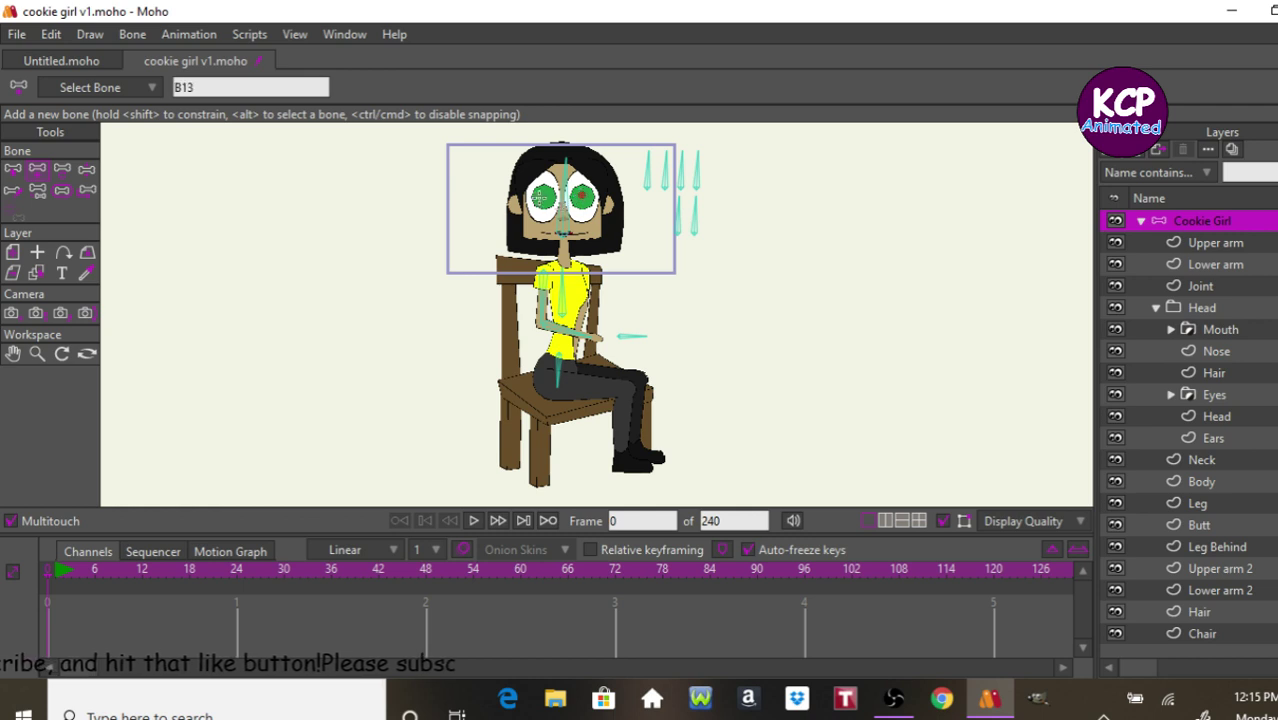
{"action": "left_click", "coordinate": [543, 203]}
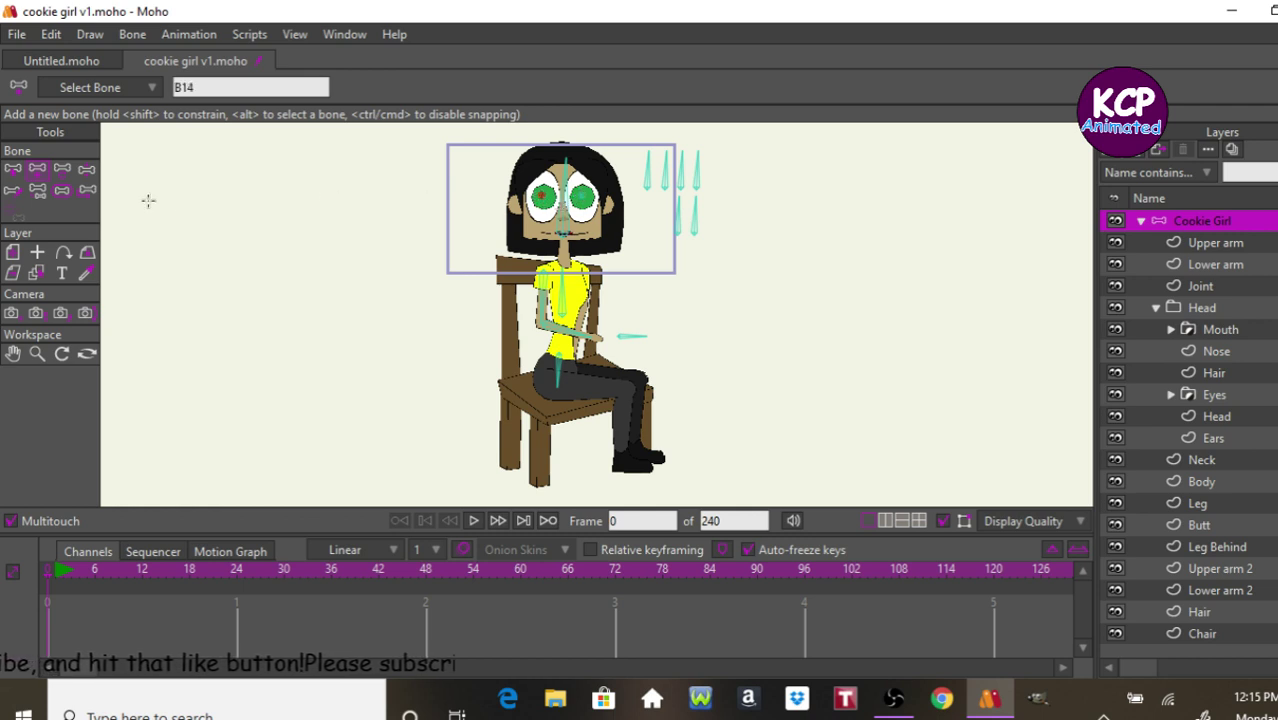
Reposition the two pin bones so each sits at the centre of its pupil, both at about Y 0.1896.
{"action": "left_click", "coordinate": [59, 169]}
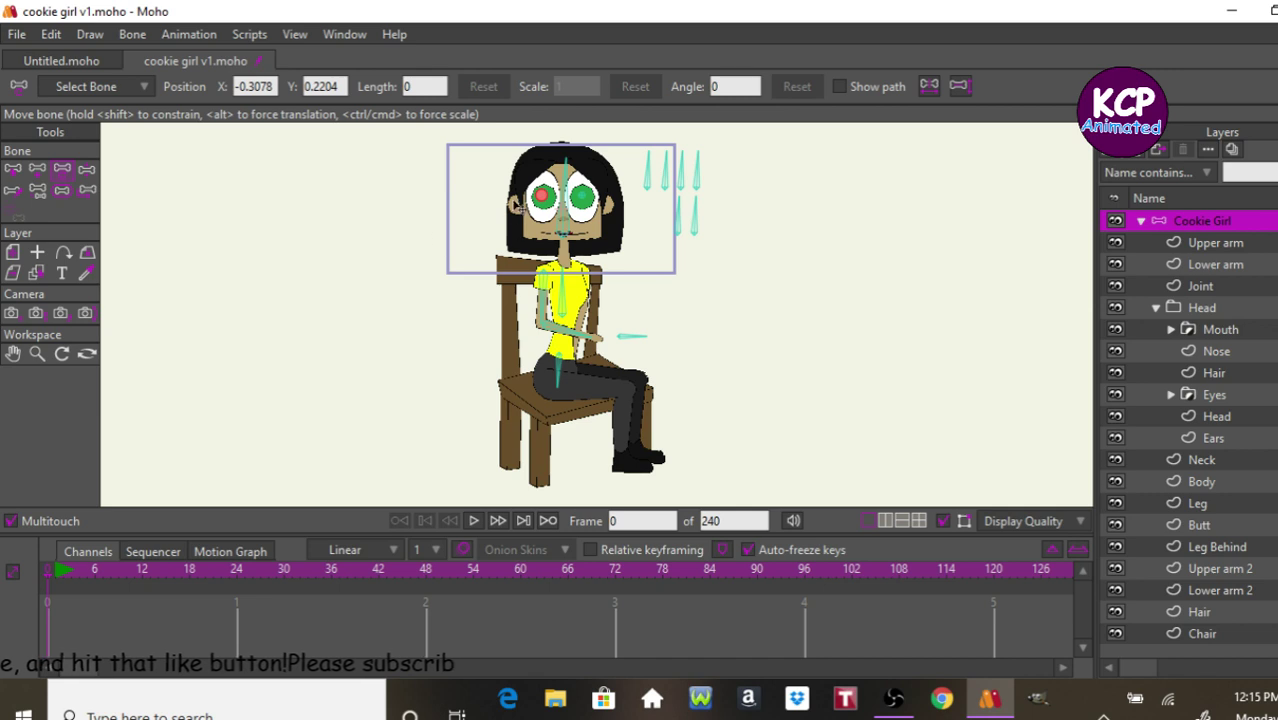
{"action": "left_click", "coordinate": [583, 199]}
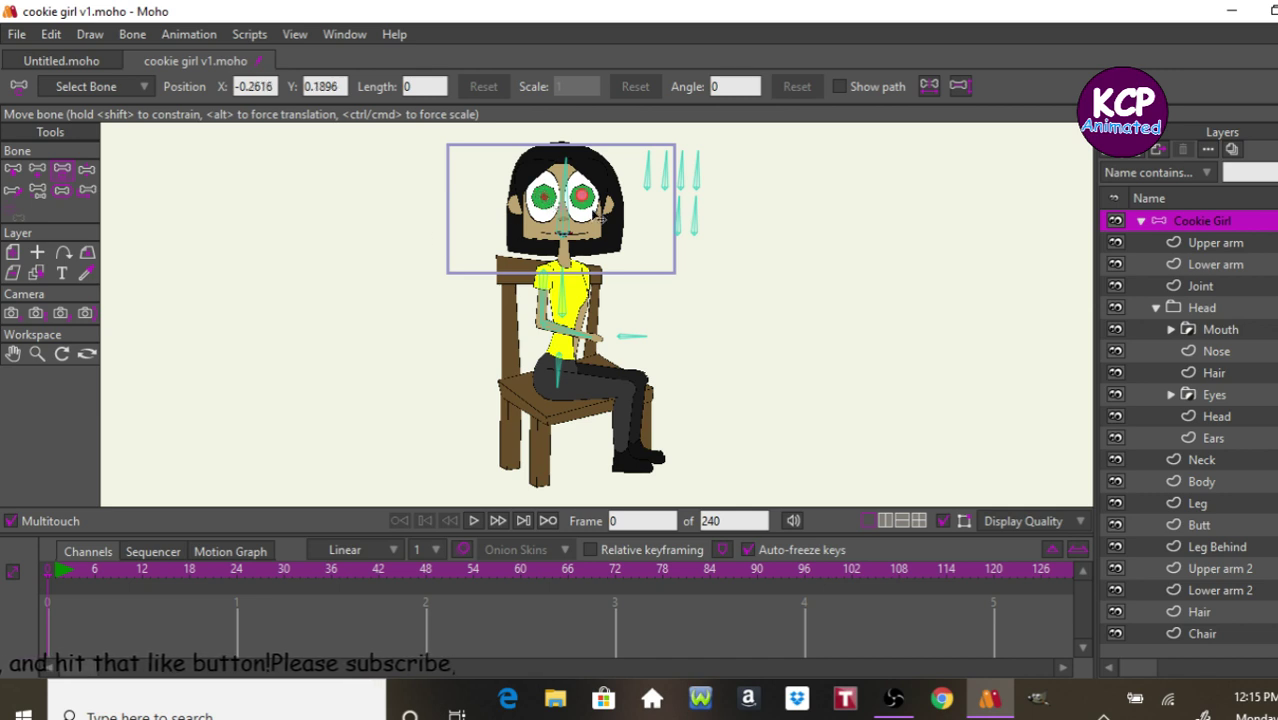
{"action": "left_click", "coordinate": [591, 203]}
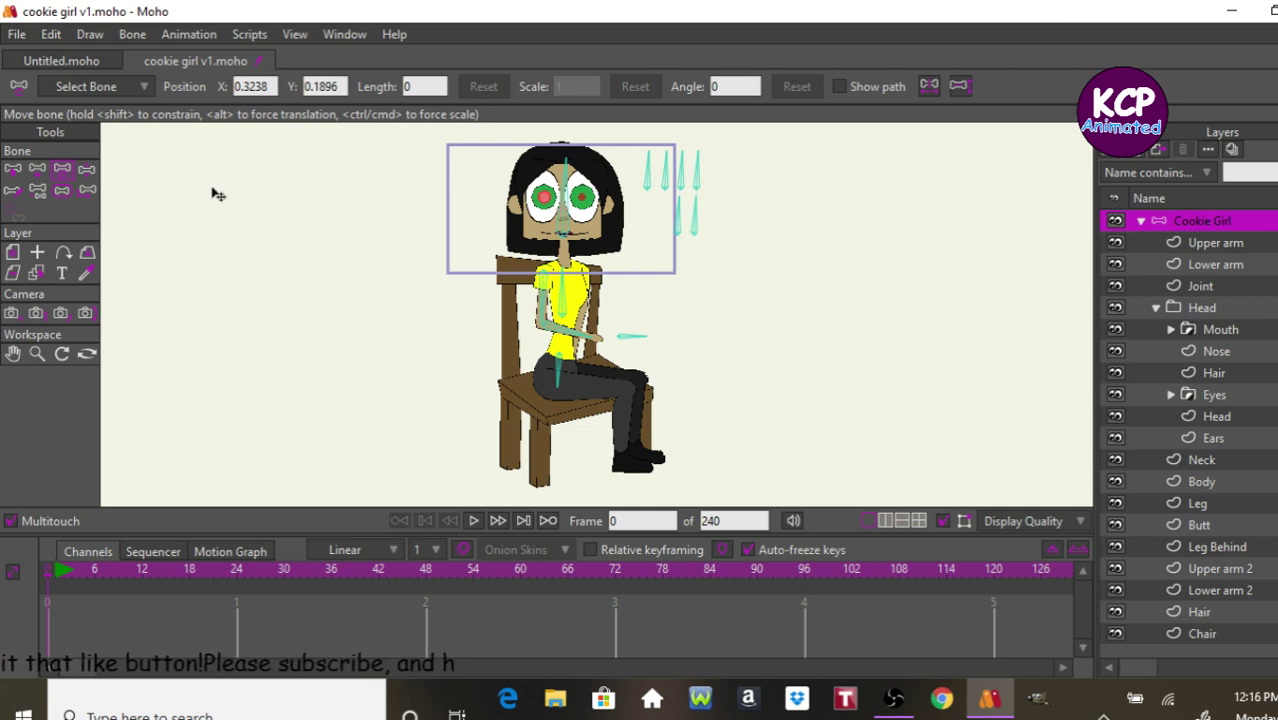
Deselect the pupil bones and add a separate pin bone just outside the right edge of the character's hair.
{"action": "left_click", "coordinate": [200, 144]}
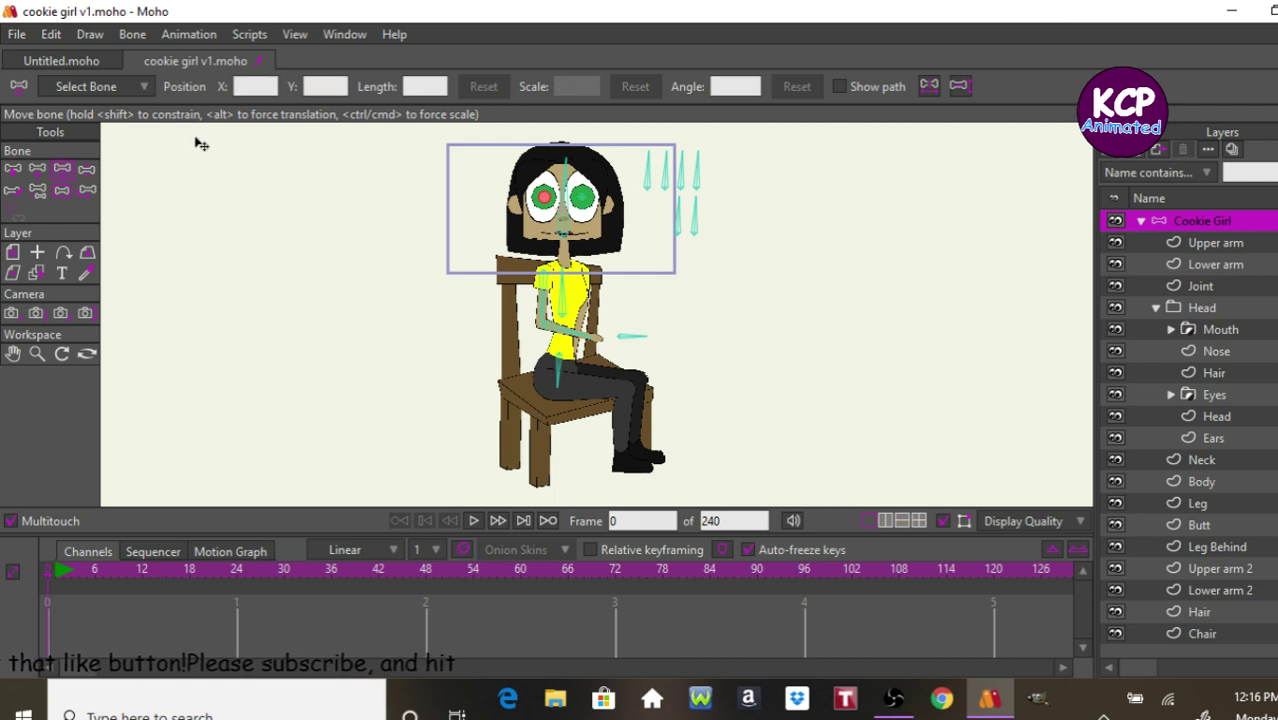
{"action": "left_click", "coordinate": [38, 169]}
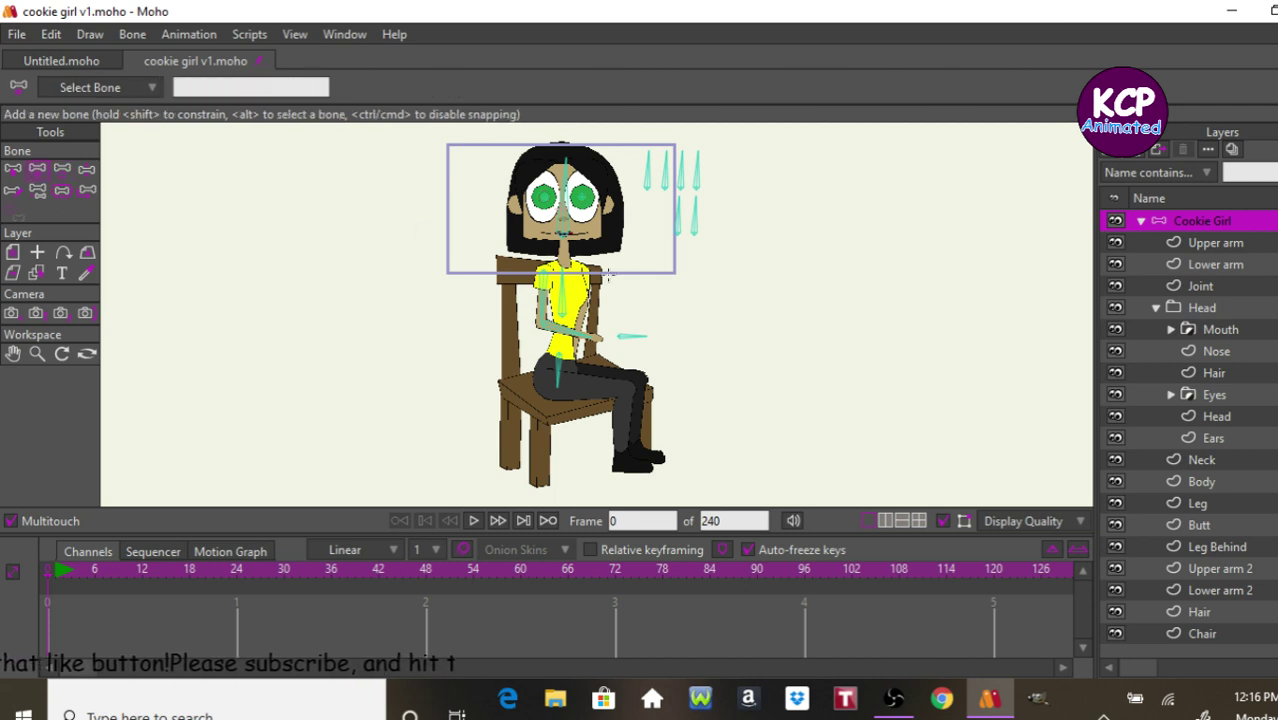
{"action": "left_click", "coordinate": [627, 216]}
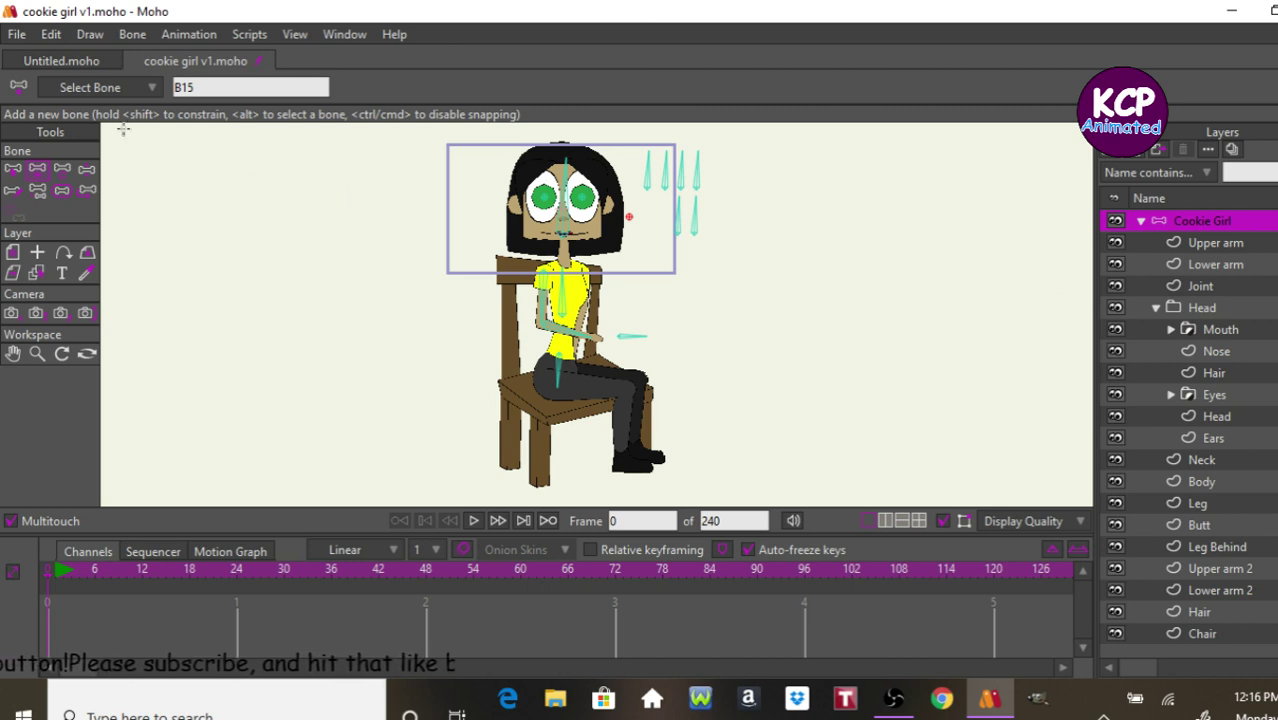
Set the bone strength of all bones, including the new pin bones, to 0, and deselect them.
{"action": "key", "text": "z"}
{"action": "key", "text": "s"}
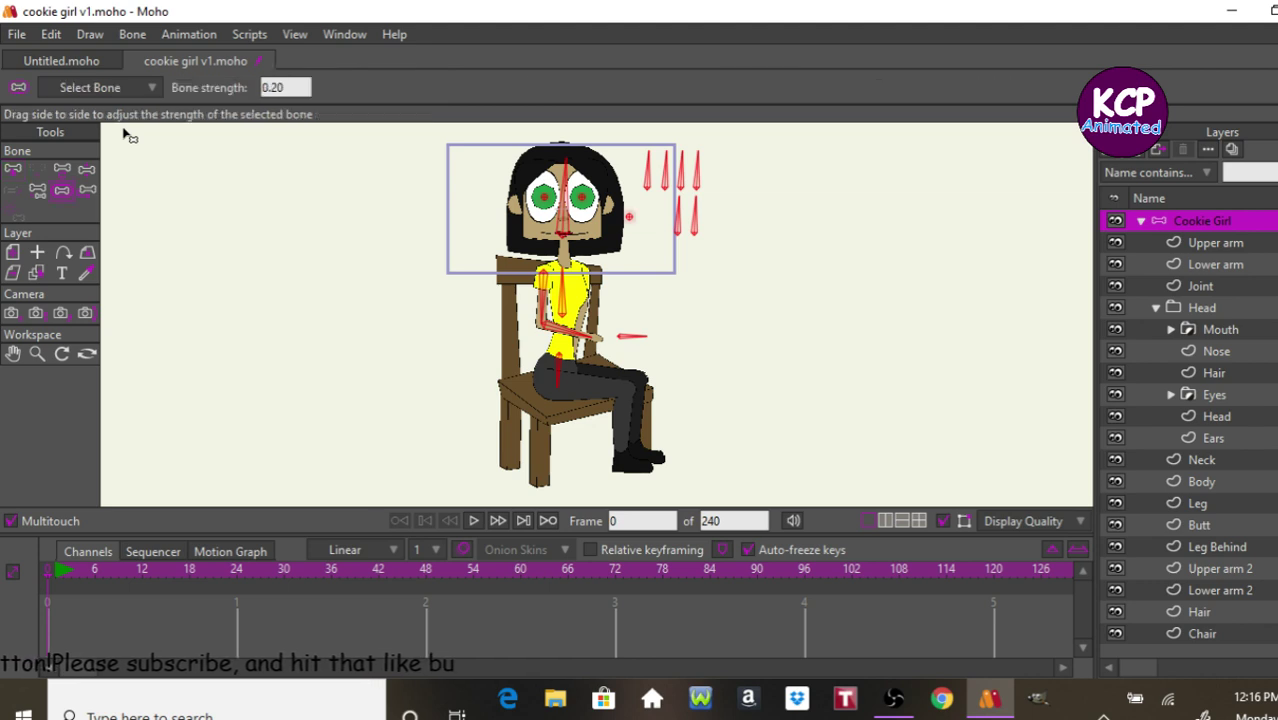
{"action": "left_click", "coordinate": [270, 87]}
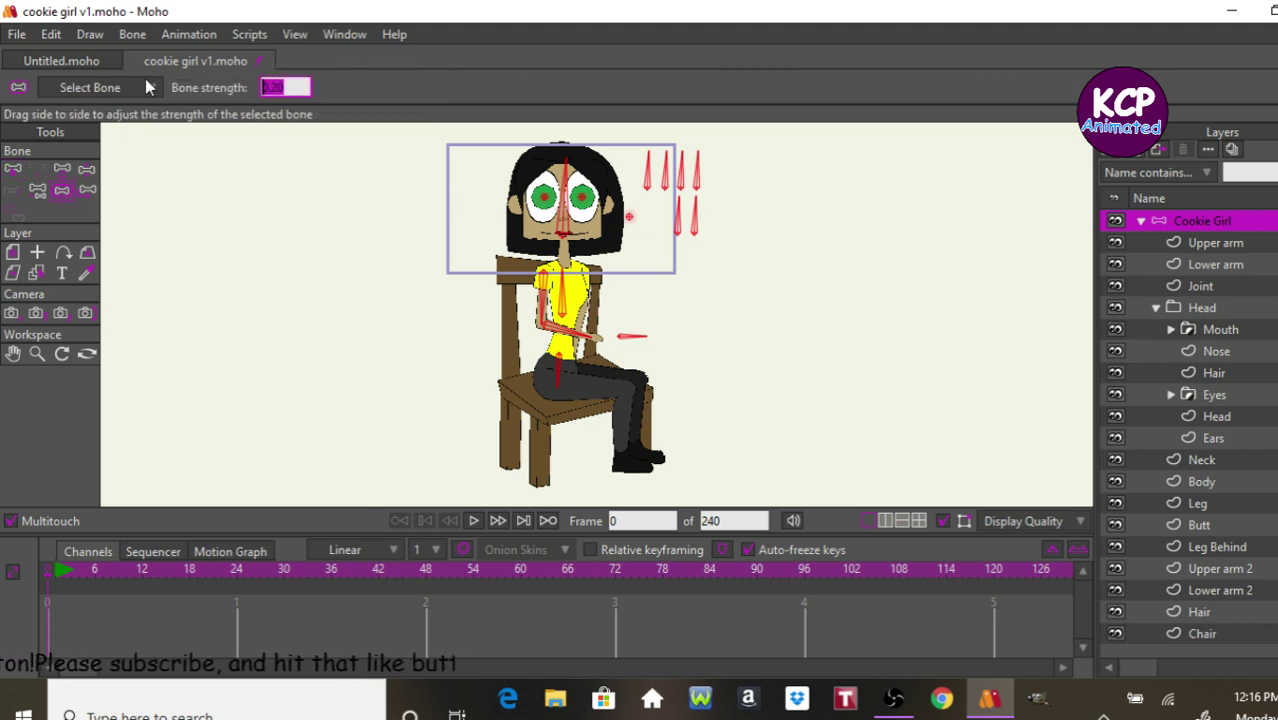
{"action": "type", "text": "0"}
{"action": "key", "text": "Return"}
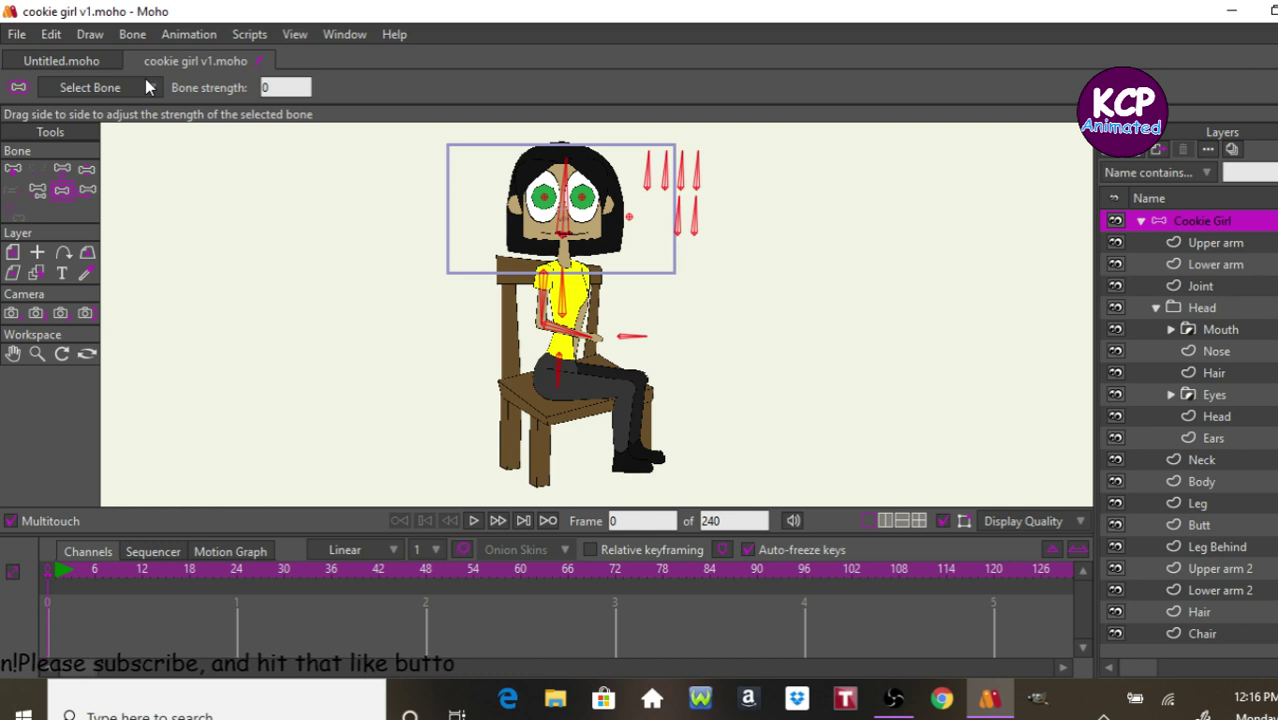
{"action": "key", "text": "ctrl+shift+a"}
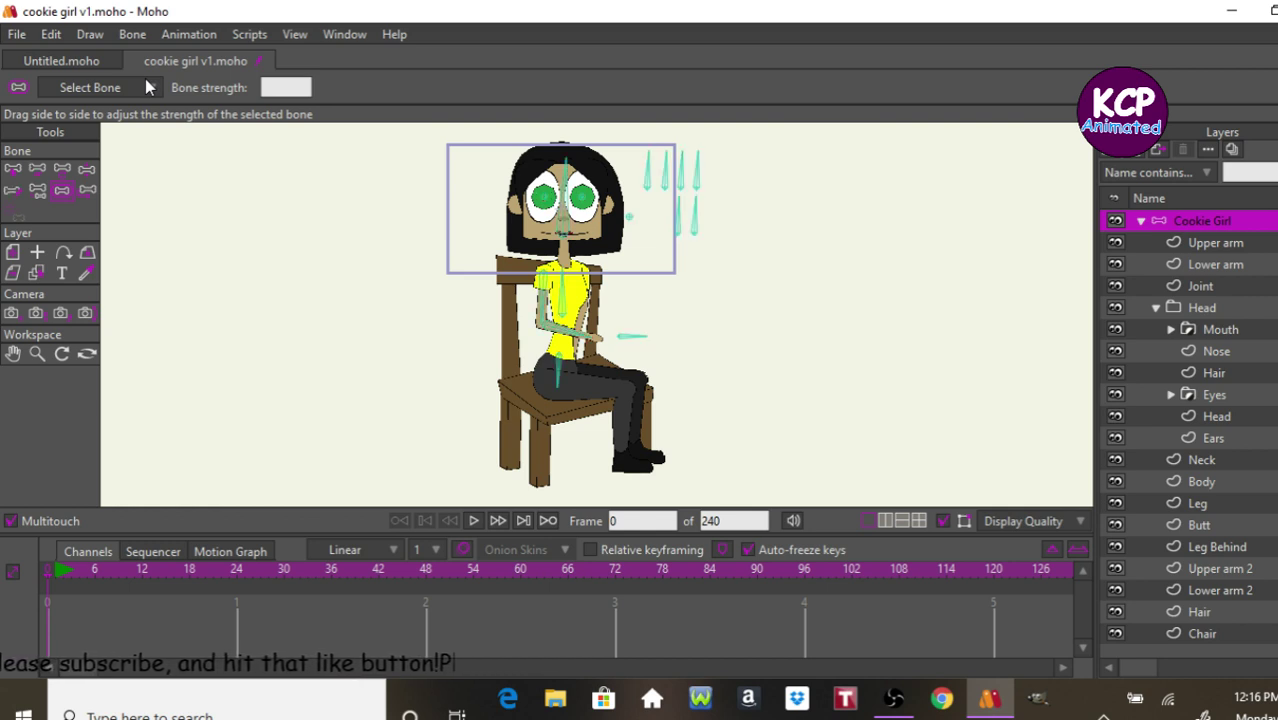
Bind all points of the Pups layer in the Eyes group to the pin bone in the right-hand pupil.
{"action": "left_click", "coordinate": [1214, 372]}
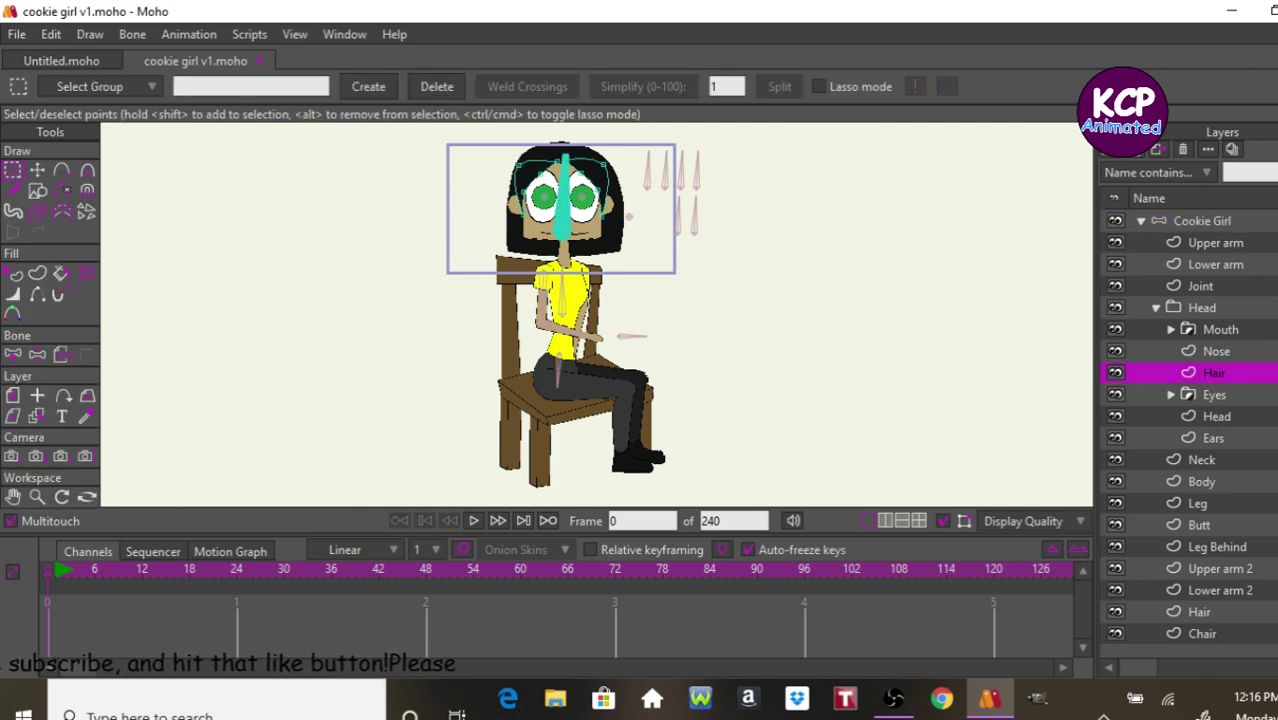
{"action": "left_click", "coordinate": [1171, 394]}
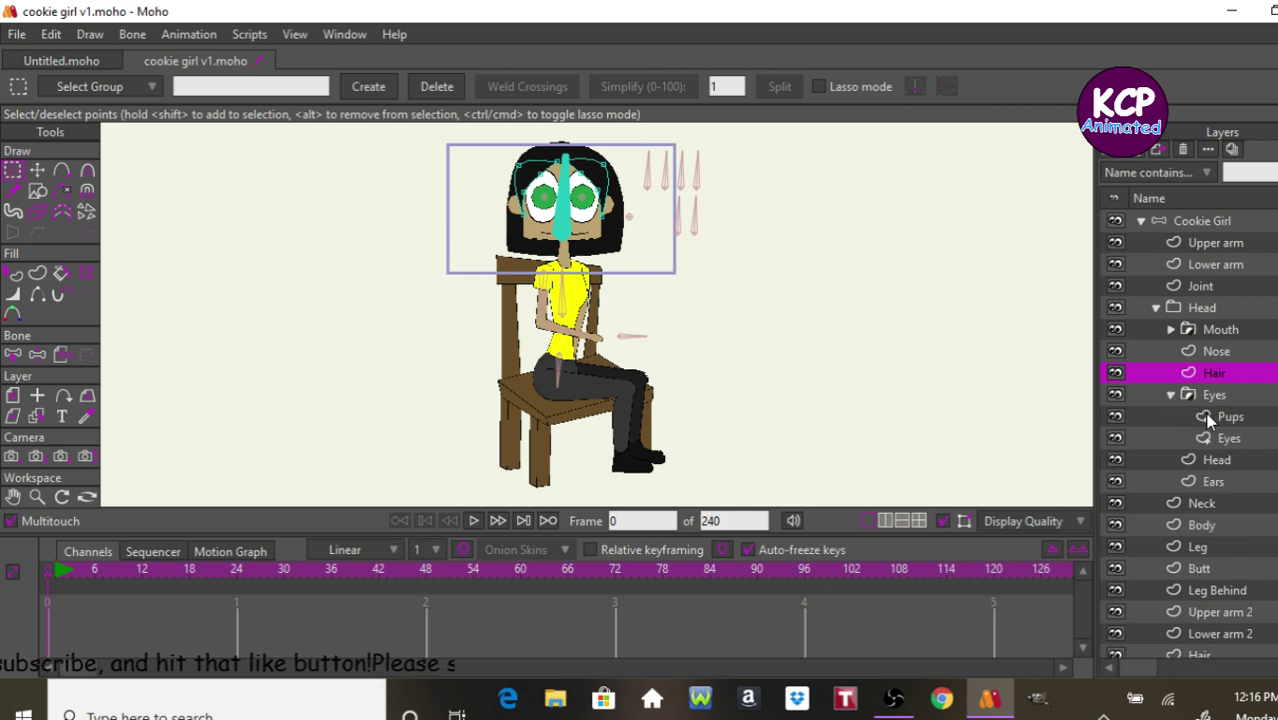
{"action": "left_click", "coordinate": [1204, 416]}
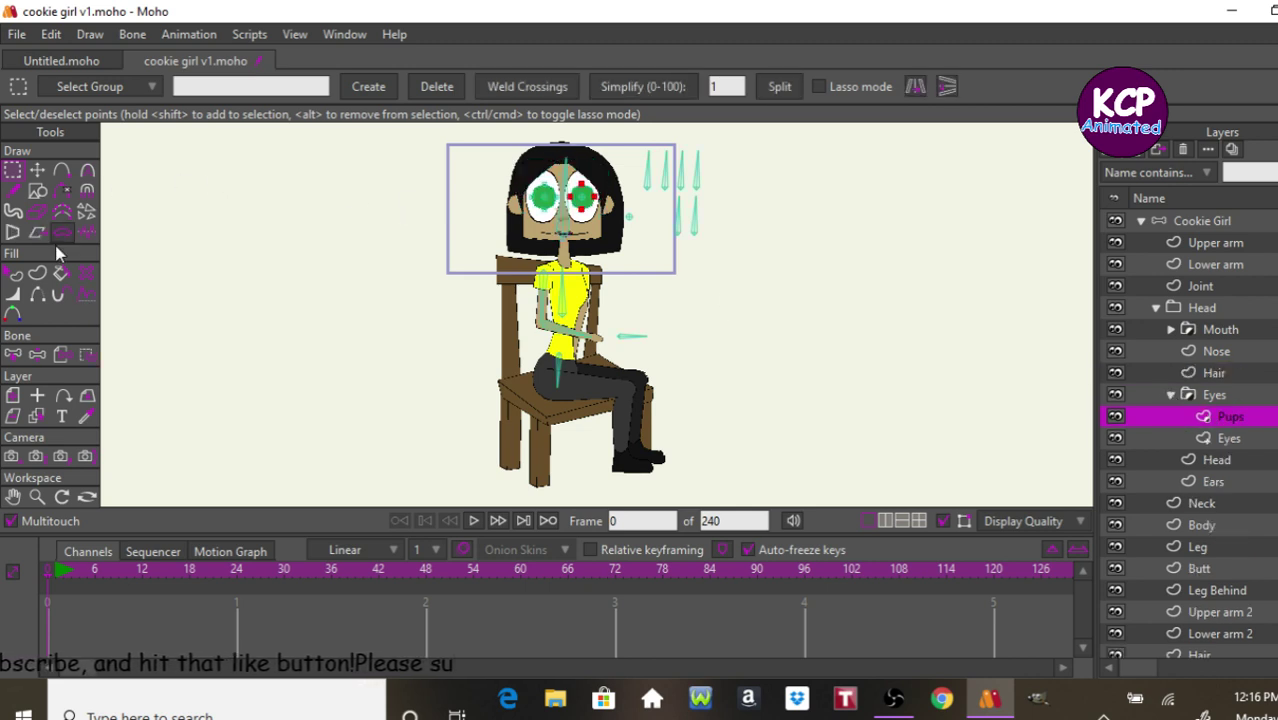
{"action": "left_click", "coordinate": [86, 353]}
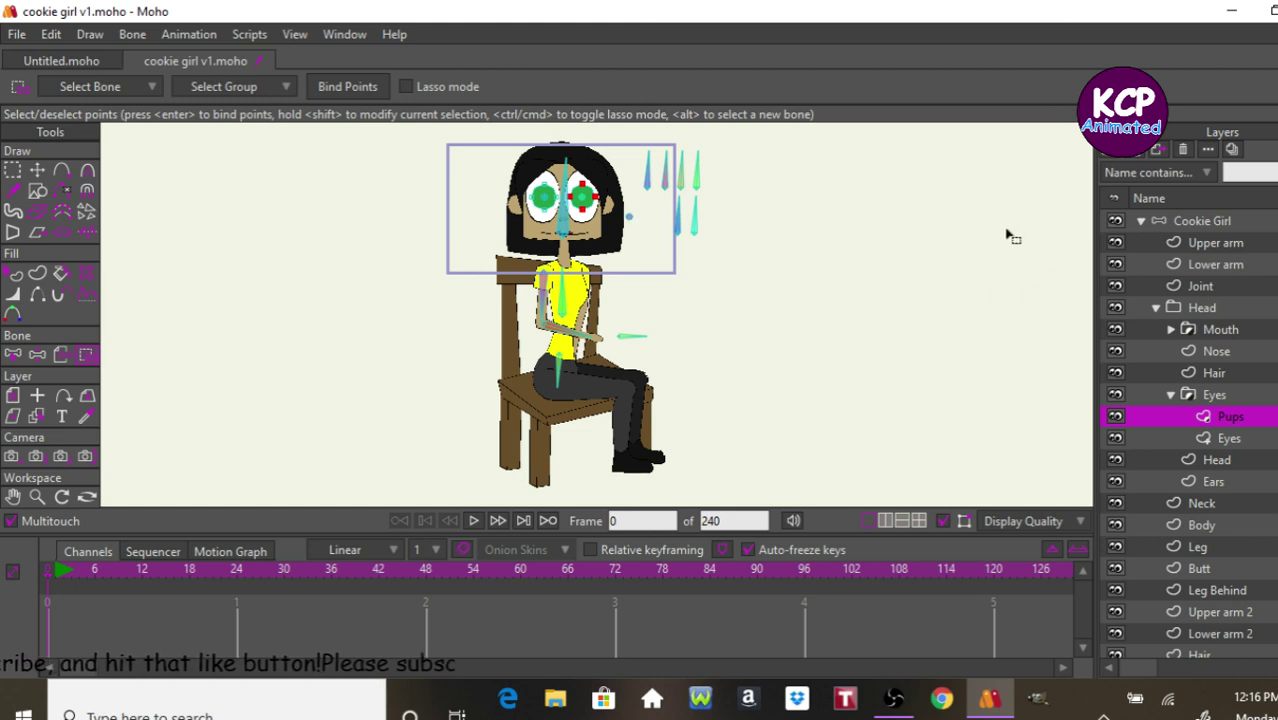
{"action": "left_click", "coordinate": [592, 205]}
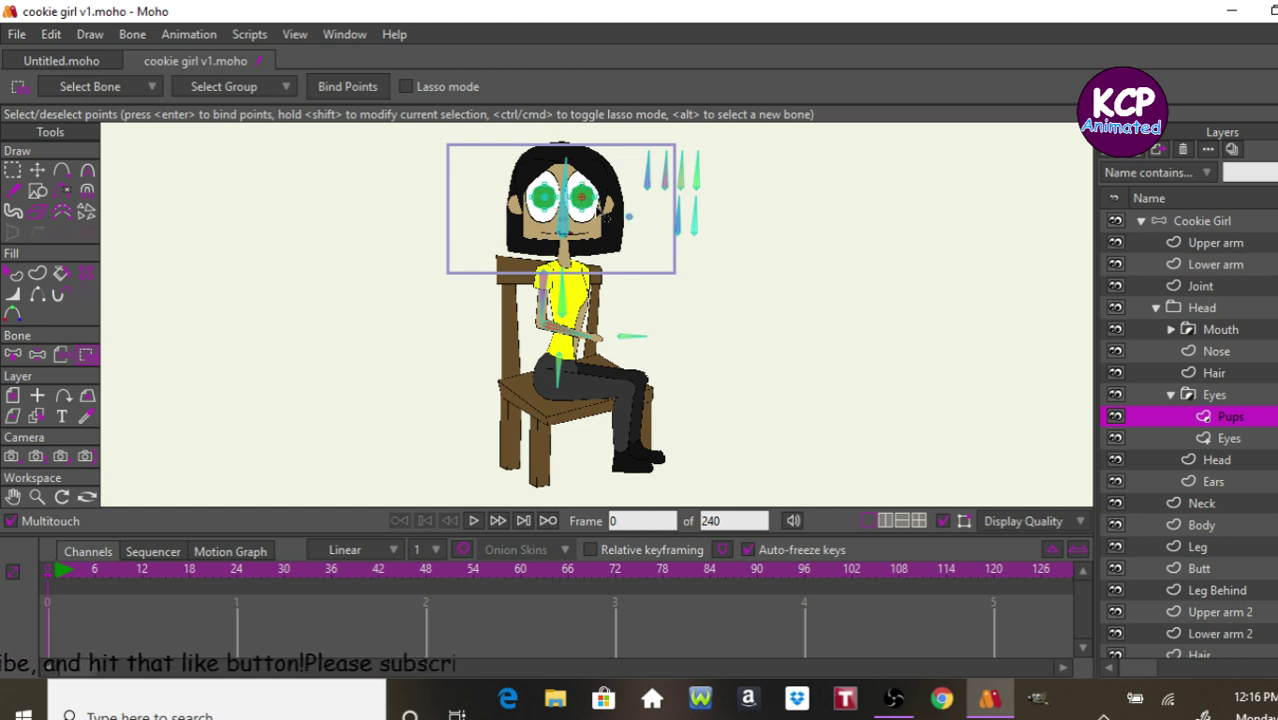
{"action": "key", "text": "ctrl+a"}
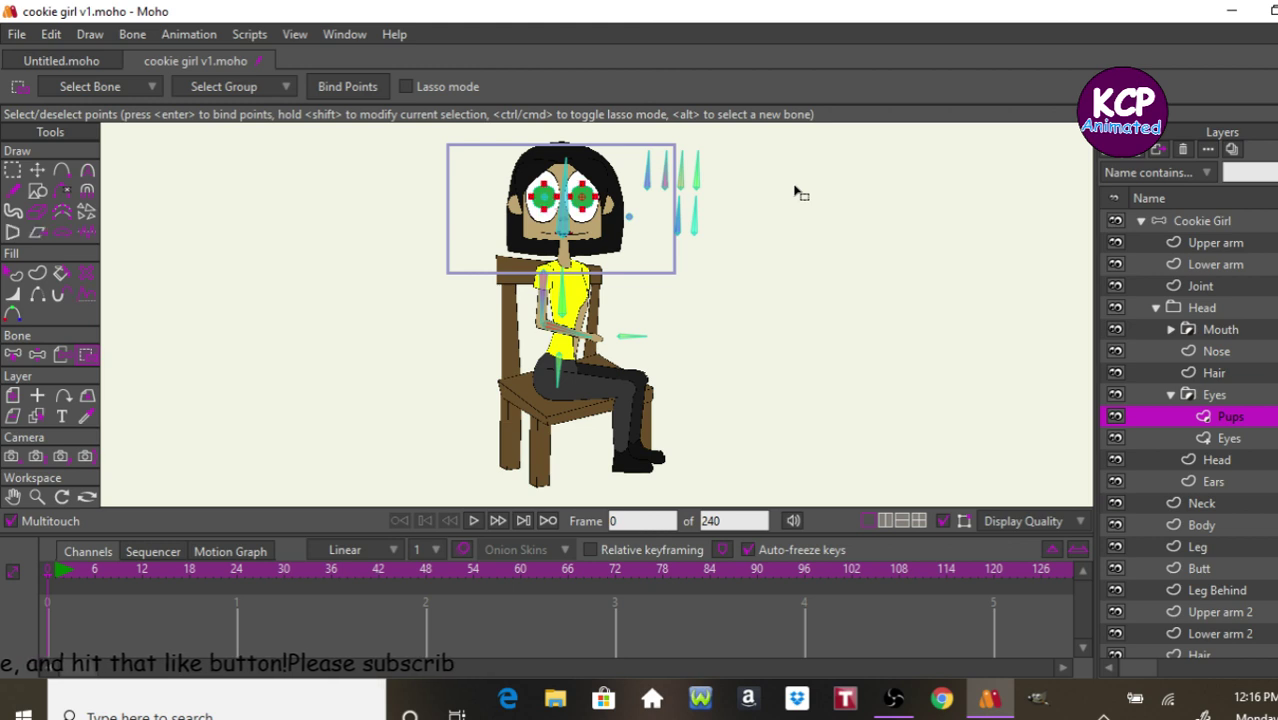
{"action": "left_click", "coordinate": [349, 87]}
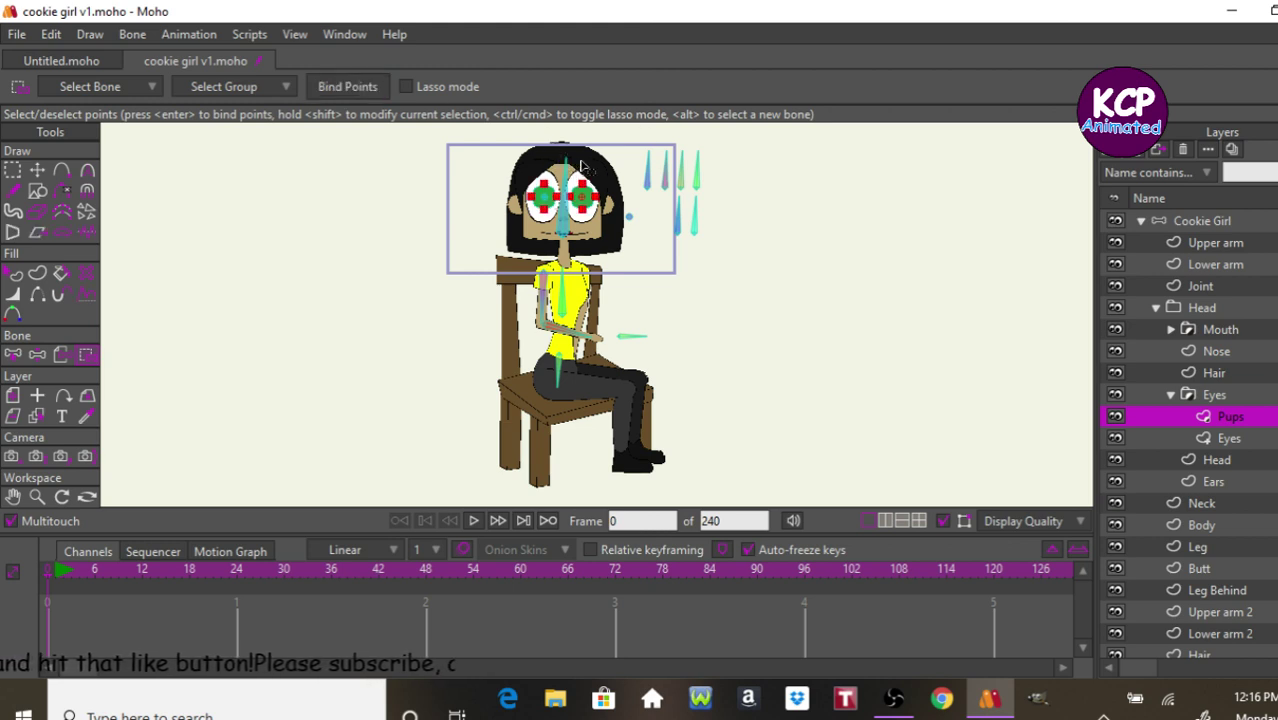
Bind the points of the left-hand pupil in the Pups layer to the pin bone at its centre.
{"action": "left_click", "coordinate": [543, 201]}
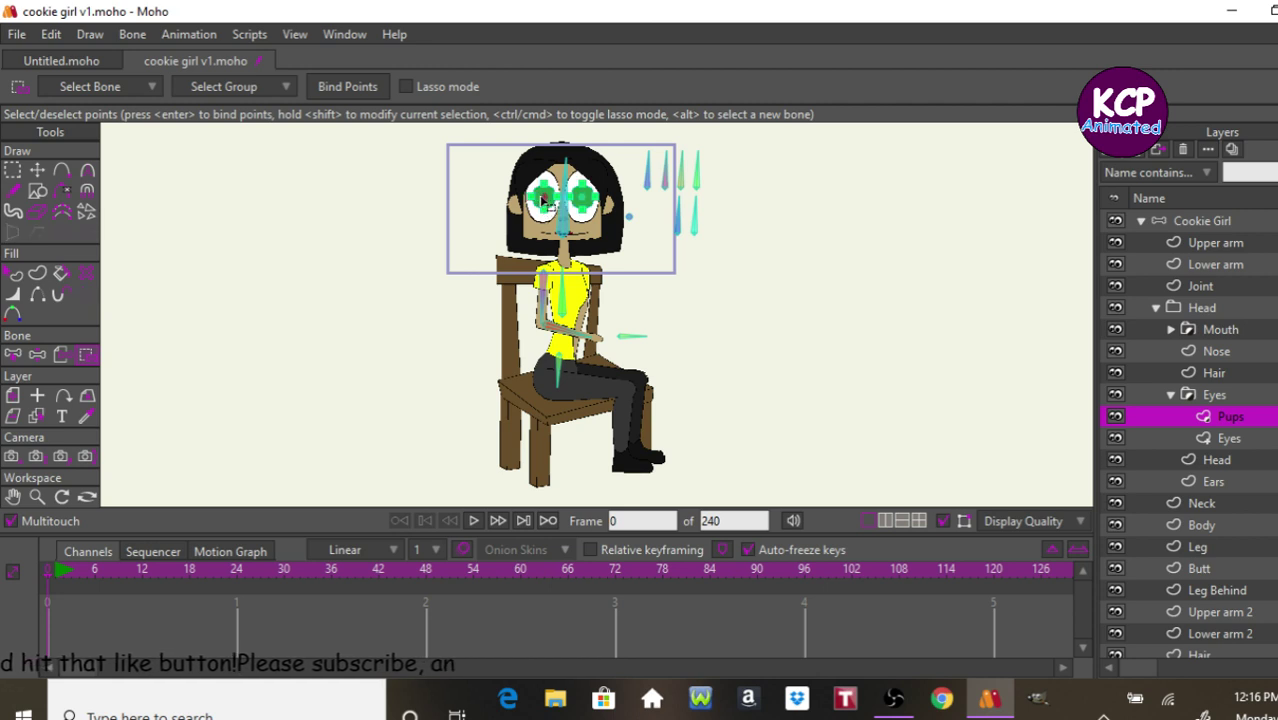
{"action": "left_click_drag", "start_coordinate": [505, 175], "coordinate": [578, 238]}
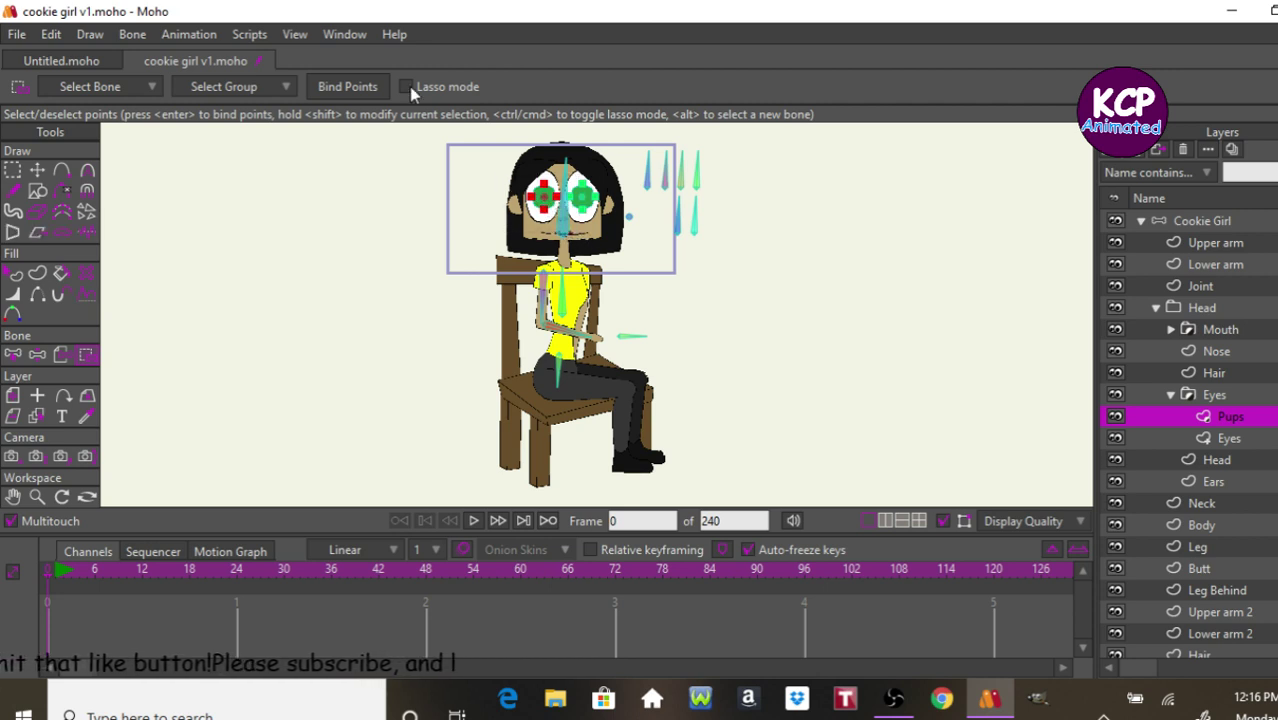
{"action": "left_click", "coordinate": [354, 87]}
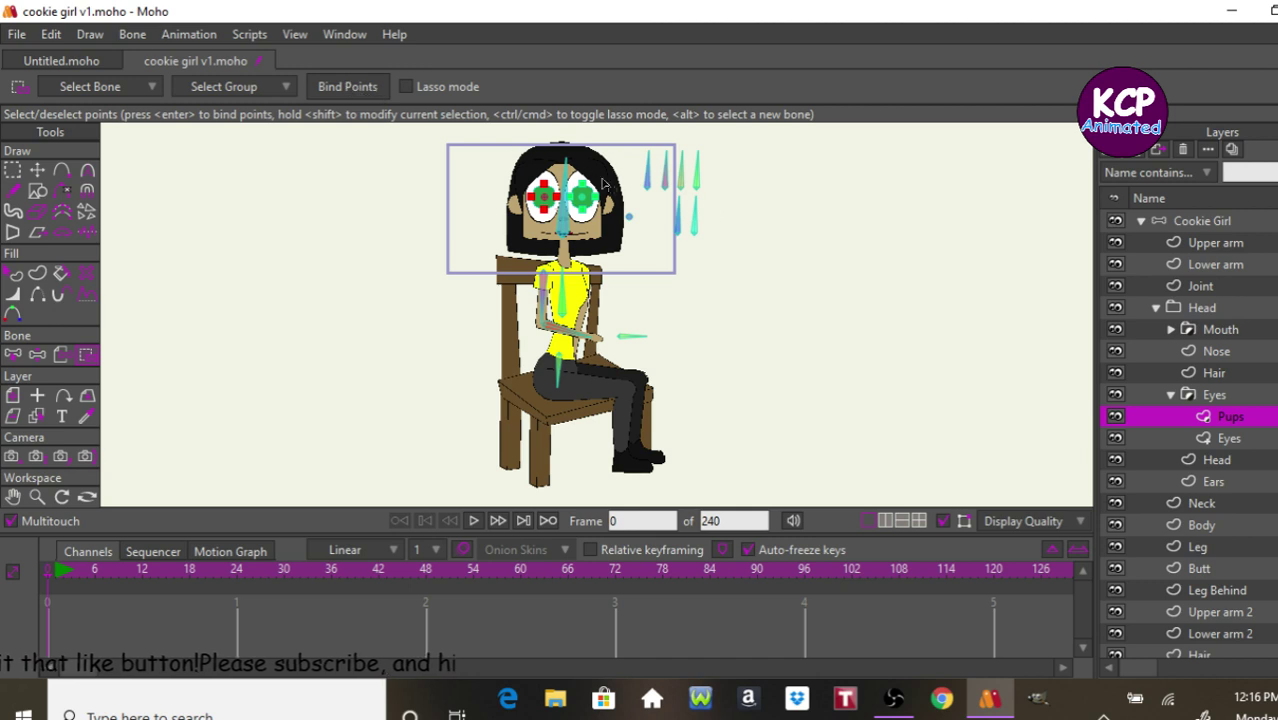
Bind the Eyes layer inside the Eyes group and the Head layer inside the Head group to the head bone.
{"action": "left_click", "coordinate": [1200, 440]}
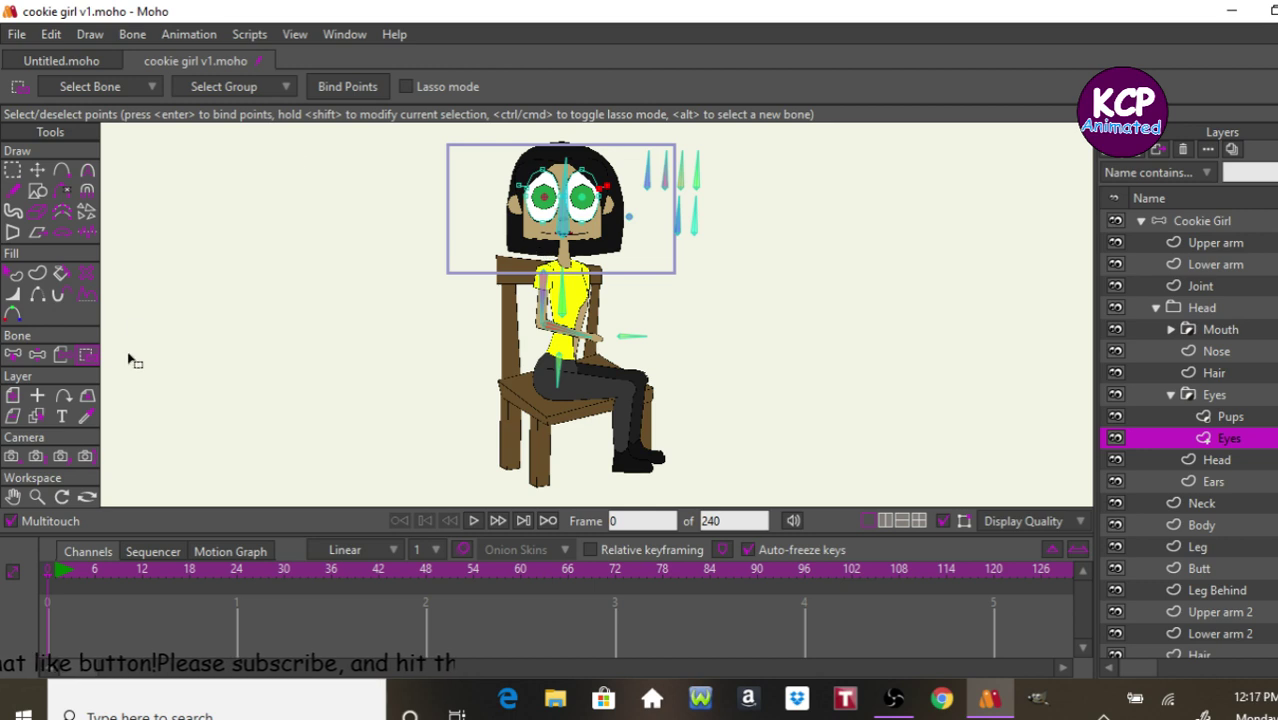
{"action": "left_click", "coordinate": [61, 354]}
{"action": "left_click", "coordinate": [563, 230]}
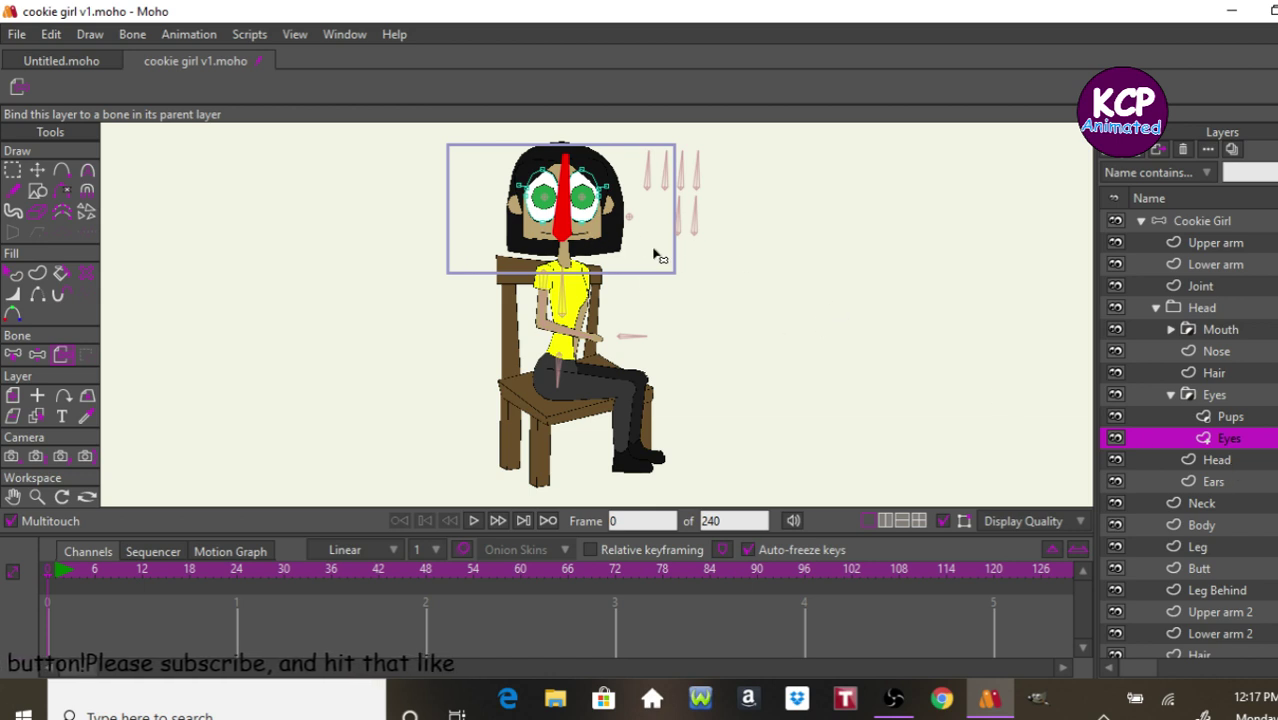
{"action": "left_click", "coordinate": [1208, 460]}
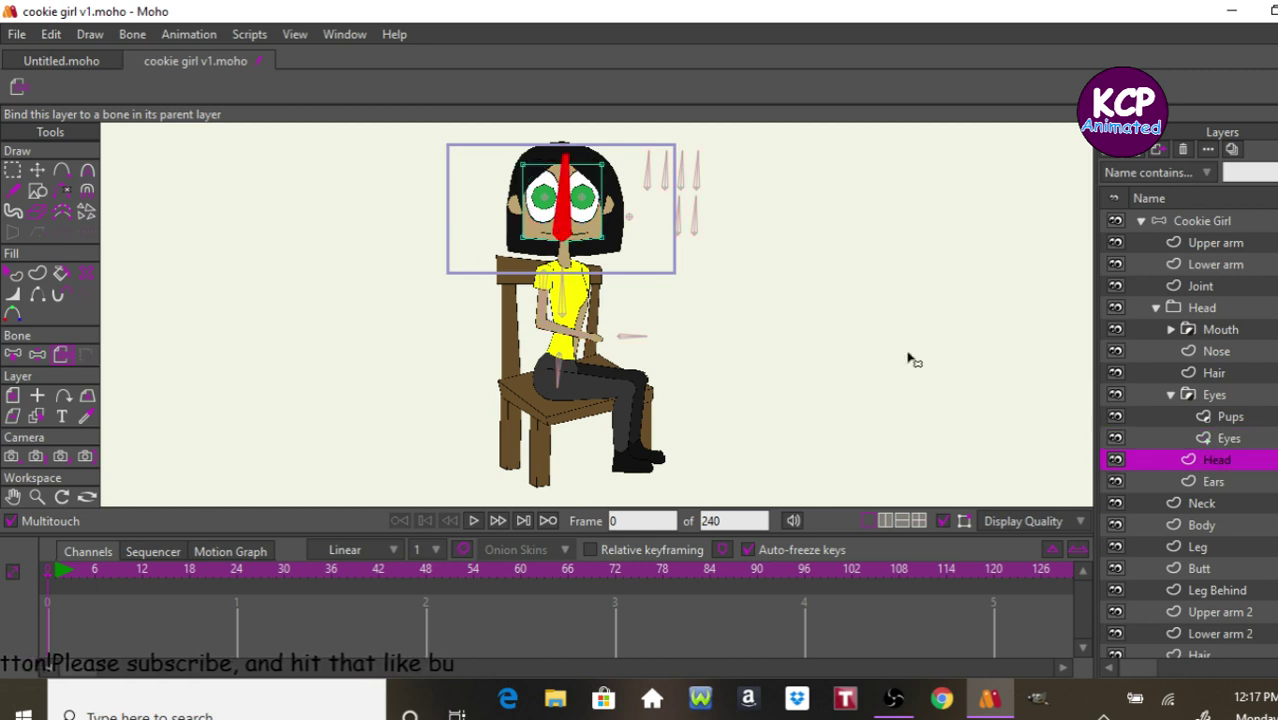
Bind the Ears layer to the head bone, and the Neck and Body layers to the torso bone.
{"action": "left_click", "coordinate": [1195, 481]}
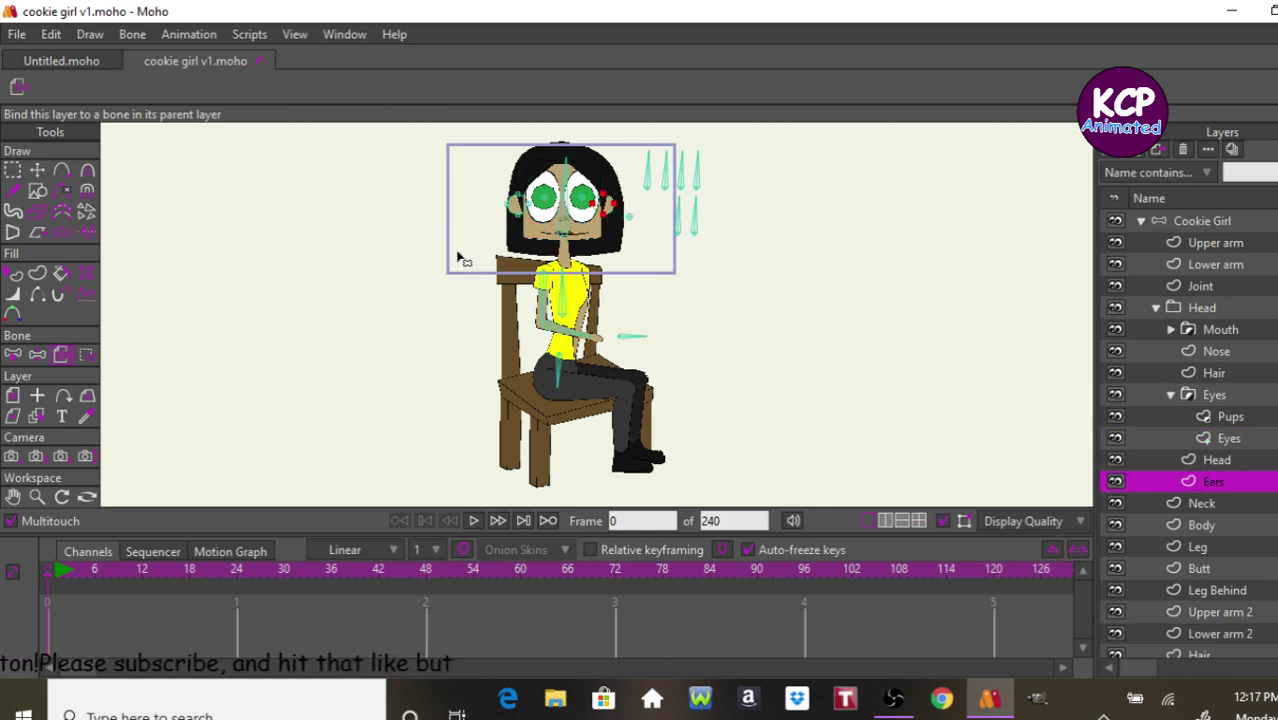
{"action": "left_click", "coordinate": [563, 232]}
{"action": "left_click", "coordinate": [1205, 503]}
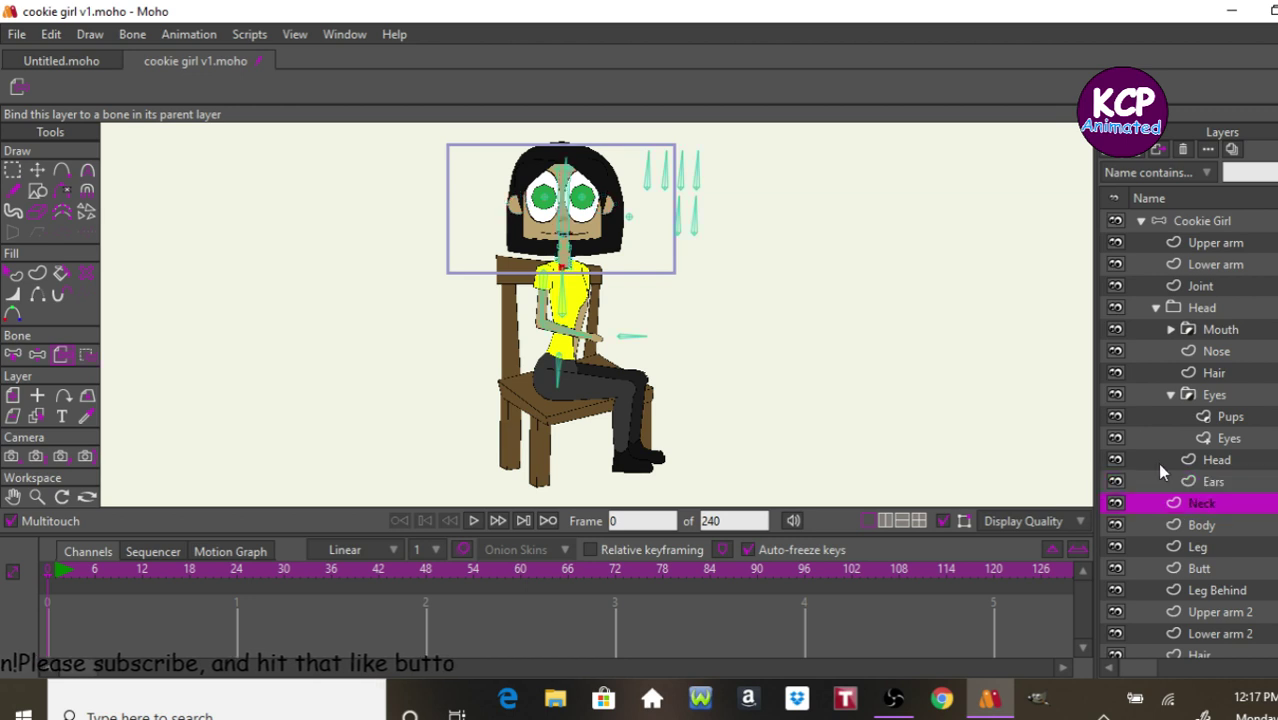
{"action": "left_click", "coordinate": [1222, 528]}
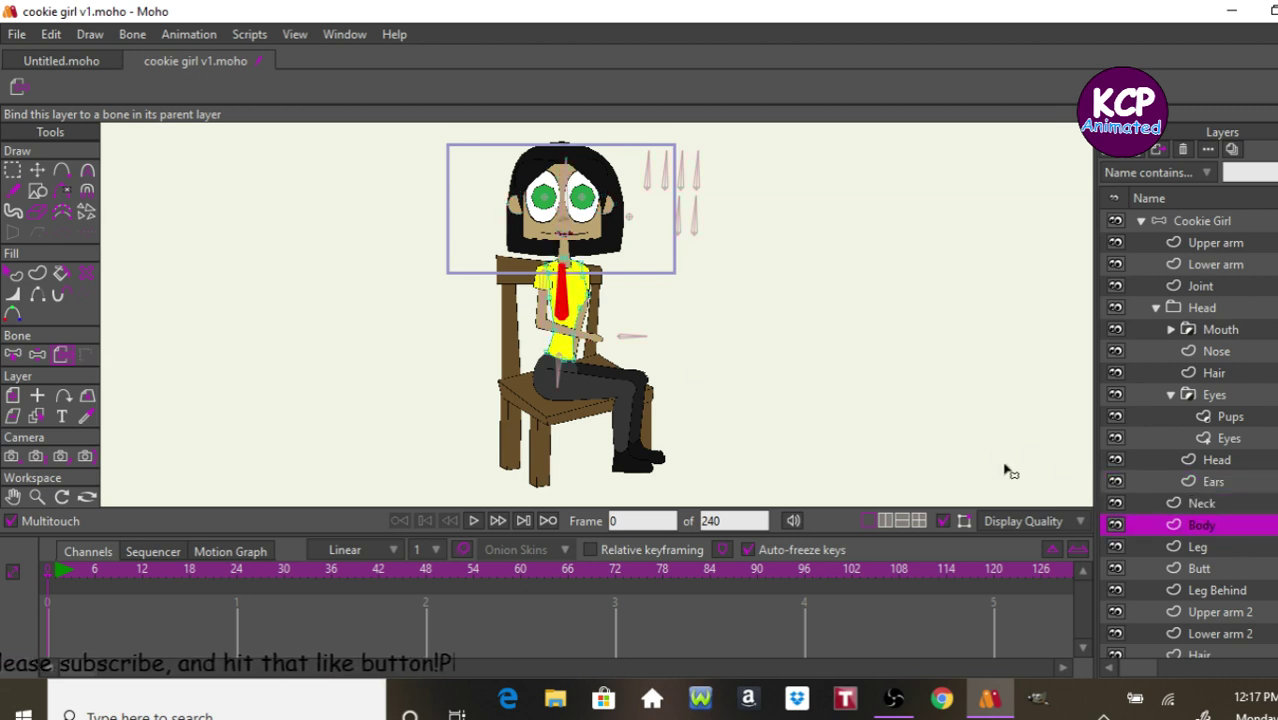
Bind the Leg, Butt and Leg Behind layers to the short hip bone at the base of the torso.
{"action": "left_click", "coordinate": [1215, 545]}
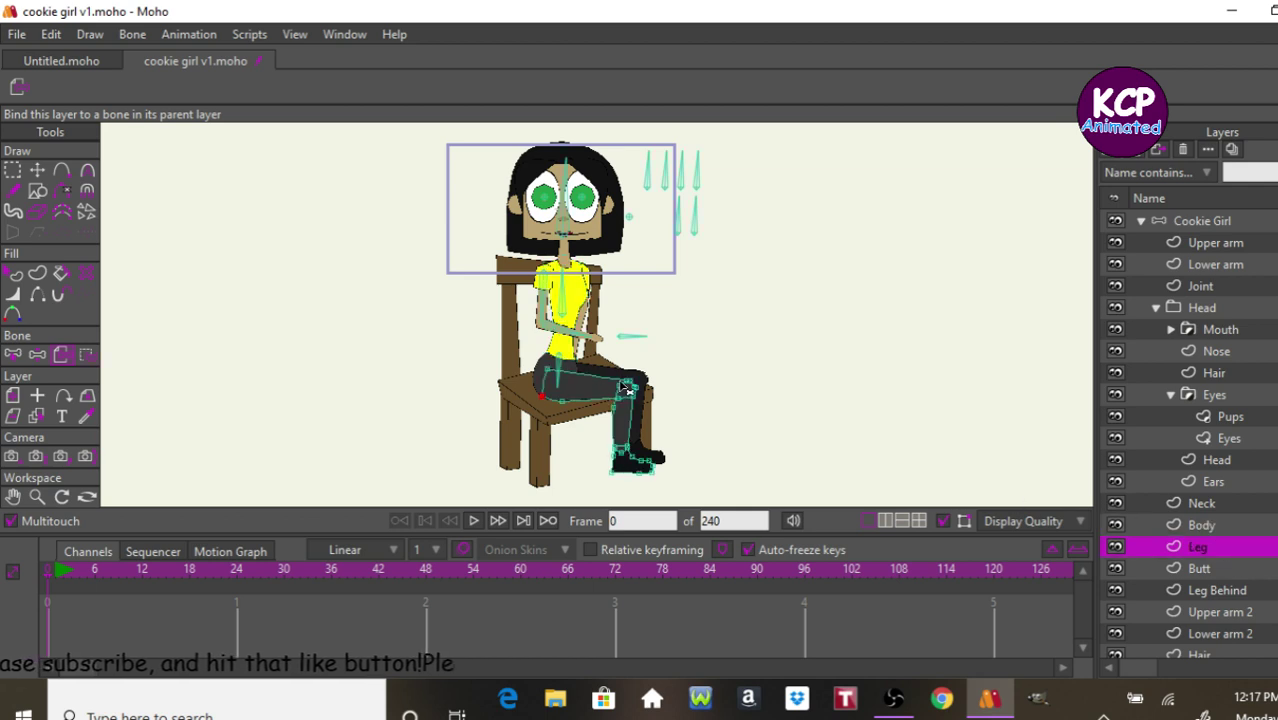
{"action": "left_click", "coordinate": [557, 372]}
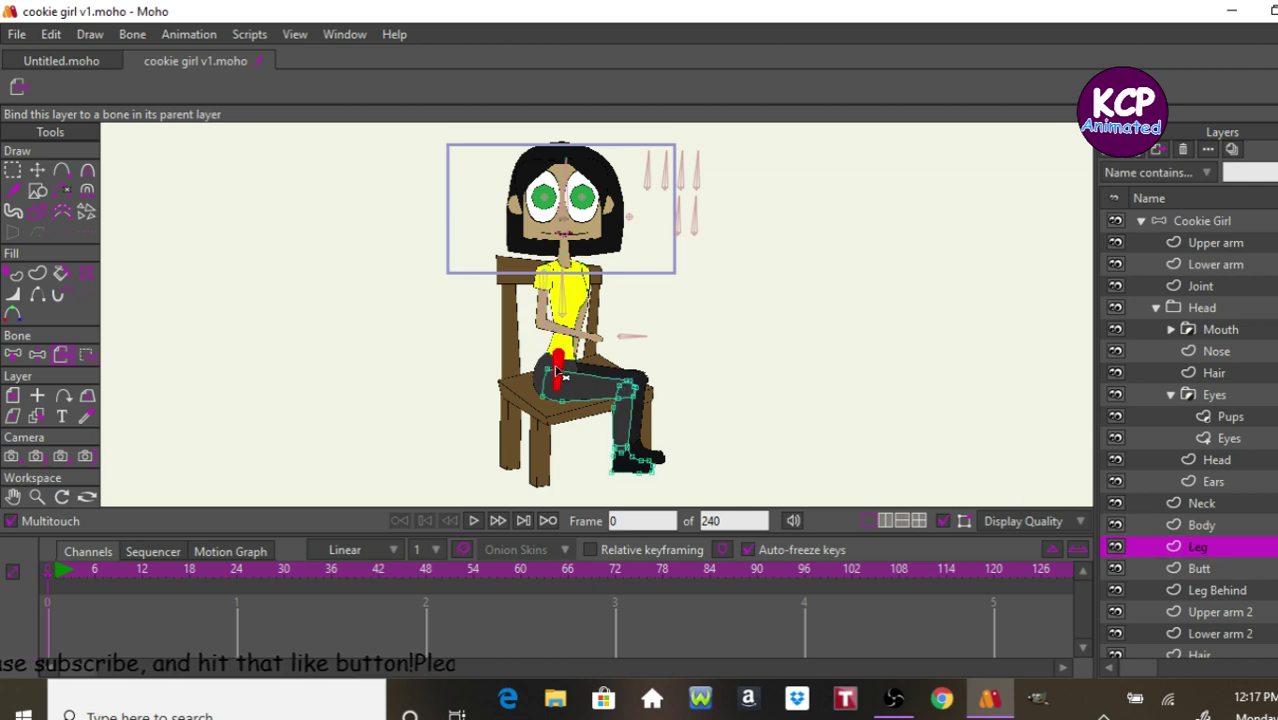
{"action": "left_click", "coordinate": [1197, 567]}
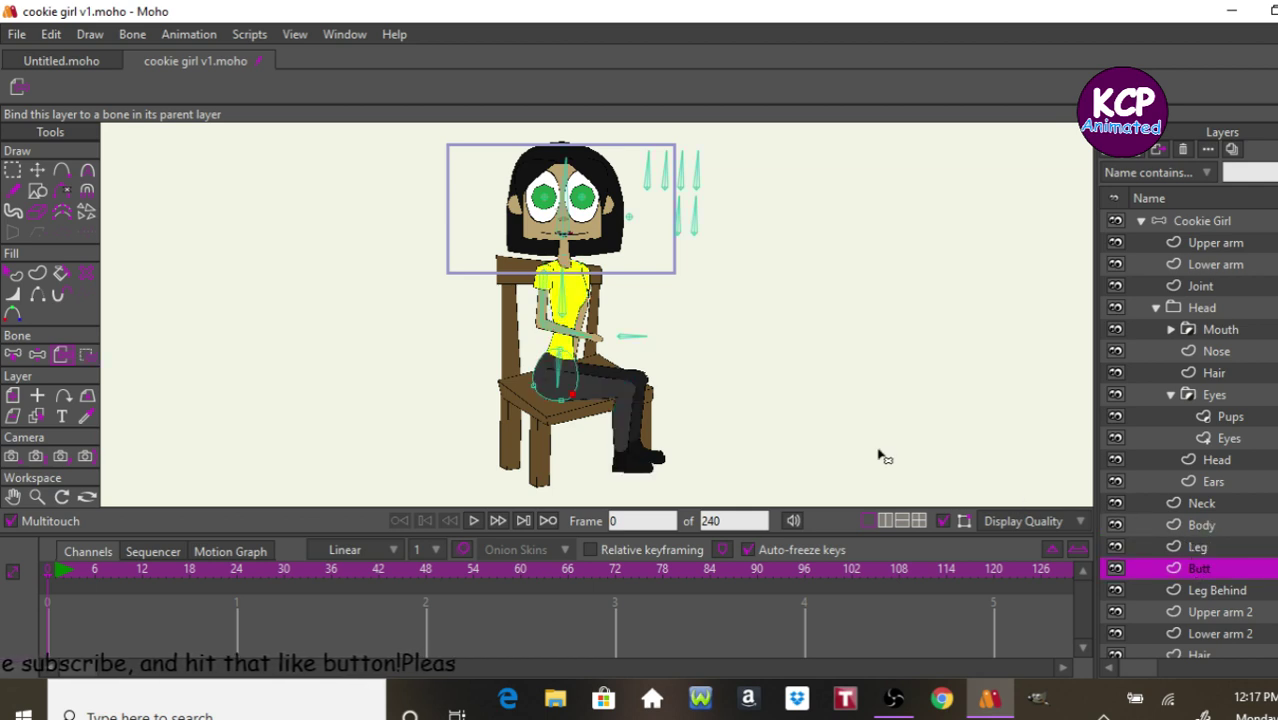
{"action": "left_click", "coordinate": [564, 368]}
{"action": "left_click", "coordinate": [1193, 591]}
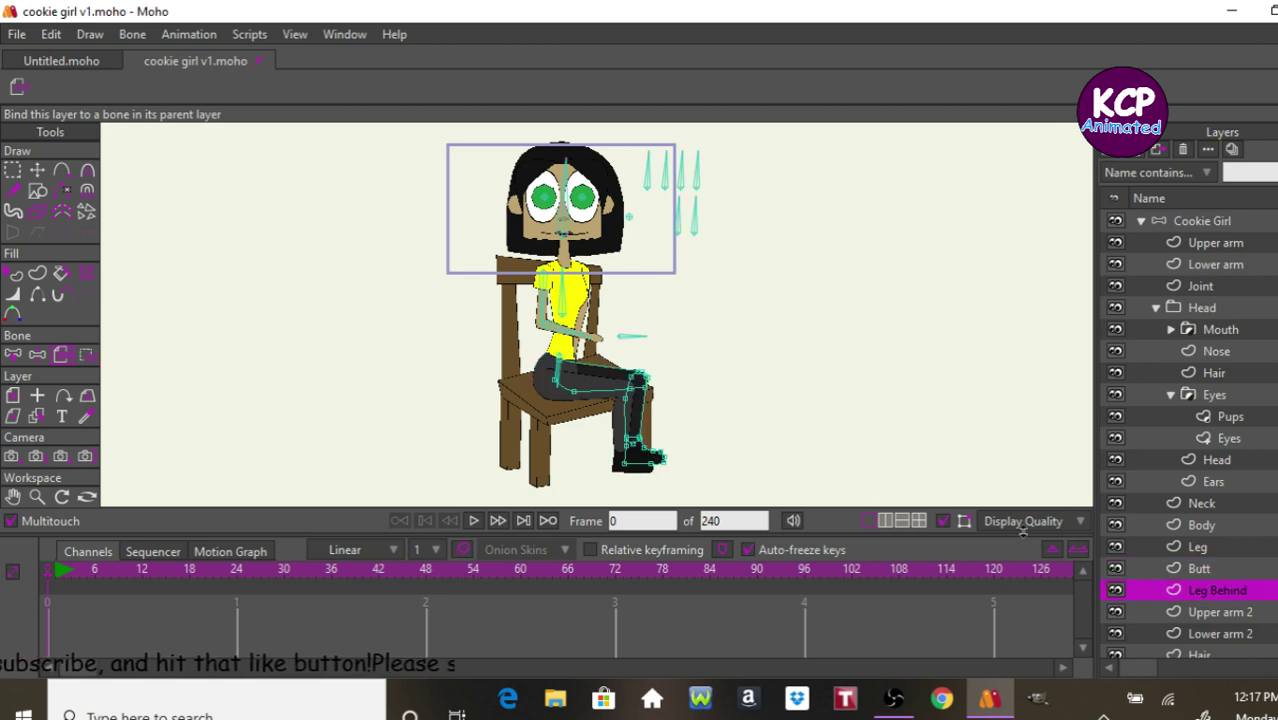
{"action": "left_click", "coordinate": [570, 376]}
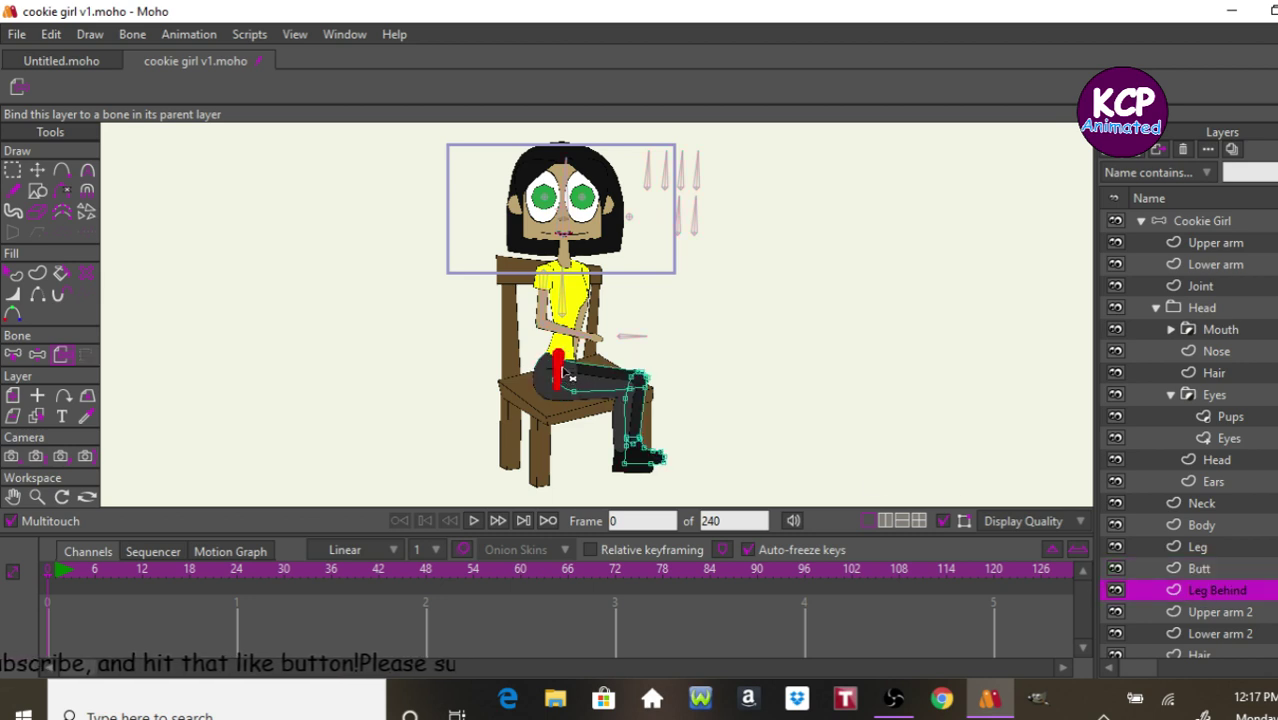
Bind the Upper arm 2 and Lower arm 2 layers to the torso bone, and the Hair layer below them to the head bone.
{"action": "left_click", "coordinate": [1222, 611]}
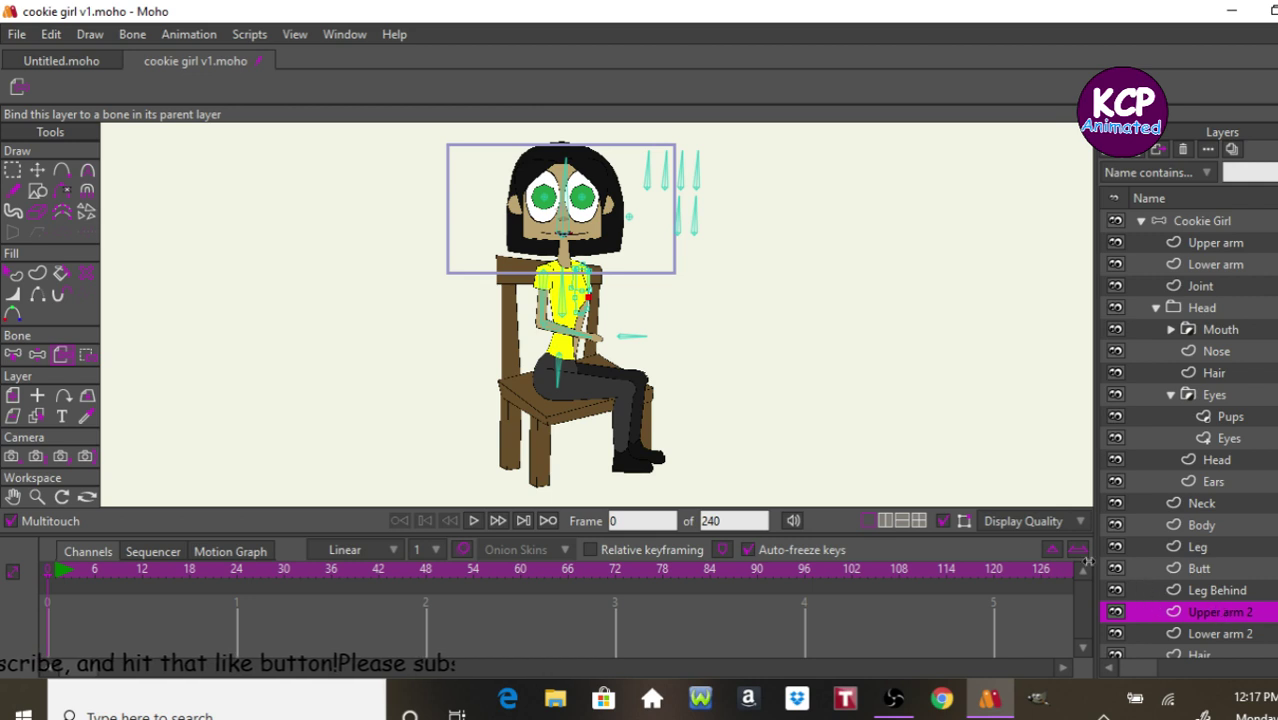
{"action": "left_click", "coordinate": [563, 299]}
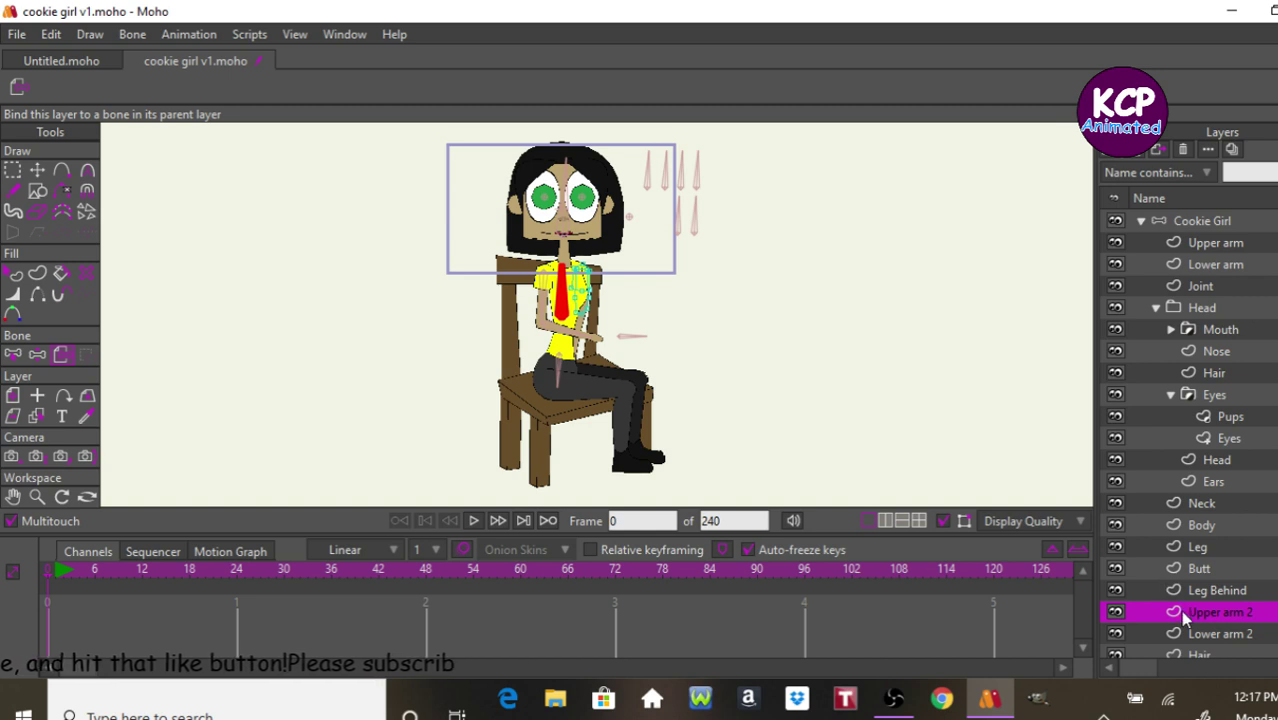
{"action": "left_click", "coordinate": [1210, 635]}
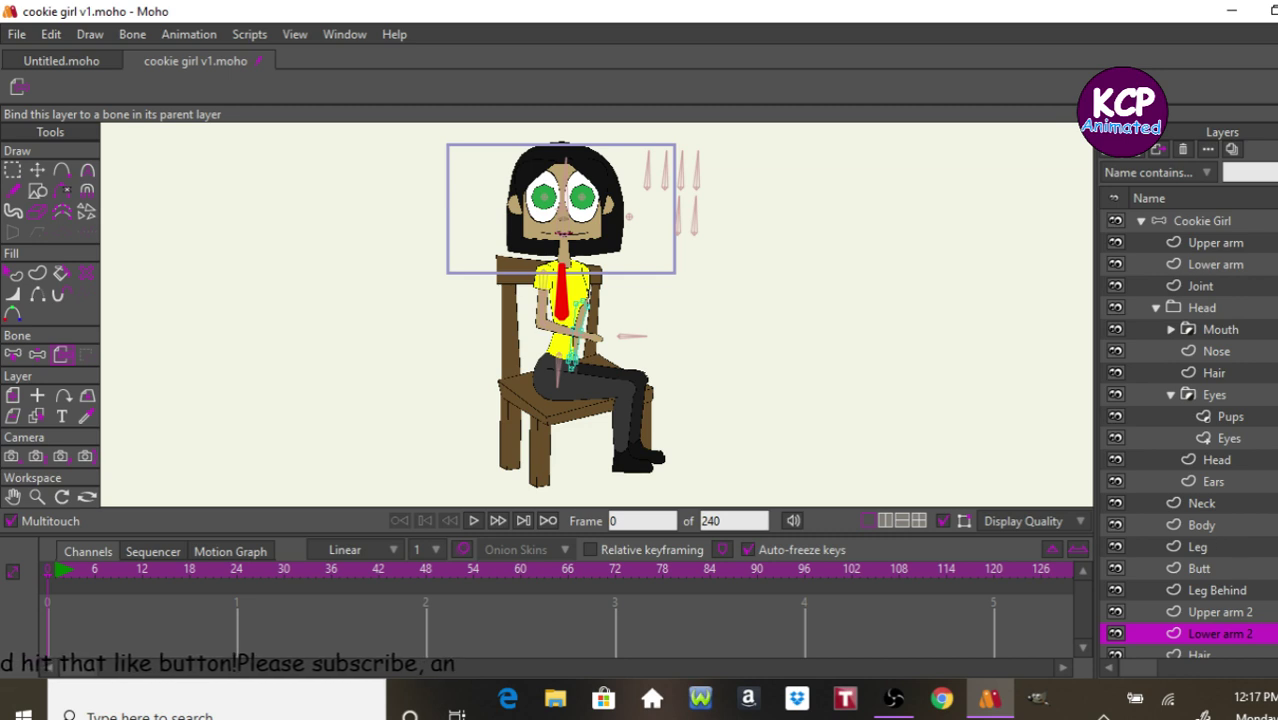
{"action": "scroll", "coordinate": [1190, 627], "scroll_direction": "down", "scroll_amount": 1}
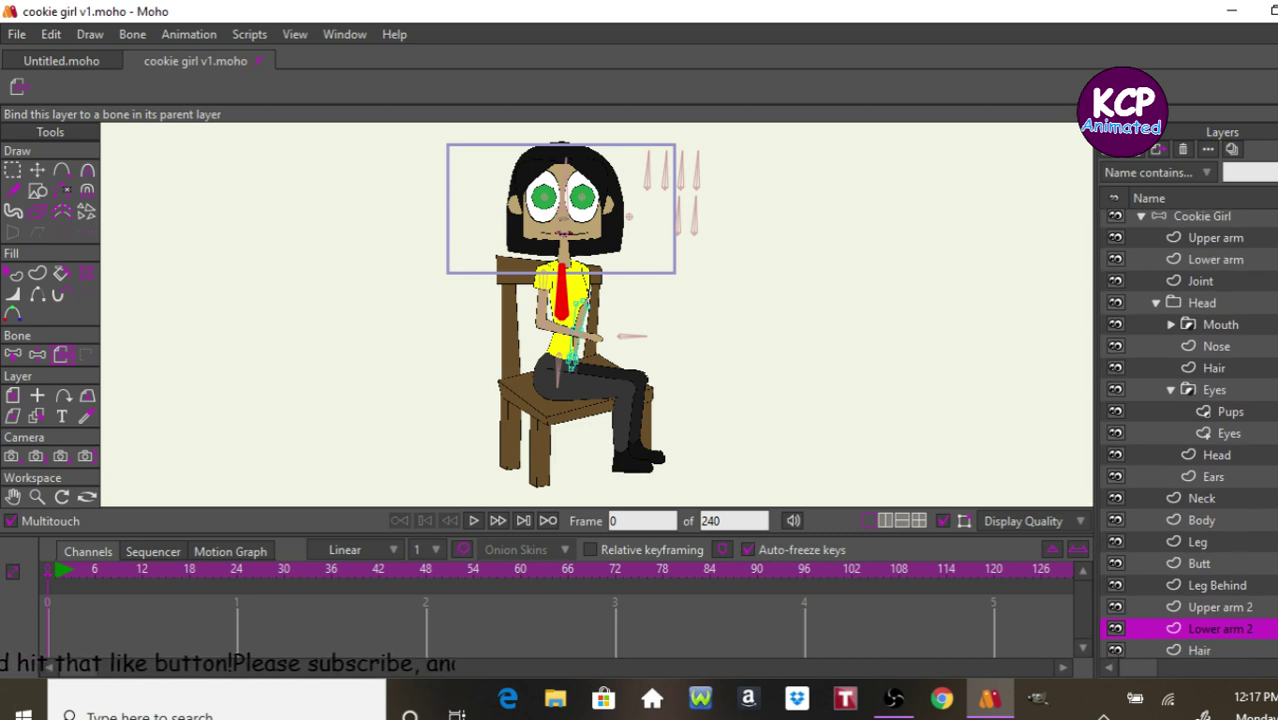
{"action": "left_click", "coordinate": [1192, 638]}
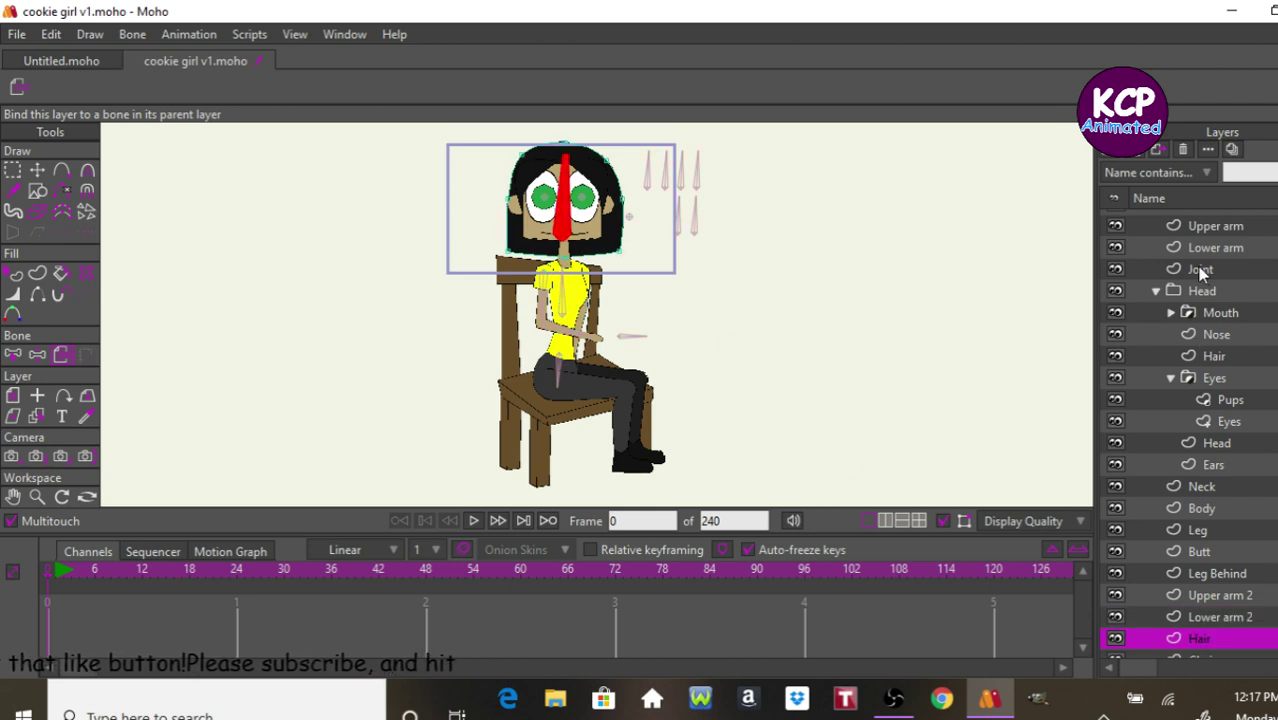
In the Cookie Girl bone layer, add a short upright bone beside the chair's rear leg, parented to the horizontal base bone near the hand.
{"action": "scroll", "coordinate": [1205, 220], "scroll_direction": "up", "scroll_amount": 2}
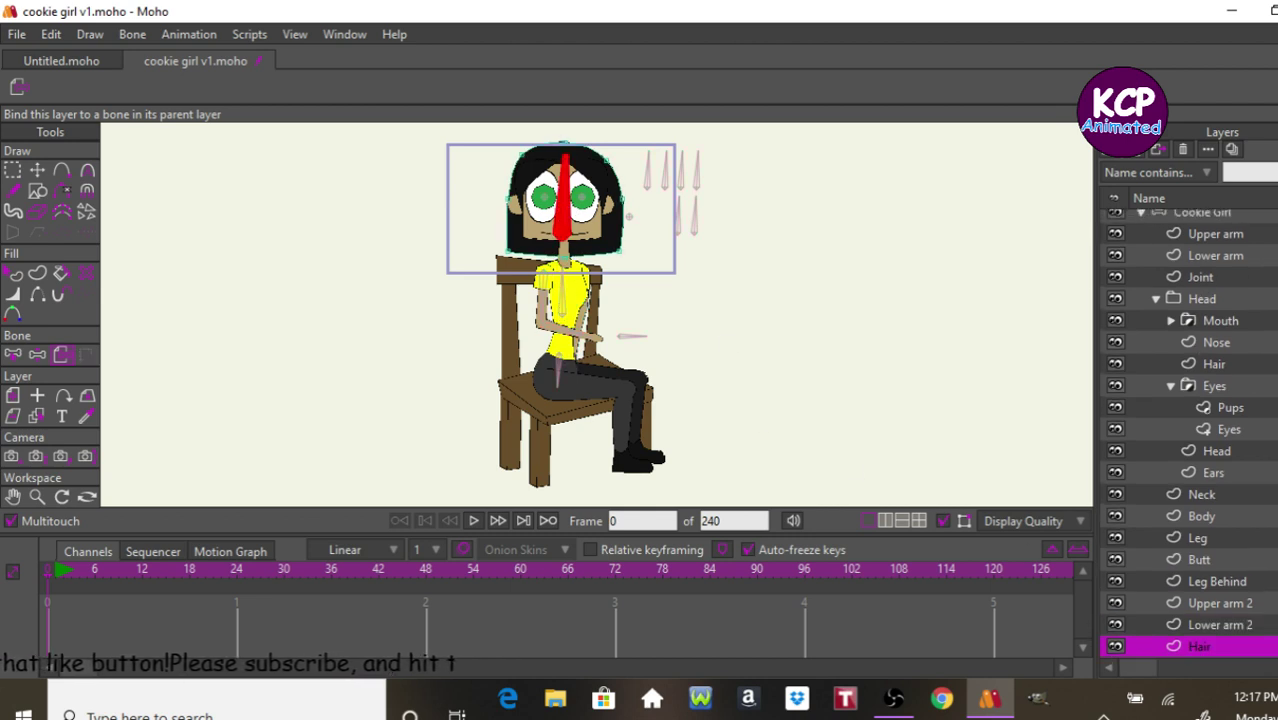
{"action": "left_click", "coordinate": [1207, 219]}
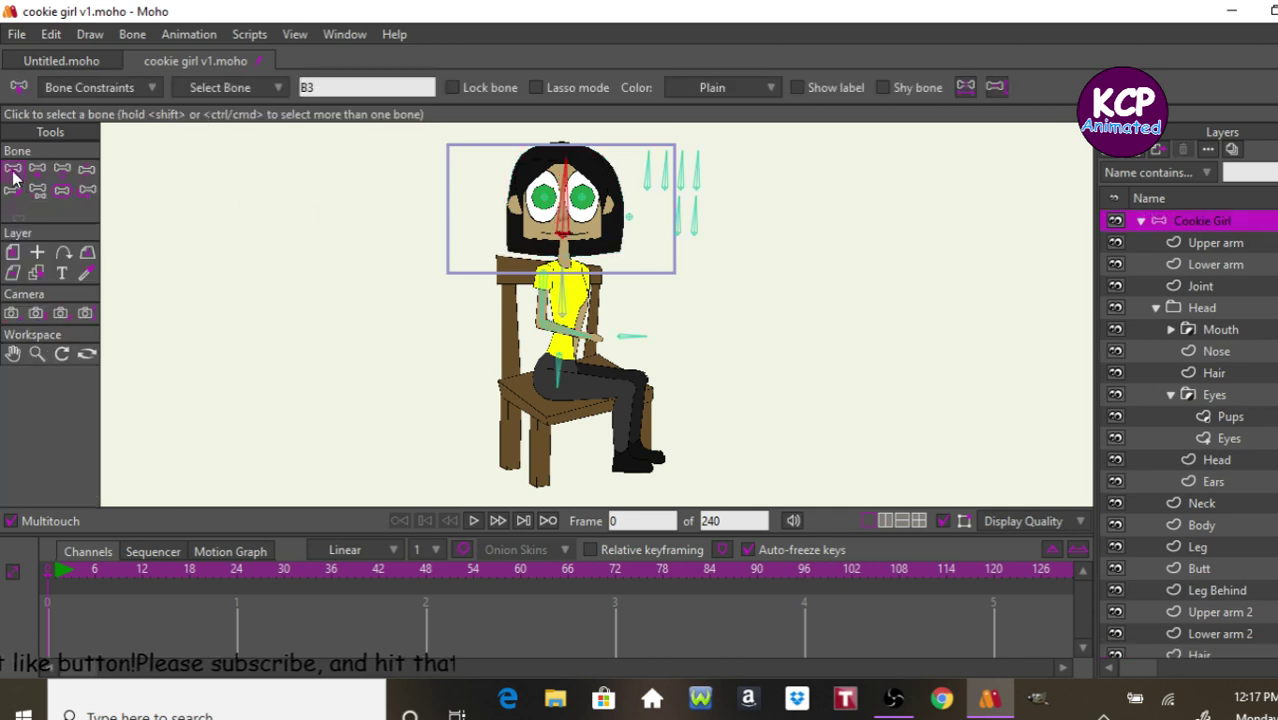
{"action": "left_click", "coordinate": [633, 336]}
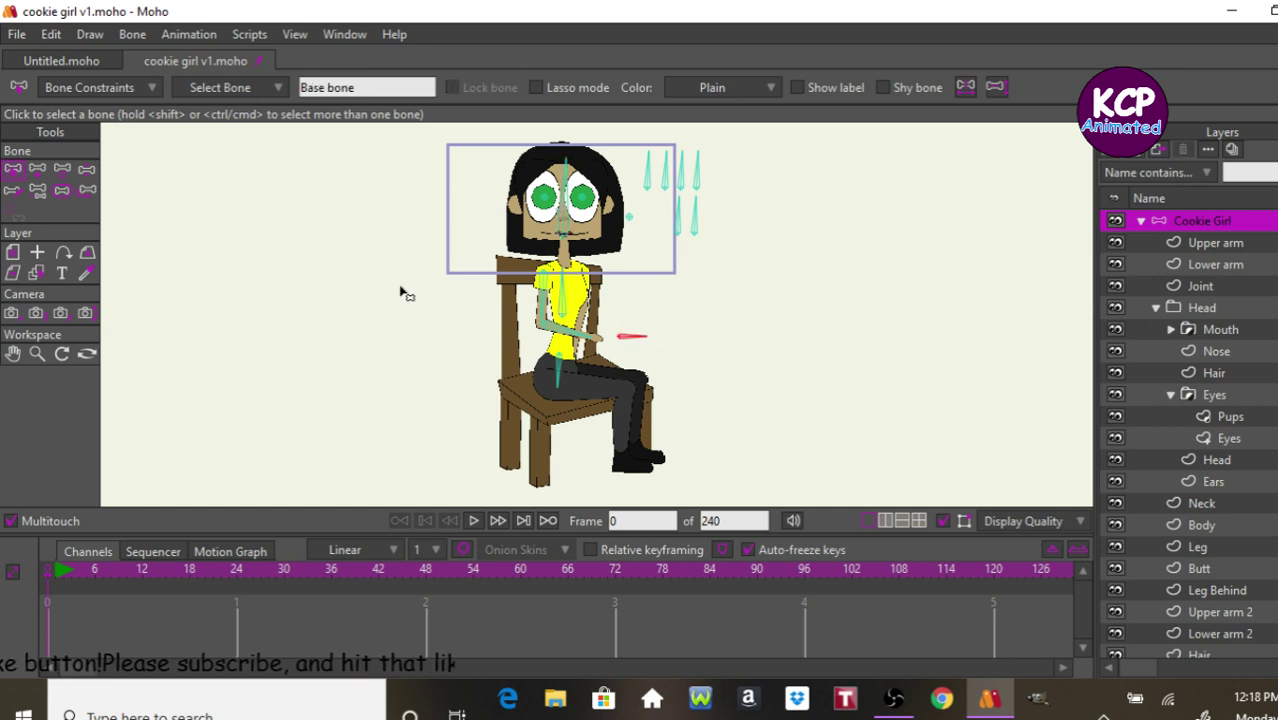
{"action": "left_click", "coordinate": [59, 192]}
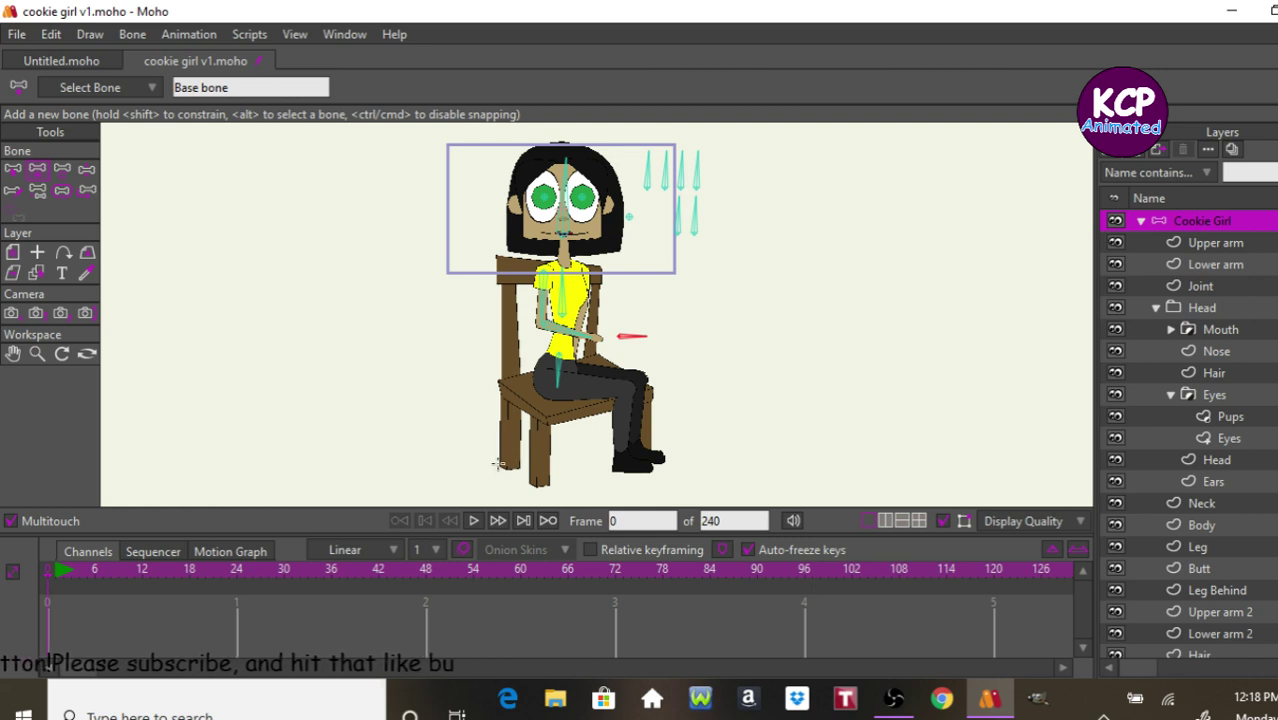
{"action": "left_click_drag", "start_coordinate": [483, 467], "coordinate": [482, 431]}
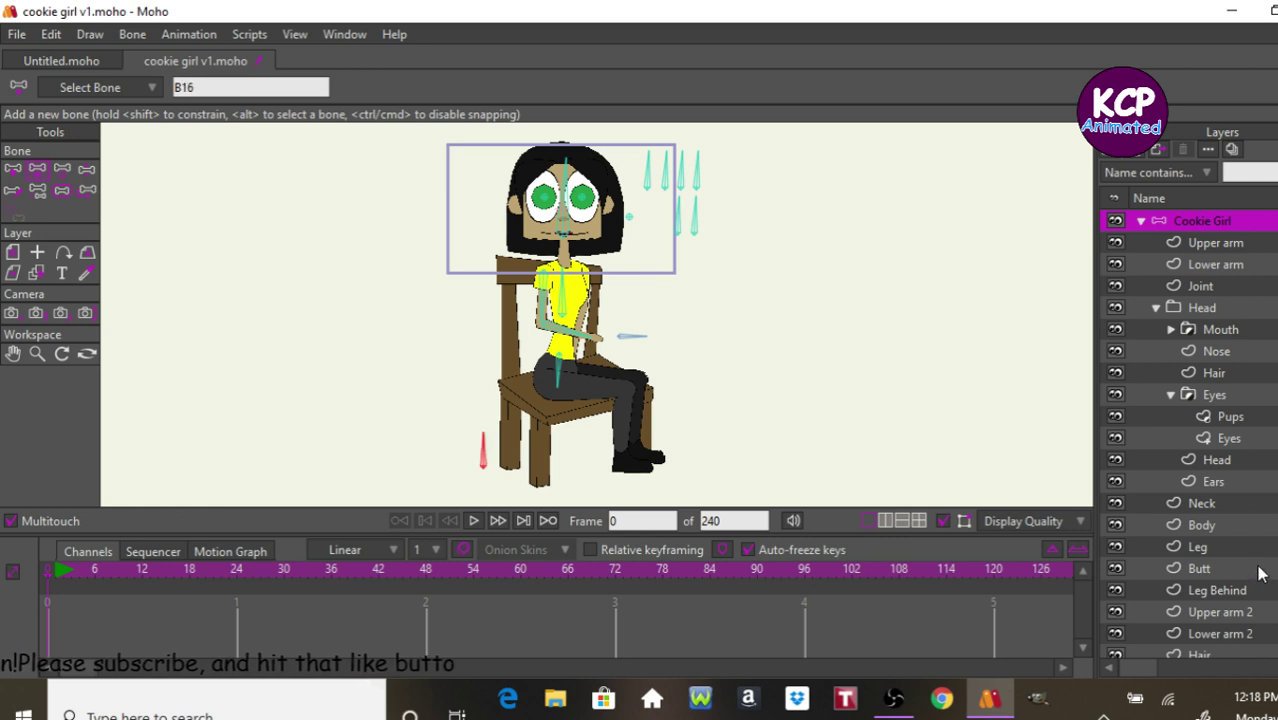
Bind the Chair layer to the new upright bone beside the chair.
{"action": "scroll", "coordinate": [1244, 588], "scroll_direction": "down", "scroll_amount": 2}
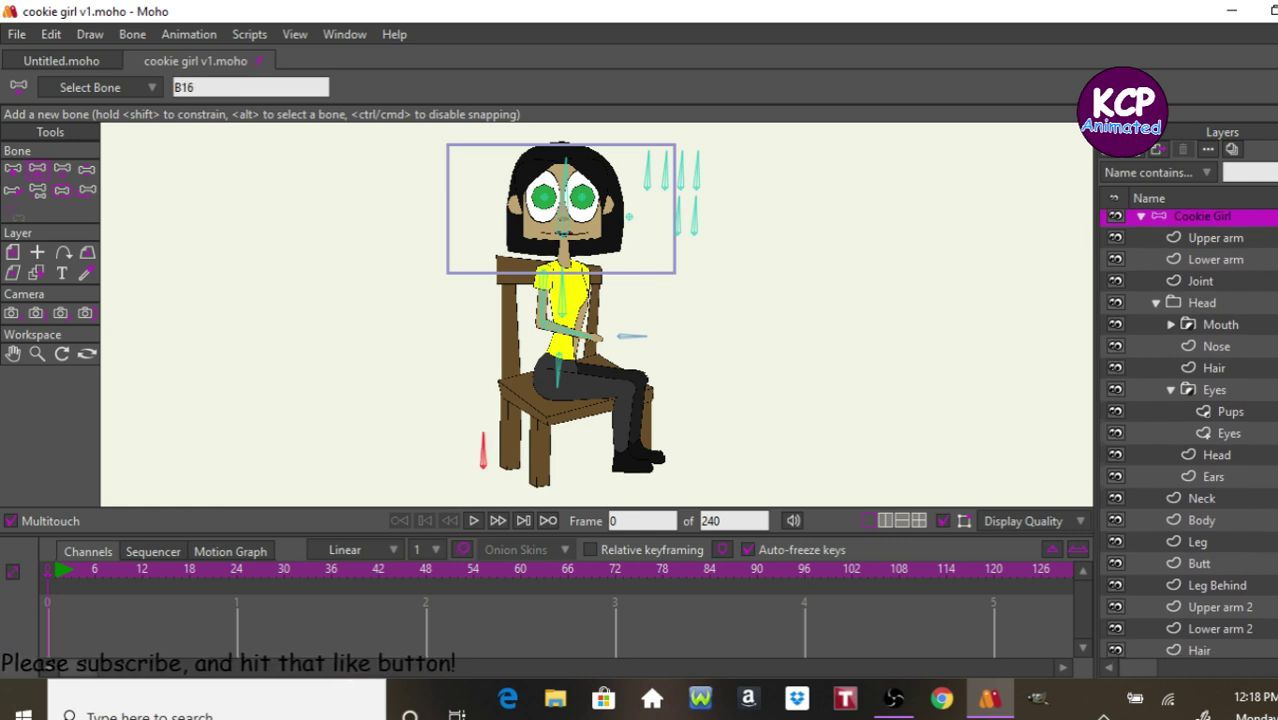
{"action": "left_click", "coordinate": [1205, 651]}
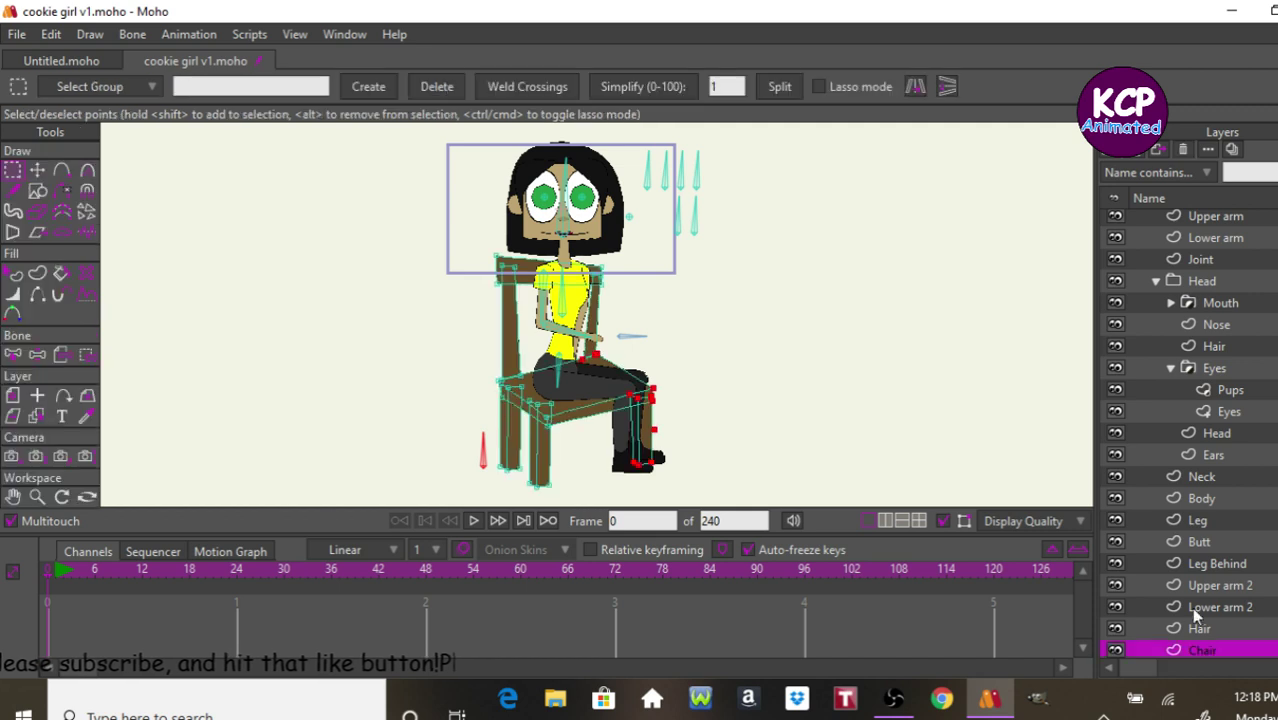
{"action": "left_click", "coordinate": [61, 356]}
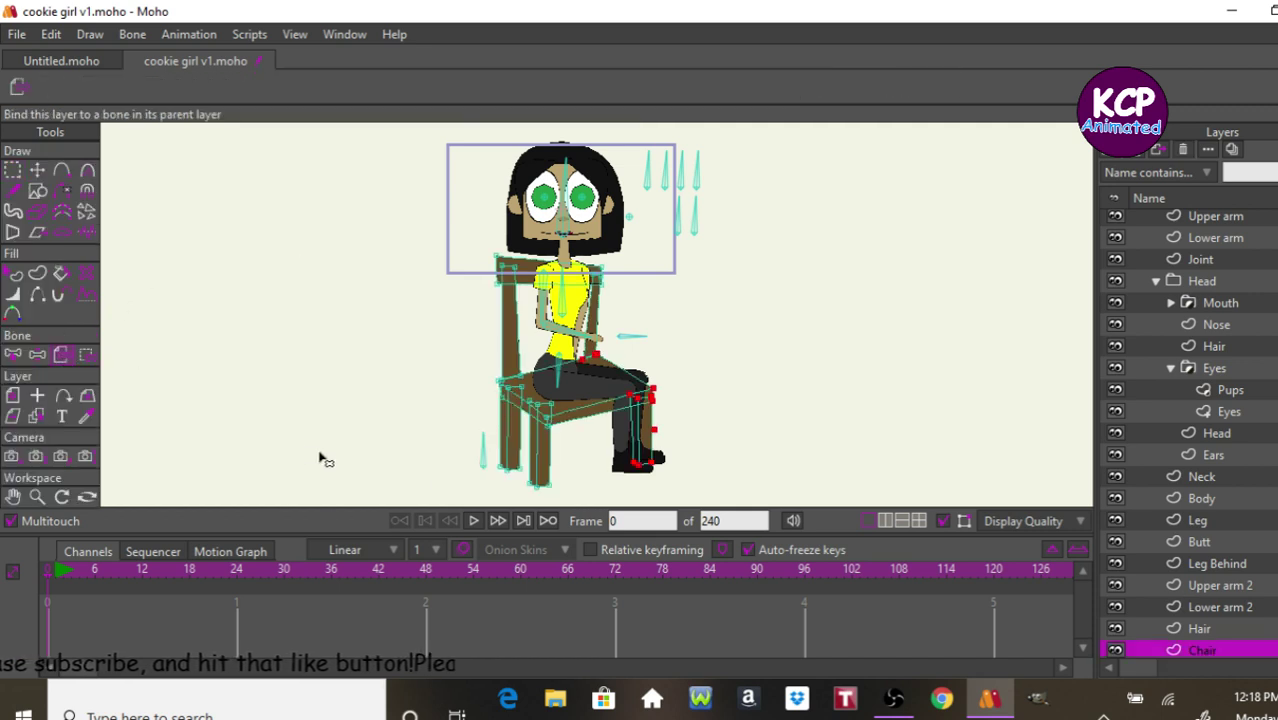
{"action": "left_click", "coordinate": [483, 450]}
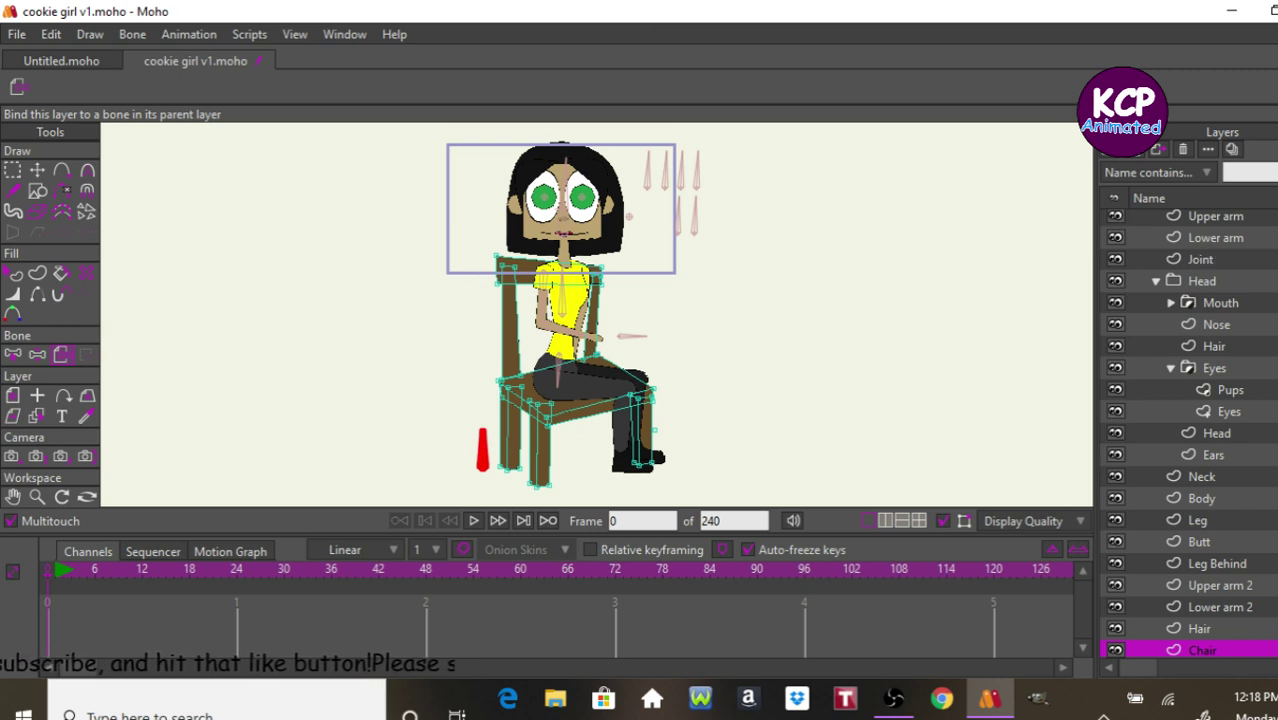
Test the Cookie Girl rig by raising the front arm outward to chin height with Manipulate Bones, and preview the pose in a render.
{"action": "scroll", "coordinate": [1188, 433], "scroll_direction": "up", "scroll_amount": 1}
{"action": "left_click", "coordinate": [1232, 242]}
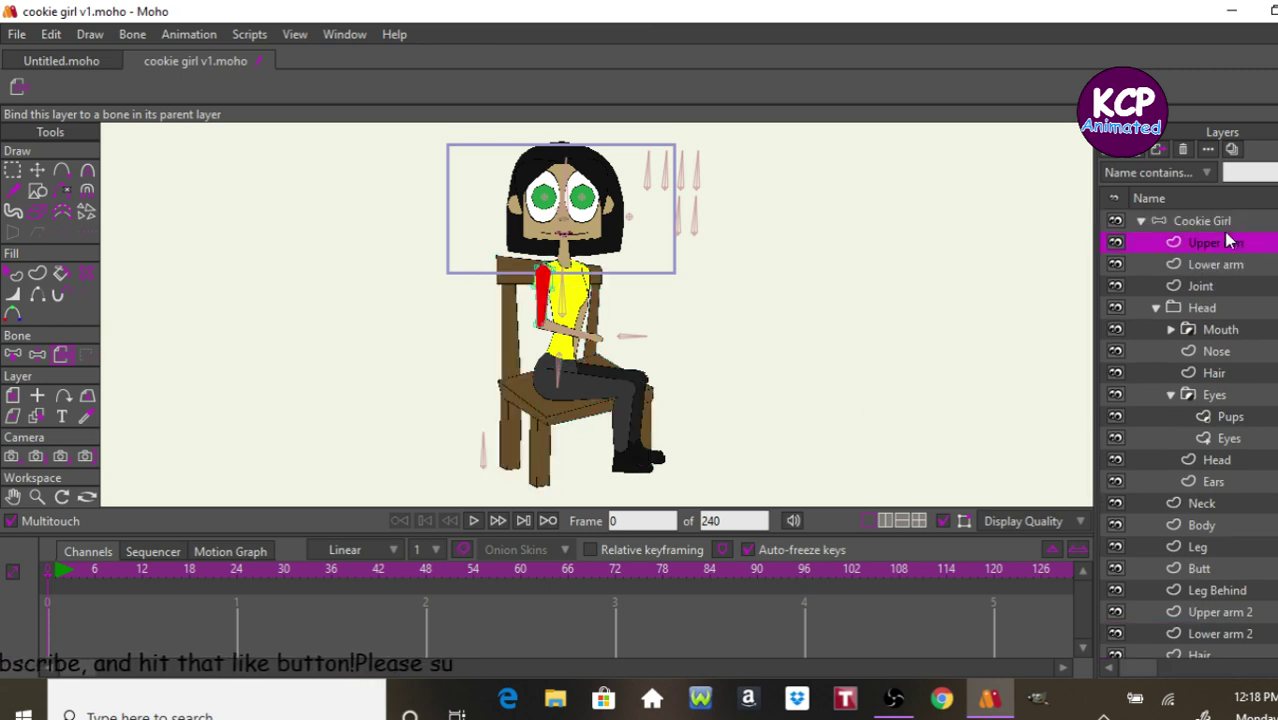
{"action": "left_click", "coordinate": [1226, 222]}
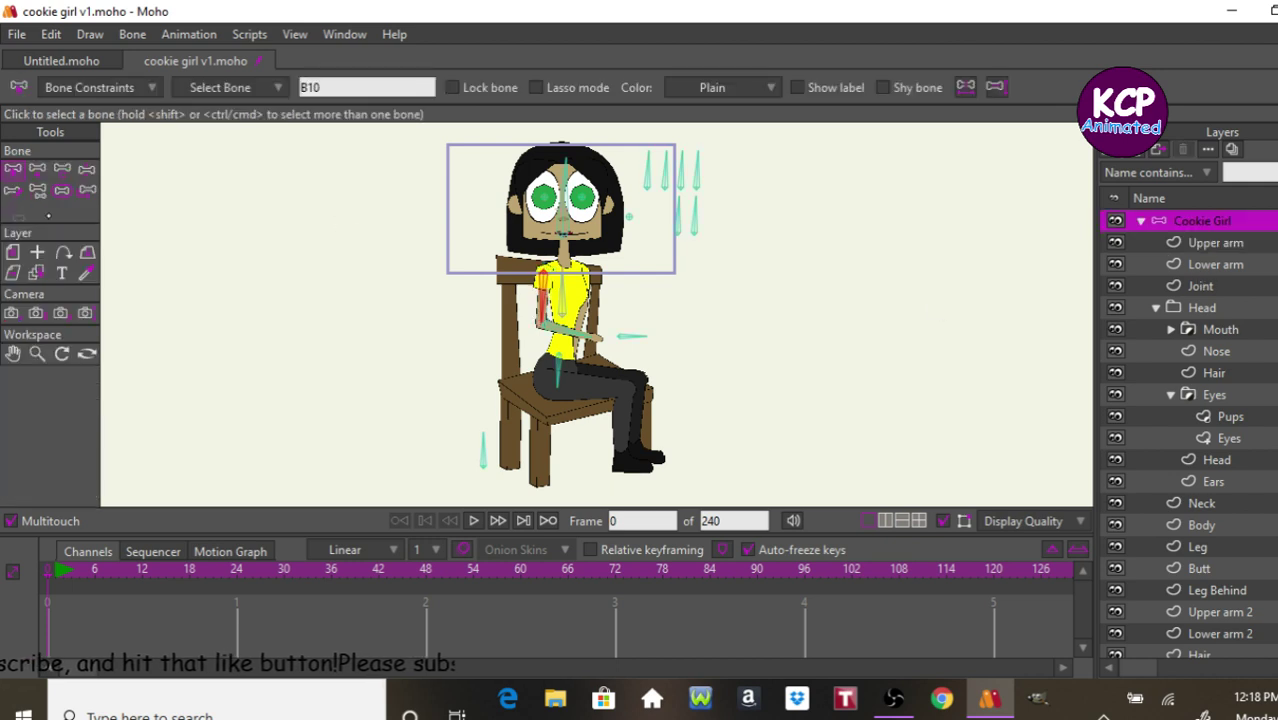
{"action": "left_click", "coordinate": [87, 168]}
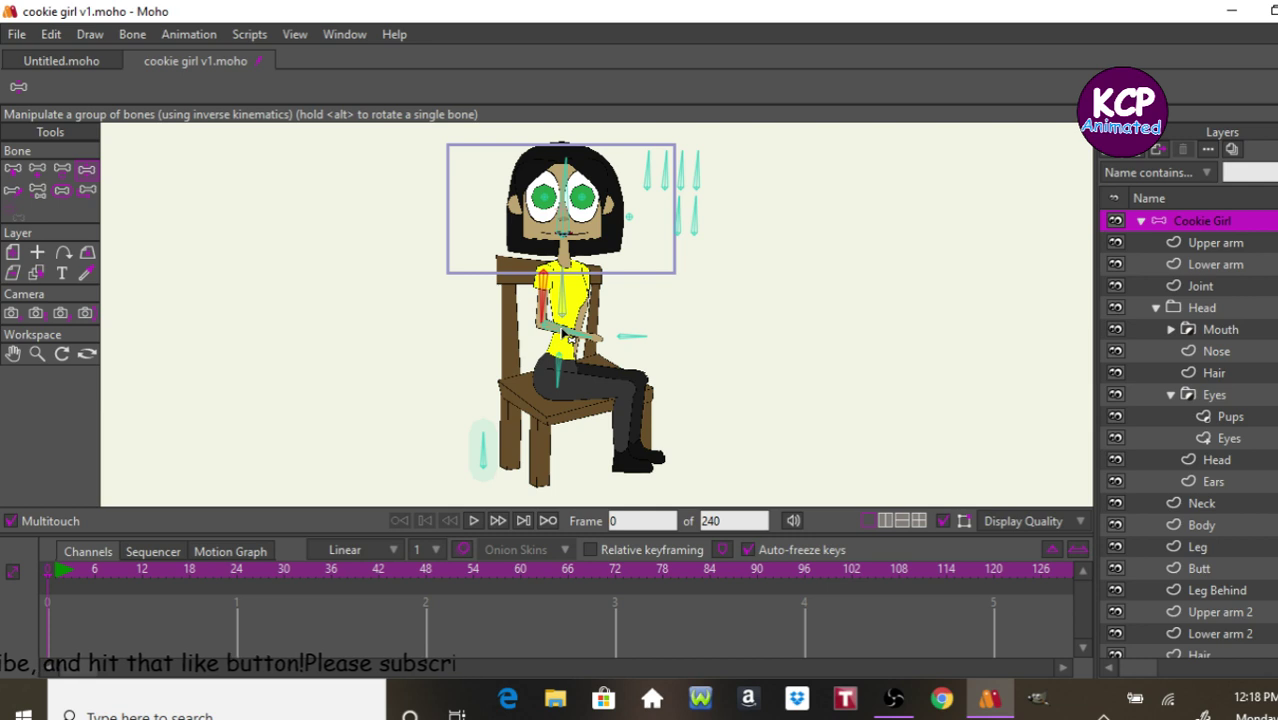
{"action": "left_click_drag", "start_coordinate": [575, 323], "coordinate": [657, 230]}
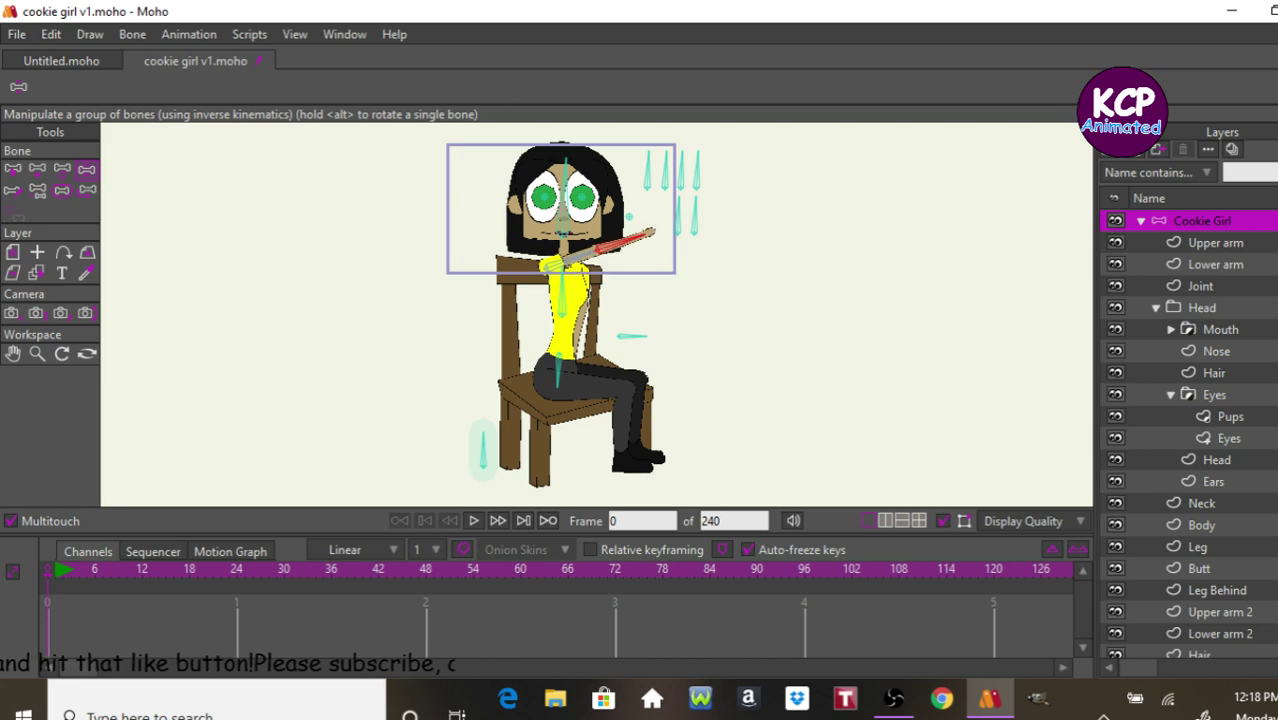
{"action": "key", "text": "ctrl+r"}
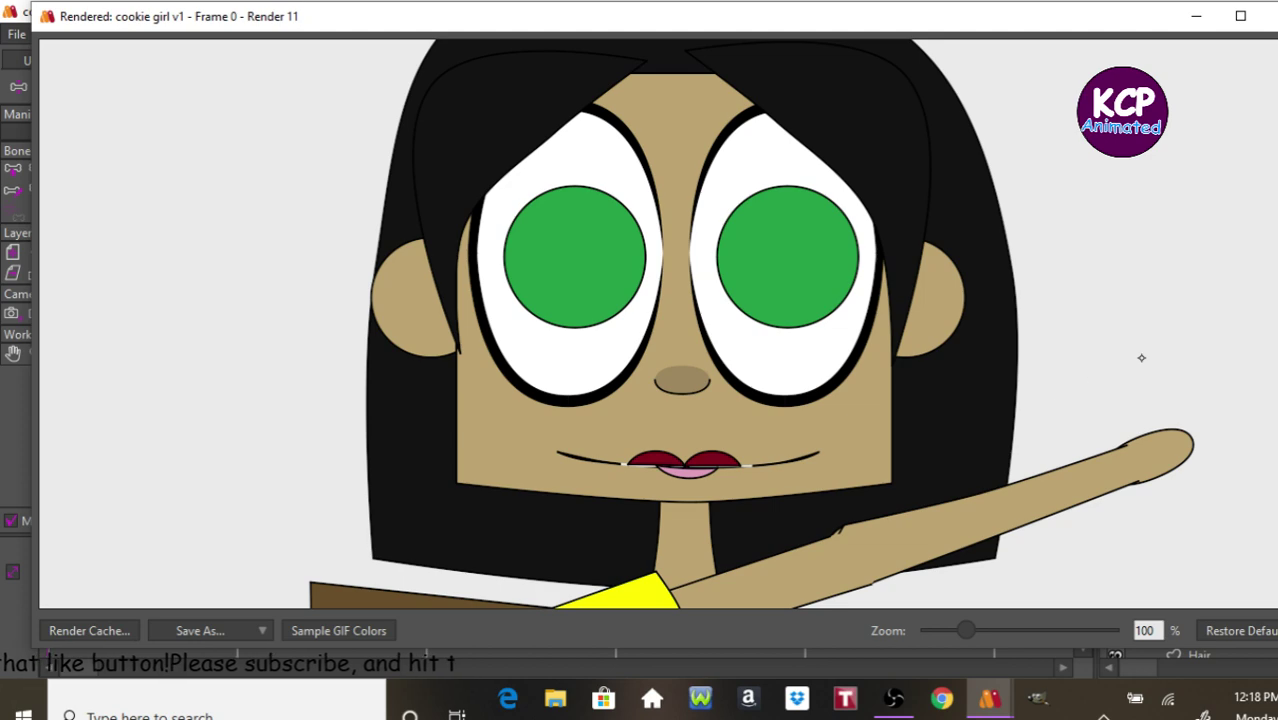
{"action": "left_click", "coordinate": [1269, 15]}
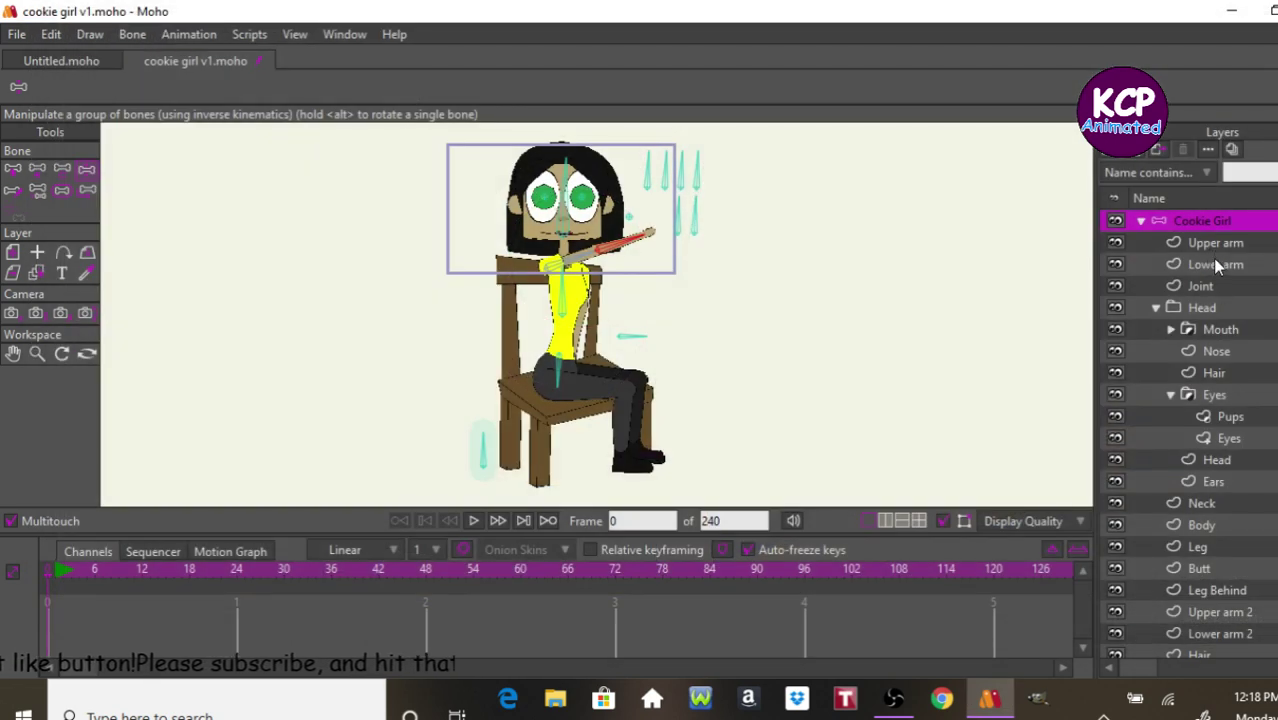
Raise the front arm with the elbow bent and the hand up beside the head, and render the frame to inspect the elbow joint.
{"action": "left_click", "coordinate": [18, 354]}
{"action": "left_click", "coordinate": [92, 92]}
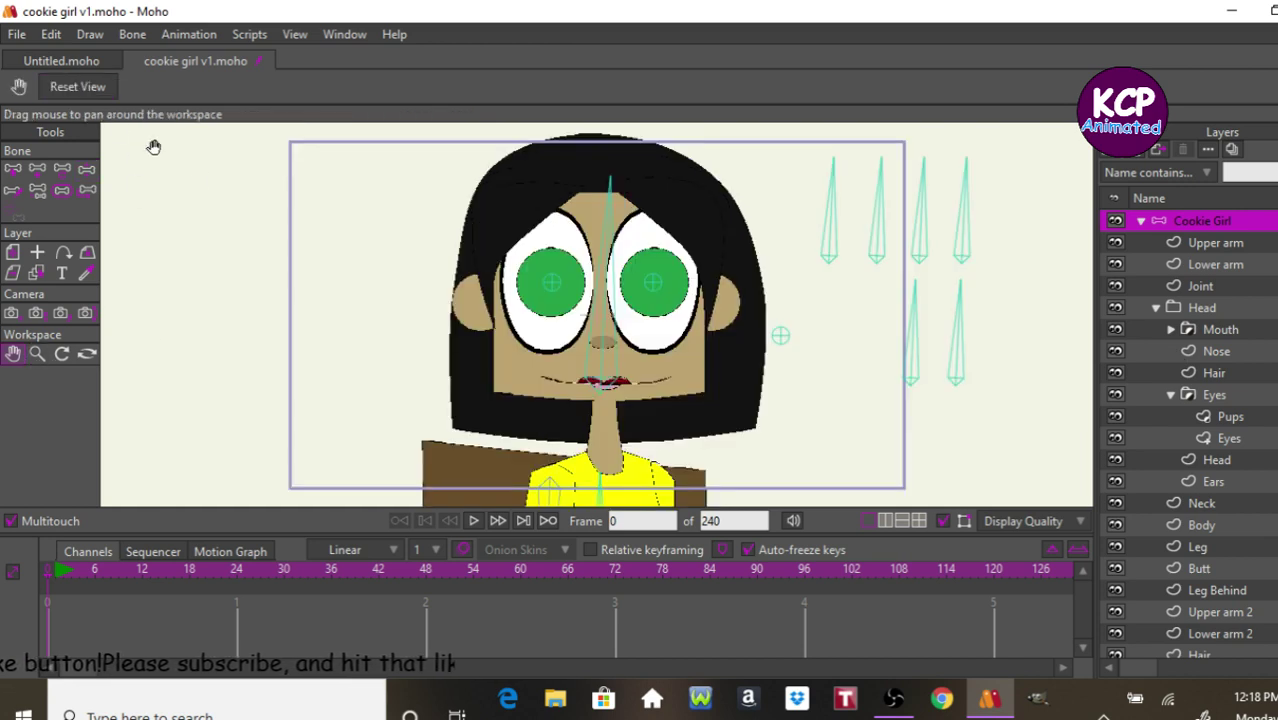
{"action": "left_click", "coordinate": [37, 354]}
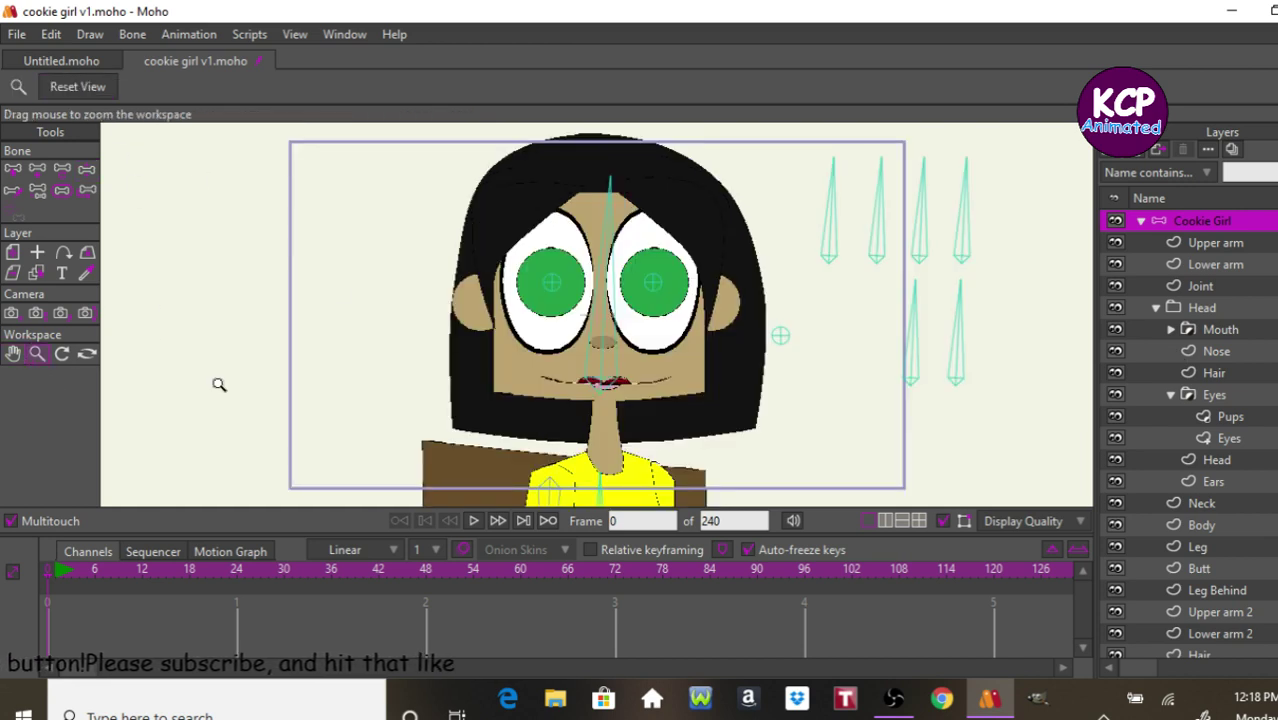
{"action": "left_click_drag", "start_coordinate": [214, 383], "coordinate": [300, 385]}
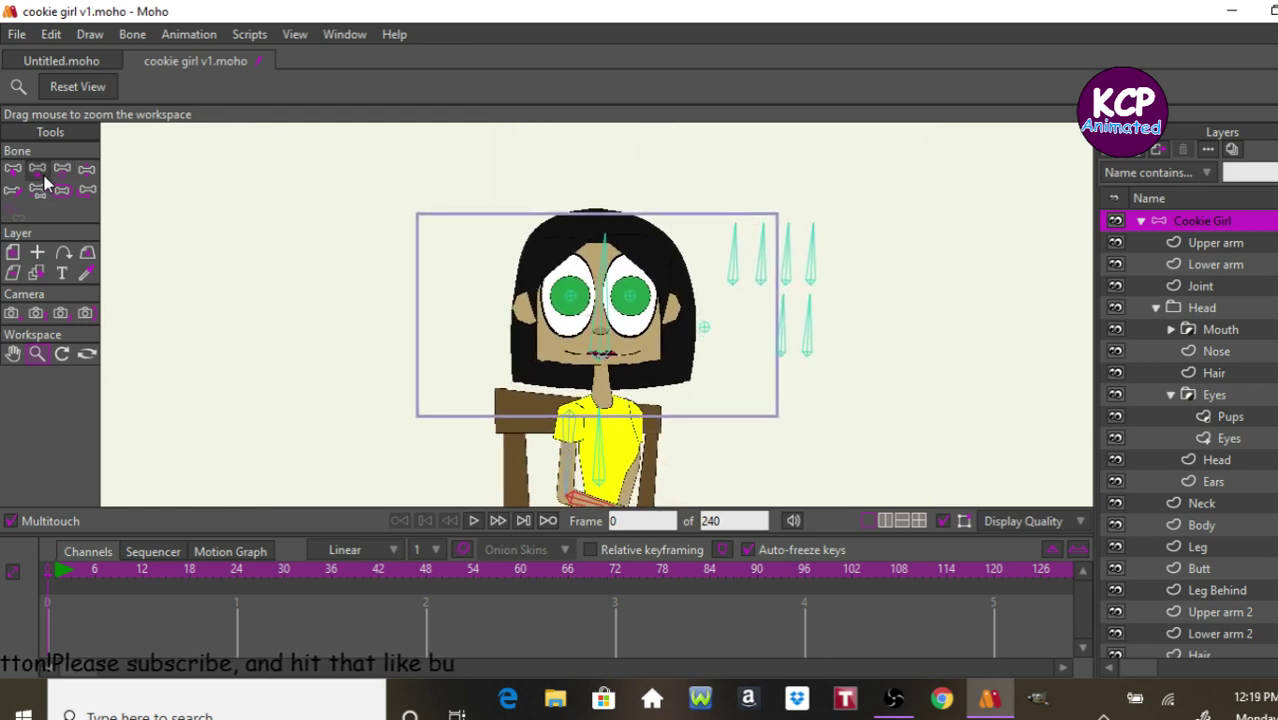
{"action": "left_click", "coordinate": [87, 170]}
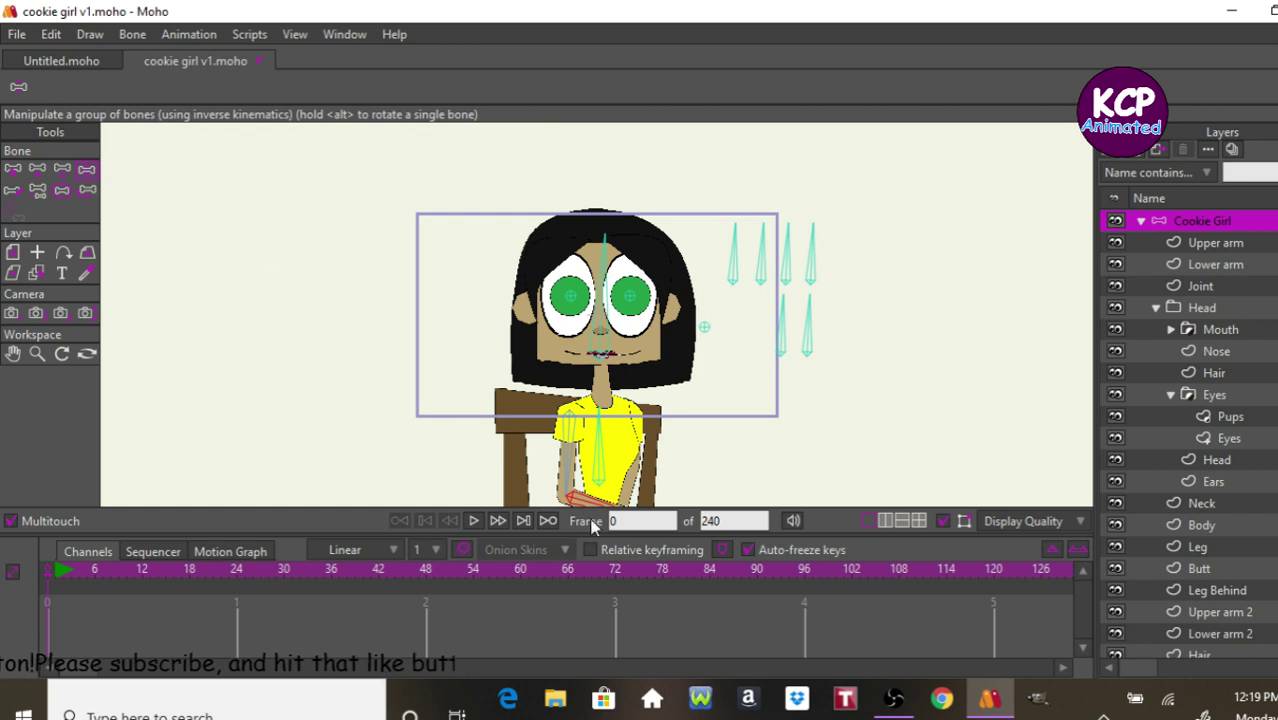
{"action": "left_click_drag", "start_coordinate": [603, 495], "coordinate": [686, 320]}
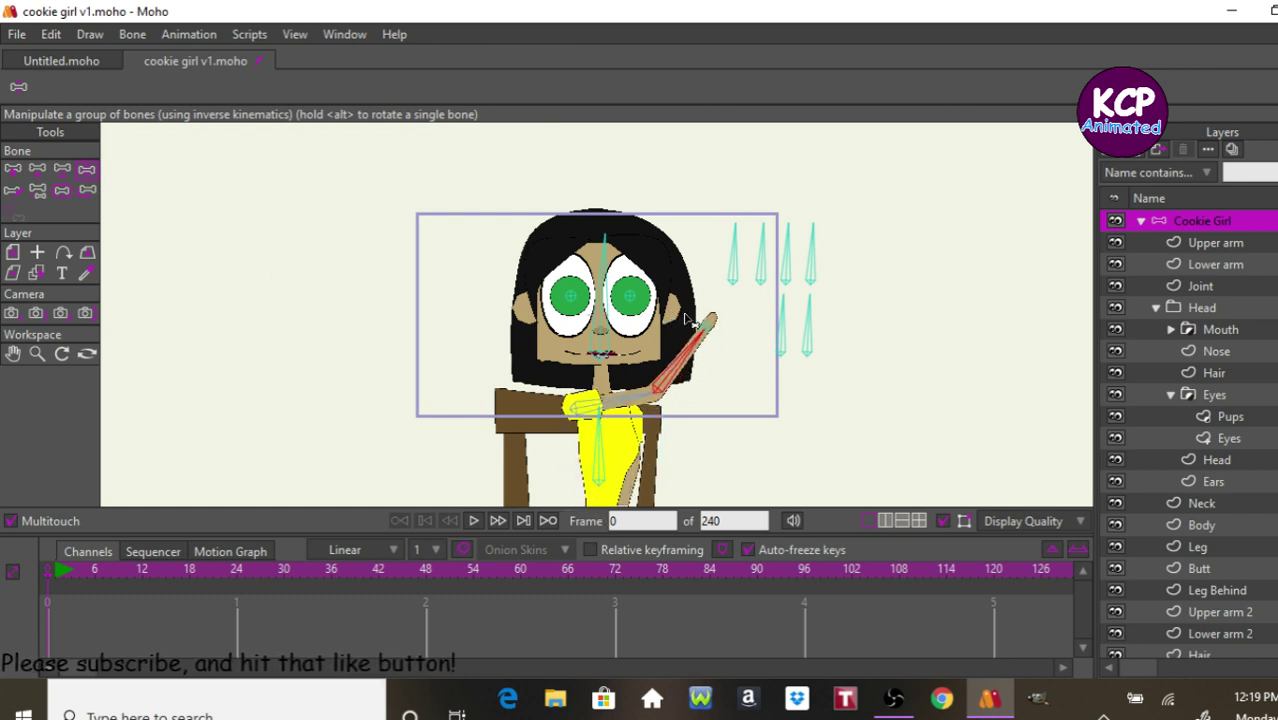
{"action": "key", "text": "ctrl+r"}
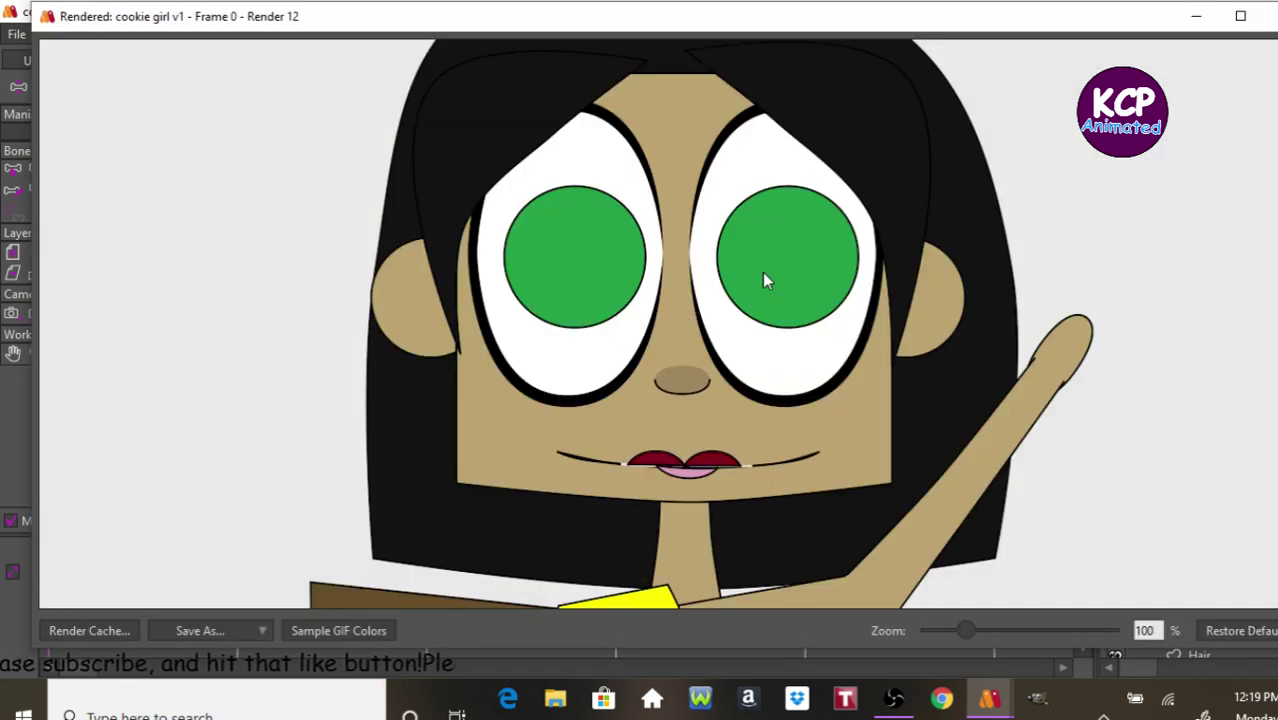
{"action": "left_click_drag", "start_coordinate": [787, 408], "coordinate": [785, 354]}
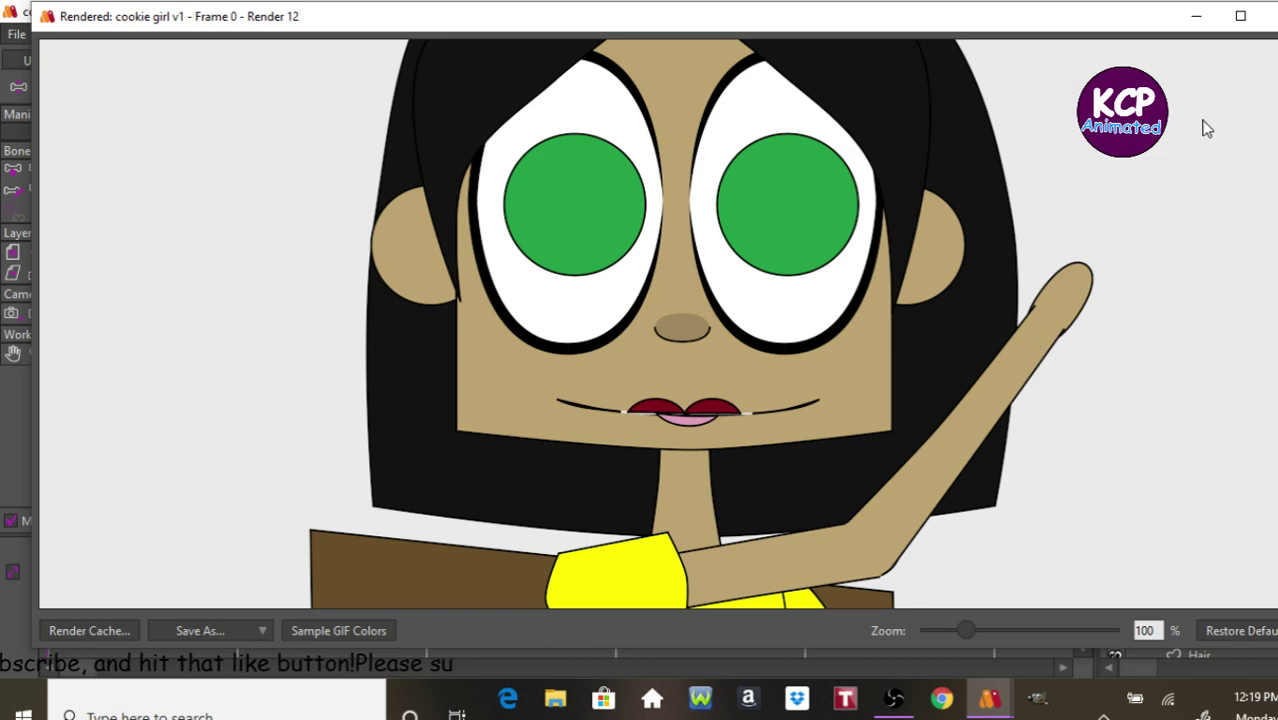
Swing the front arm across to the chair-back side with the forearm hanging down, and render the frame to inspect the elbow.
{"action": "left_click", "coordinate": [1268, 16]}
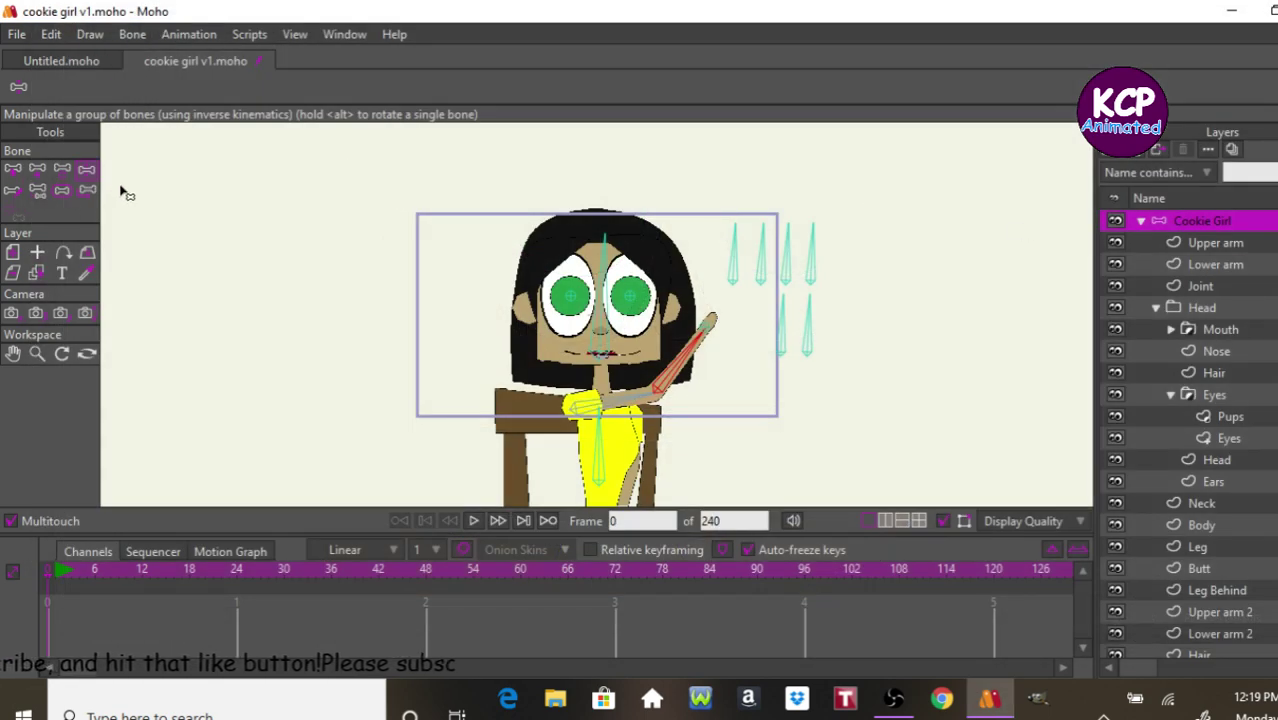
{"action": "left_click_drag", "start_coordinate": [665, 385], "coordinate": [438, 431]}
{"action": "key", "text": "ctrl+r"}
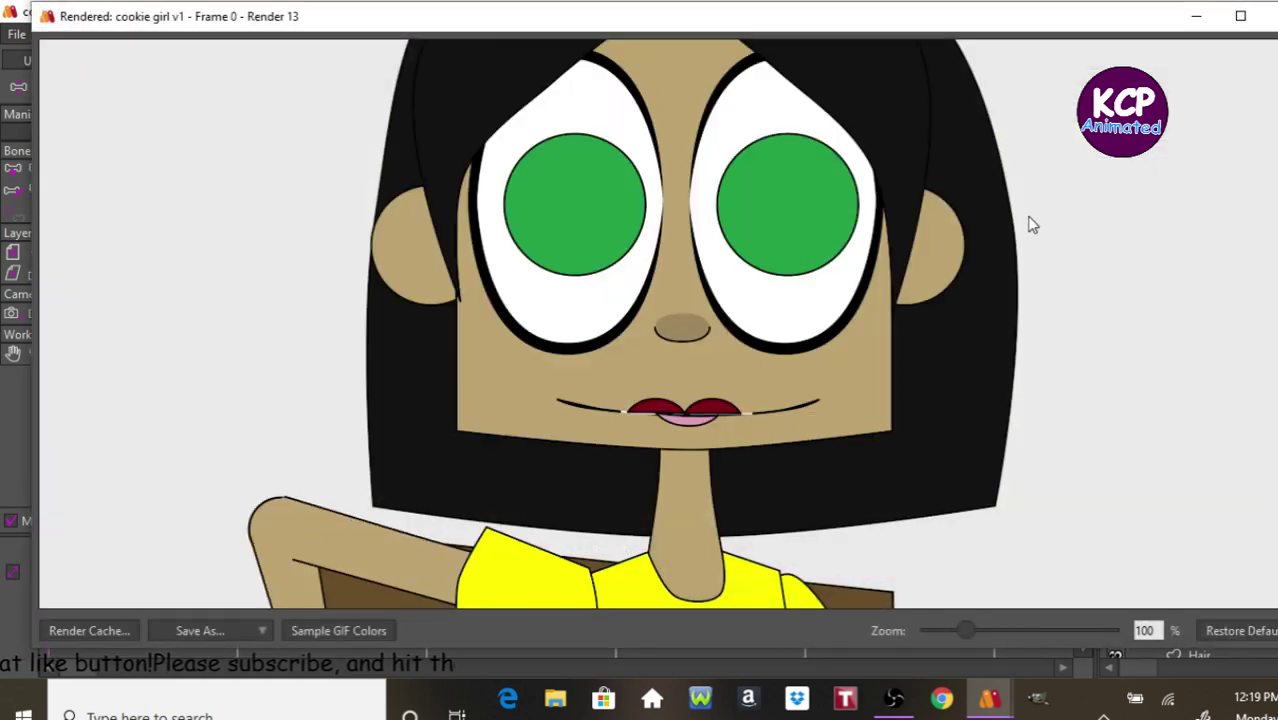
{"action": "left_click", "coordinate": [1269, 15]}
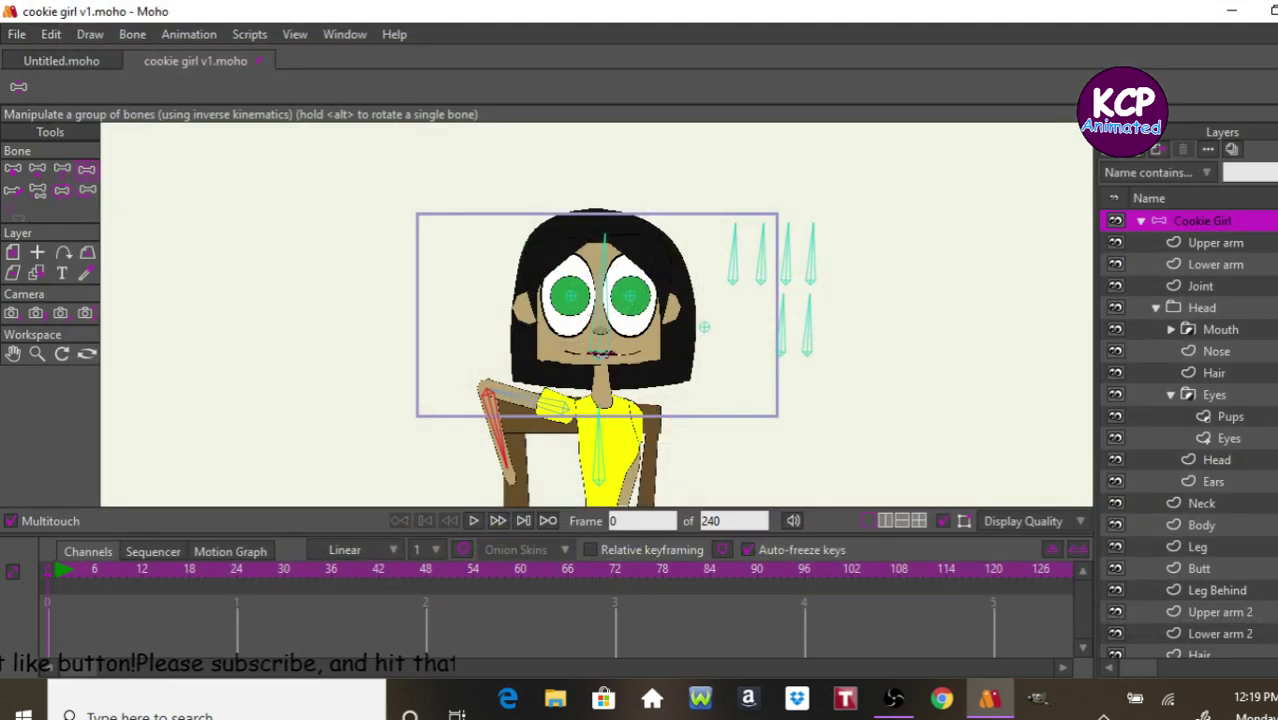
Hide the Lower arm layer and zoom in on the Joint circle at the elbow with the arm in its rest pose.
{"action": "left_click", "coordinate": [1198, 245]}
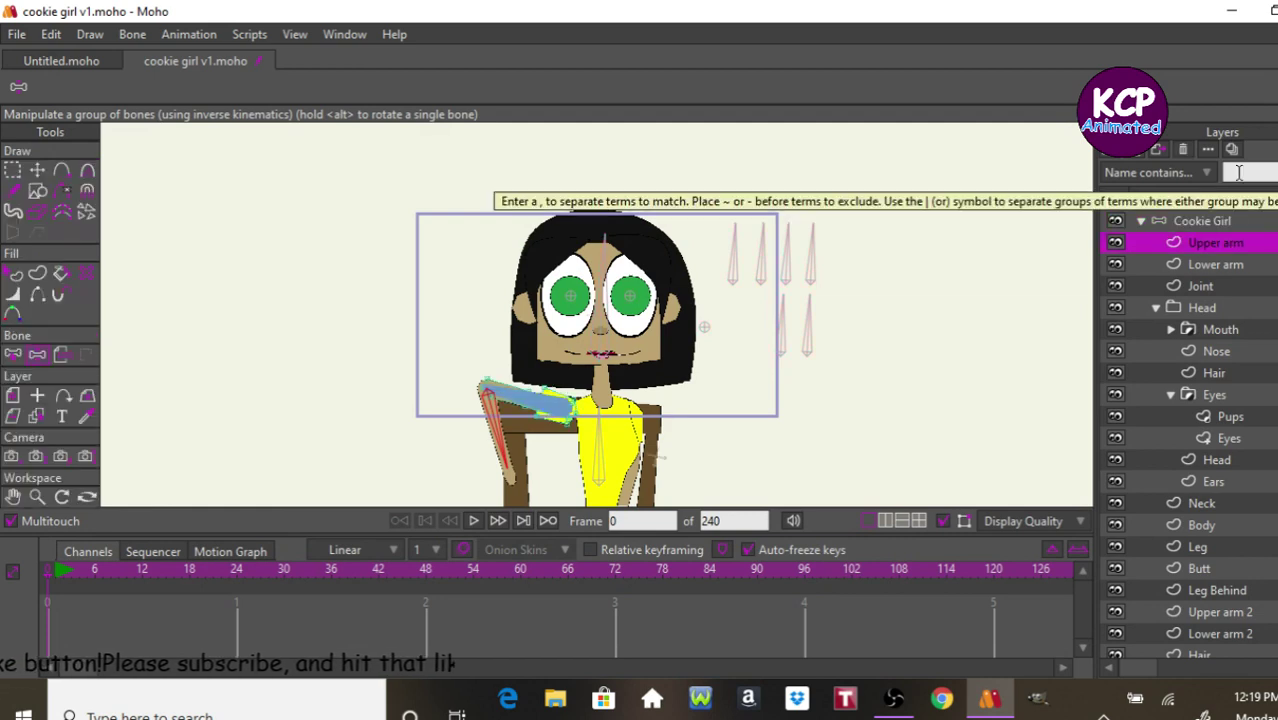
{"action": "key", "text": "ctrl+equal"}
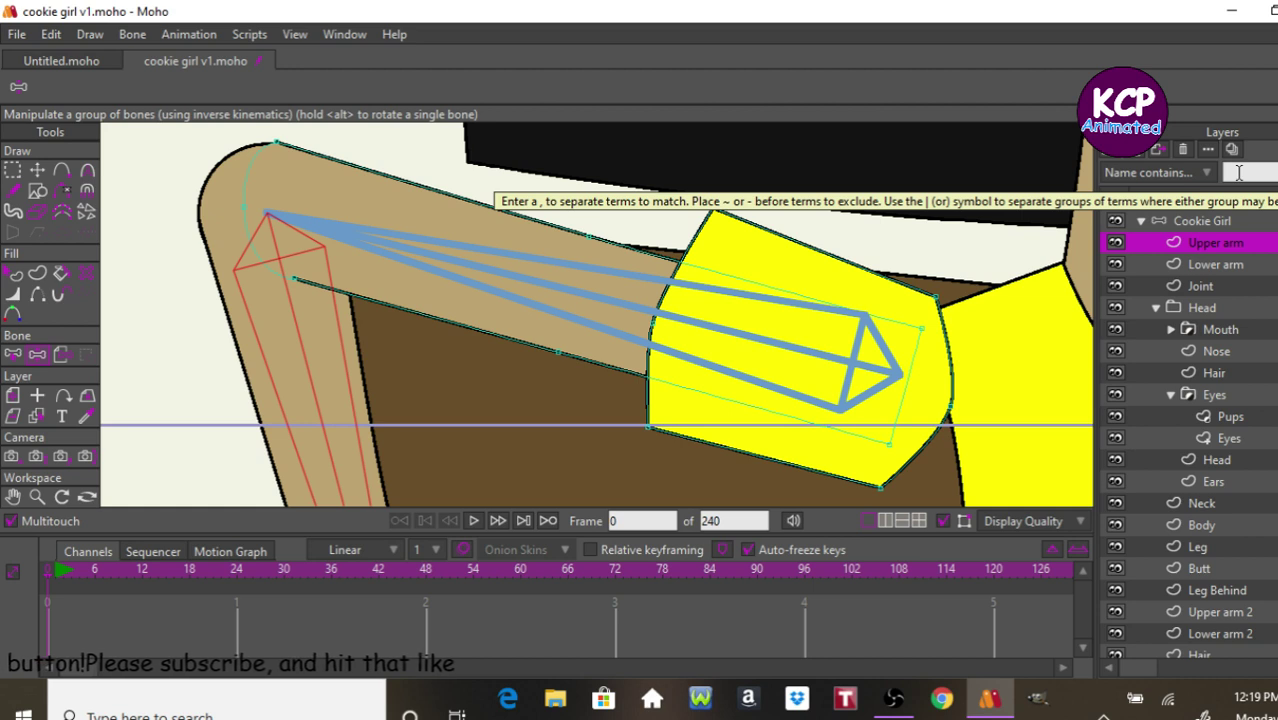
{"action": "left_click", "coordinate": [1116, 265]}
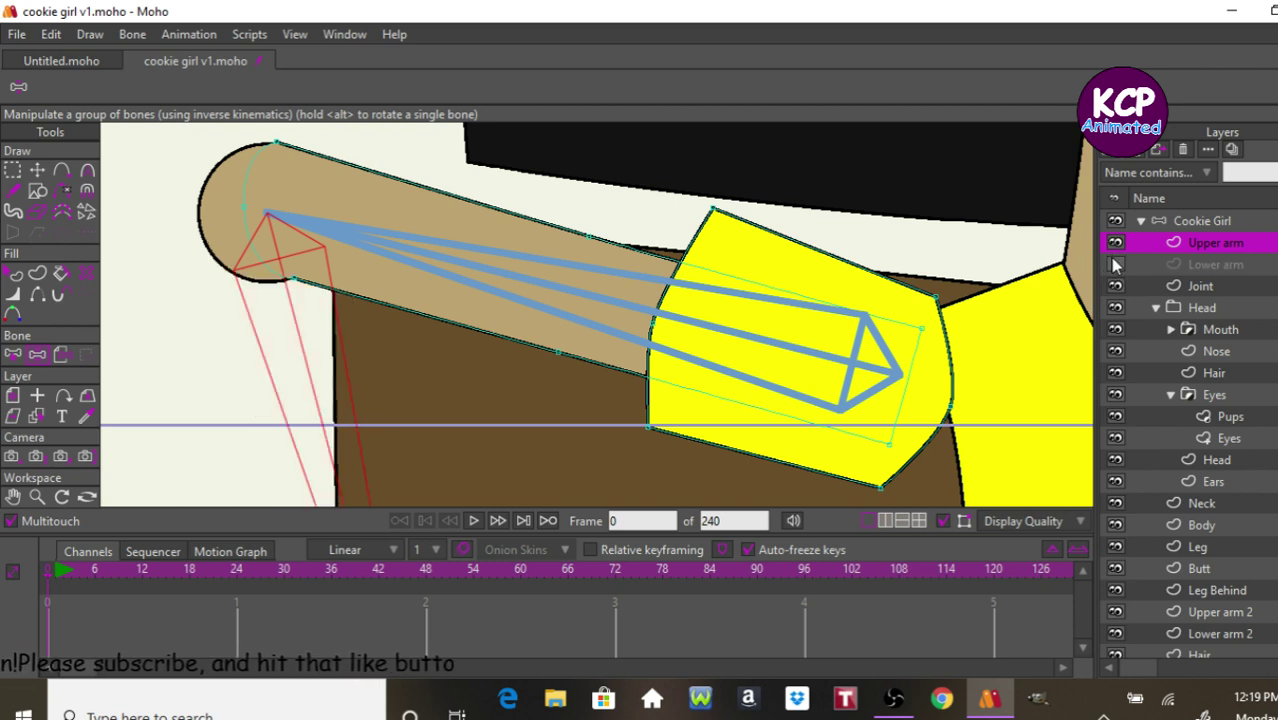
{"action": "left_click", "coordinate": [37, 171]}
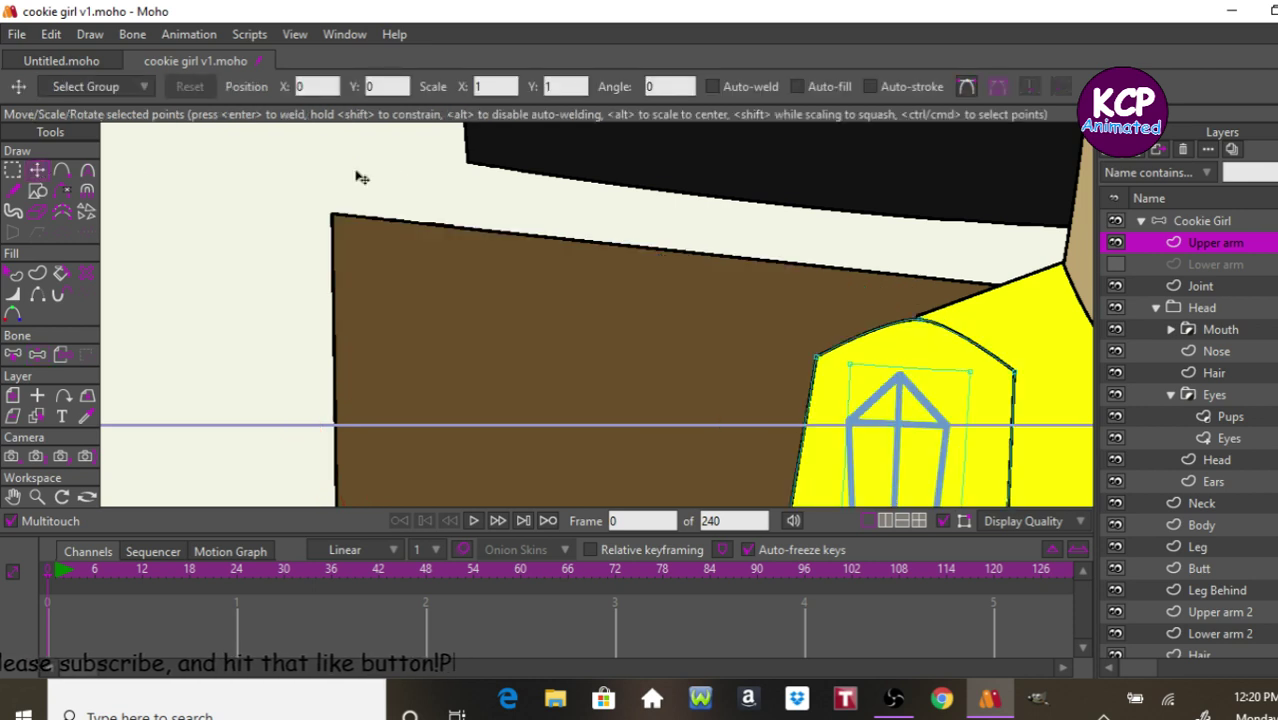
{"action": "scroll", "coordinate": [357, 177], "scroll_direction": "down", "scroll_amount": 3}
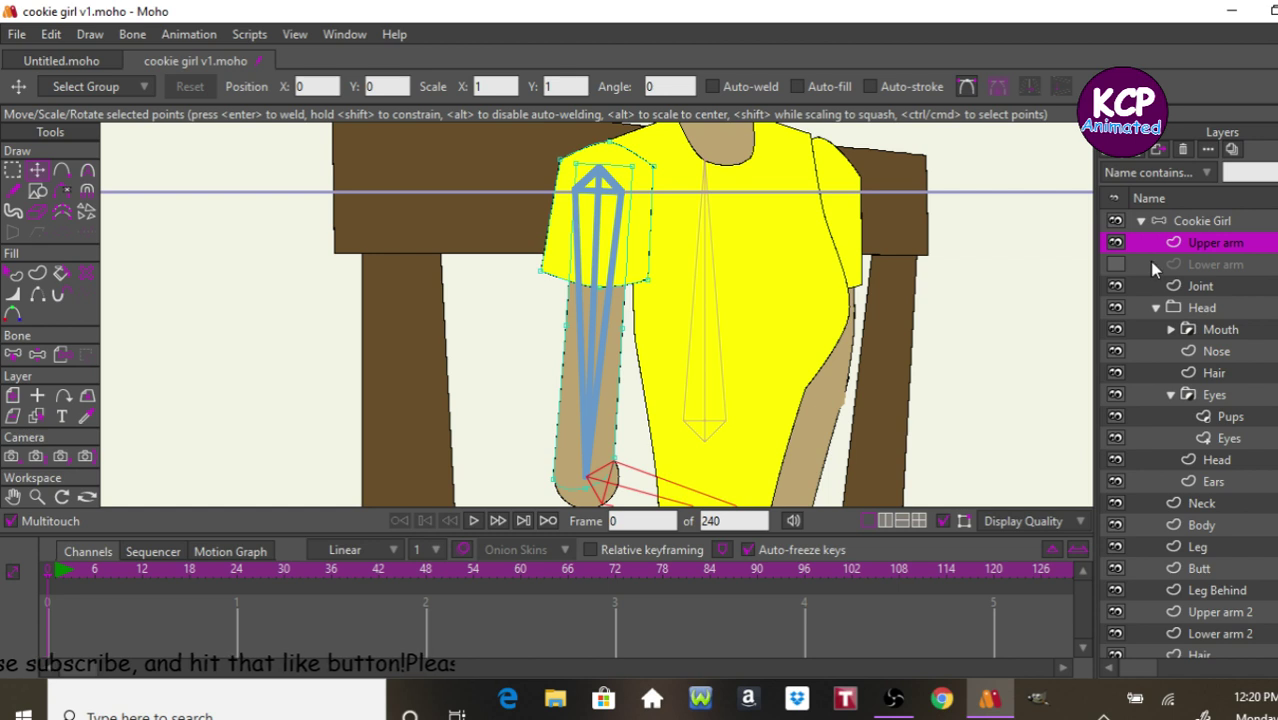
{"action": "left_click", "coordinate": [1186, 286]}
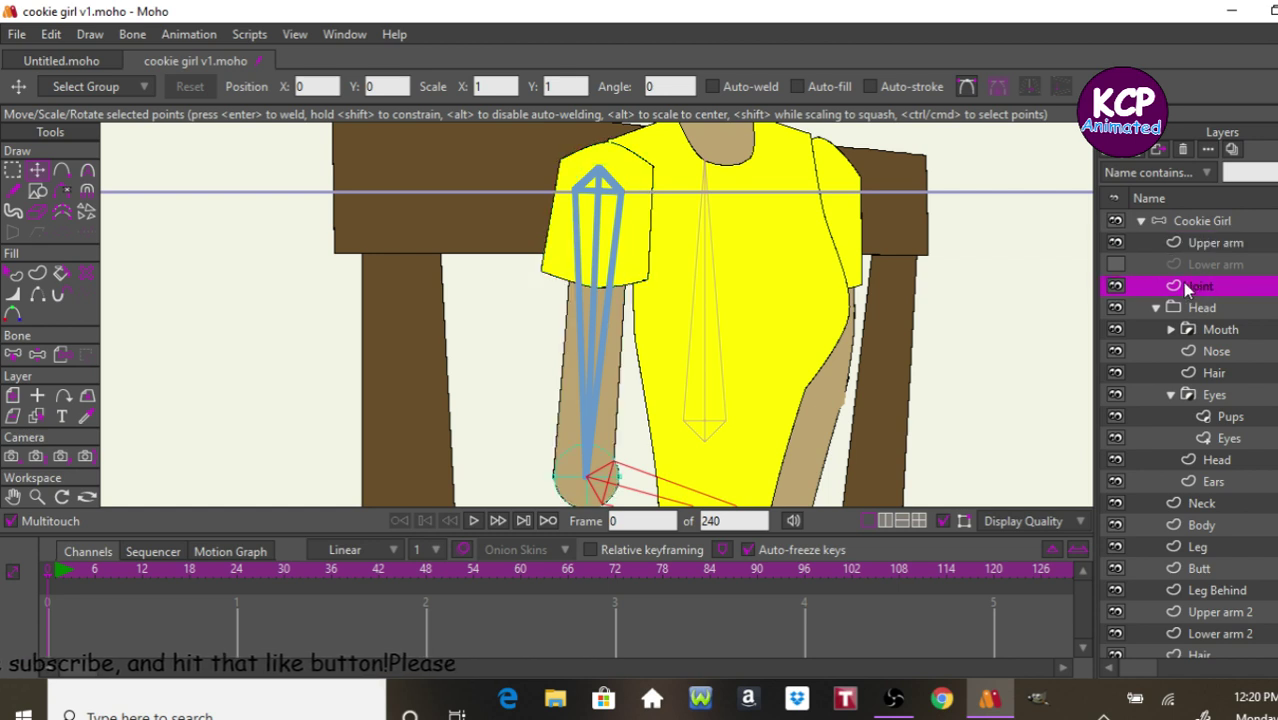
{"action": "key", "text": "ctrl+alt+f"}
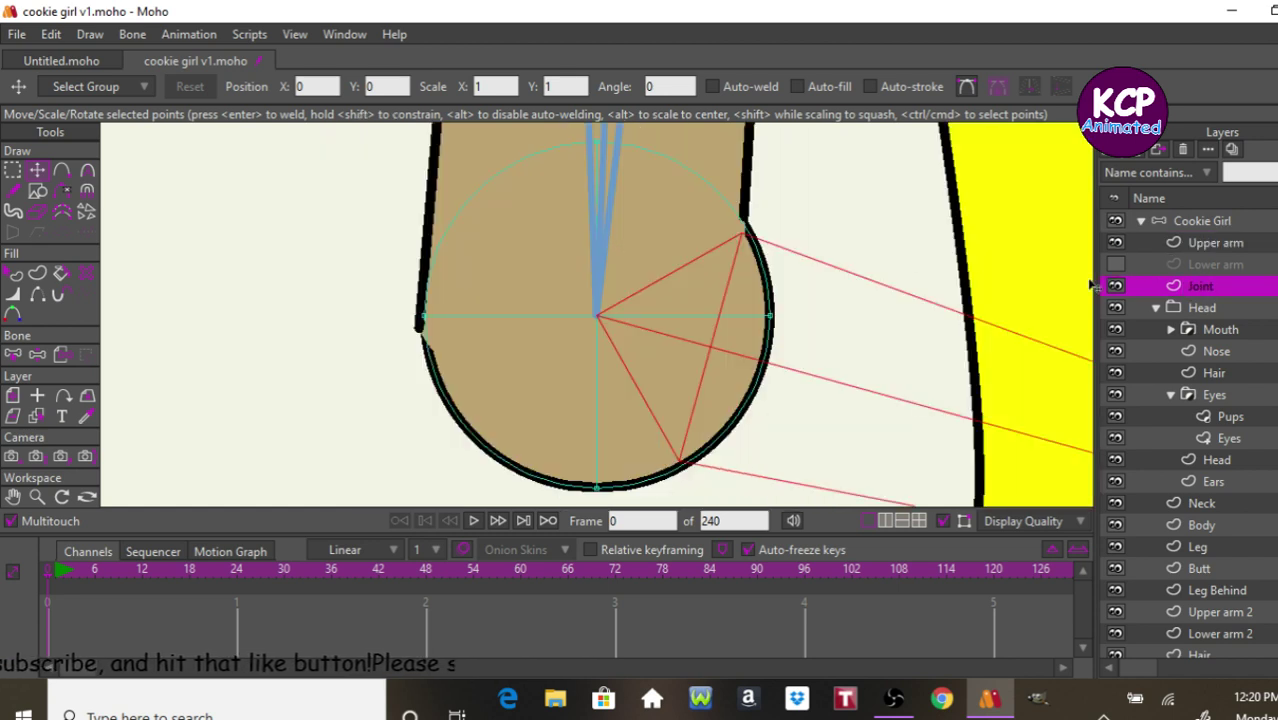
Move the Upper arm's two lower corner points onto the sides of the joint circle, and lower the middle point of its end curve.
{"action": "left_click", "coordinate": [1190, 244]}
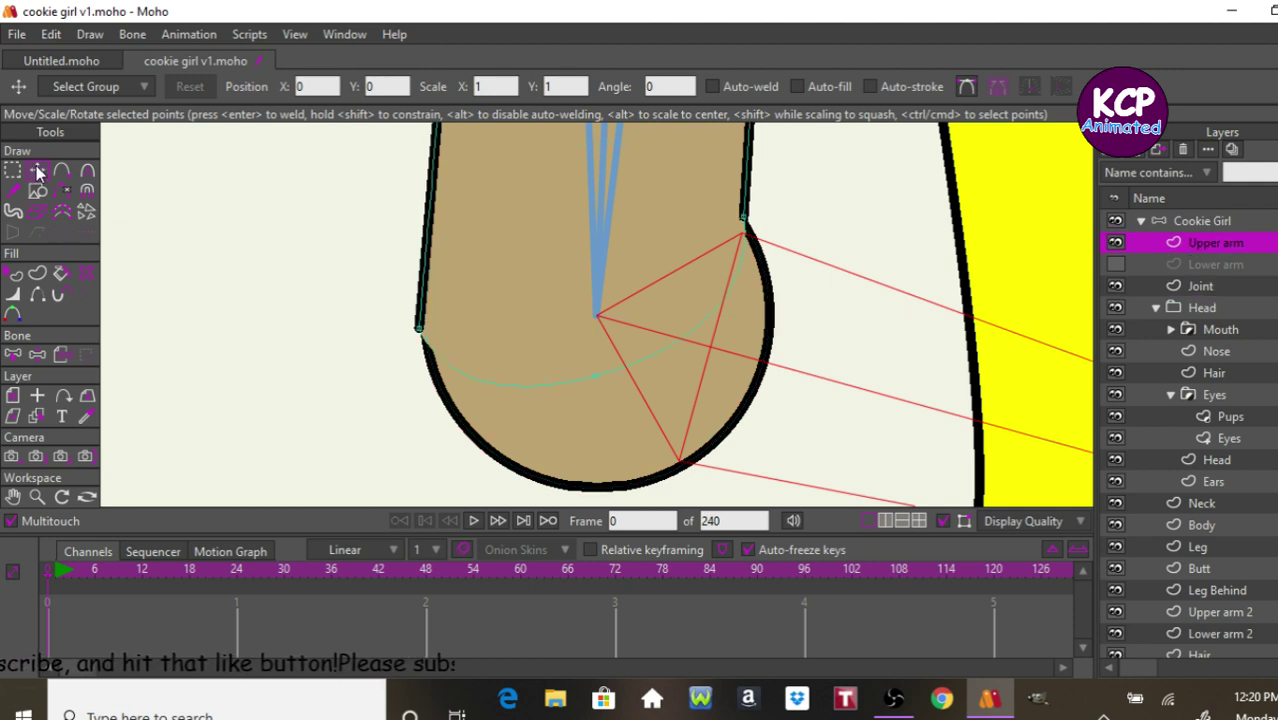
{"action": "left_click_drag", "start_coordinate": [746, 219], "coordinate": [777, 306]}
{"action": "left_click", "coordinate": [421, 330]}
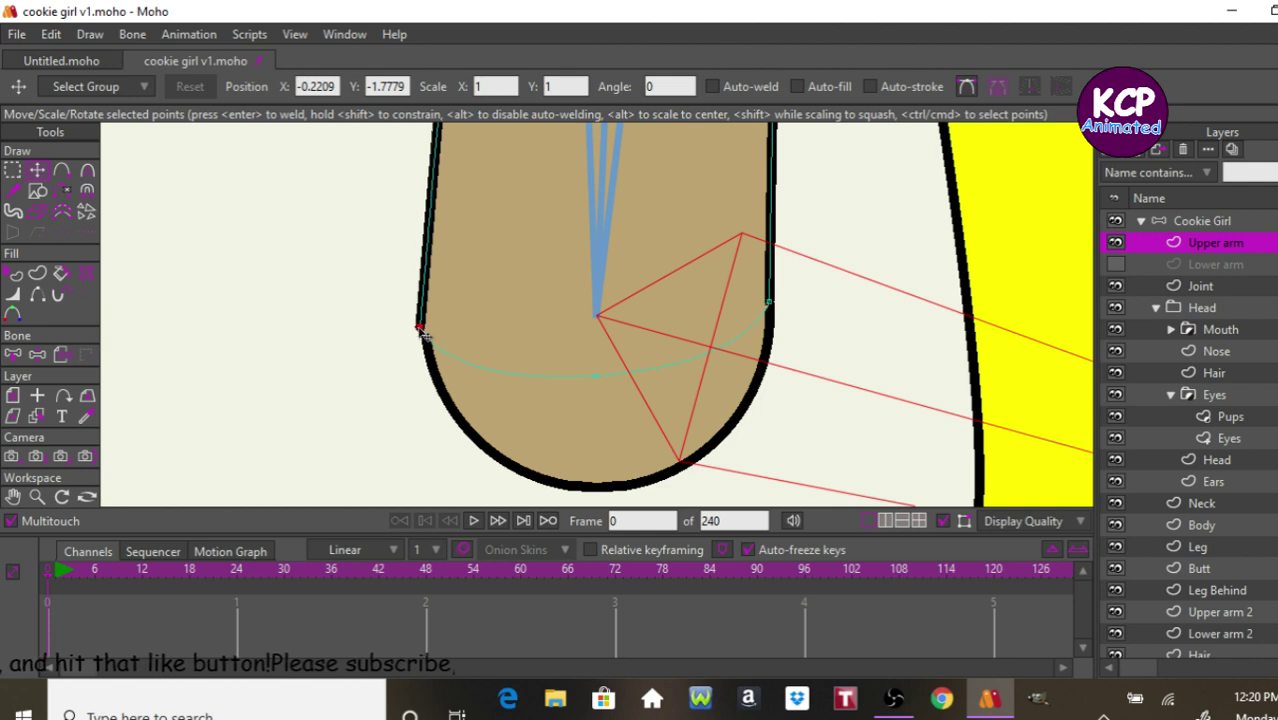
{"action": "left_click_drag", "start_coordinate": [425, 335], "coordinate": [421, 318]}
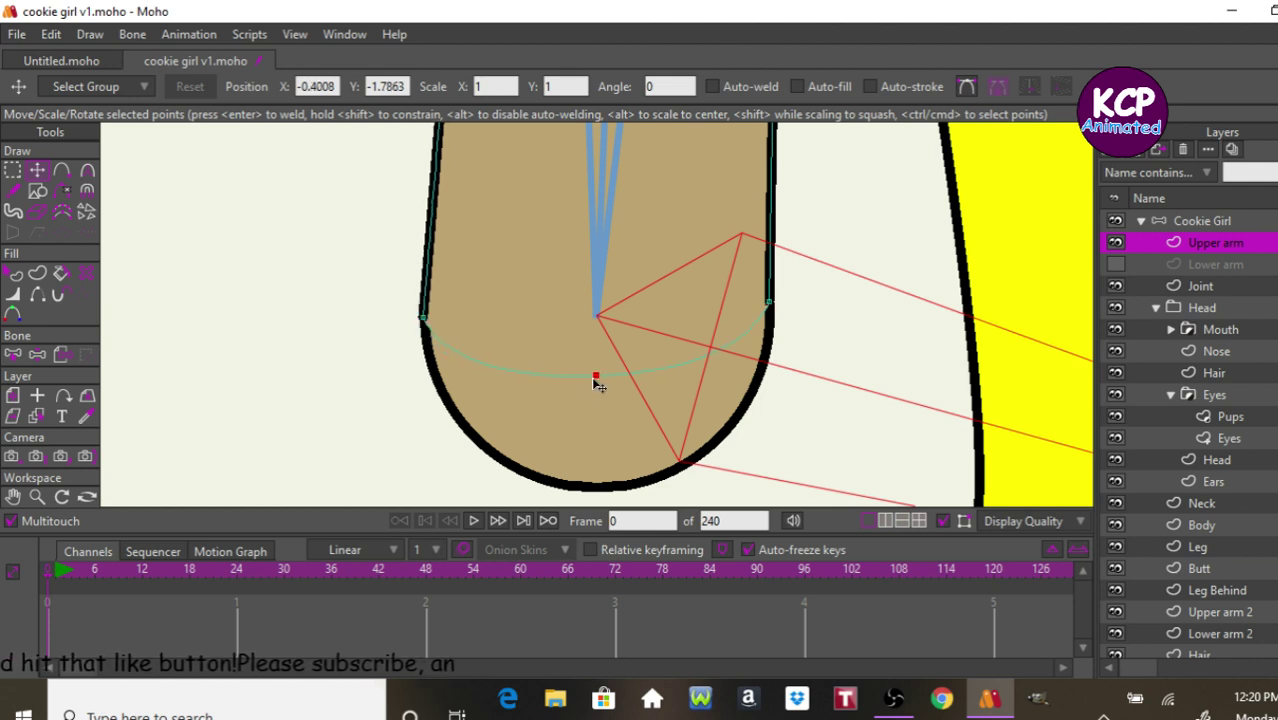
{"action": "mouse_move", "coordinate": [597, 385]}
{"action": "left_mouse_down"}
{"action": "mouse_move", "coordinate": [597, 425]}
{"action": "mouse_move", "coordinate": [588, 384]}
{"action": "left_mouse_up"}
{"action": "left_click_drag", "start_coordinate": [590, 385], "coordinate": [597, 421]}
{"action": "left_click_drag", "start_coordinate": [422, 320], "coordinate": [425, 313]}
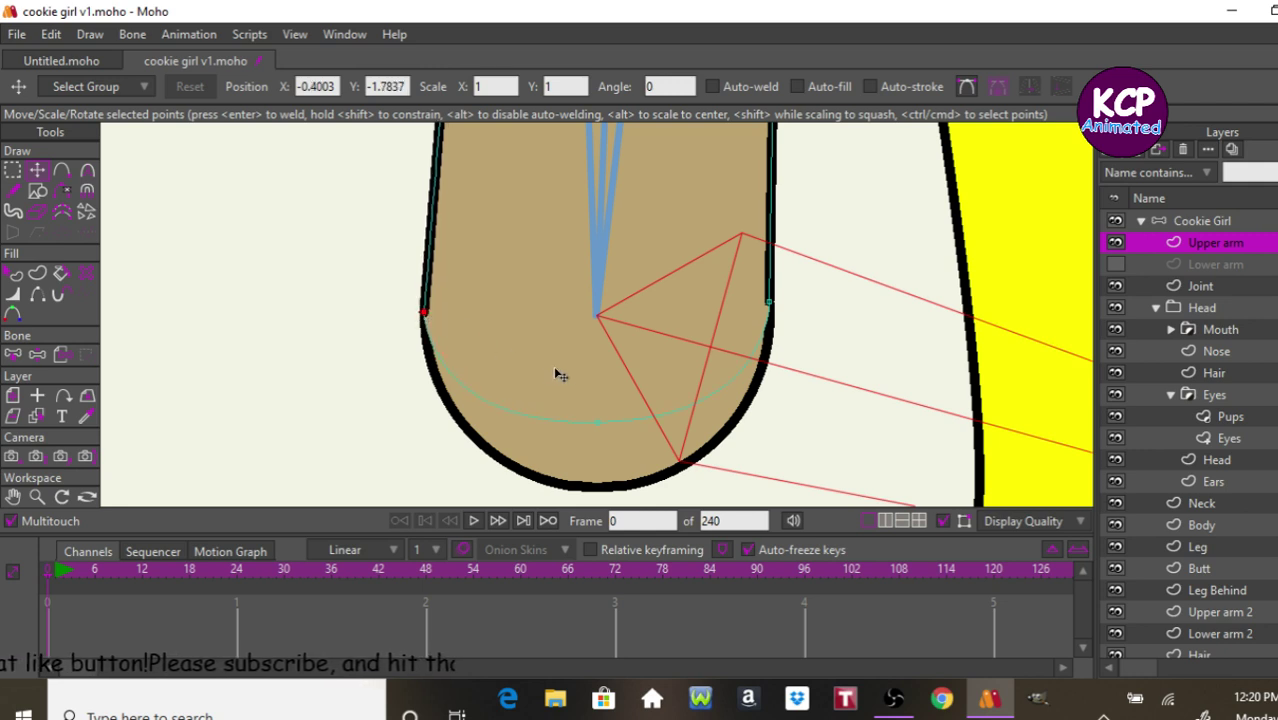
Show the joint circle's vertical and horizontal centre lines with Hide Edge, and move the Joint layer above Upper arm.
{"action": "left_click", "coordinate": [1204, 289]}
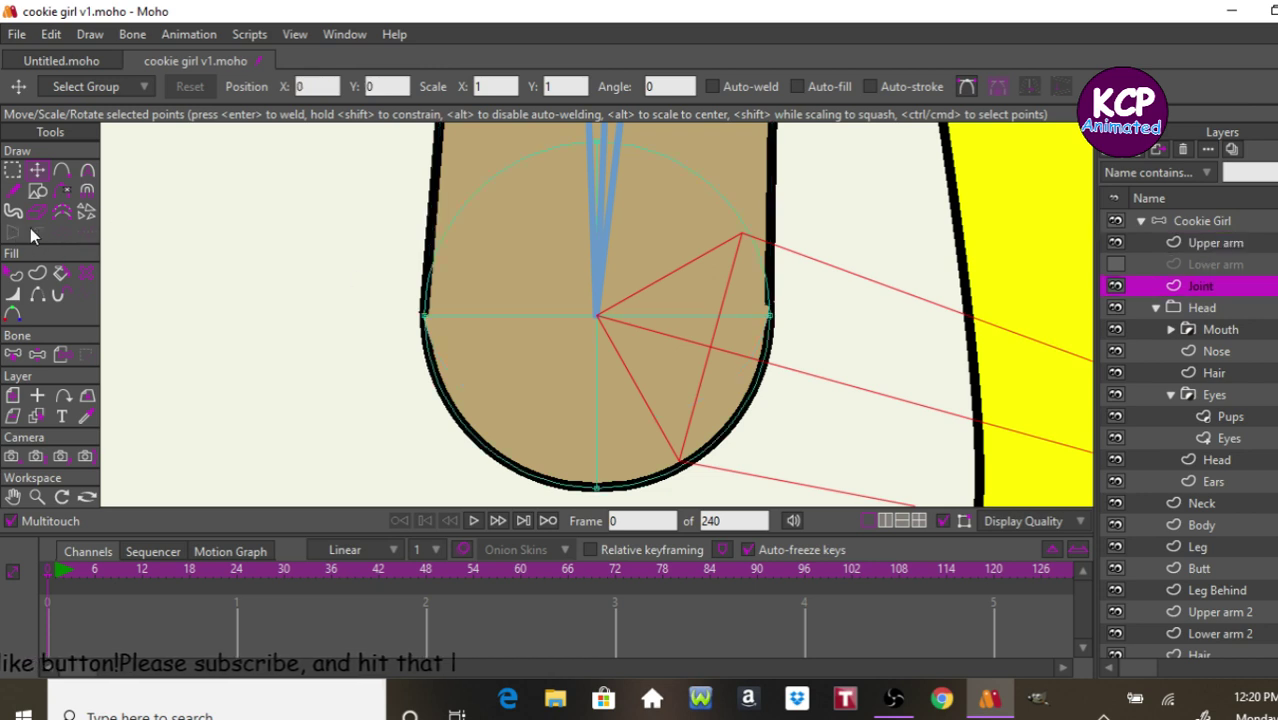
{"action": "left_click", "coordinate": [37, 294]}
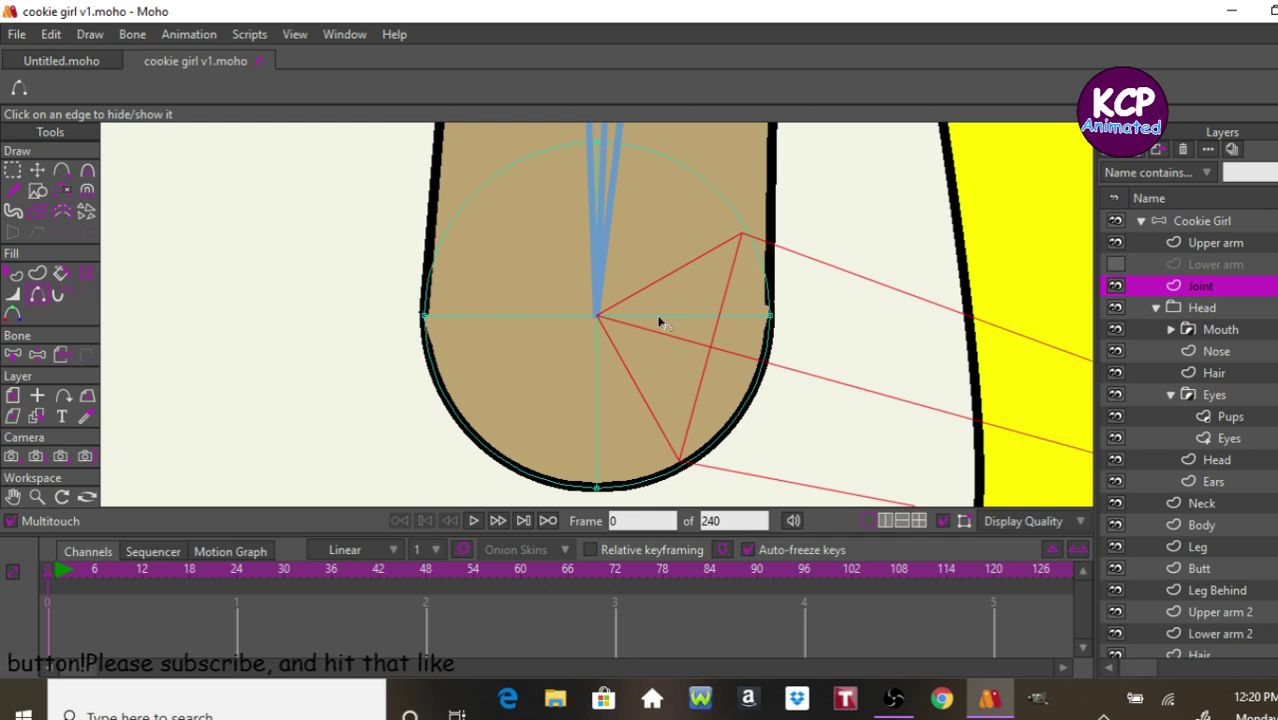
{"action": "left_click", "coordinate": [596, 410]}
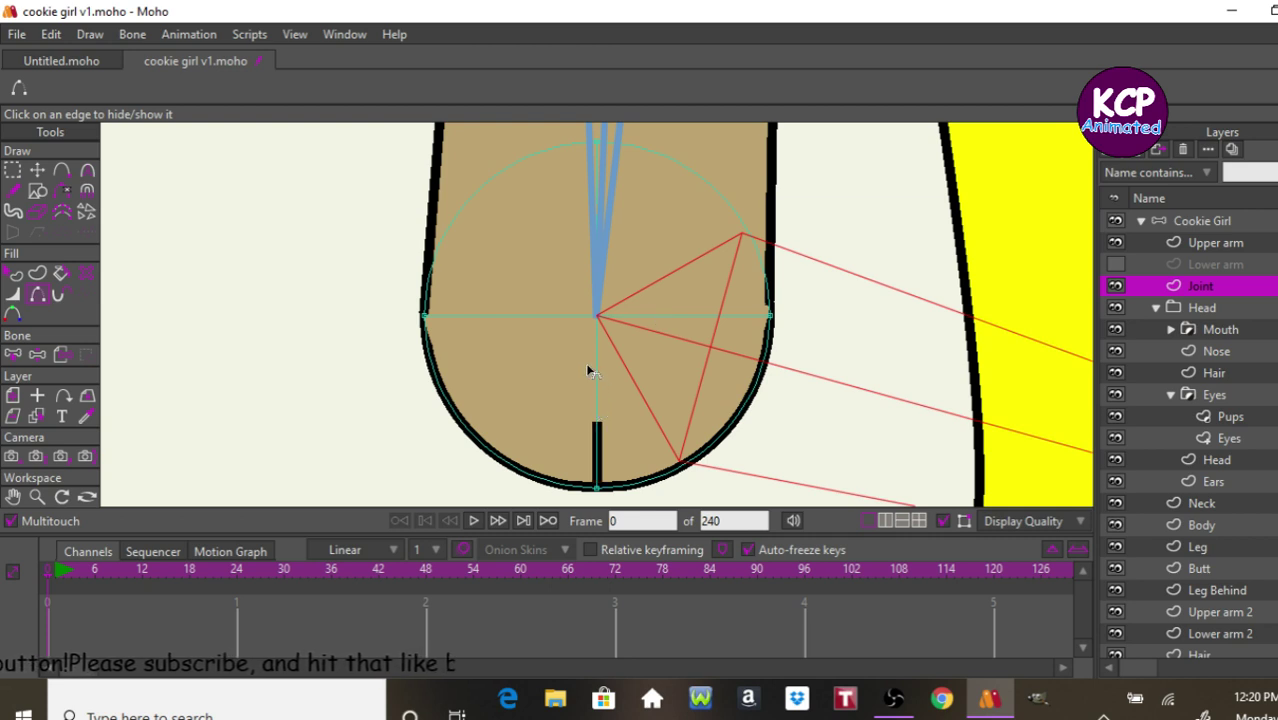
{"action": "left_click_drag", "start_coordinate": [1195, 262], "coordinate": [1191, 241]}
{"action": "left_click", "coordinate": [1190, 264]}
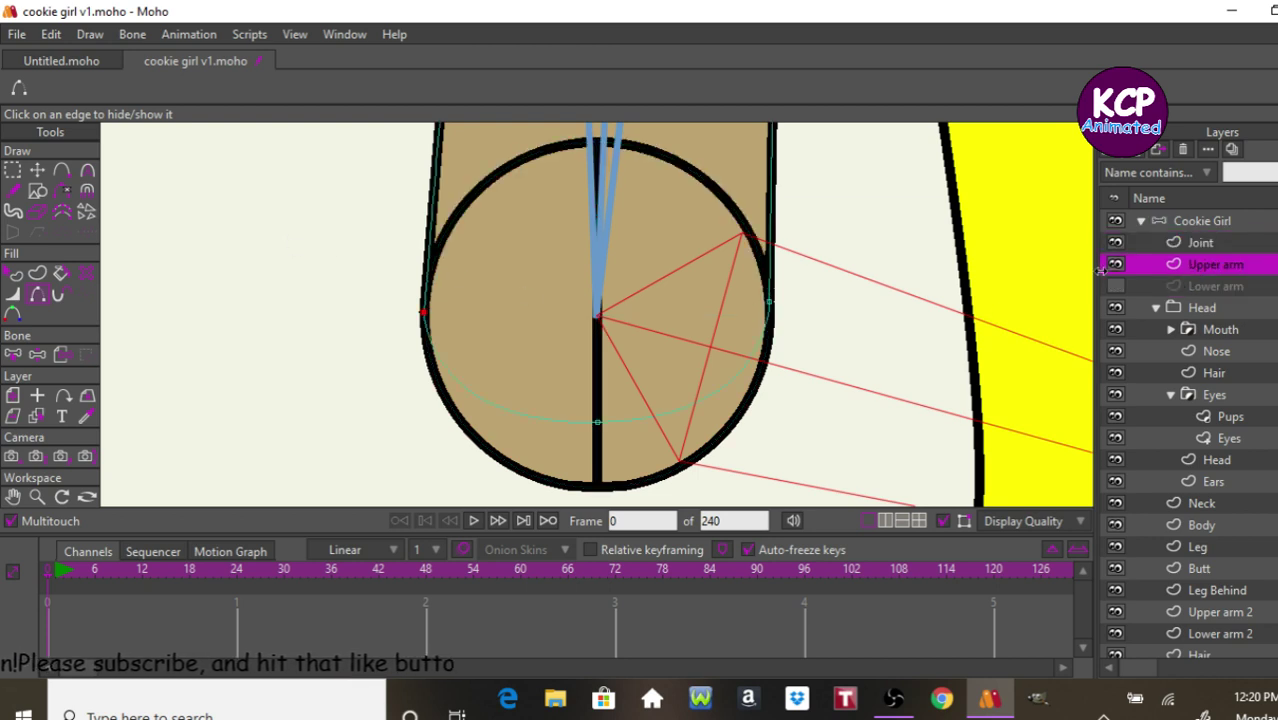
{"action": "left_click", "coordinate": [1195, 244]}
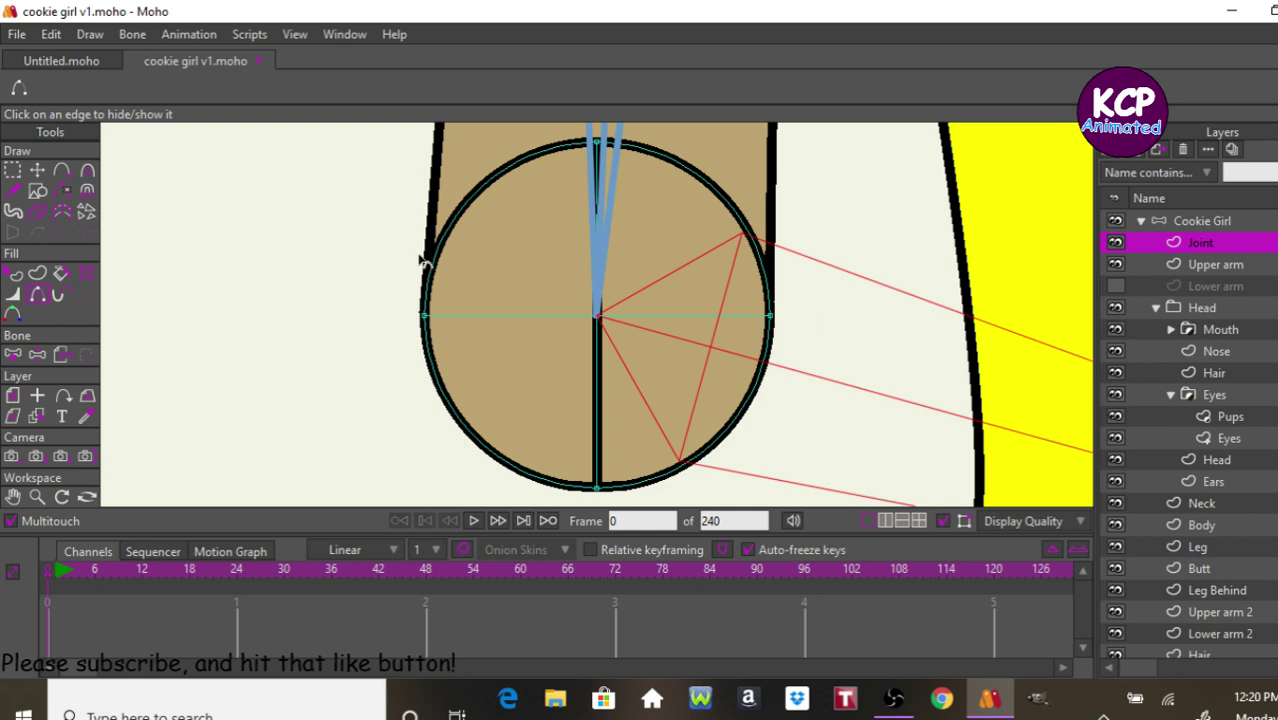
{"action": "left_click", "coordinate": [564, 318]}
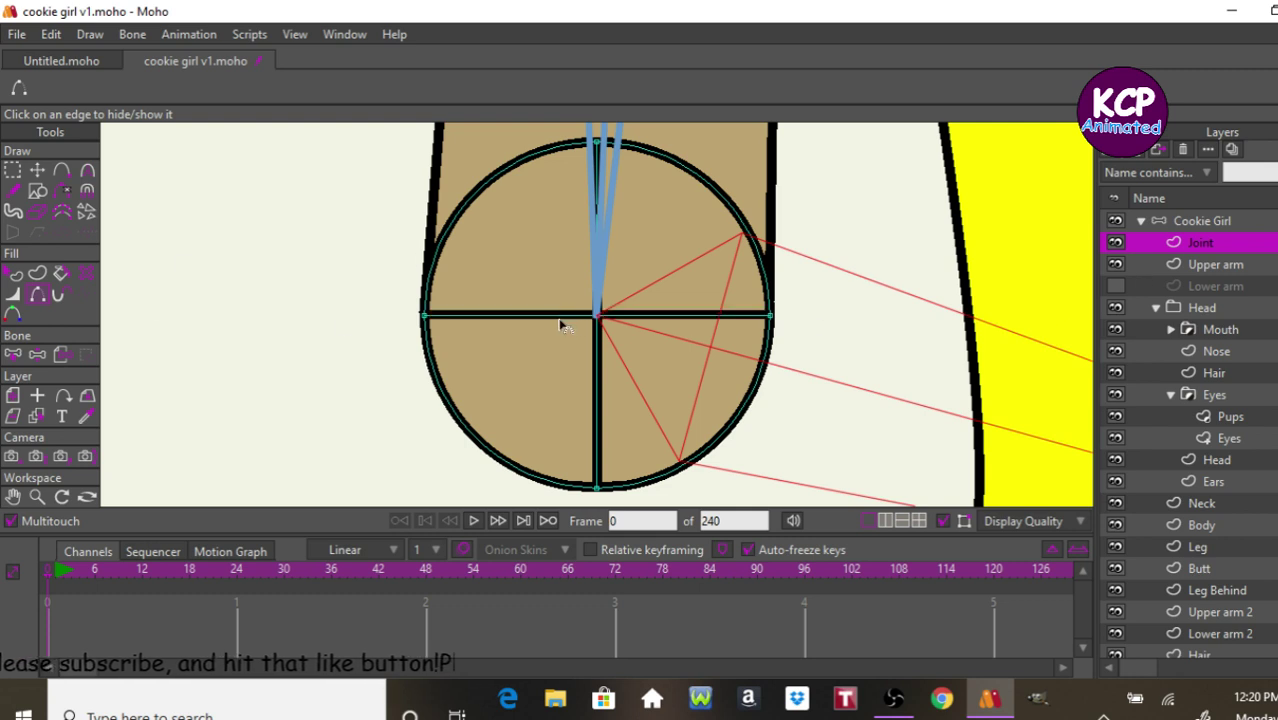
Set the curvature of the Upper arm's lower corner point nearest the body to 0.0109.
{"action": "left_click", "coordinate": [1195, 221]}
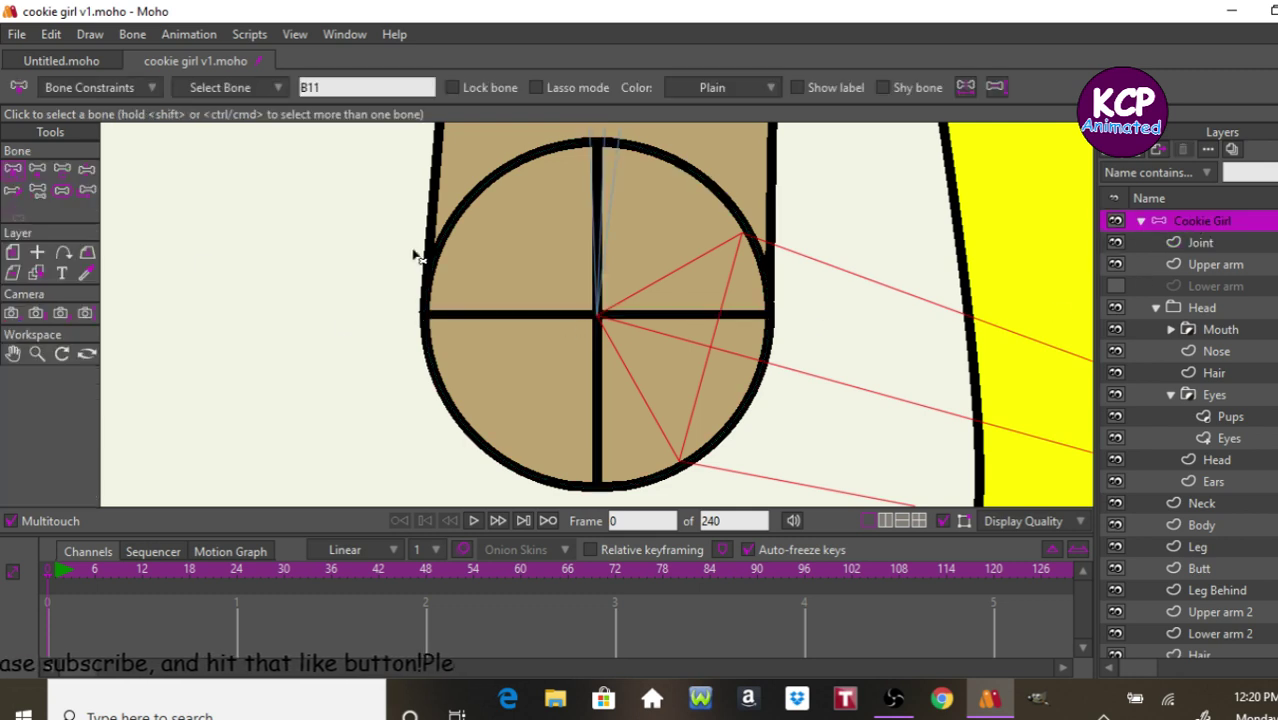
{"action": "left_click", "coordinate": [1257, 266]}
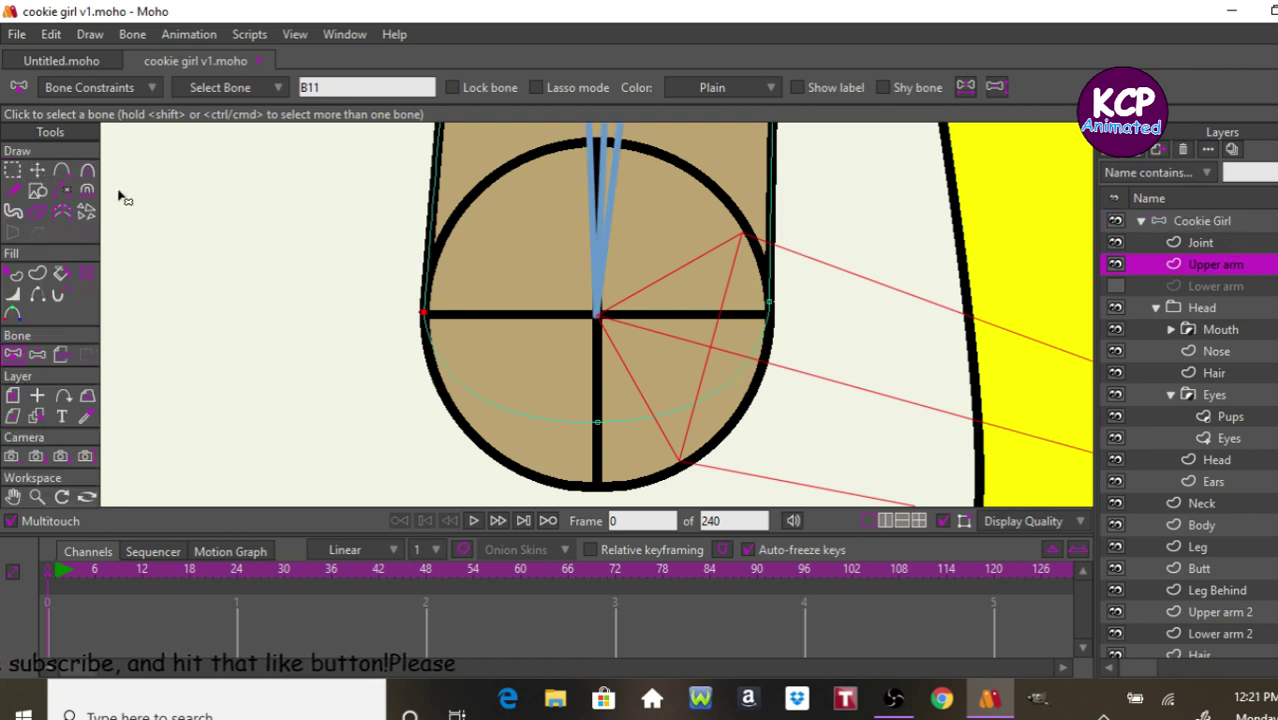
{"action": "left_click", "coordinate": [87, 171]}
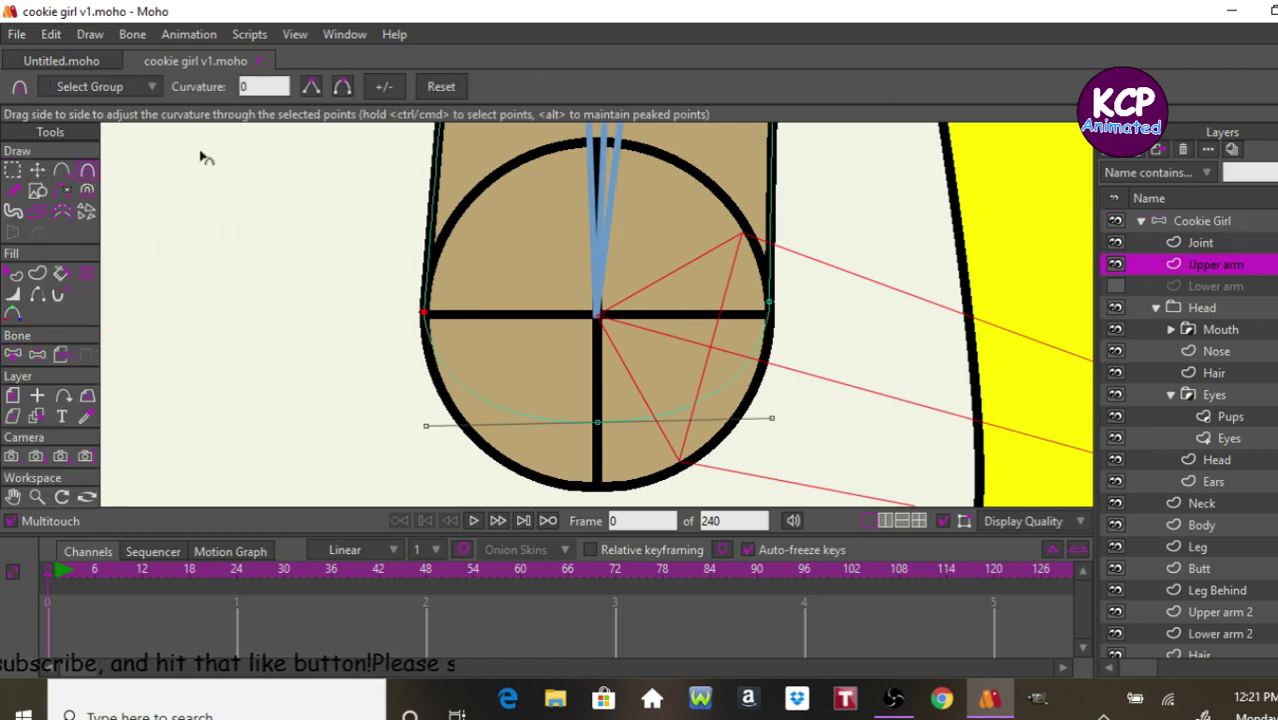
{"action": "left_click", "coordinate": [768, 301]}
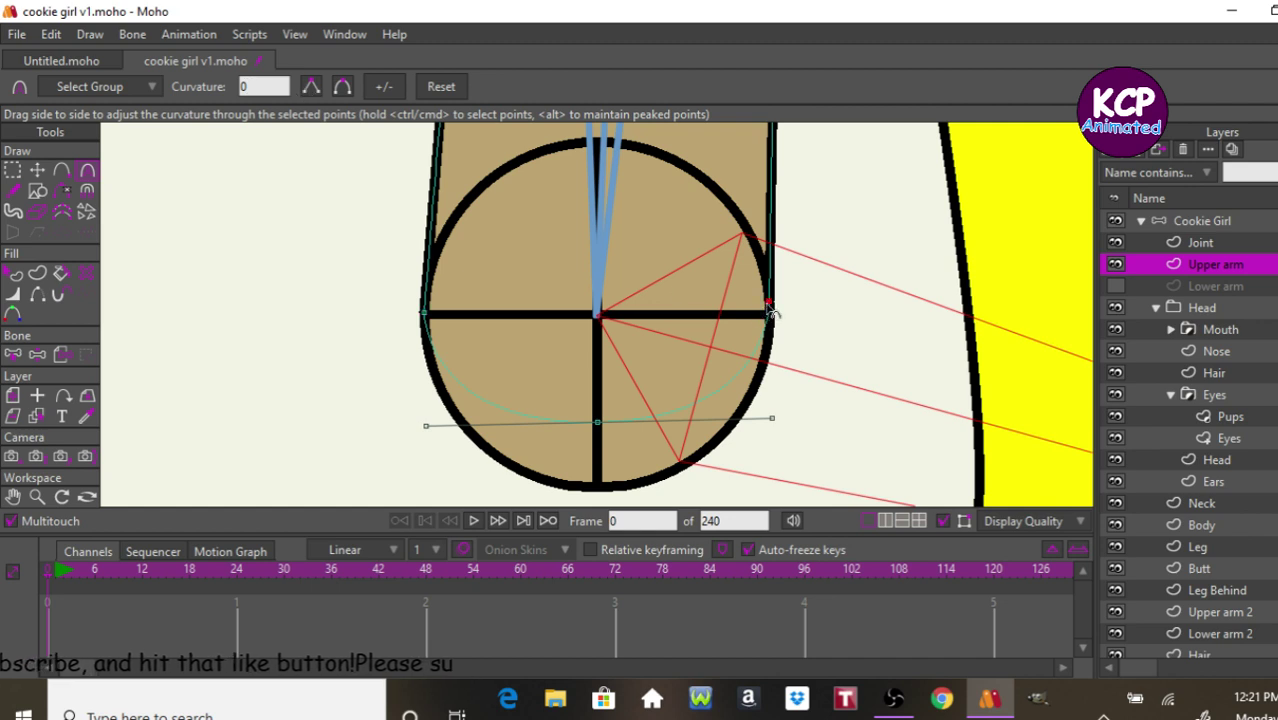
{"action": "left_click_drag", "start_coordinate": [462, 319], "coordinate": [472, 321]}
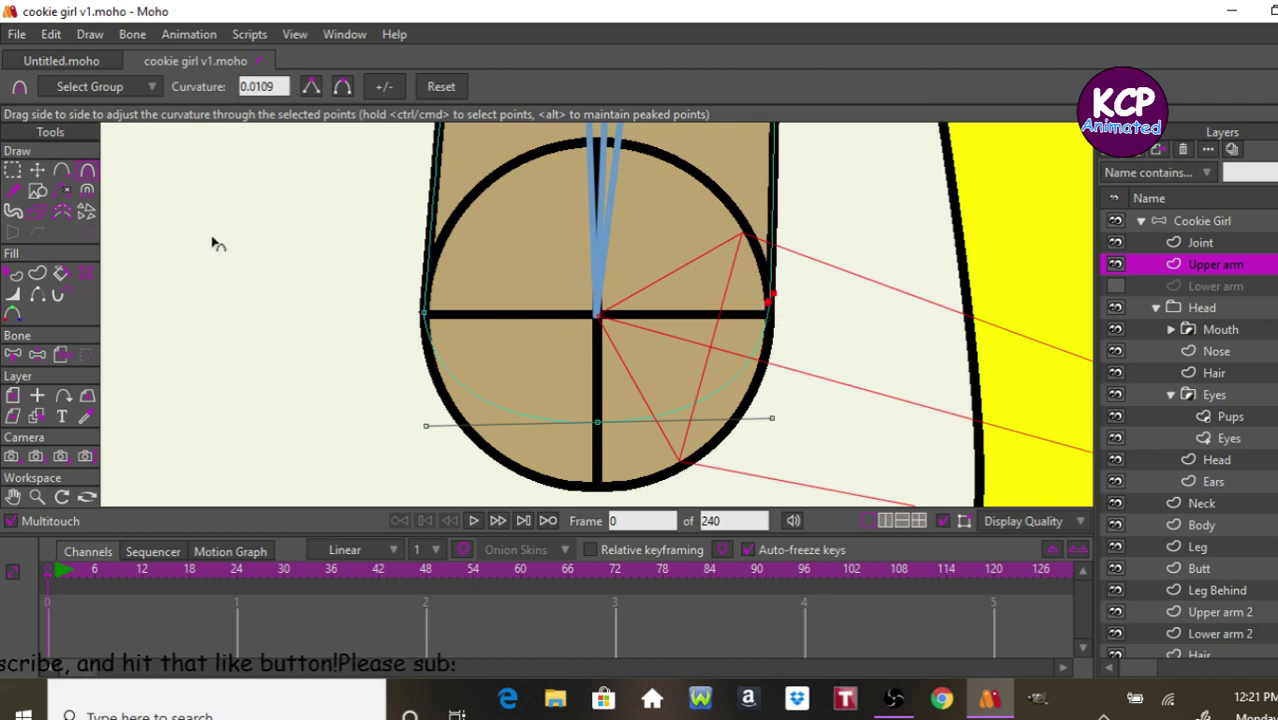
Align the Upper arm's two lower corner points with the ends of the joint circle's horizontal centre line.
{"action": "left_click", "coordinate": [36, 171]}
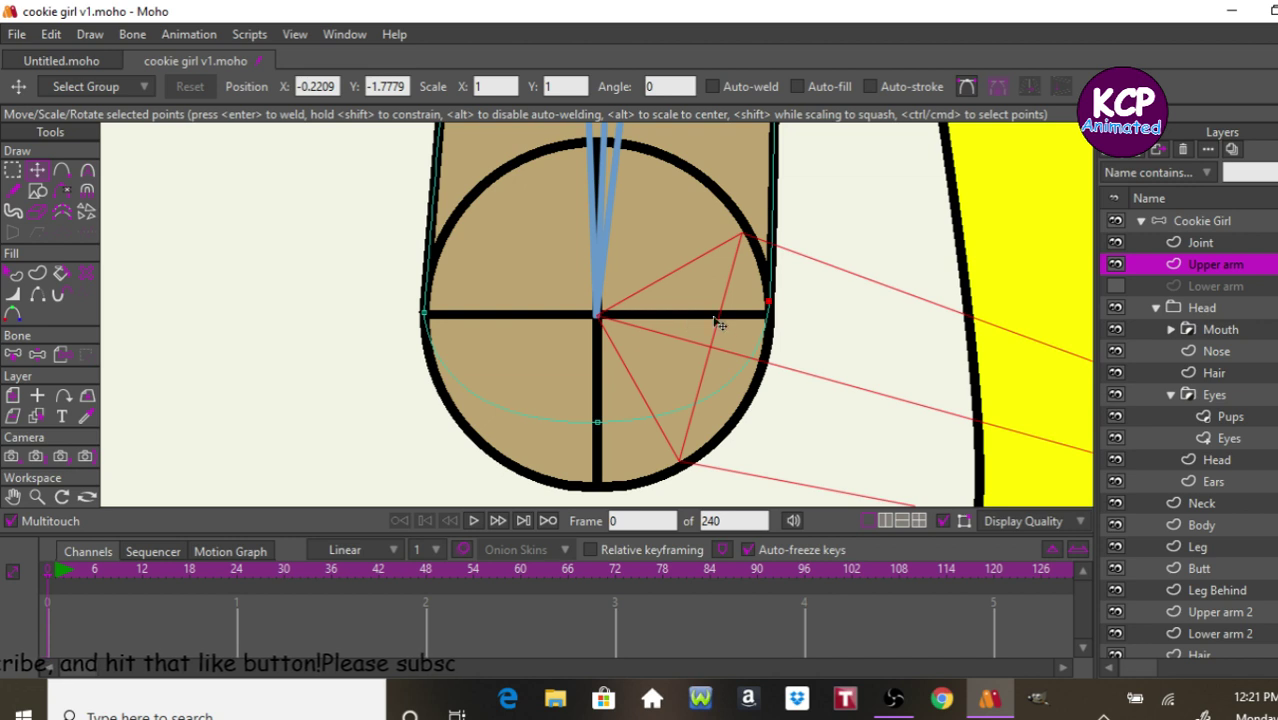
{"action": "left_click_drag", "start_coordinate": [772, 320], "coordinate": [772, 324]}
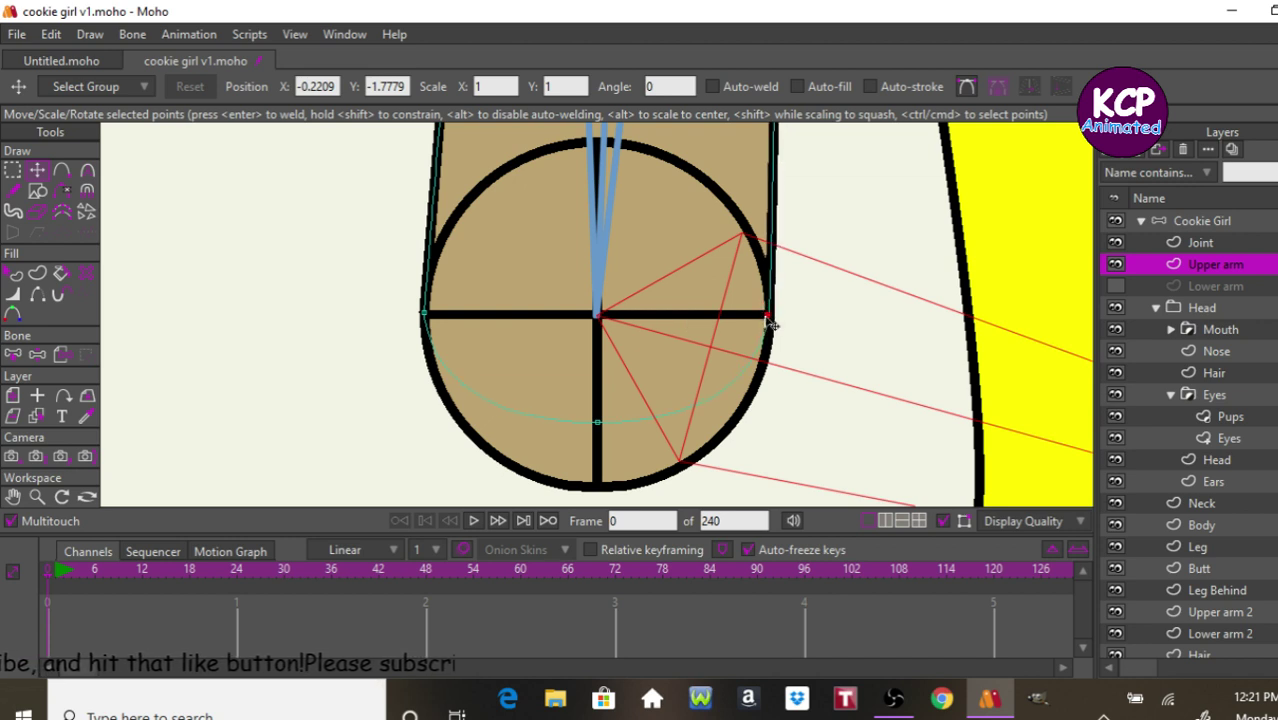
{"action": "left_click", "coordinate": [424, 316]}
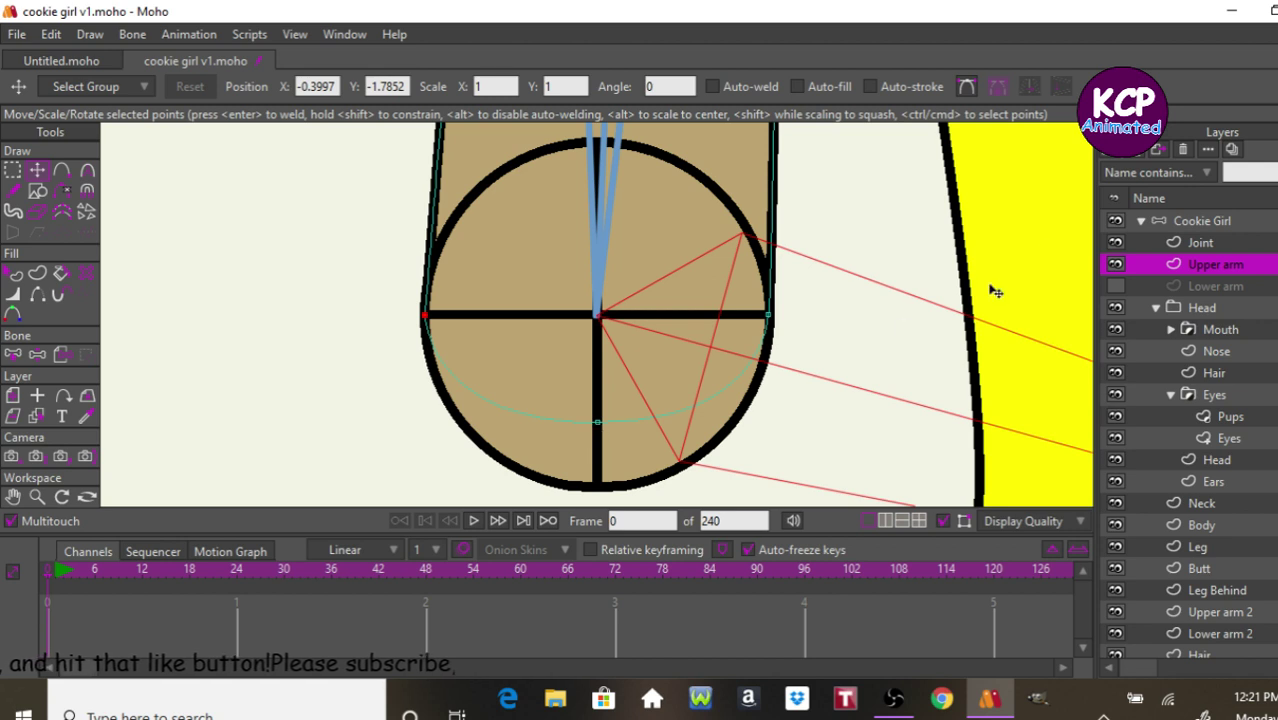
Hide both centre lines of the joint circle and move the Joint layer back below Lower arm.
{"action": "left_click", "coordinate": [1165, 243]}
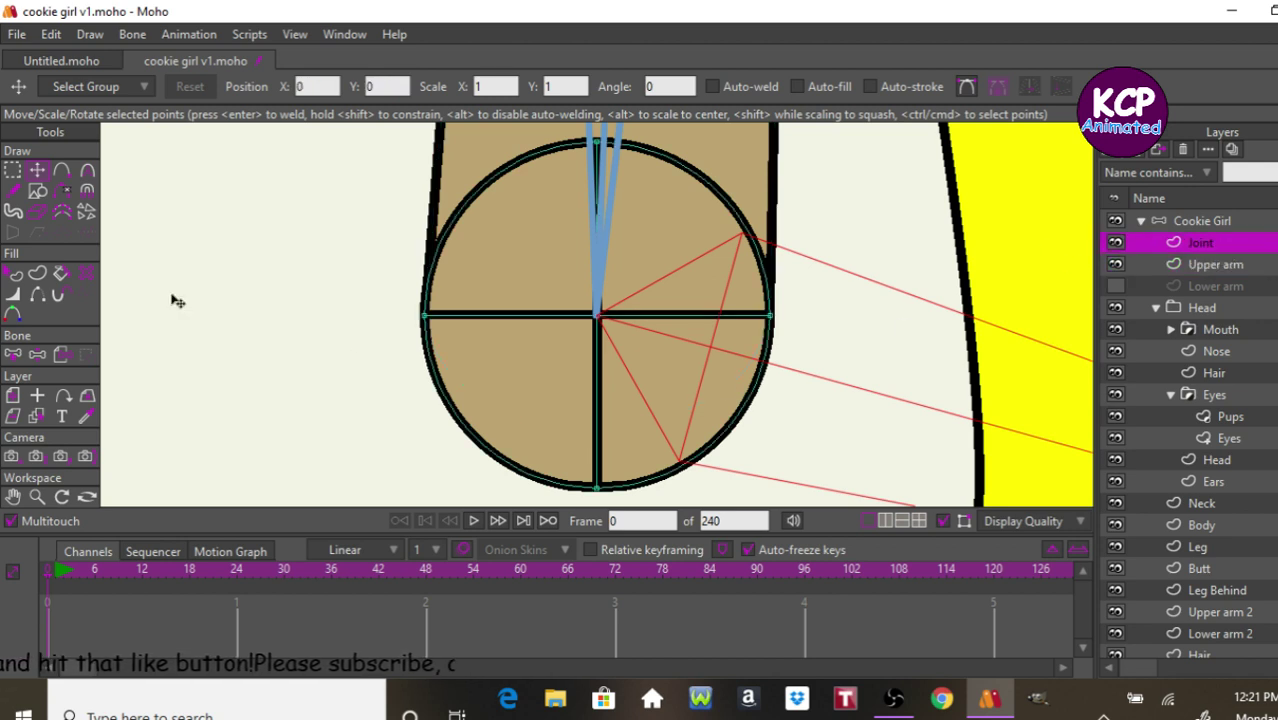
{"action": "left_click", "coordinate": [44, 297]}
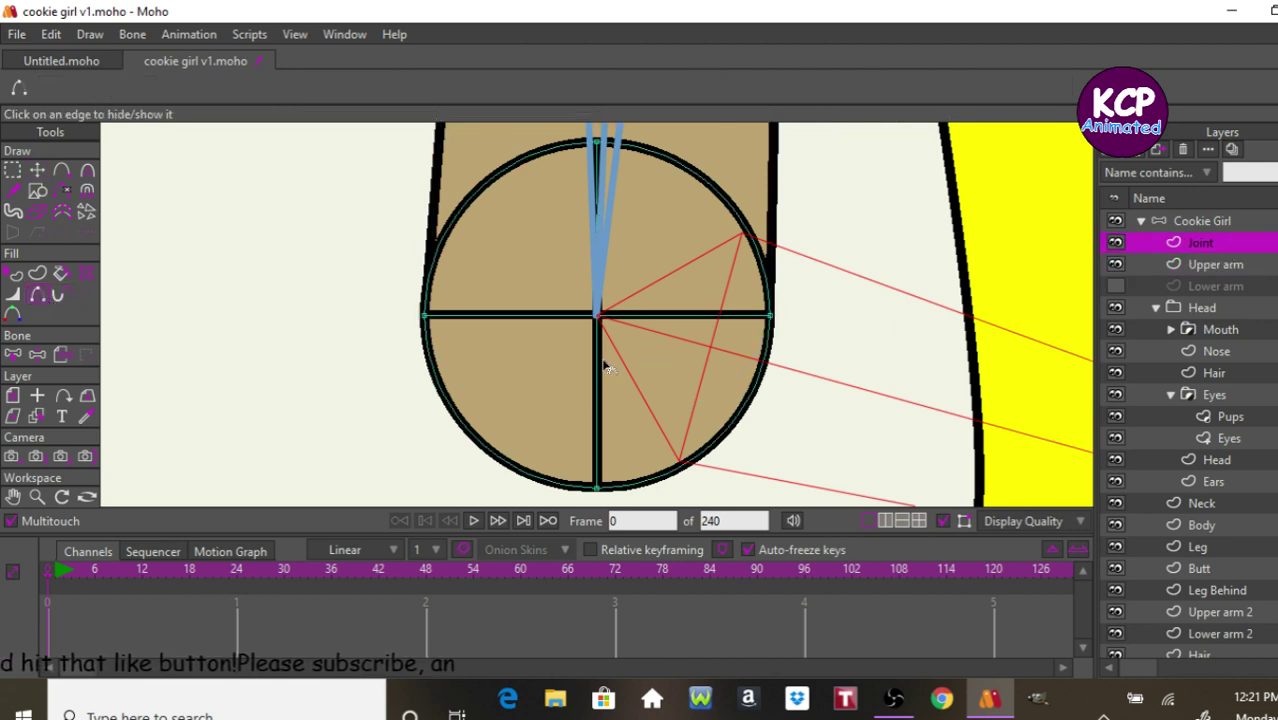
{"action": "left_click", "coordinate": [596, 368]}
{"action": "left_click", "coordinate": [562, 316]}
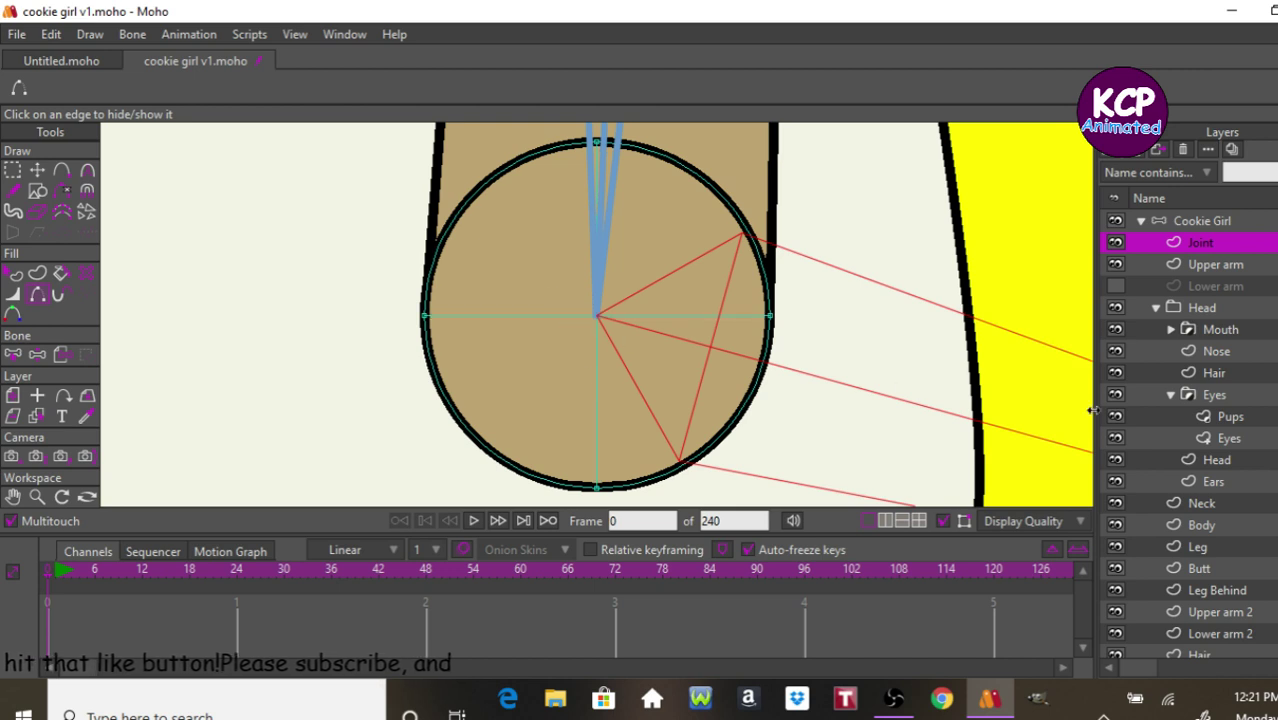
{"action": "left_click_drag", "start_coordinate": [1230, 243], "coordinate": [1234, 305]}
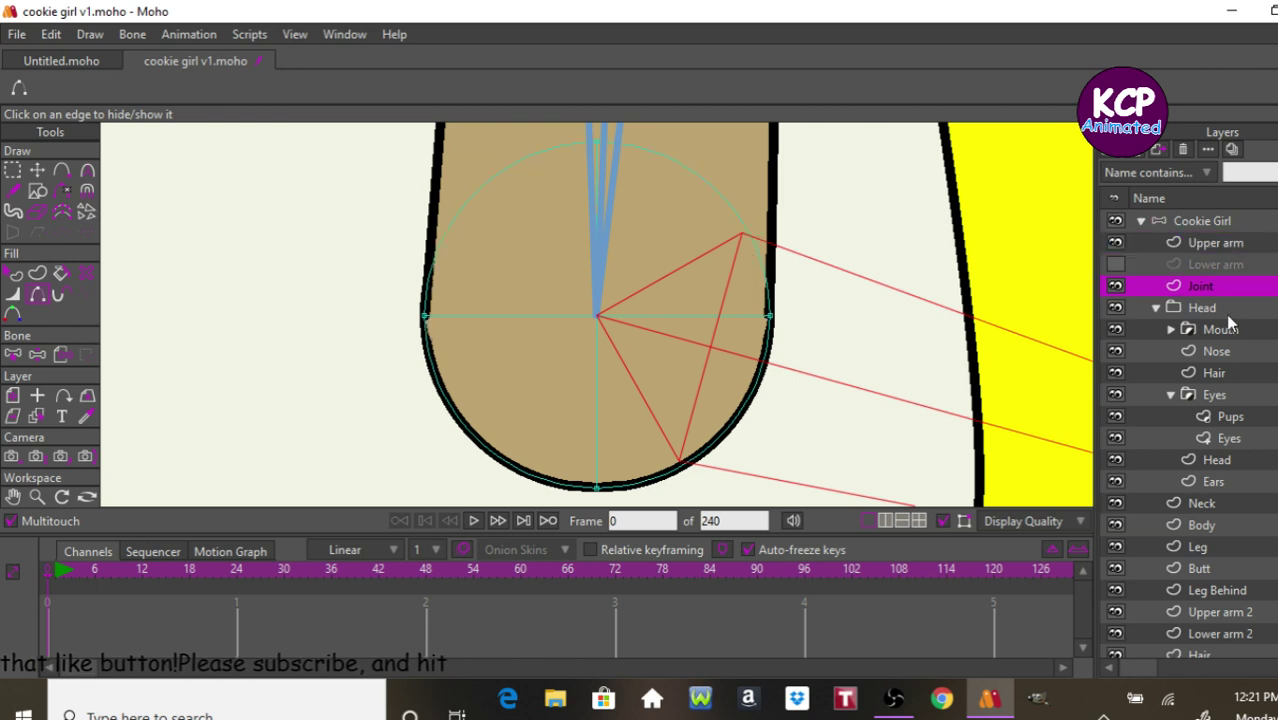
Show the Lower arm layer in place of Upper arm, and move the Joint layer above both arm layers.
{"action": "left_click", "coordinate": [1117, 264]}
{"action": "left_click", "coordinate": [1117, 264]}
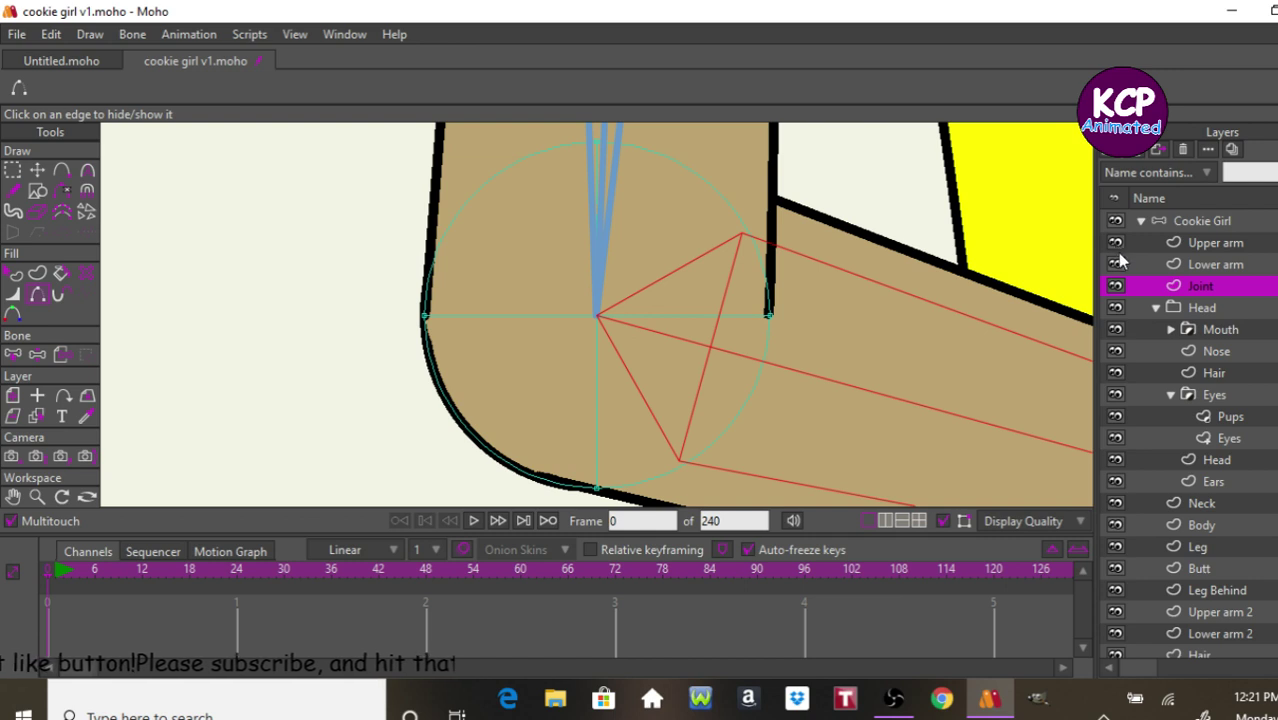
{"action": "left_click", "coordinate": [1117, 244]}
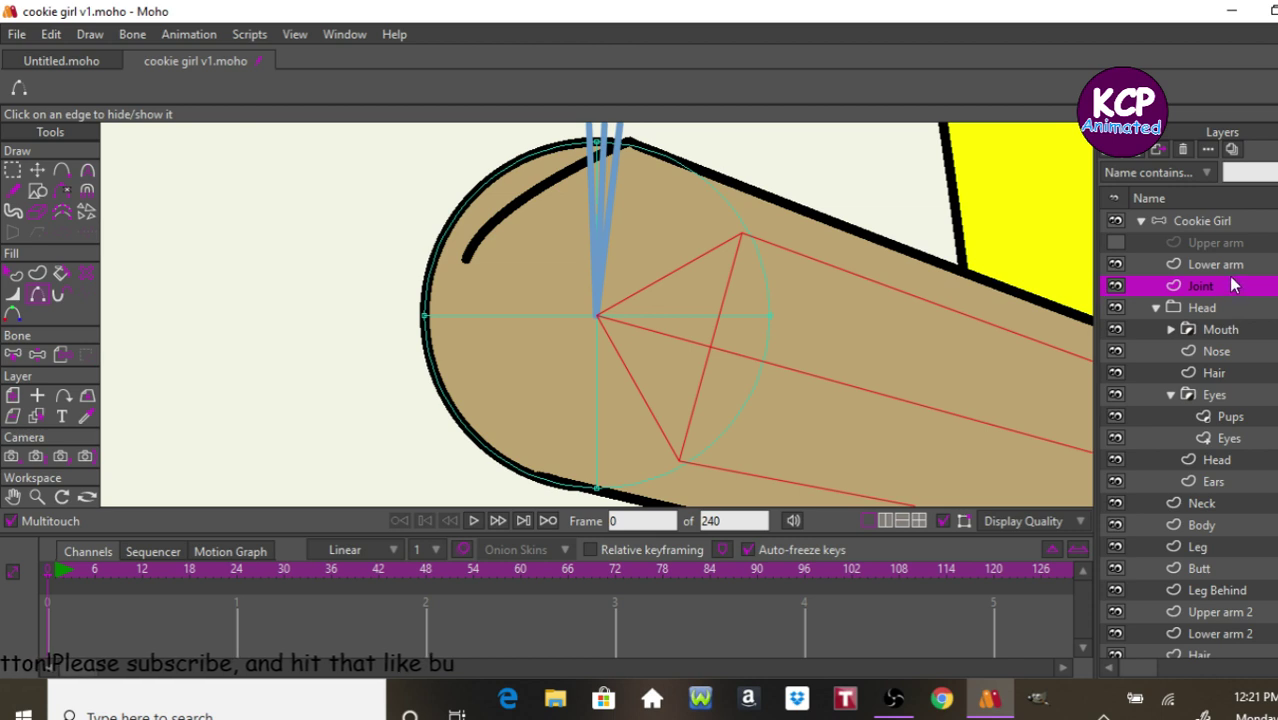
{"action": "mouse_move", "coordinate": [1232, 286]}
{"action": "left_mouse_down"}
{"action": "mouse_move", "coordinate": [1238, 243]}
{"action": "mouse_move", "coordinate": [1217, 234]}
{"action": "left_mouse_up"}
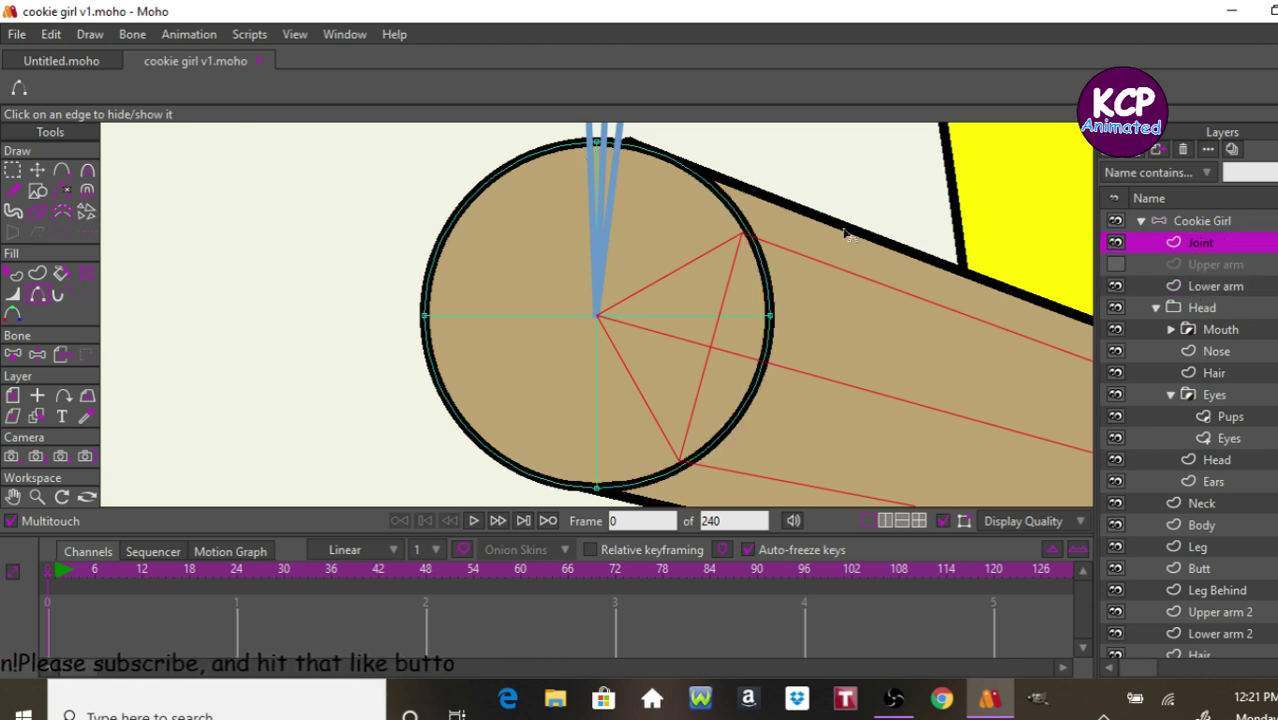
Show the joint circle's centre lines, then align the Lower arm's end corners with the vertical line's ends and its middle point with the horizontal line.
{"action": "left_click", "coordinate": [537, 317]}
{"action": "left_click", "coordinate": [596, 370]}
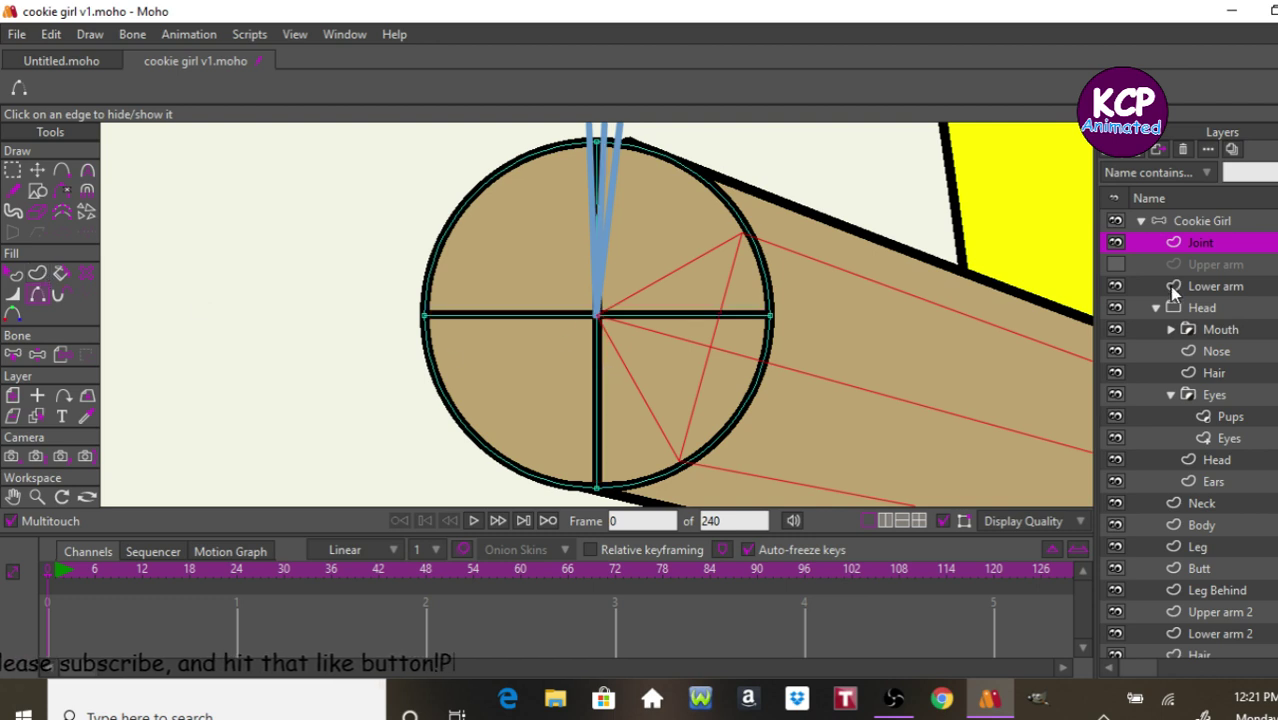
{"action": "left_click", "coordinate": [1208, 287]}
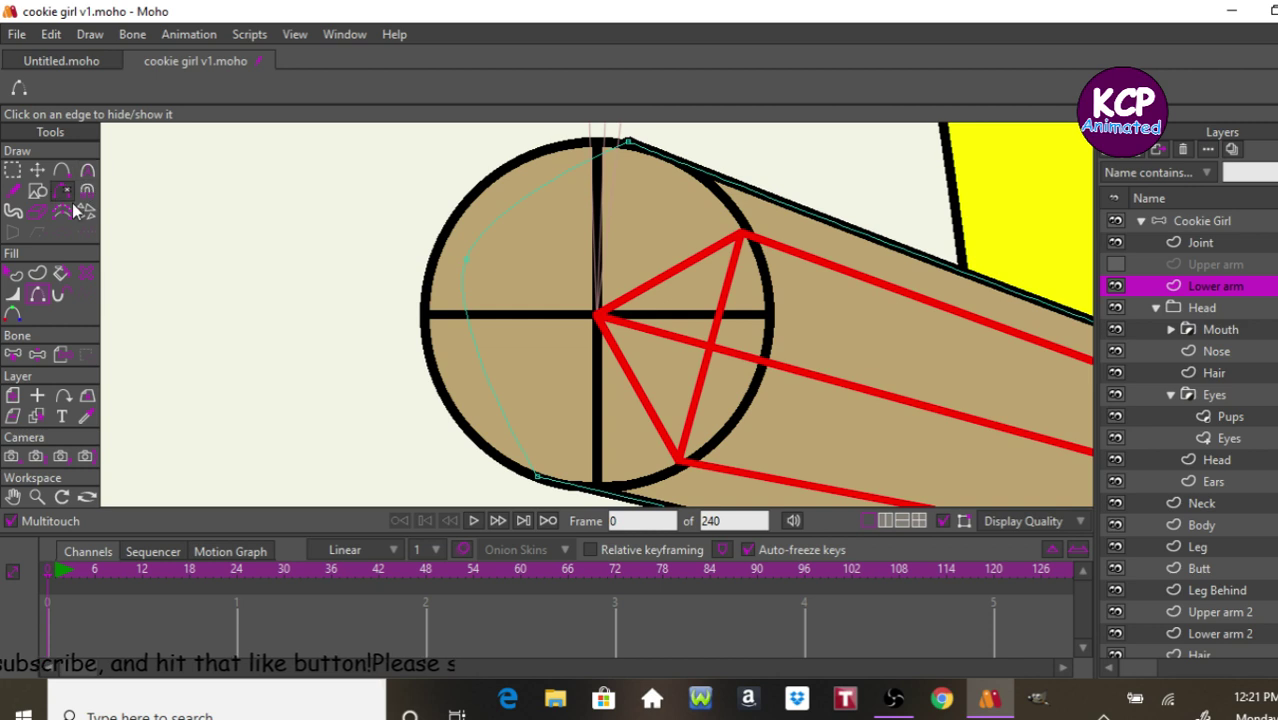
{"action": "left_click", "coordinate": [37, 170]}
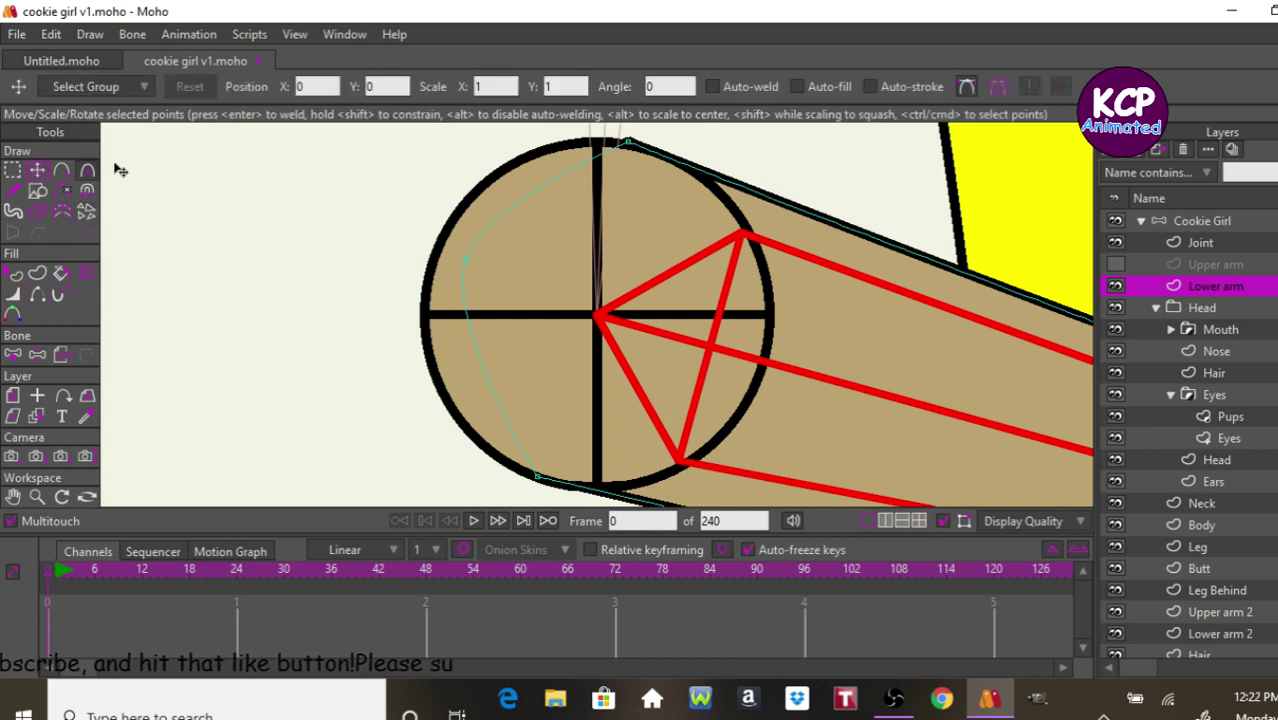
{"action": "left_click_drag", "start_coordinate": [624, 141], "coordinate": [600, 142]}
{"action": "left_click", "coordinate": [465, 266]}
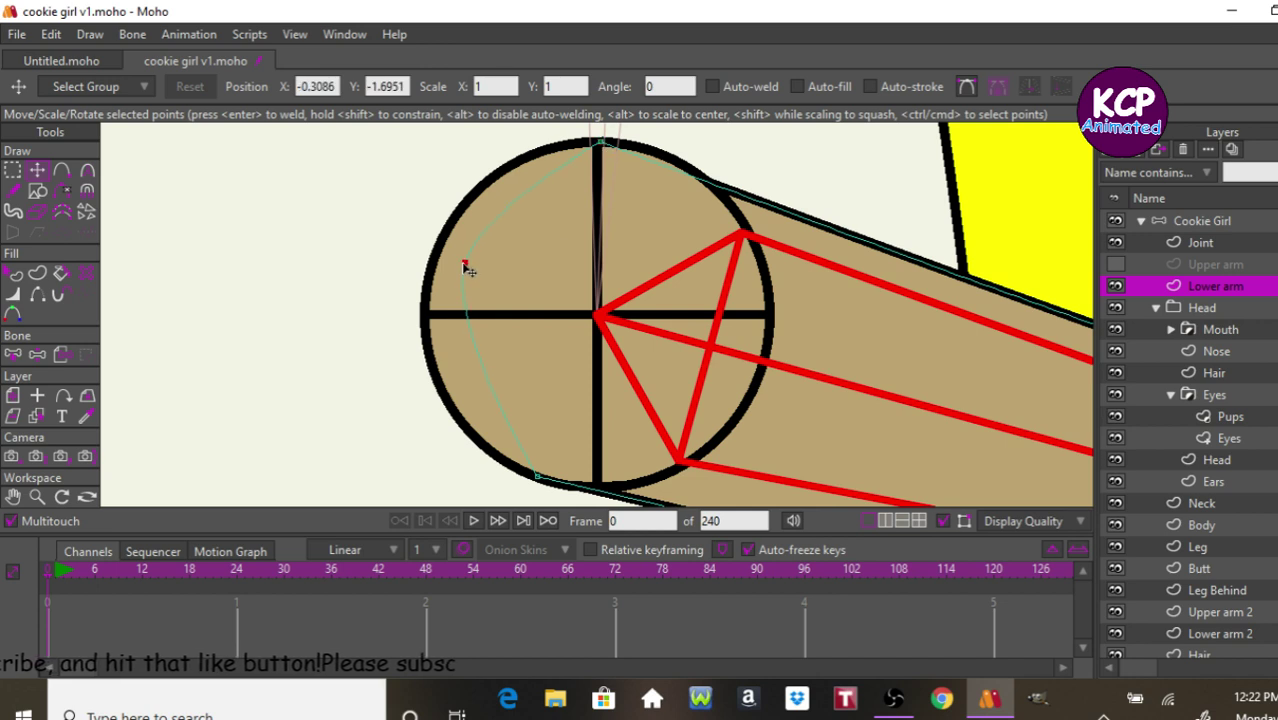
{"action": "left_click_drag", "start_coordinate": [467, 269], "coordinate": [461, 313]}
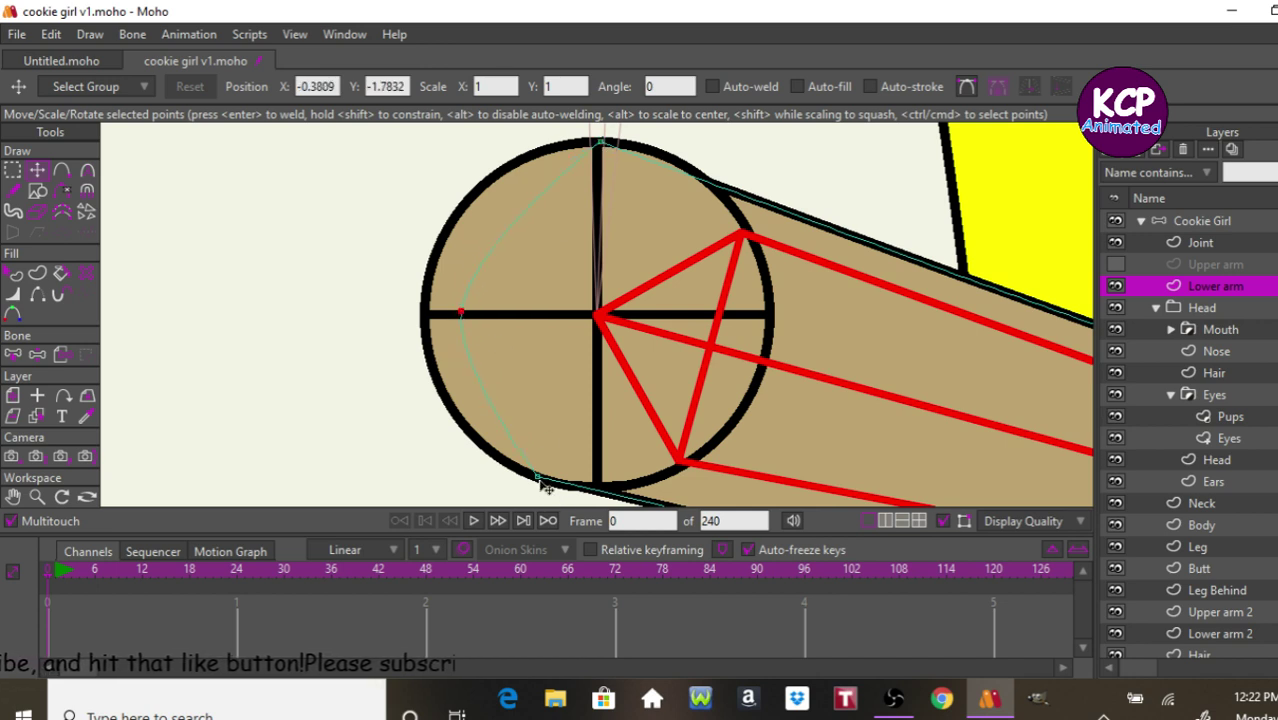
{"action": "left_click_drag", "start_coordinate": [541, 482], "coordinate": [596, 487]}
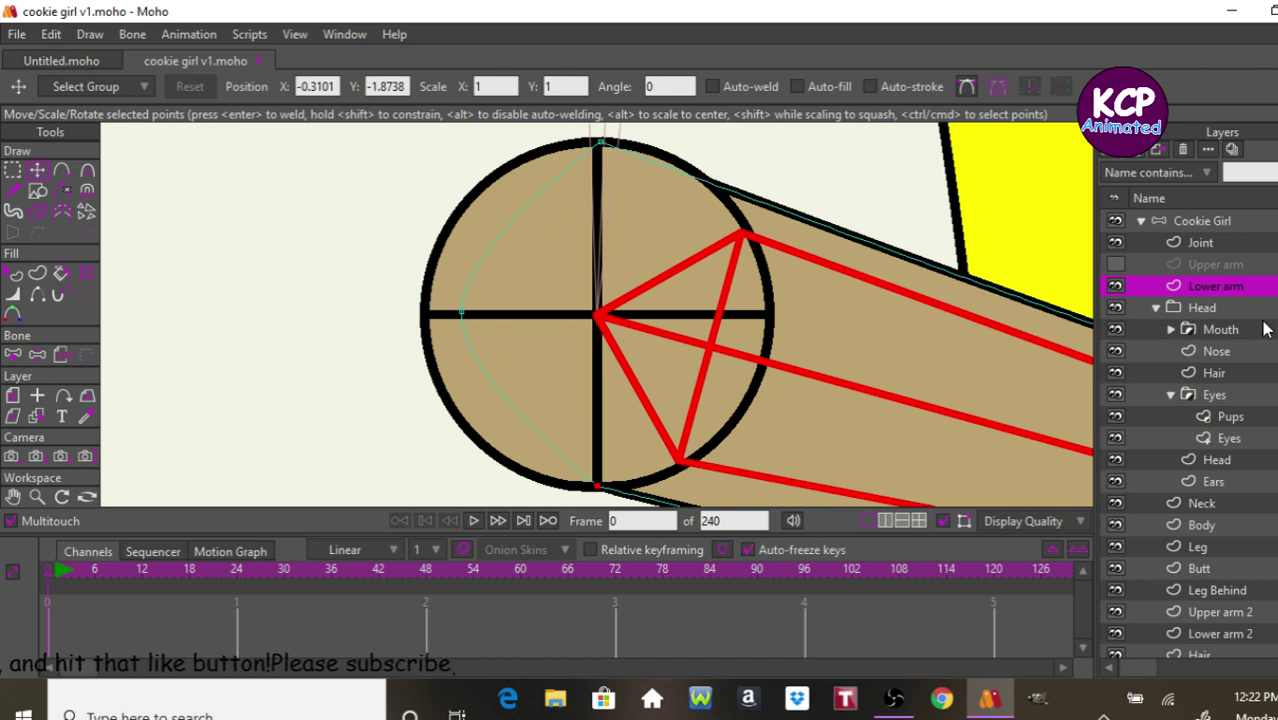
Show the Upper arm layer and move the Joint layer back below Lower arm.
{"action": "left_click", "coordinate": [1115, 264]}
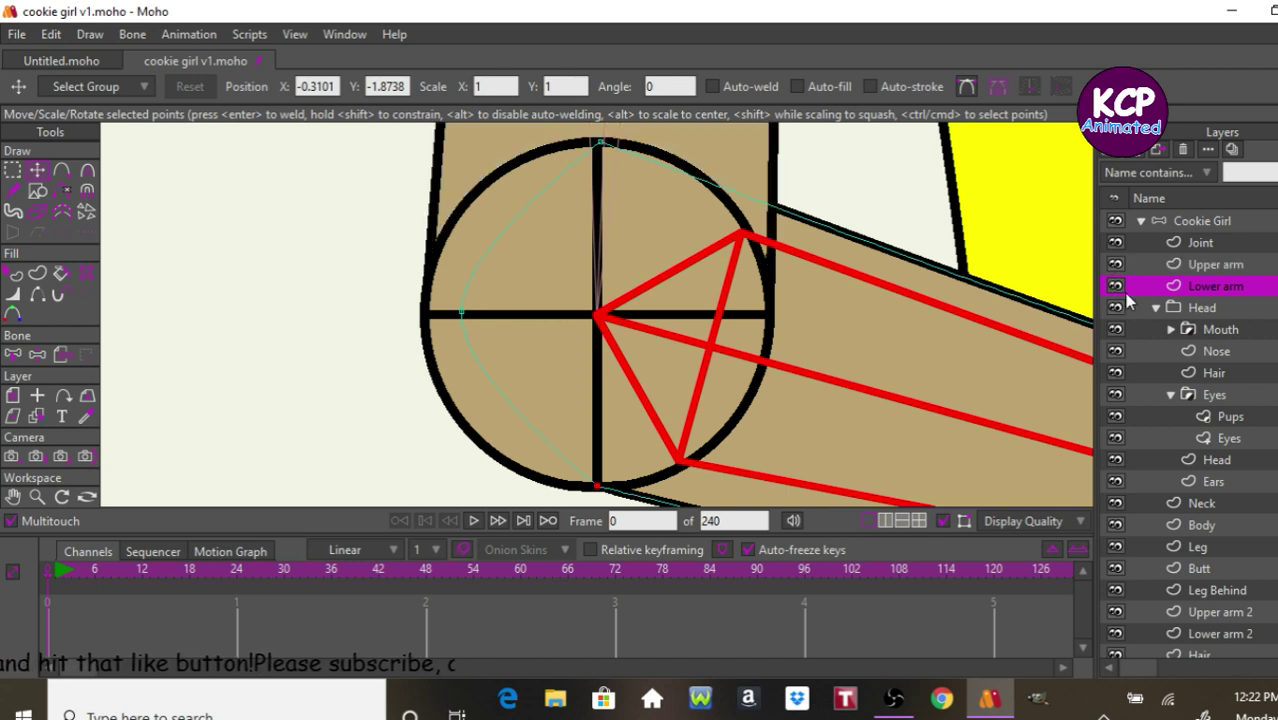
{"action": "left_click", "coordinate": [1197, 244]}
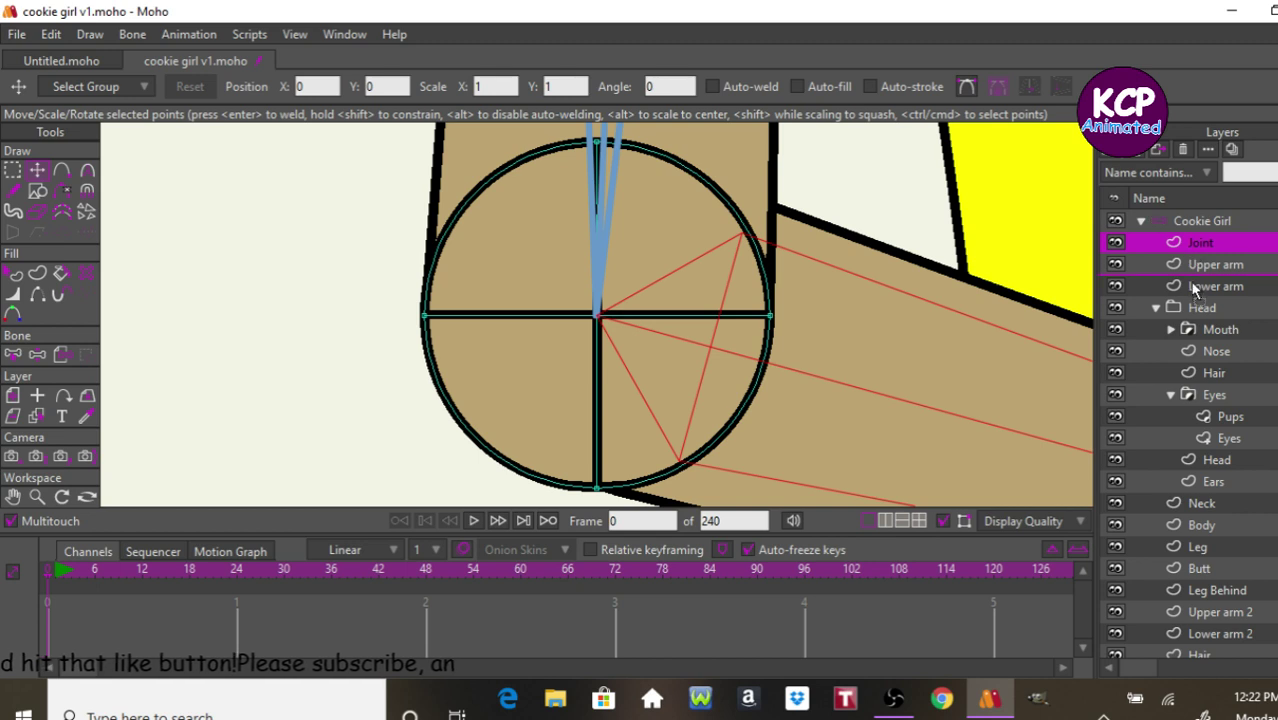
{"action": "left_click_drag", "start_coordinate": [1192, 296], "coordinate": [1201, 298]}
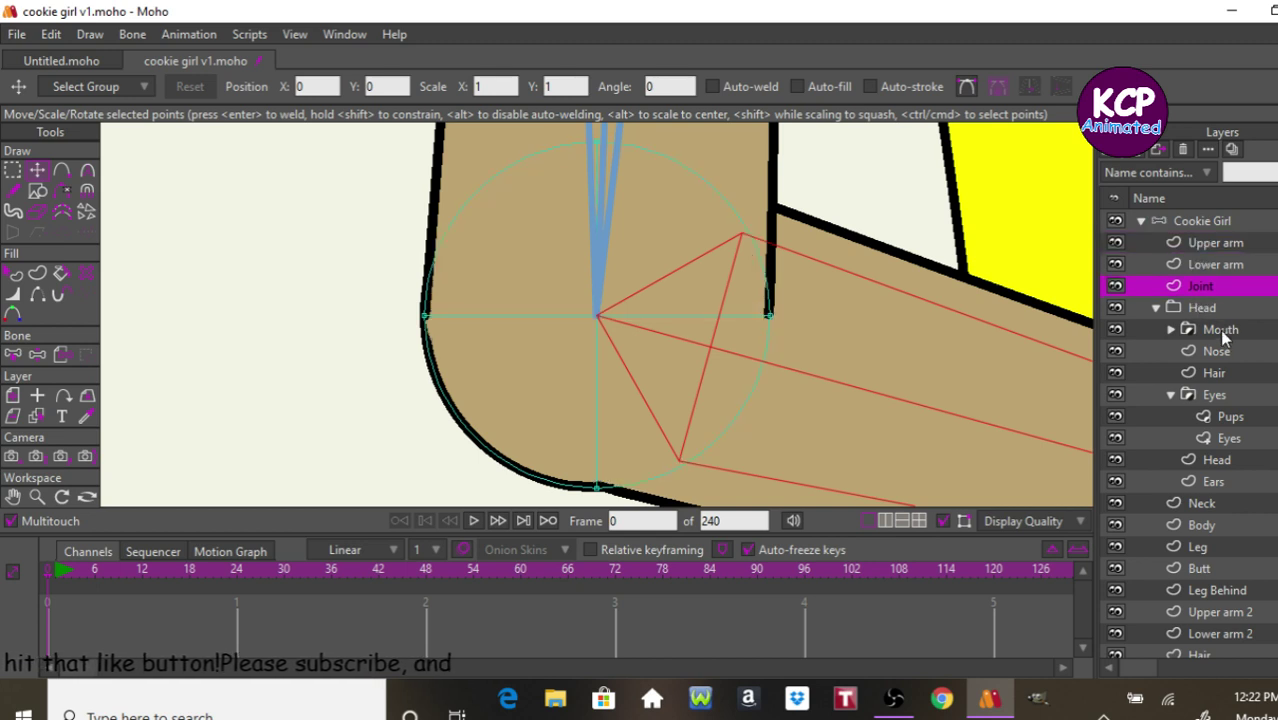
Hide the Upper arm layer and hide the visible curved edge at the Lower arm's elbow end.
{"action": "left_click", "coordinate": [1115, 244]}
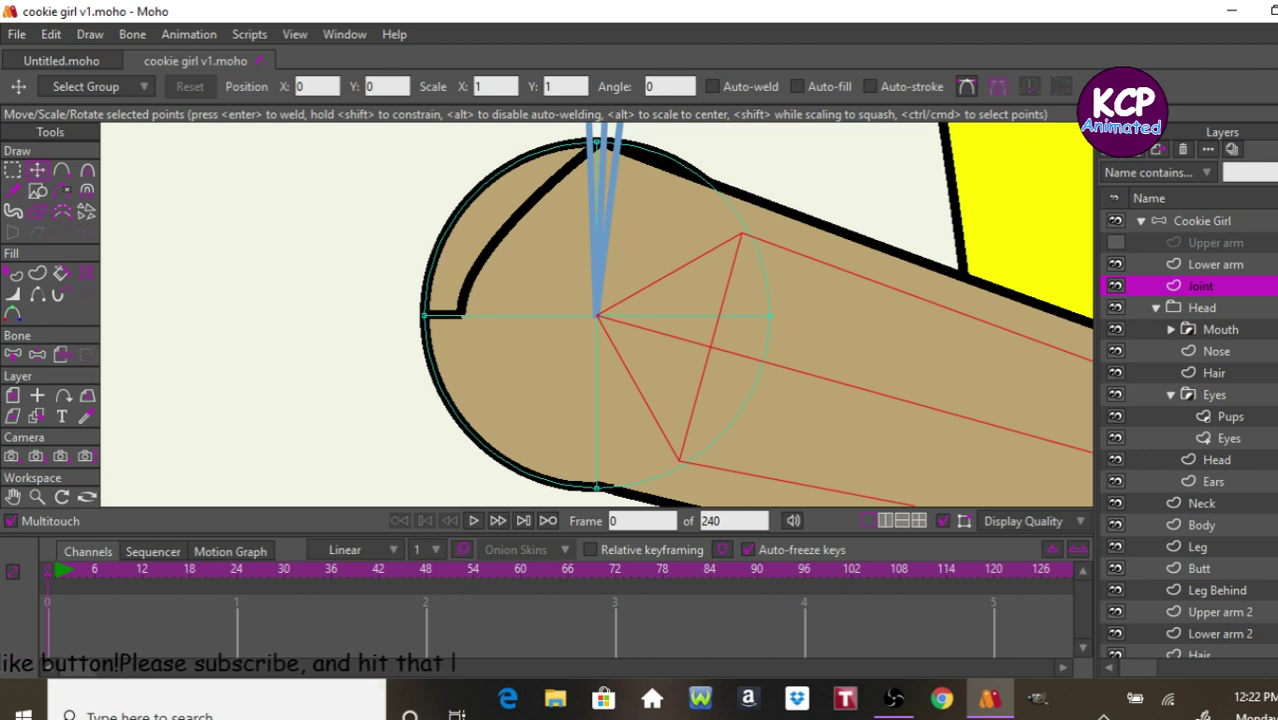
{"action": "left_click", "coordinate": [1228, 263]}
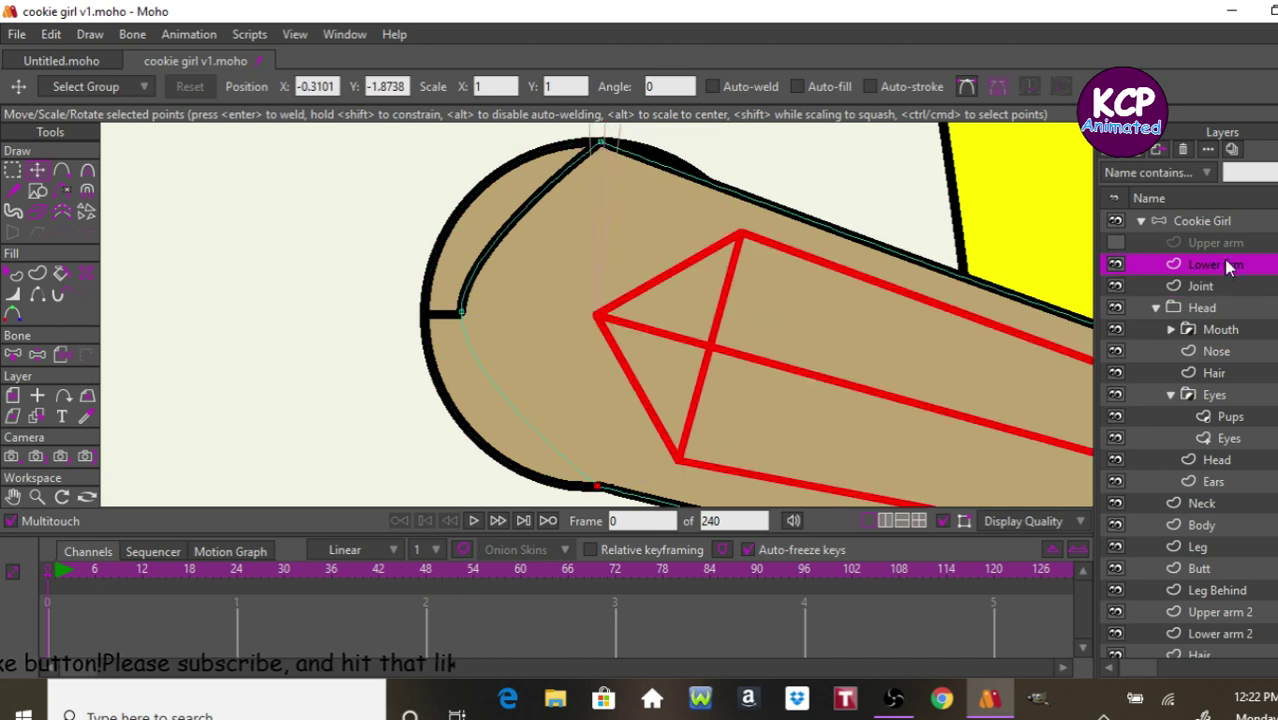
{"action": "left_click", "coordinate": [46, 298]}
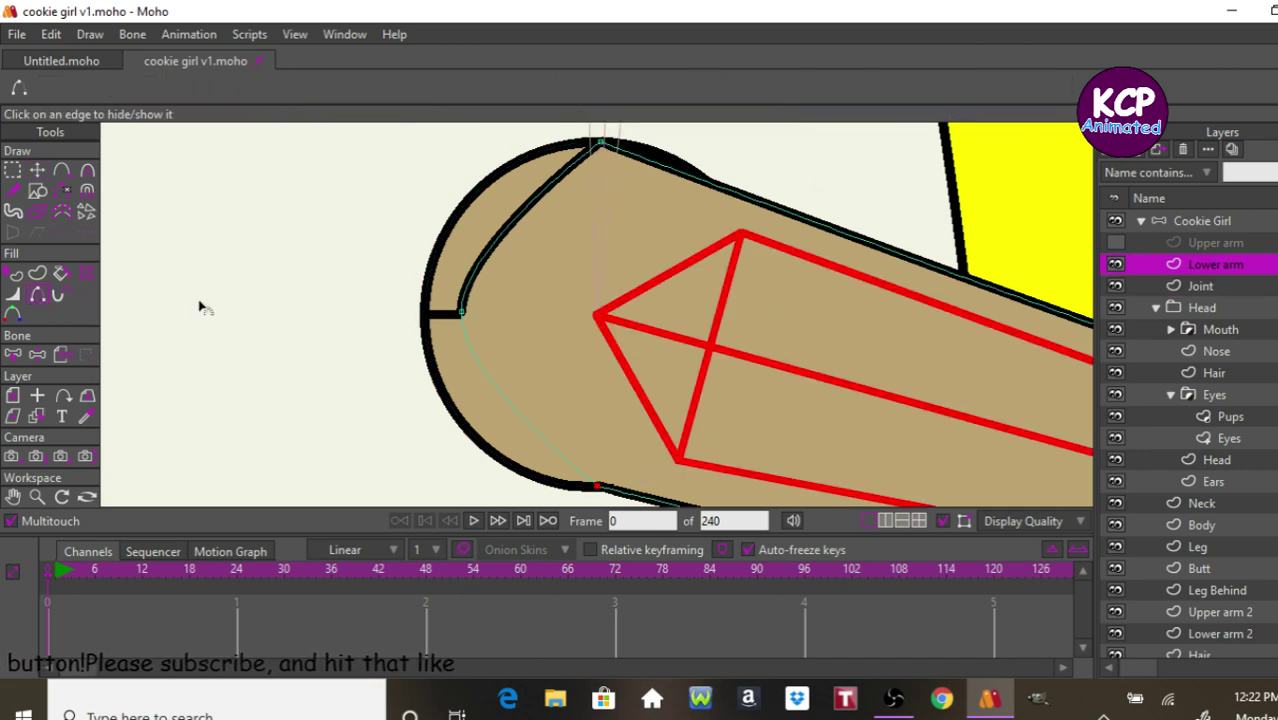
{"action": "left_click", "coordinate": [494, 243]}
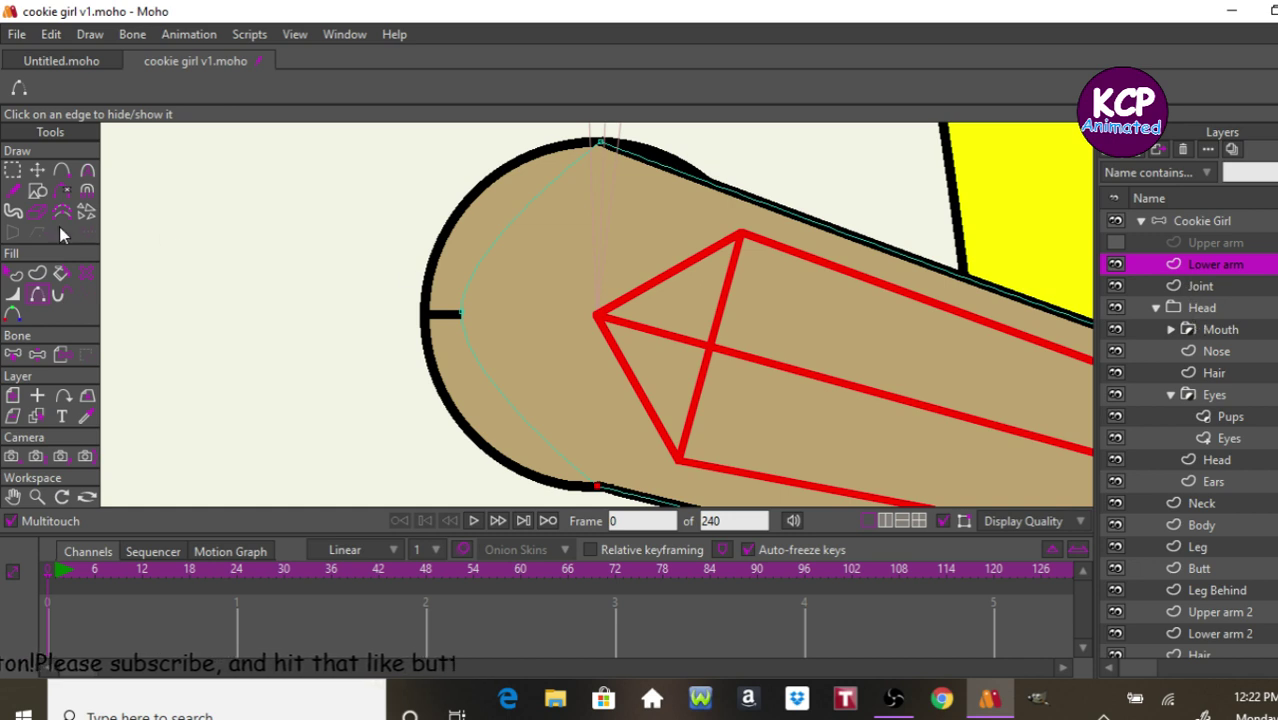
Move the Lower arm's upper elbow corner point slightly along the arm to X -0.2948, Y -1.6956.
{"action": "left_click", "coordinate": [37, 171]}
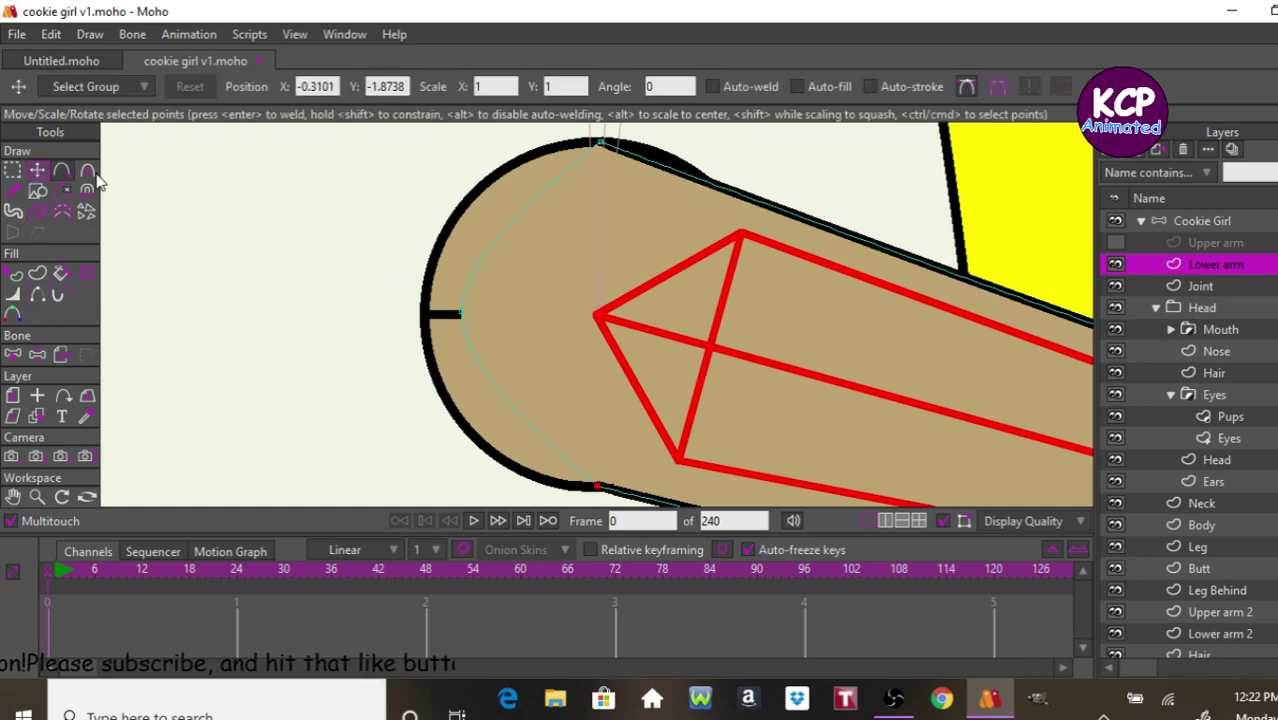
{"action": "left_click", "coordinate": [604, 145]}
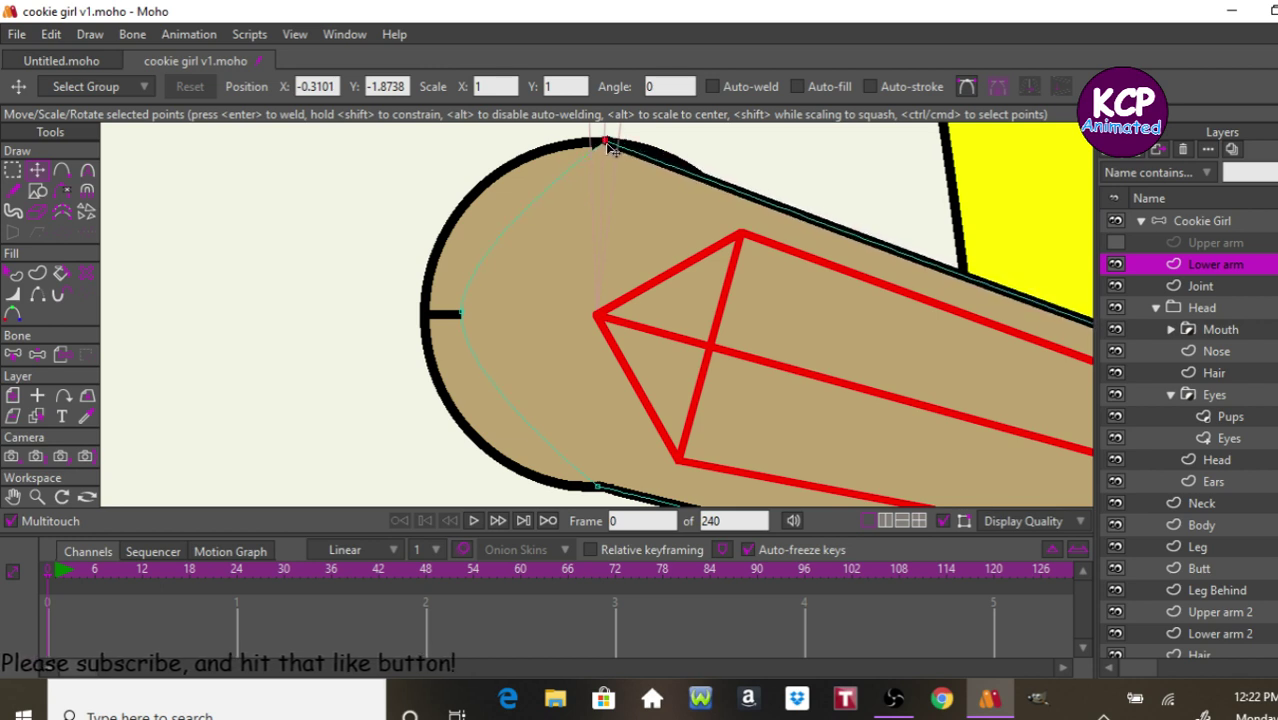
{"action": "left_click_drag", "start_coordinate": [612, 147], "coordinate": [635, 156]}
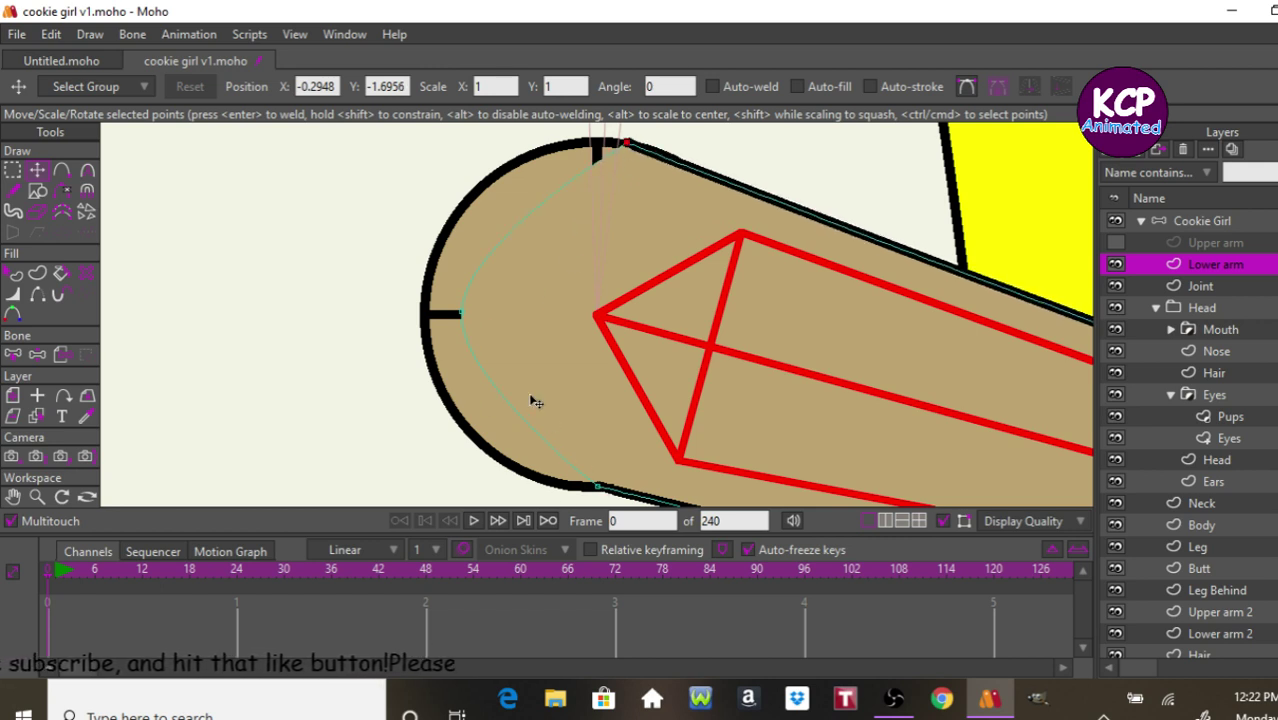
{"action": "left_click", "coordinate": [462, 314]}
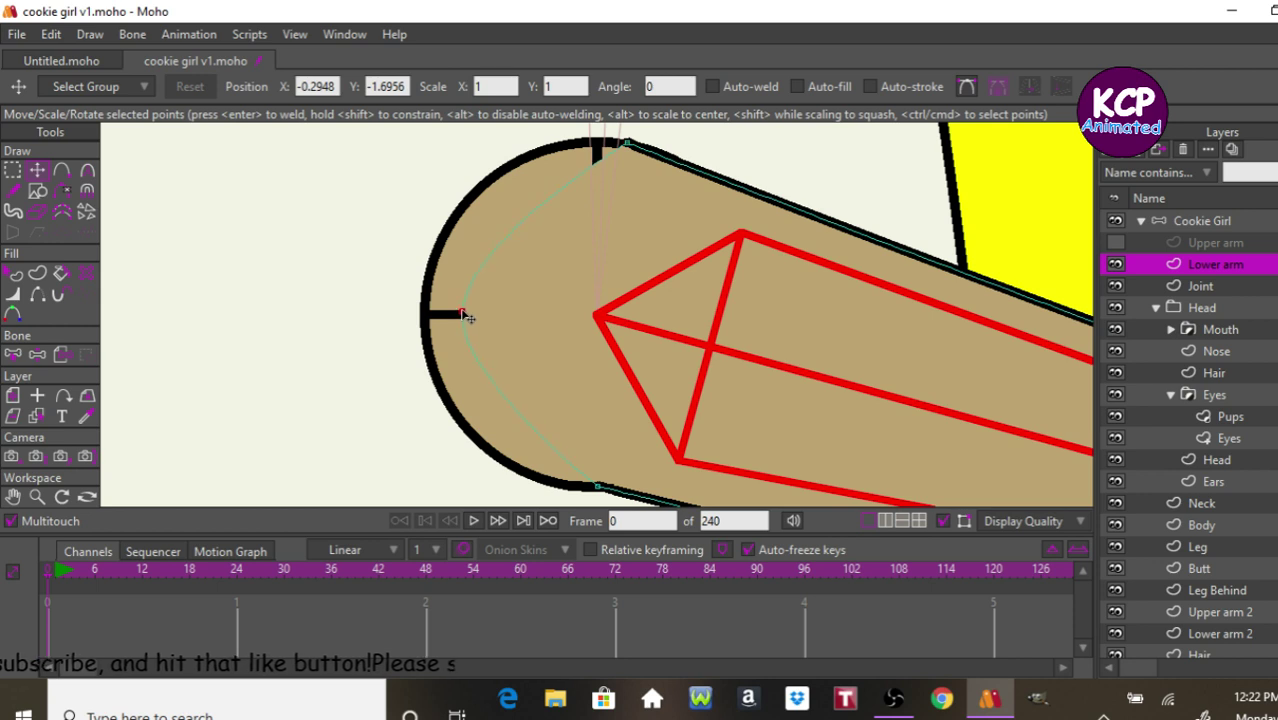
Hide the joint circle's centre lines and show the Upper arm layer again.
{"action": "left_click", "coordinate": [1190, 287]}
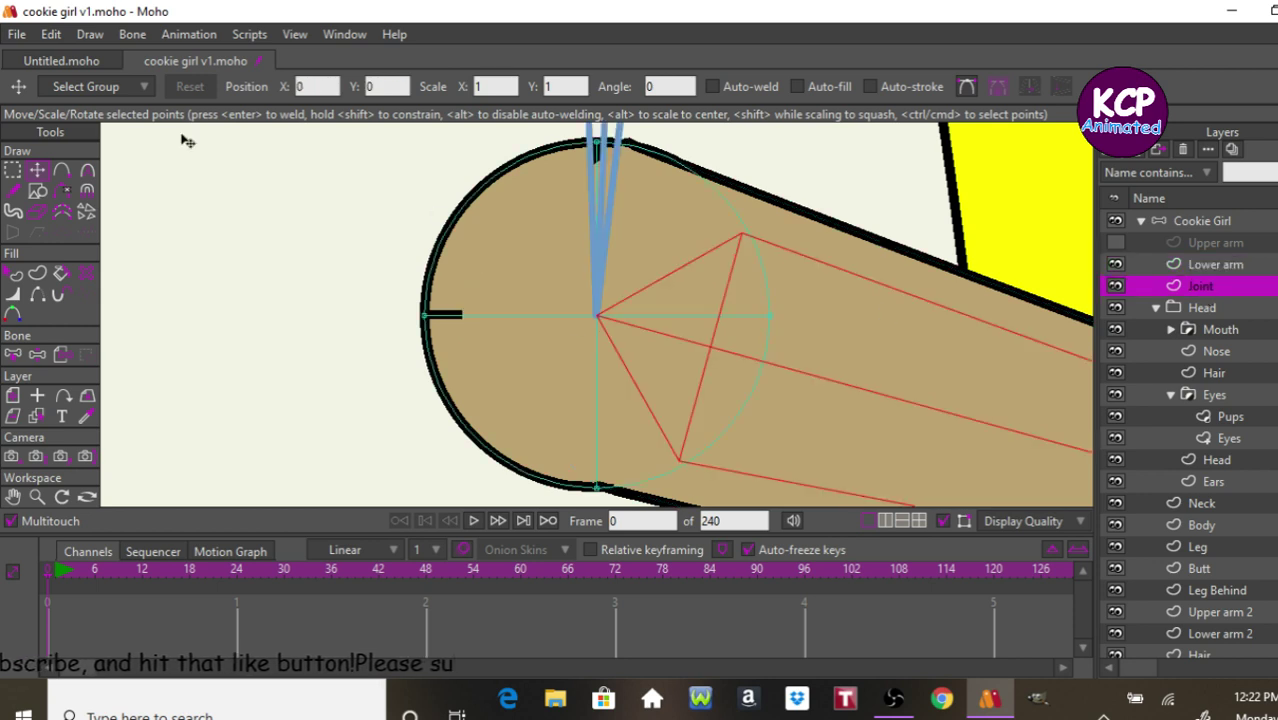
{"action": "left_click", "coordinate": [37, 295]}
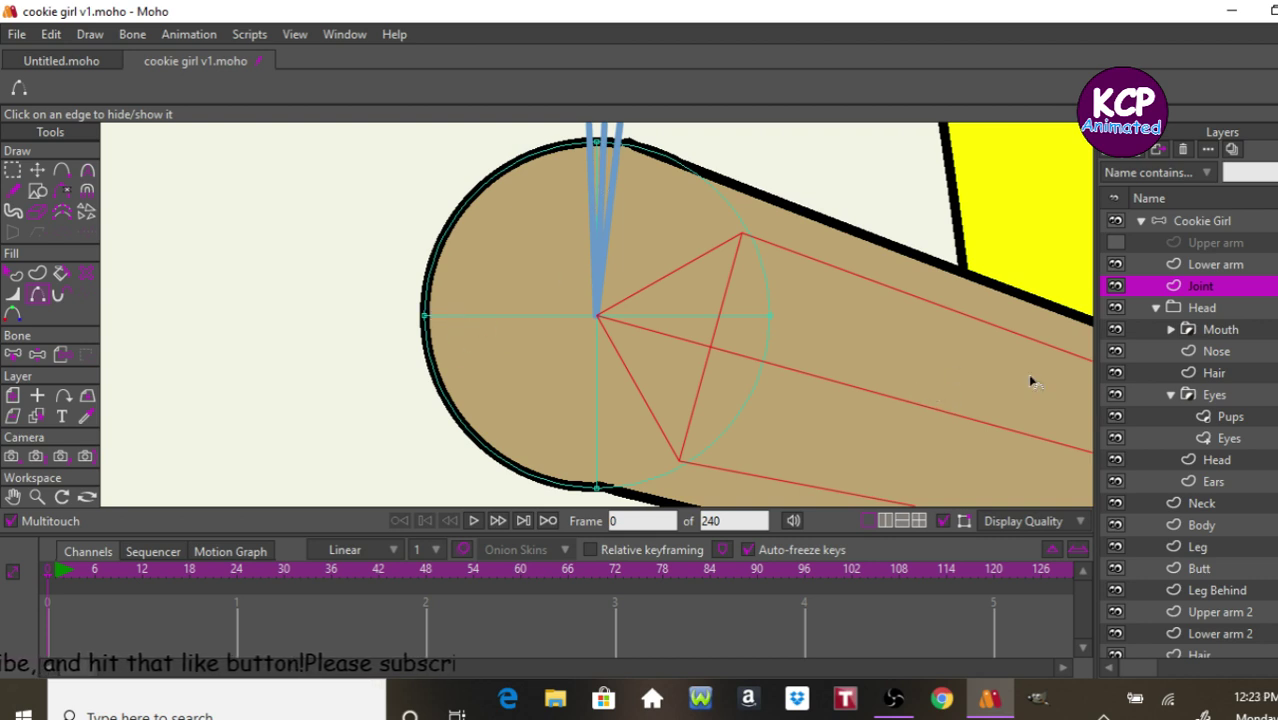
{"action": "left_click", "coordinate": [1116, 242]}
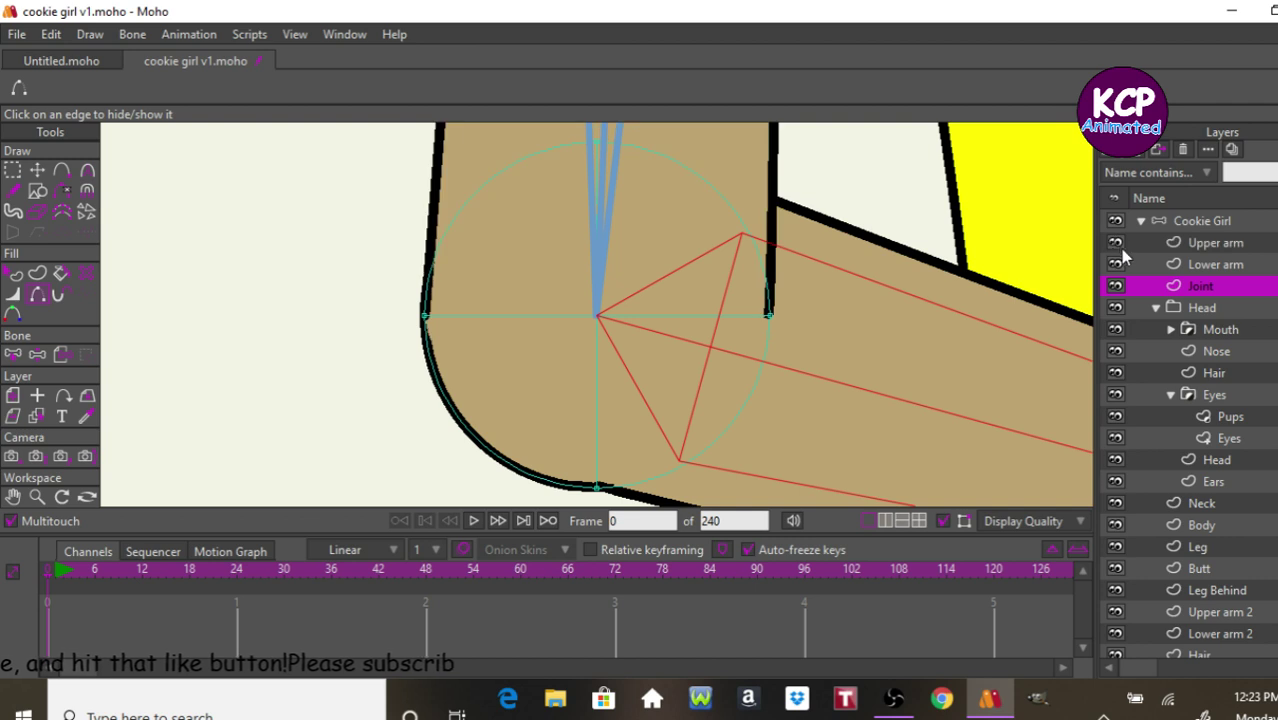
Test the elbow by swinging the arm bones of Cookie Girl with Manipulate Bones, and render the frame.
{"action": "left_click", "coordinate": [1145, 242]}
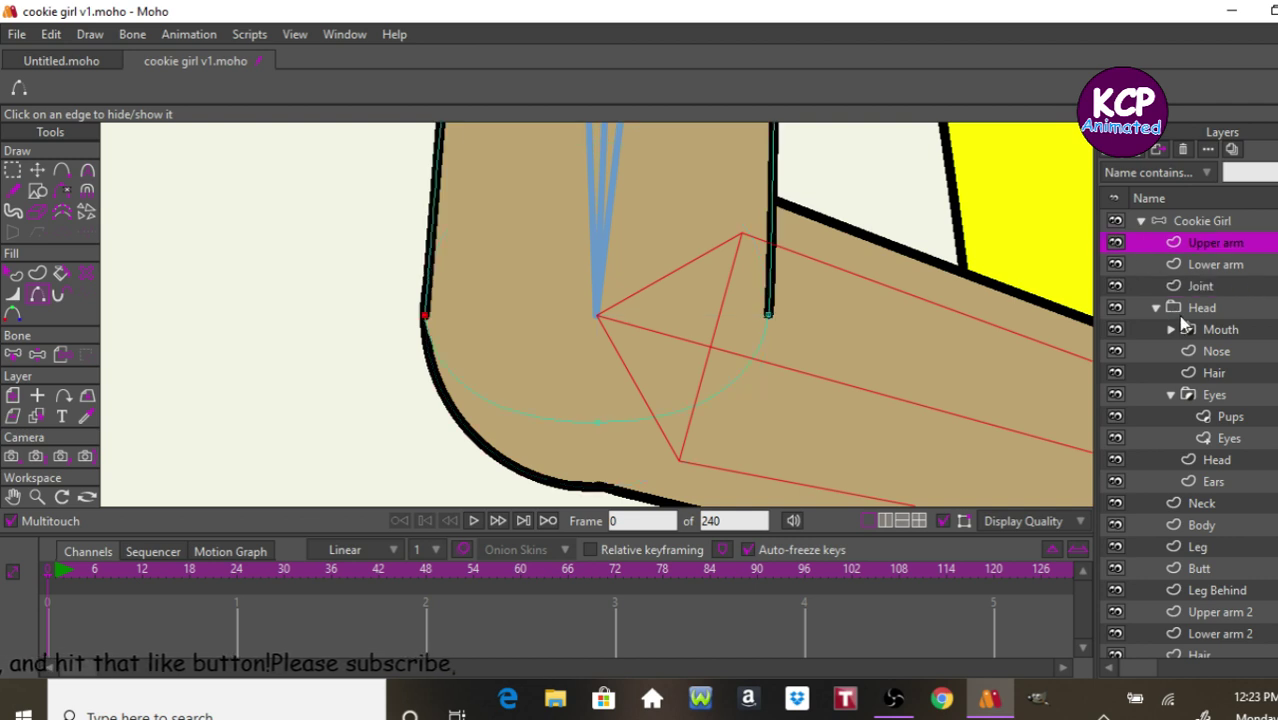
{"action": "left_click", "coordinate": [1201, 221]}
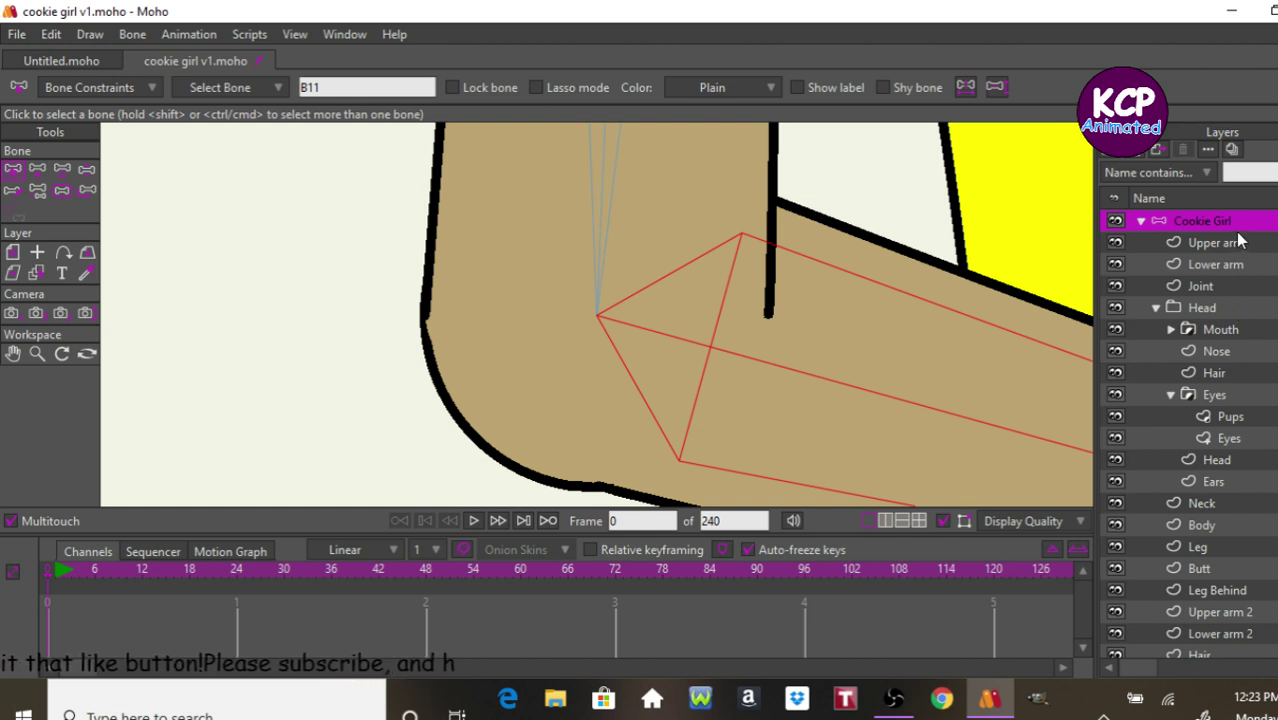
{"action": "left_click", "coordinate": [63, 172]}
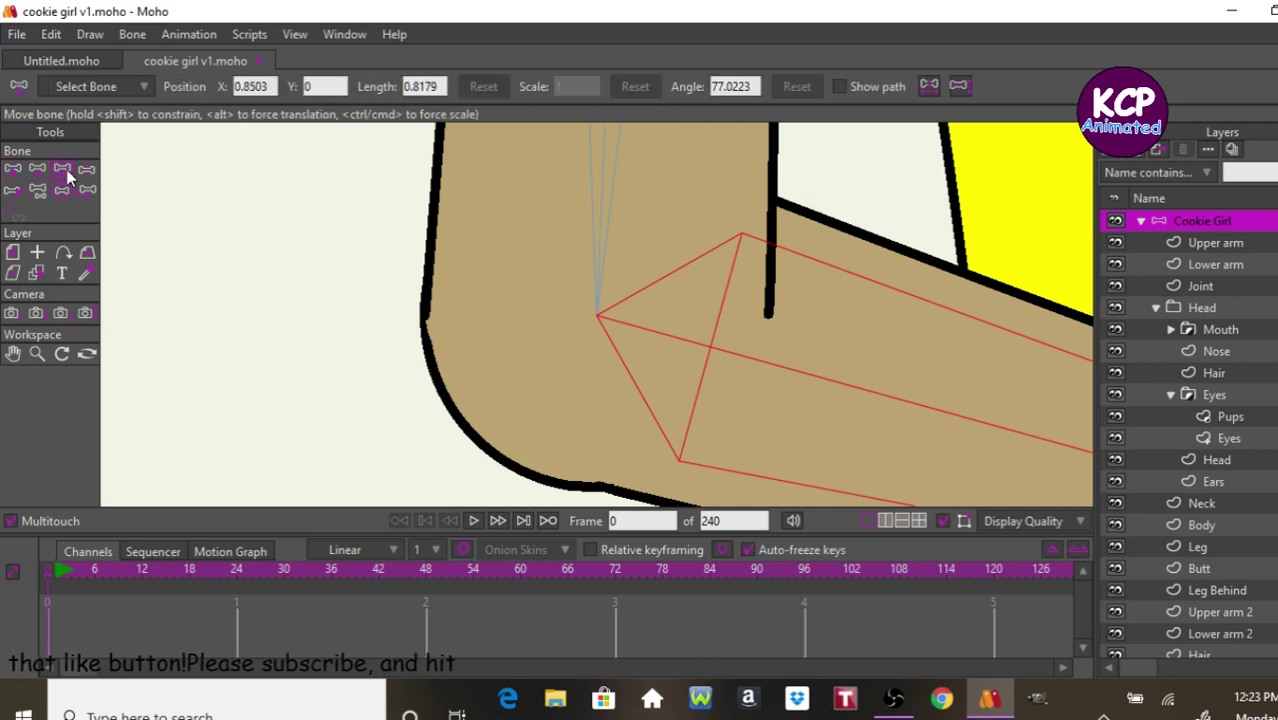
{"action": "left_click", "coordinate": [87, 170]}
{"action": "left_click_drag", "start_coordinate": [783, 362], "coordinate": [320, 445]}
{"action": "left_click_drag", "start_coordinate": [607, 418], "coordinate": [705, 94]}
{"action": "left_click_drag", "start_coordinate": [733, 331], "coordinate": [865, 385]}
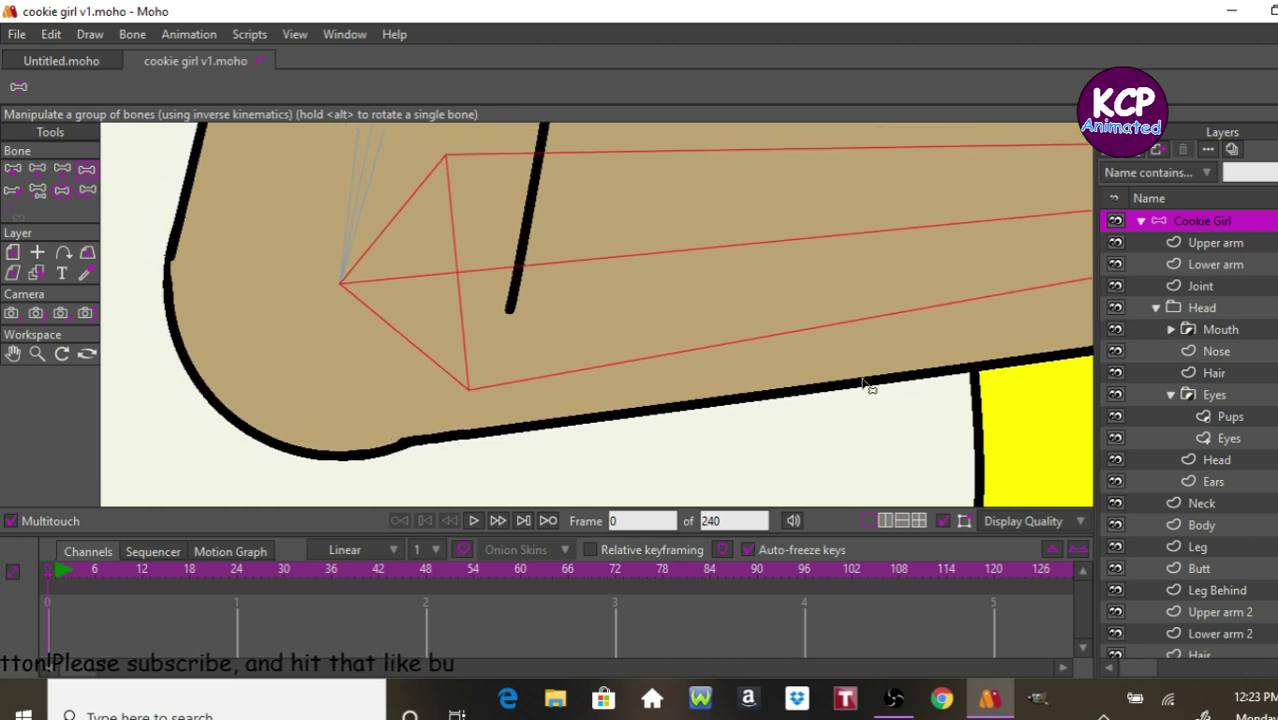
{"action": "key", "text": "ctrl+r"}
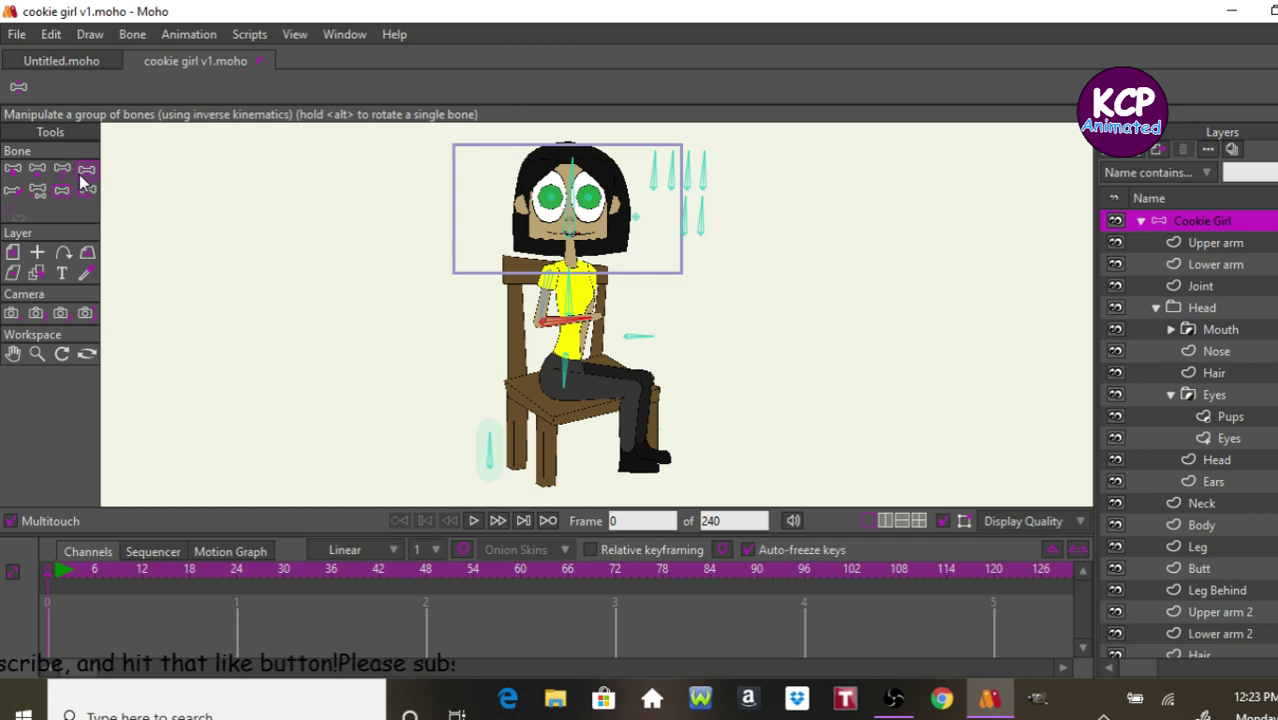
Raise the arm bones so the hand rests beside the face, and render frame 0 to check the elbow.
{"action": "left_click_drag", "start_coordinate": [577, 320], "coordinate": [718, 250]}
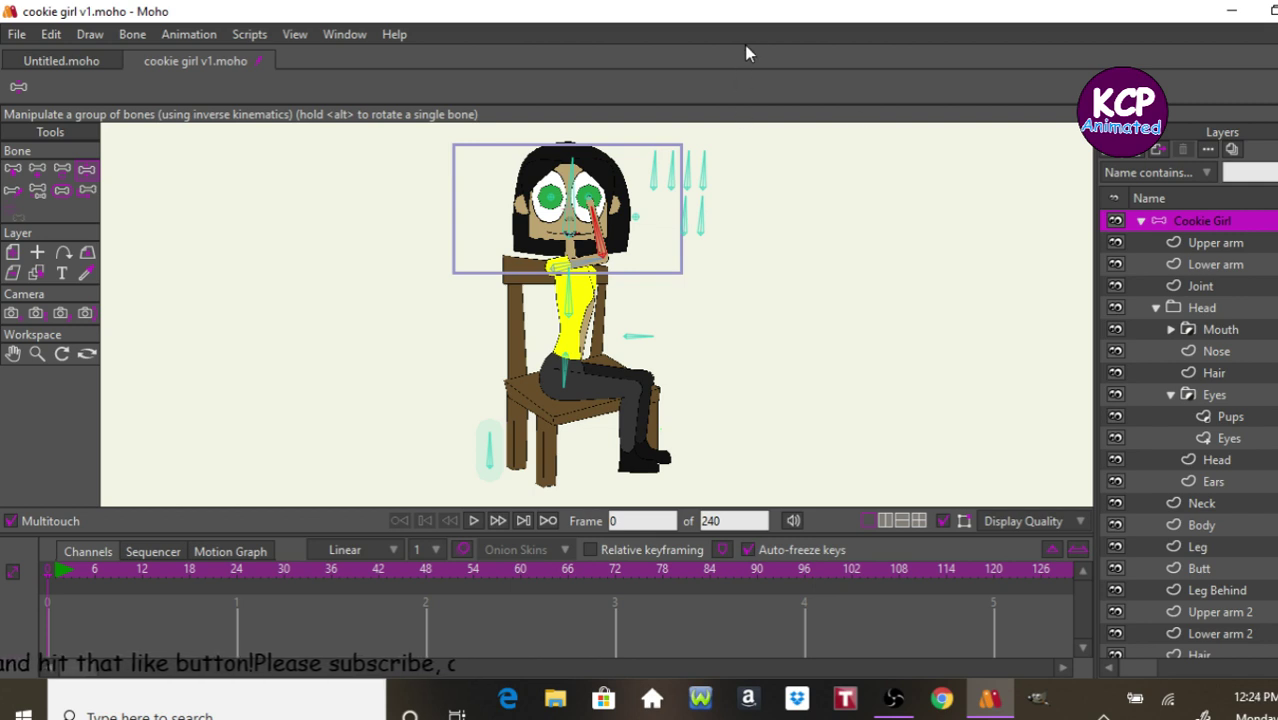
{"action": "key", "text": "ctrl+z"}
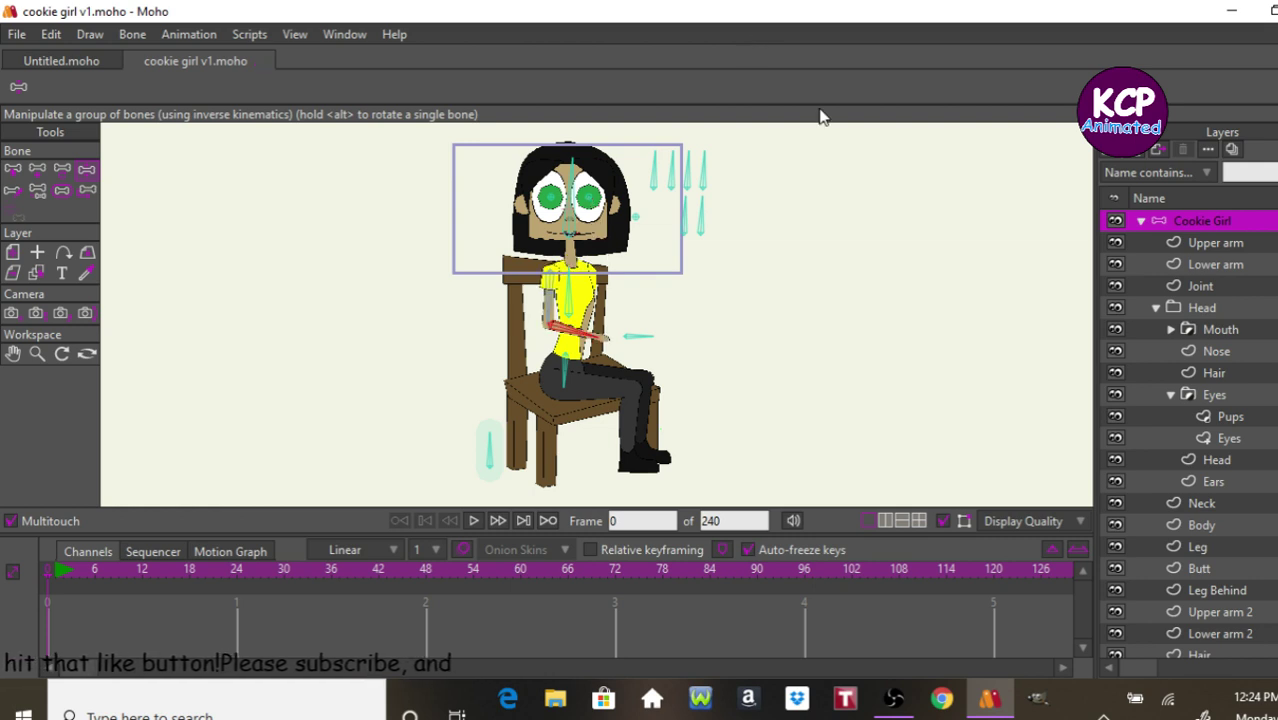
{"action": "left_click_drag", "start_coordinate": [581, 335], "coordinate": [617, 175]}
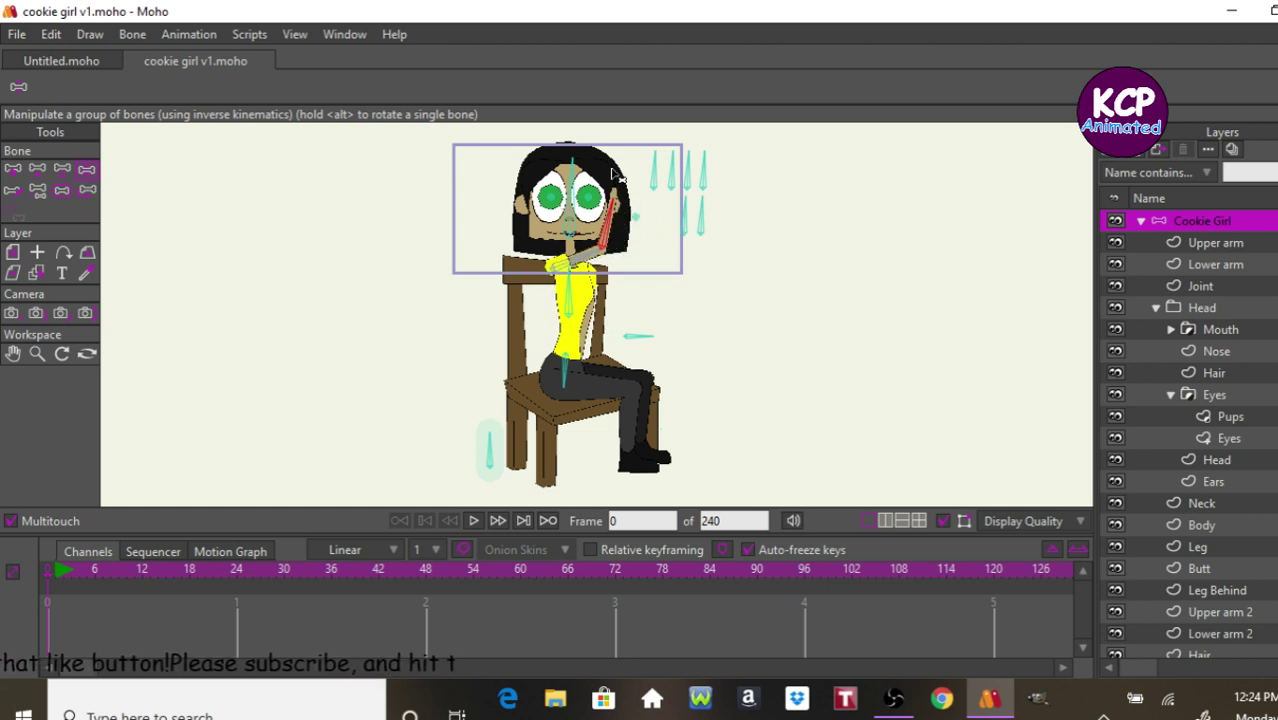
{"action": "key", "text": "ctrl+r"}
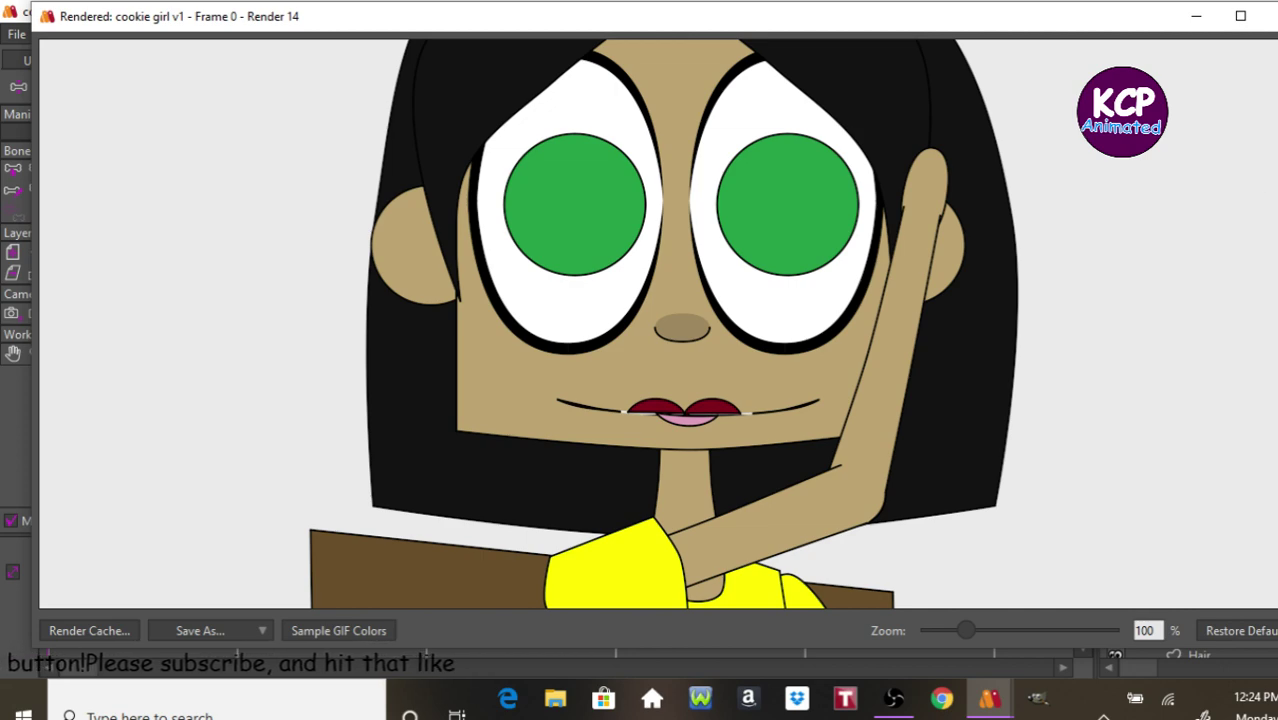
{"action": "left_click", "coordinate": [1270, 16]}
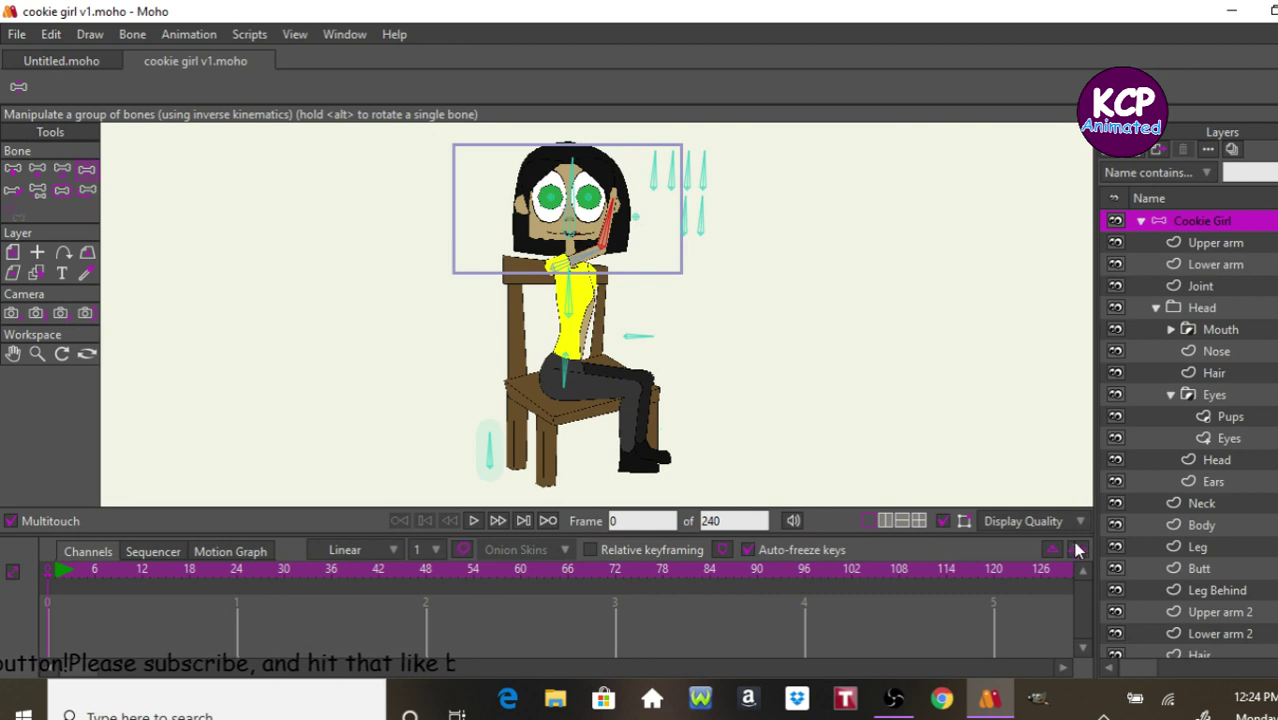
Expand the Mouth group and check the masking settings of its Shaoe layer.
{"action": "left_click", "coordinate": [1160, 388]}
{"action": "left_click", "coordinate": [1170, 330]}
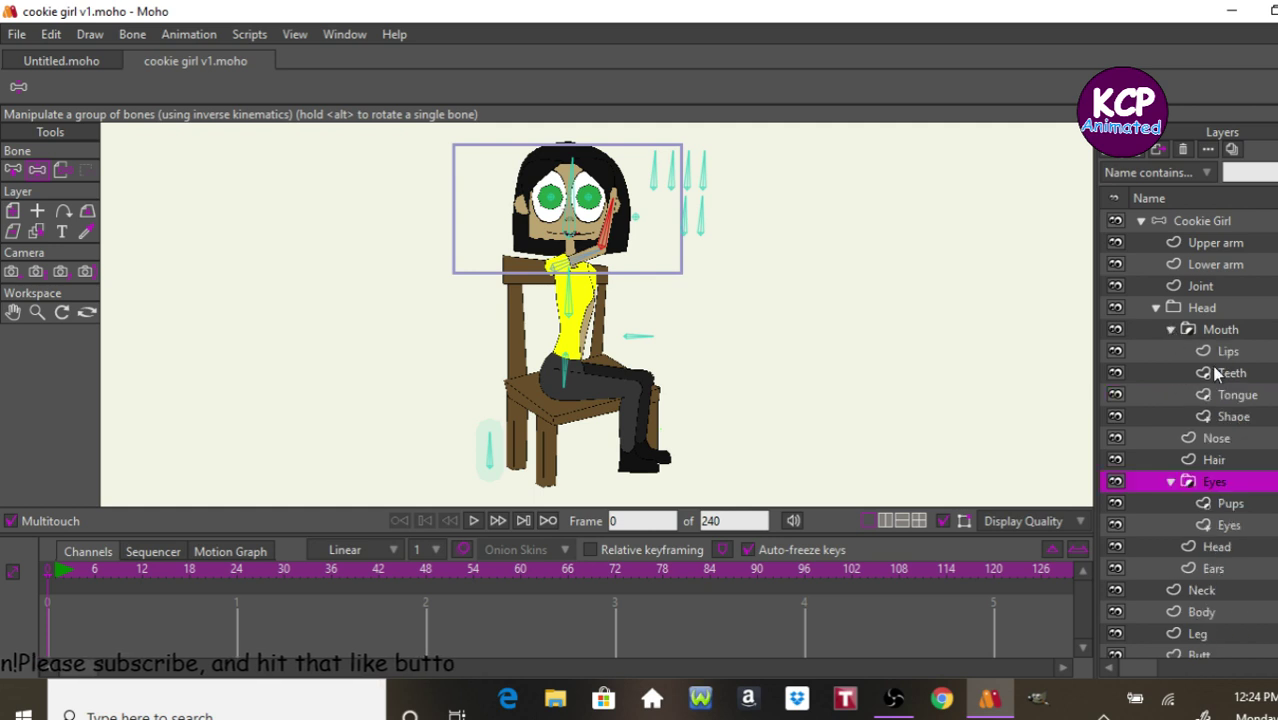
{"action": "double_click", "coordinate": [1236, 418]}
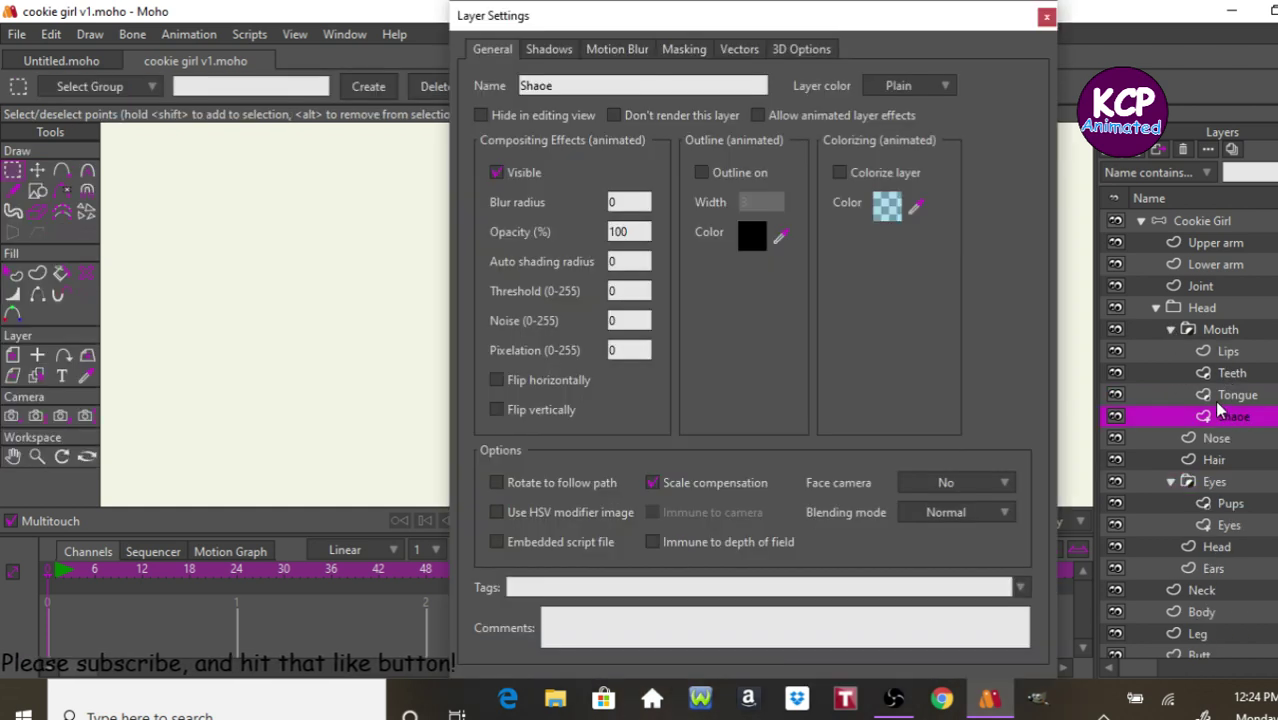
{"action": "left_click", "coordinate": [738, 49]}
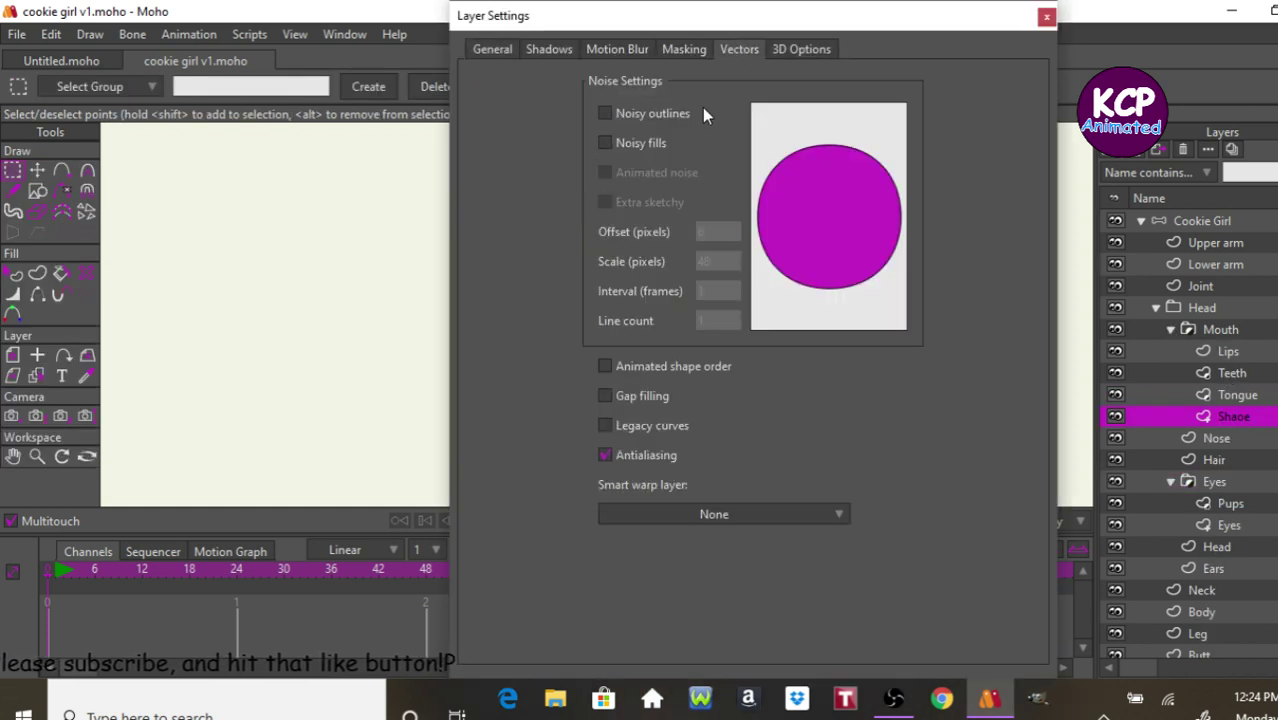
{"action": "left_click", "coordinate": [688, 54]}
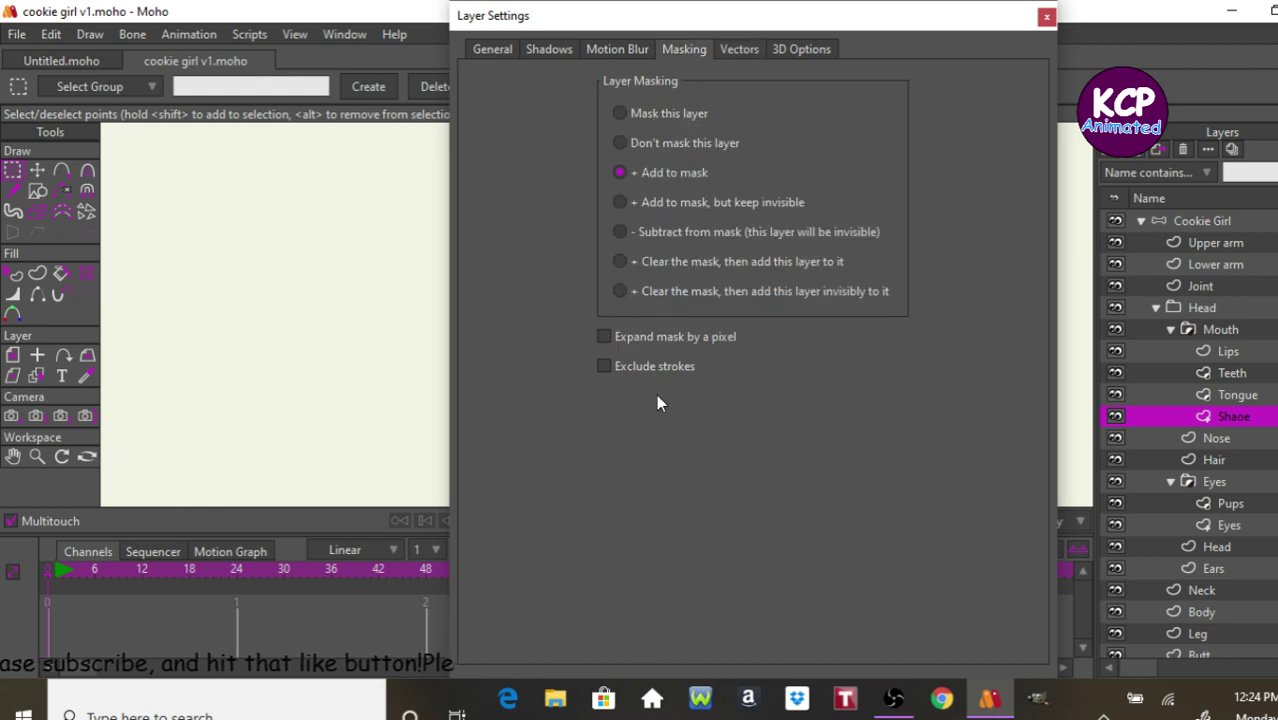
{"action": "key", "text": "Return"}
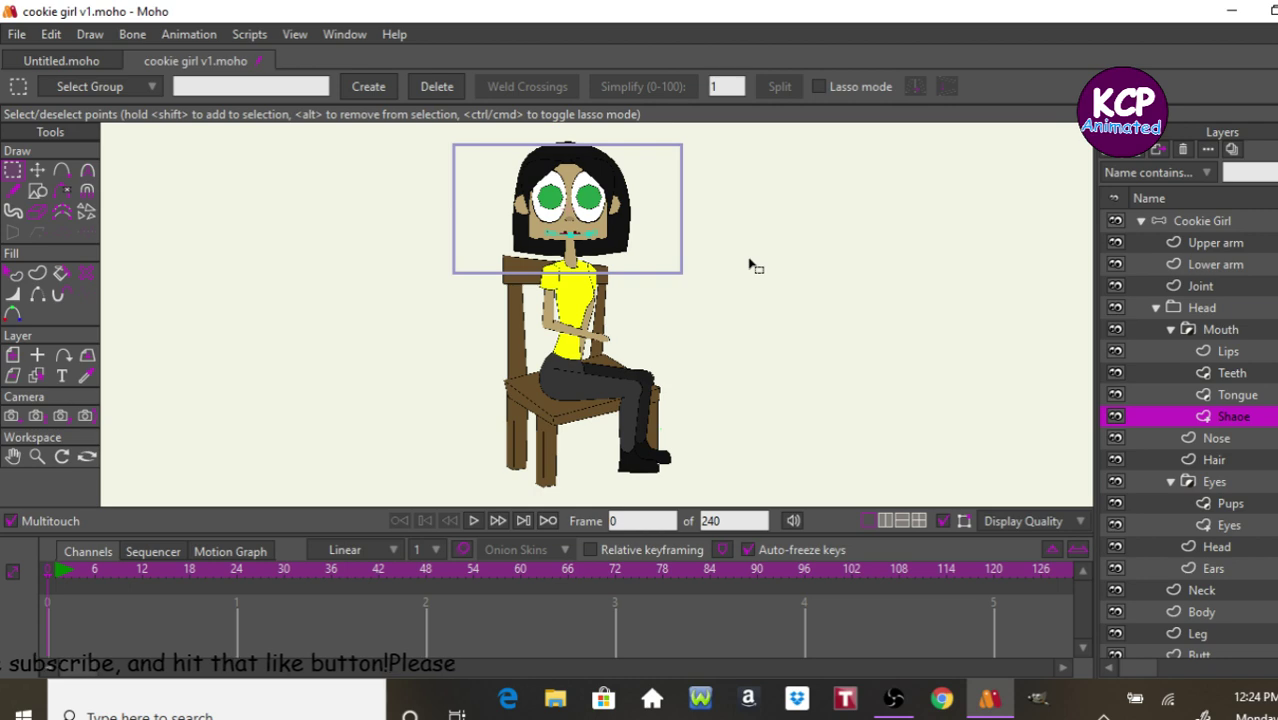
Render frame 0 to check the mouth, select the Cookie Girl bone layer, and collapse its Mouth group.
{"action": "key", "text": "ctrl+r"}
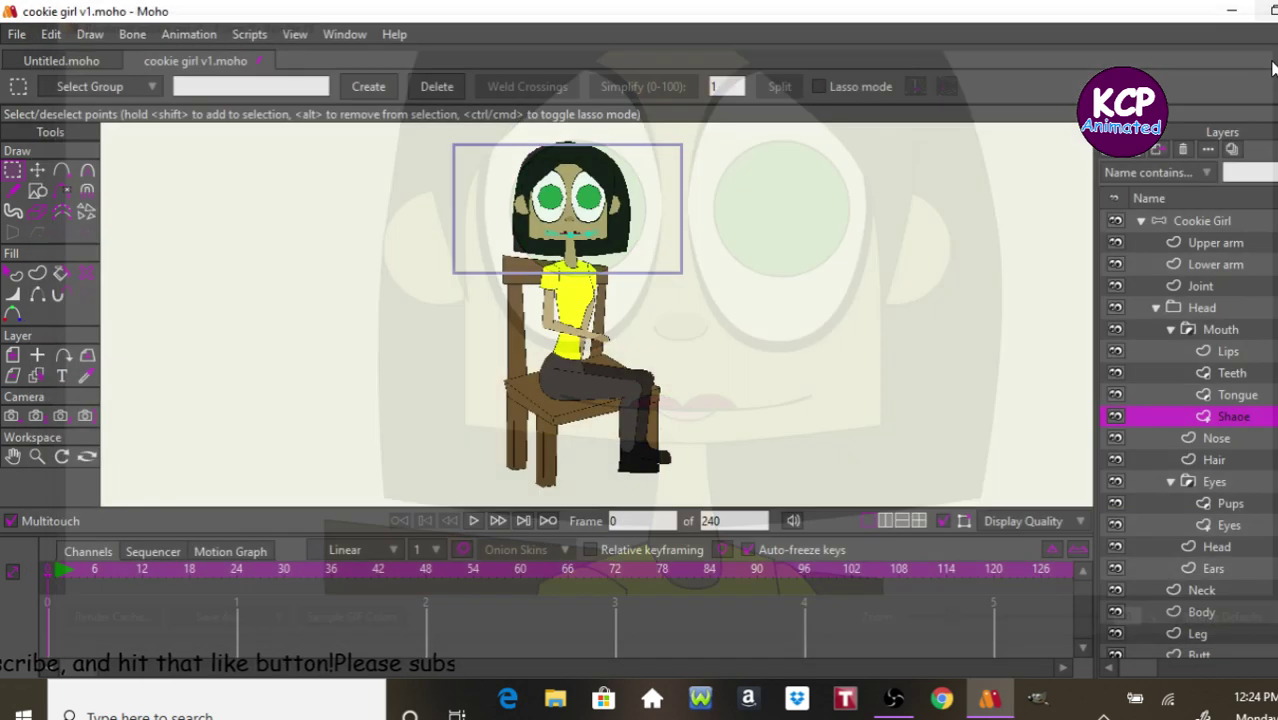
{"action": "left_click", "coordinate": [1268, 15]}
{"action": "left_click", "coordinate": [1230, 223]}
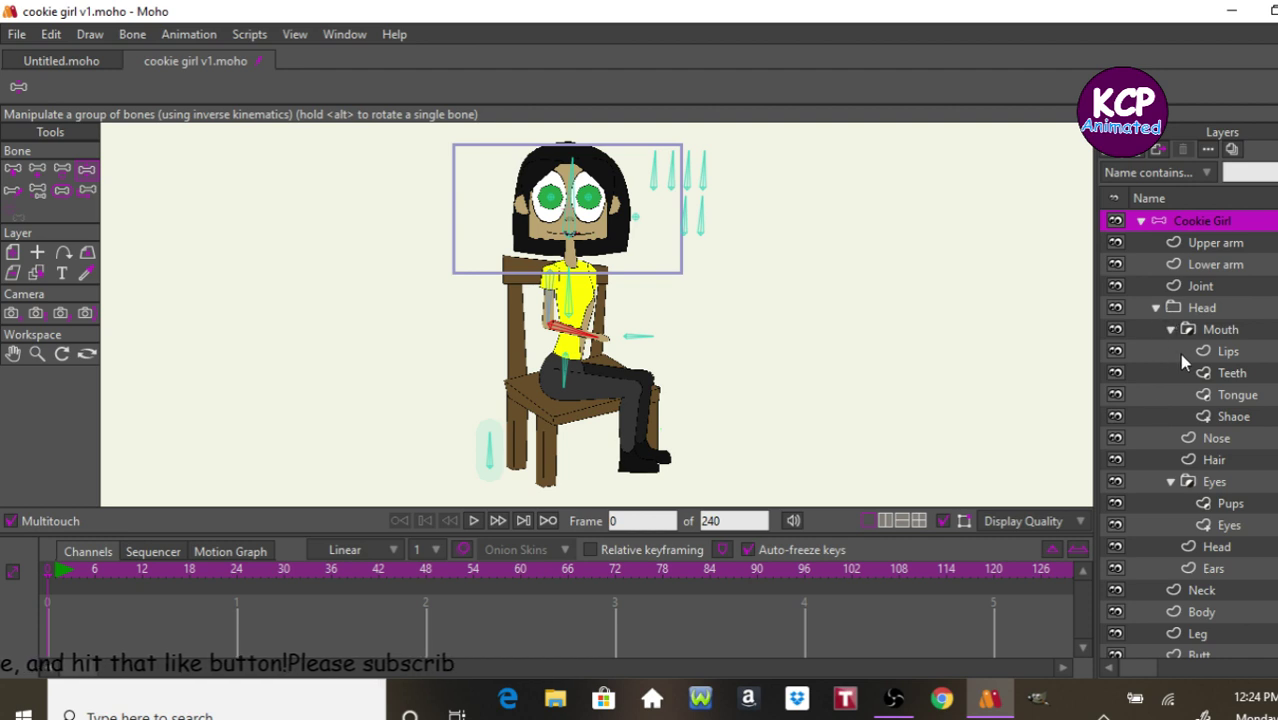
{"action": "left_click", "coordinate": [1141, 221]}
{"action": "left_click", "coordinate": [1141, 221]}
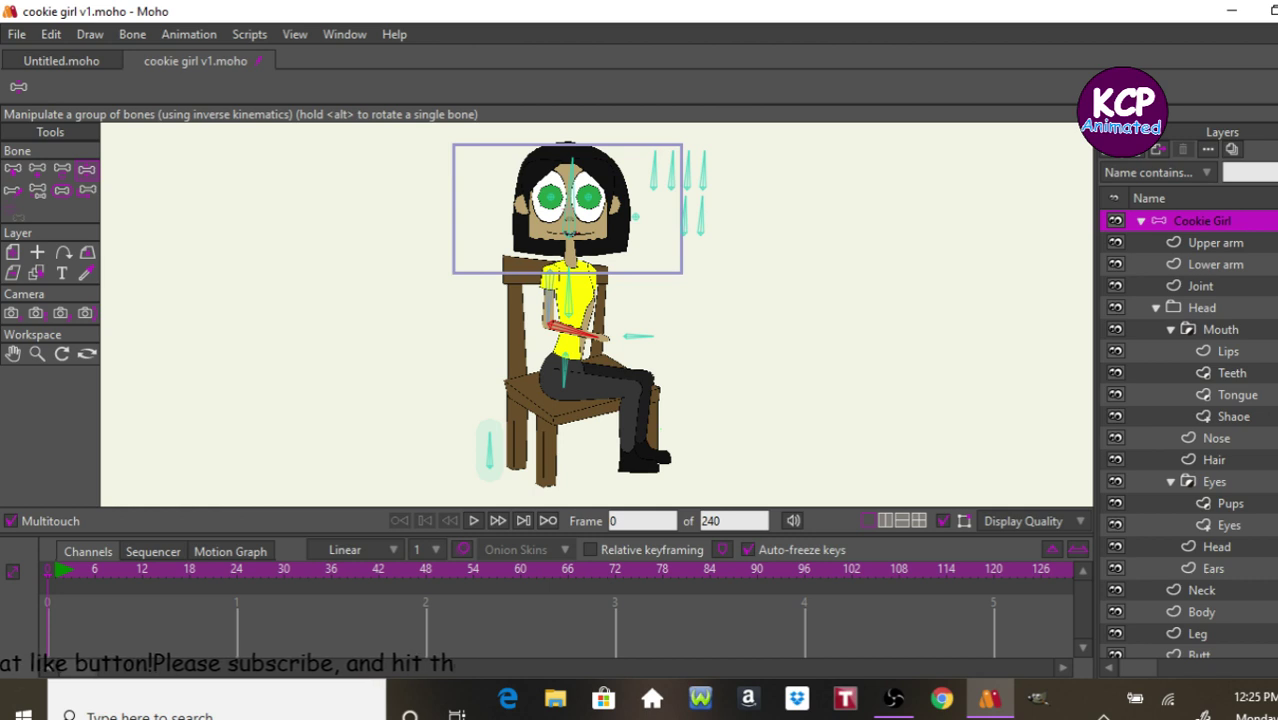
{"action": "left_click", "coordinate": [1169, 329]}
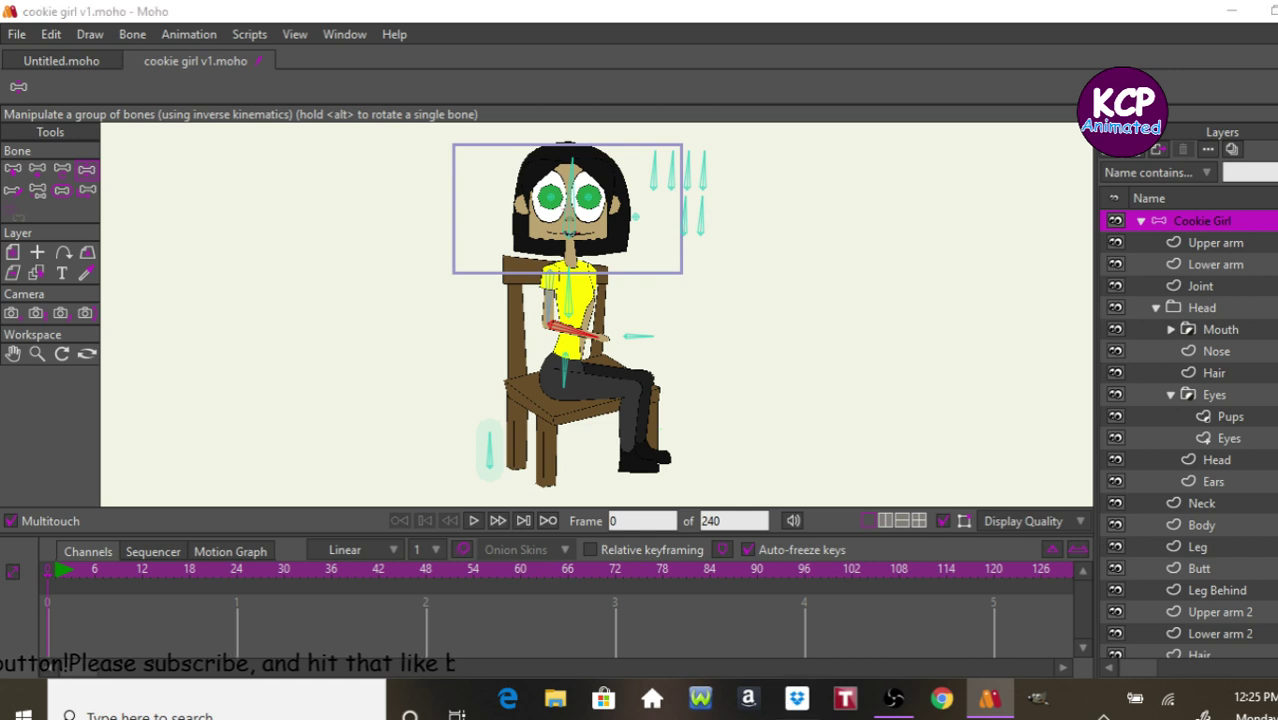
Switch to Notepad and review the Cookie girl design notes, closing them when done.
{"action": "mouse_move", "coordinate": [784, 713]}
{"action": "left_click", "coordinate": [616, 636]}
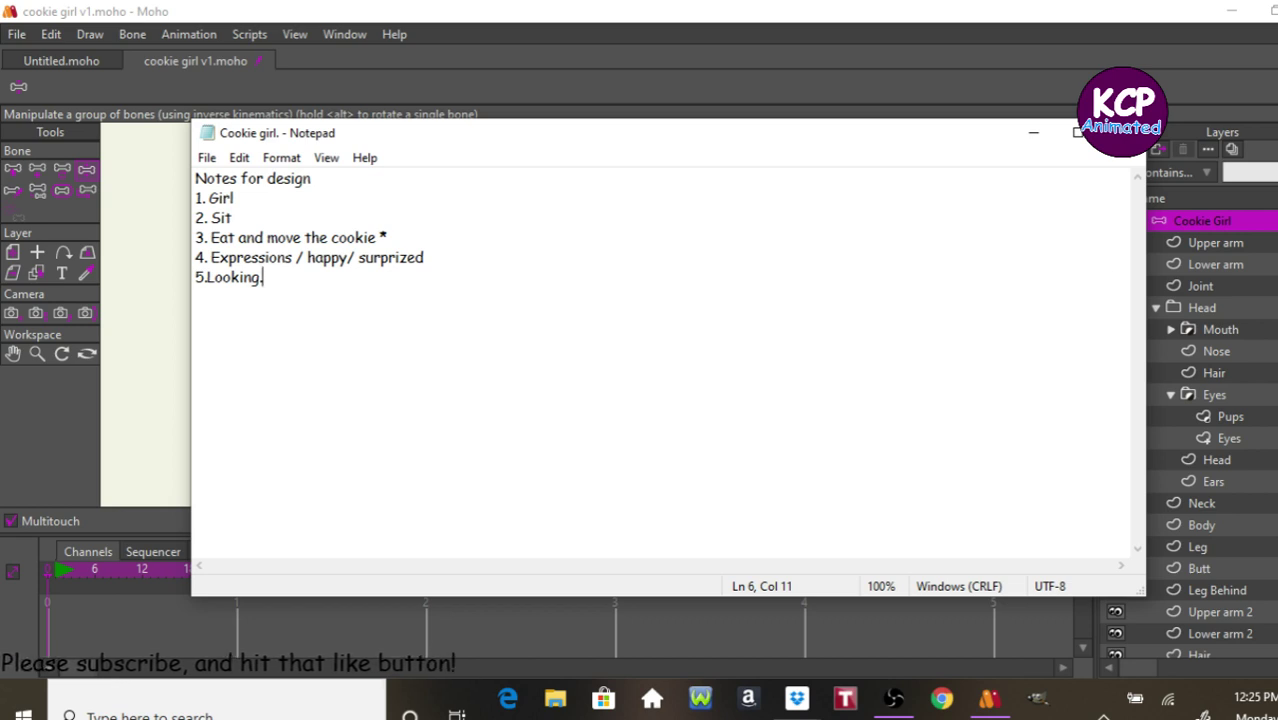
{"action": "left_click", "coordinate": [1120, 132]}
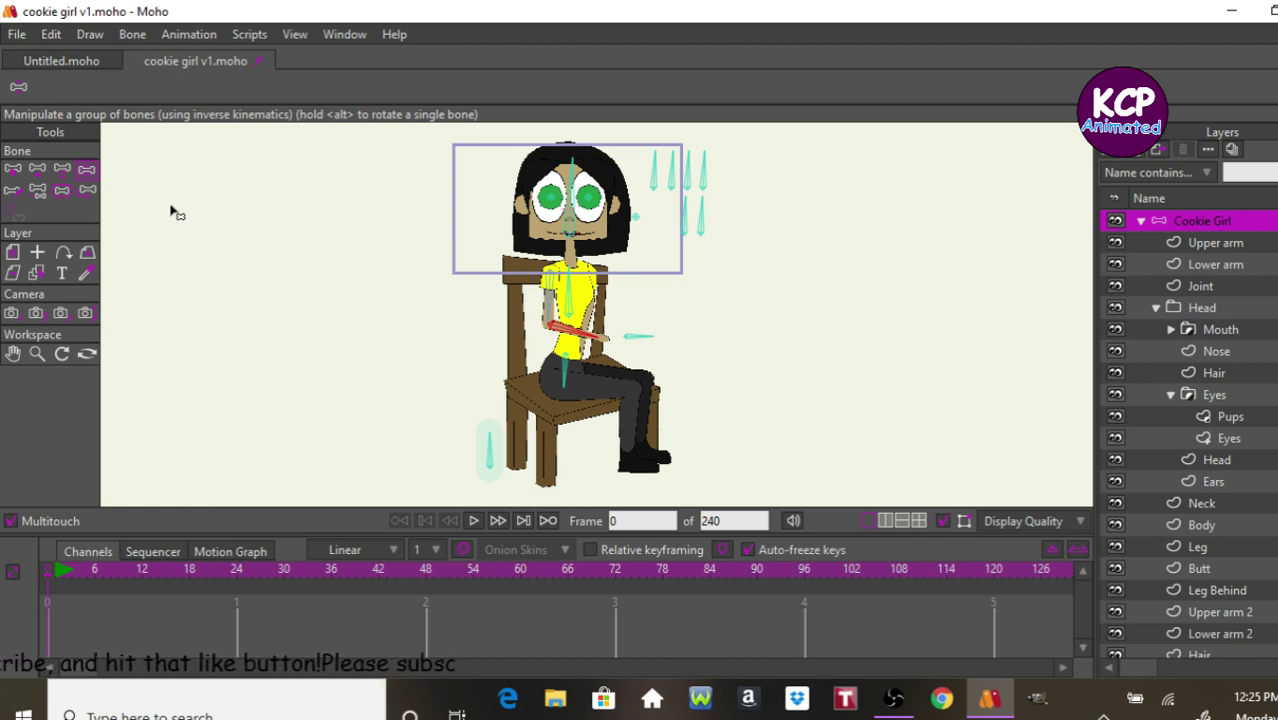
Test the eye-control bone beside the face by moving it slightly down on frame 1, and render that frame to check the pupils.
{"action": "left_click", "coordinate": [36, 190]}
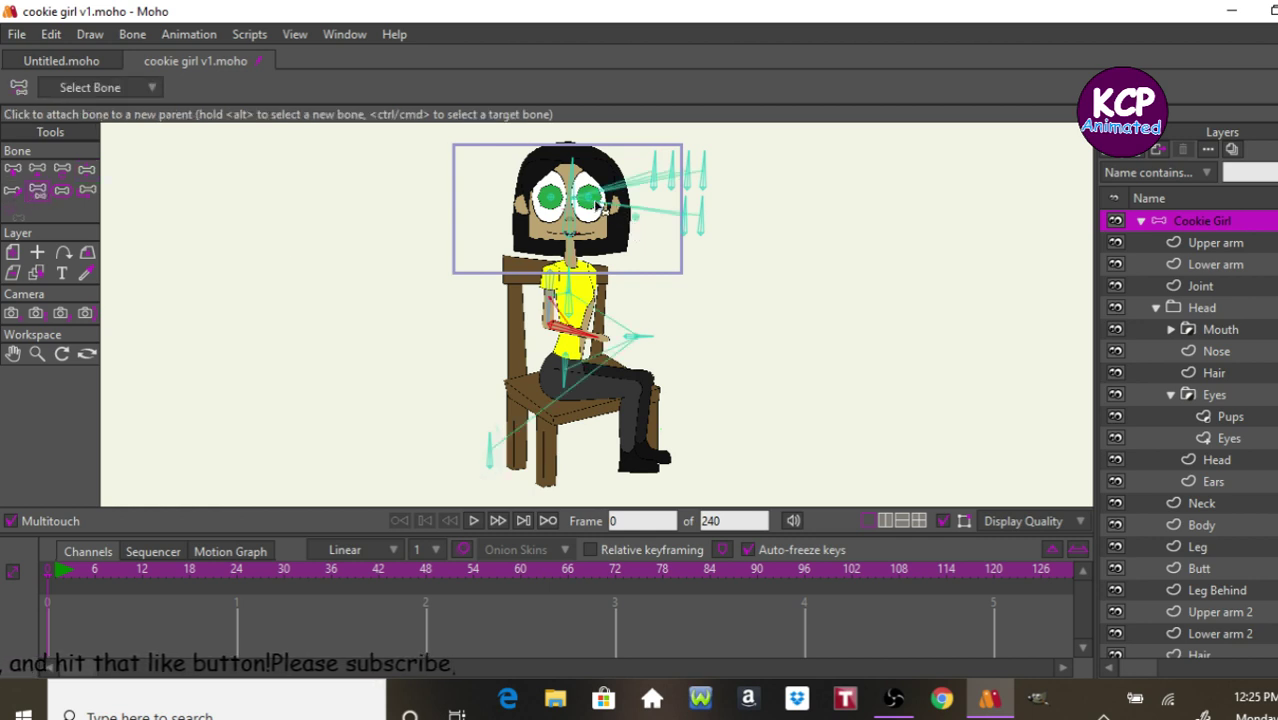
{"action": "left_click", "coordinate": [595, 203]}
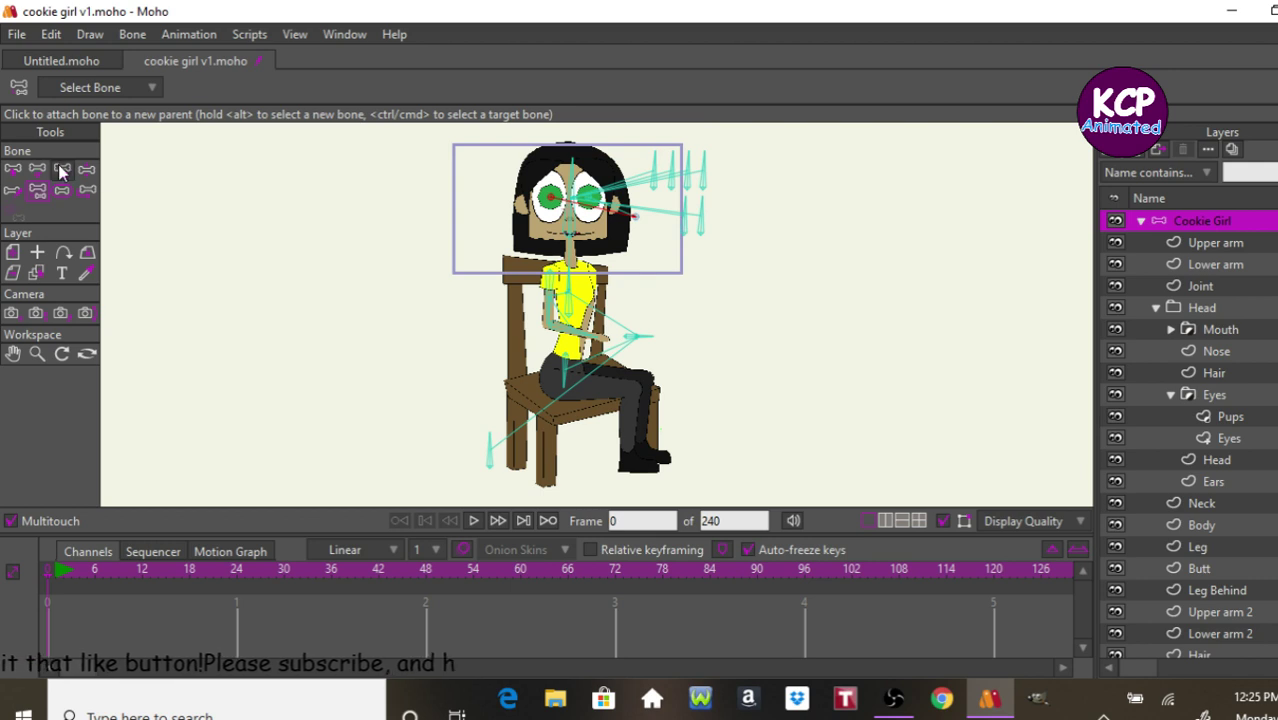
{"action": "key", "text": "ctrl+Right"}
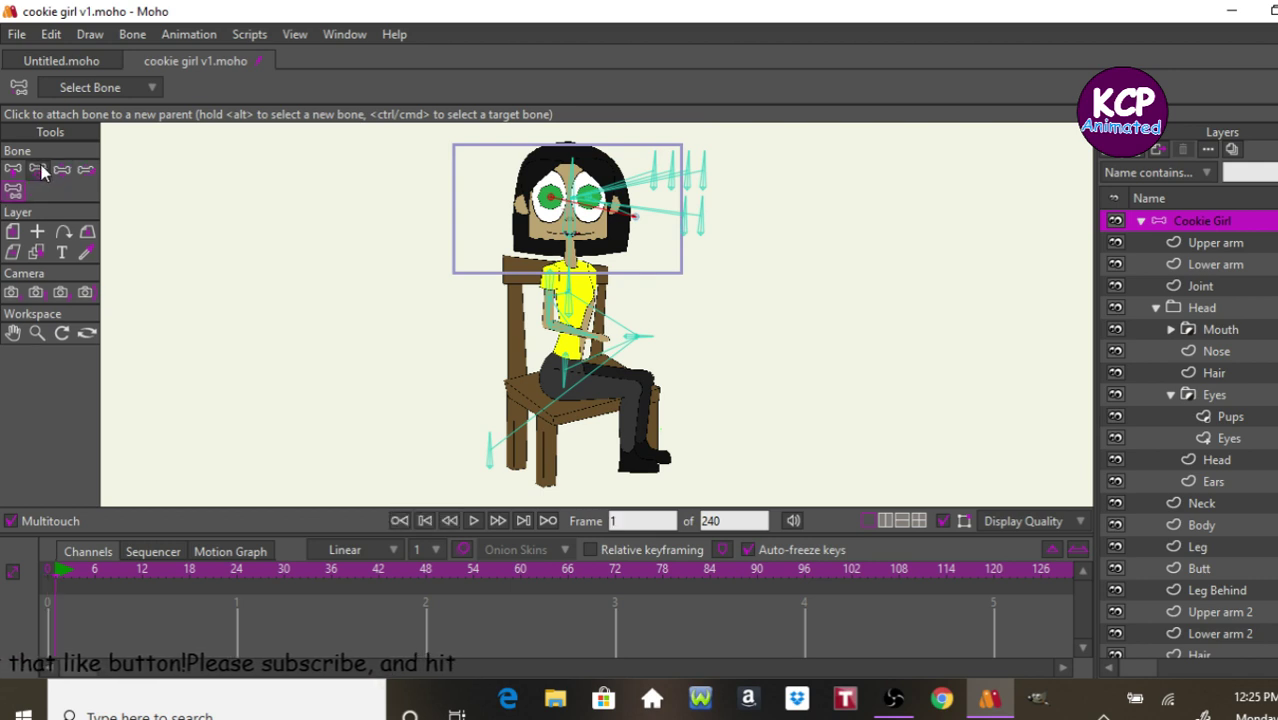
{"action": "left_click", "coordinate": [38, 171]}
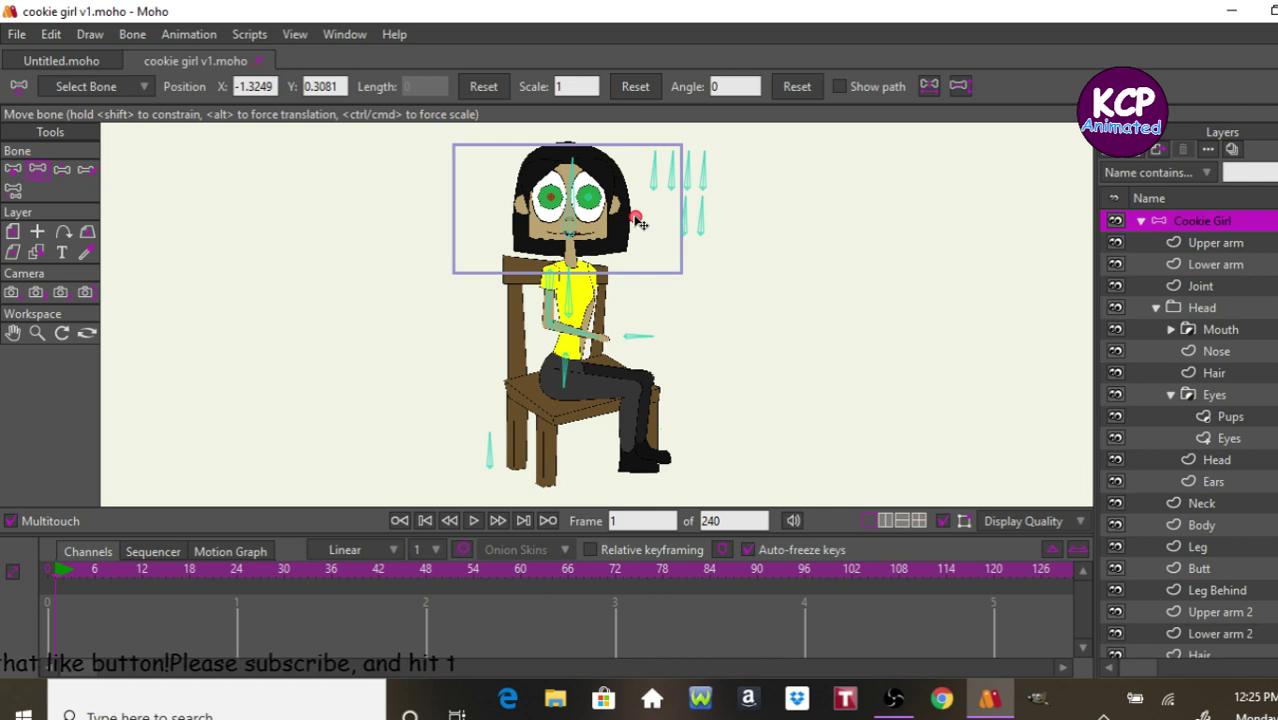
{"action": "mouse_move", "coordinate": [640, 222]}
{"action": "left_mouse_down"}
{"action": "mouse_move", "coordinate": [664, 234]}
{"action": "mouse_move", "coordinate": [617, 230]}
{"action": "mouse_move", "coordinate": [641, 230]}
{"action": "mouse_move", "coordinate": [637, 214]}
{"action": "mouse_move", "coordinate": [633, 230]}
{"action": "left_mouse_up"}
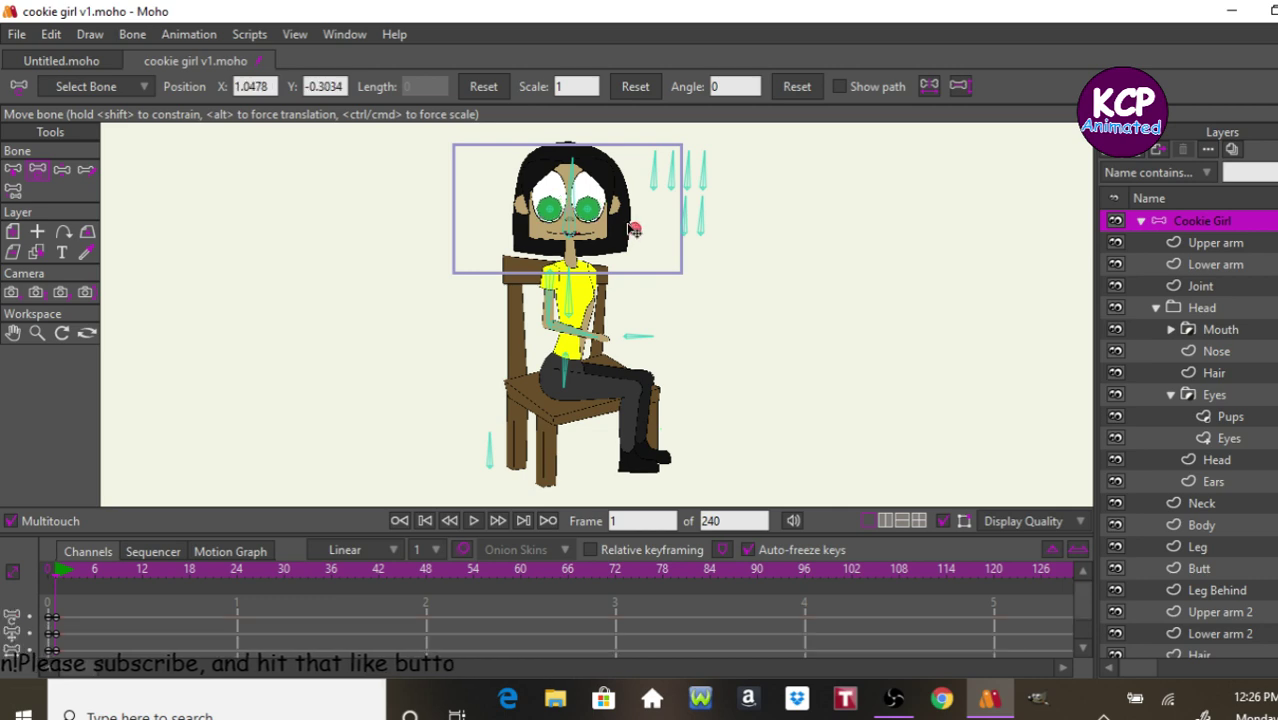
{"action": "key", "text": "ctrl+r"}
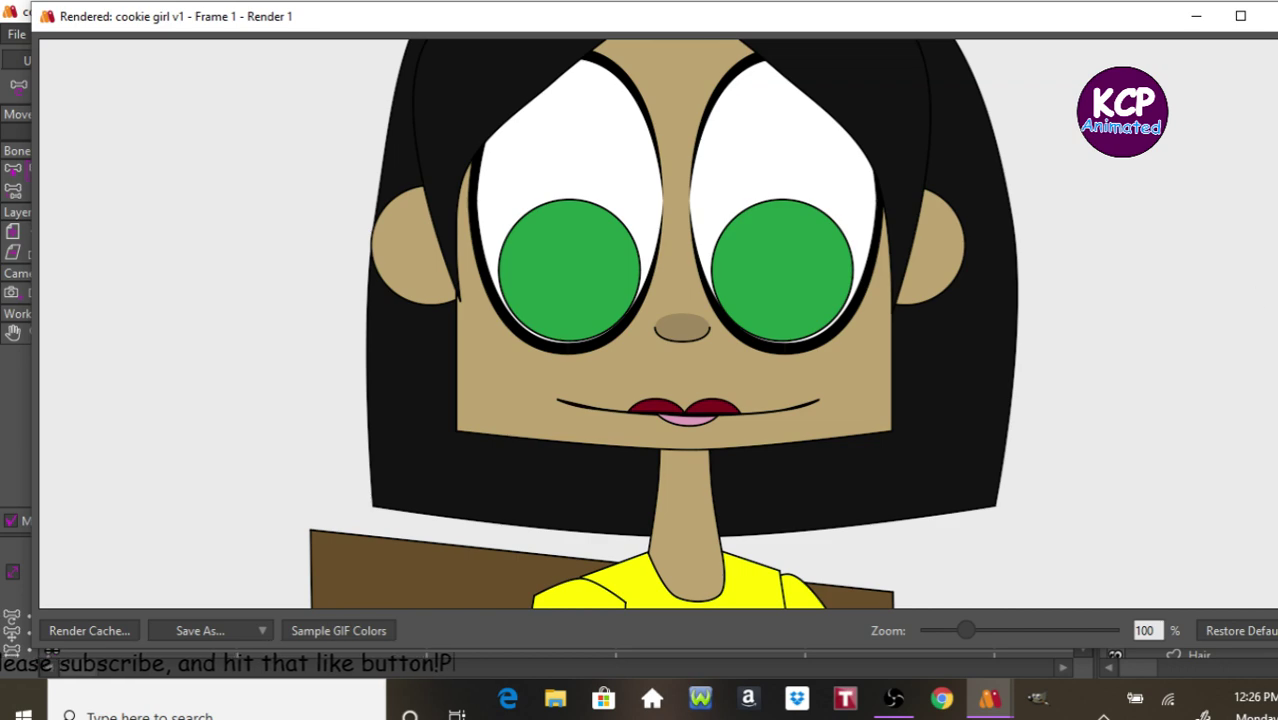
{"action": "key", "text": "alt+F4"}
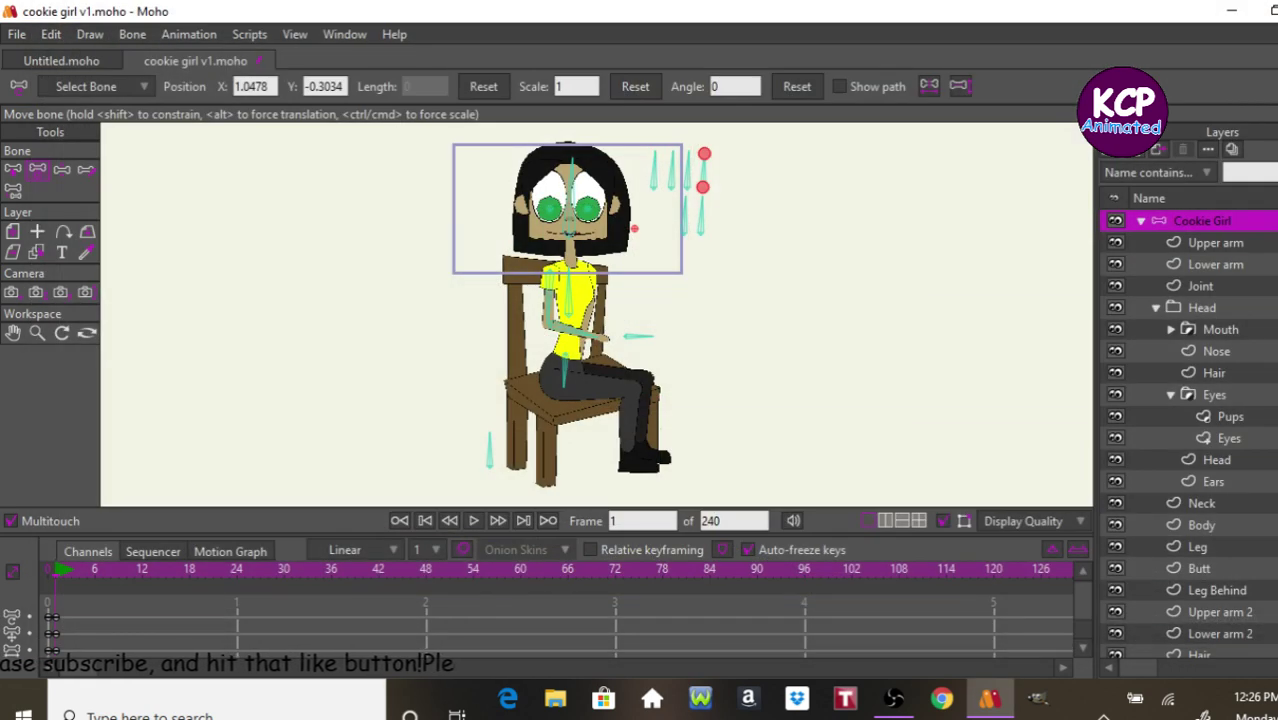
Return to frame 0 and delete the keyframes left by the eye movement test.
{"action": "left_click", "coordinate": [399, 520]}
{"action": "left_click", "coordinate": [489, 450]}
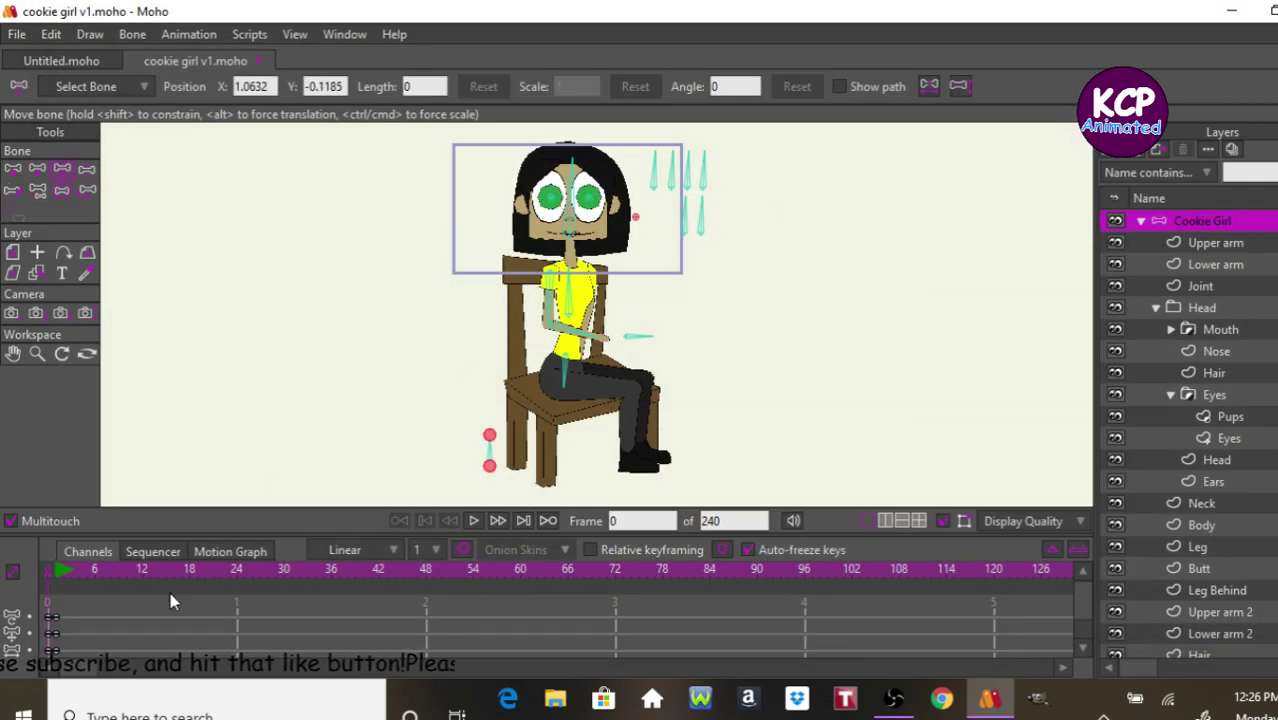
{"action": "left_click_drag", "start_coordinate": [171, 597], "coordinate": [62, 676]}
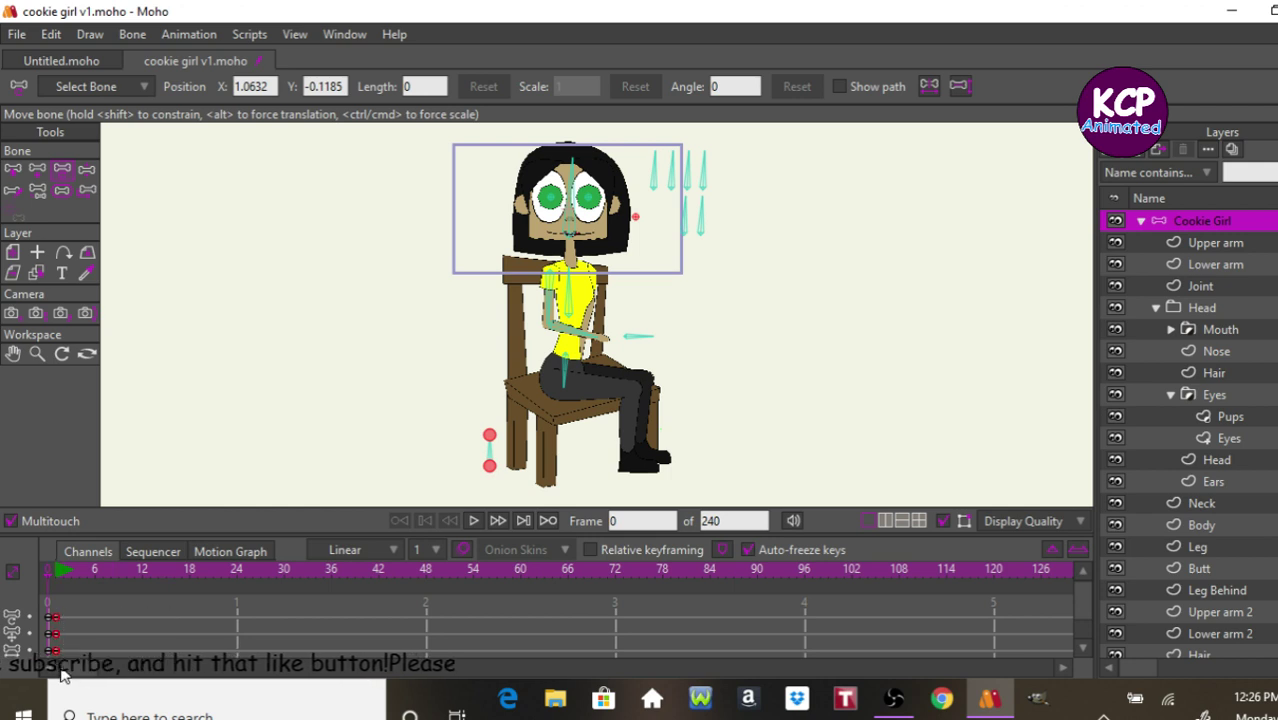
{"action": "key", "text": "Delete"}
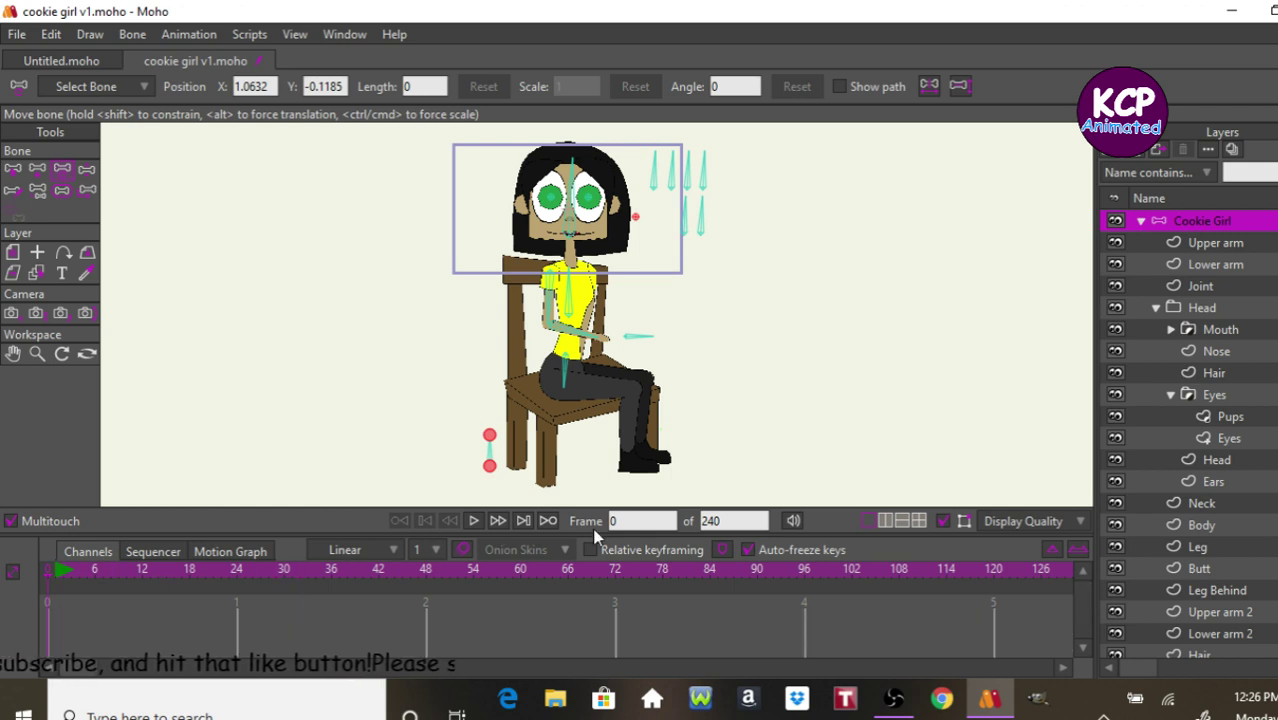
Delete the two rightmost bones, B4_4 and B4_3, from the upper row of control bones beside the head.
{"action": "left_click", "coordinate": [601, 460]}
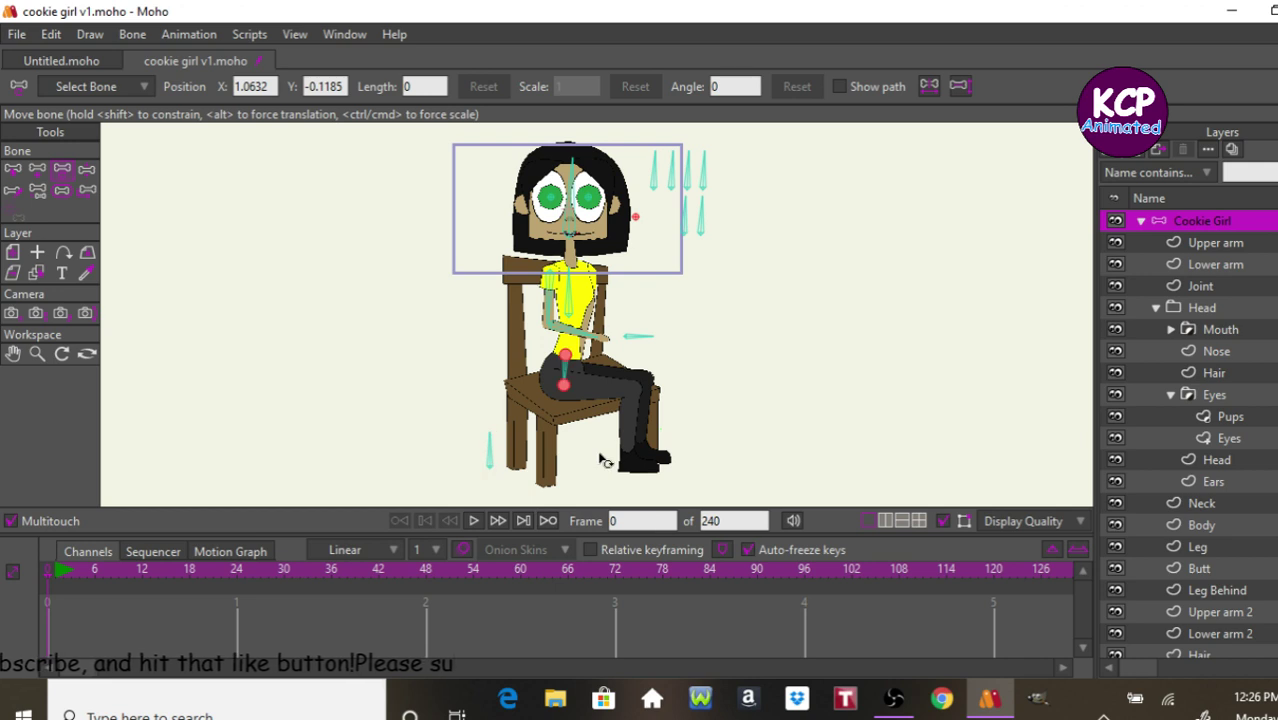
{"action": "left_click", "coordinate": [705, 240]}
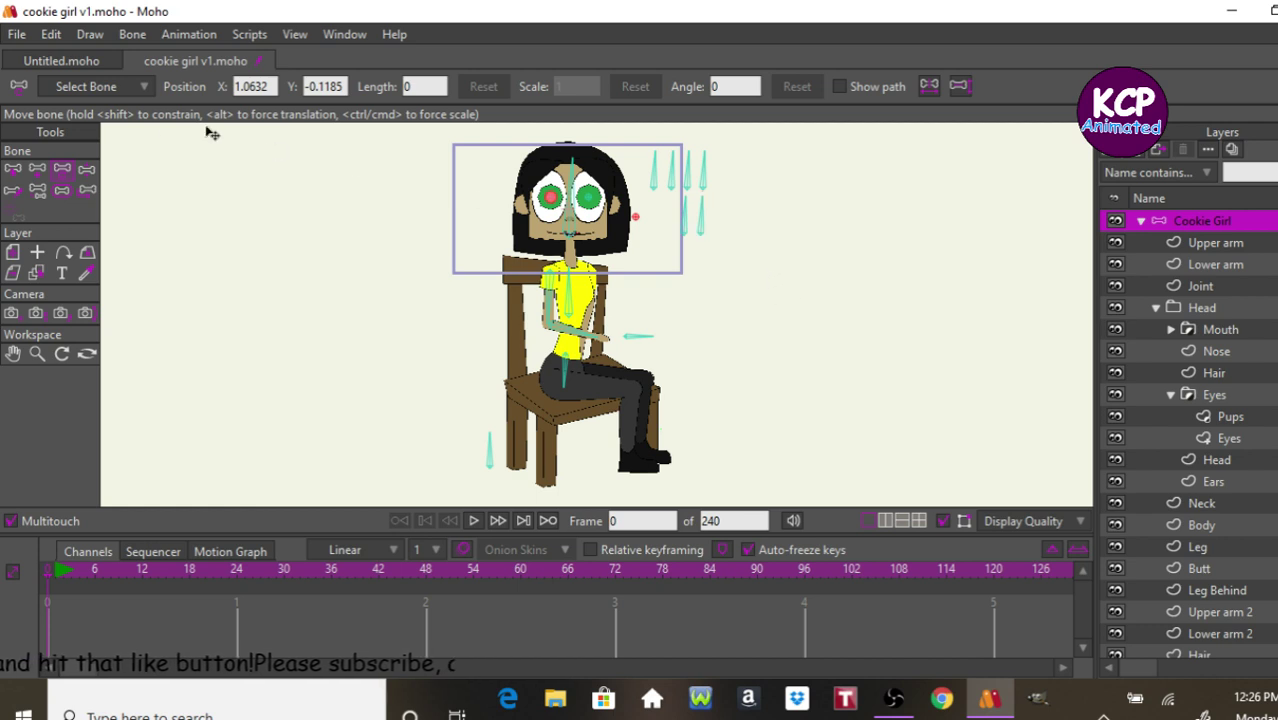
{"action": "left_click", "coordinate": [12, 168]}
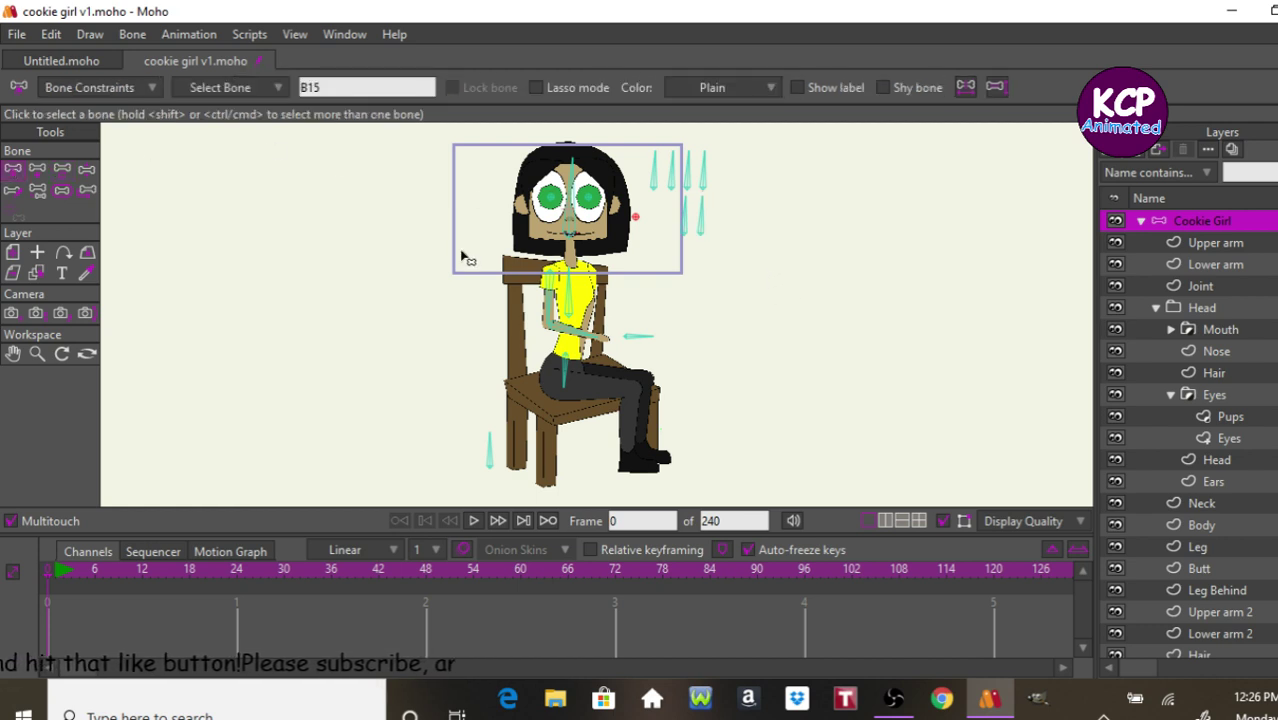
{"action": "left_click", "coordinate": [706, 182]}
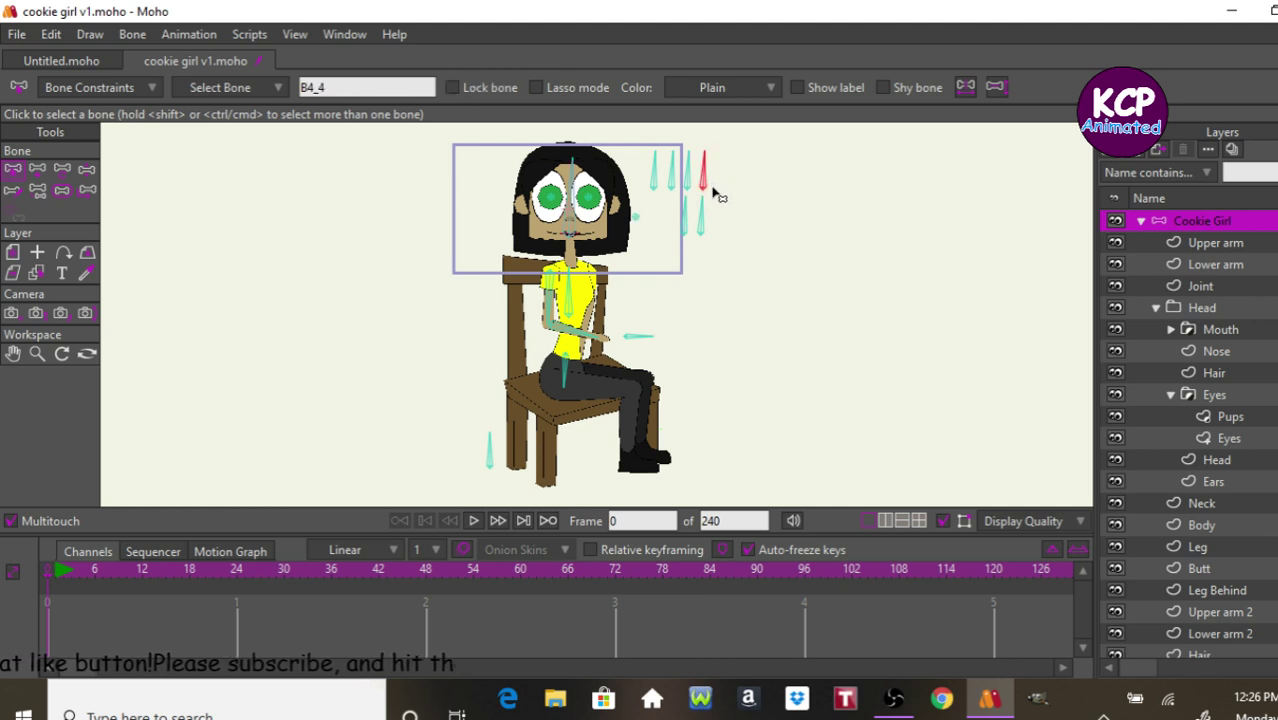
{"action": "left_click", "coordinate": [688, 174], "text": "shift"}
{"action": "left_click", "coordinate": [672, 176], "text": "shift"}
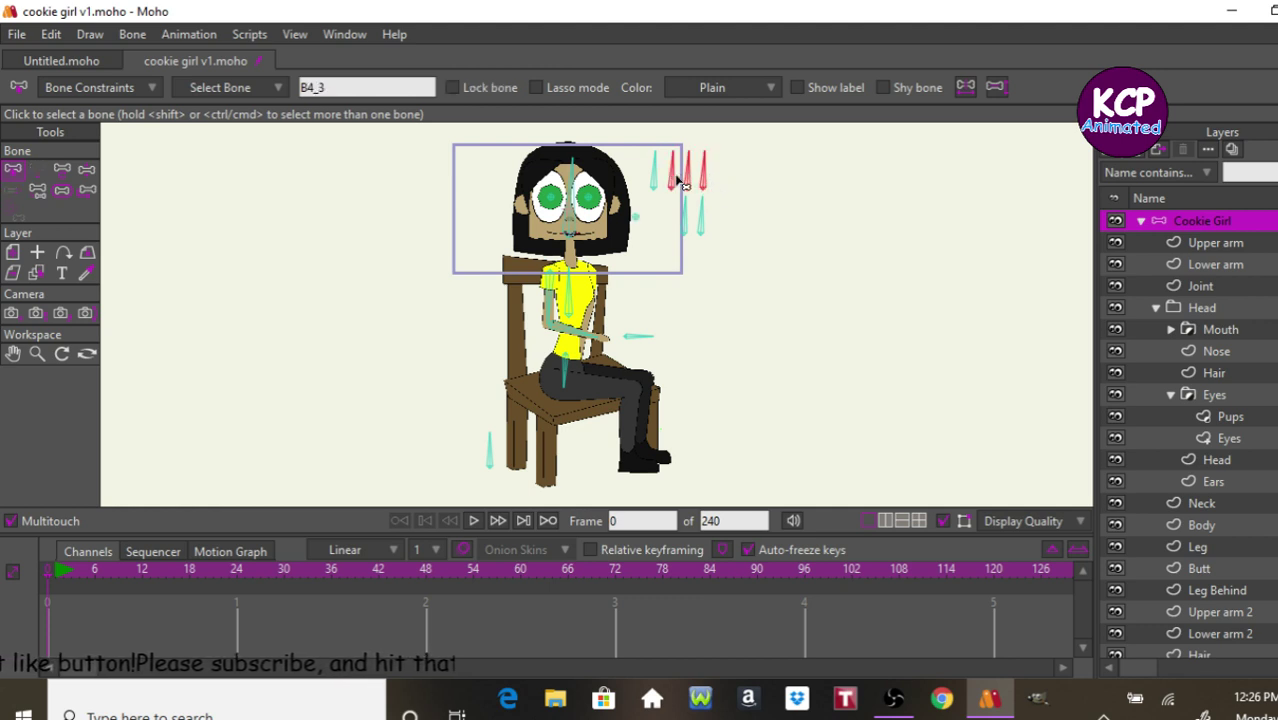
{"action": "left_click", "coordinate": [683, 187], "text": "shift"}
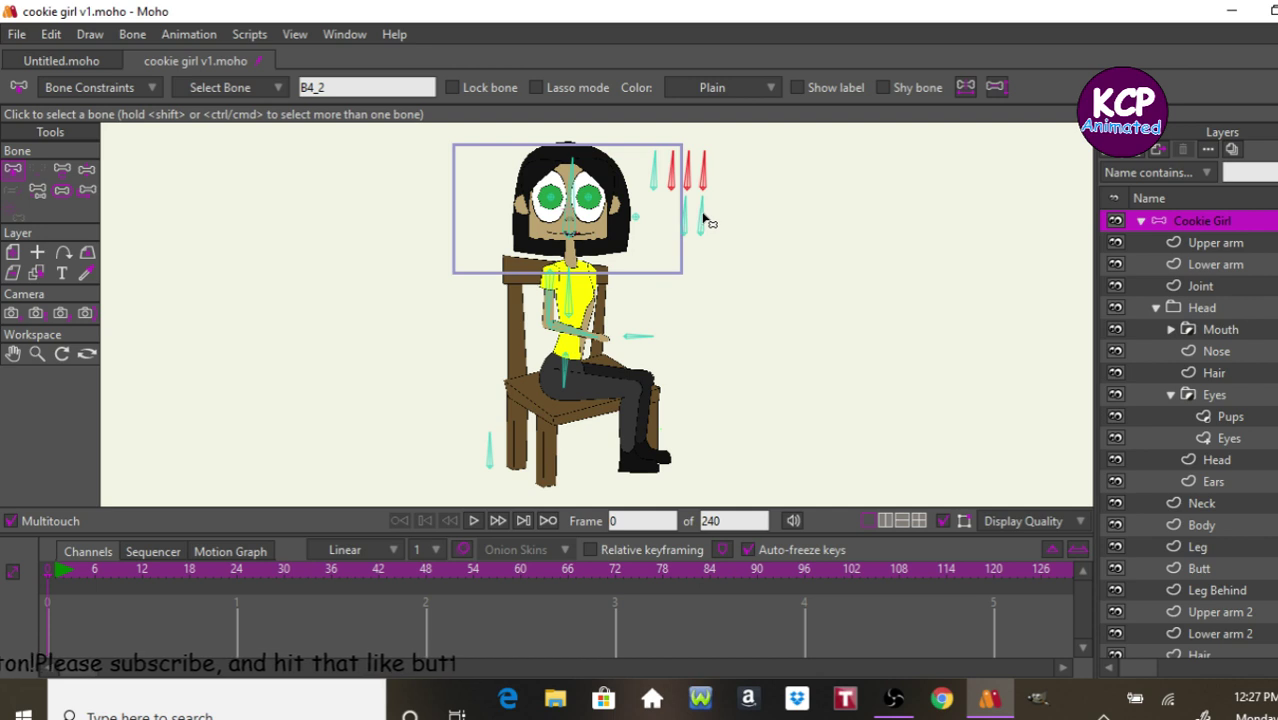
{"action": "left_click", "coordinate": [701, 177]}
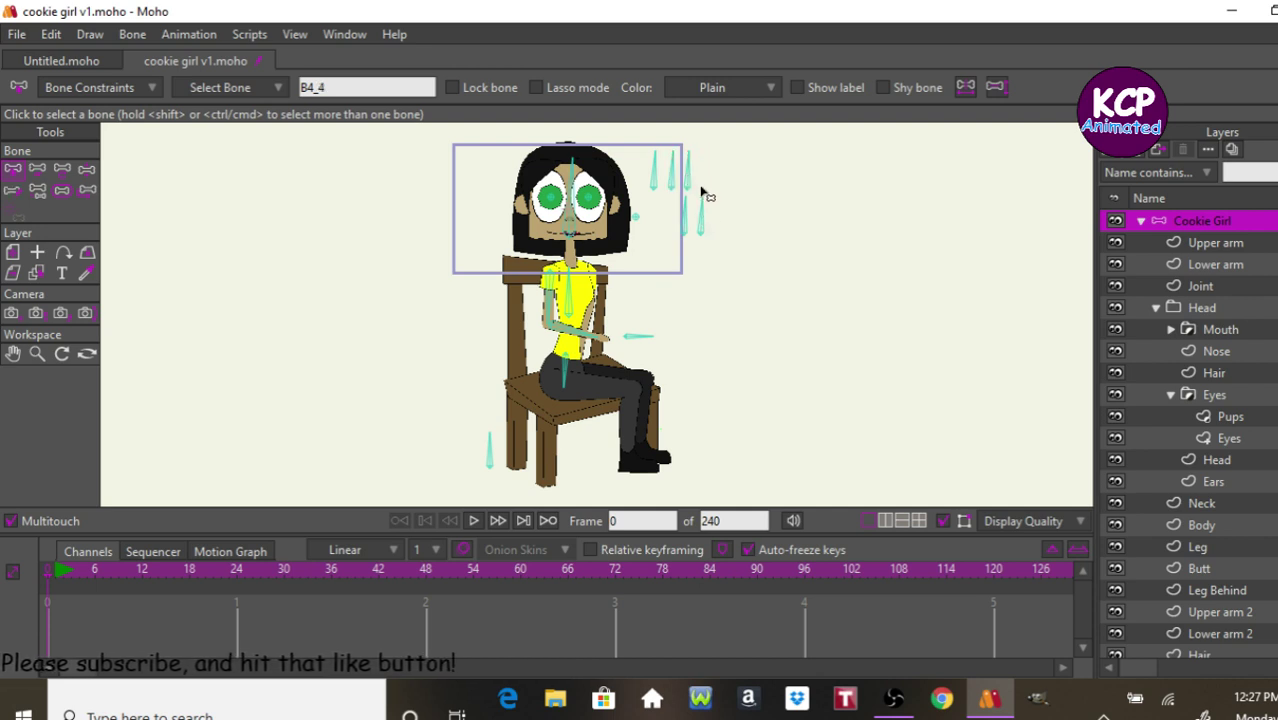
{"action": "key", "text": "Delete"}
{"action": "left_click", "coordinate": [687, 175]}
{"action": "key", "text": "Delete"}
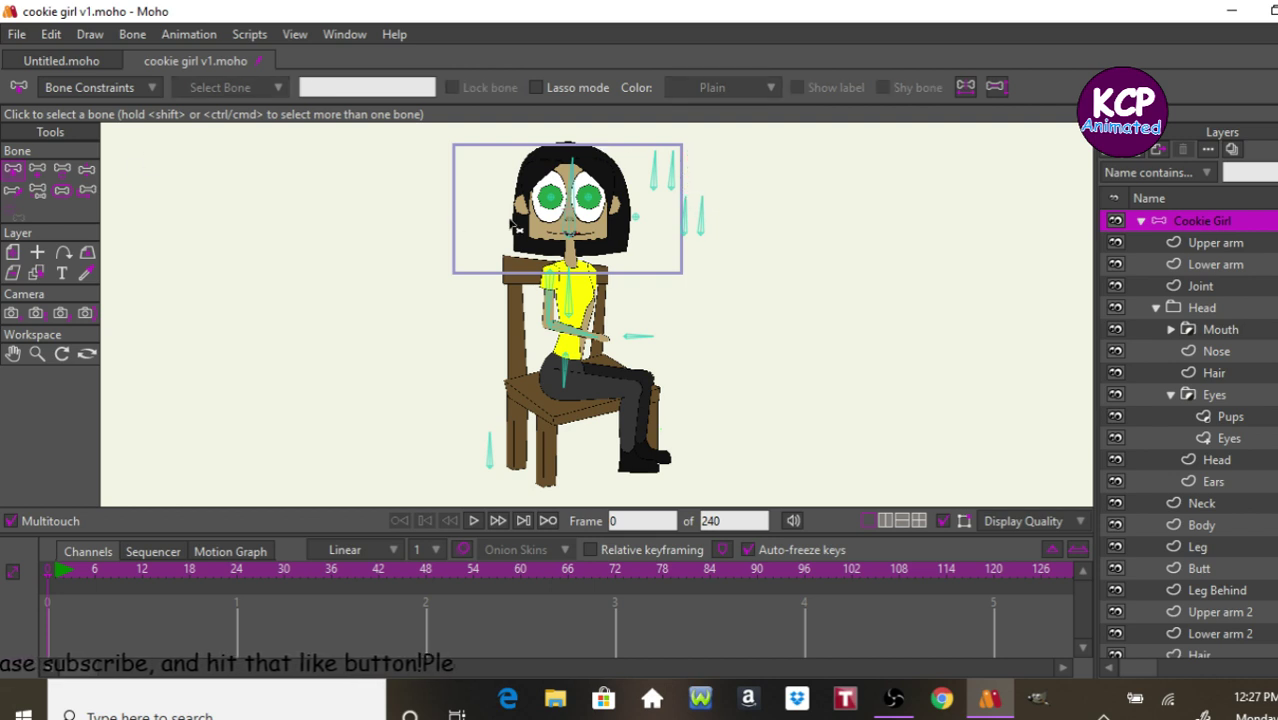
Rename the first bone of the upper row beside the head as Open.
{"action": "left_click", "coordinate": [655, 182]}
{"action": "double_click", "coordinate": [322, 84]}
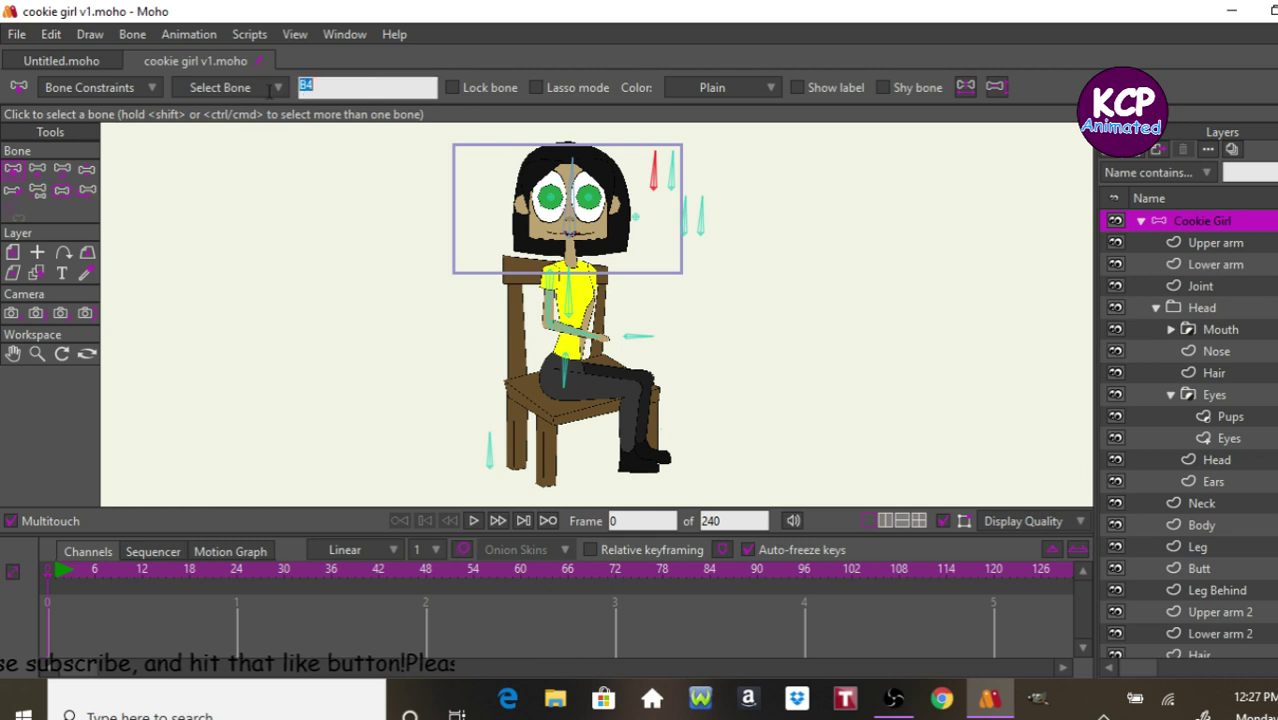
{"action": "type", "text": "Open"}
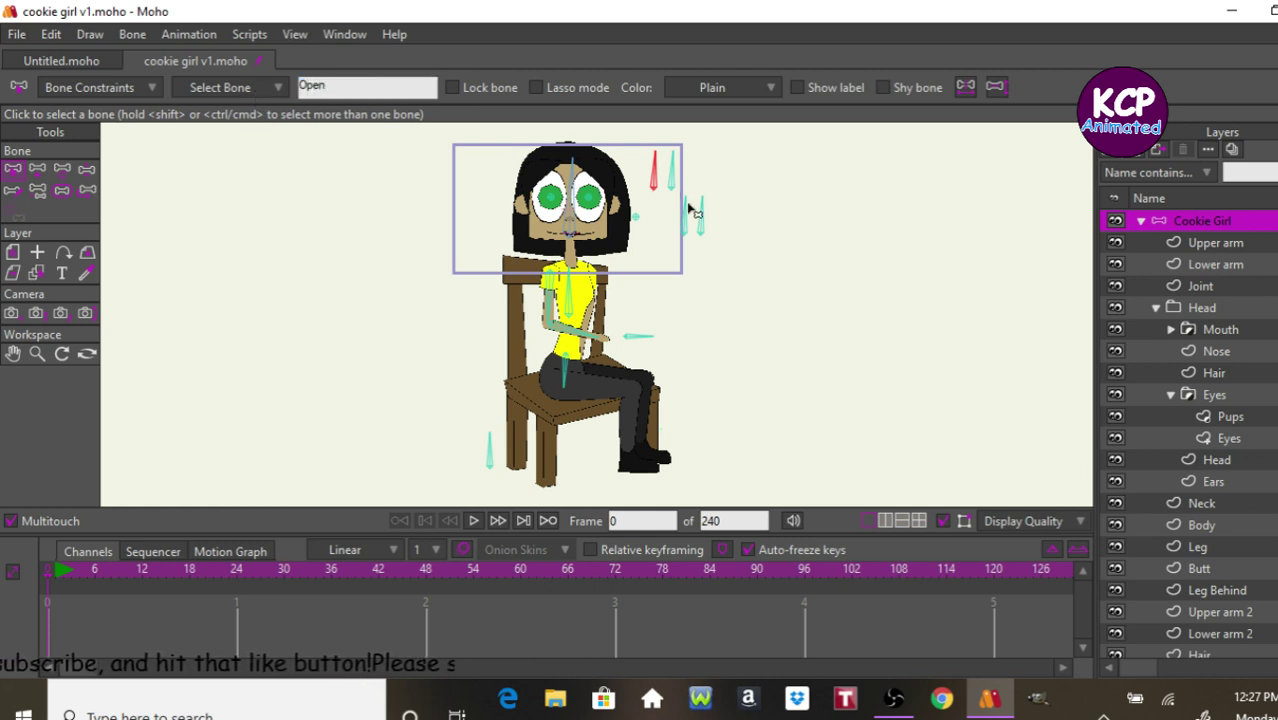
Rename the second bone of the upper row beside the head as Eating.
{"action": "left_click", "coordinate": [671, 176]}
{"action": "double_click", "coordinate": [397, 85]}
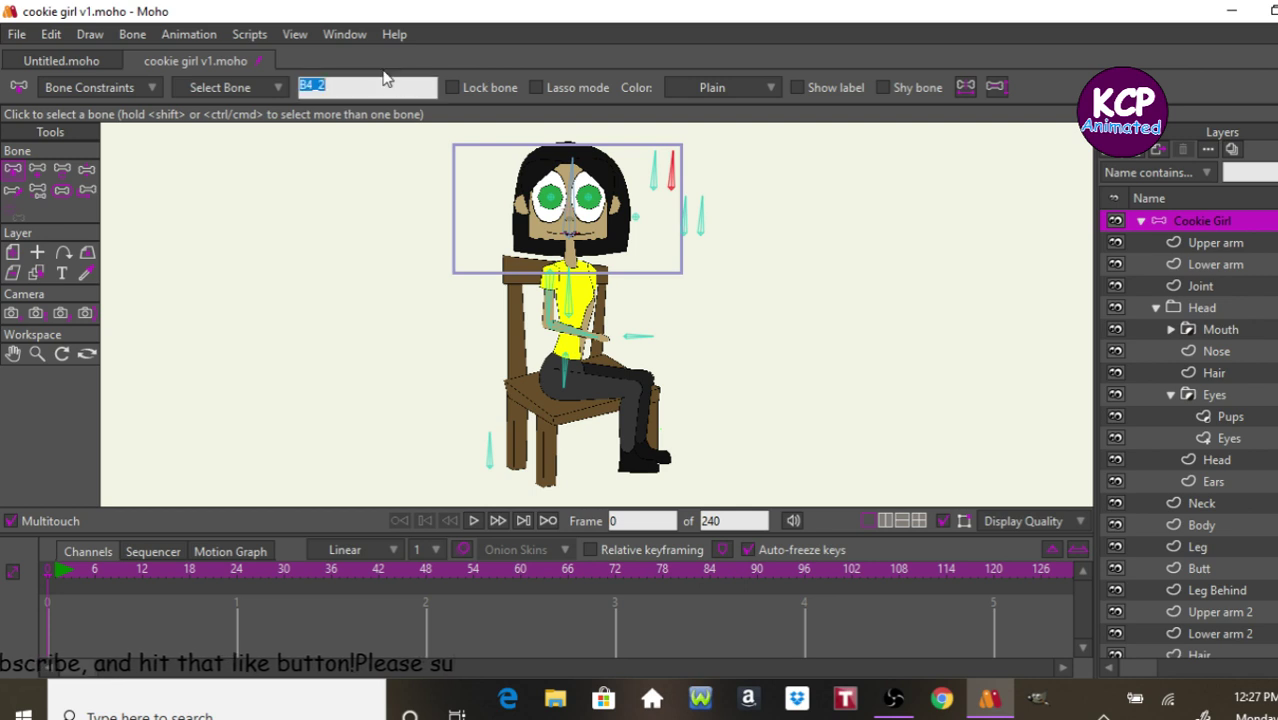
{"action": "type", "text": "Ea"}
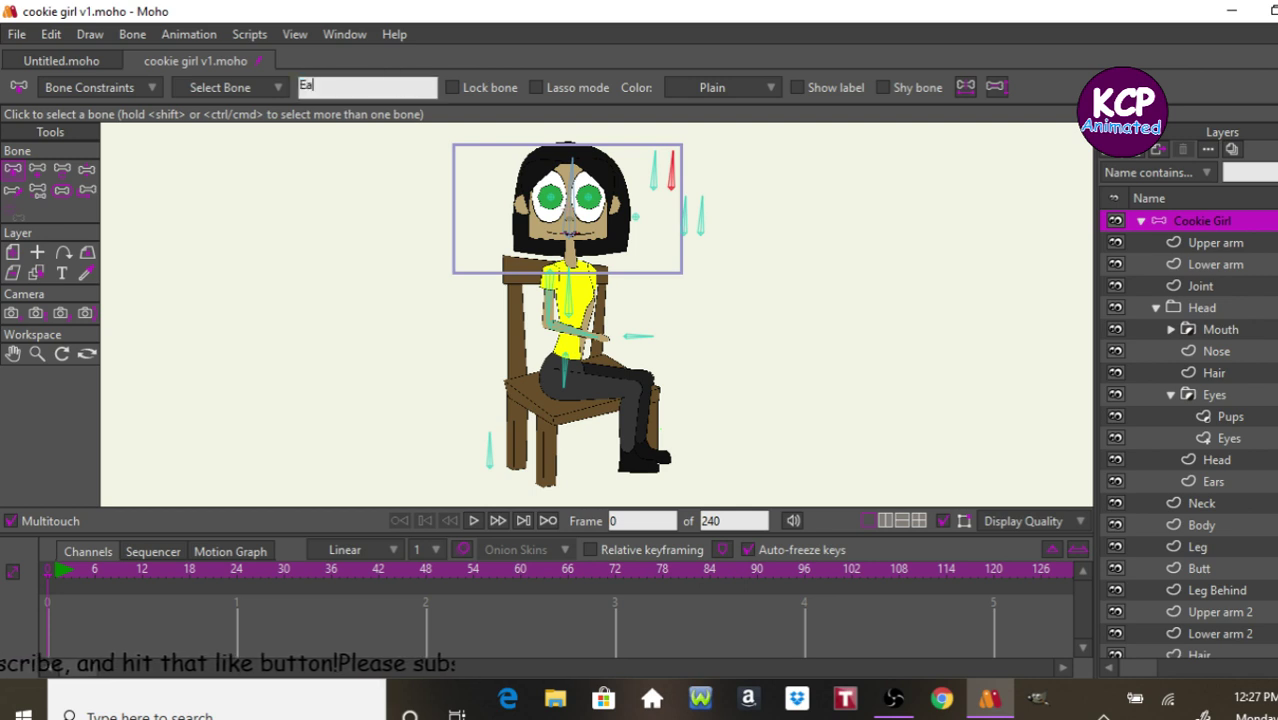
{"action": "type", "text": "r"}
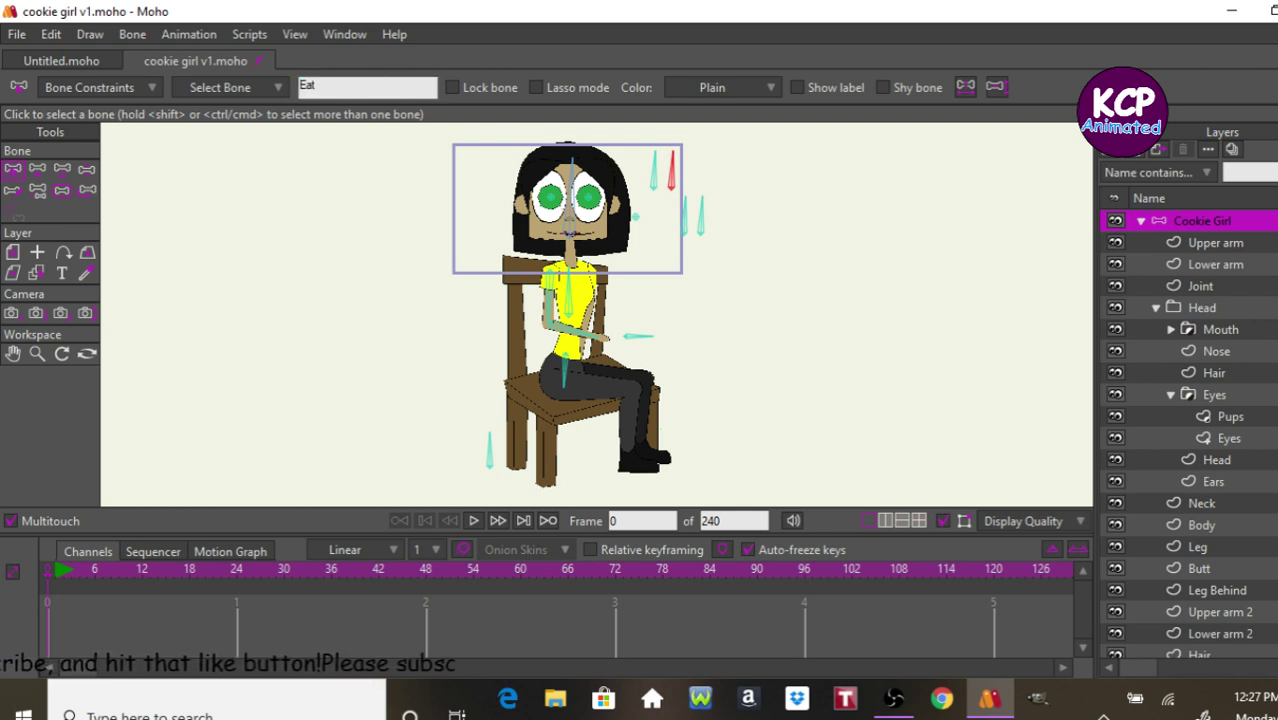
{"action": "type", "text": "ing"}
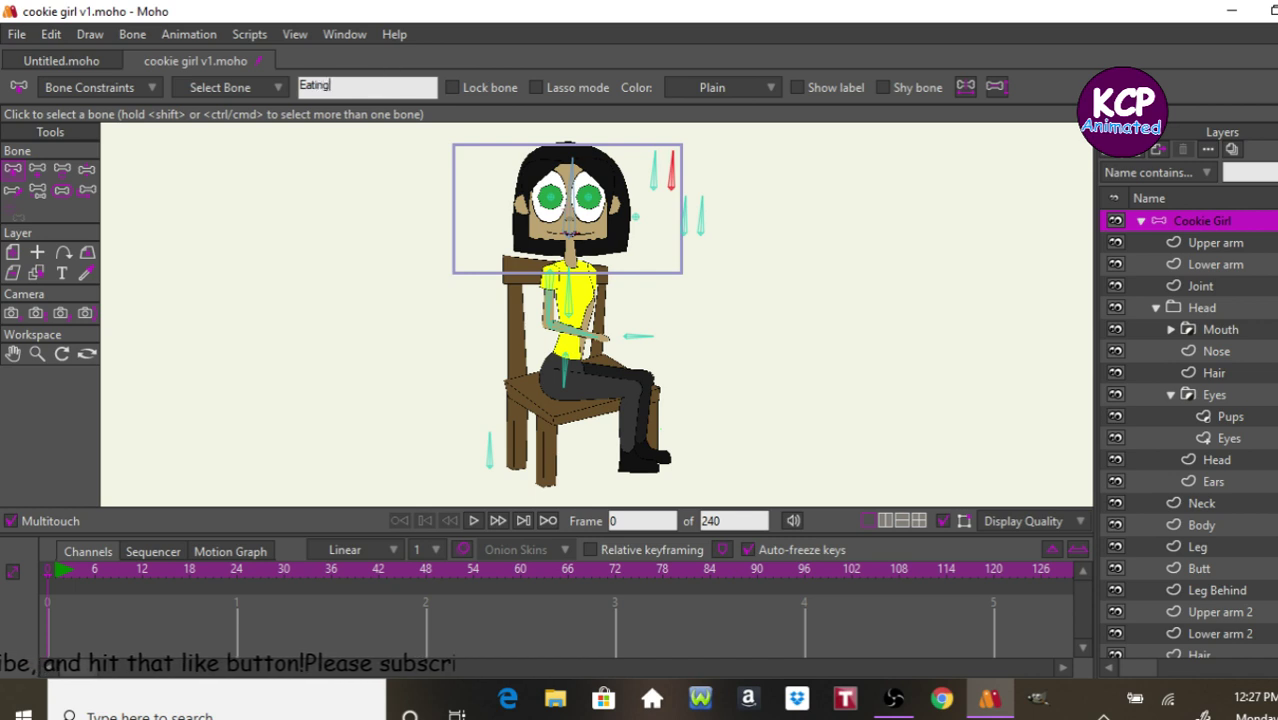
{"action": "key", "text": "Return"}
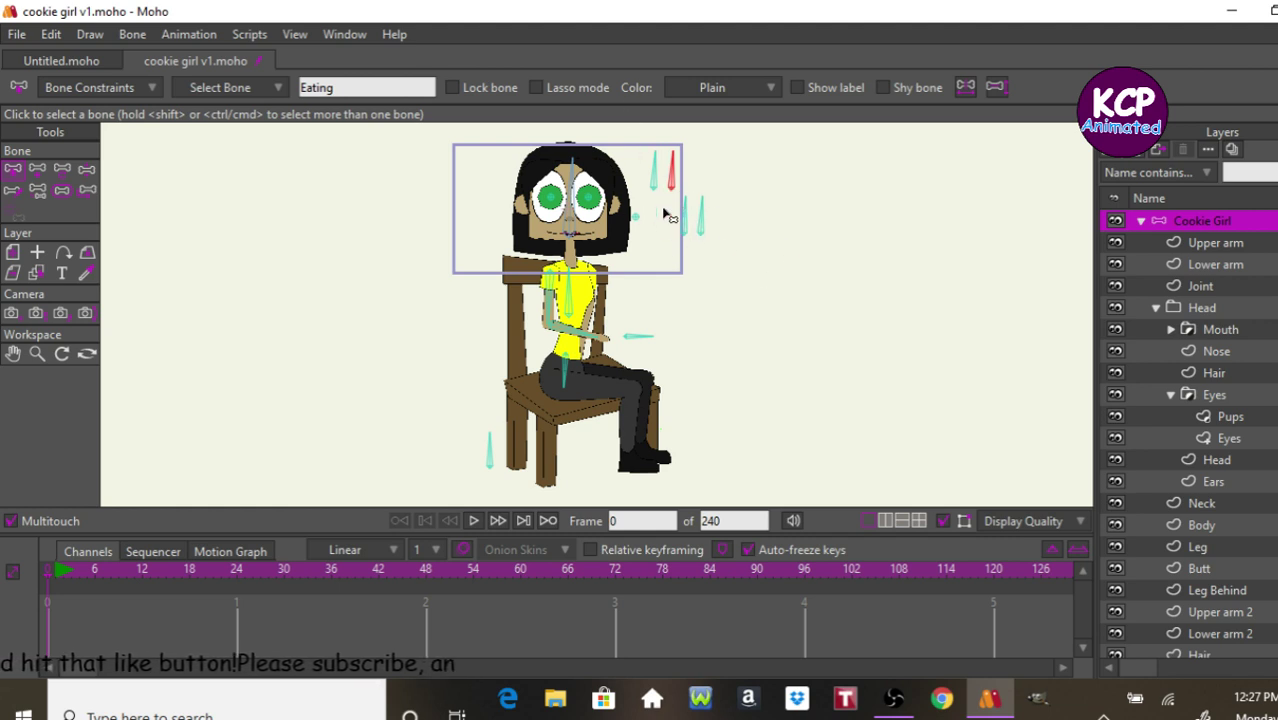
Rename the first bone of the lower row beside the head as Happy.
{"action": "left_click", "coordinate": [685, 218]}
{"action": "left_click", "coordinate": [362, 88]}
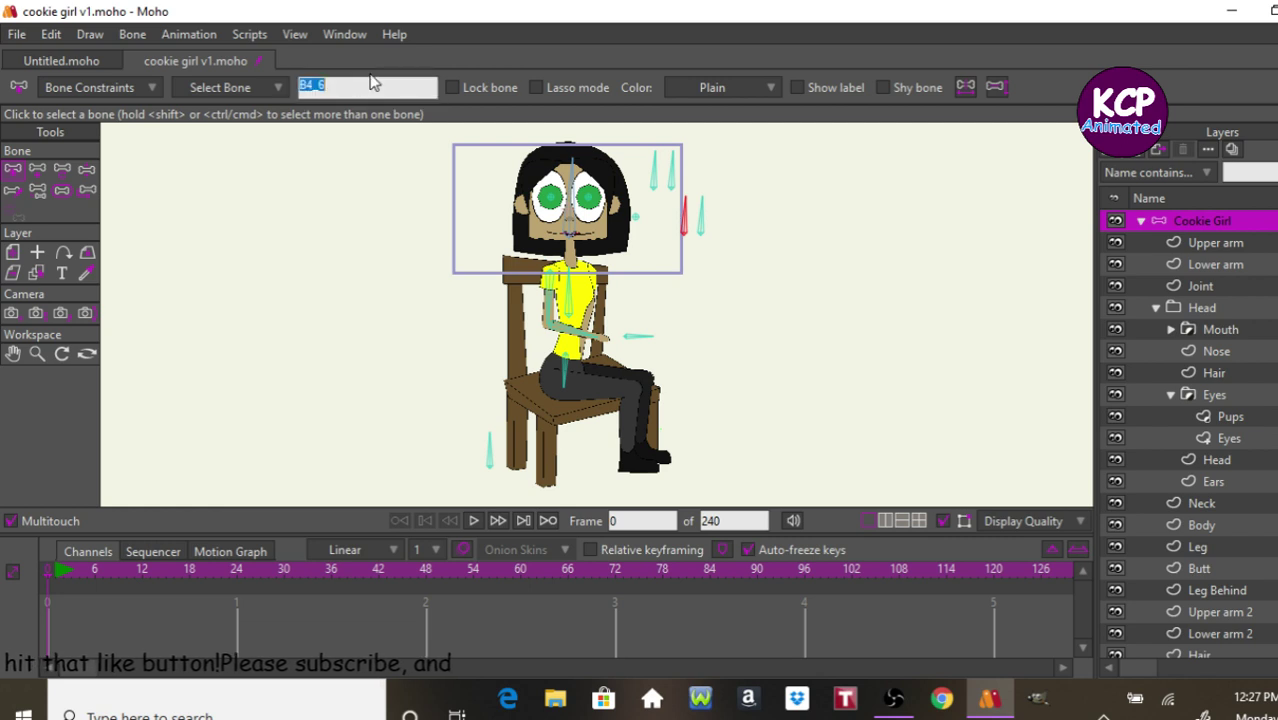
{"action": "type", "text": "Happy"}
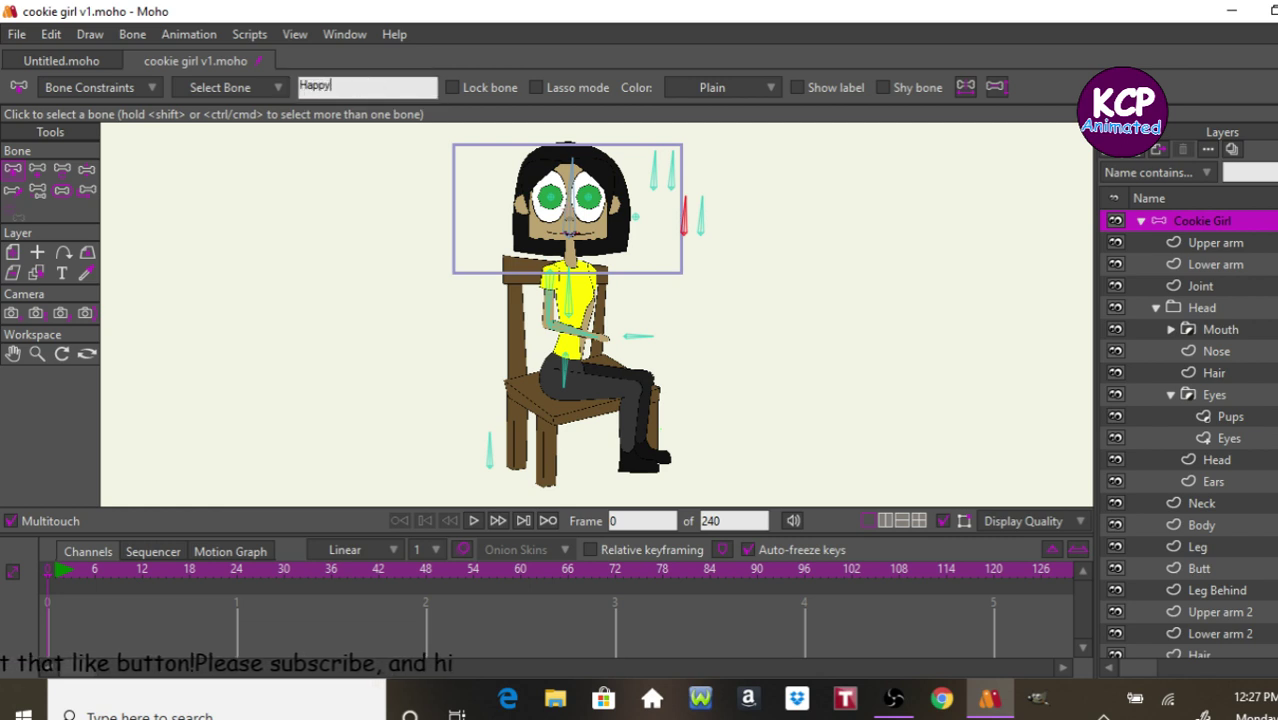
{"action": "key", "text": "Return"}
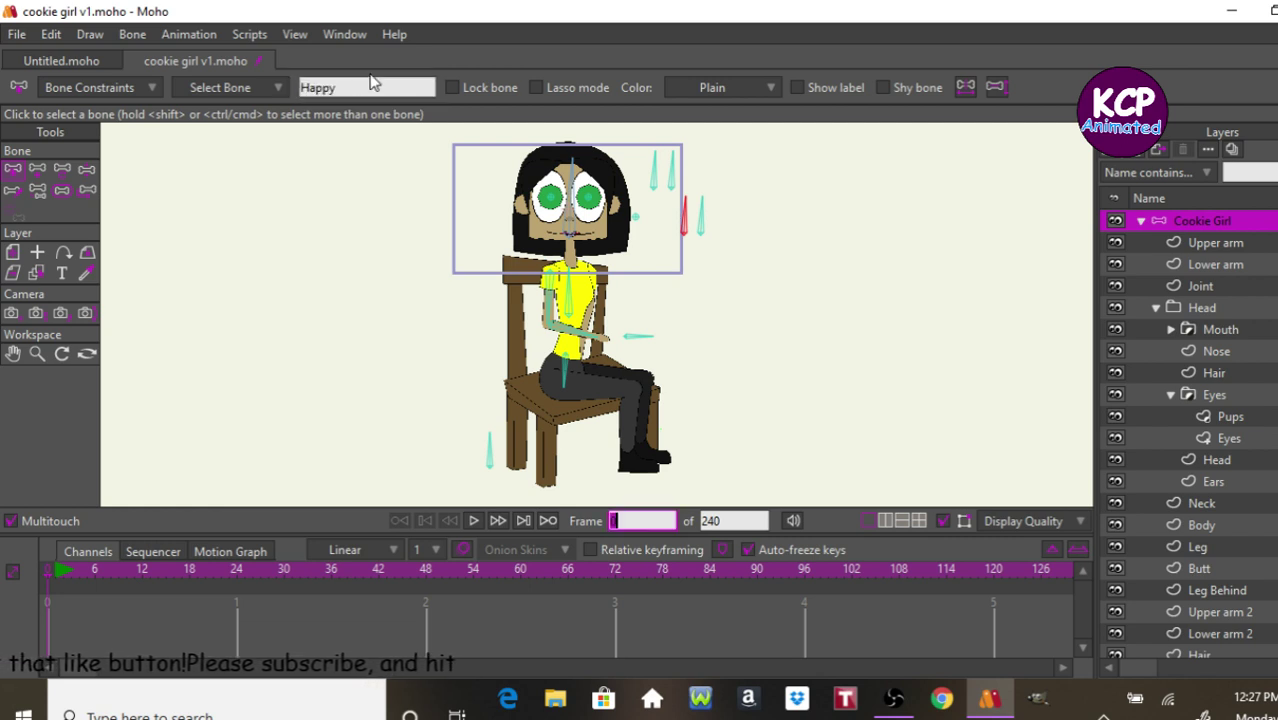
Rename the second bone of the lower row beside the head as Sad.
{"action": "left_click", "coordinate": [701, 226]}
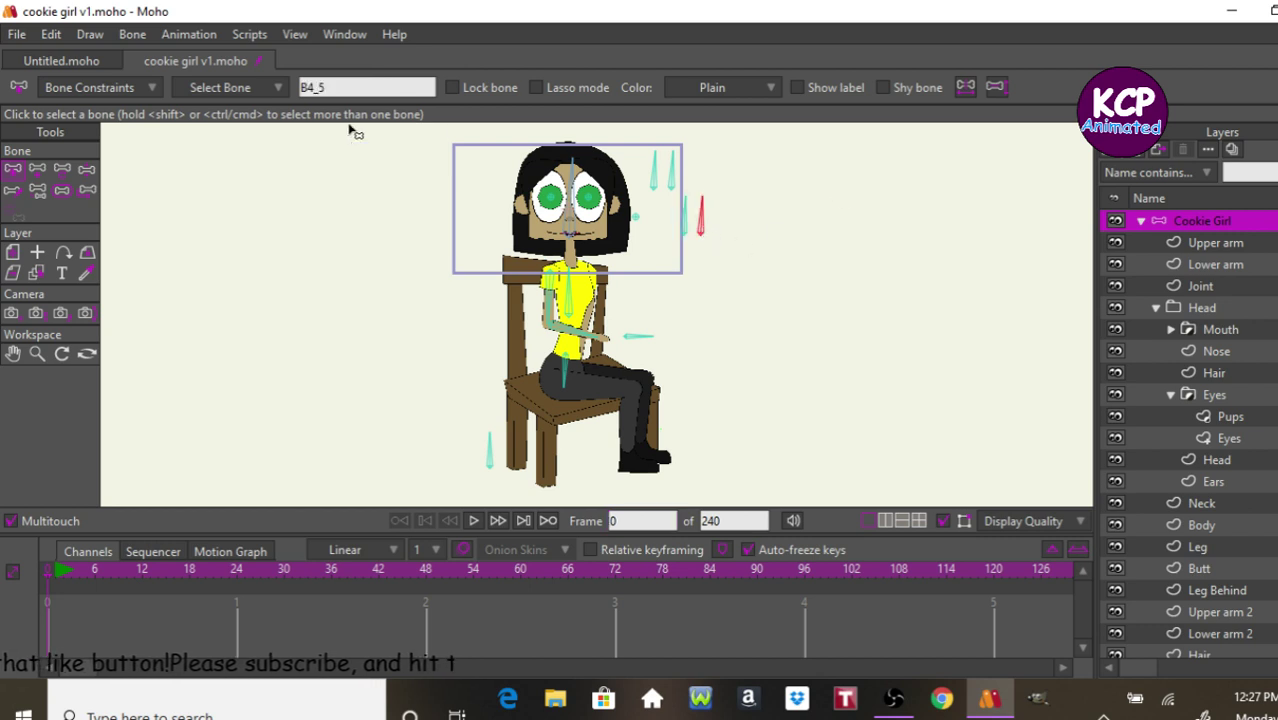
{"action": "left_click", "coordinate": [352, 84]}
{"action": "type", "text": "S"}
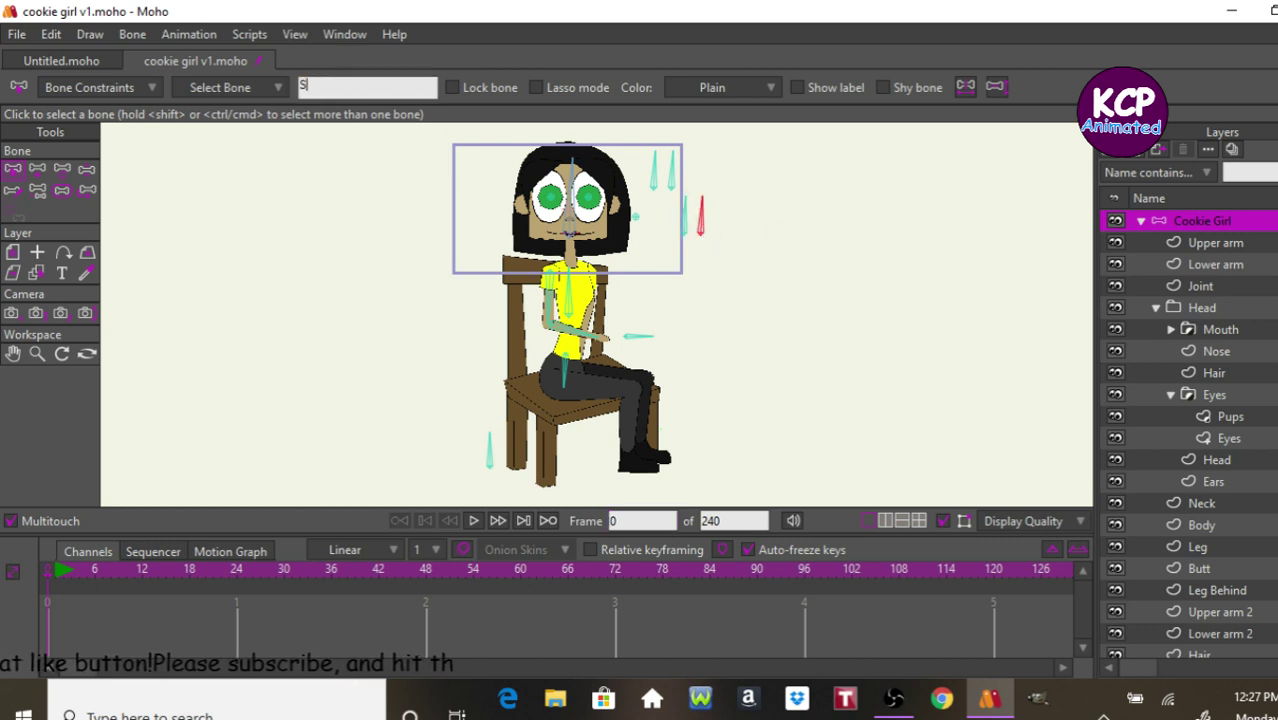
{"action": "type", "text": "ad"}
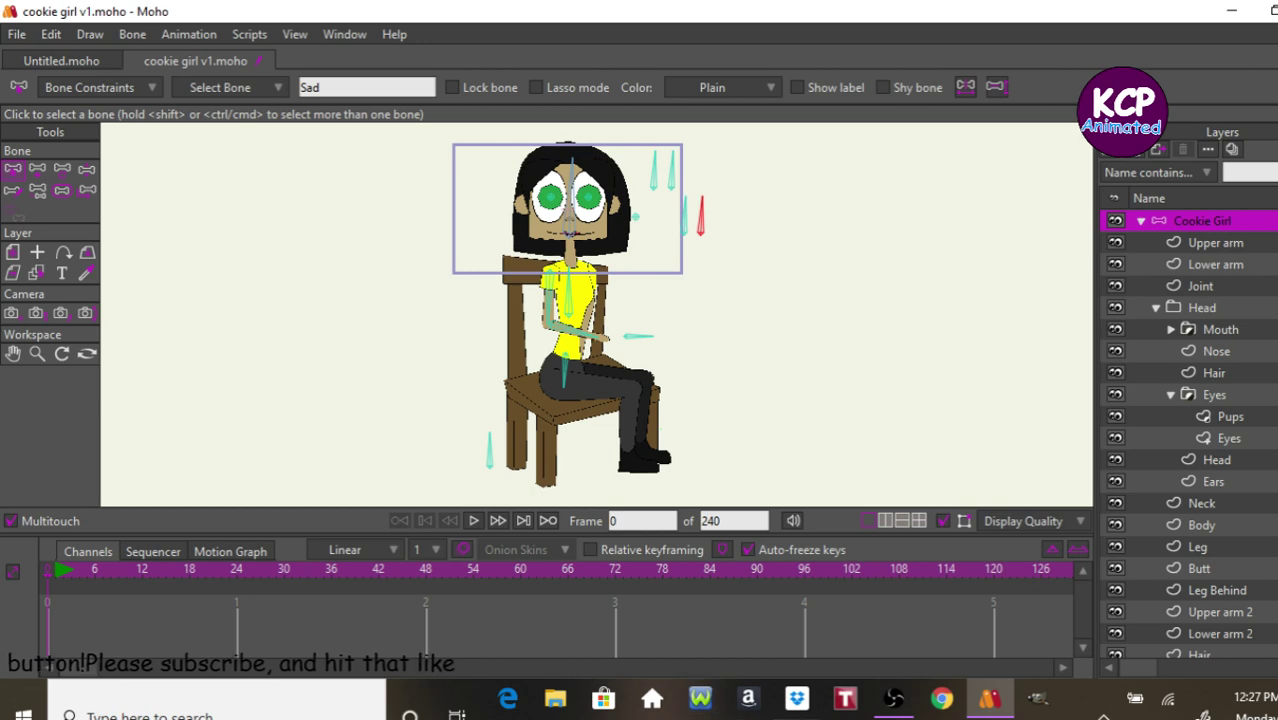
Check the planned expressions in the "Cookie girl." design notes in Notepad and return to Moho.
{"action": "mouse_move", "coordinate": [797, 698]}
{"action": "left_click", "coordinate": [727, 672]}
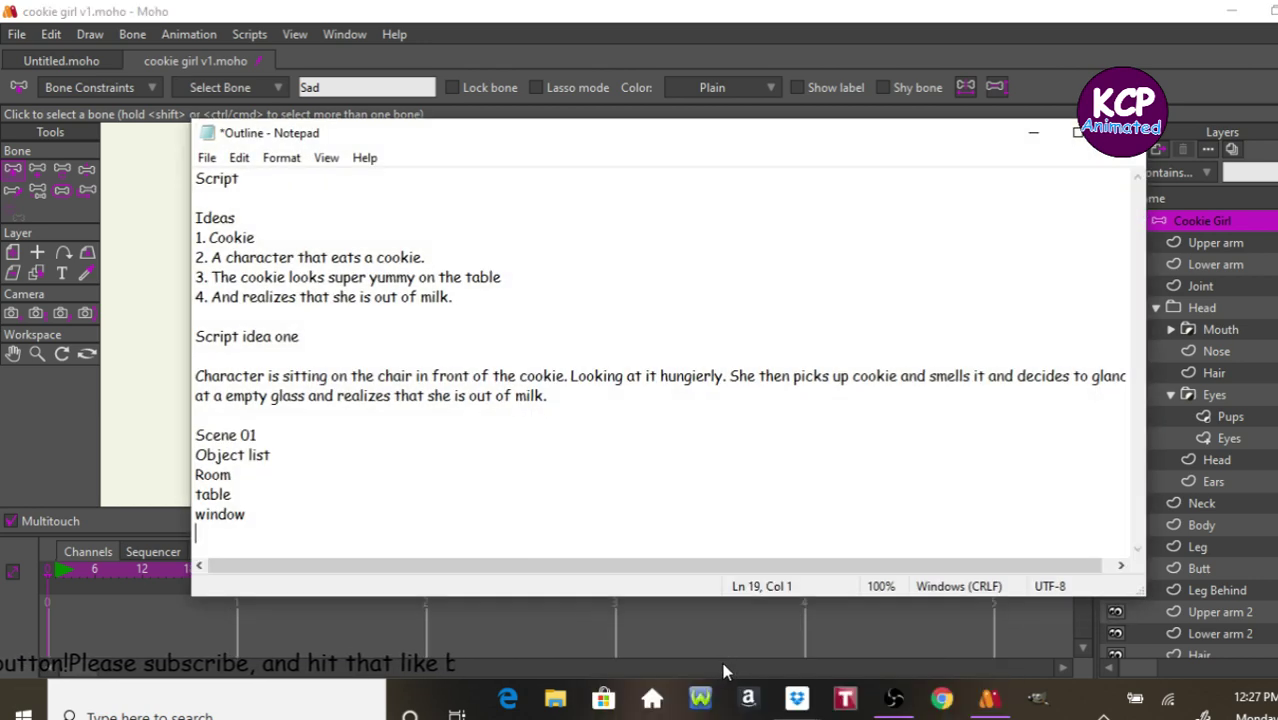
{"action": "mouse_move", "coordinate": [762, 706]}
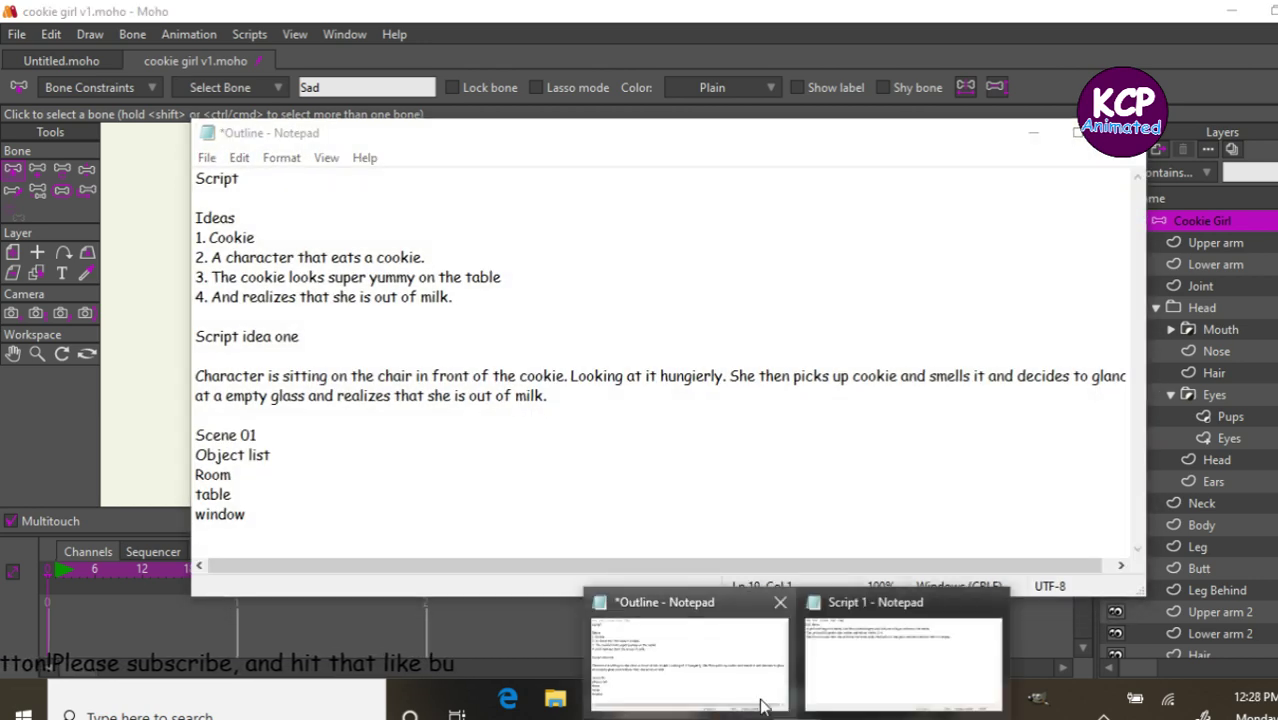
{"action": "mouse_move", "coordinate": [777, 662]}
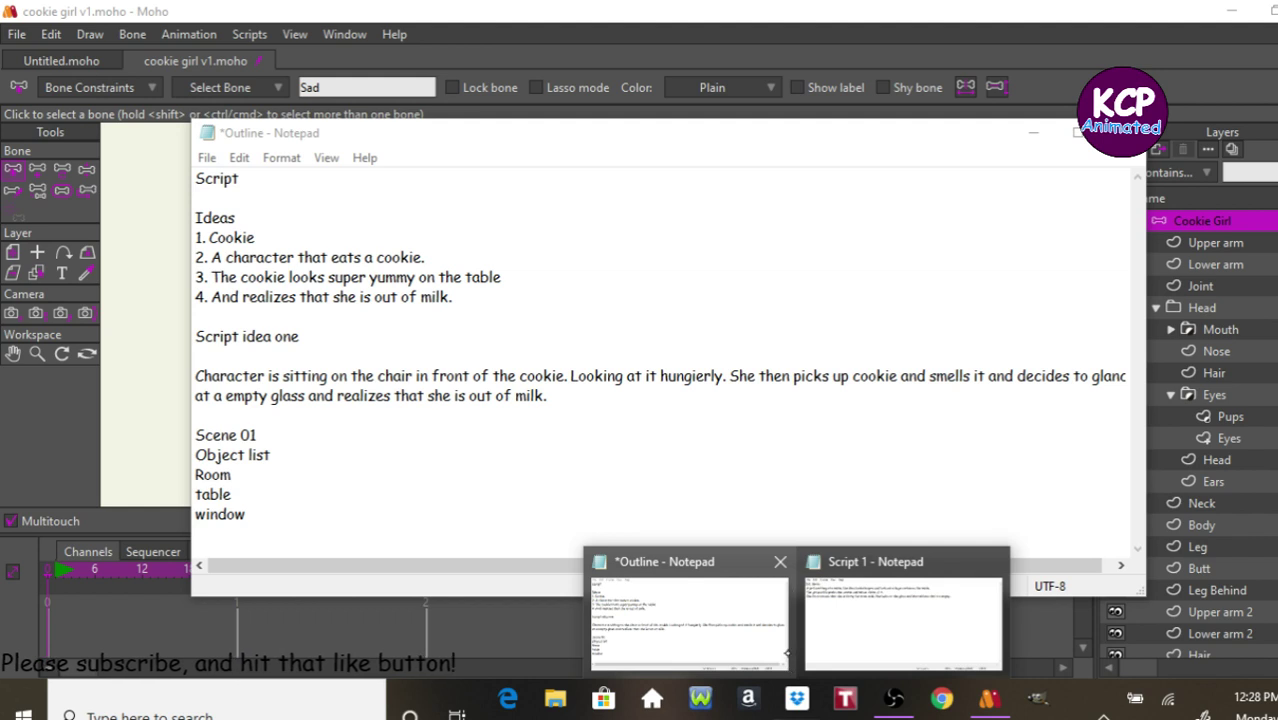
{"action": "right_click", "coordinate": [797, 685]}
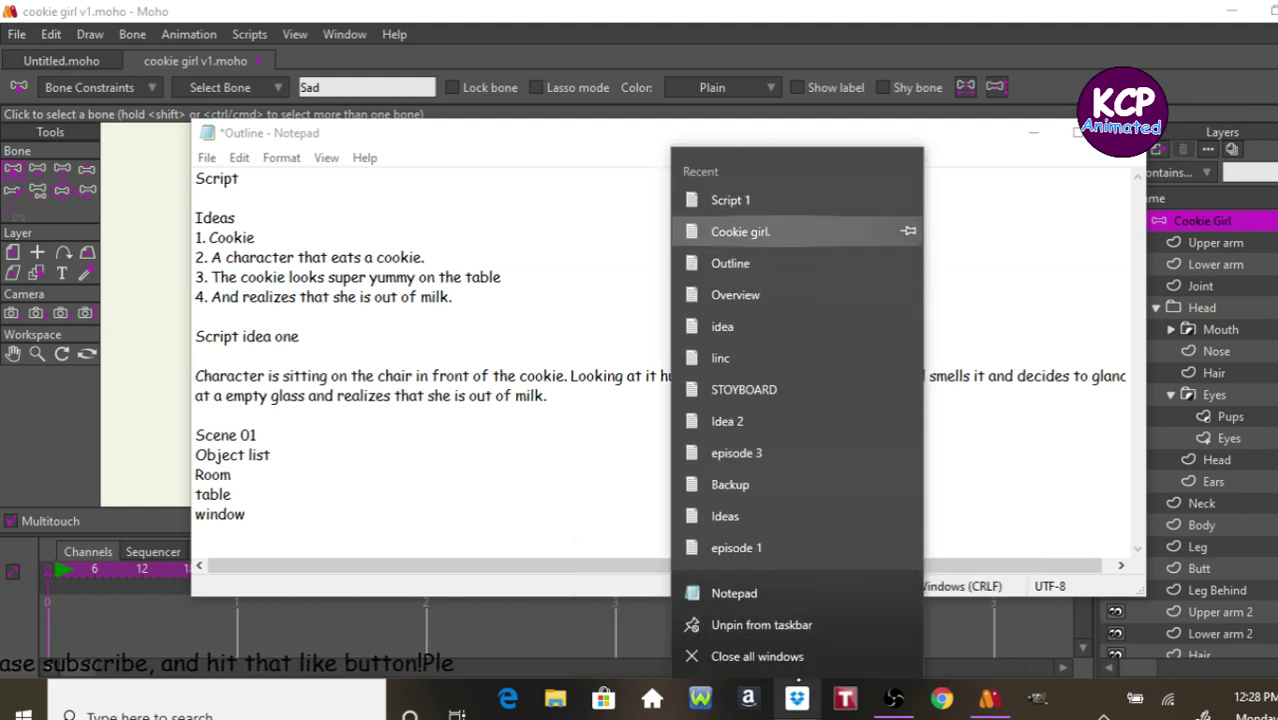
{"action": "left_click", "coordinate": [745, 231]}
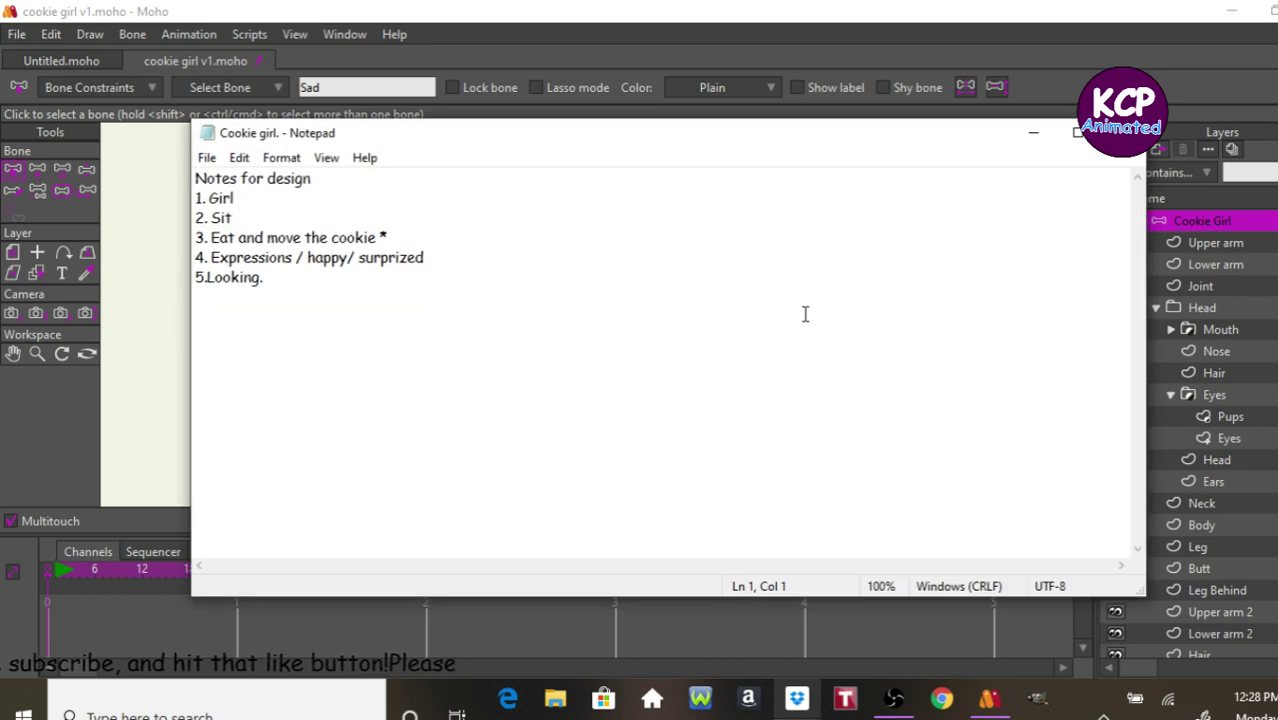
{"action": "left_click", "coordinate": [1033, 135]}
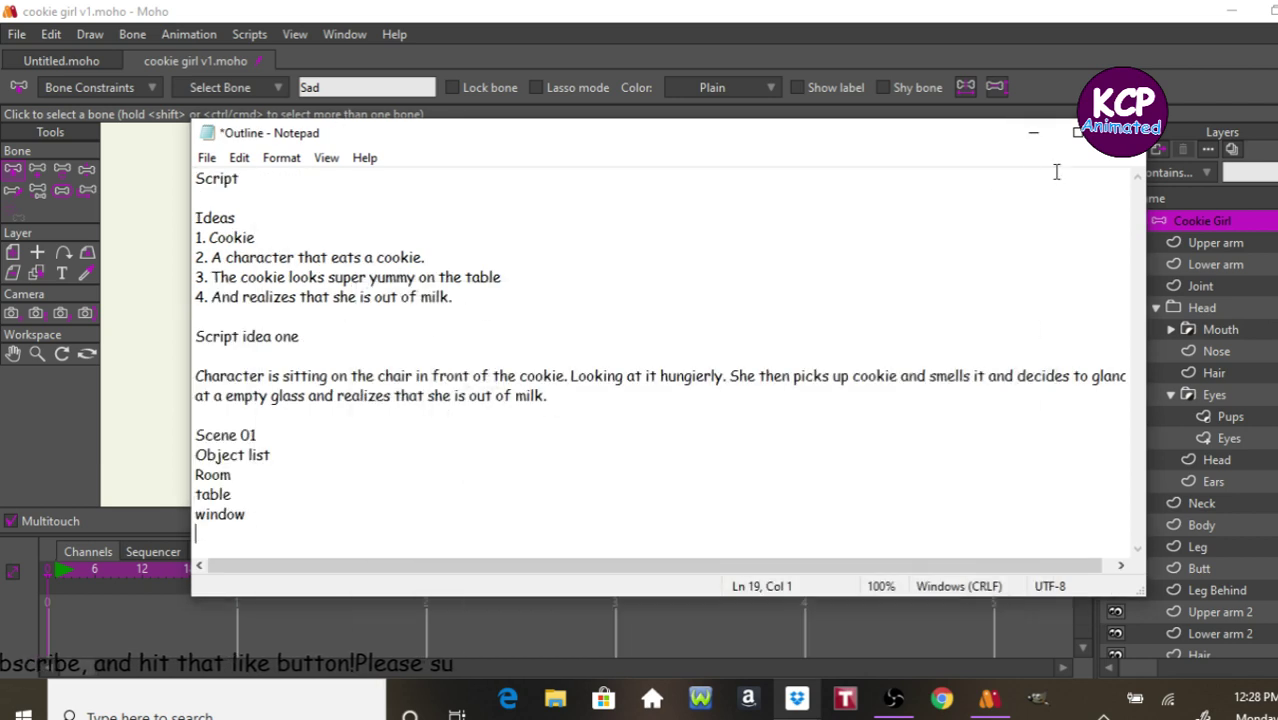
{"action": "left_click", "coordinate": [1033, 133]}
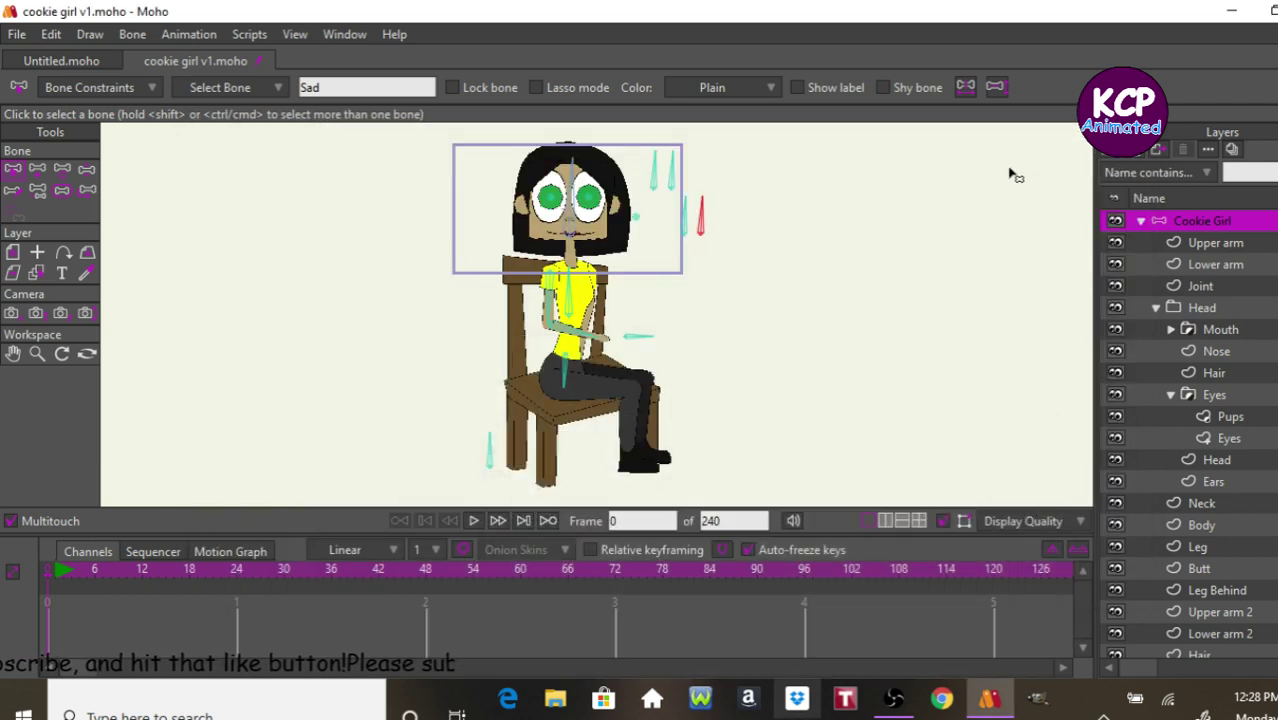
Rename the second bone of the lower row beside the head as Surprized.
{"action": "double_click", "coordinate": [344, 86]}
{"action": "type", "text": "S"}
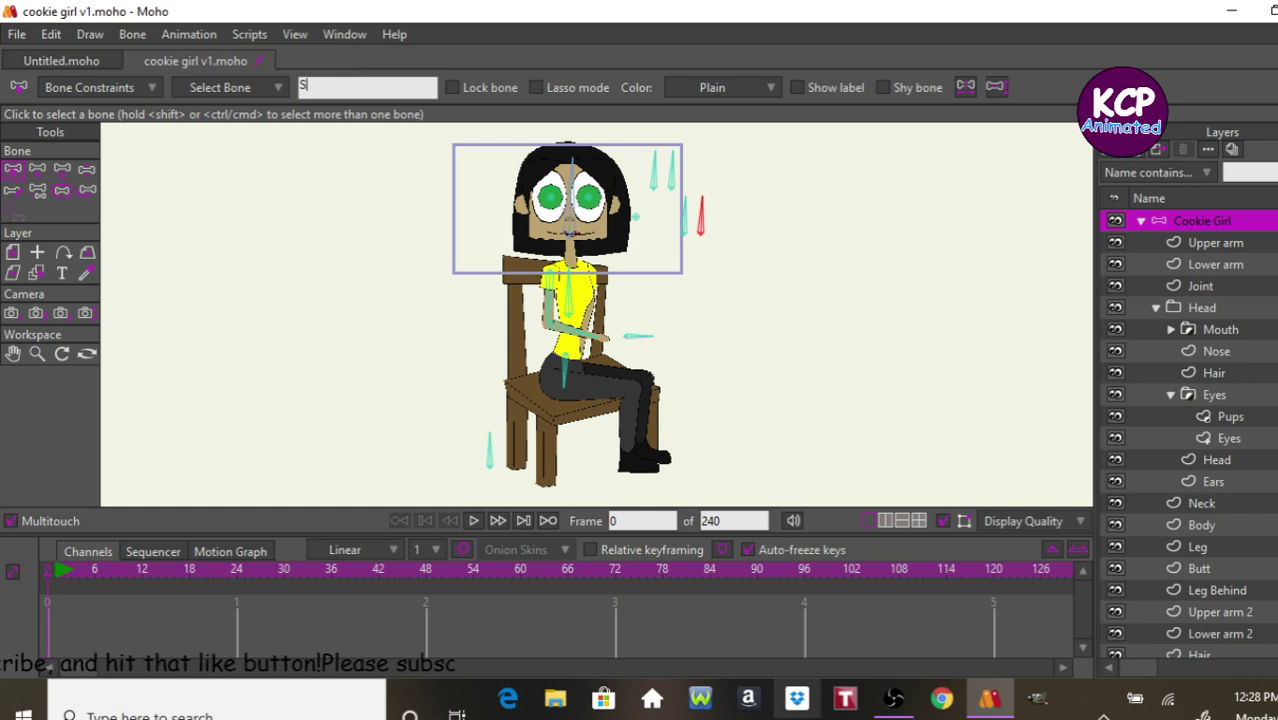
{"action": "type", "text": "ur"}
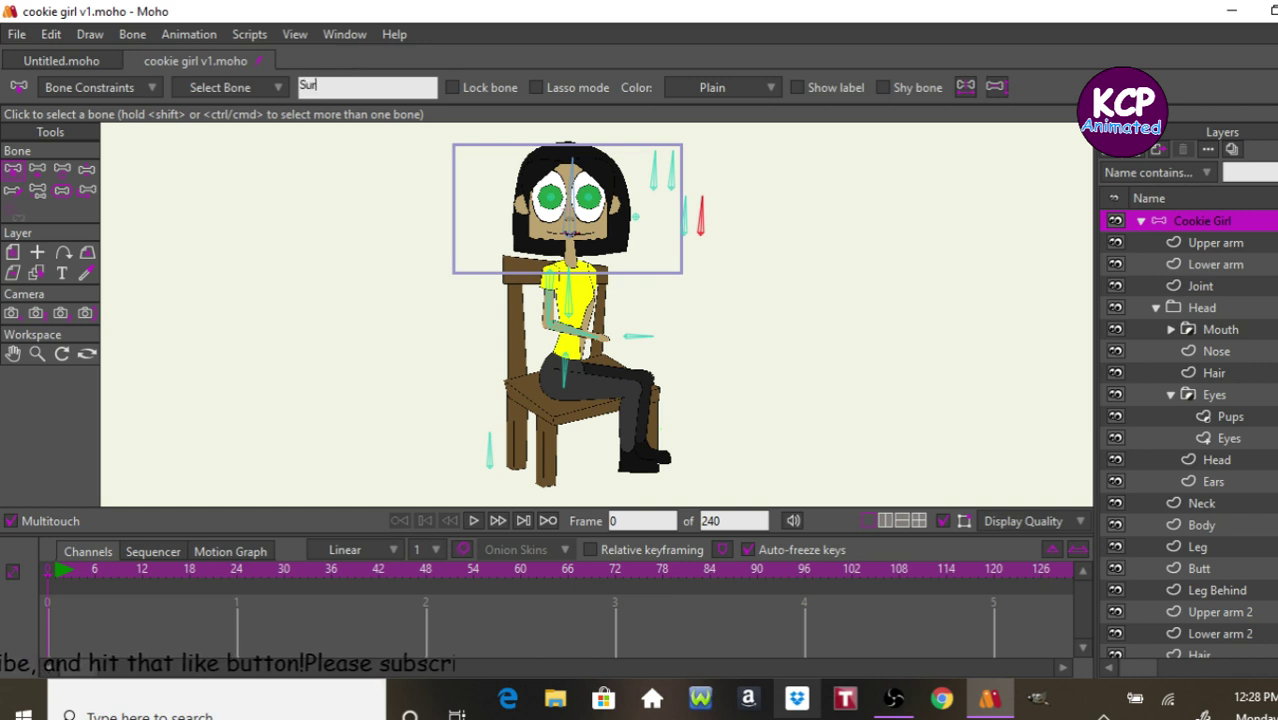
{"action": "type", "text": "priz"}
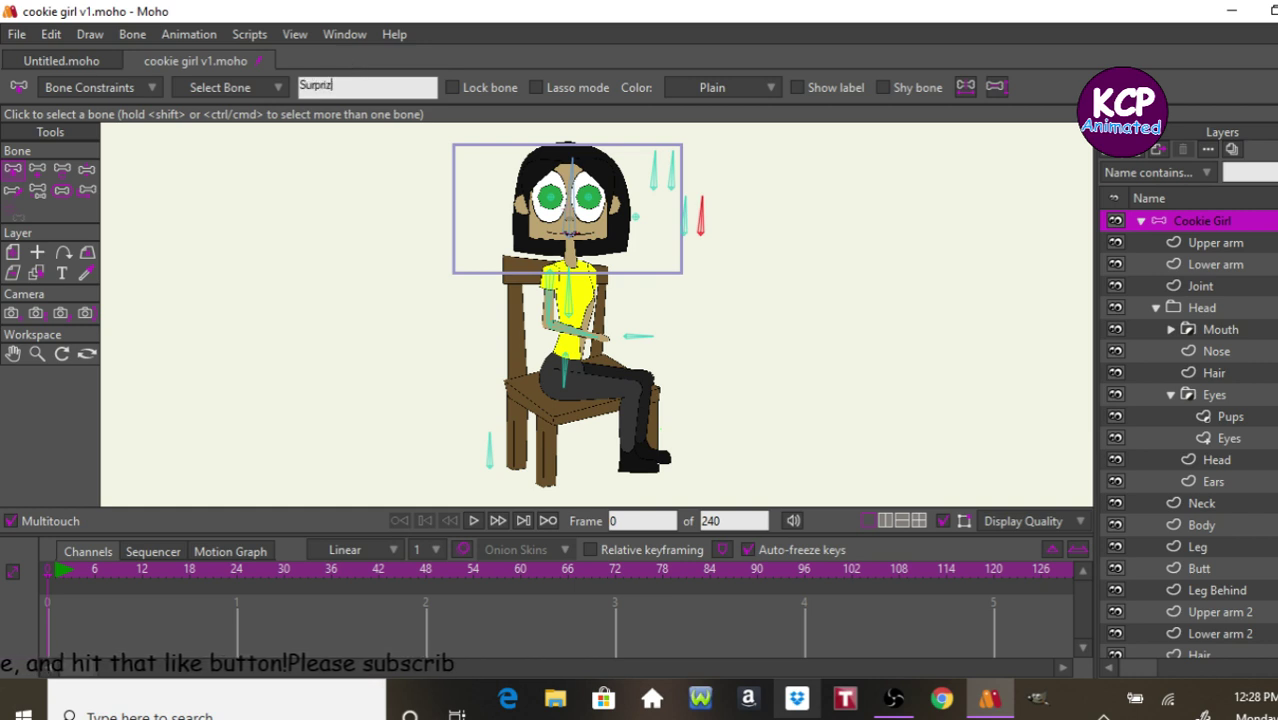
{"action": "type", "text": "ed"}
{"action": "key", "text": "Return"}
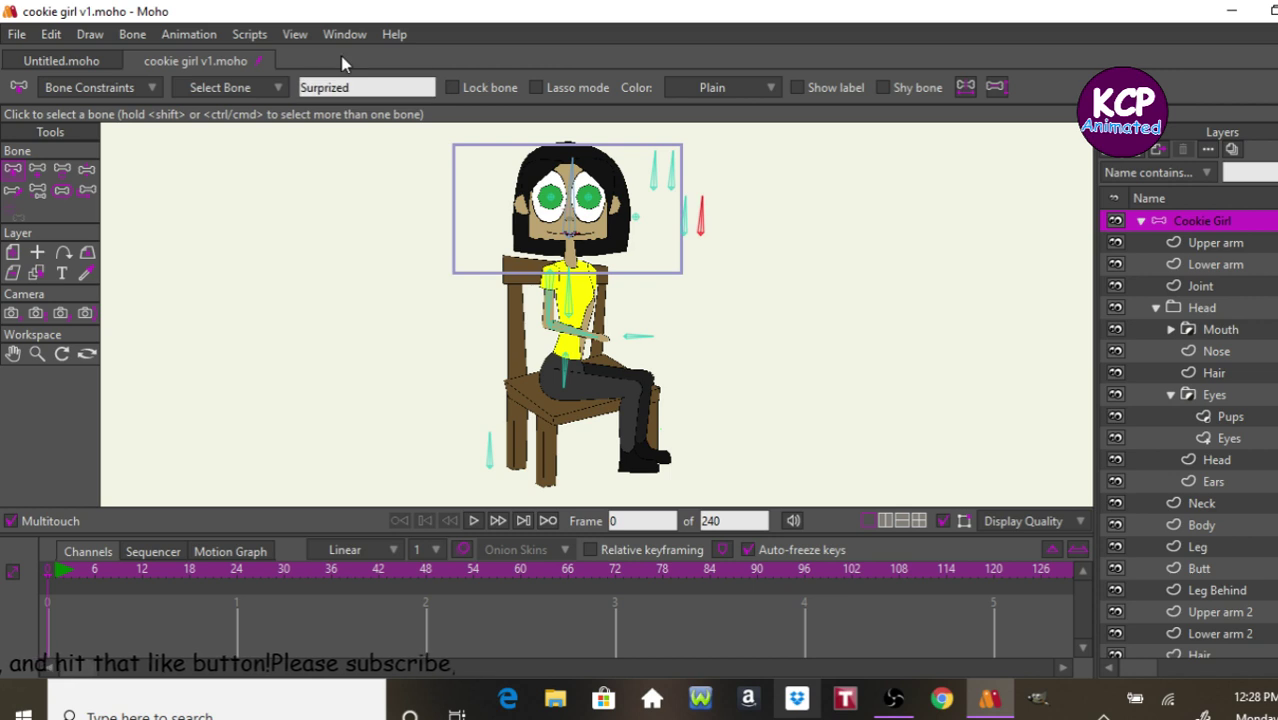
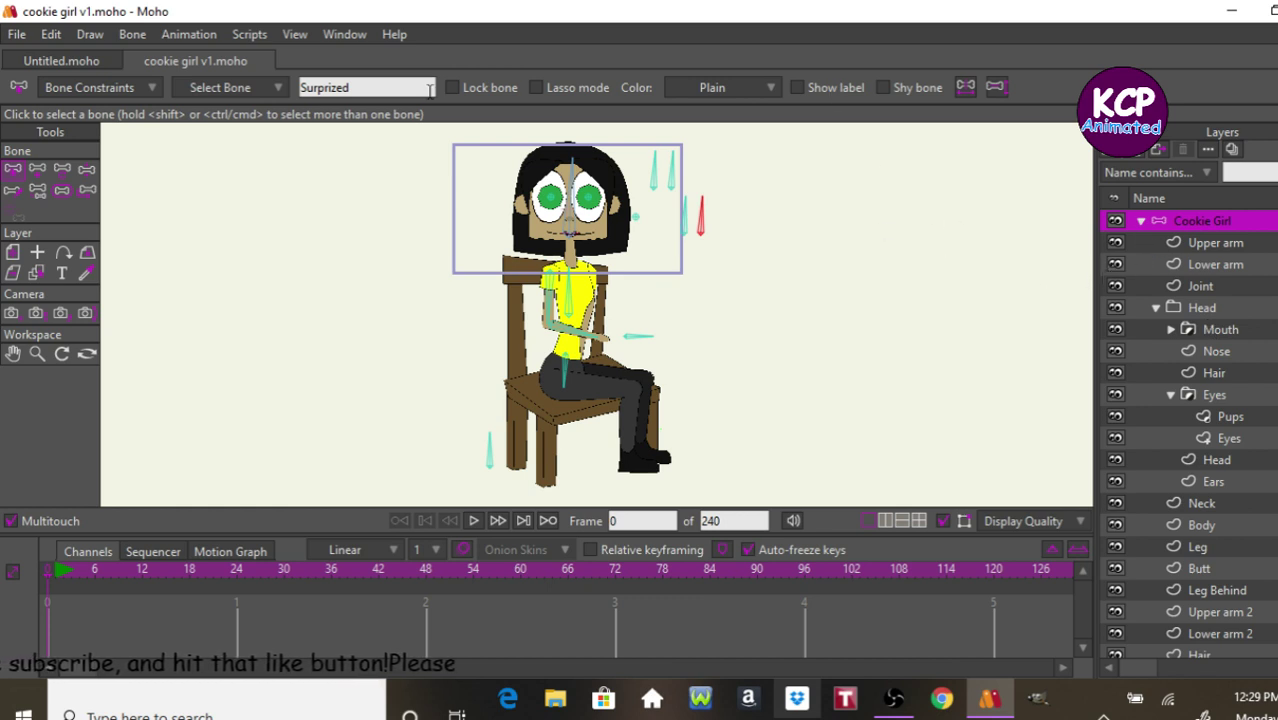
Create a smart bone action named Open for the Open bone in the upper row beside the head.
{"action": "key", "text": "ctrl+shift+a"}
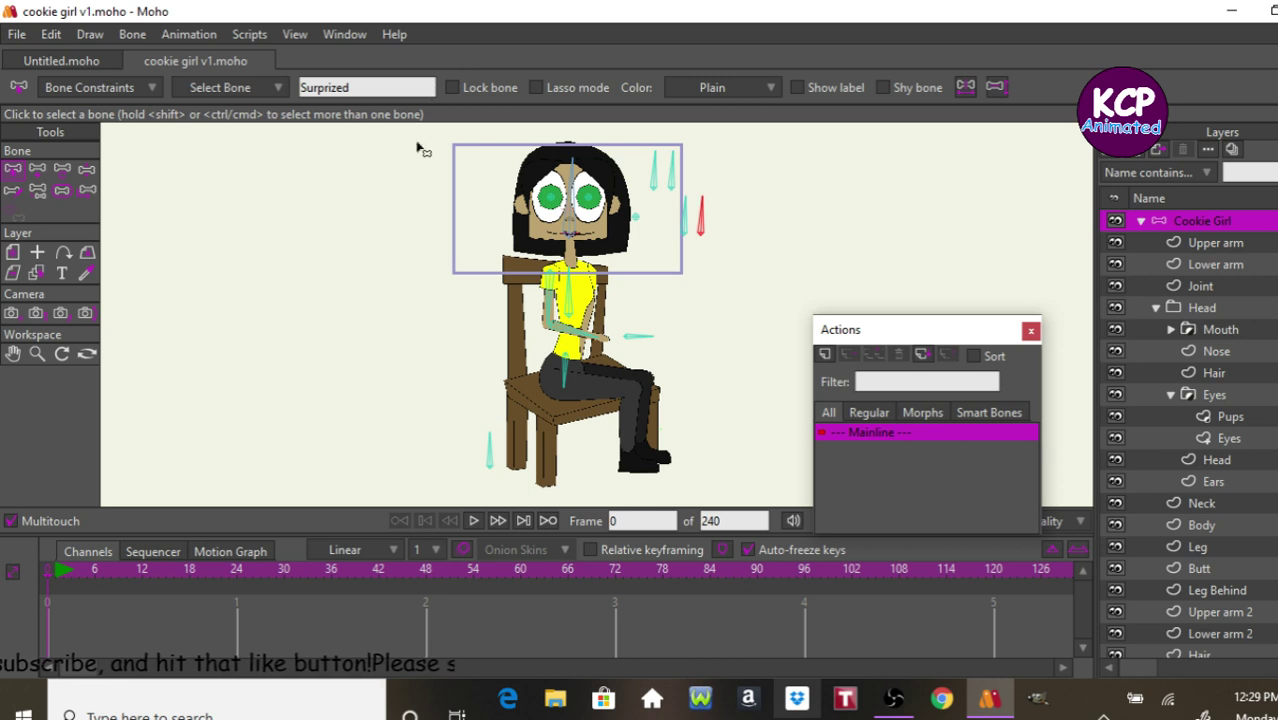
{"action": "left_click", "coordinate": [655, 185]}
{"action": "left_click", "coordinate": [645, 165]}
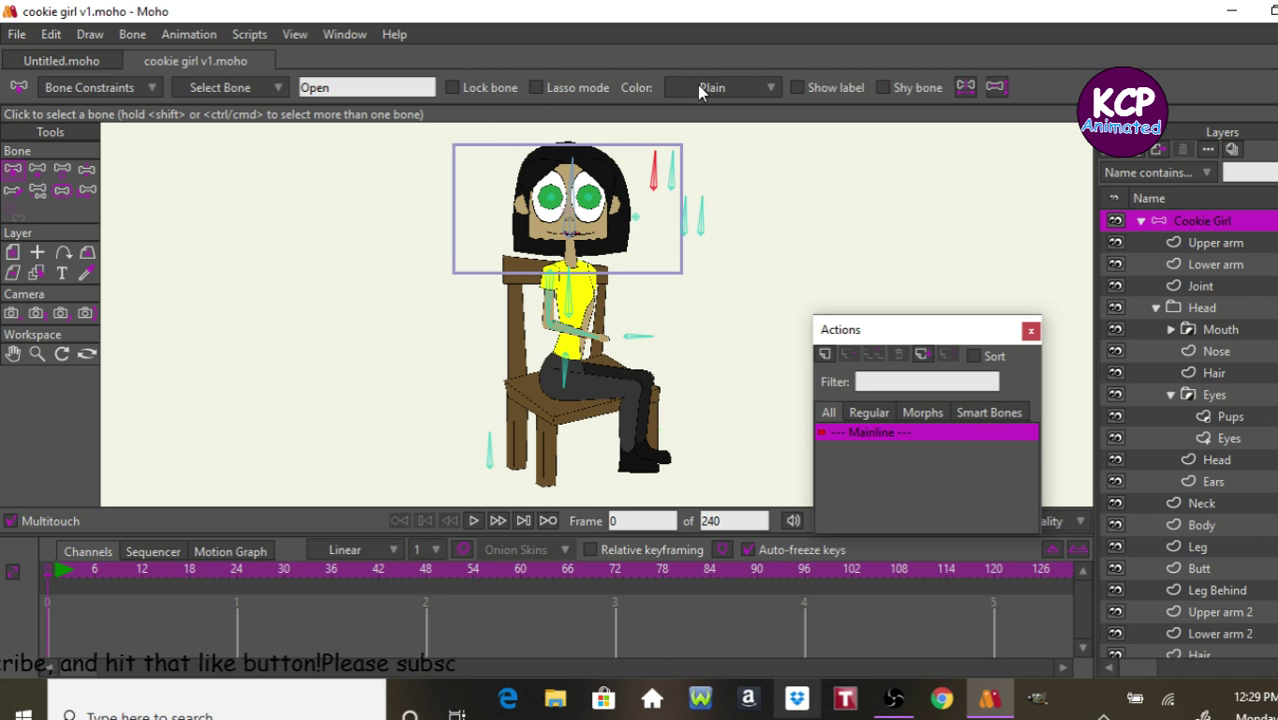
{"action": "left_click", "coordinate": [824, 353]}
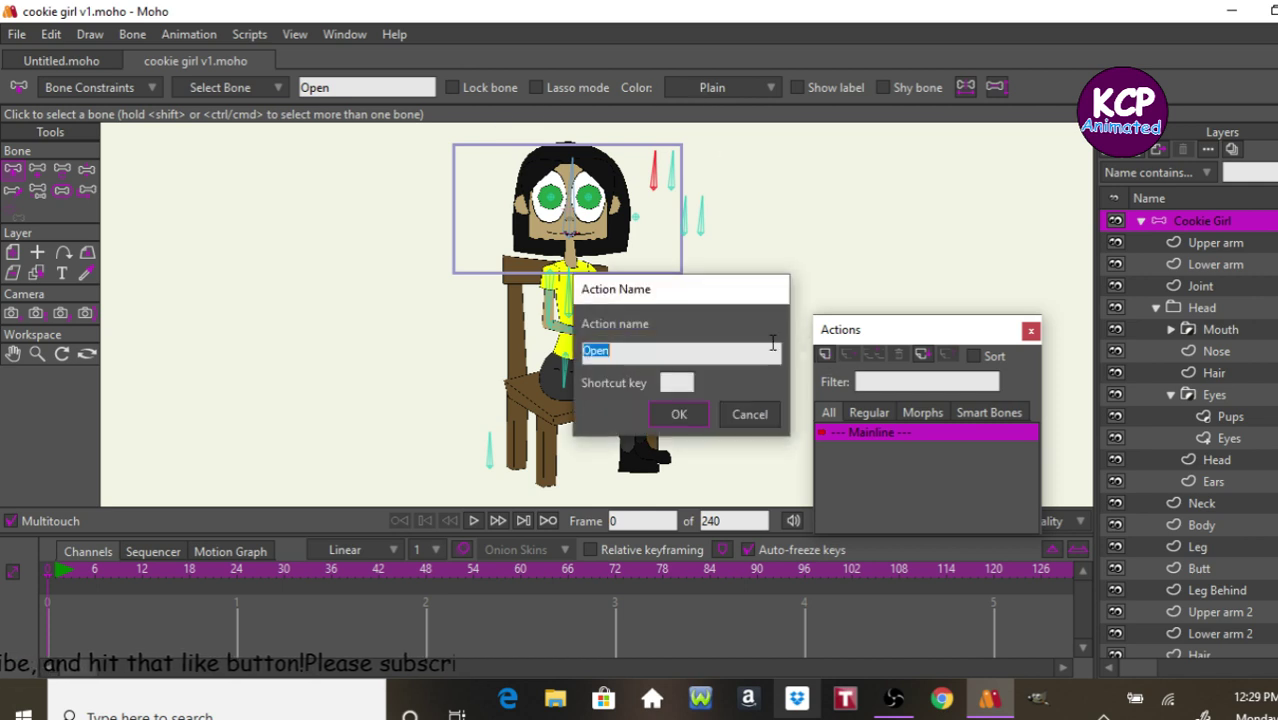
{"action": "left_click", "coordinate": [678, 414]}
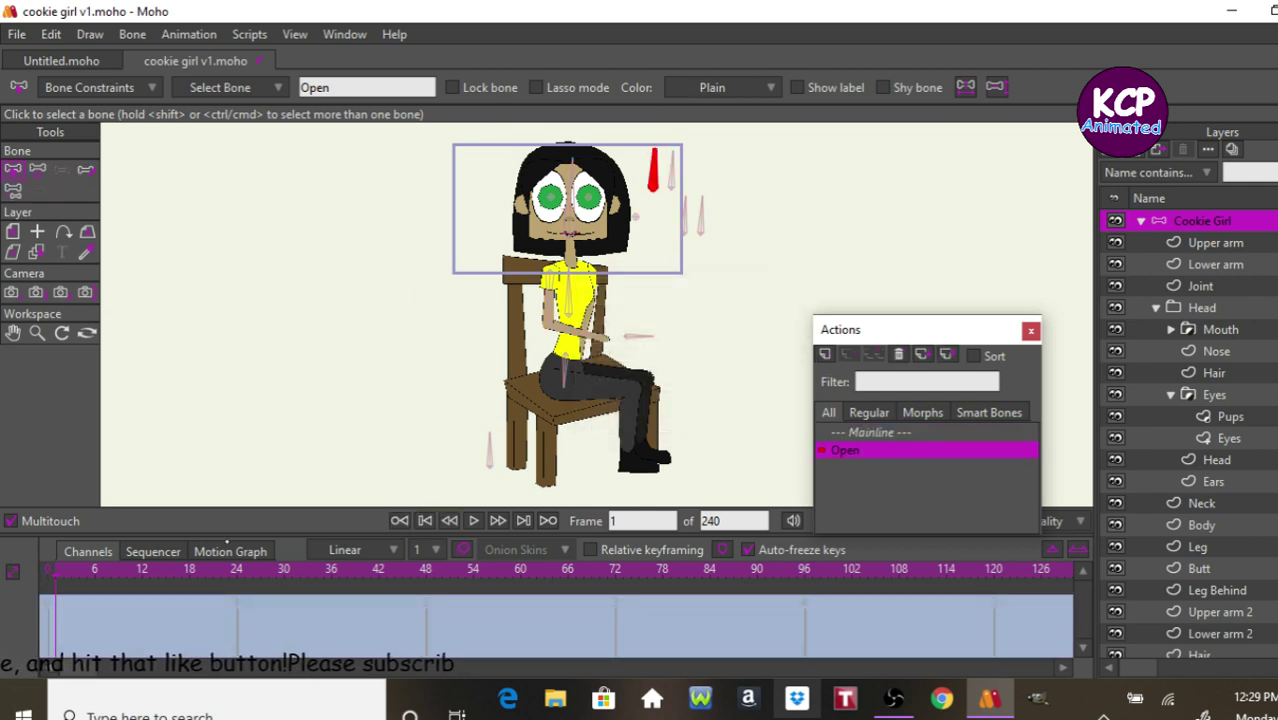
Rotate the Open bone to 90 degrees toward the head at frame 24 of the Open action.
{"action": "left_click", "coordinate": [237, 569]}
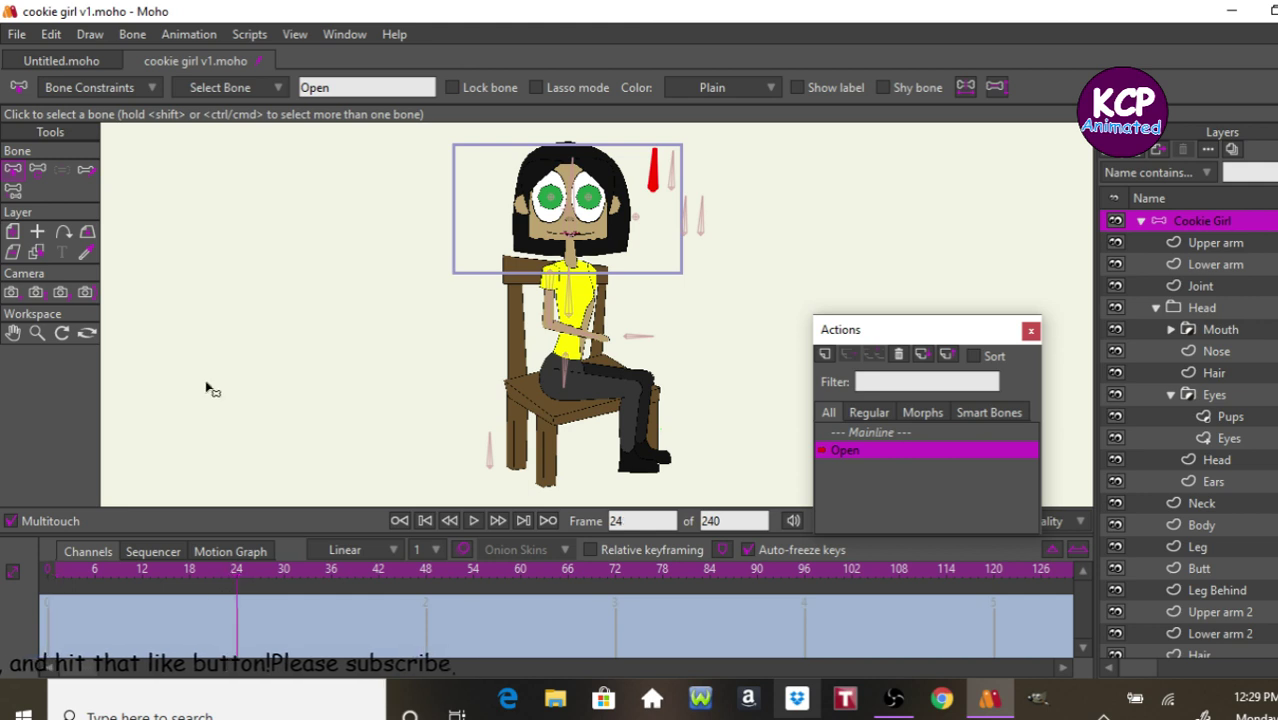
{"action": "left_click", "coordinate": [40, 170]}
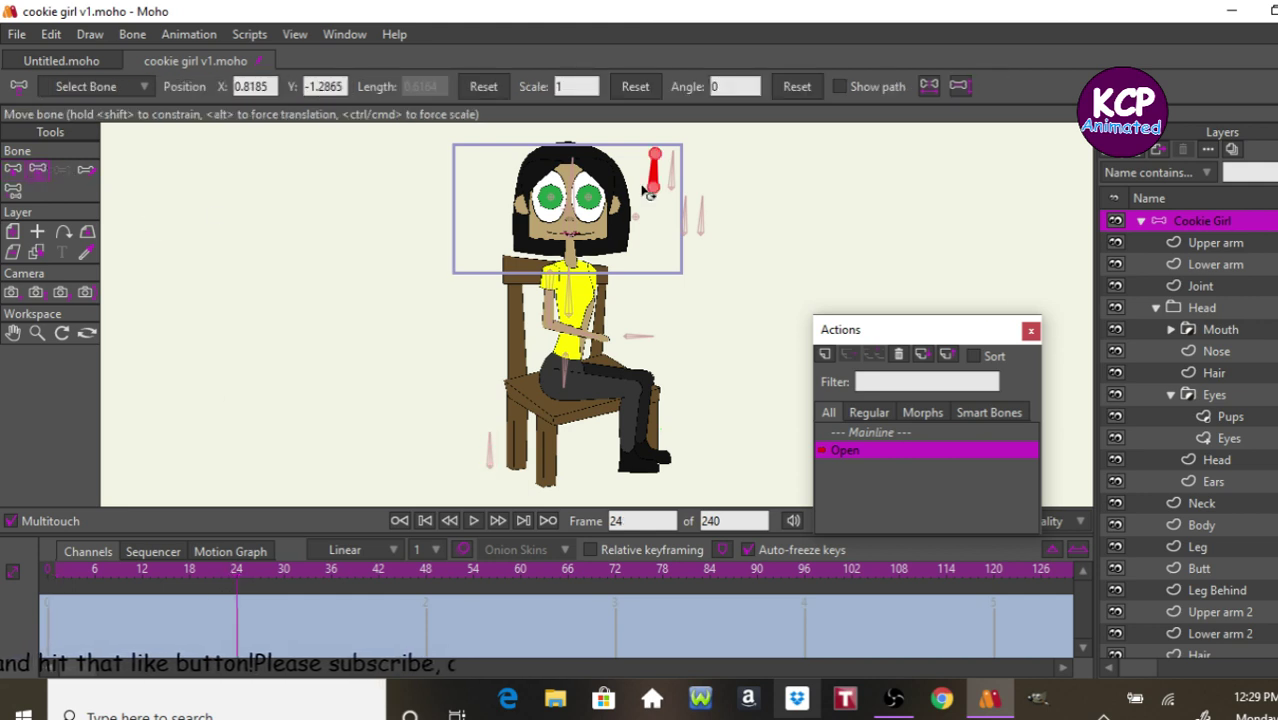
{"action": "left_click_drag", "start_coordinate": [650, 190], "coordinate": [630, 203]}
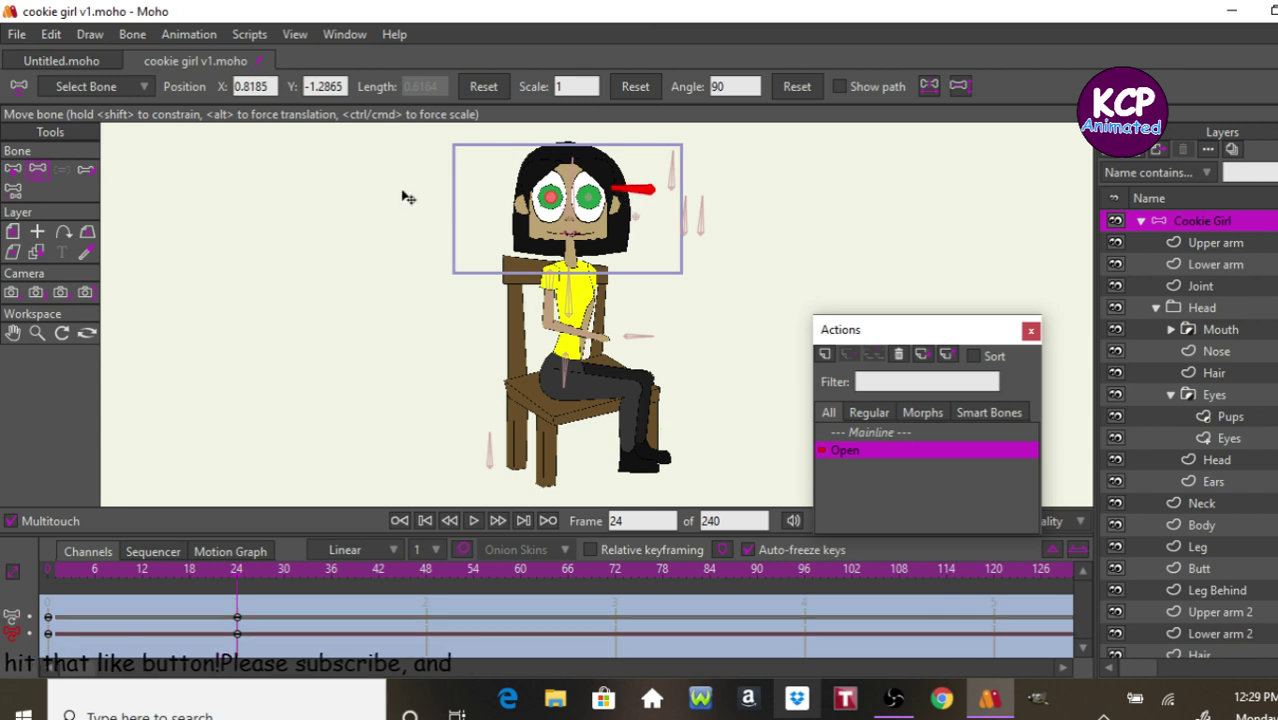
Enable angle constraints on the Open bone with a minimum of 0 and a maximum of 90 degrees.
{"action": "left_click", "coordinate": [13, 172]}
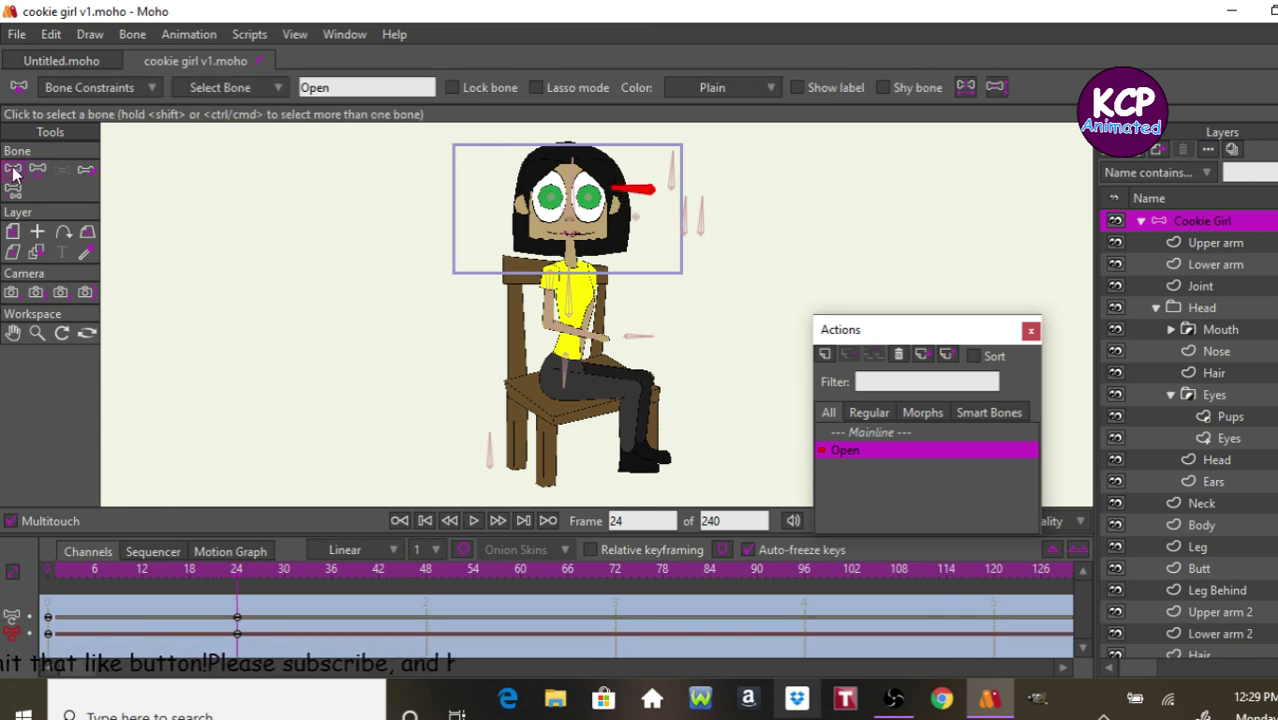
{"action": "left_click", "coordinate": [157, 90]}
{"action": "left_click", "coordinate": [138, 117]}
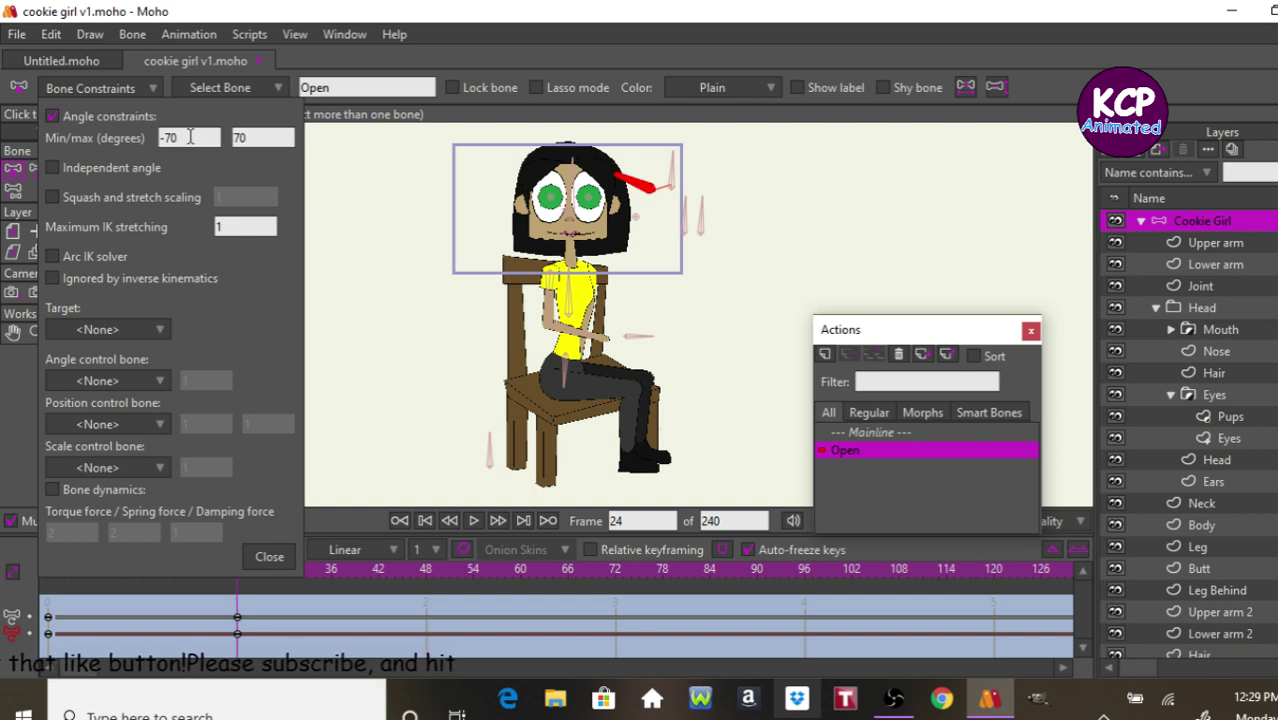
{"action": "left_click", "coordinate": [186, 137]}
{"action": "type", "text": "0"}
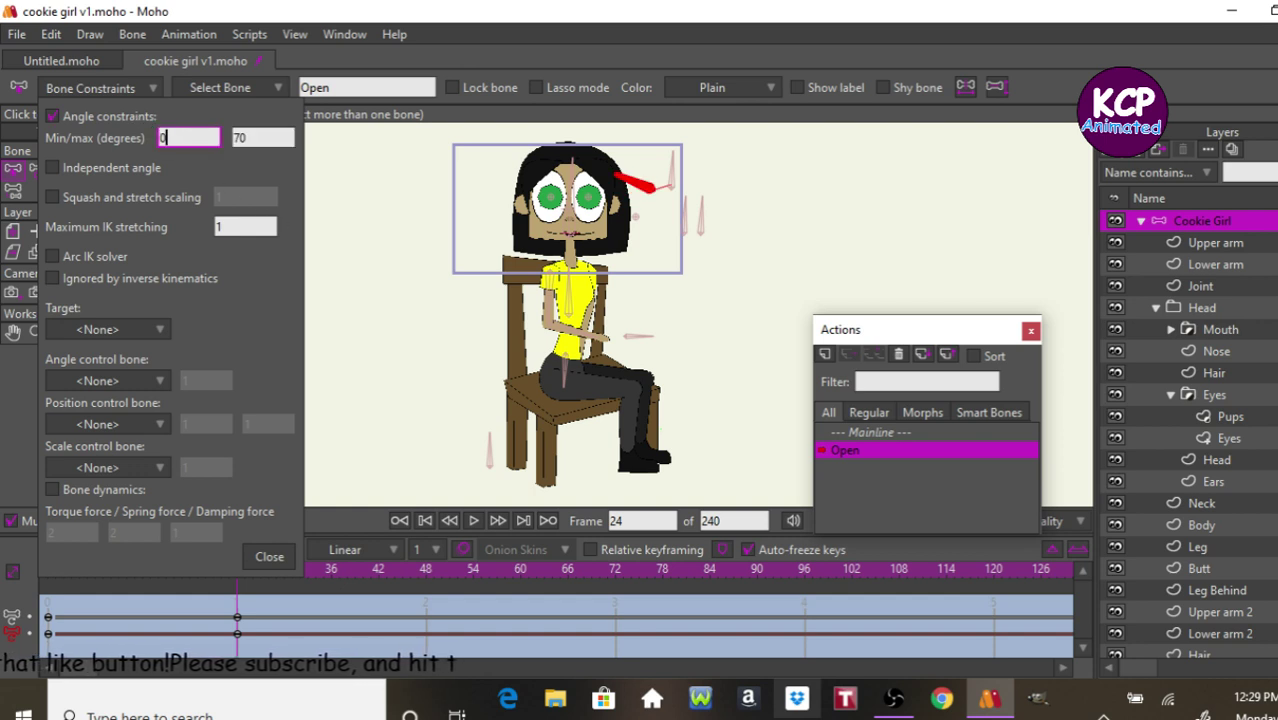
{"action": "left_click", "coordinate": [262, 137]}
{"action": "type", "text": "90"}
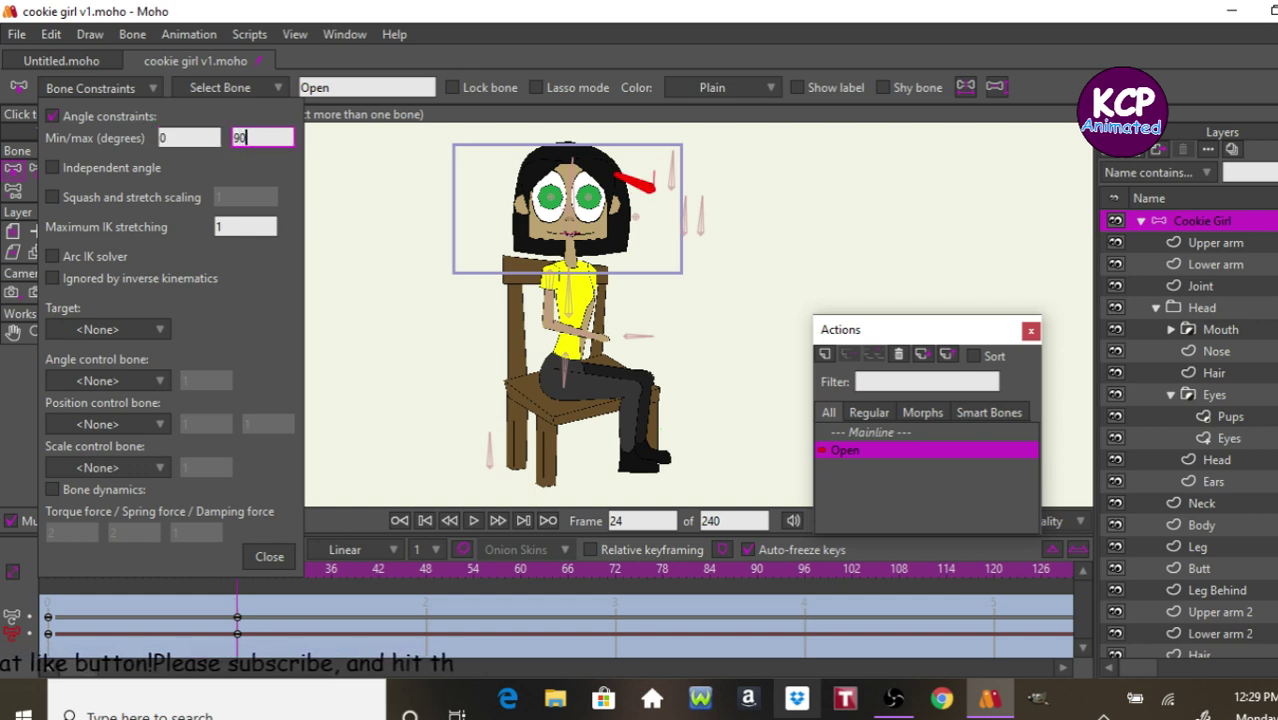
{"action": "key", "text": "Return"}
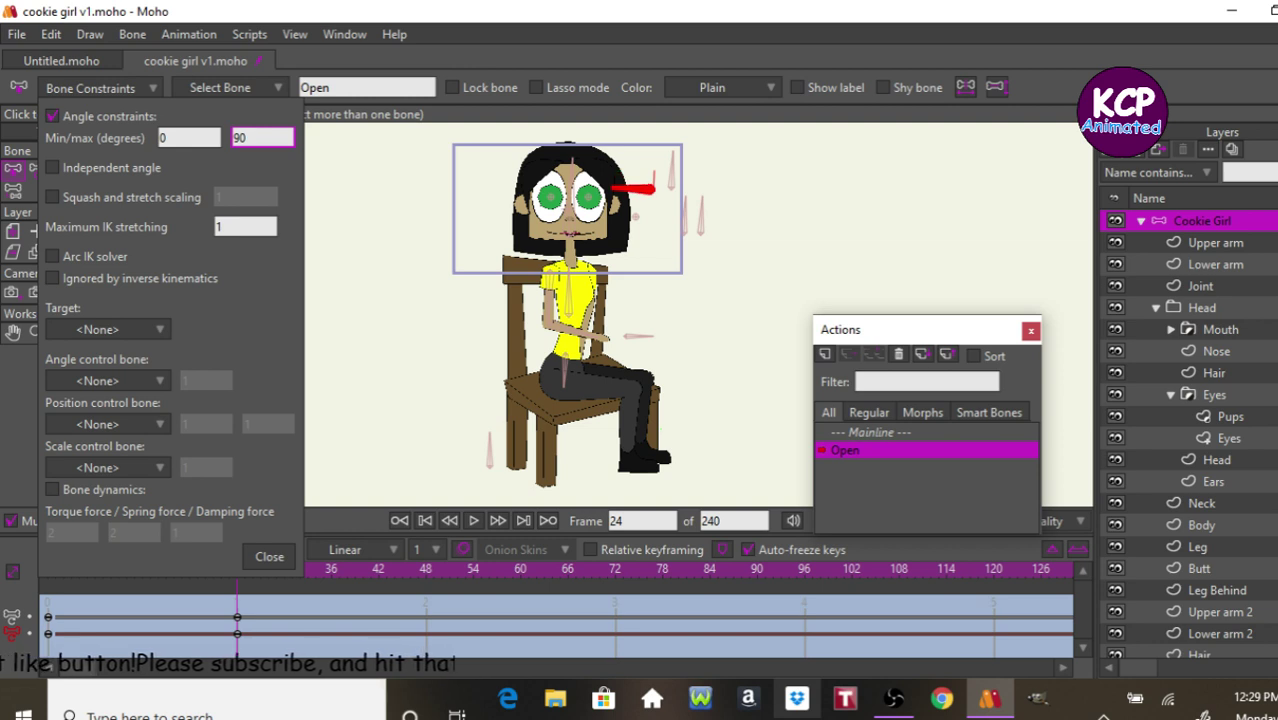
{"action": "left_click", "coordinate": [272, 557]}
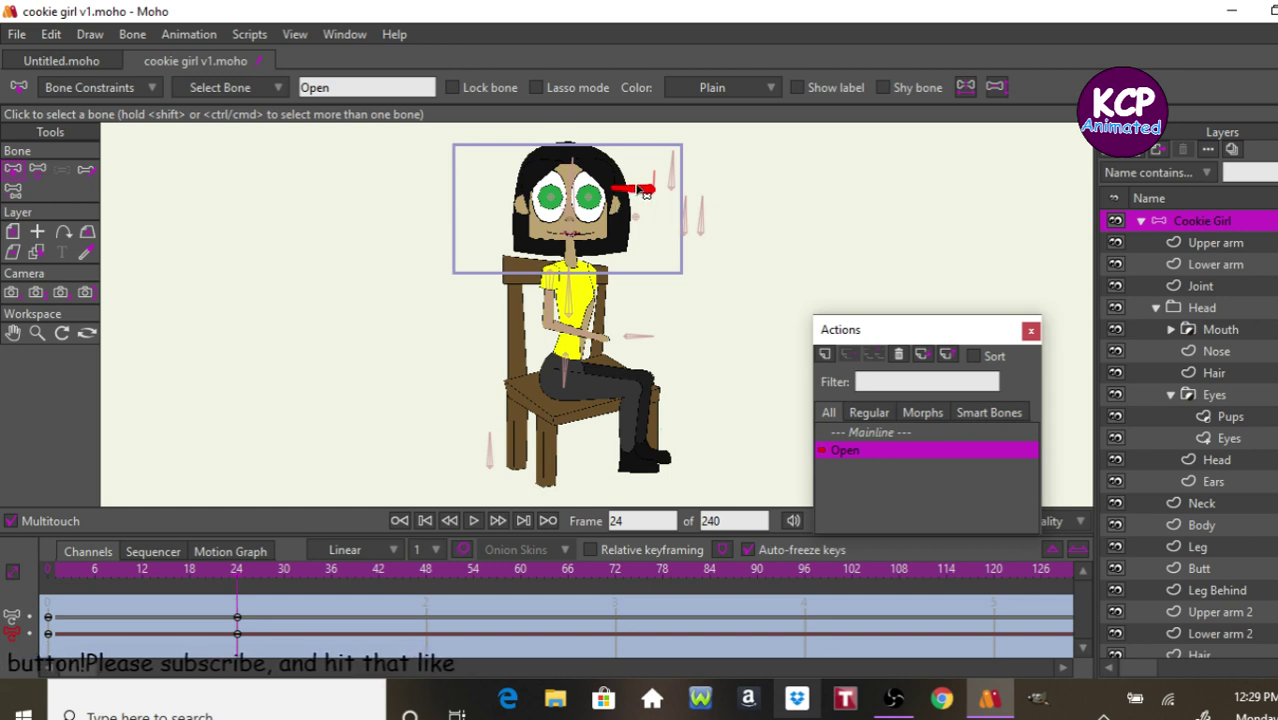
Select the Shaoe layer inside the Mouth group and hide the Lips, Teeth and Tongue layers.
{"action": "left_click", "coordinate": [1217, 332]}
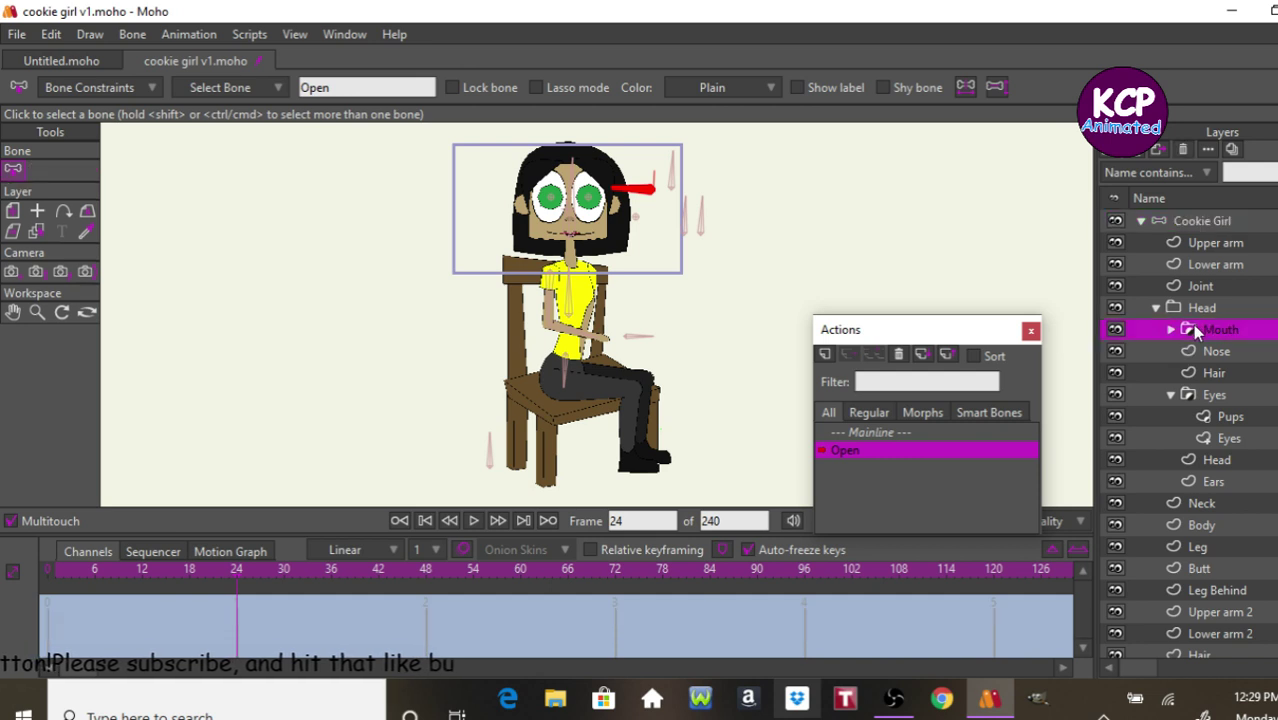
{"action": "left_click", "coordinate": [1171, 329]}
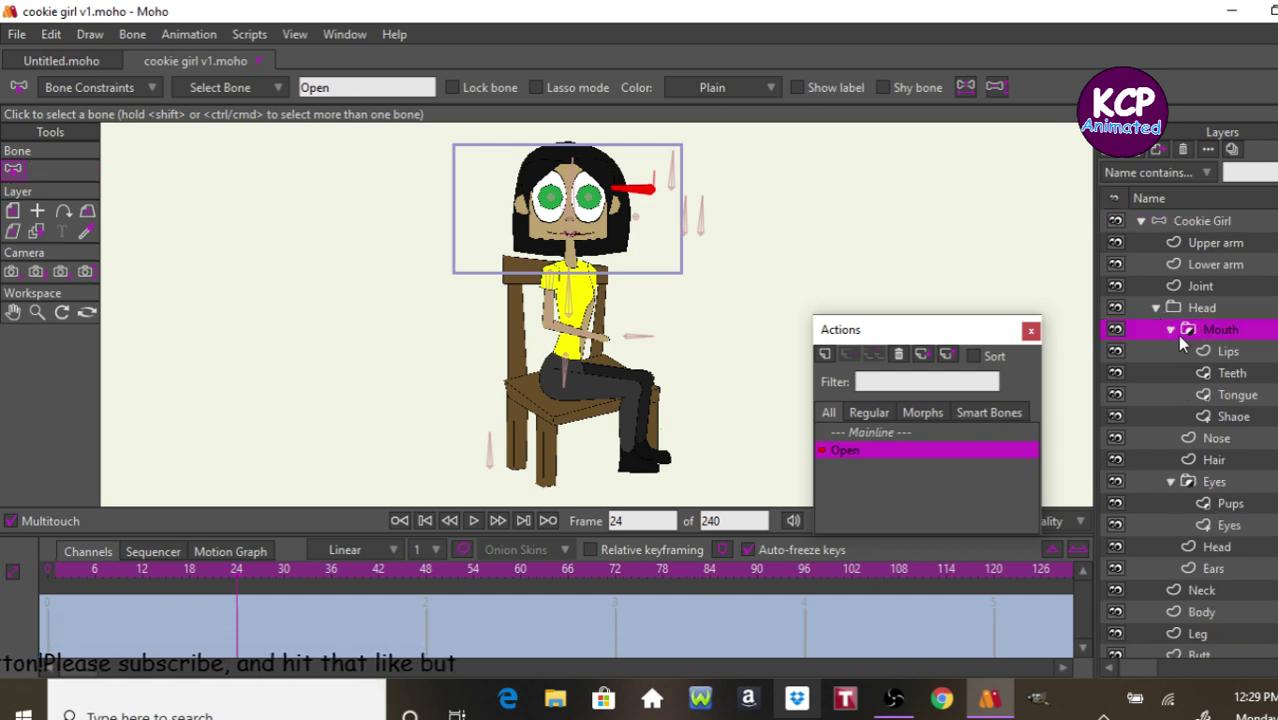
{"action": "left_click", "coordinate": [1218, 413]}
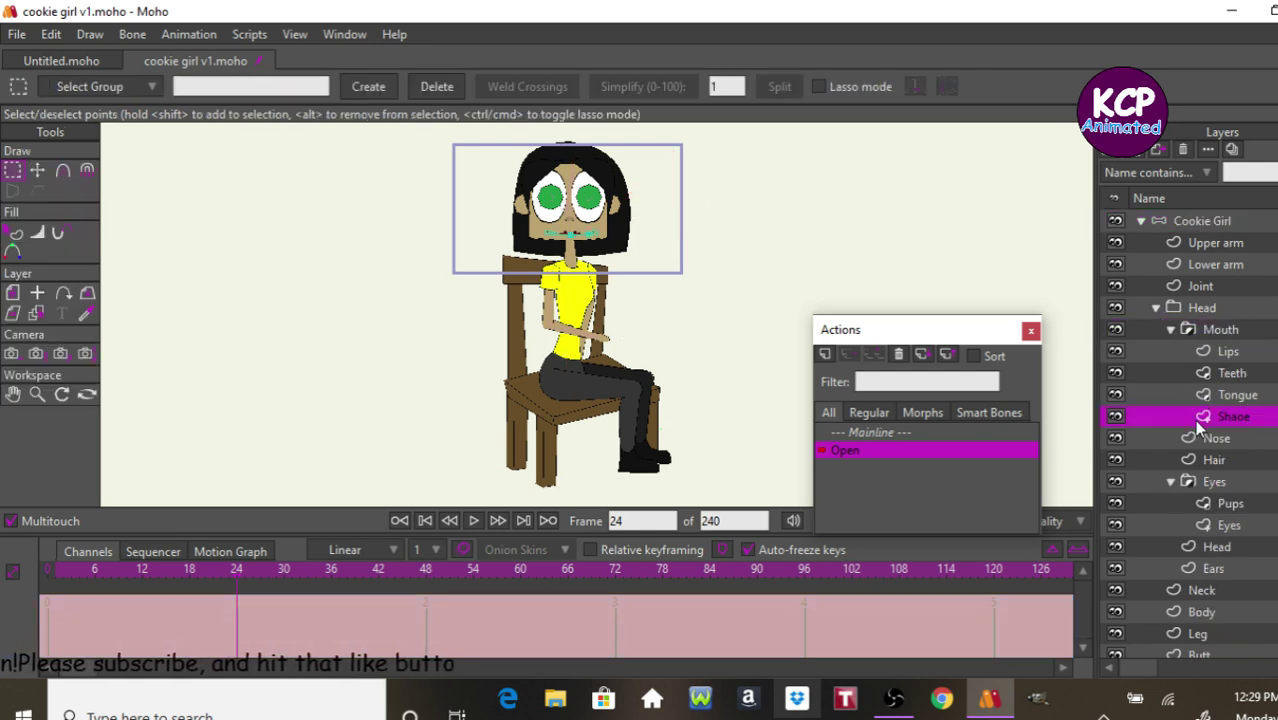
{"action": "left_click", "coordinate": [1116, 416], "text": "alt"}
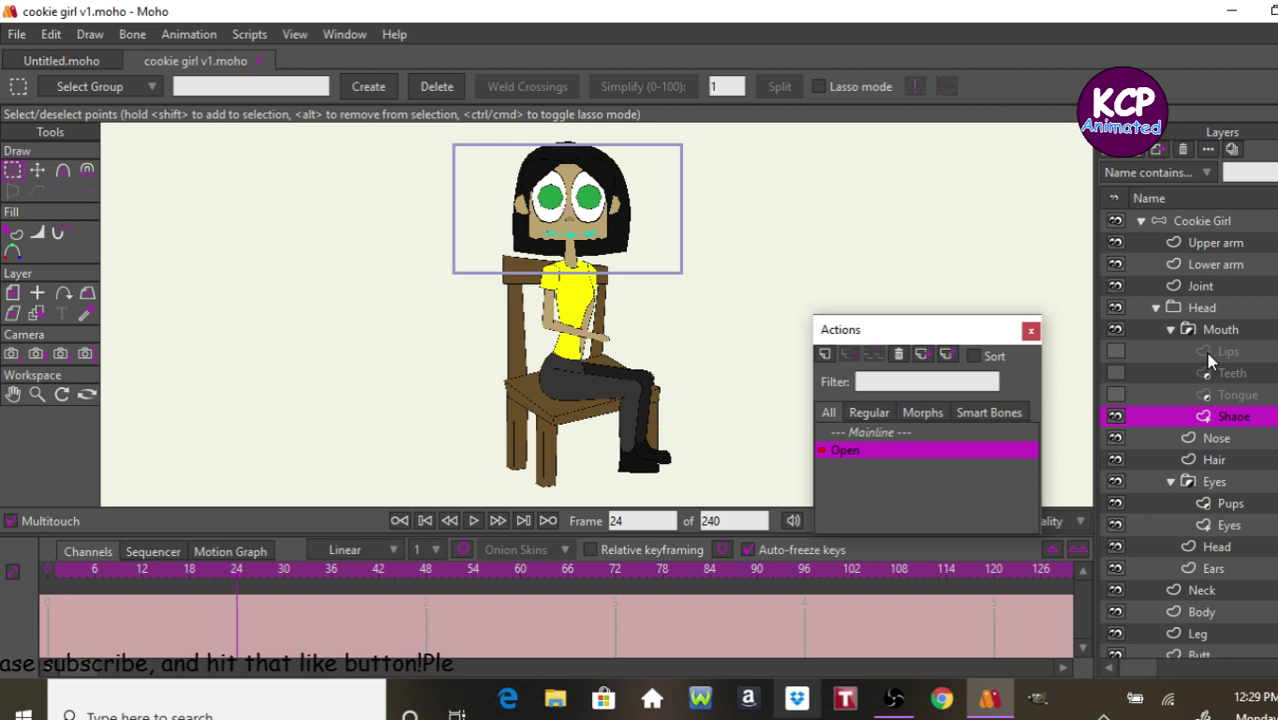
Pull the lower-edge points of the Shaoe mouth outline down at frame 24 to open the mouth, and preview the rendered frame.
{"action": "key", "text": "ctrl+f"}
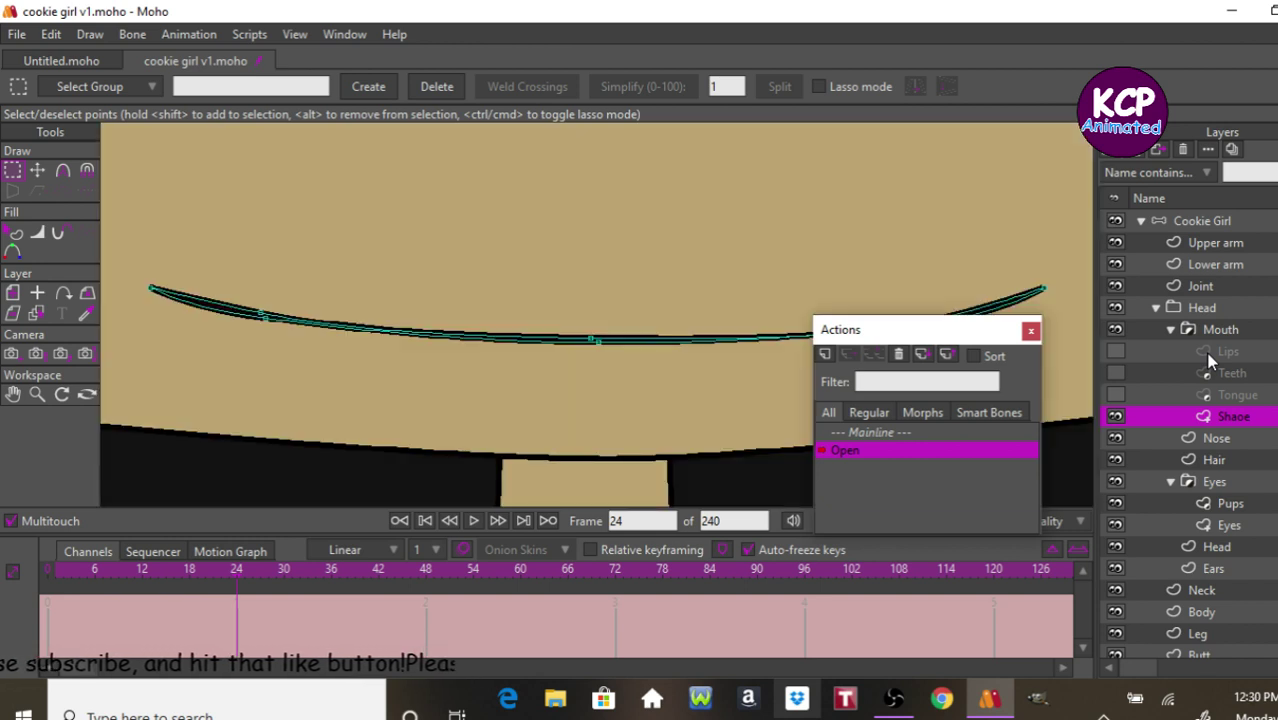
{"action": "left_click", "coordinate": [40, 172]}
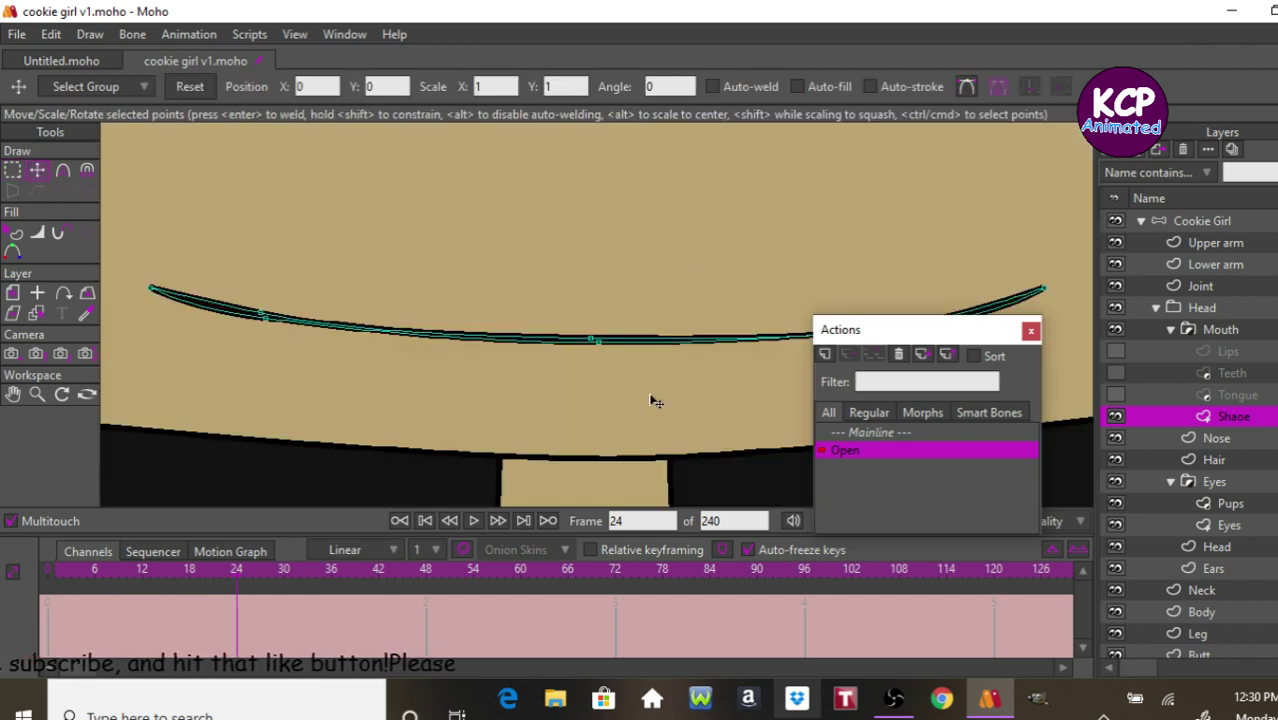
{"action": "left_click_drag", "start_coordinate": [598, 344], "coordinate": [601, 467]}
{"action": "left_click_drag", "start_coordinate": [271, 323], "coordinate": [239, 441]}
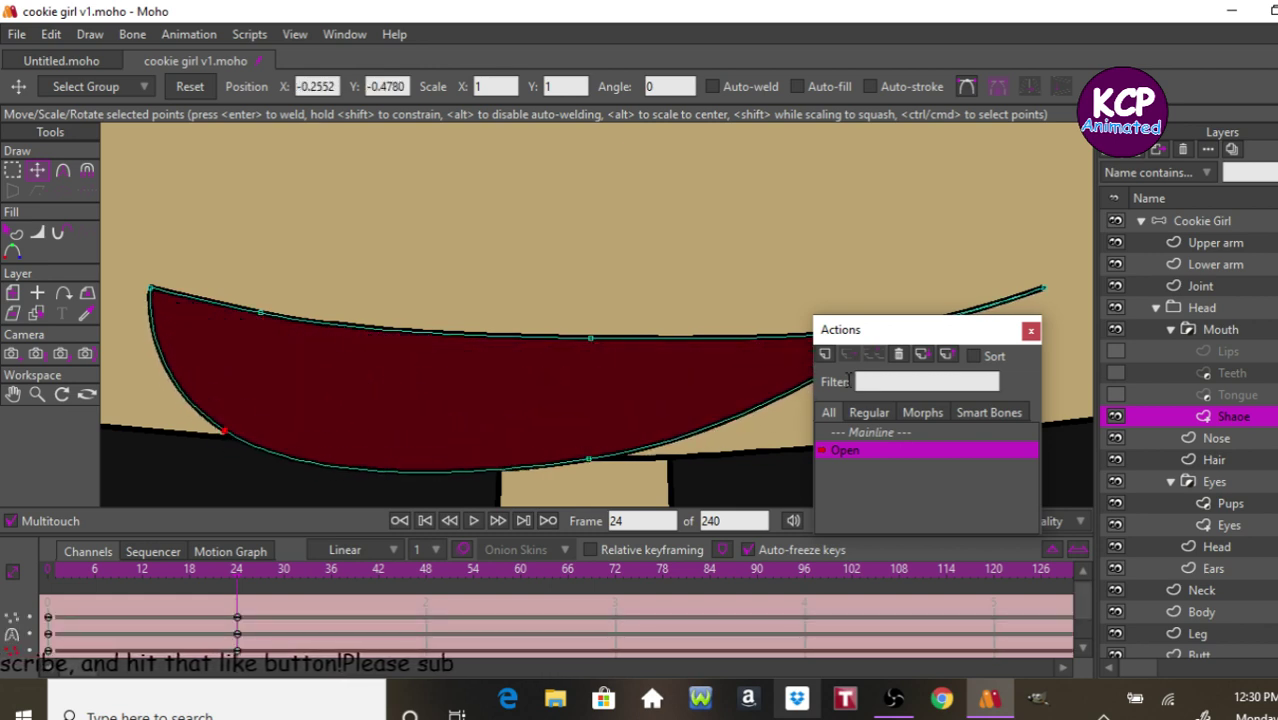
{"action": "left_click", "coordinate": [1030, 332]}
{"action": "left_click_drag", "start_coordinate": [936, 331], "coordinate": [979, 429]}
{"action": "left_click_drag", "start_coordinate": [596, 458], "coordinate": [612, 530]}
{"action": "key", "text": "ctrl+r"}
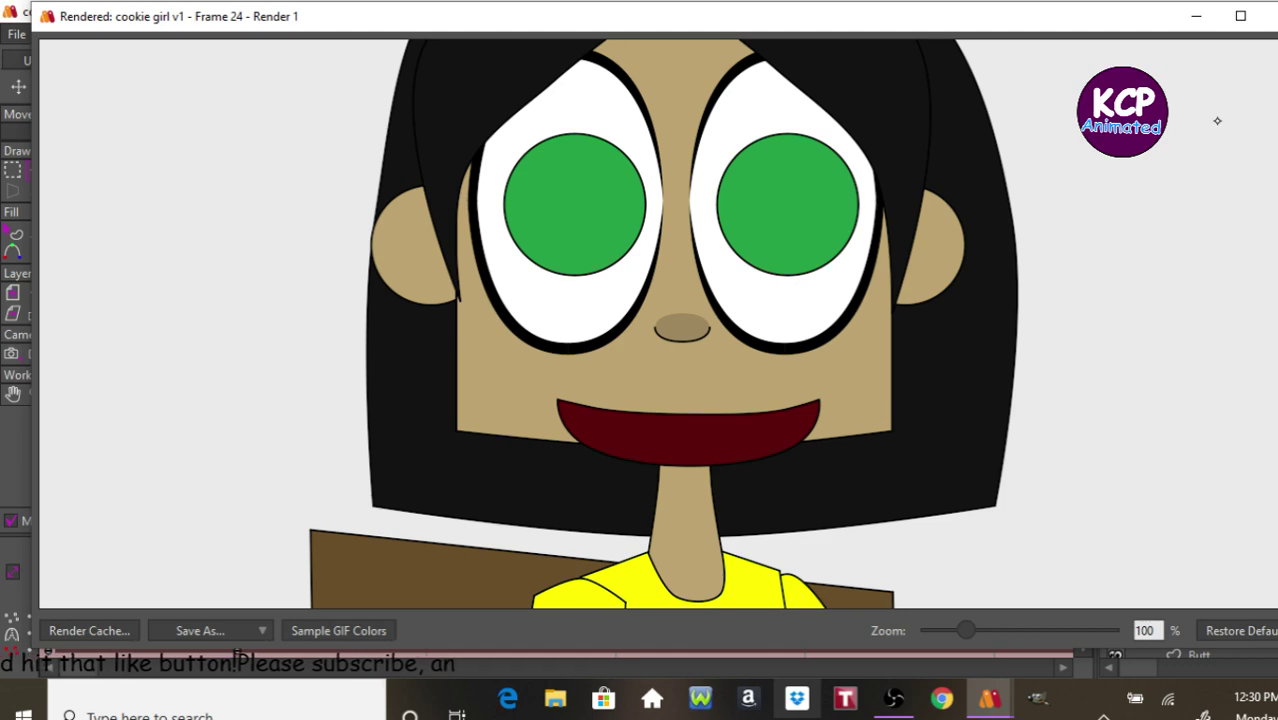
{"action": "left_click", "coordinate": [1270, 14]}
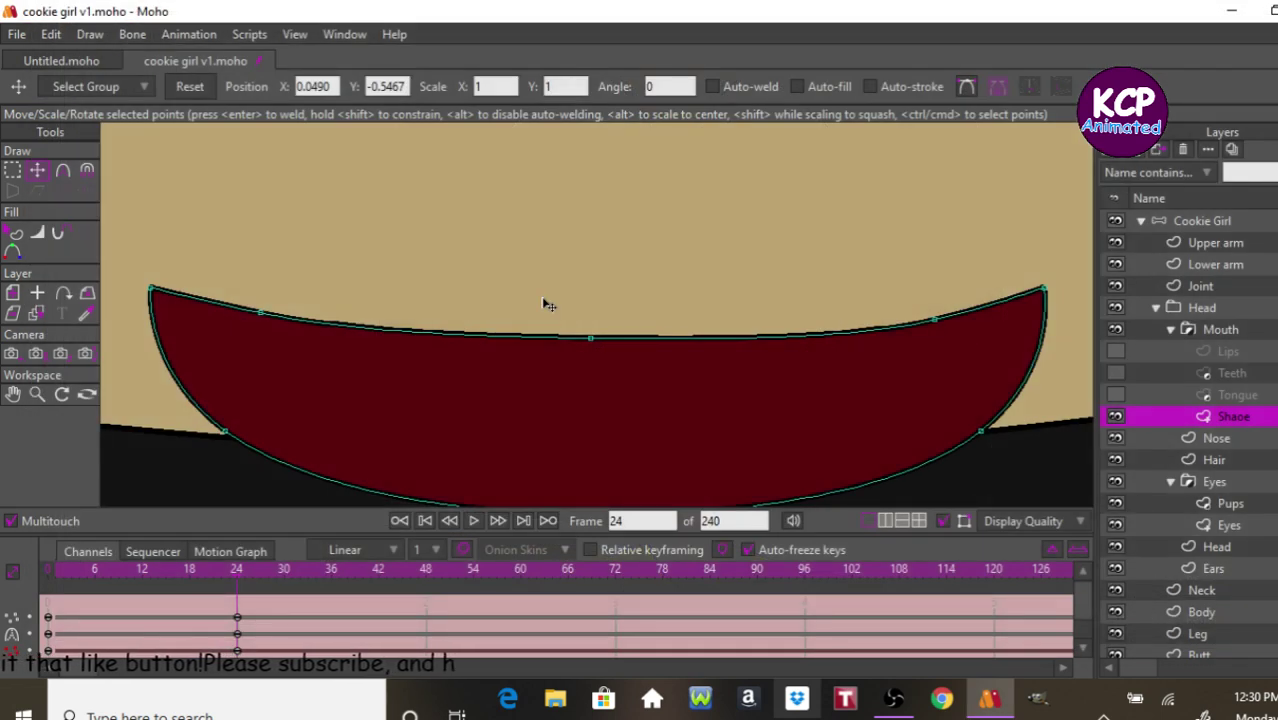
Open the mouth wider by moving both lower side points and the lower middle point of the outline farther down.
{"action": "scroll", "coordinate": [548, 304], "scroll_direction": "down", "scroll_amount": 2}
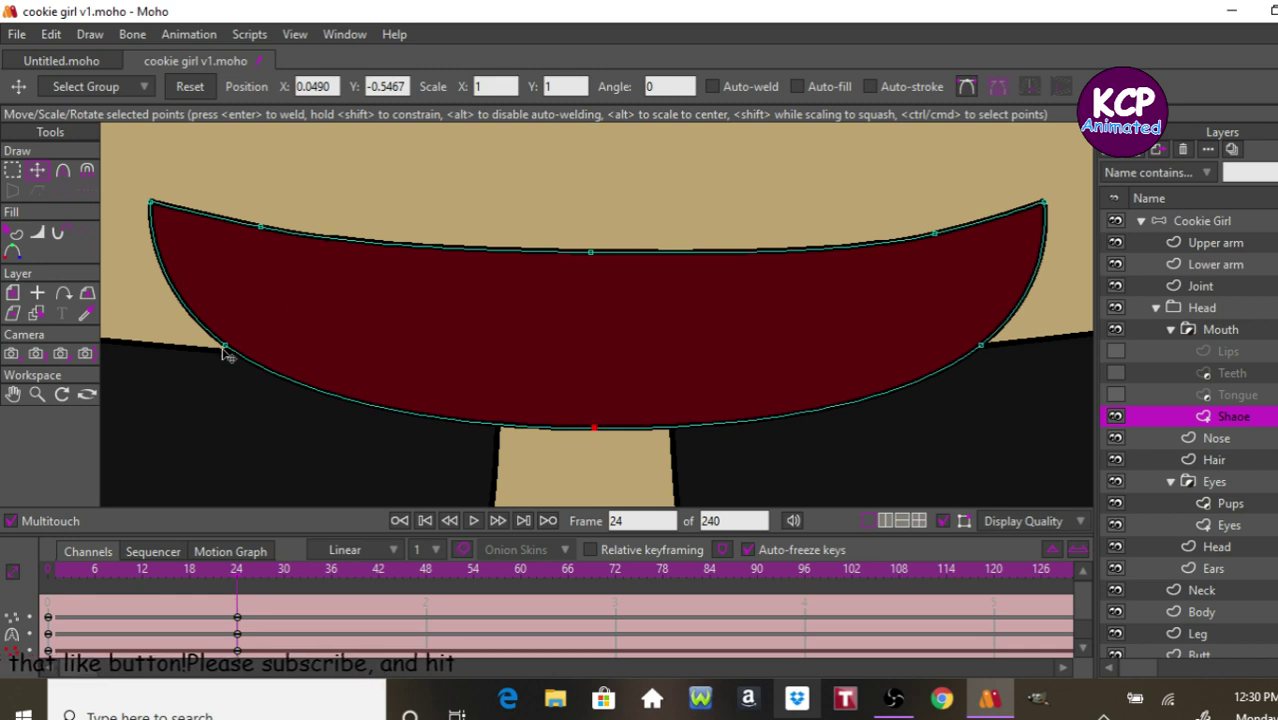
{"action": "left_click_drag", "start_coordinate": [225, 345], "coordinate": [216, 406]}
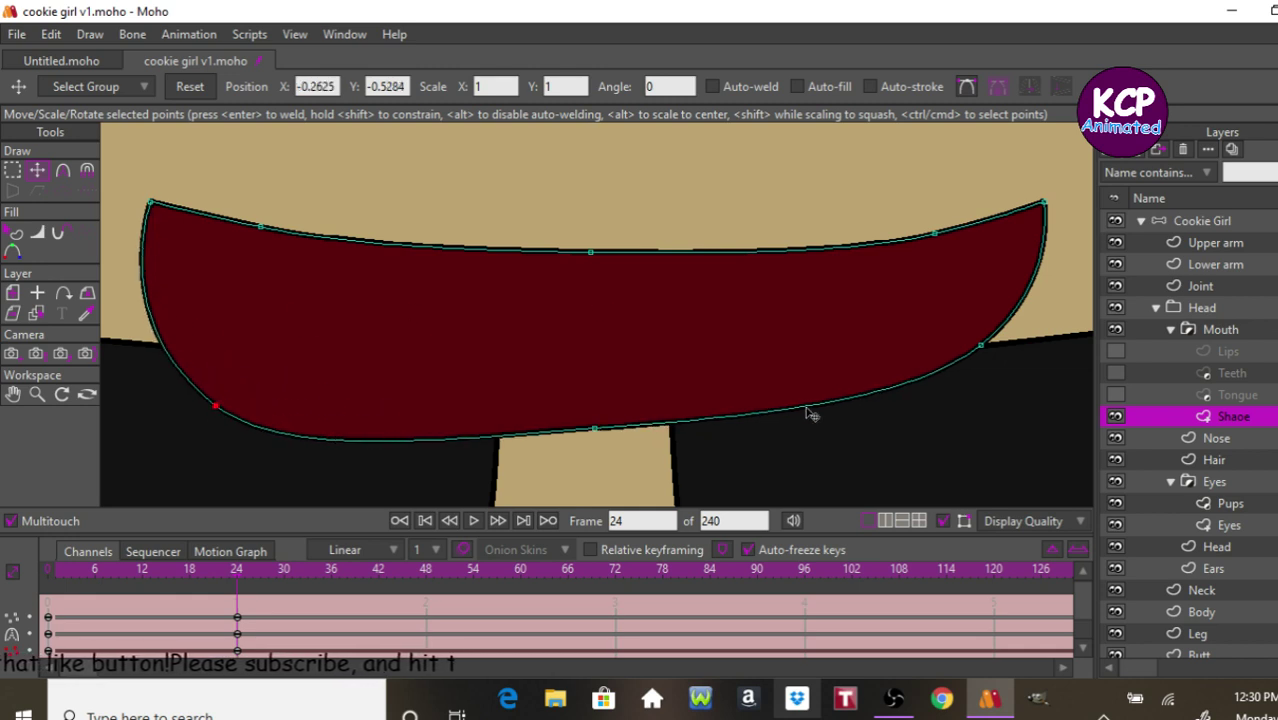
{"action": "left_click_drag", "start_coordinate": [988, 346], "coordinate": [1000, 367]}
{"action": "left_click_drag", "start_coordinate": [1017, 404], "coordinate": [1013, 401]}
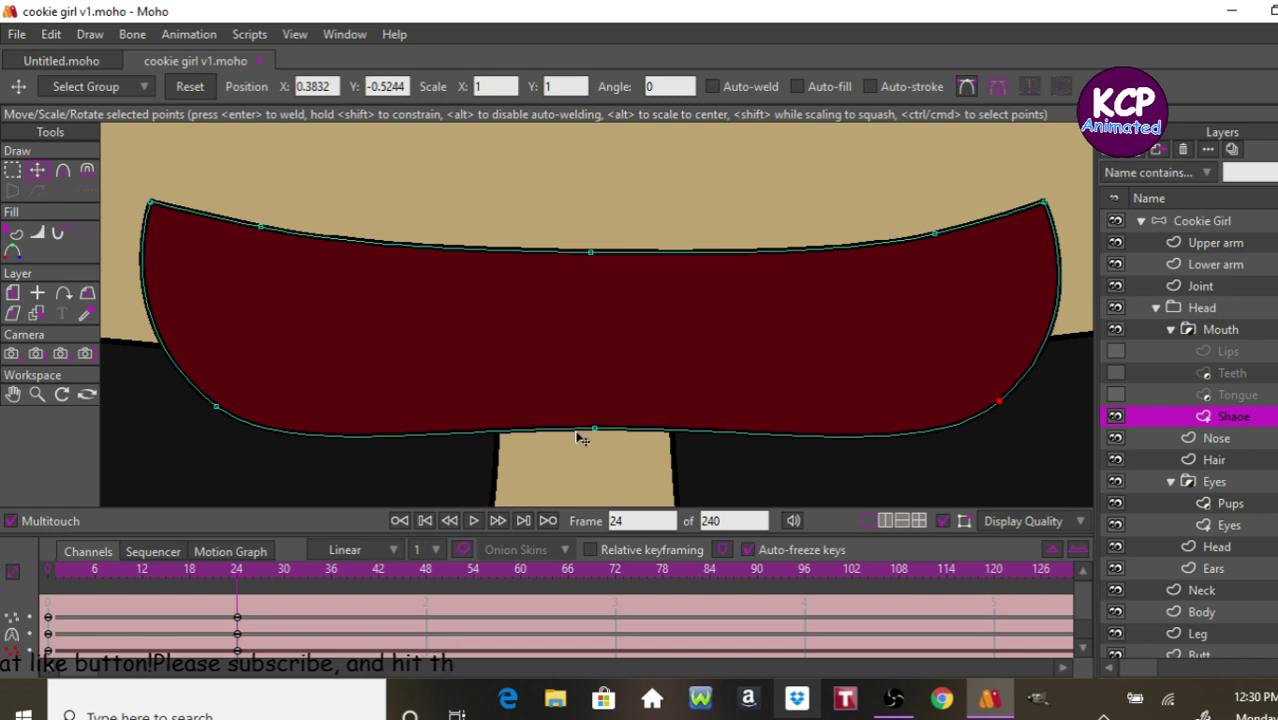
{"action": "left_click_drag", "start_coordinate": [595, 430], "coordinate": [590, 497]}
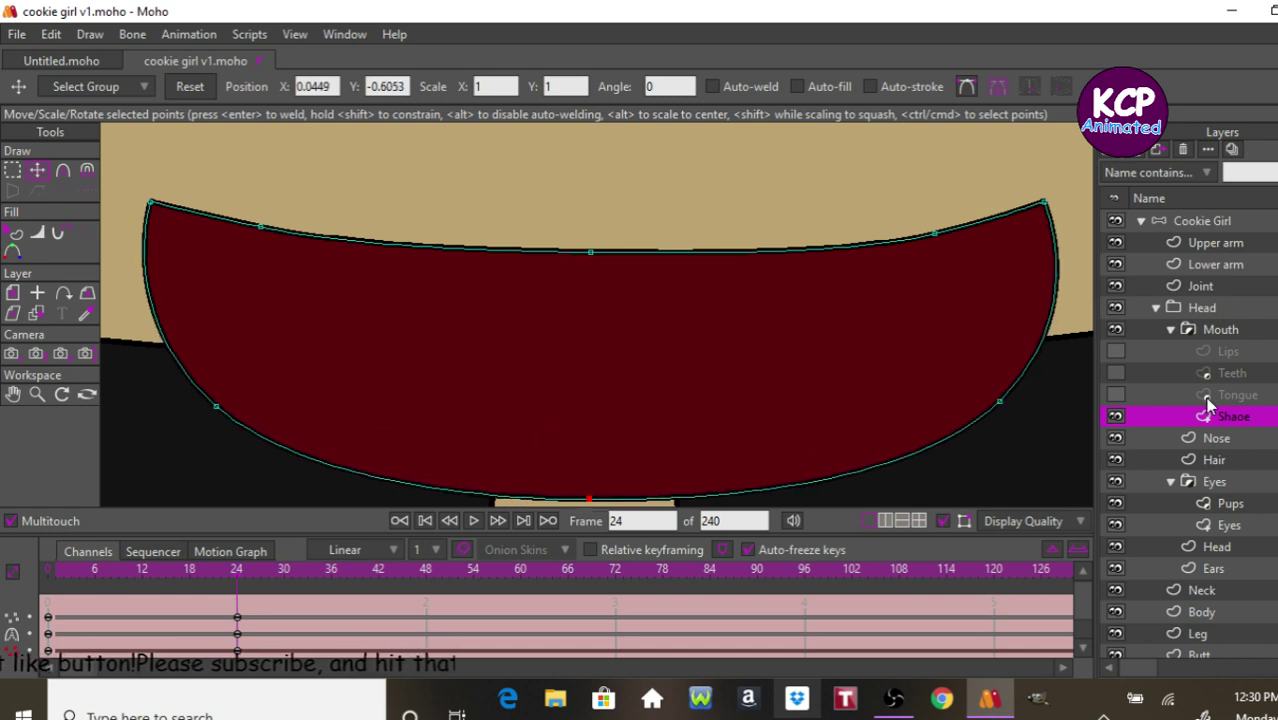
Show the Tongue layer and move the whole layer down to the mouth's lower edge, at about Y -0.1821.
{"action": "left_click", "coordinate": [1115, 394]}
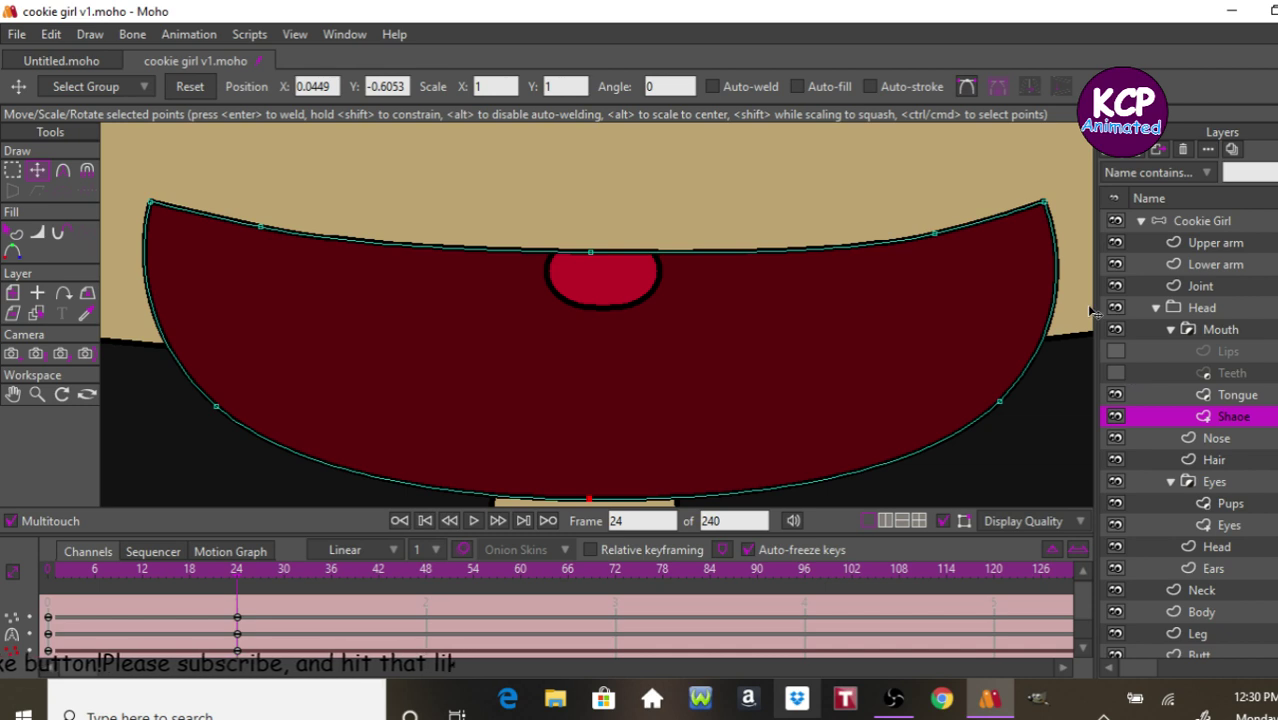
{"action": "key", "text": "ctrl+a"}
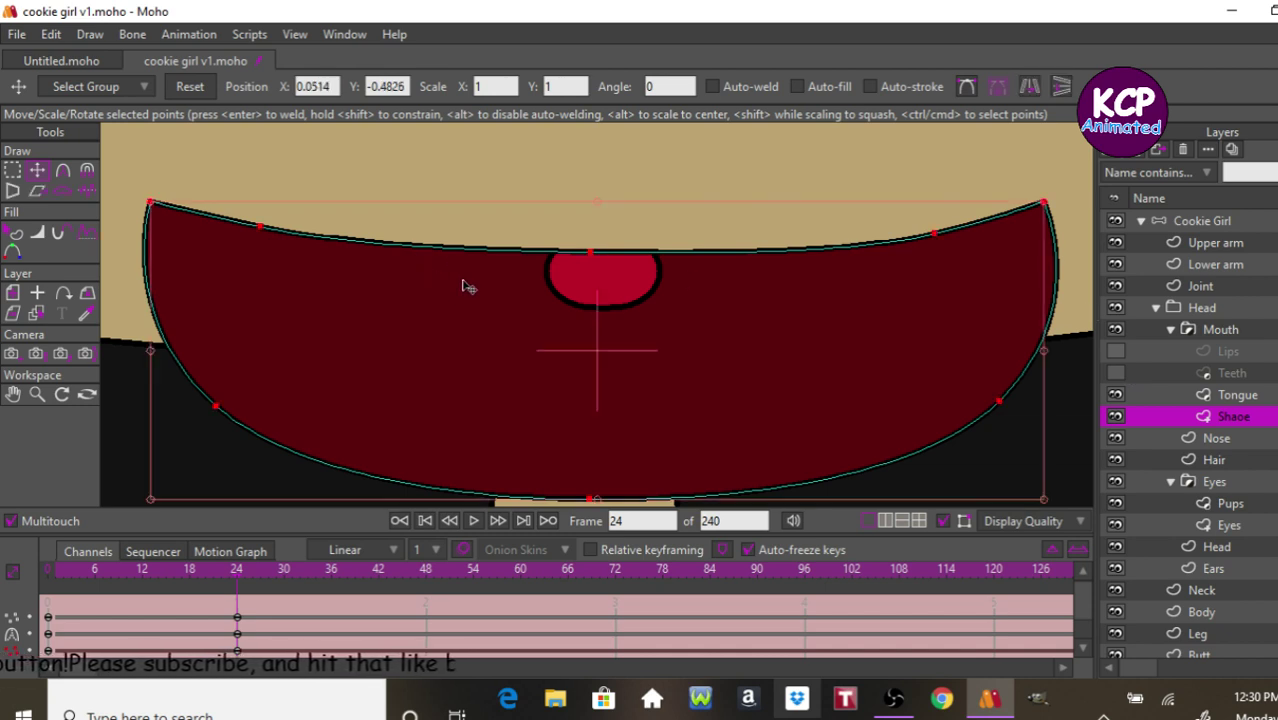
{"action": "left_click", "coordinate": [1234, 398]}
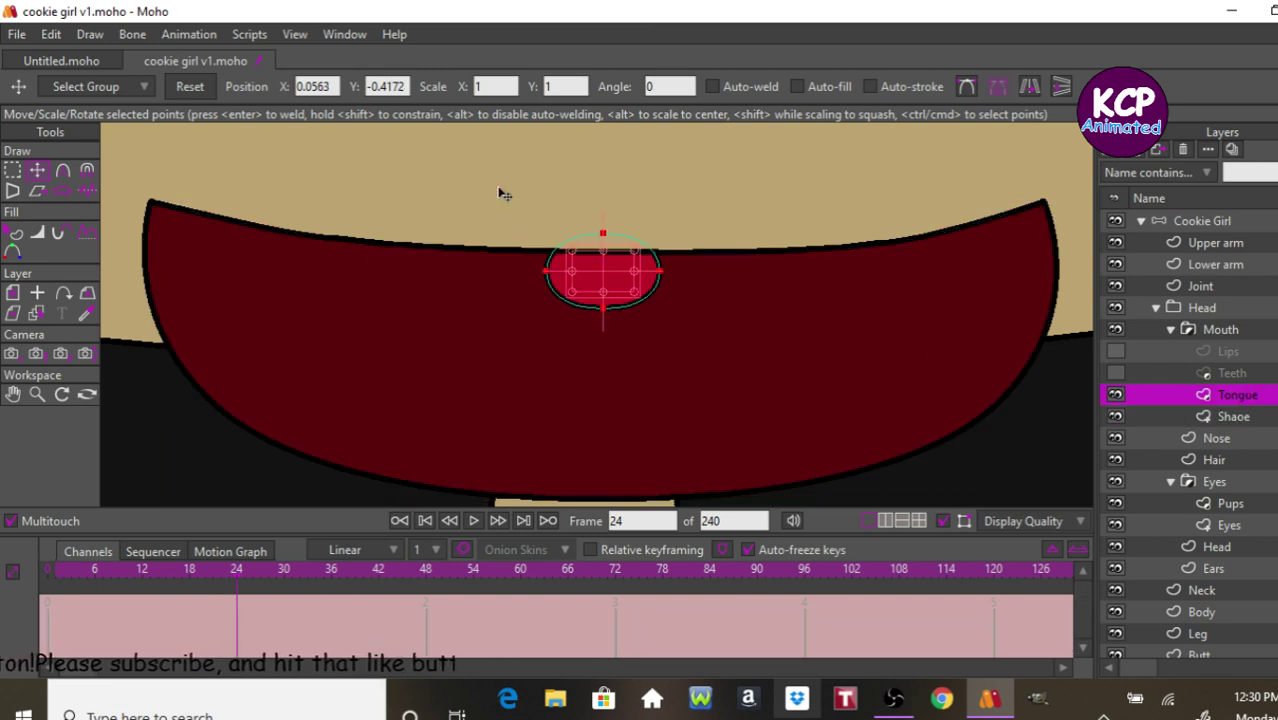
{"action": "left_click", "coordinate": [13, 293]}
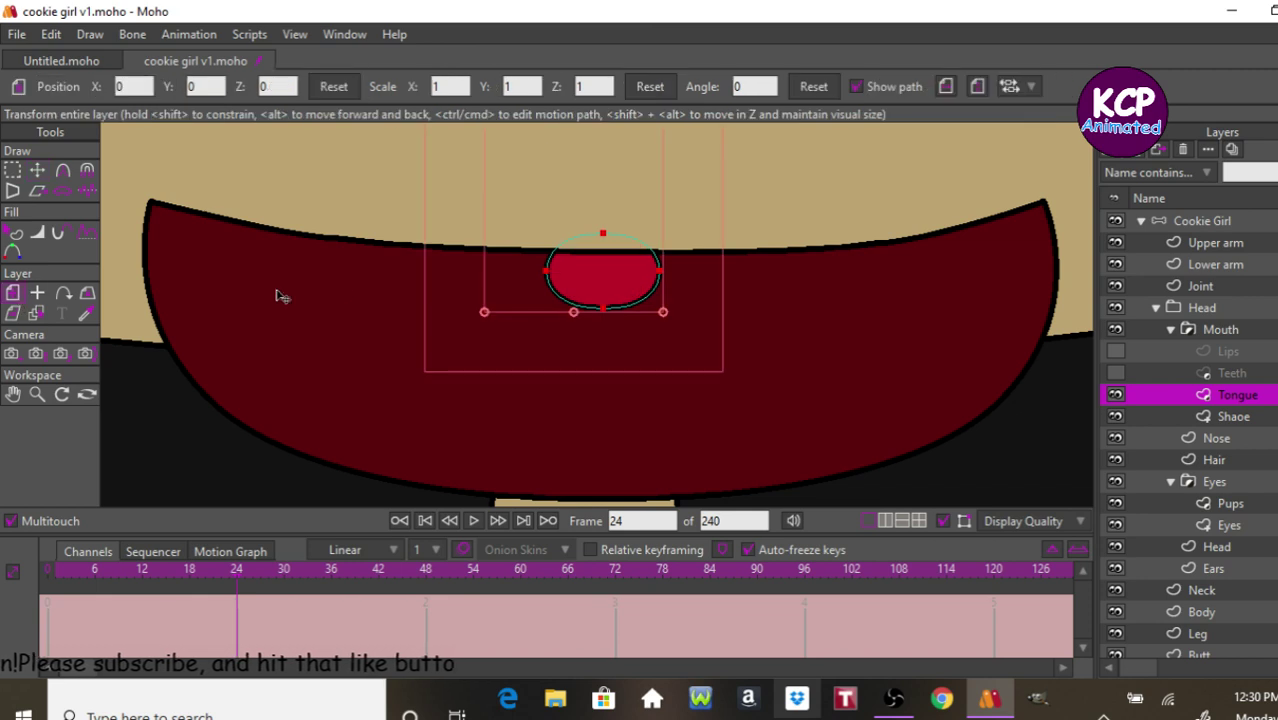
{"action": "left_click_drag", "start_coordinate": [446, 206], "coordinate": [445, 388]}
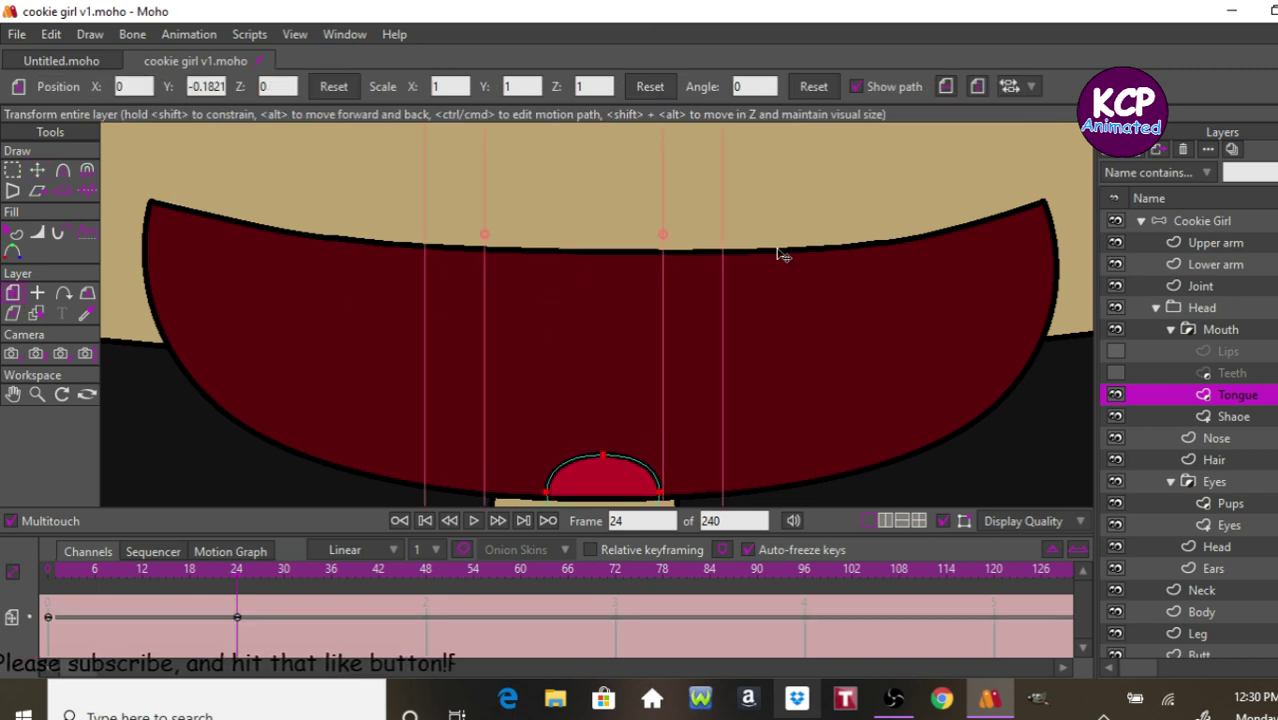
Select and show the Teeth layer, and delete its layer transform keyframe at frame 24.
{"action": "left_click", "coordinate": [1213, 366]}
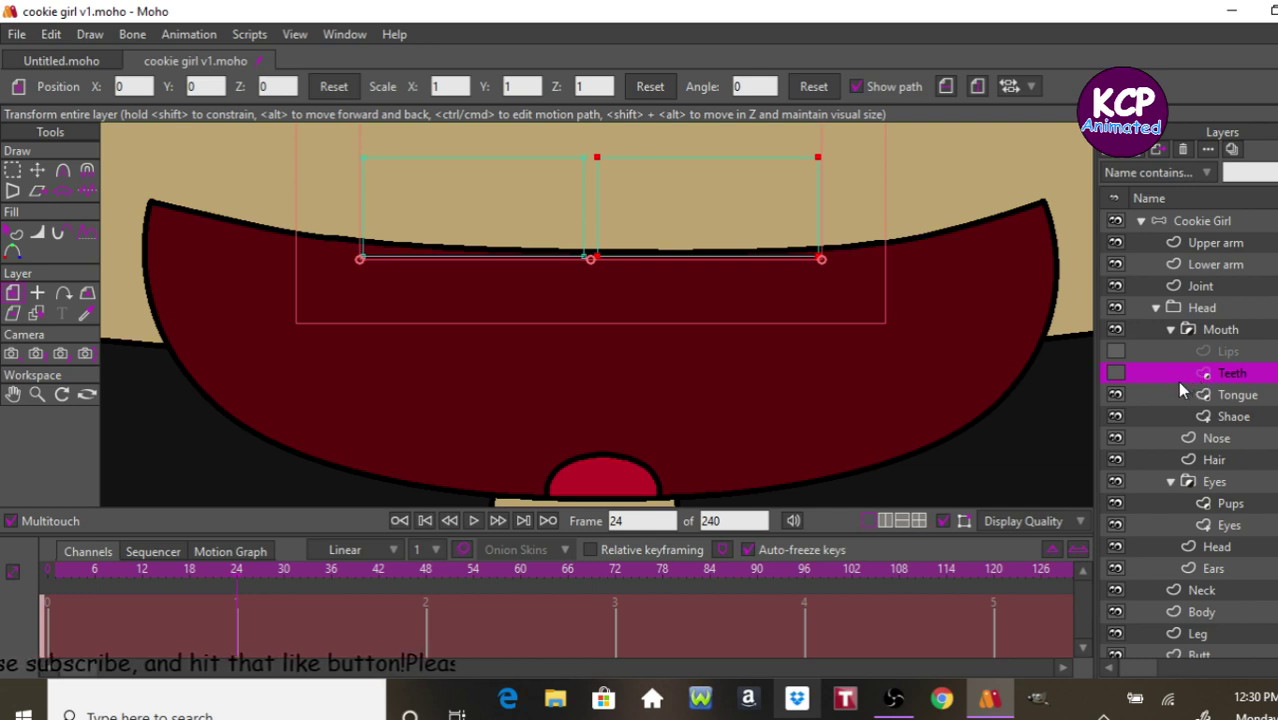
{"action": "left_click", "coordinate": [1116, 372]}
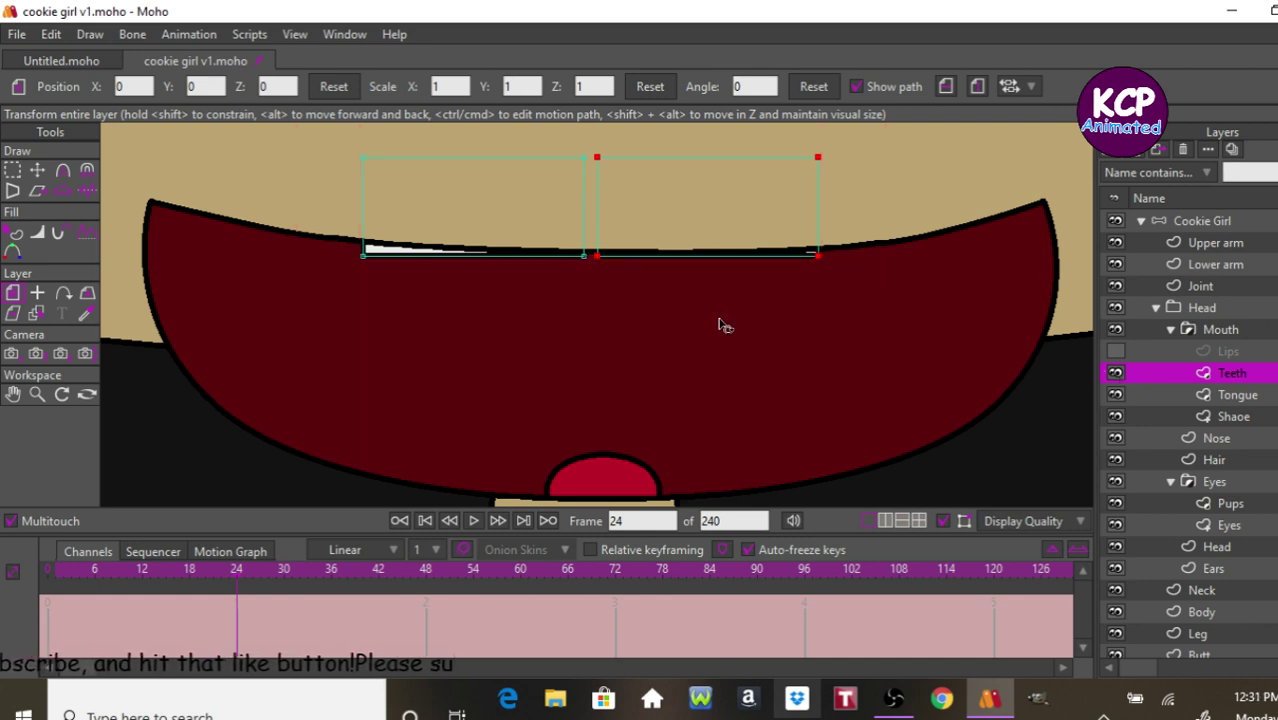
{"action": "left_click", "coordinate": [670, 255]}
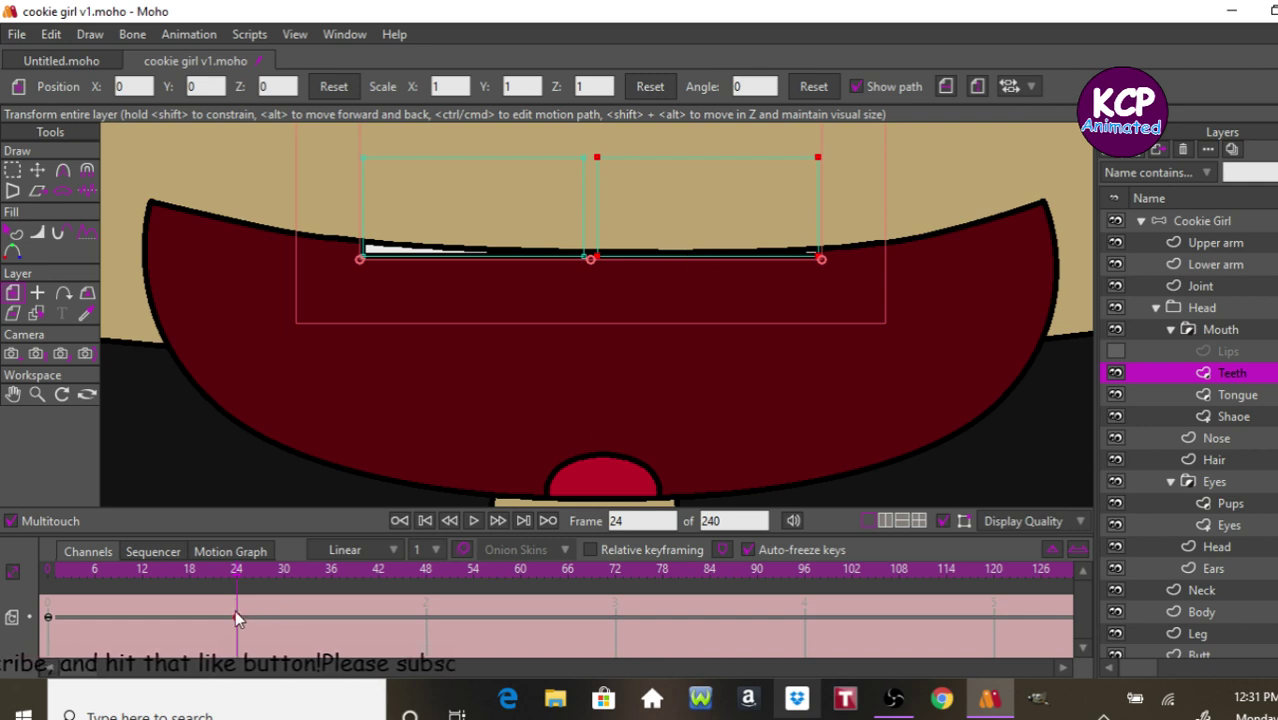
{"action": "key", "text": "Delete"}
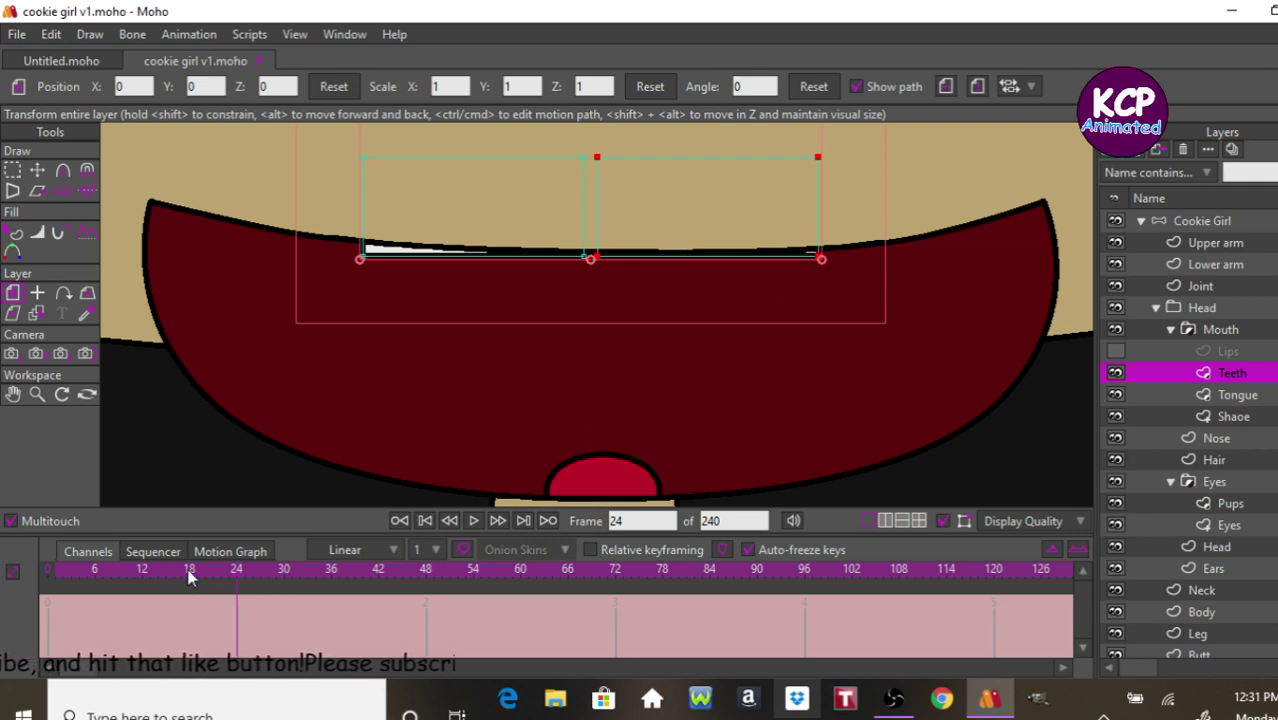
Lower the Teeth layer to about Y -0.0195 at frame 1 and transfer that keyframe to frame 0.
{"action": "left_click_drag", "start_coordinate": [185, 571], "coordinate": [45, 580]}
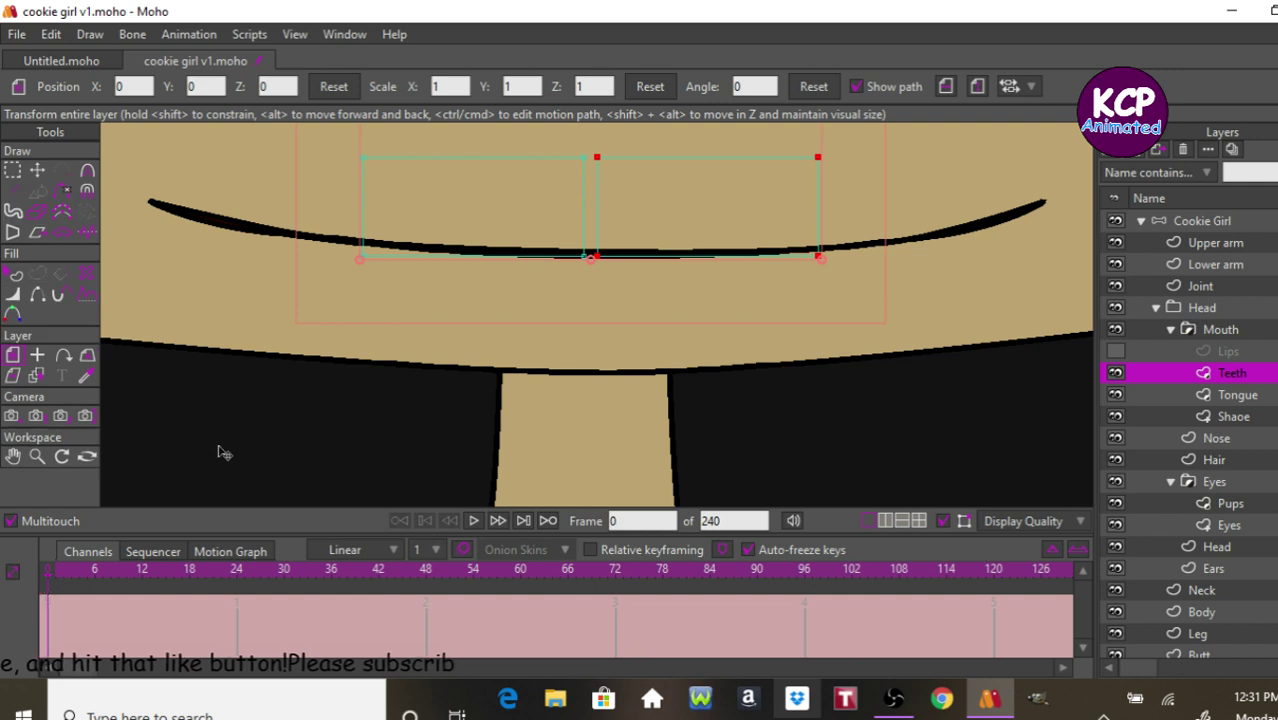
{"action": "key", "text": "ctrl+Right"}
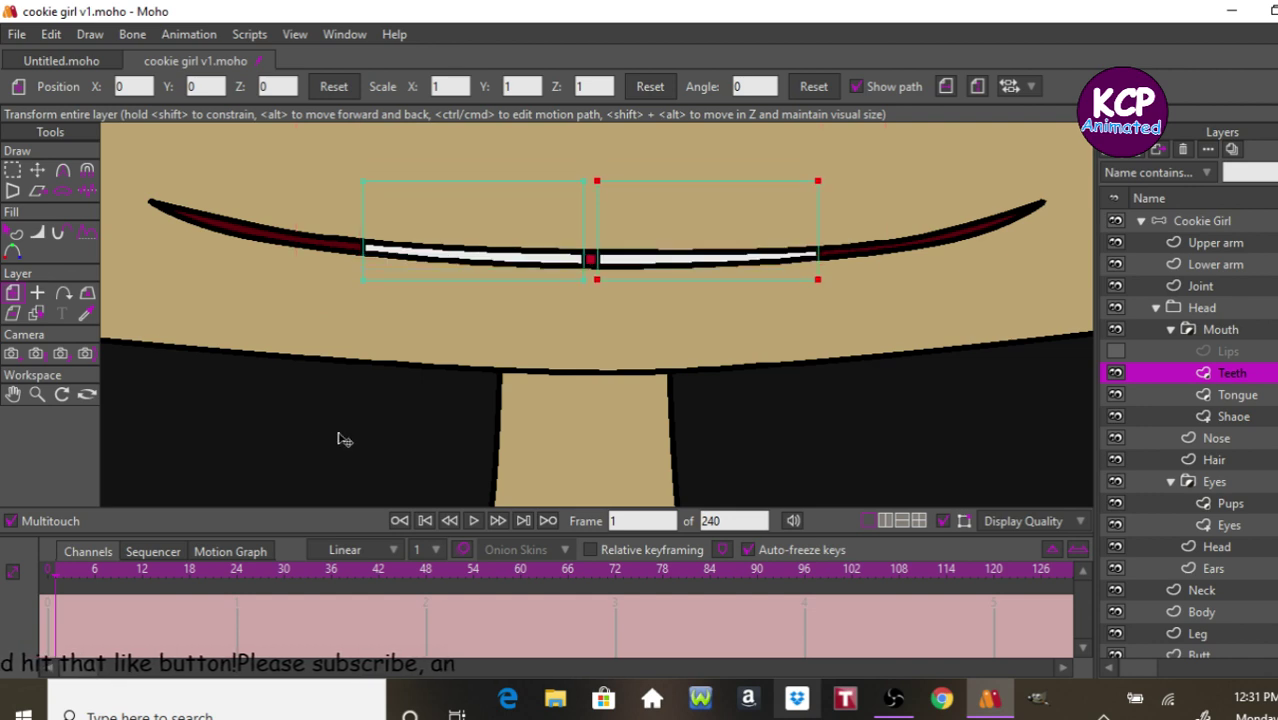
{"action": "left_click_drag", "start_coordinate": [337, 437], "coordinate": [337, 434]}
{"action": "key", "text": "ctrl+Left"}
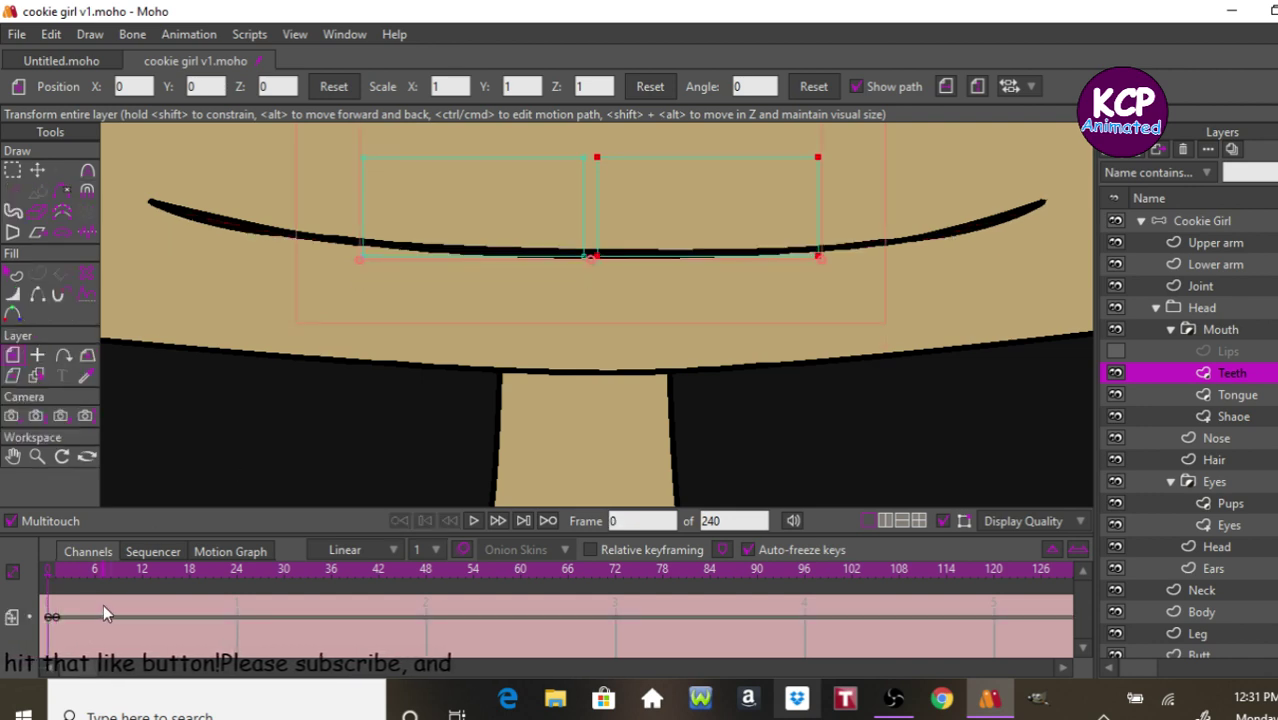
{"action": "left_click", "coordinate": [51, 617]}
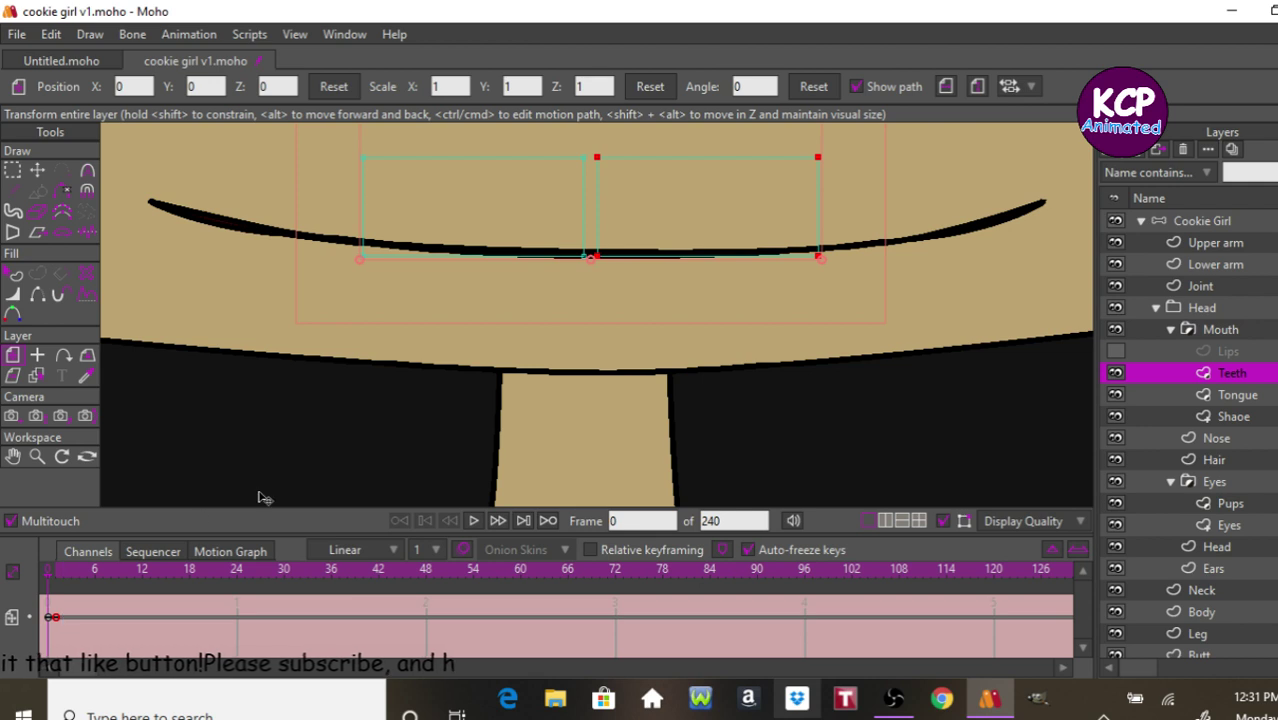
{"action": "key", "text": "ctrl+v"}
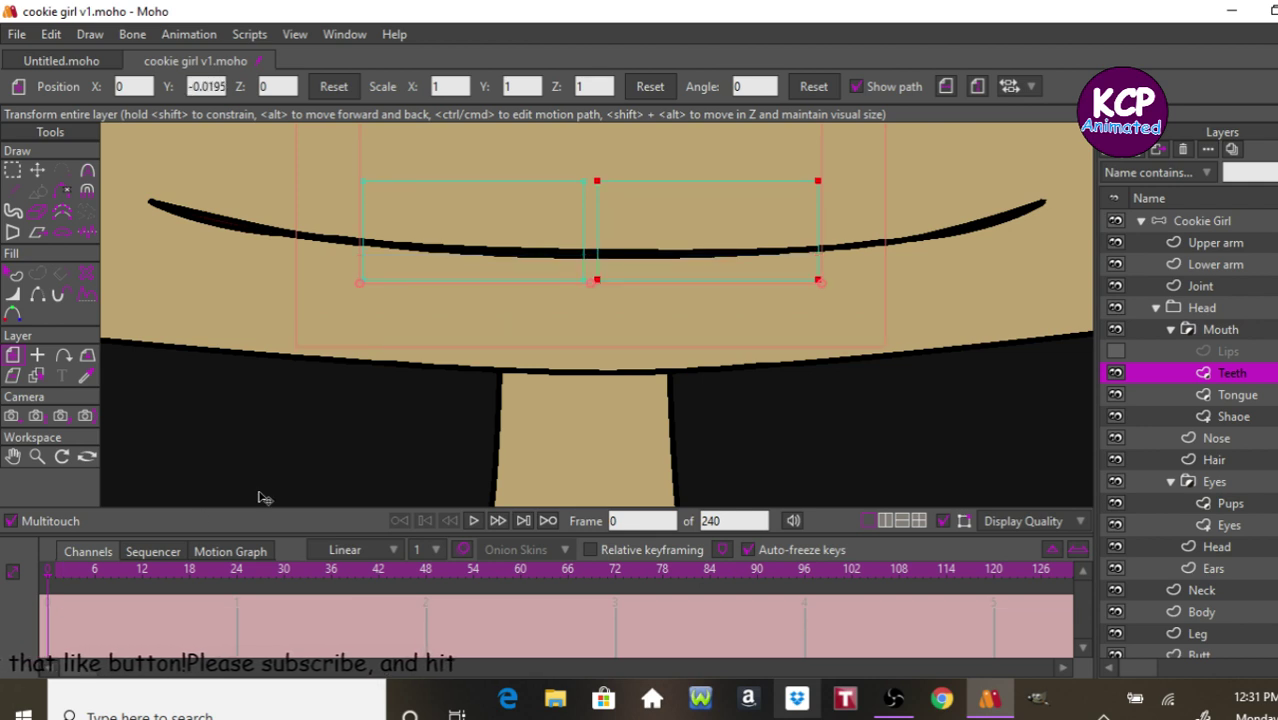
Play back the Open action to check the mouth, teeth and tongue movement, and return to frame 0.
{"action": "key", "text": "ctrl+Right"}
{"action": "key", "text": "space"}
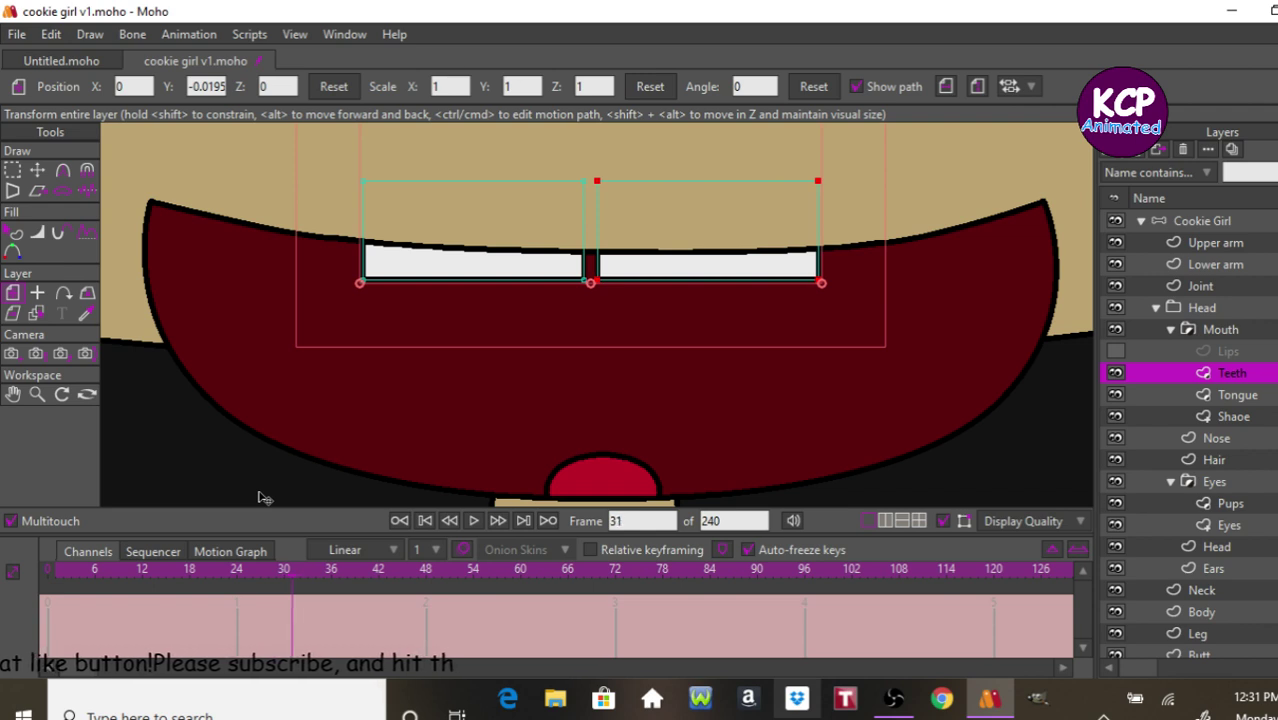
{"action": "key", "text": "ctrl+shift+Left"}
{"action": "key", "text": "space"}
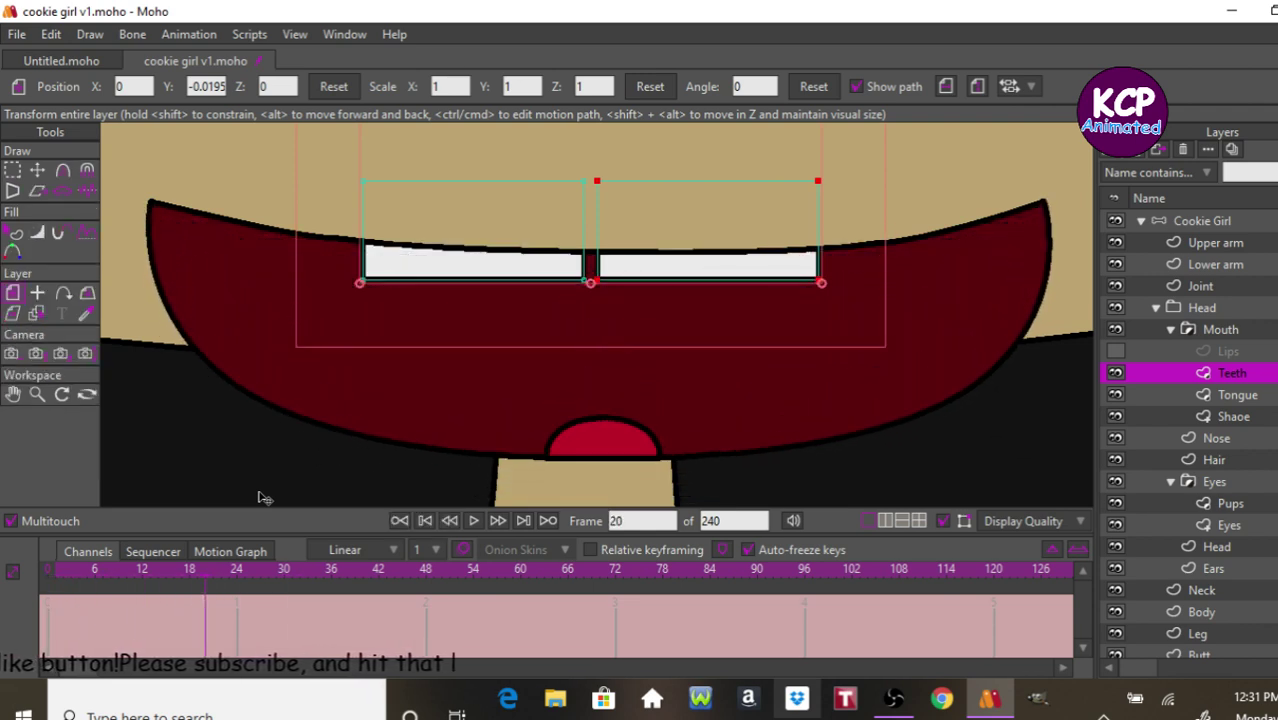
{"action": "key", "text": "ctrl+shift+Left"}
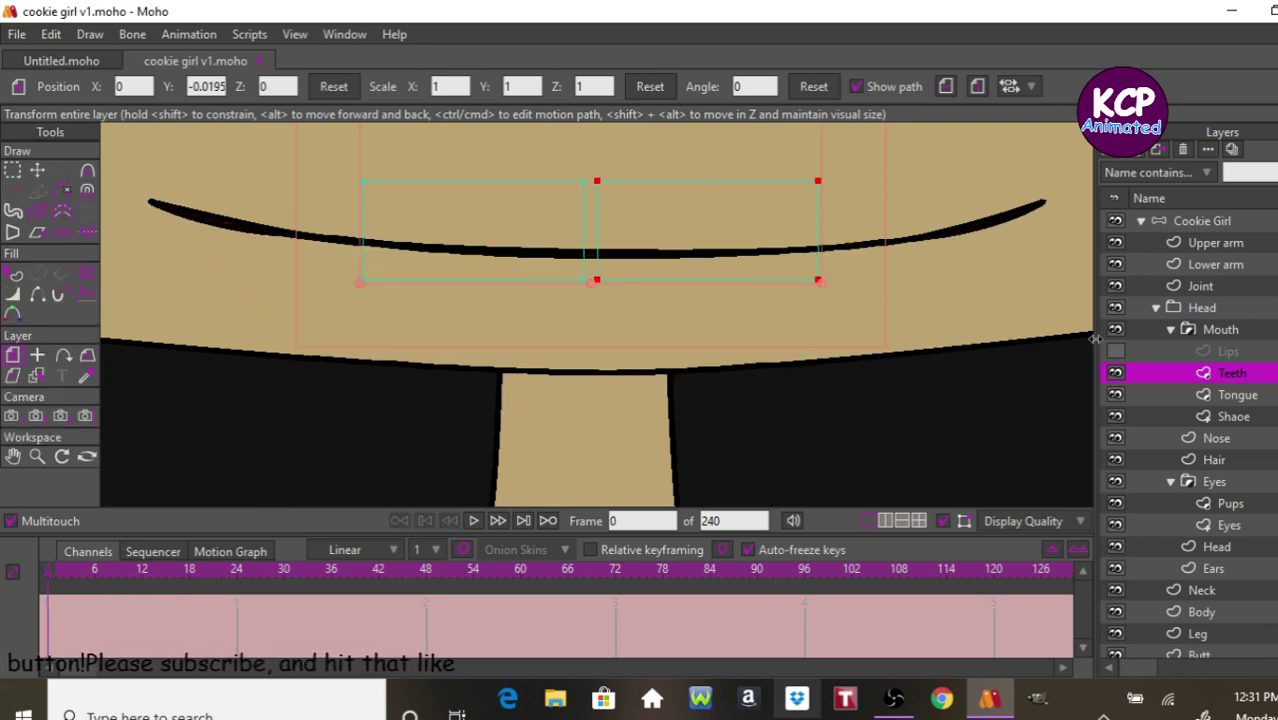
Show the Lips layer and move the lower lip down to the open mouth's bottom edge at frame 24, at about Y -0.6143.
{"action": "left_click", "coordinate": [1116, 351]}
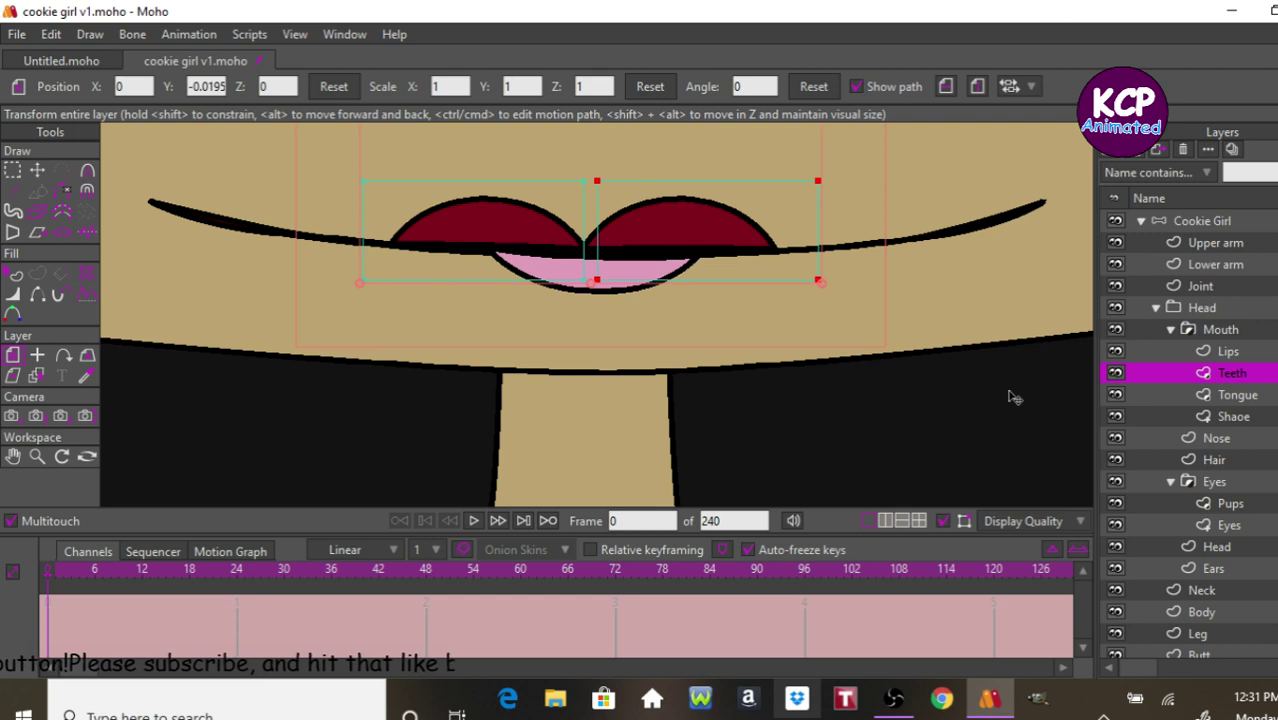
{"action": "left_click", "coordinate": [474, 521]}
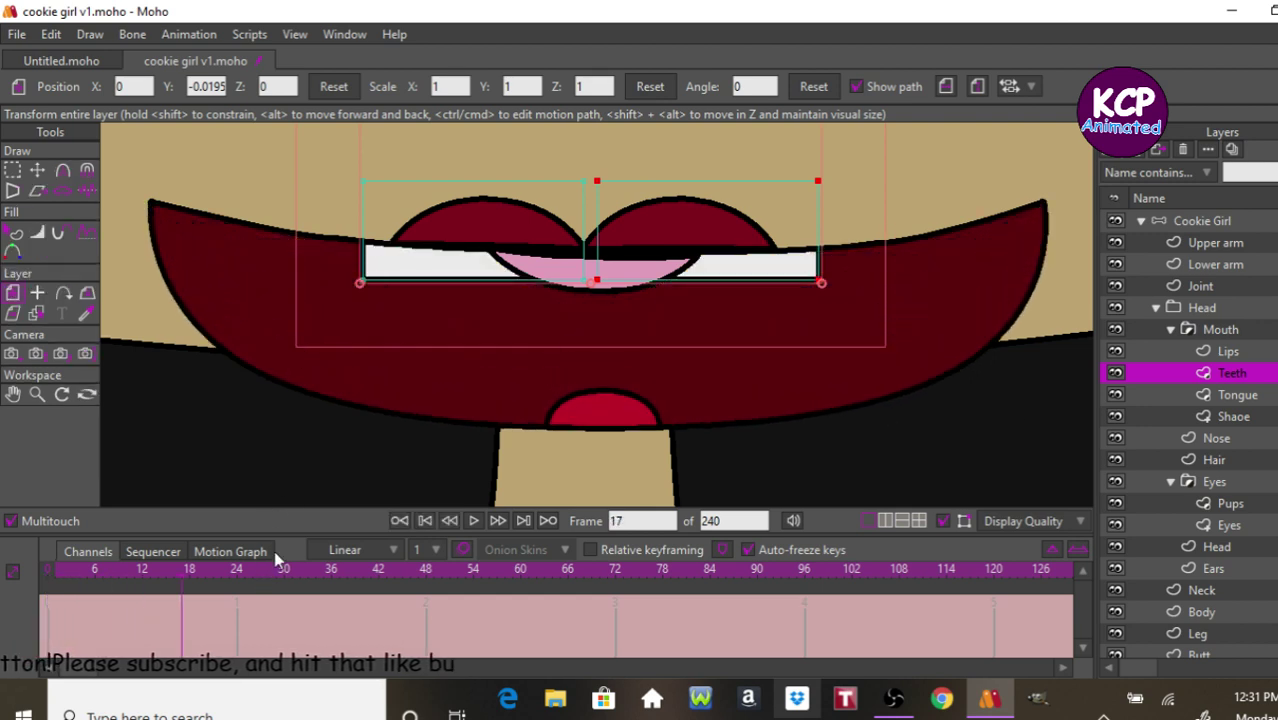
{"action": "left_click", "coordinate": [236, 569]}
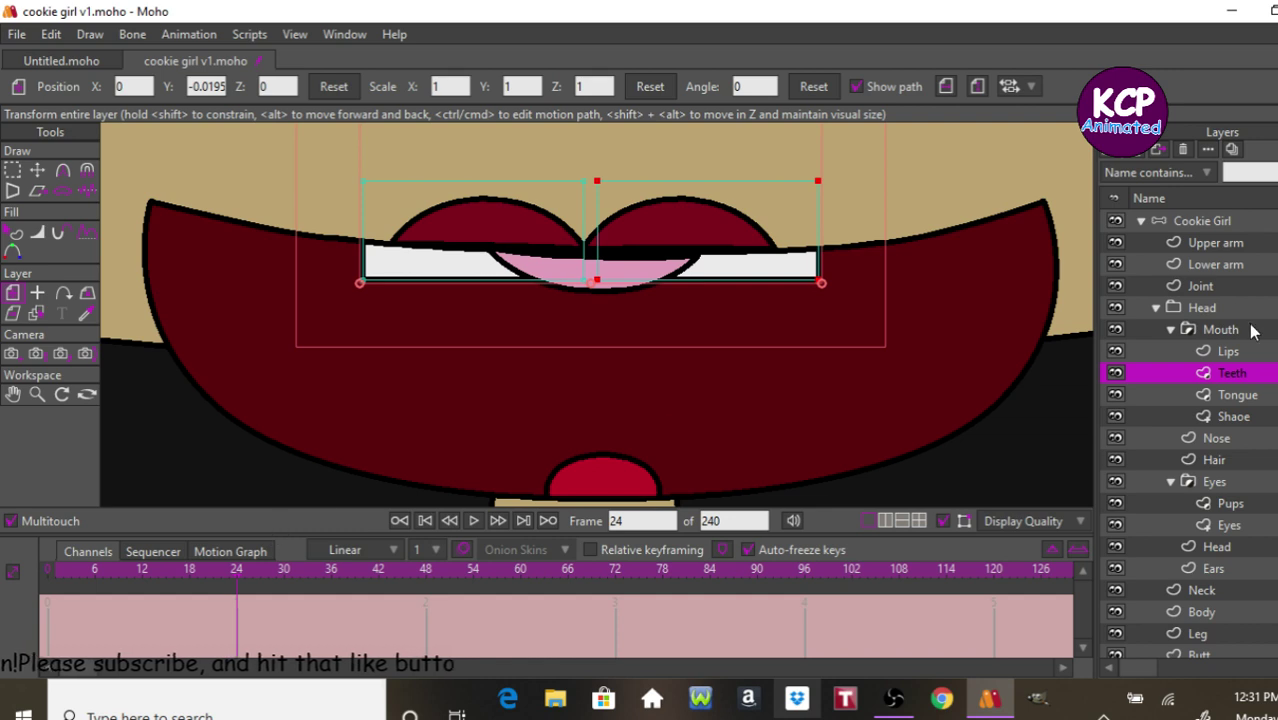
{"action": "key", "text": "Up"}
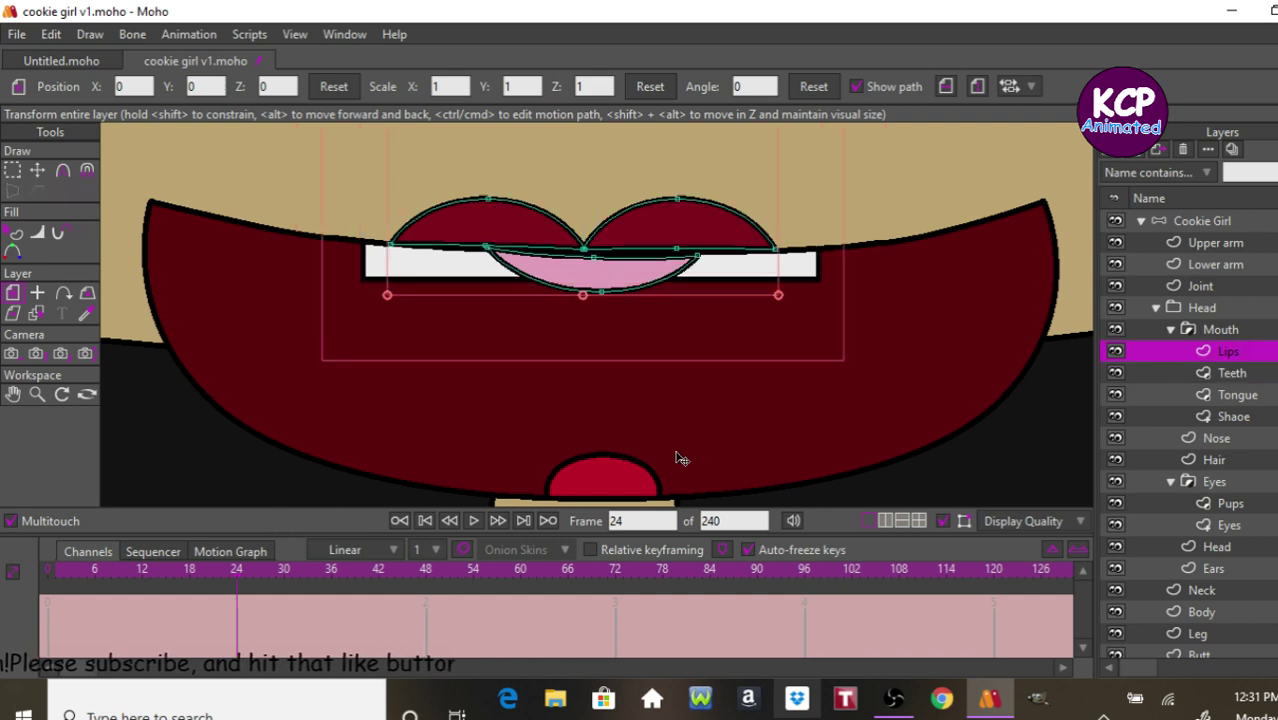
{"action": "left_click", "coordinate": [12, 170]}
{"action": "left_click", "coordinate": [591, 285]}
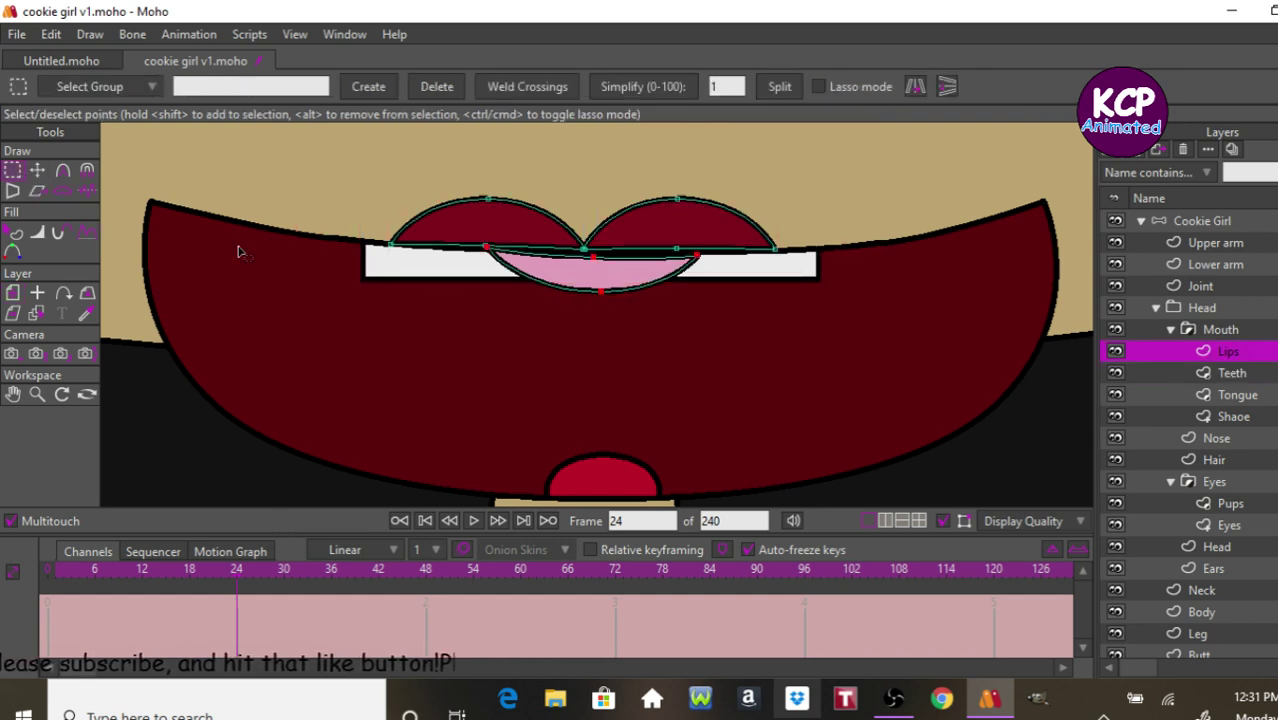
{"action": "left_click", "coordinate": [37, 170]}
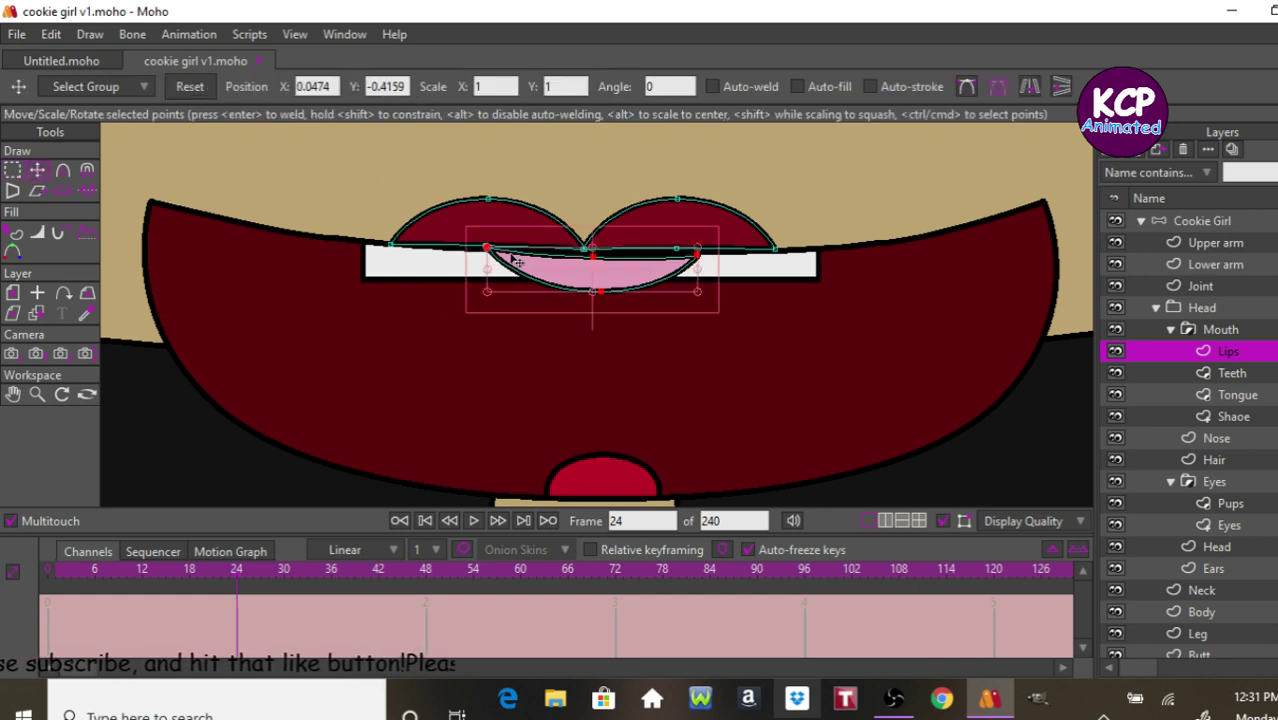
{"action": "left_click_drag", "start_coordinate": [530, 259], "coordinate": [528, 503]}
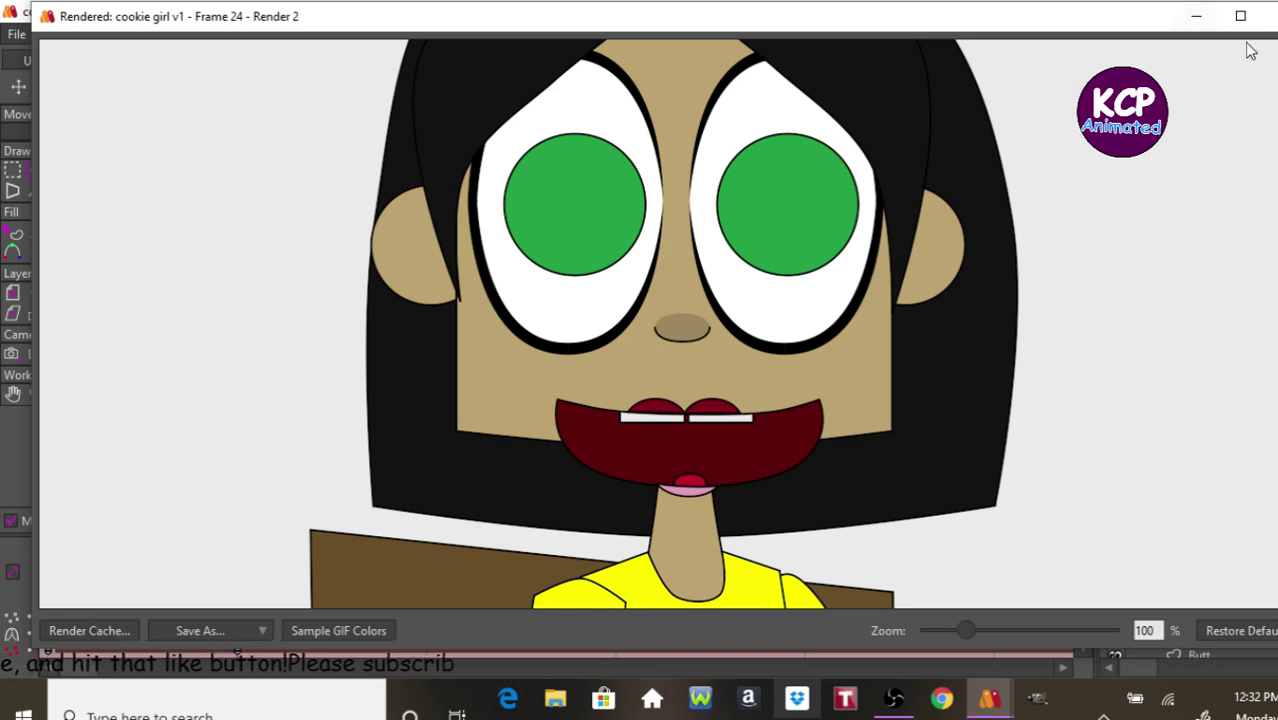
{"action": "left_click", "coordinate": [1268, 16]}
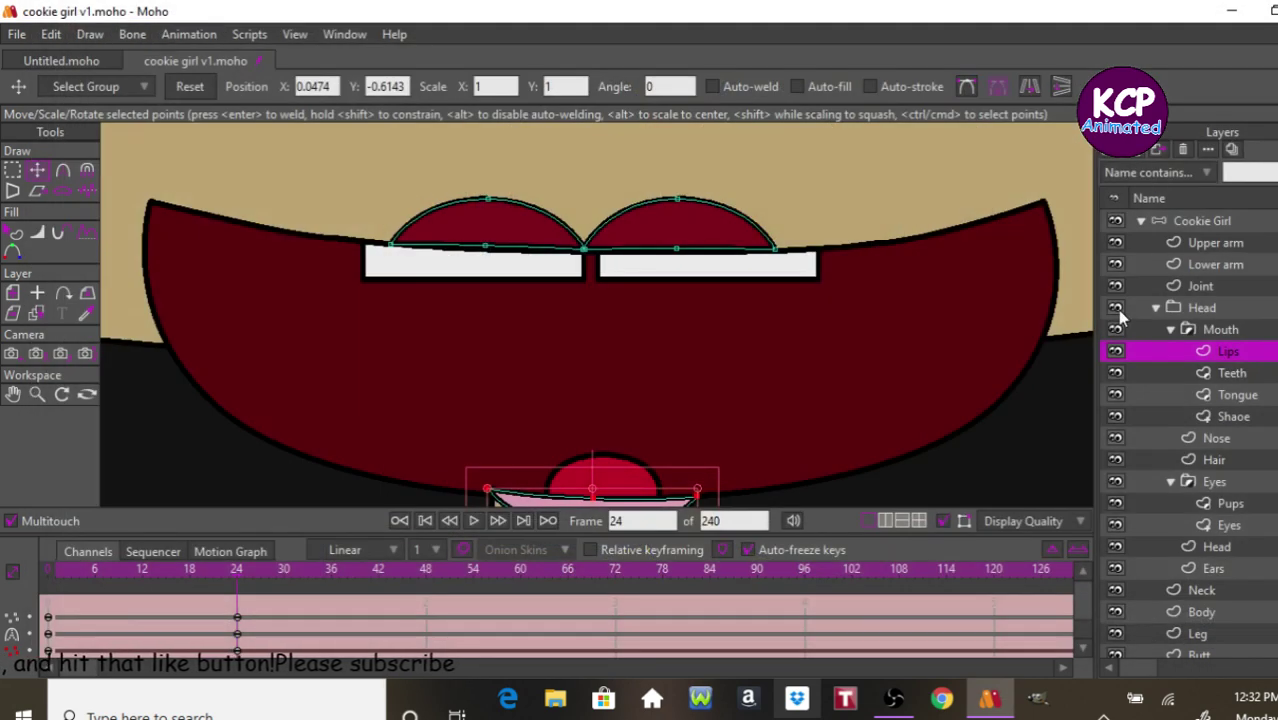
Move the Tongue layer down at frame 24 until the tongue sits below the open mouth's bottom edge.
{"action": "left_click", "coordinate": [1214, 376]}
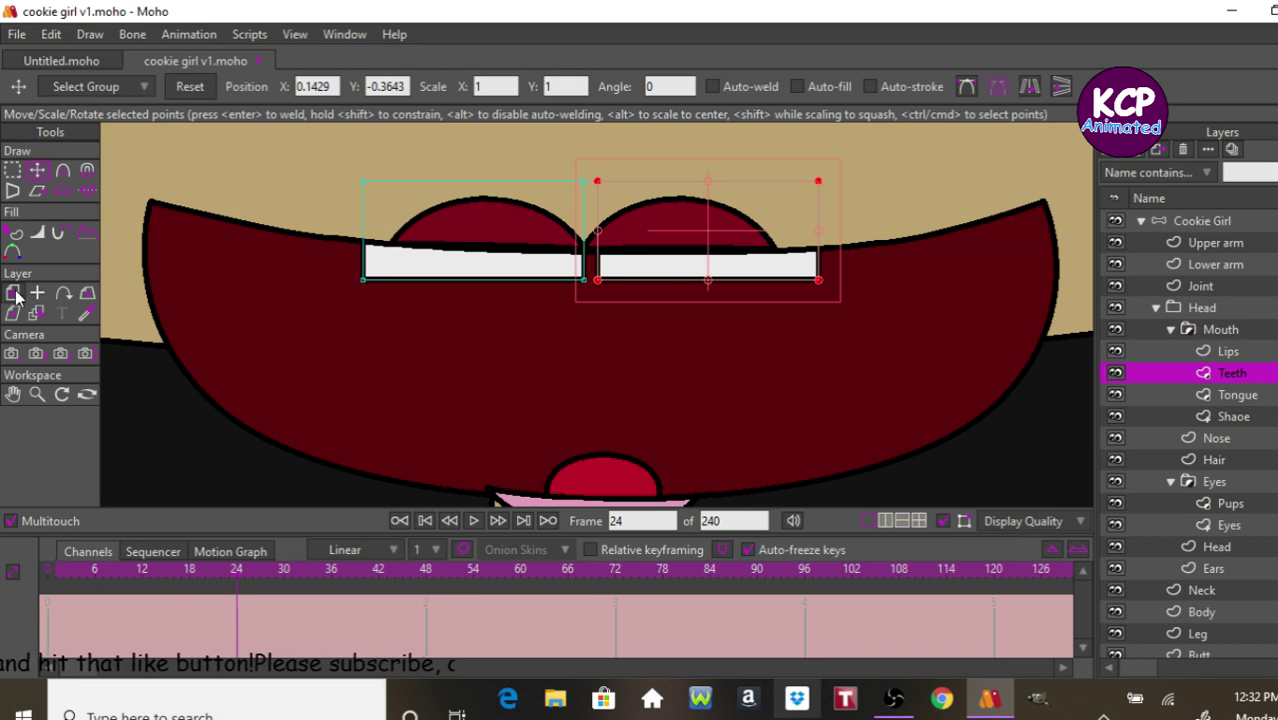
{"action": "left_click", "coordinate": [13, 293]}
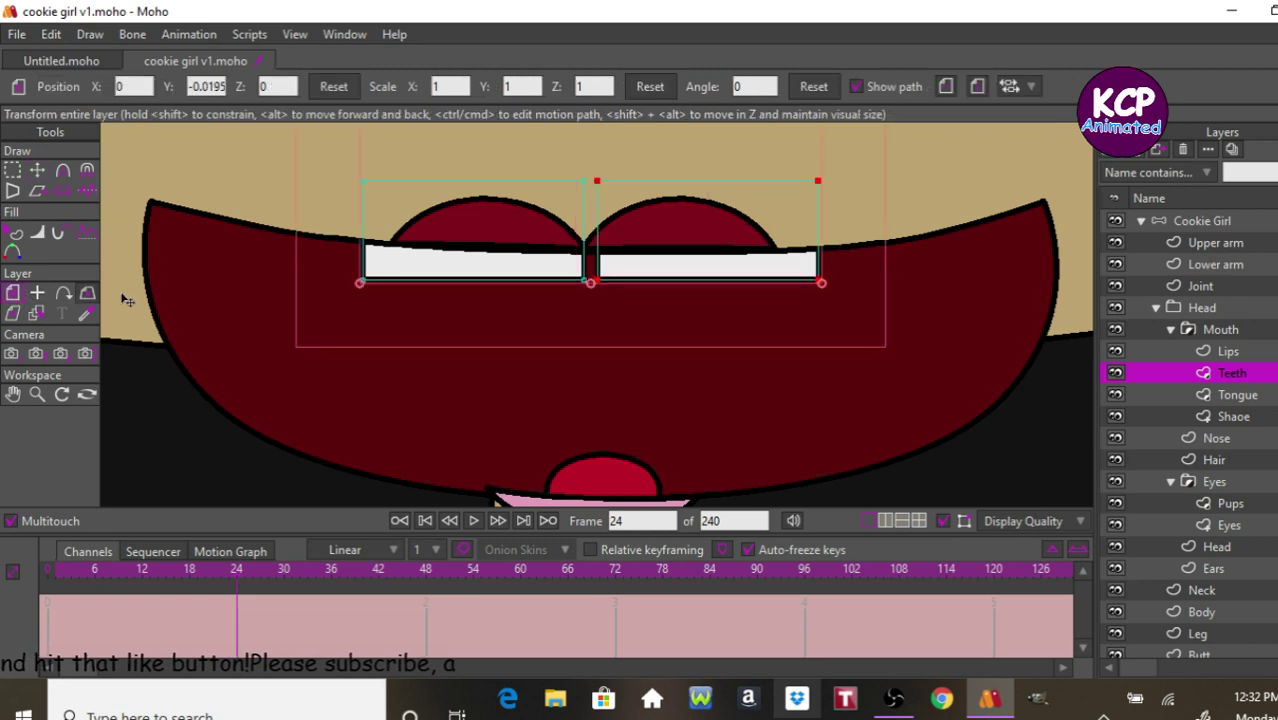
{"action": "left_click", "coordinate": [1236, 394]}
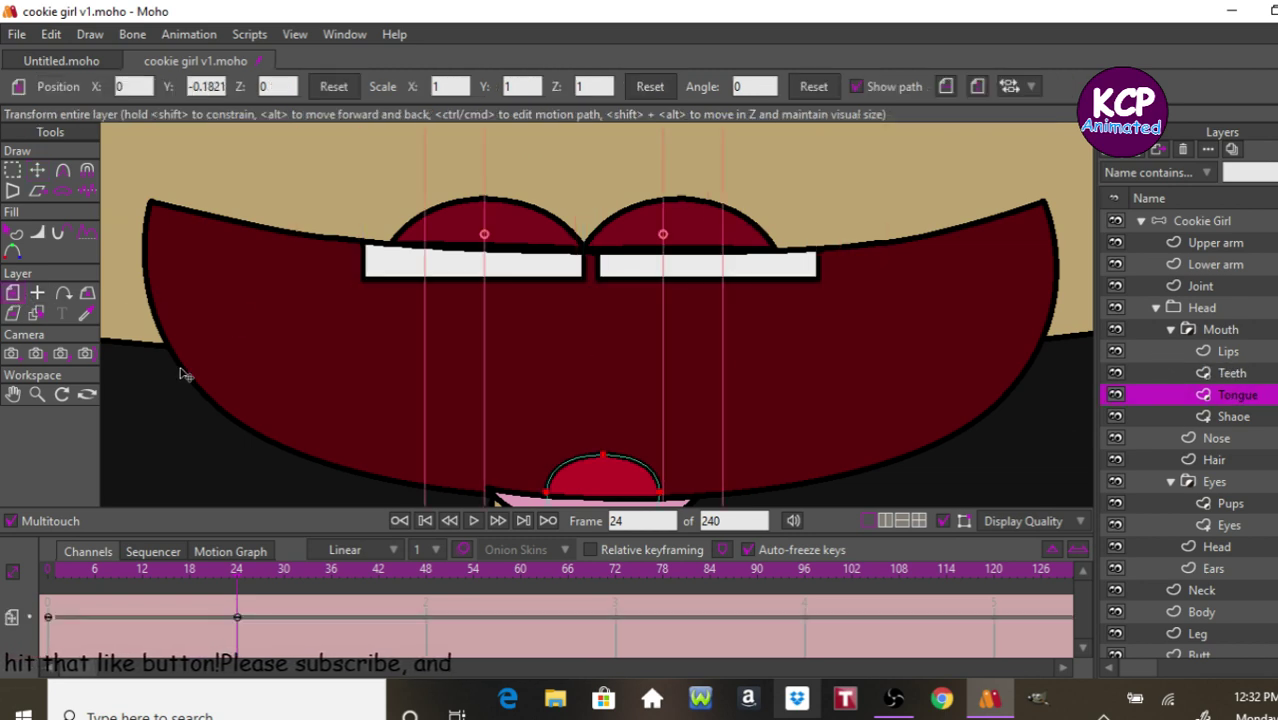
{"action": "left_click_drag", "start_coordinate": [256, 443], "coordinate": [265, 491]}
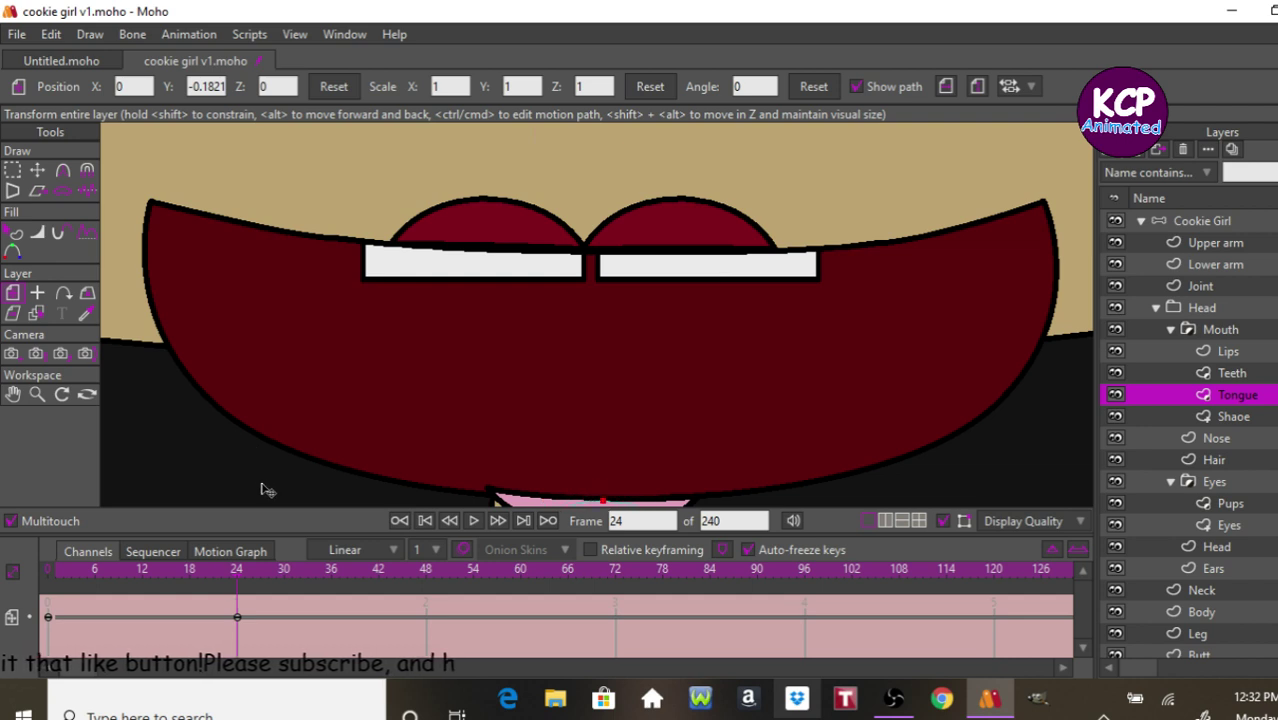
Select the Mouth group and render a preview of frame 24 to check the open mouth on the face.
{"action": "left_click", "coordinate": [1225, 330]}
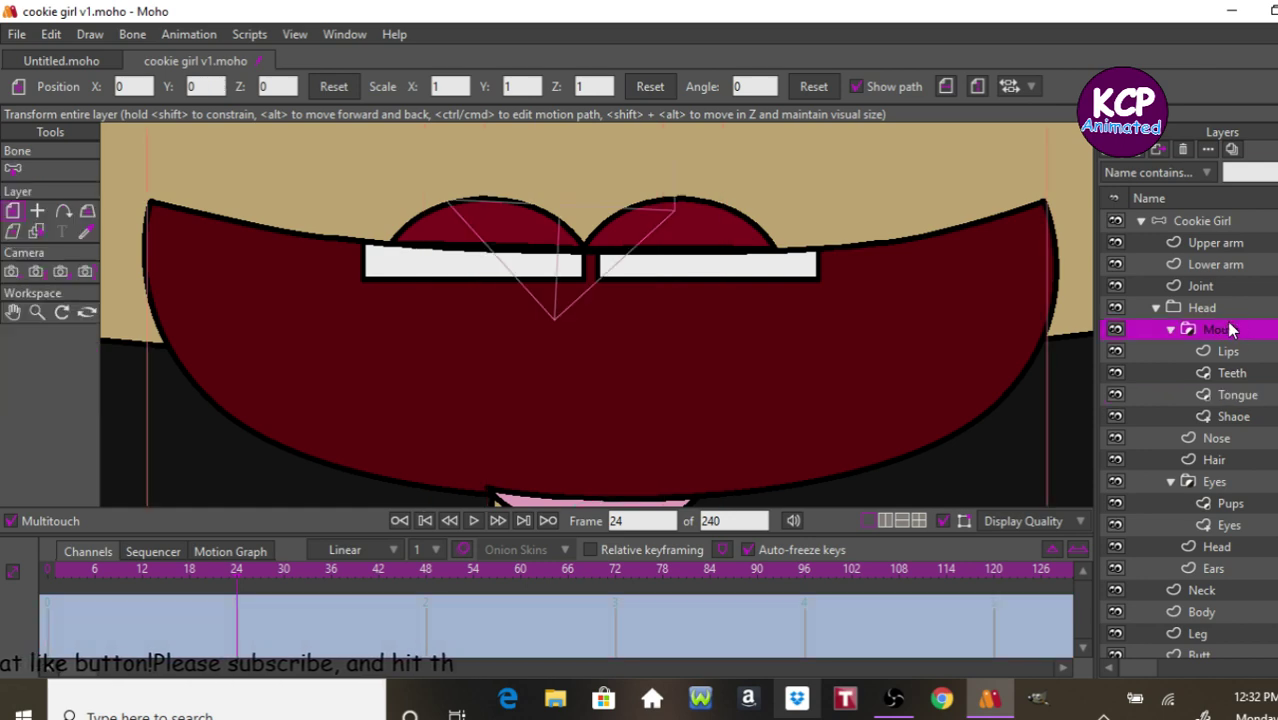
{"action": "key", "text": "ctrl+r"}
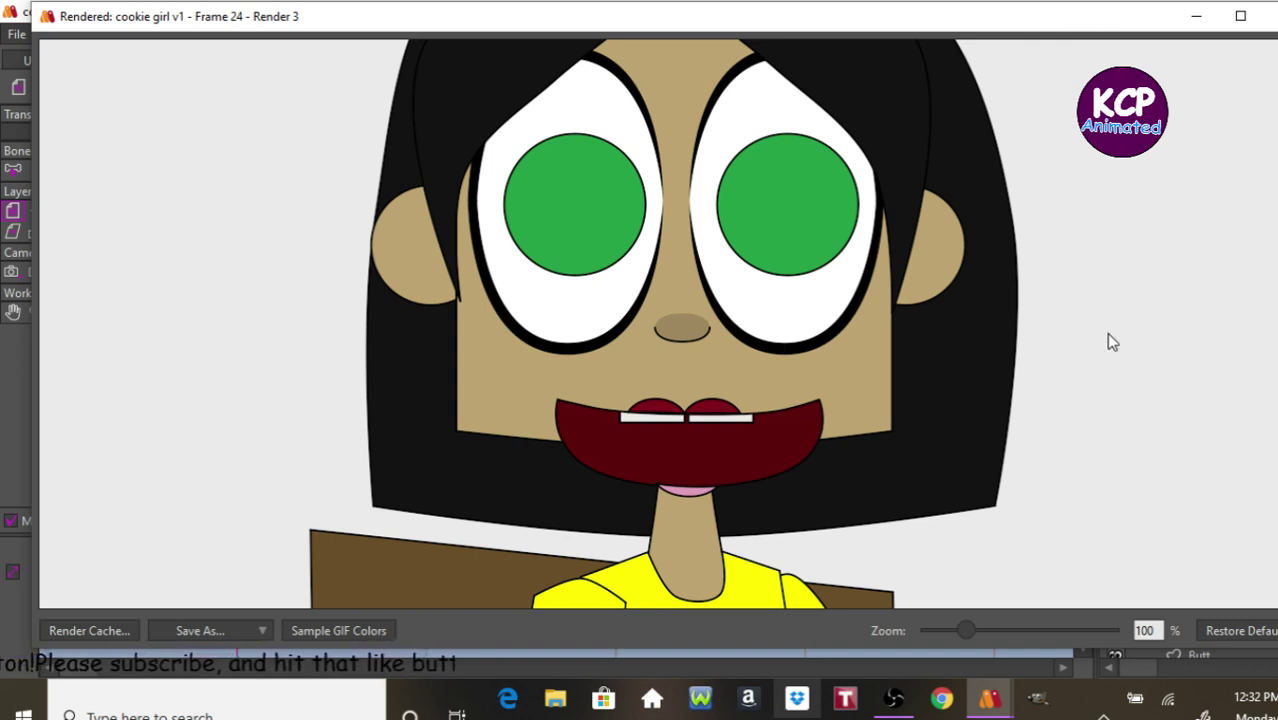
{"action": "left_click", "coordinate": [1265, 16]}
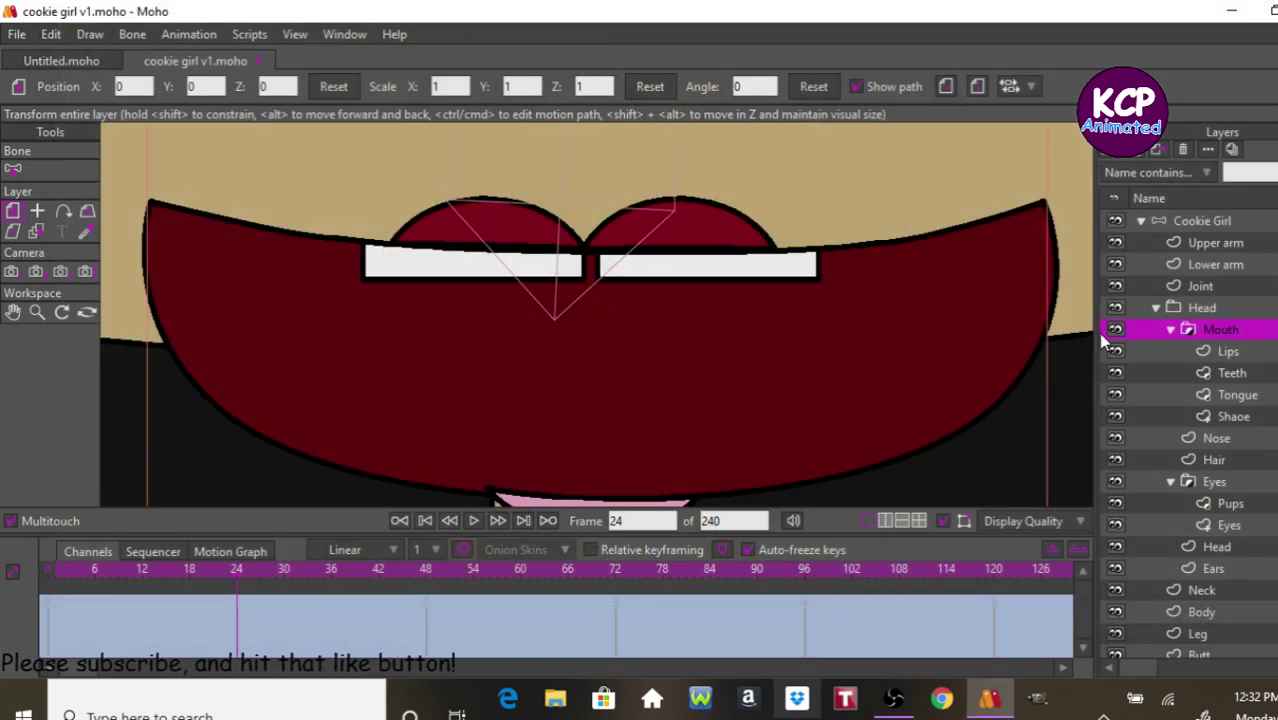
{"action": "left_click", "coordinate": [893, 698]}
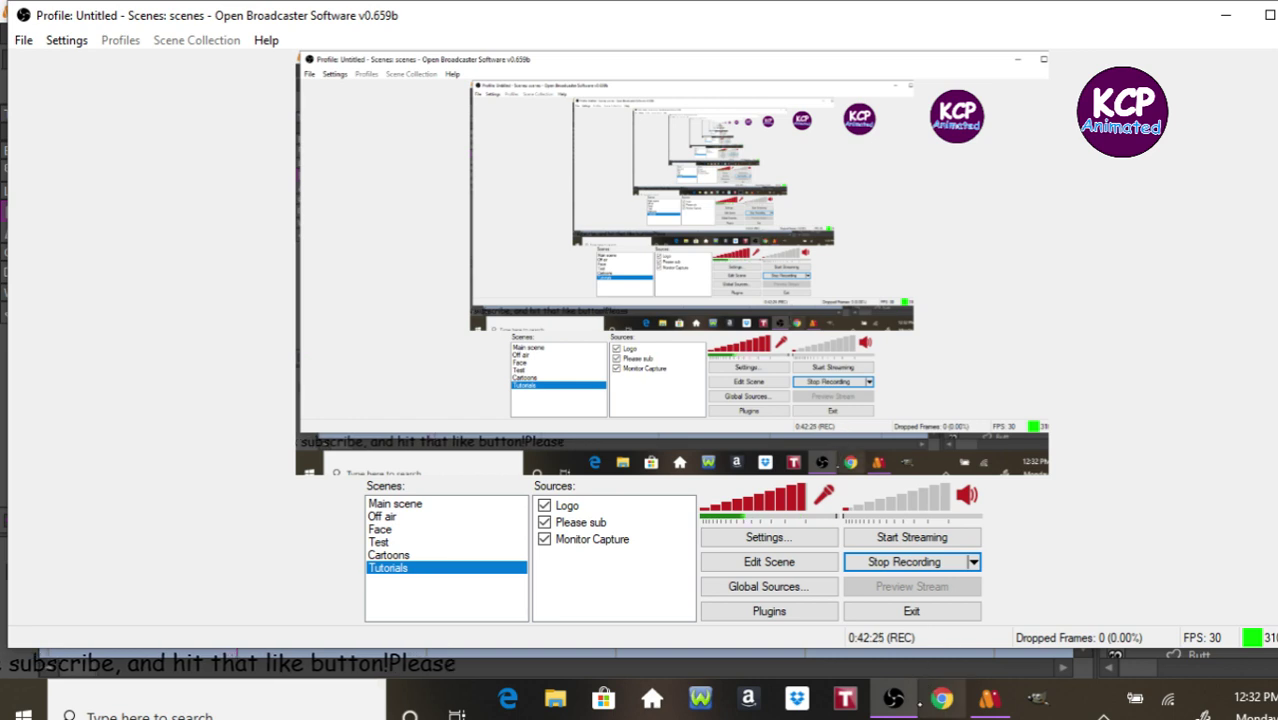
{"action": "left_click", "coordinate": [988, 700]}
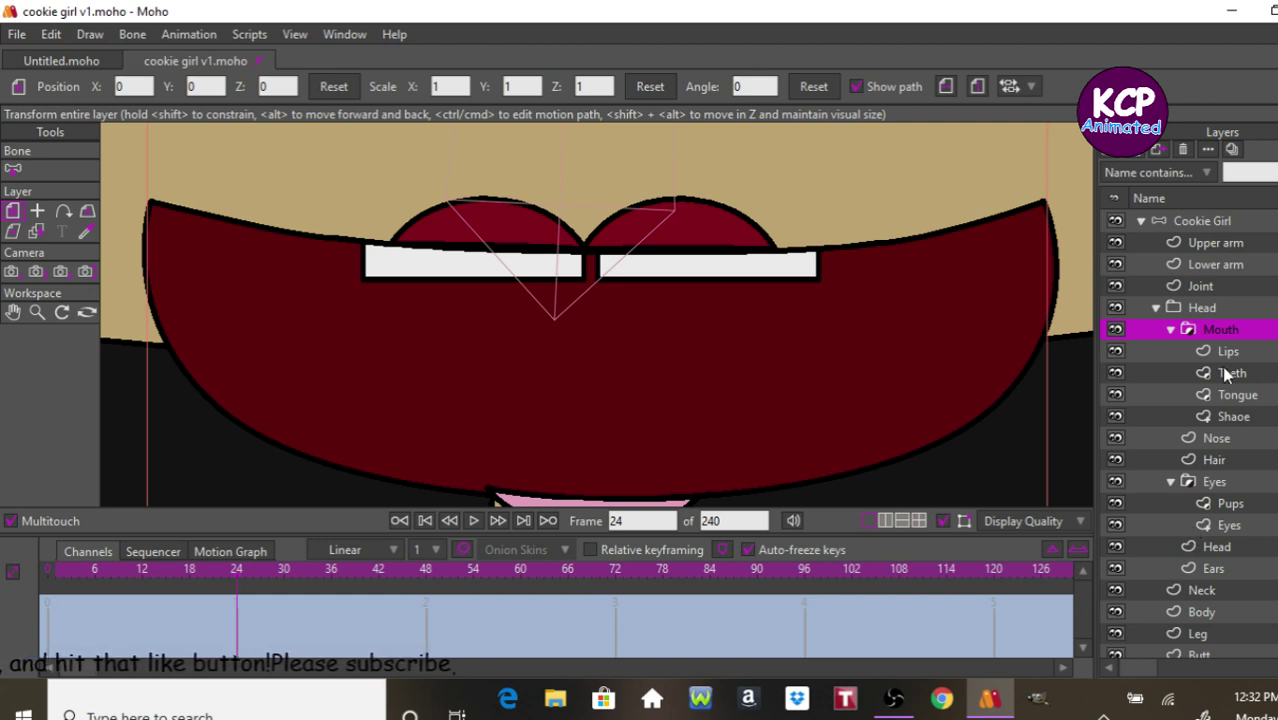
Select the Cookie Girl bone layer and show the whole seated character with her bones.
{"action": "left_click", "coordinate": [1222, 222]}
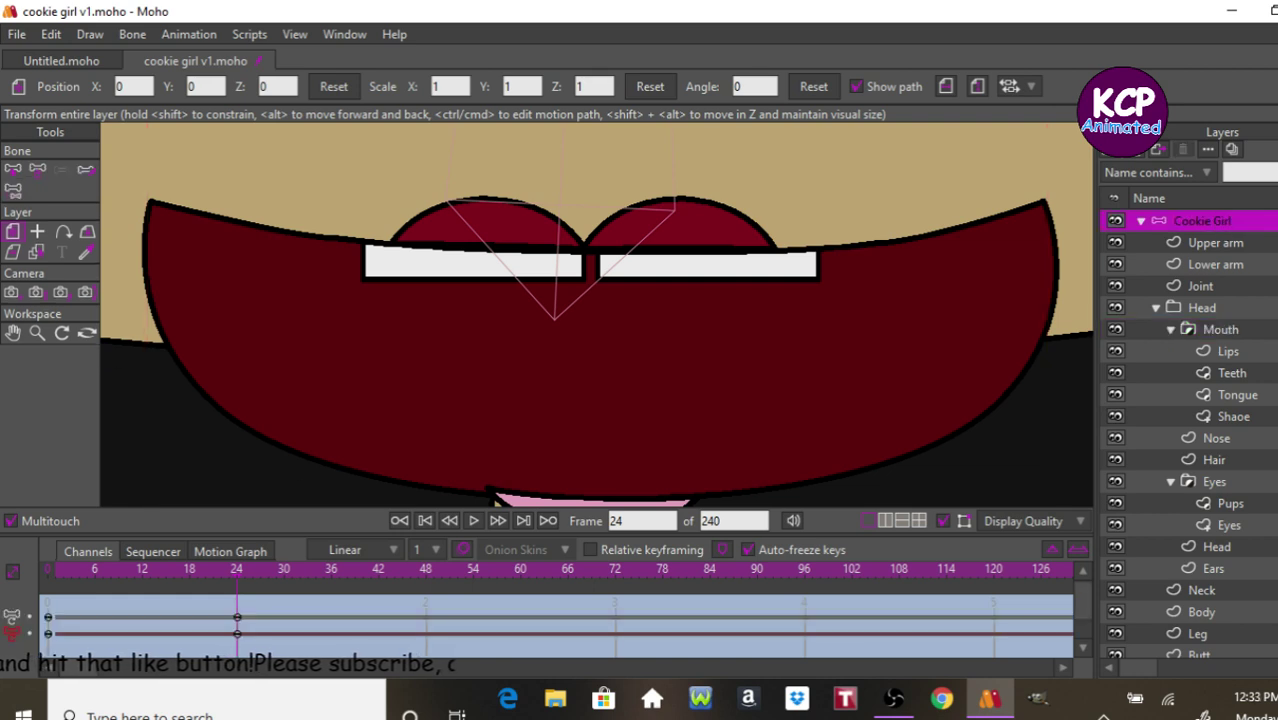
{"action": "key", "text": "ctrl+r"}
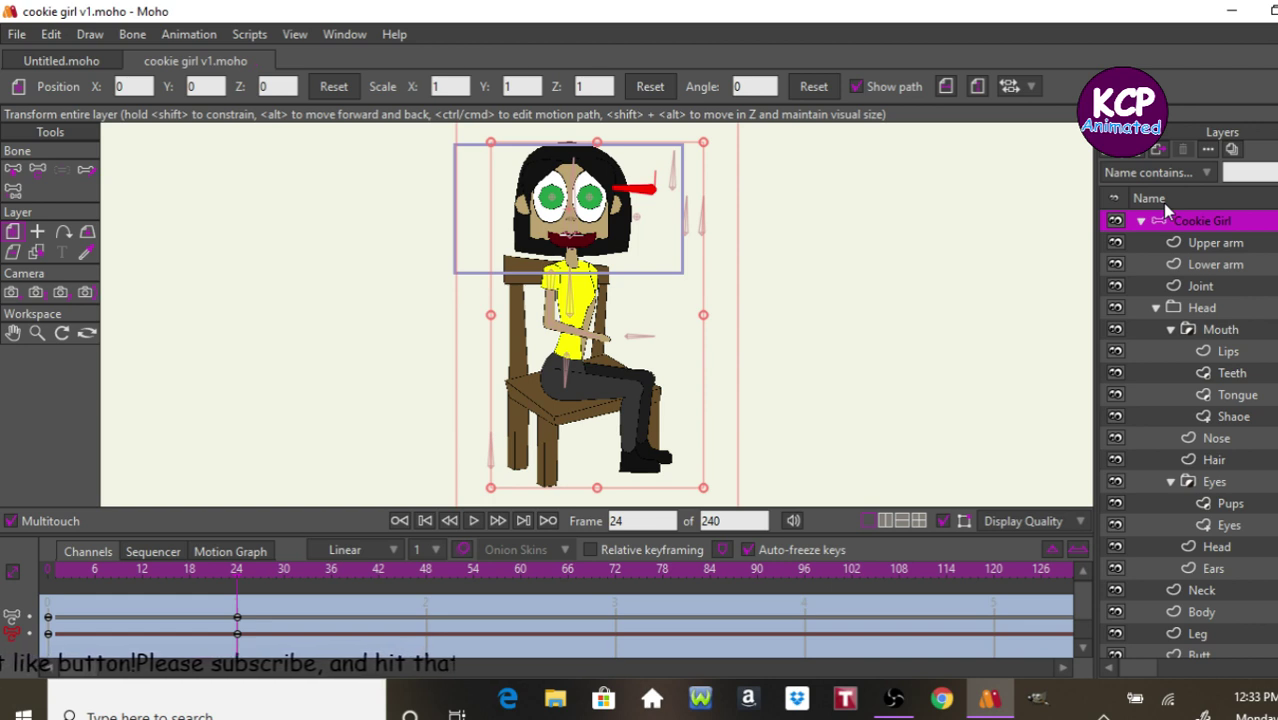
{"action": "key", "text": "ctrl+t"}
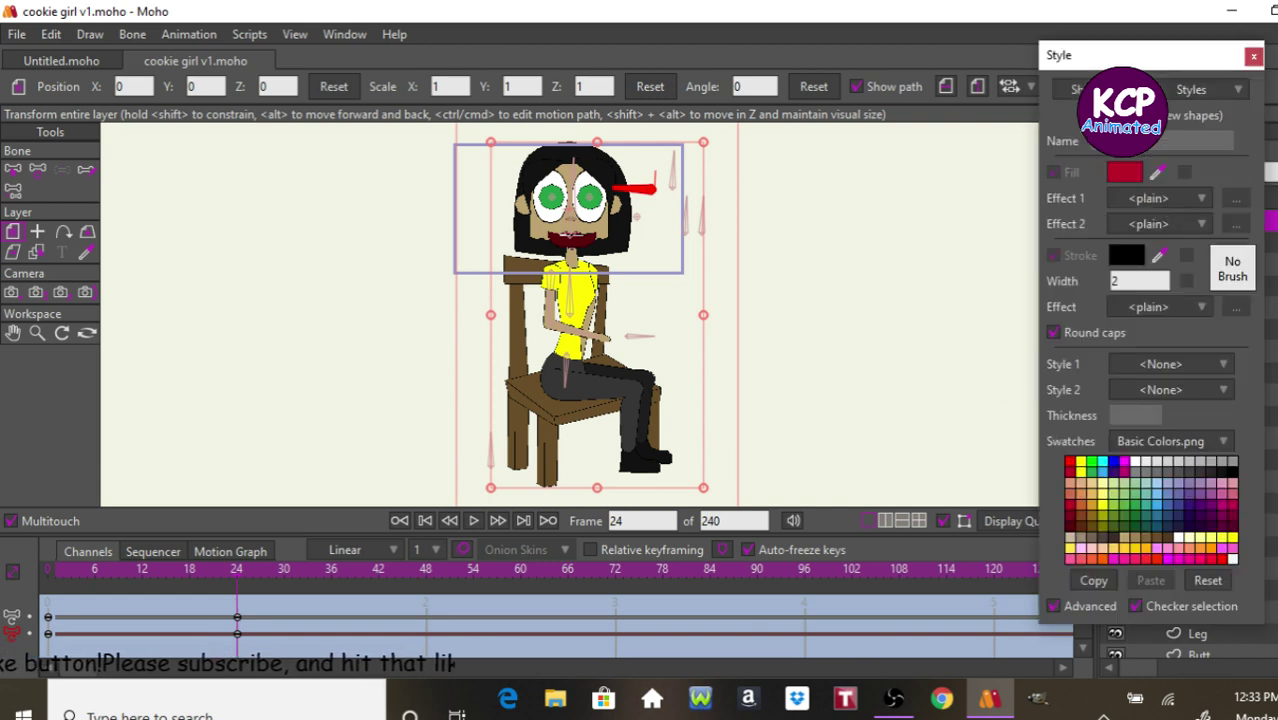
{"action": "left_click", "coordinate": [1253, 55]}
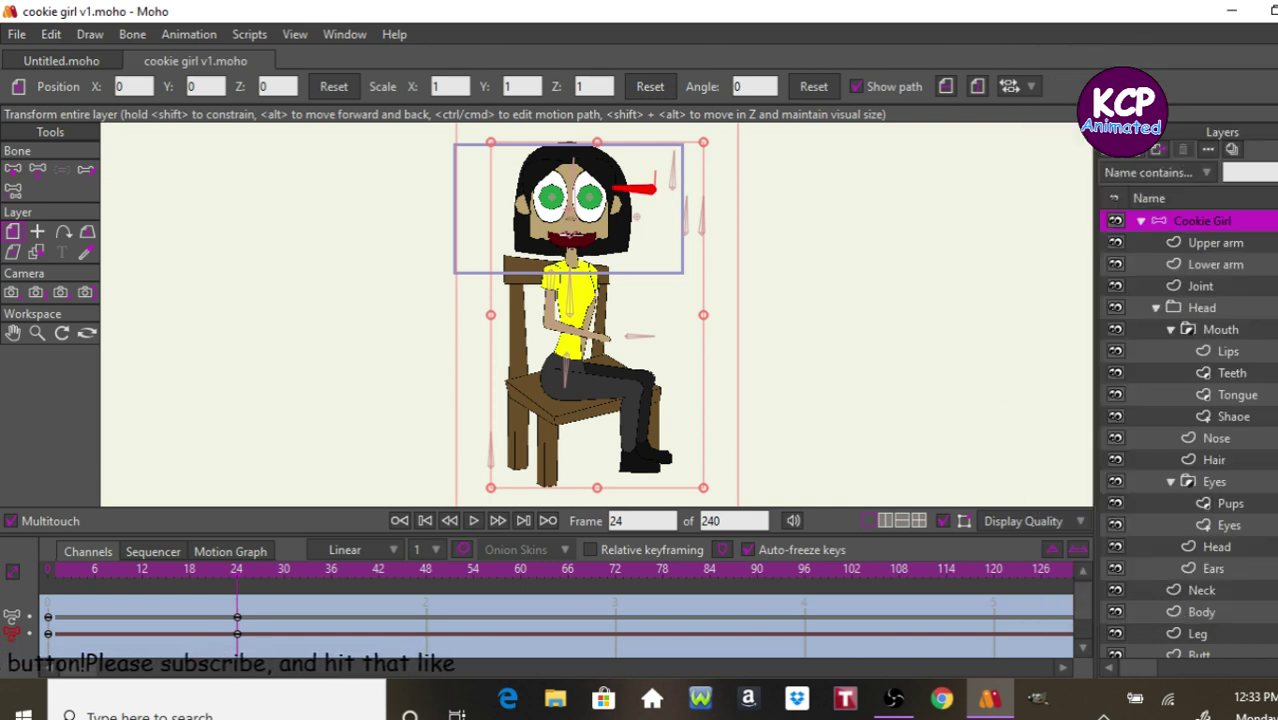